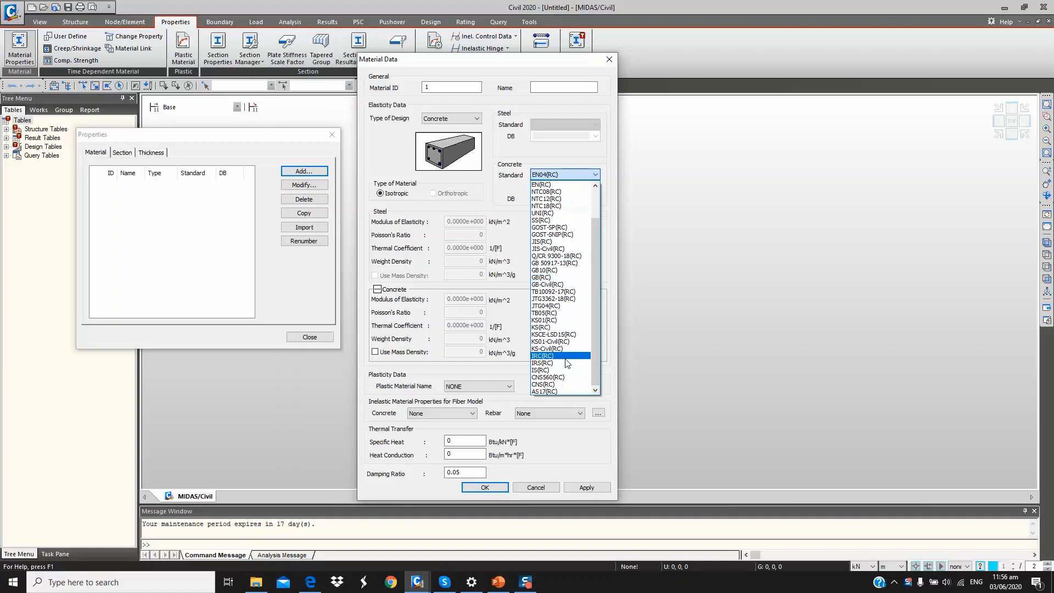
Add a concrete material of grade C50 from the AS17(RC) standard
left_click(546, 390)
left_click(593, 199)
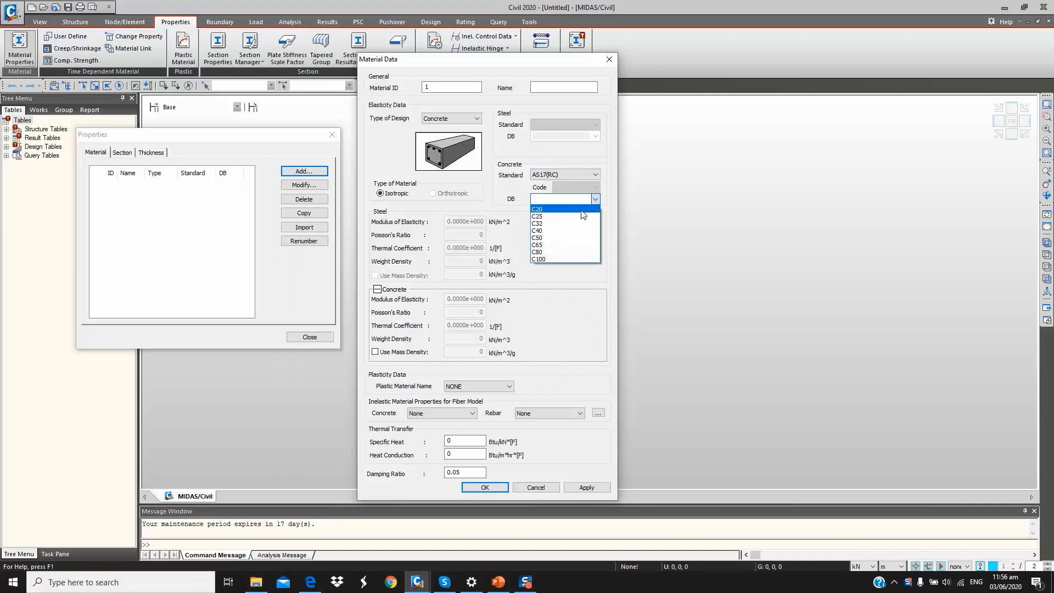
left_click(566, 239)
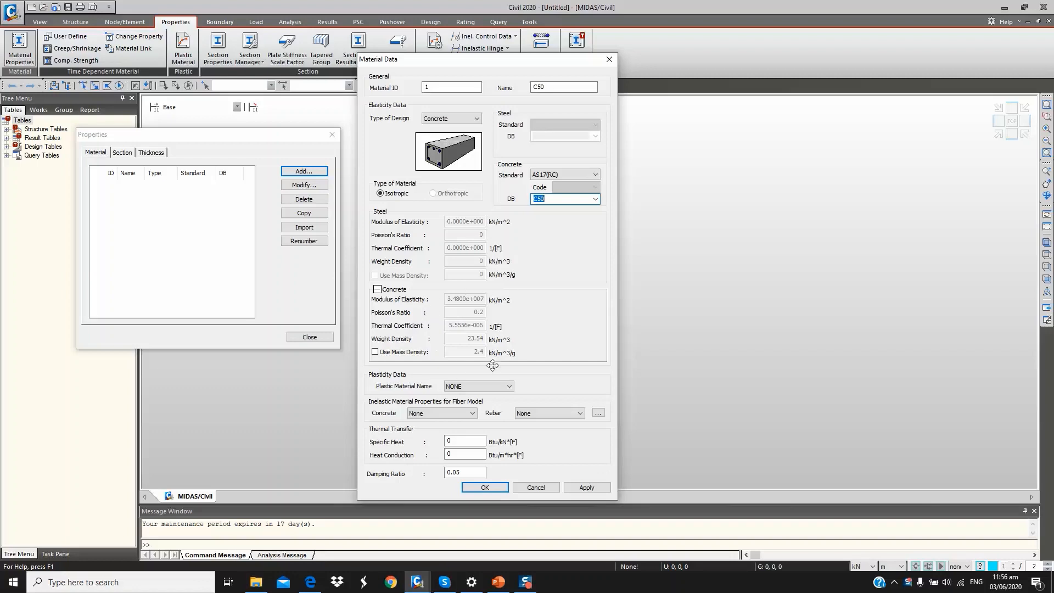
left_click(584, 487)
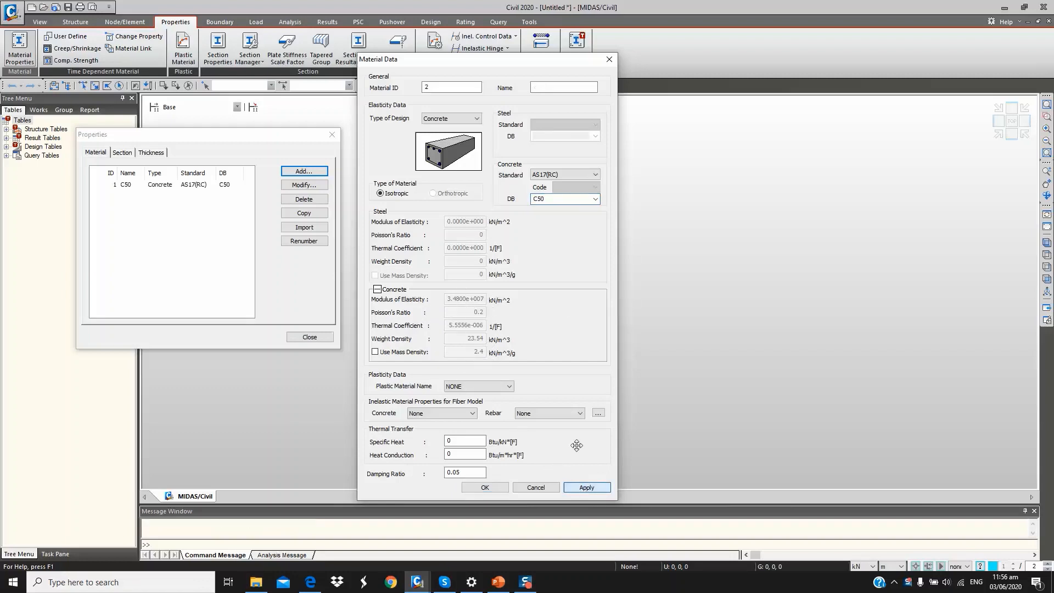
Add a second concrete material of grade C40 from the same AS17(RC) standard
left_click(595, 199)
left_click(561, 228)
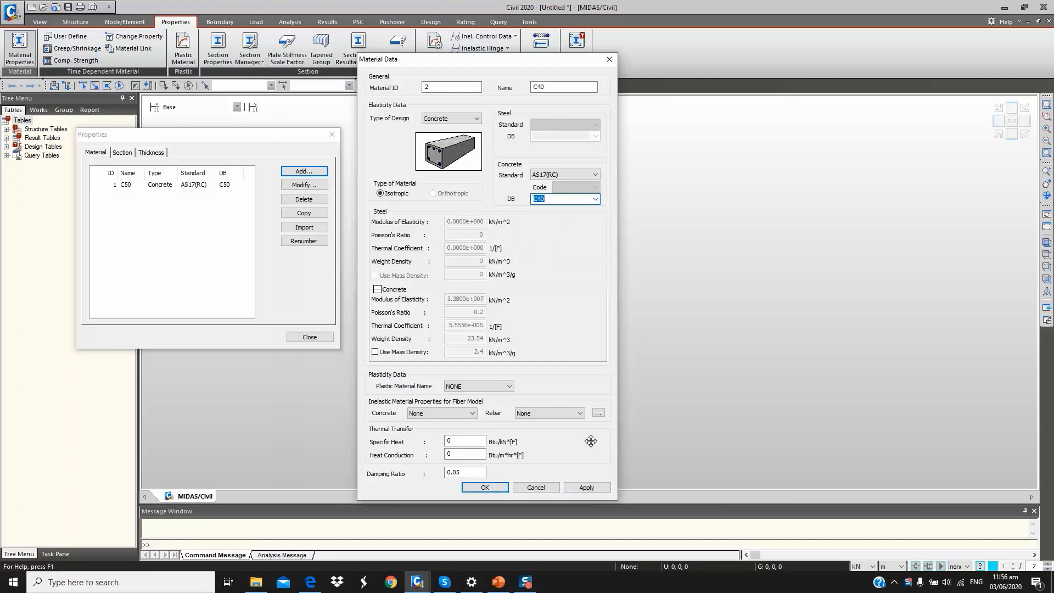
left_click(586, 487)
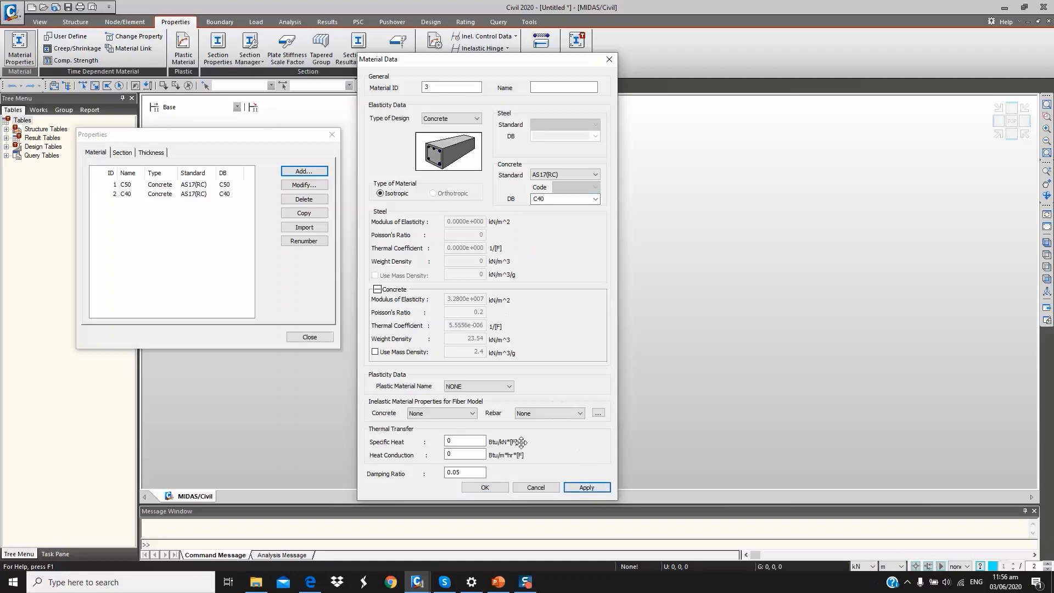
Add a steel material of grade 1870S from the AS/NZS 4672.1(S) standard and finish the material definitions
left_click(459, 120)
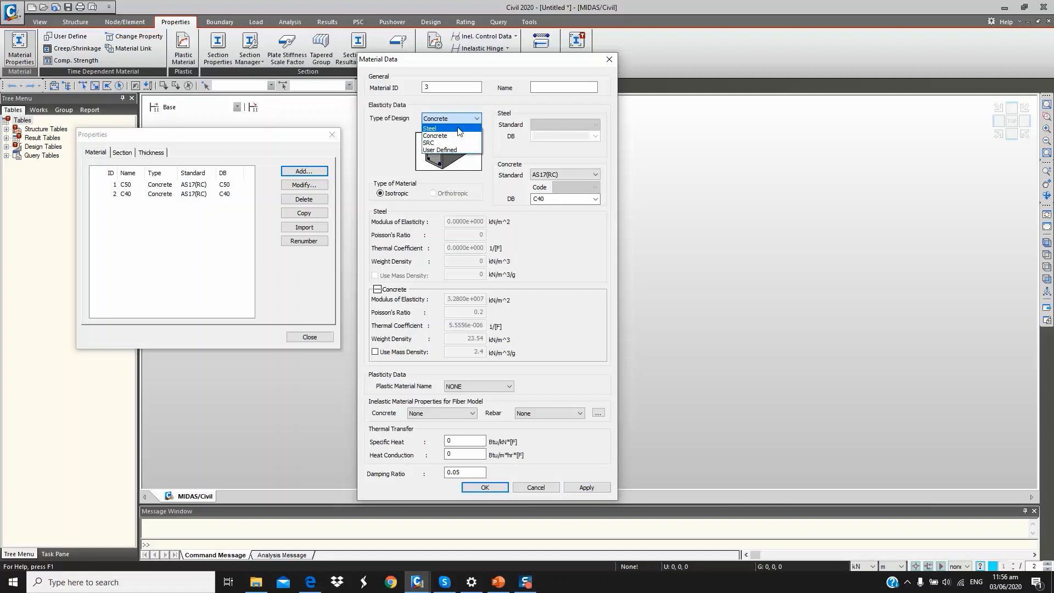
left_click(460, 129)
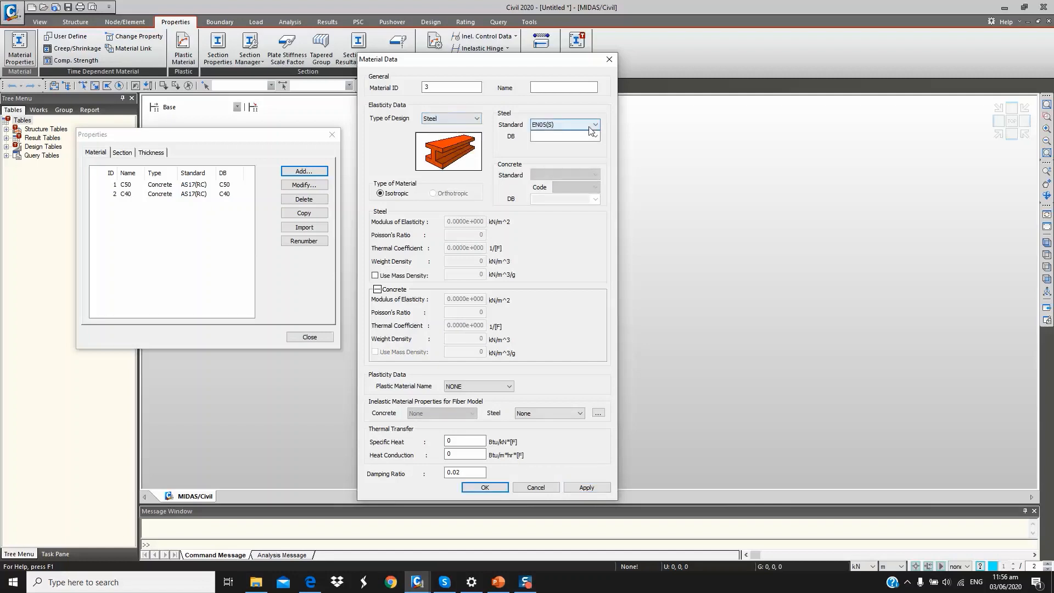
left_click(591, 126)
scroll(562, 261, "down", 5)
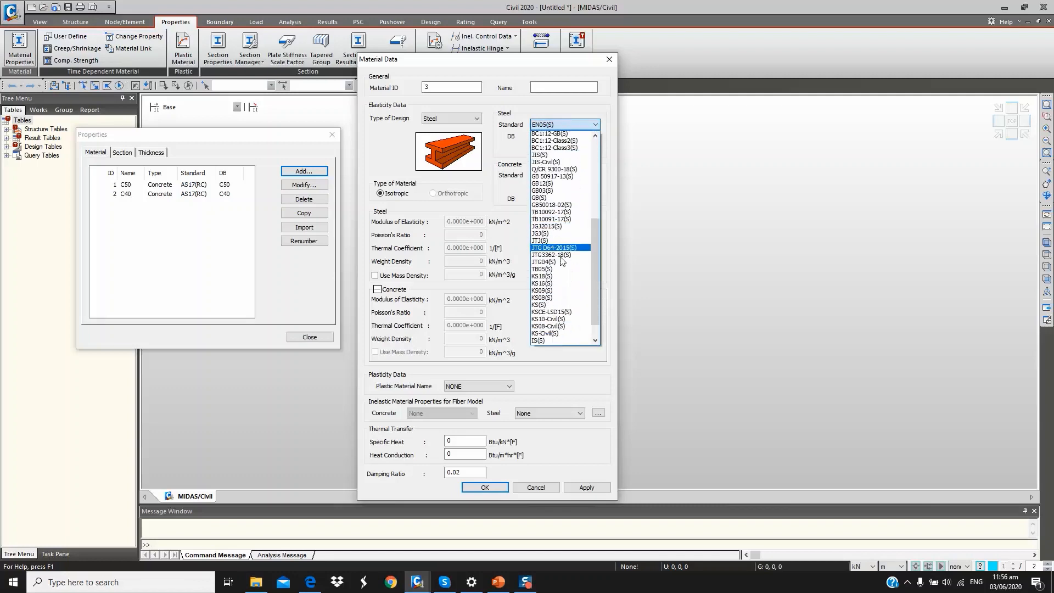
scroll(562, 261, "down", 2)
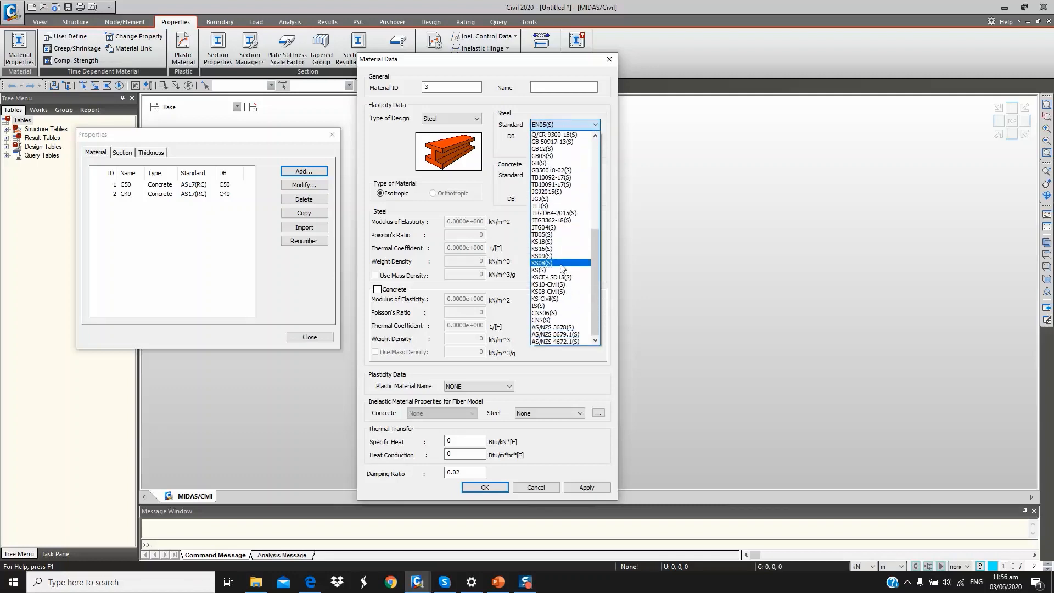
left_click(551, 343)
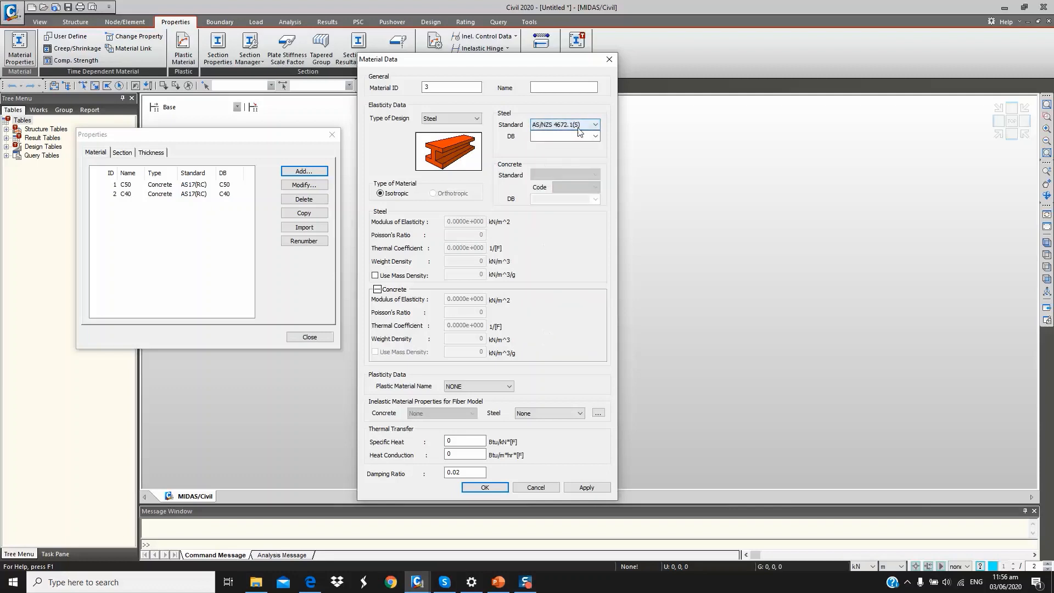
left_click(594, 138)
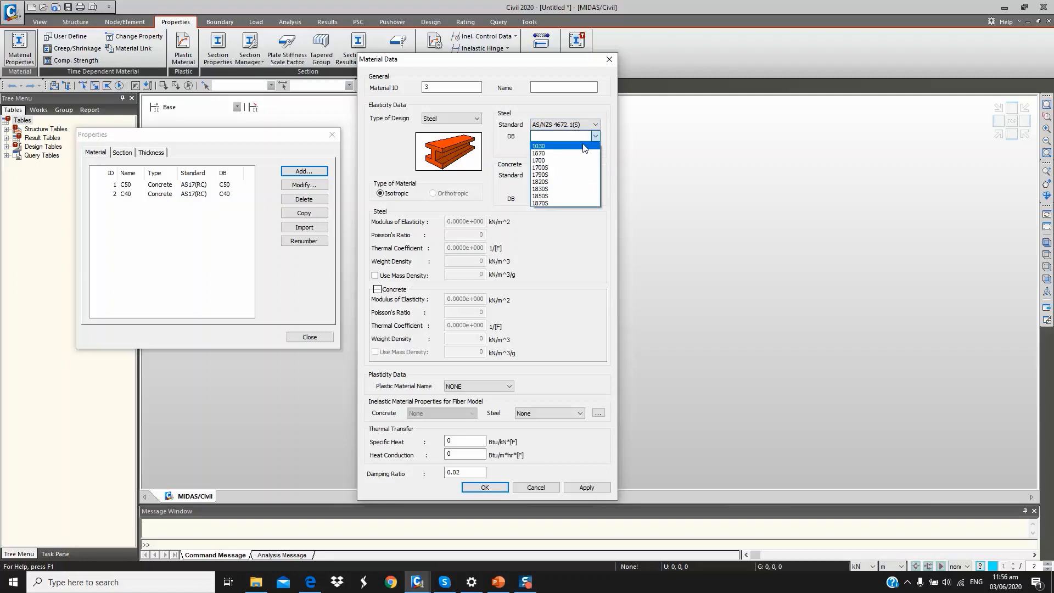
left_click(555, 203)
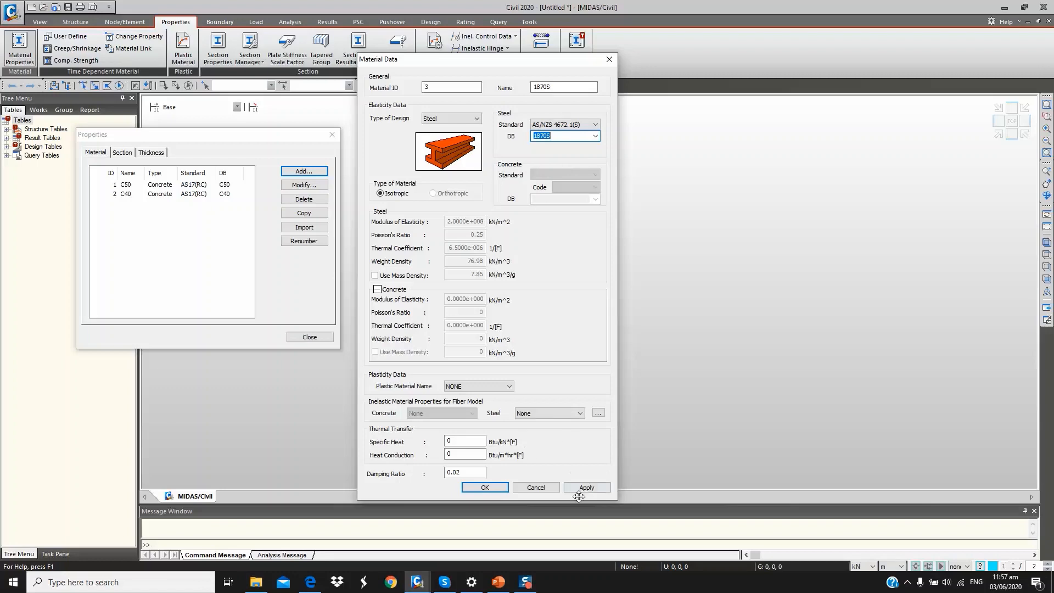
left_click(493, 492)
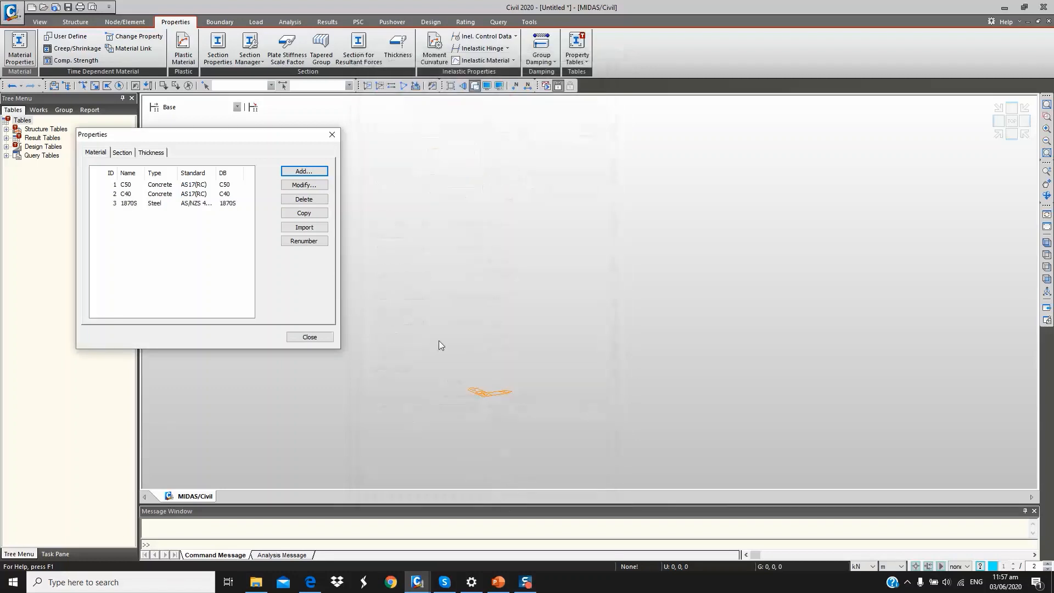
Start a new PSC section and set its shape to PSC-Value
left_click_drag(187, 149, 321, 167)
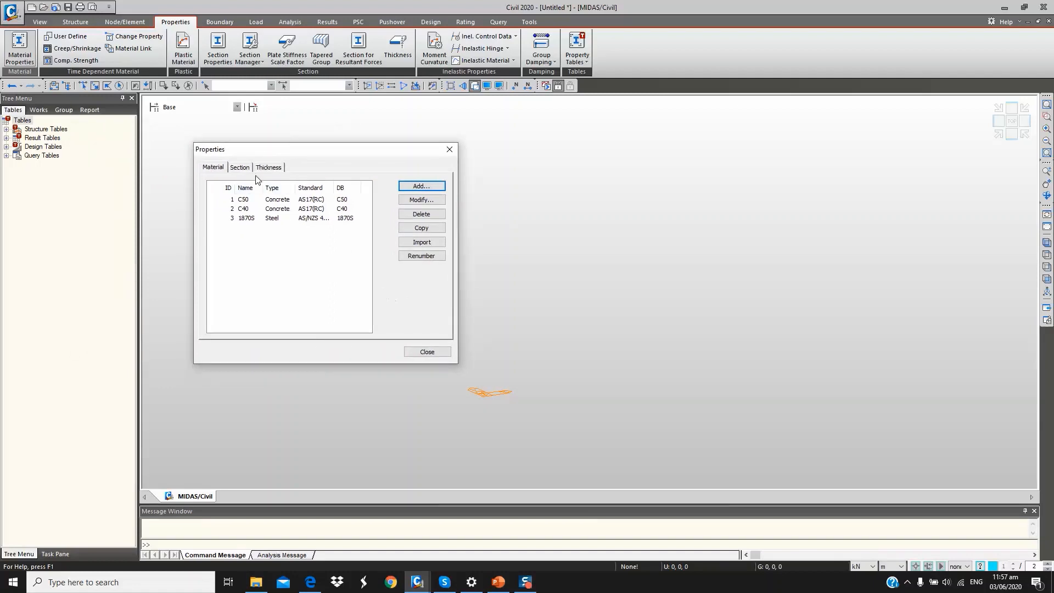
left_click(241, 167)
left_click_drag(296, 150, 267, 123)
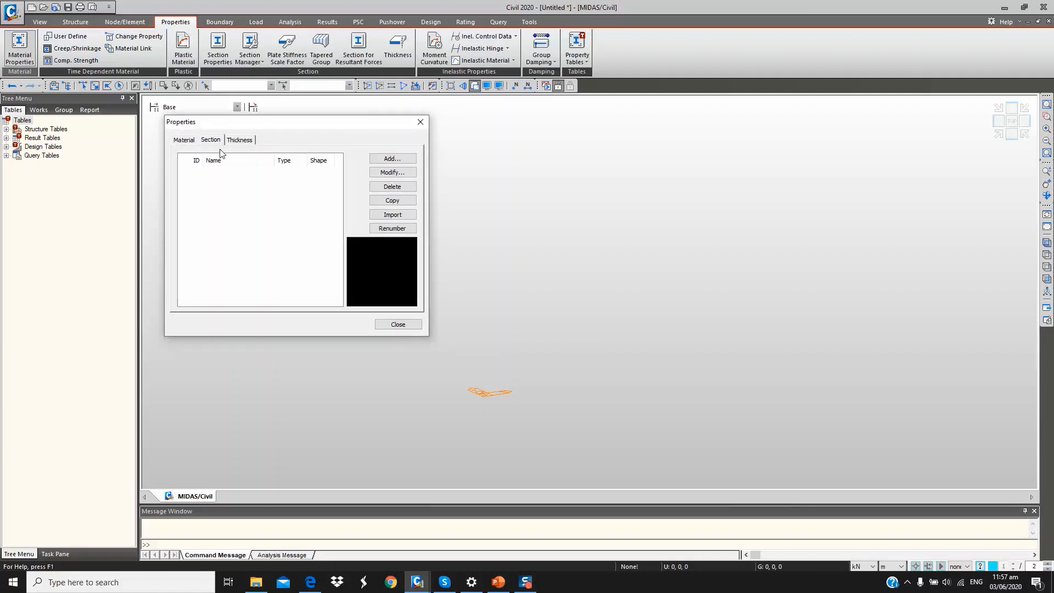
left_click(387, 159)
left_click_drag(332, 207, 597, 109)
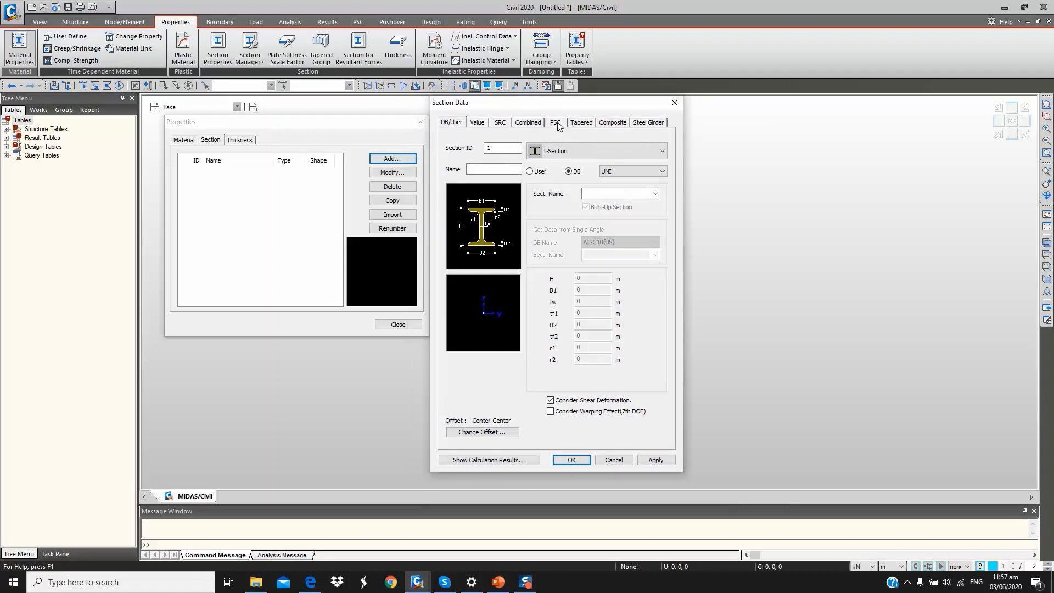
left_click(557, 123)
left_click_drag(631, 115, 641, 106)
left_click_drag(711, 102, 726, 96)
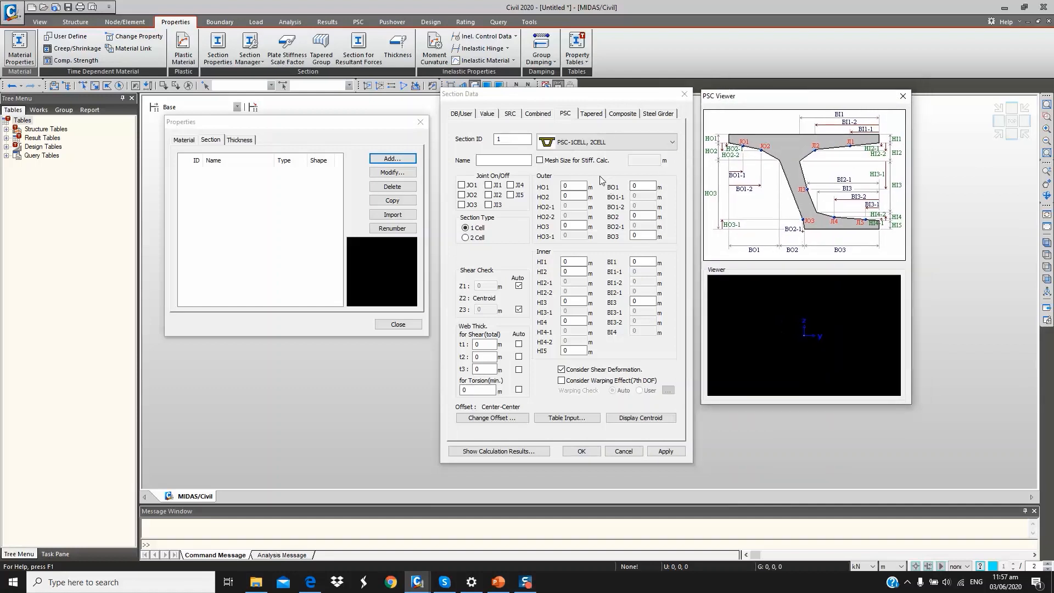
left_click(591, 145)
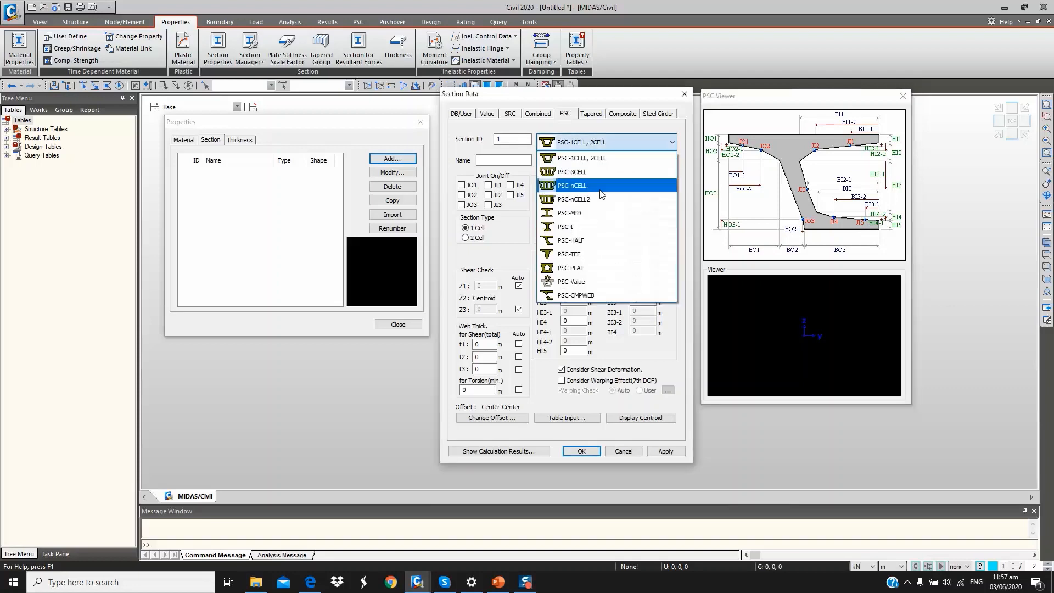
left_click(570, 281)
Load the T4 girder profile of type AS-Super-T_RMS_2019 from the AS section database
left_click(502, 195)
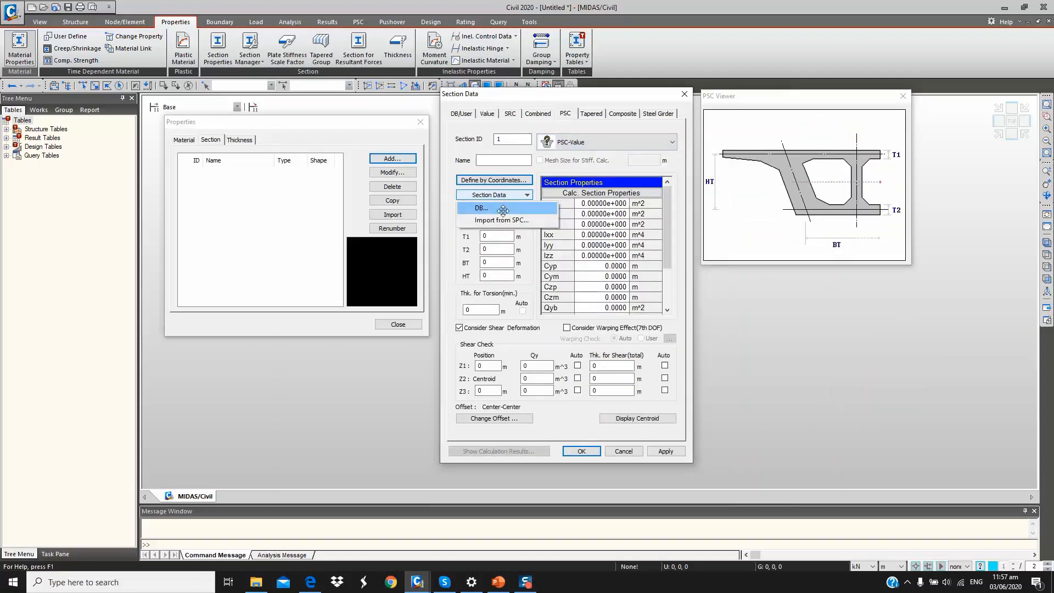
left_click(481, 208)
left_click_drag(530, 123, 775, 121)
left_click(774, 145)
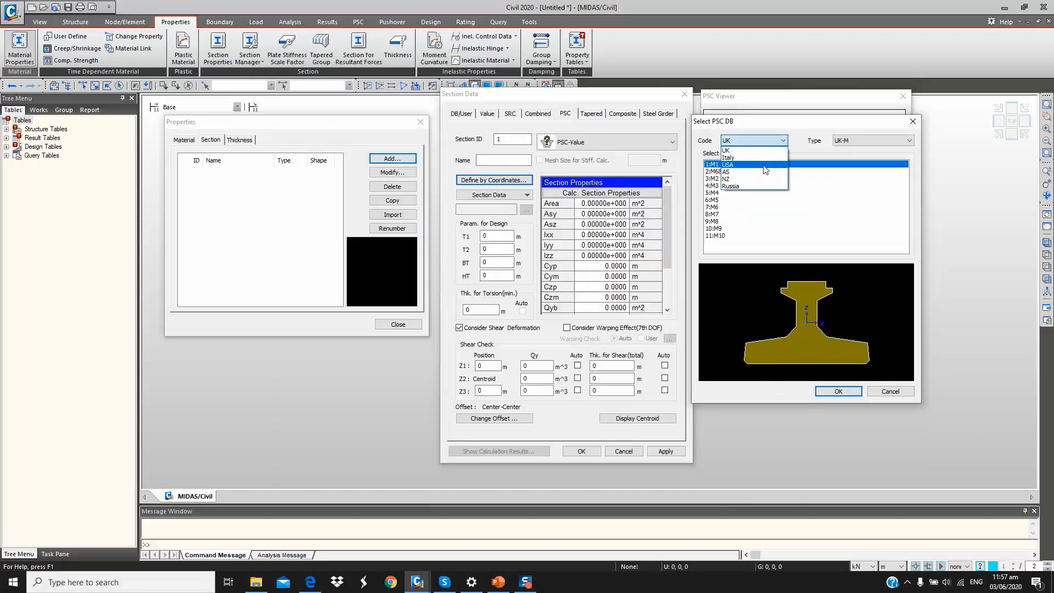
left_click(765, 177)
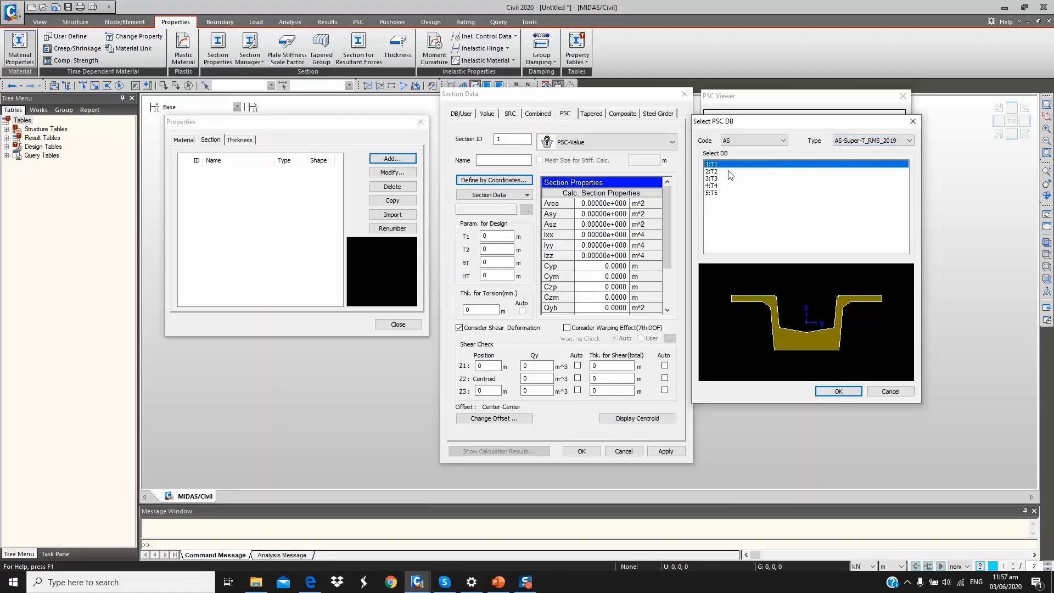
key("alt+Tab")
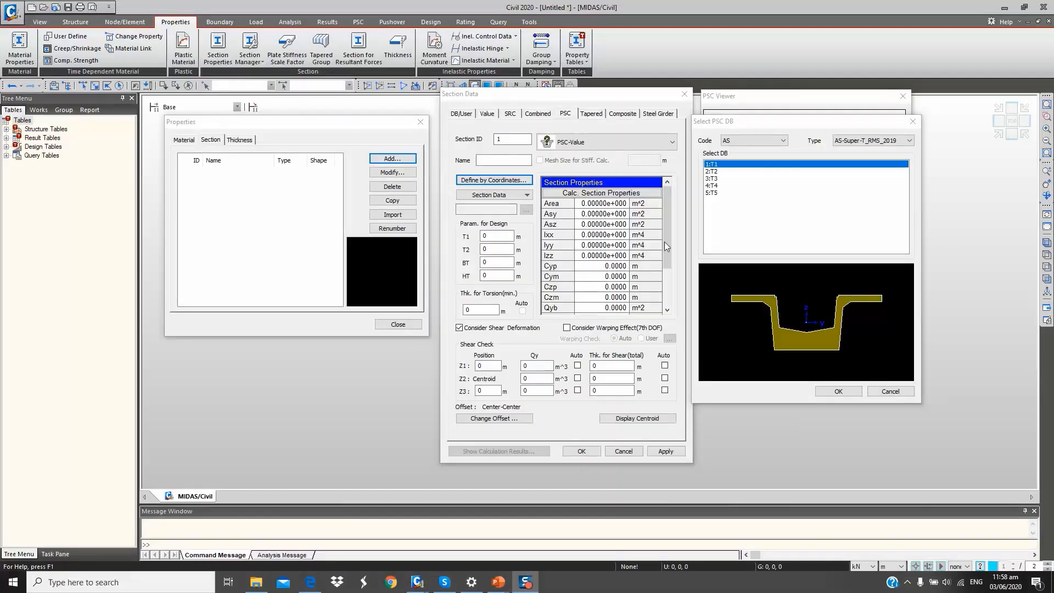
left_click(713, 187)
left_click(854, 393)
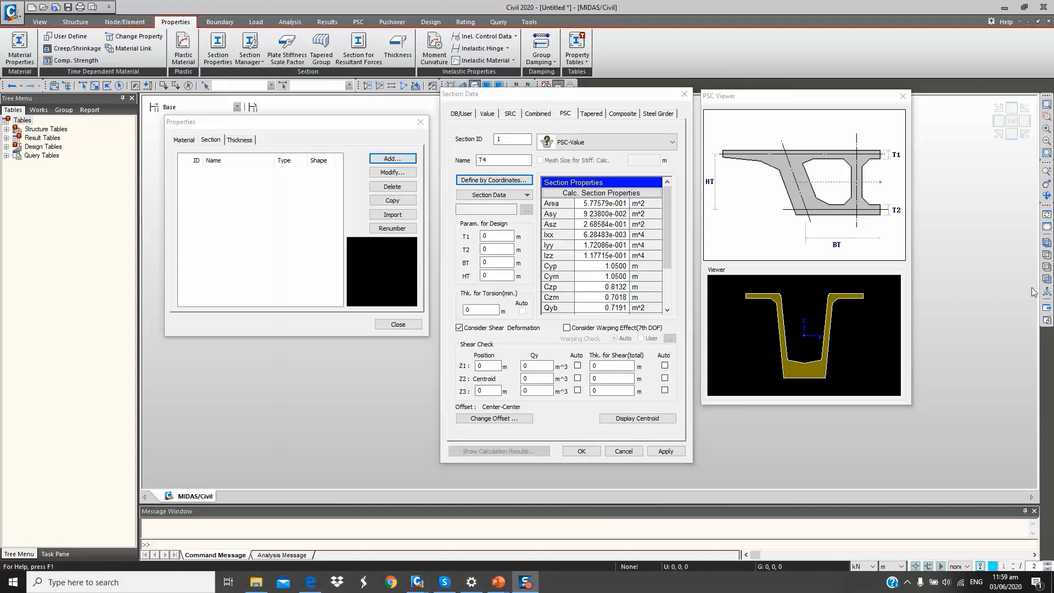
Set the section's design parameters to T1 0.075, T2 0.26, BT 0.58 and HT 1.333 m
left_click(482, 236)
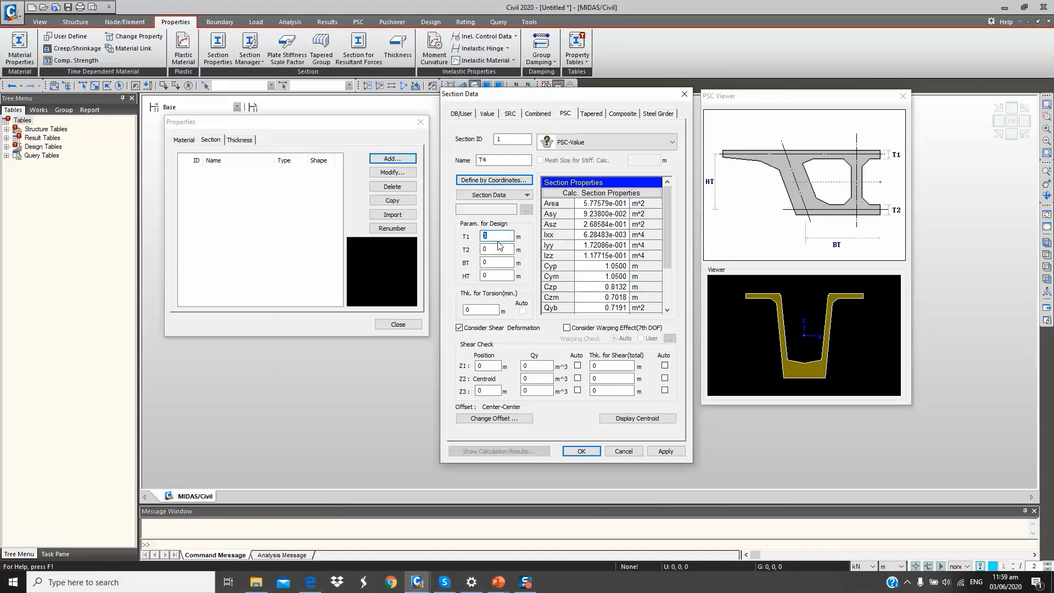
type("0.075")
left_click(493, 249)
key("Tab")
key("Tab")
type("1")
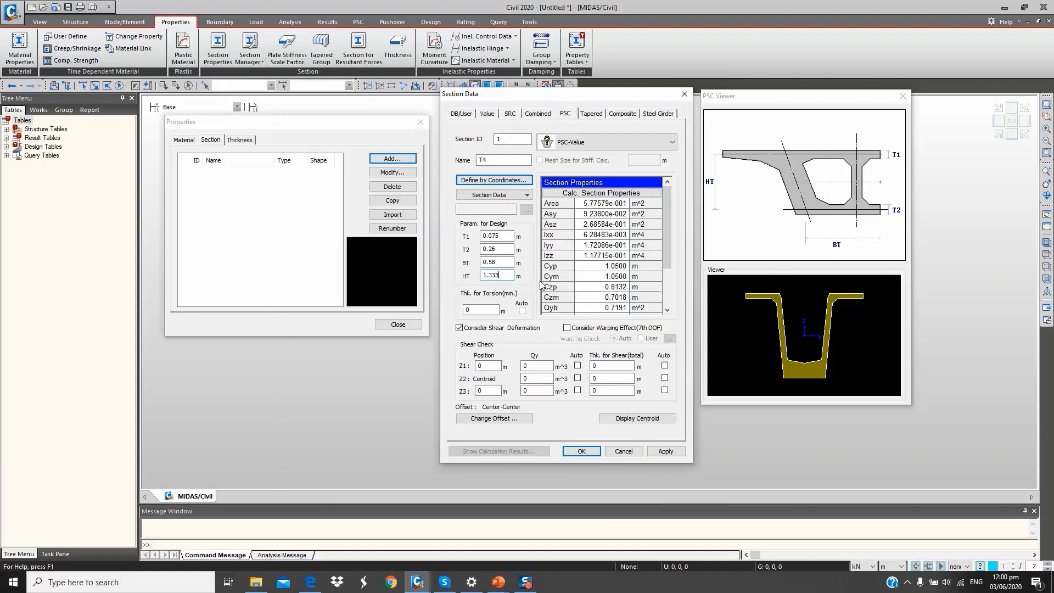
Set the minimum torsion thickness to 0.12 m and the shear check positions to Z1 1.425 m and Z3 0.318 m
left_click(477, 312)
double_click(477, 365)
type("1.425")
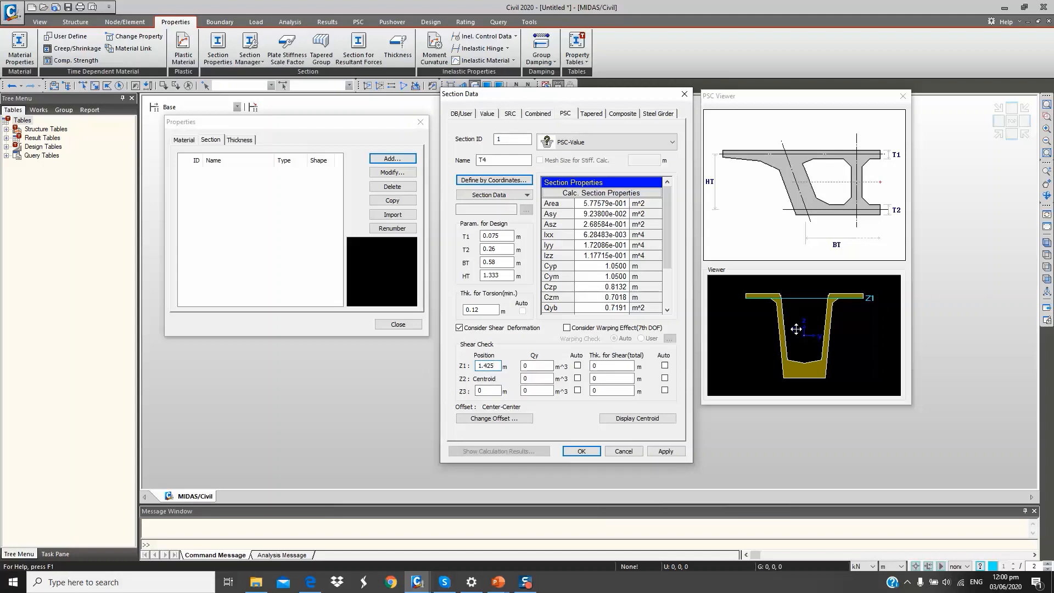
double_click(479, 391)
type("0.318")
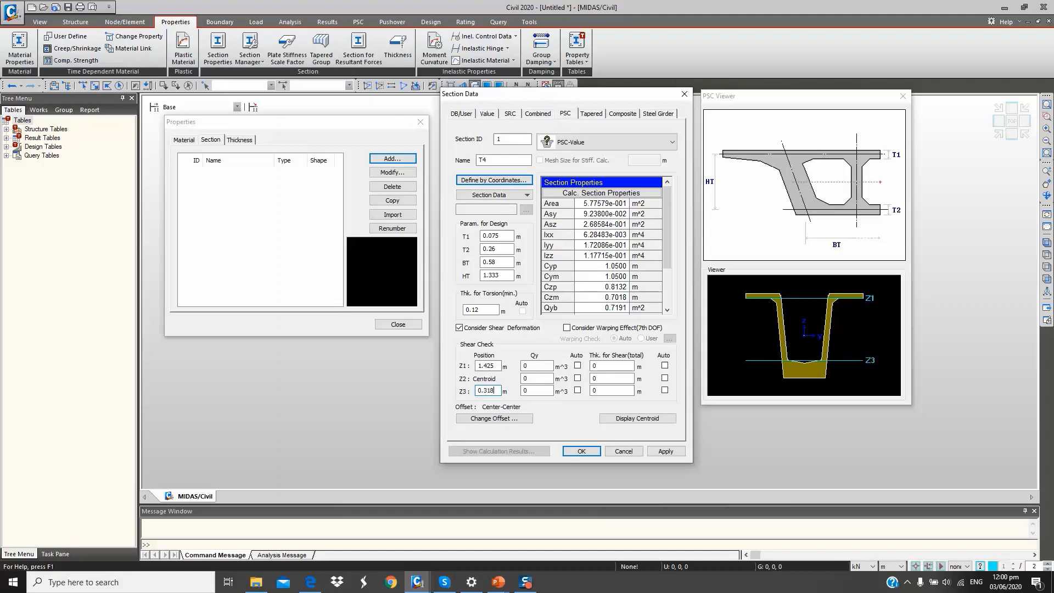
Enable automatic Qy and shear thickness for Z1, Z2 and Z3, and add the T4 section
left_click(577, 366)
left_click(578, 379)
left_click(577, 390)
left_click(664, 365)
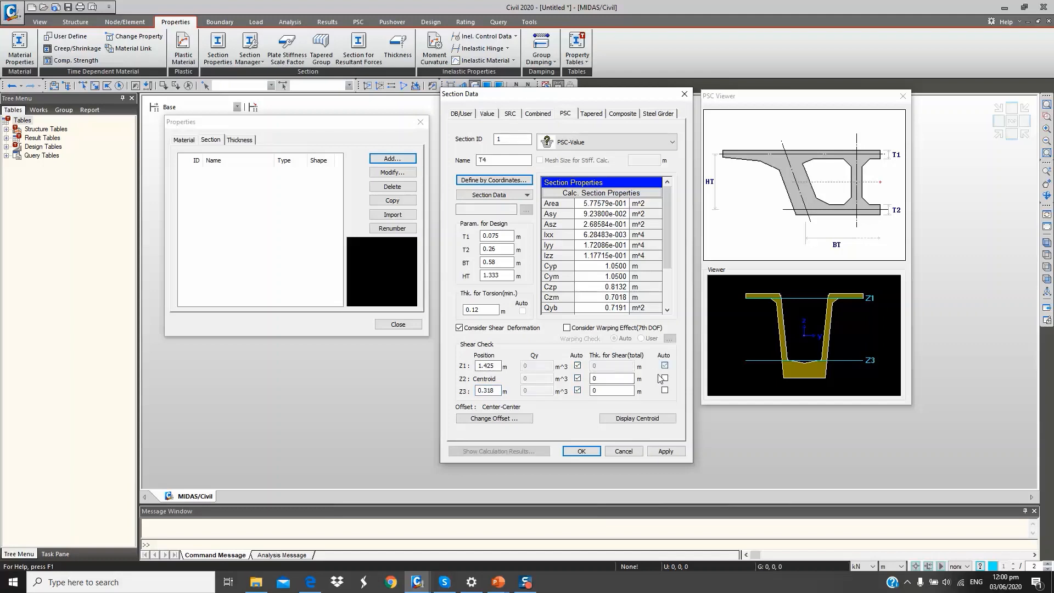
left_click(664, 390)
left_click(665, 377)
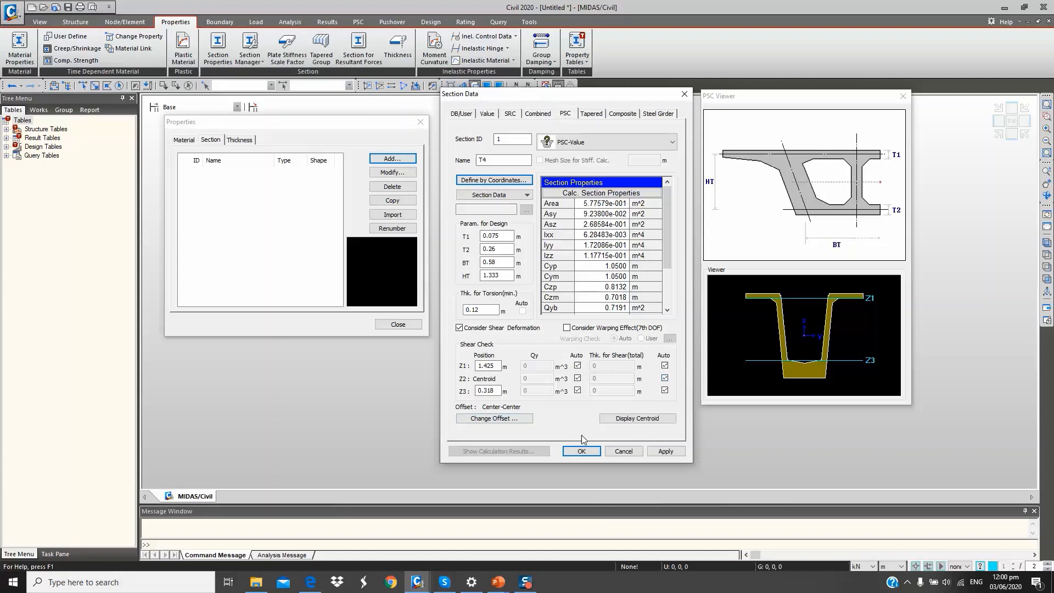
left_click(666, 451)
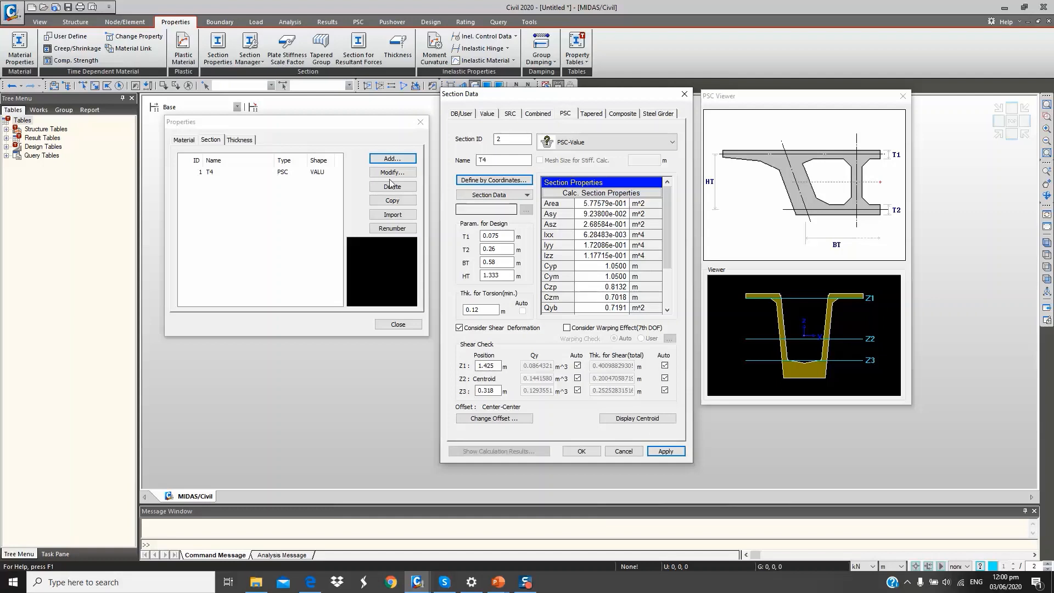
Delete points 11 to 19 from the outer polygon in the T4 section's coordinate definition to leave a closed outline
left_click(503, 194)
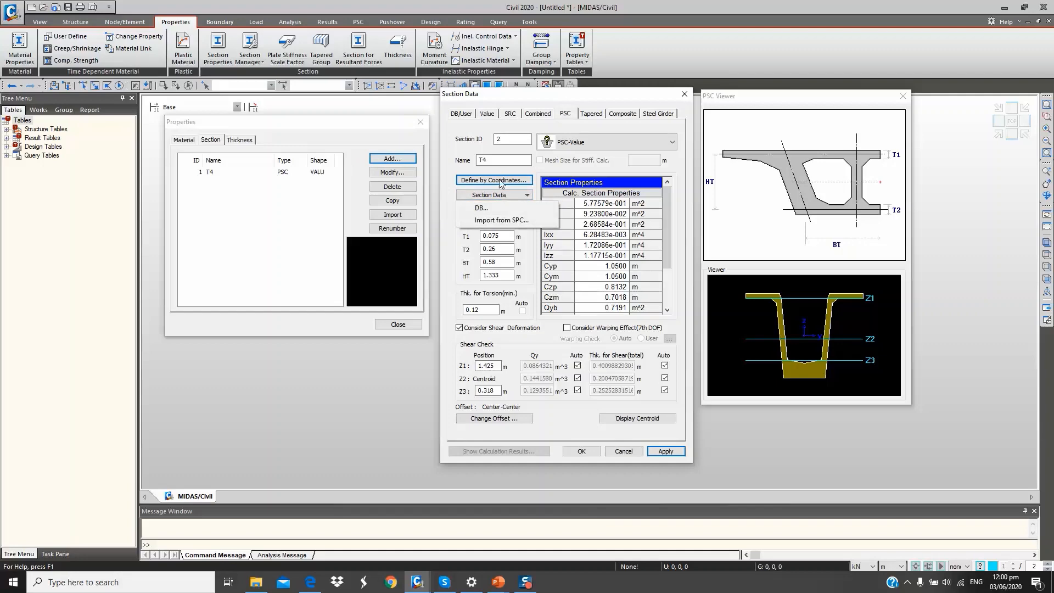
left_click(499, 179)
scroll(892, 178, "up", 6)
scroll(896, 196, "down", 8)
scroll(901, 194, "up", 5)
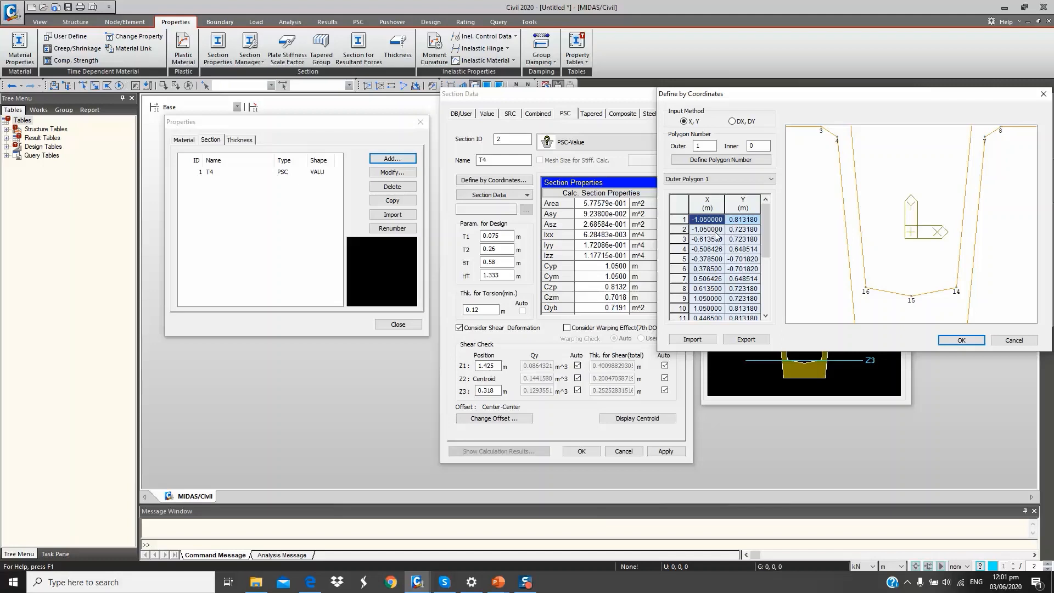
scroll(887, 236, "down", 3)
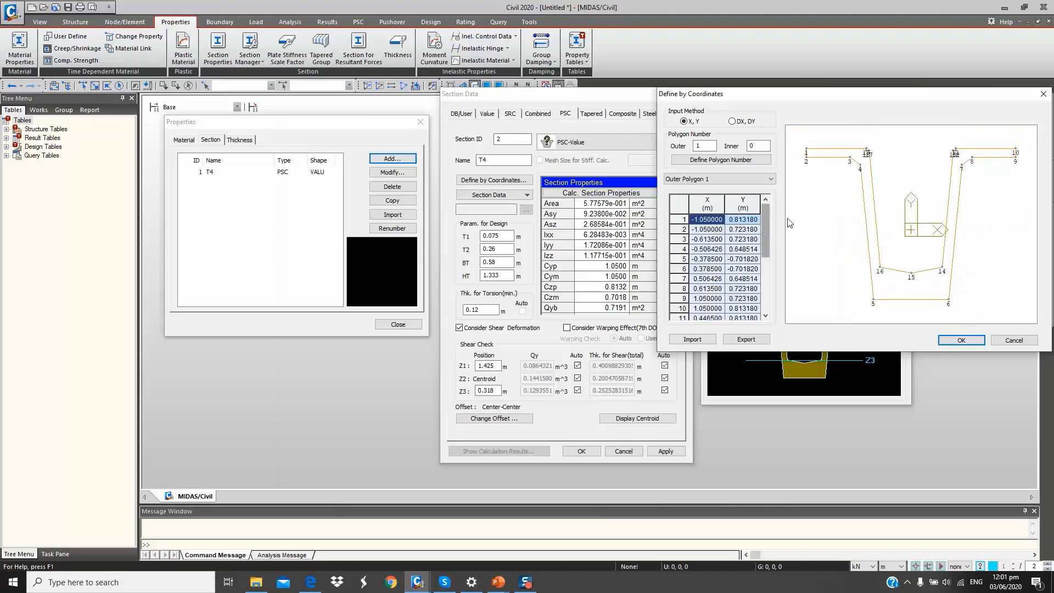
left_click(766, 283)
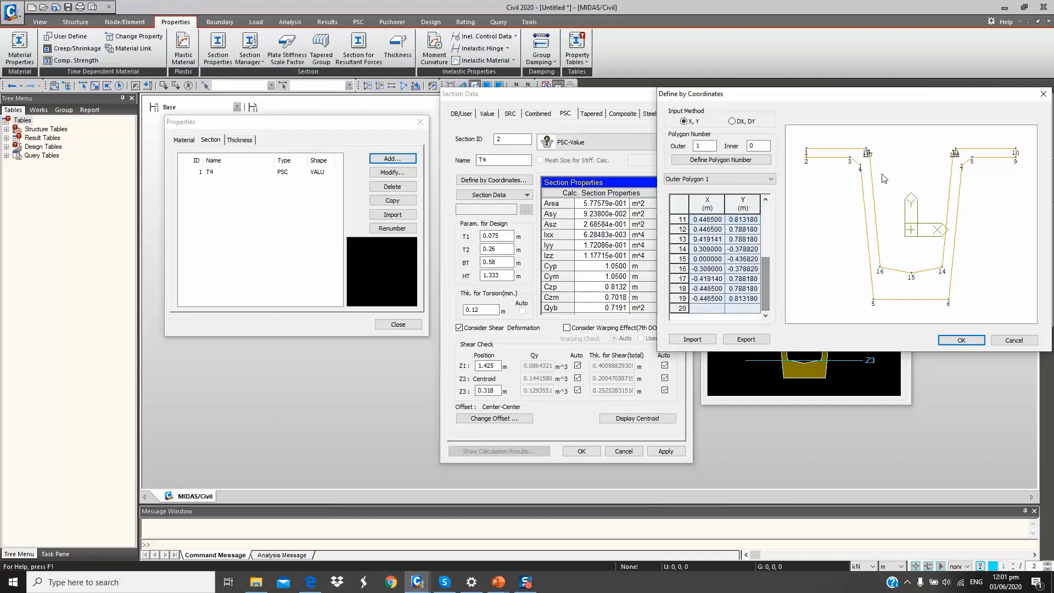
scroll(883, 179, "up", 3)
scroll(877, 269, "up", 2)
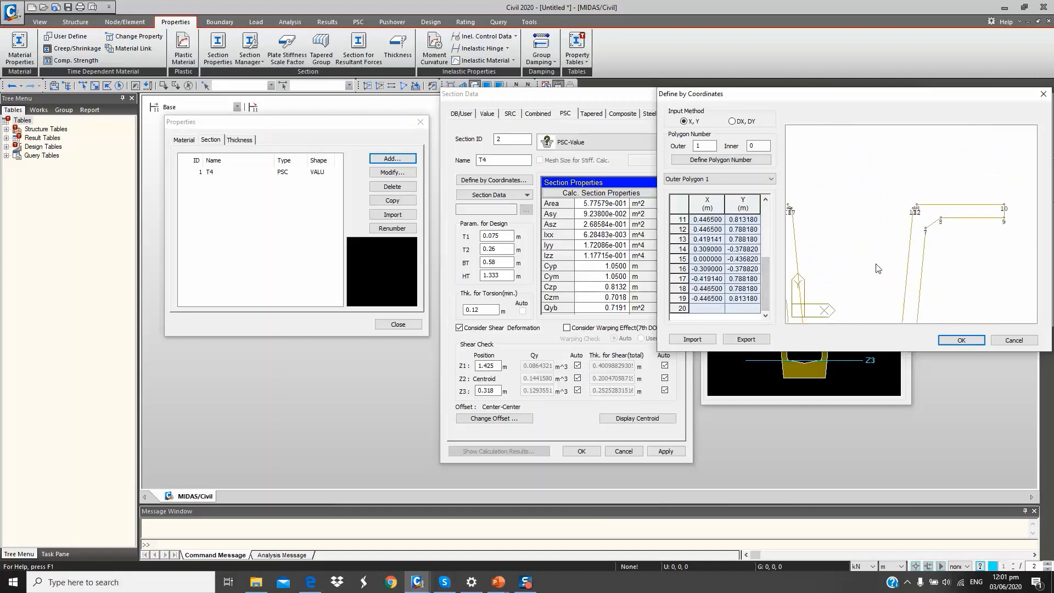
scroll(922, 209, "up", 4)
scroll(933, 189, "down", 5)
scroll(881, 159, "up", 4)
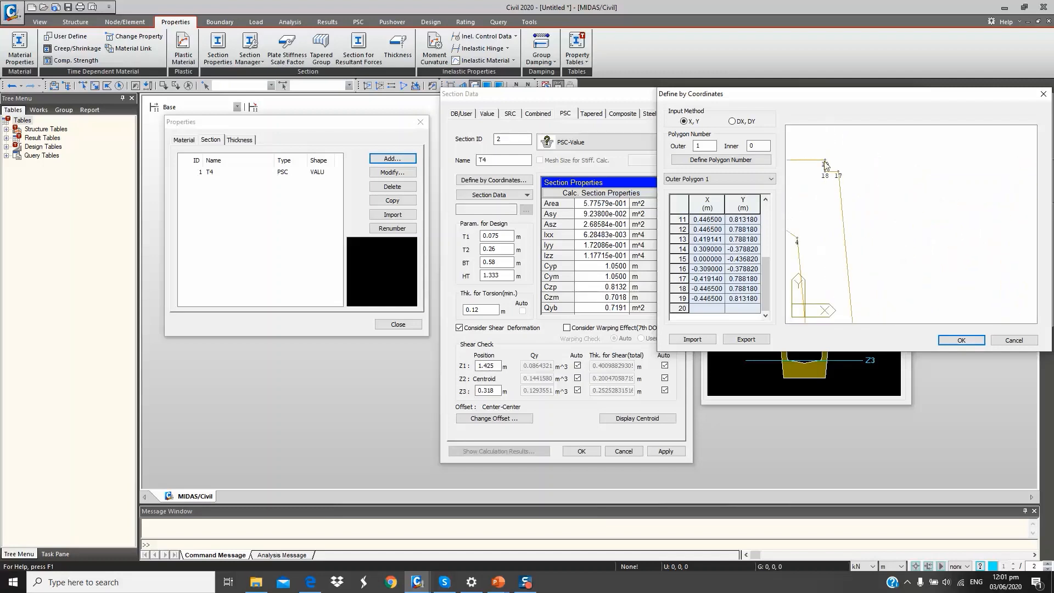
left_click_drag(693, 307, 682, 220)
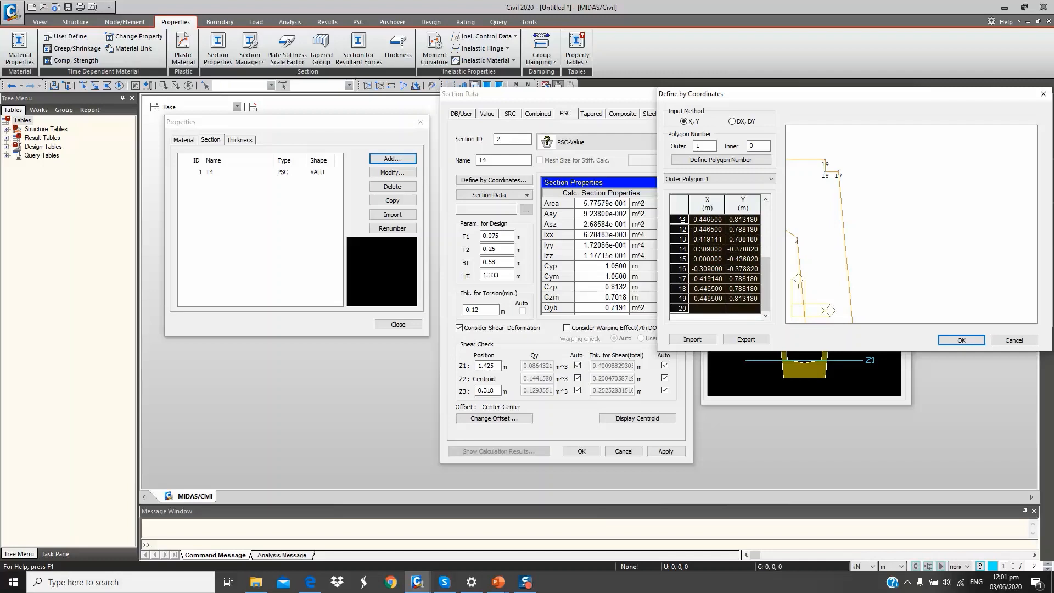
key("Delete")
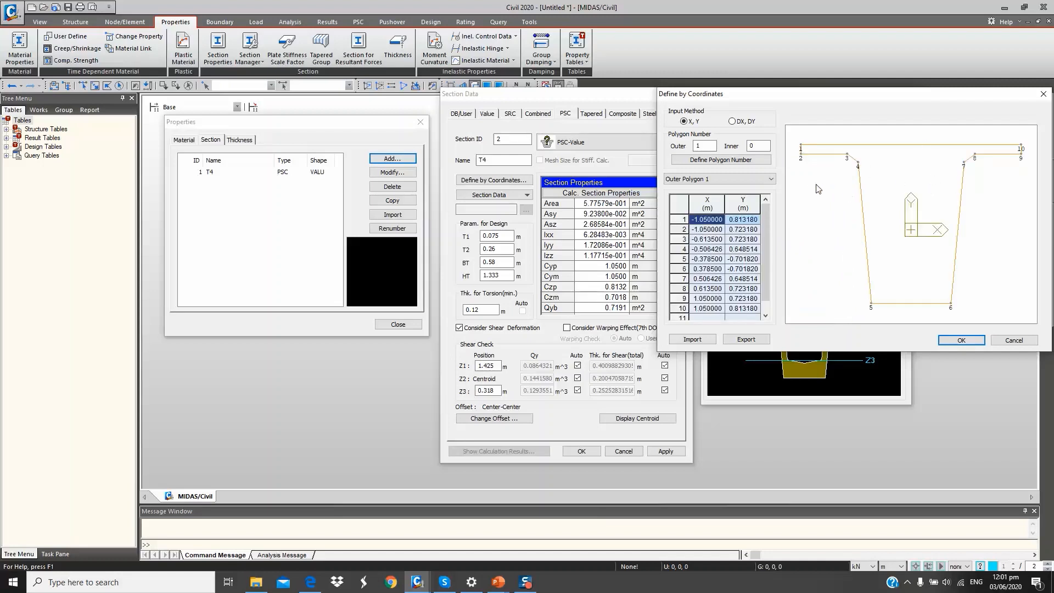
Accept the edited outline and add it as a new PSC section named CLOSED T4
left_click(961, 340)
left_click(498, 158)
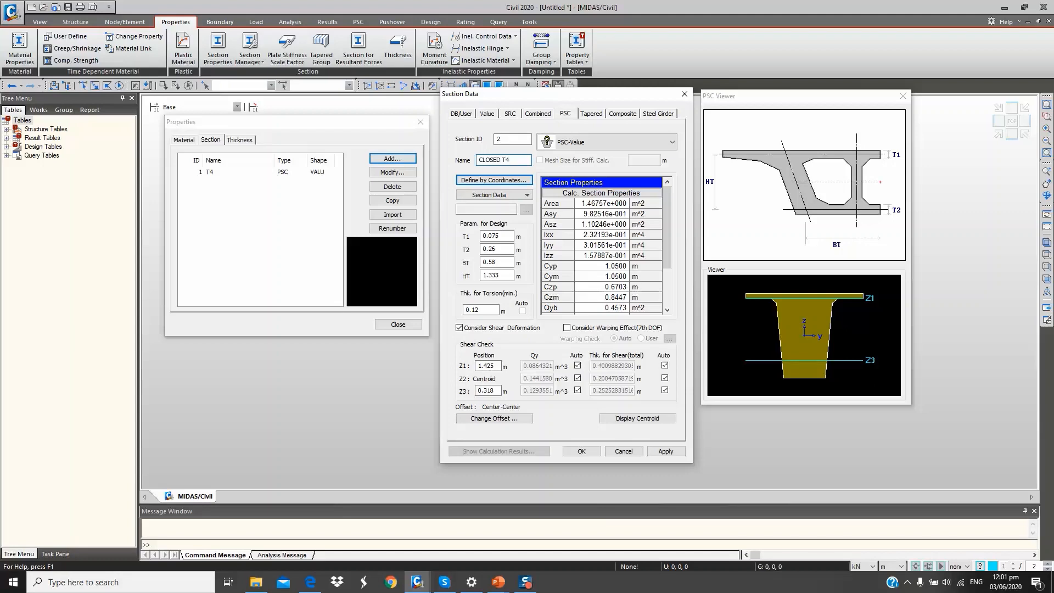
left_click(581, 450)
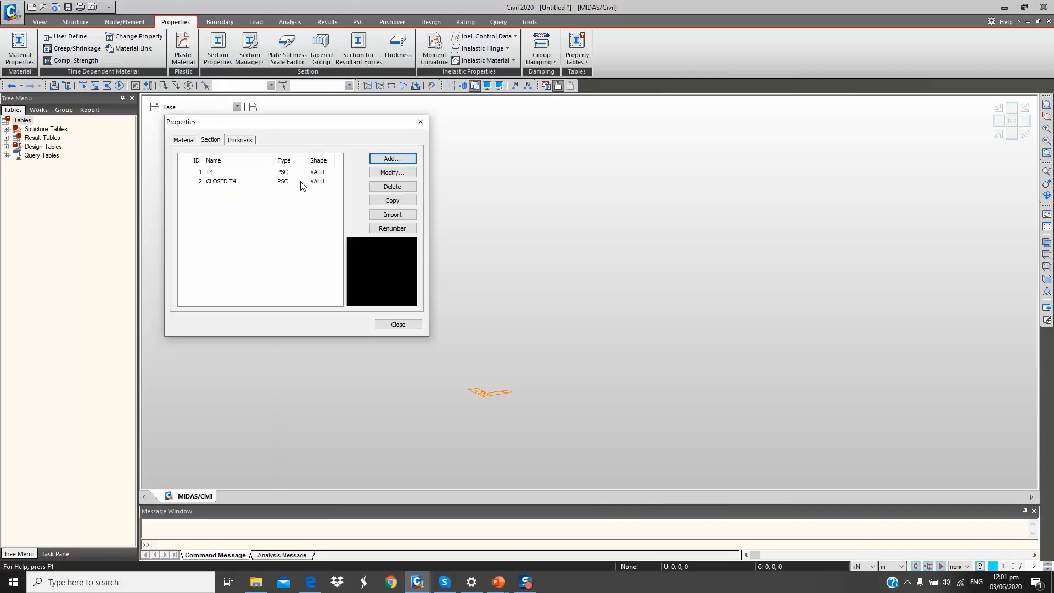
Start a new composite section and set its section type to Composite-PSC
left_click(392, 159)
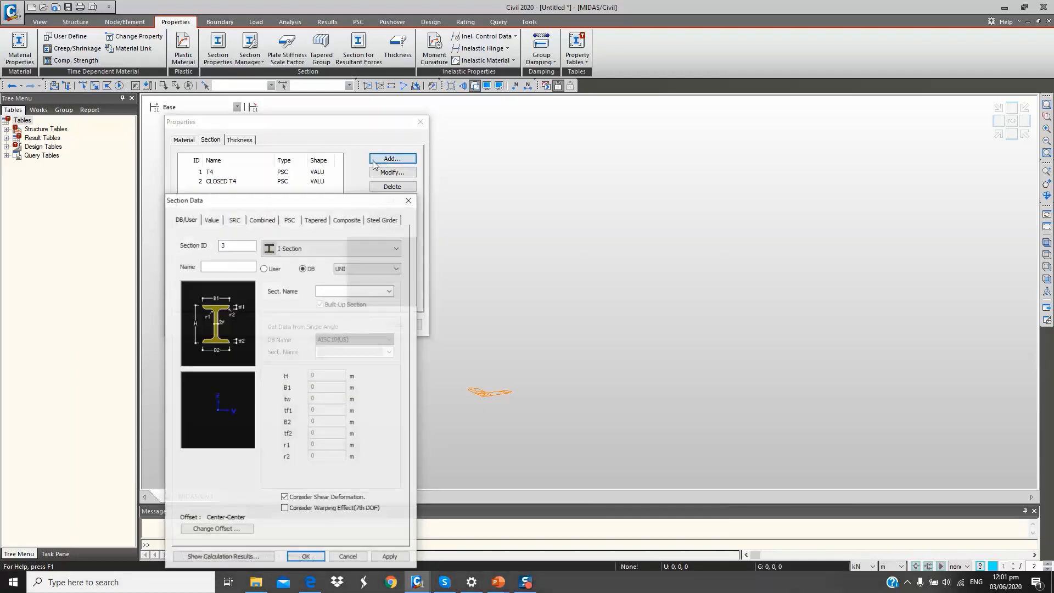
left_click_drag(590, 206, 671, 113)
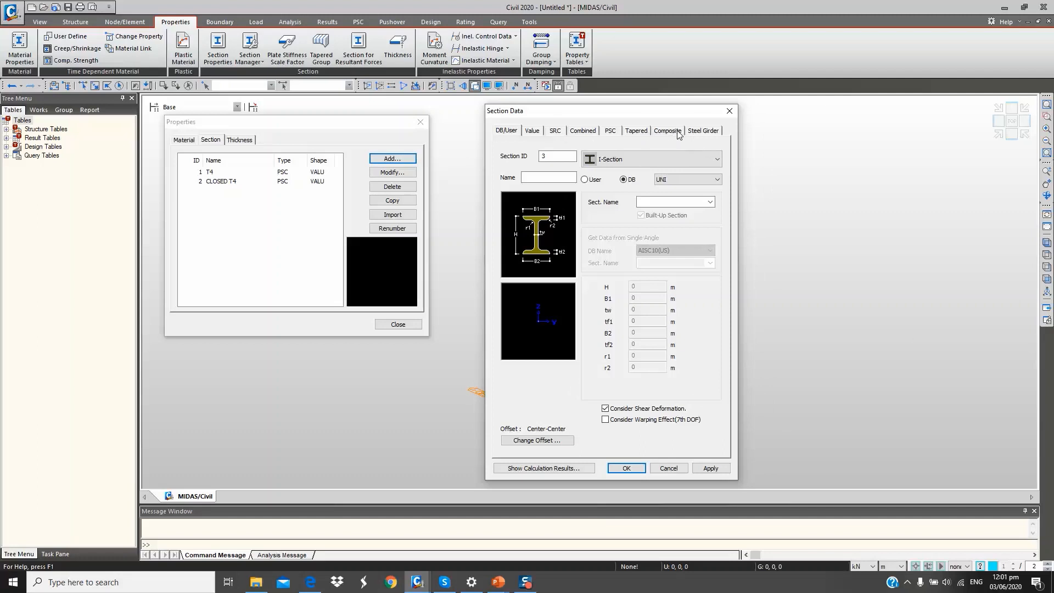
left_click(677, 132)
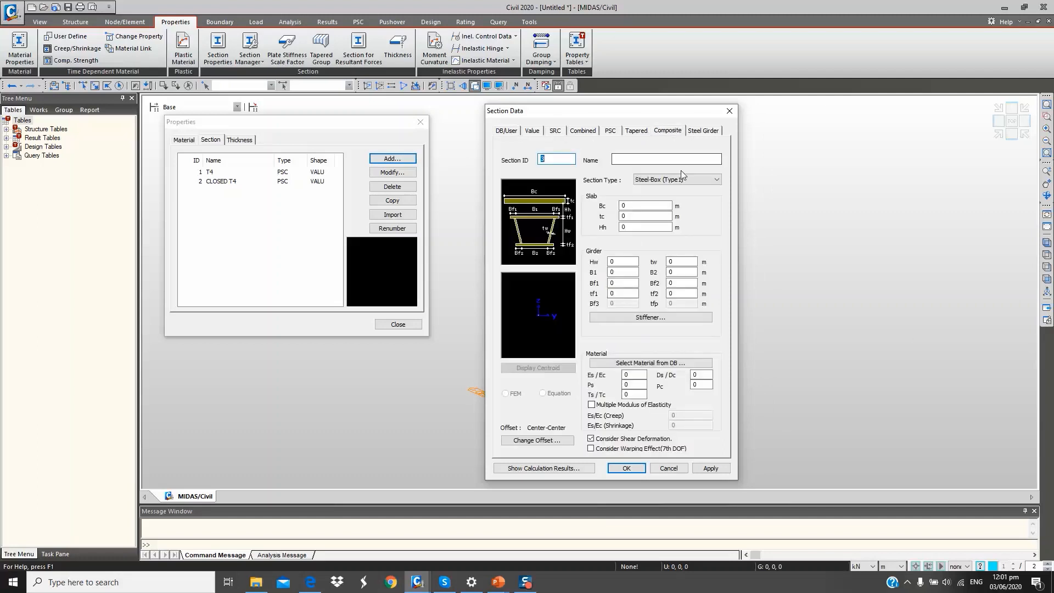
left_click(681, 180)
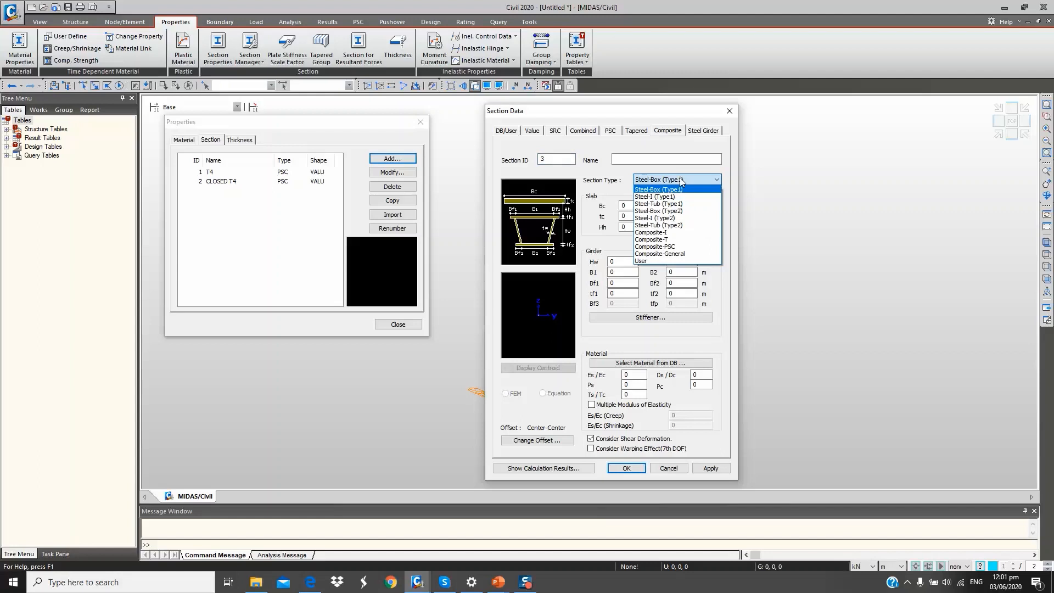
left_click(684, 246)
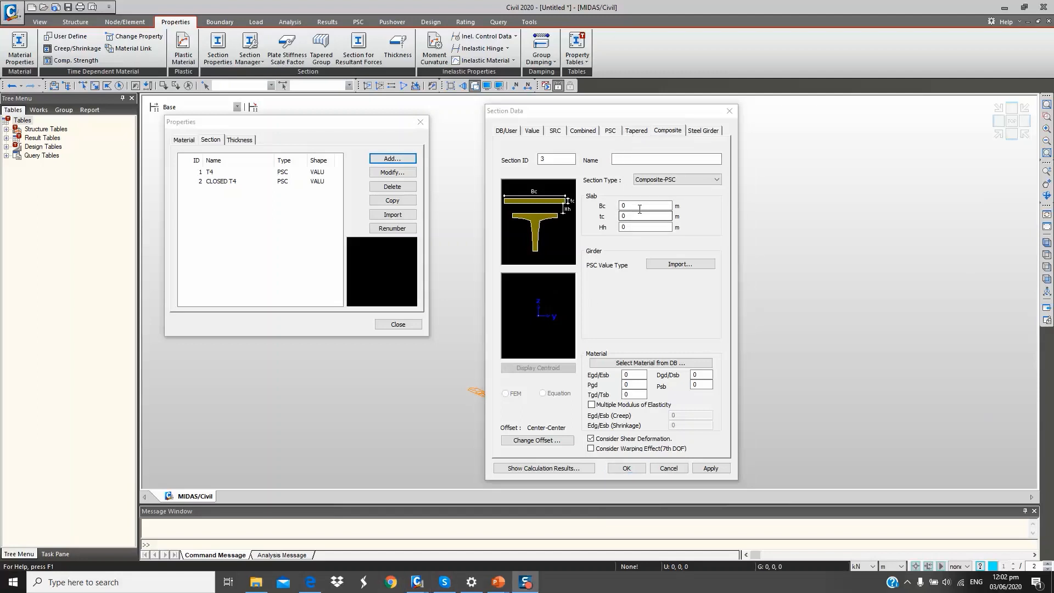
Set the slab width Bc to 2.96 m and thickness tc to 0.18 m, and import T4 as the girder
left_click(615, 206)
type("1")
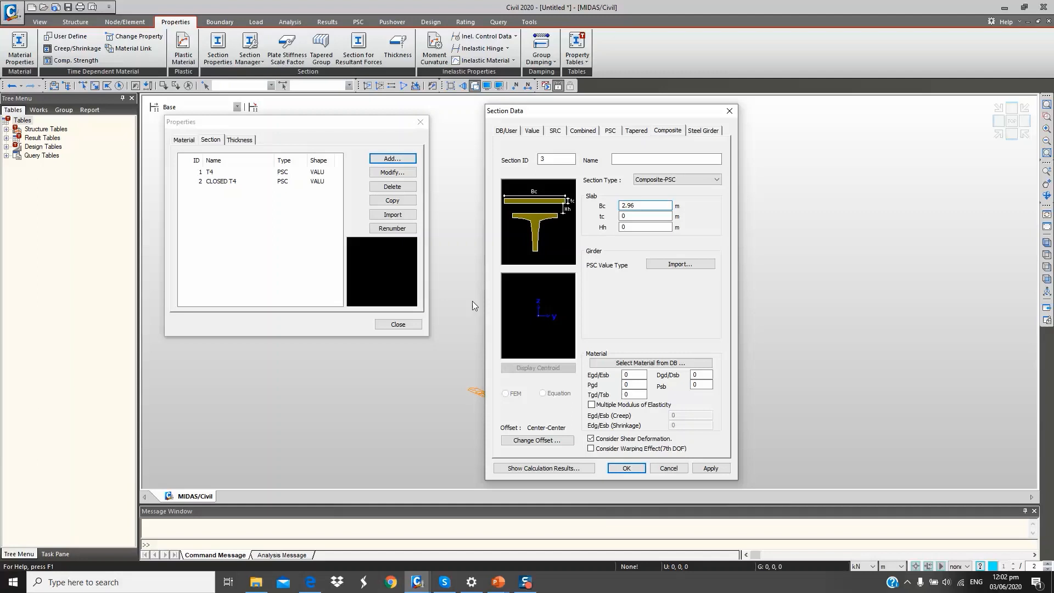
left_click(616, 217)
type("0.18")
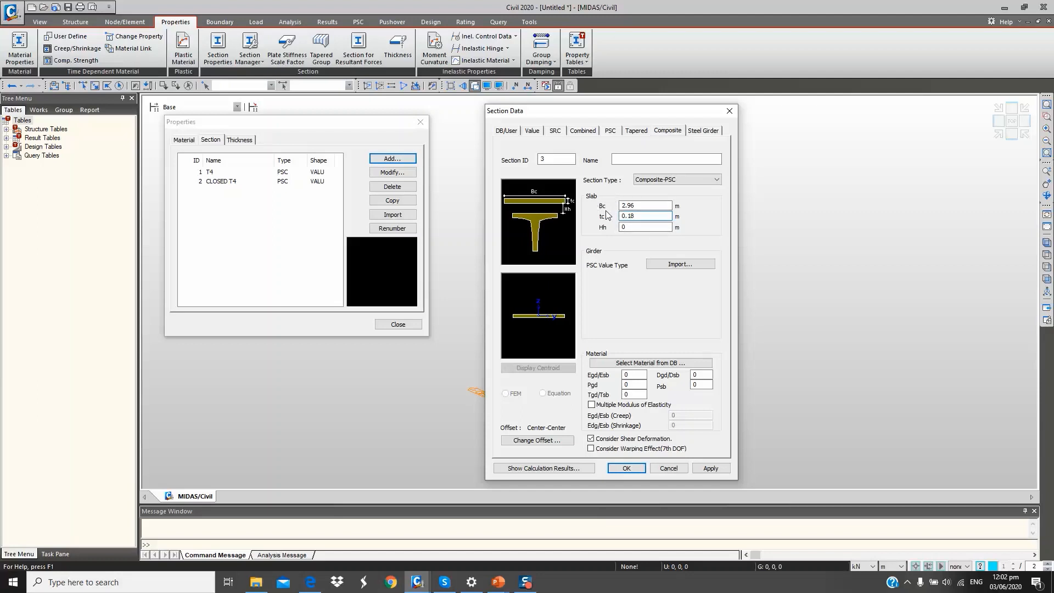
left_click(657, 266)
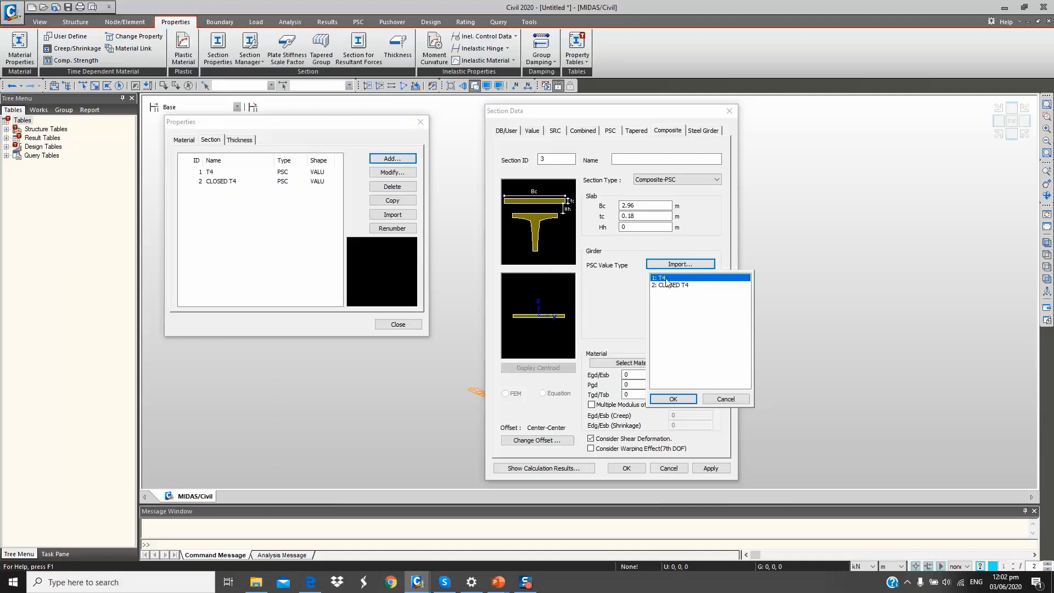
left_click(673, 399)
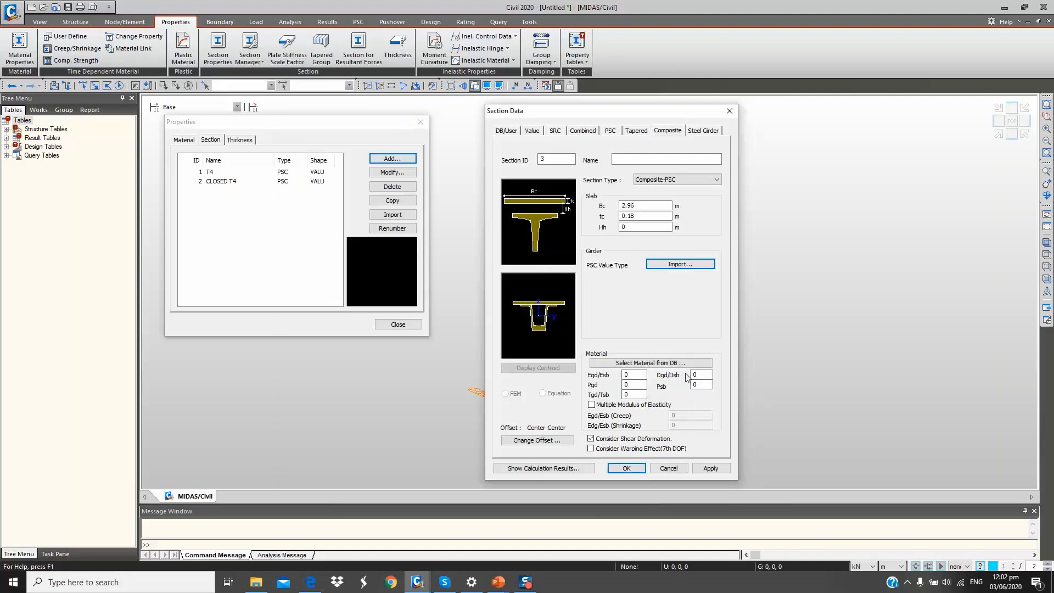
Set the composite section's slab concrete to grade C40 from the AS17(RC) material database
left_click(641, 364)
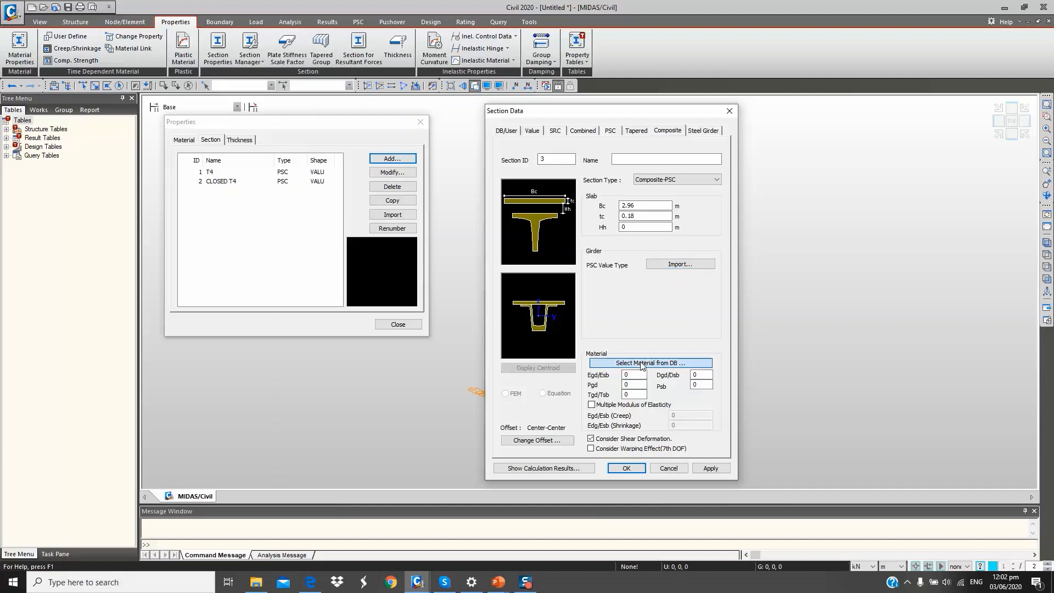
left_click_drag(752, 365, 763, 282)
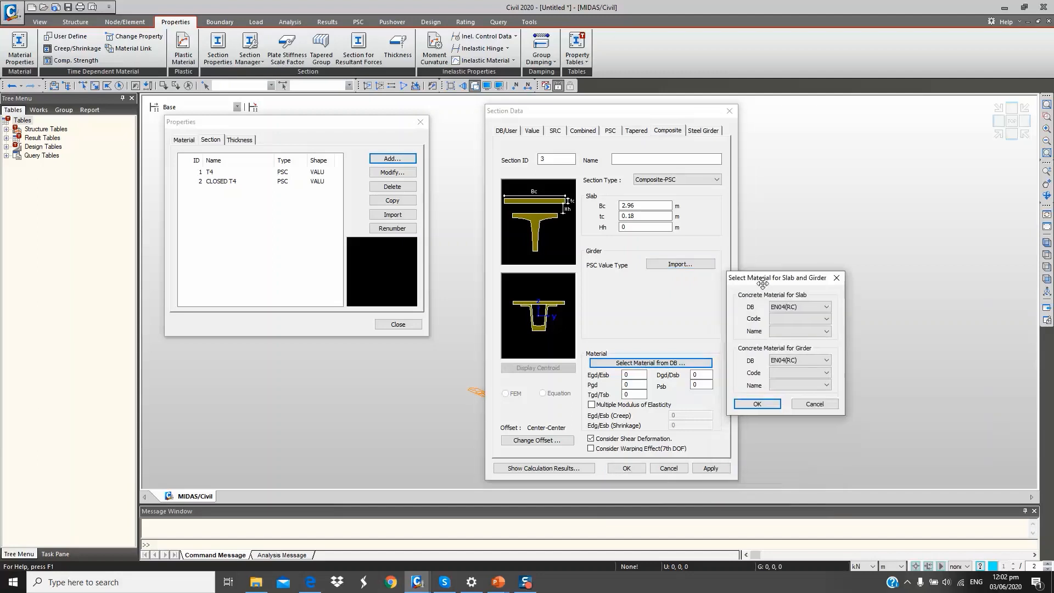
left_click(783, 304)
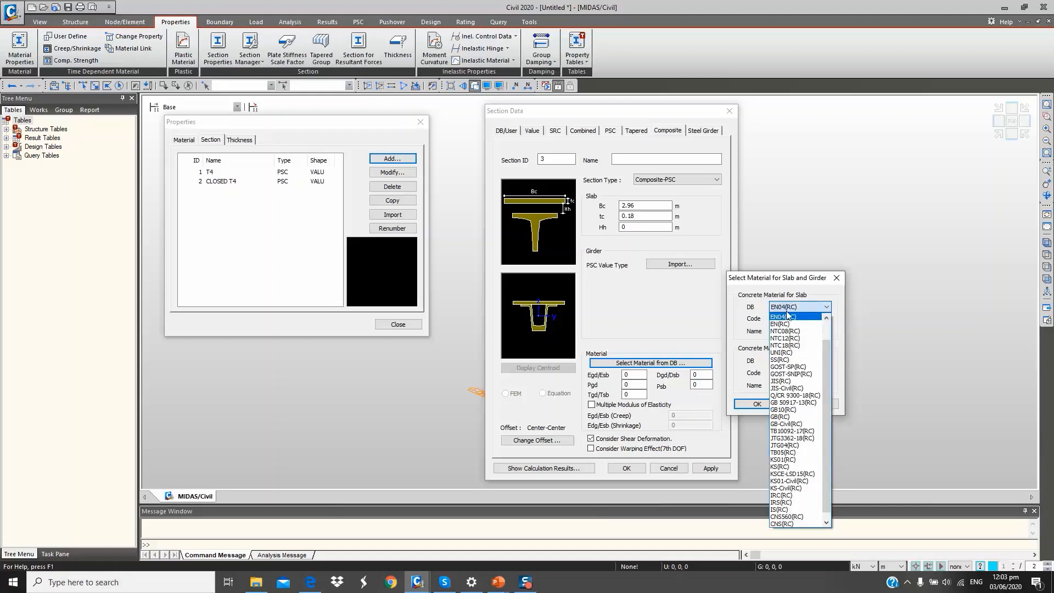
left_click(793, 525)
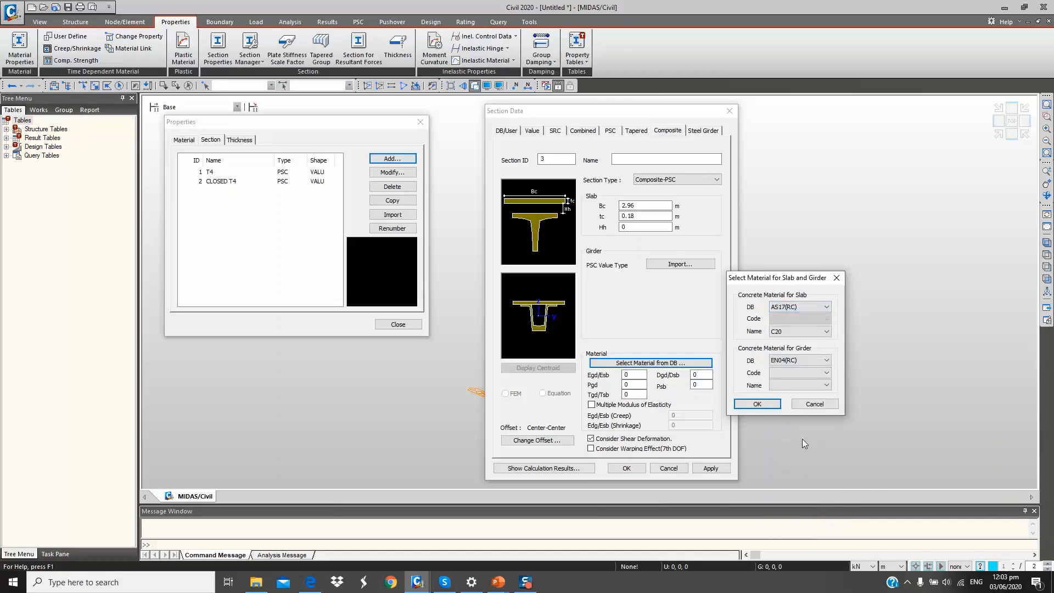
left_click(805, 331)
Set the girder concrete to grade C50 from the AS17(RC) database and accept the slab and girder materials
left_click(795, 360)
left_click(799, 360)
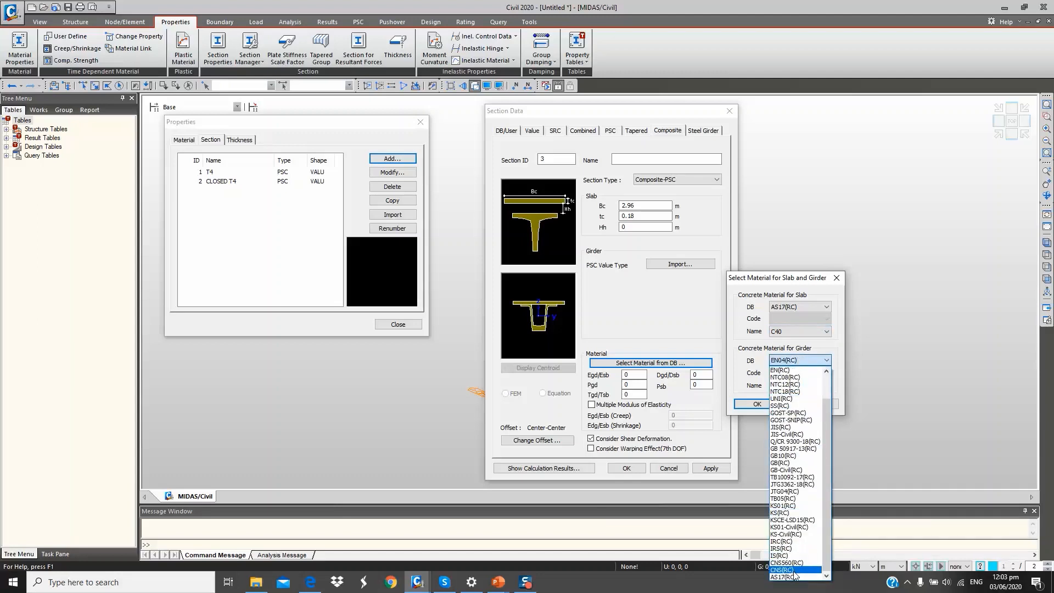
left_click(793, 571)
left_click(800, 385)
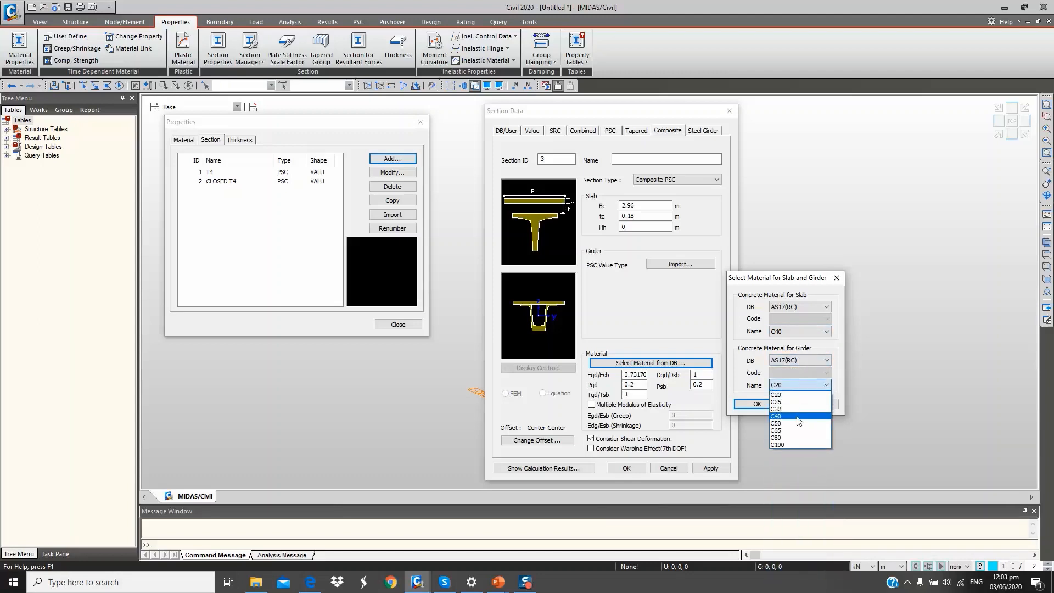
left_click(790, 429)
left_click(757, 404)
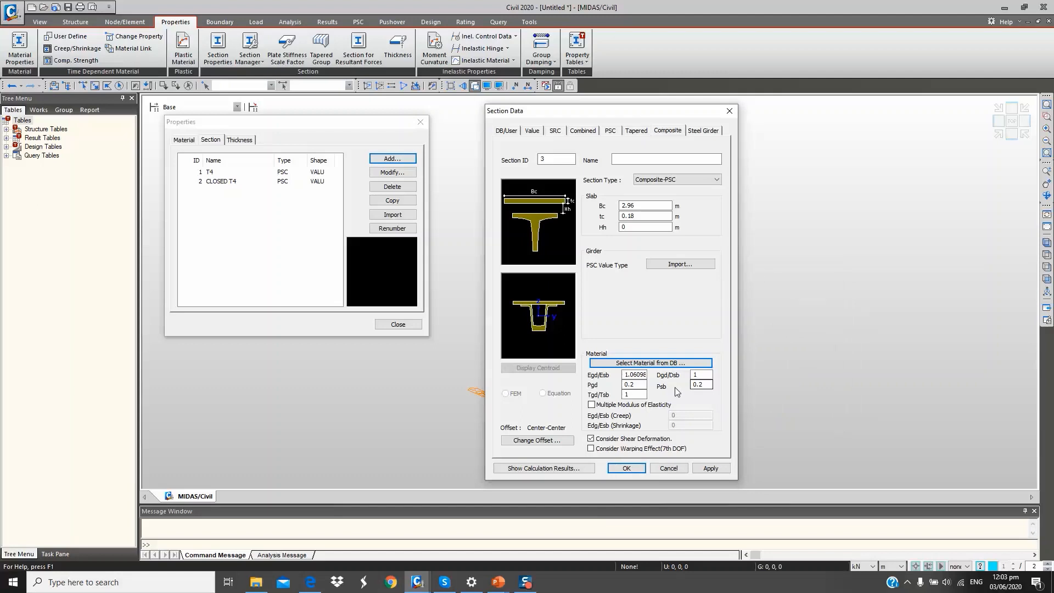
Change the composite section's offset to Center-Top and add it under the name COMP-T4
left_click(554, 439)
left_click(552, 272)
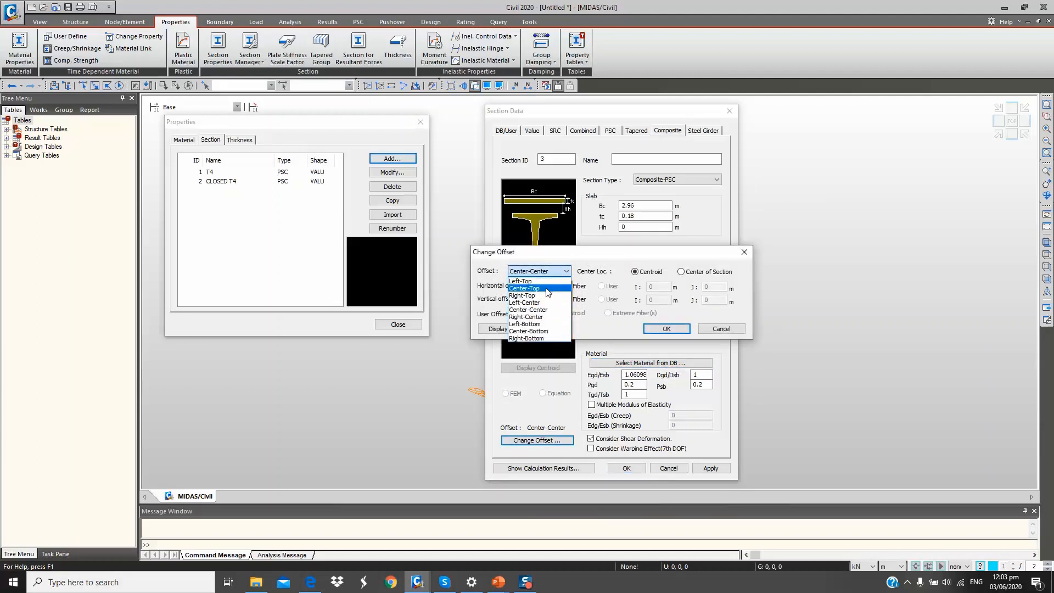
left_click(547, 289)
left_click(667, 328)
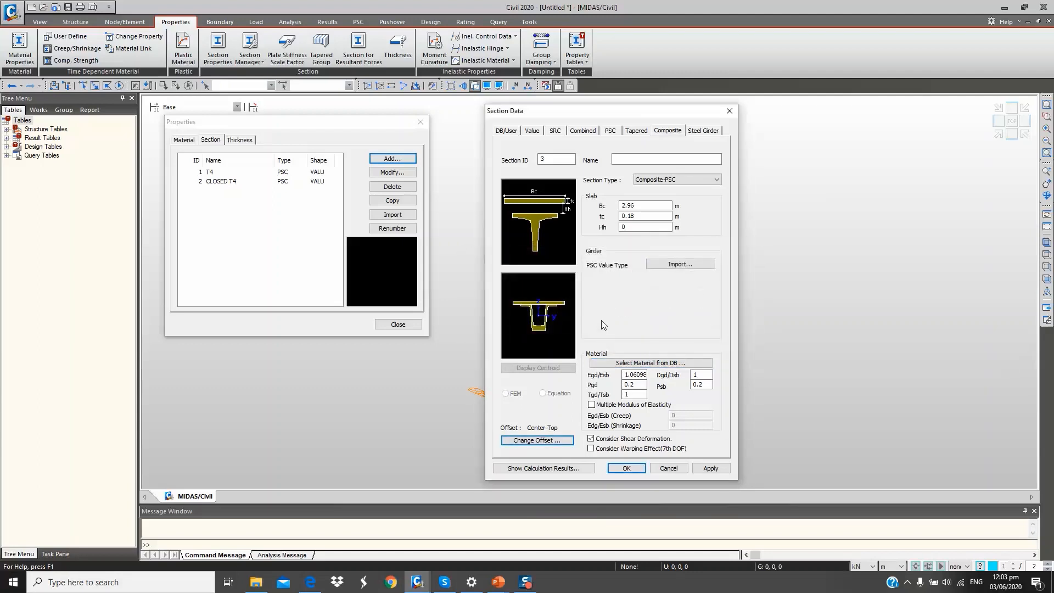
left_click(640, 159)
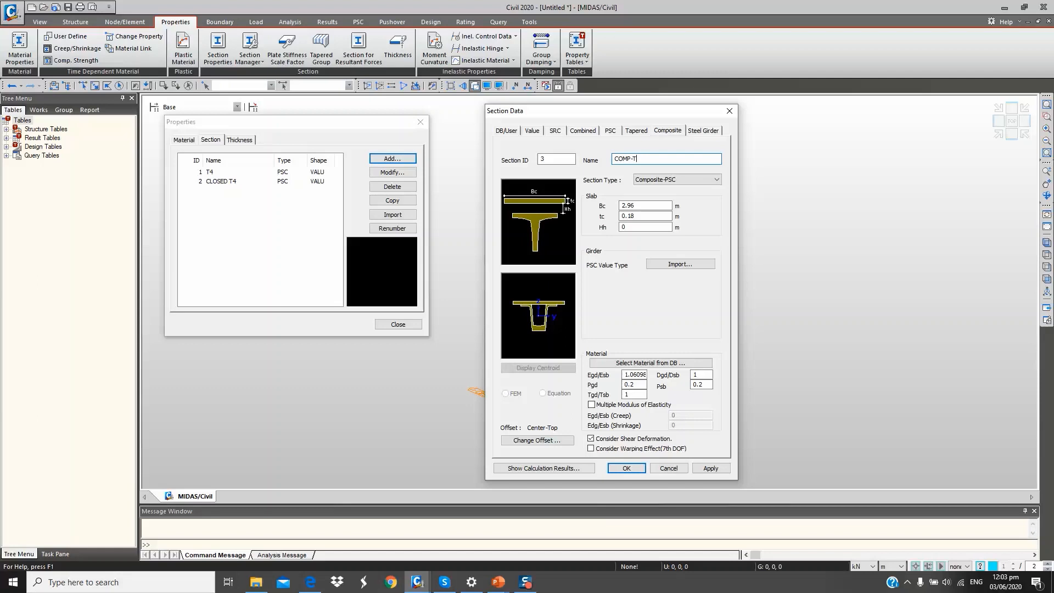
left_click(710, 468)
Import CLOSED T4 as the girder for another composite section and add it under the name COMP- CLOSED T4
left_click(688, 262)
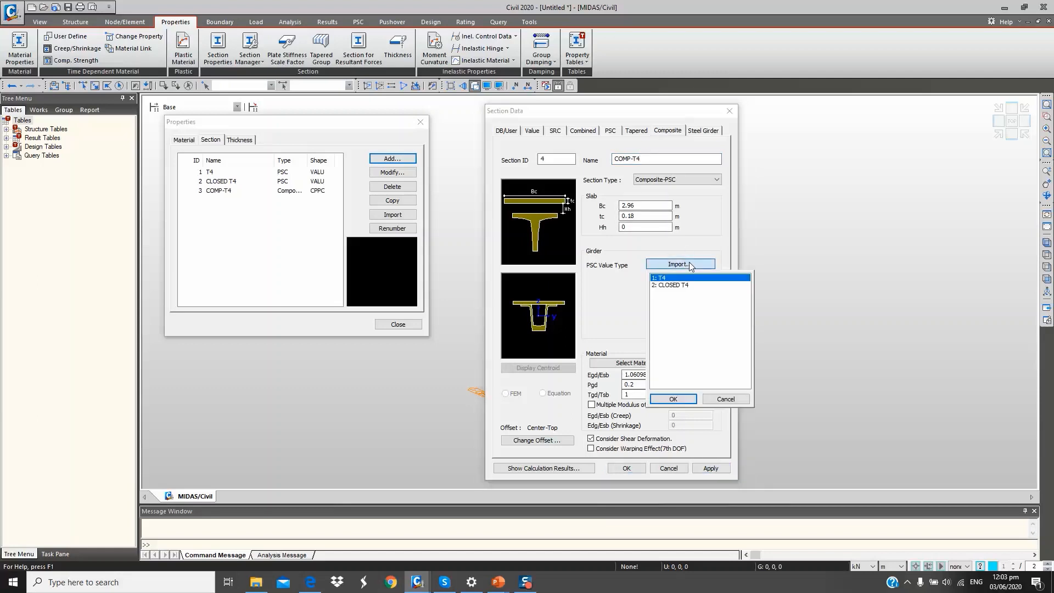
left_click(684, 286)
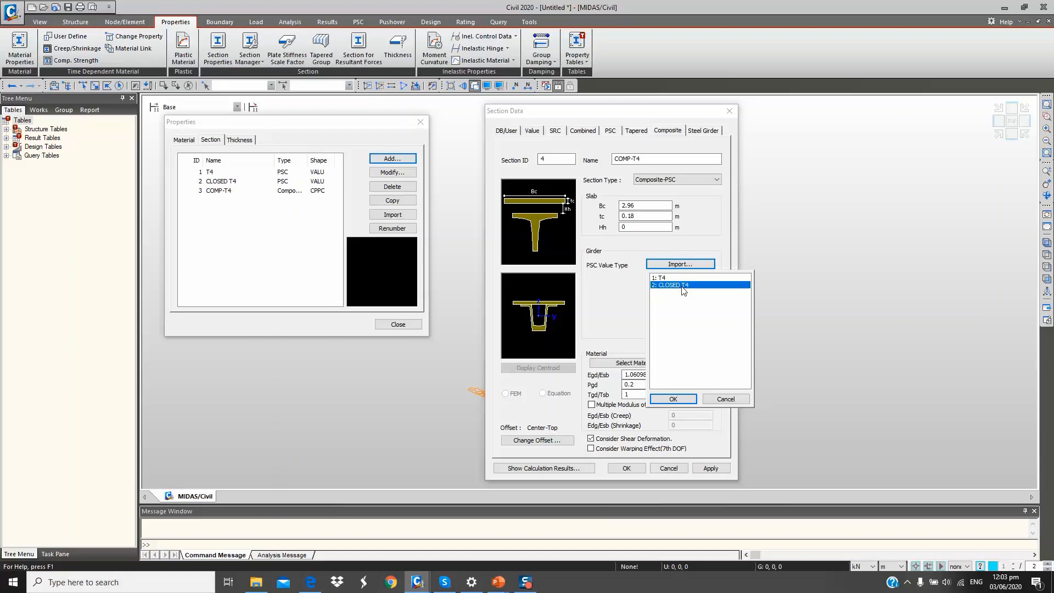
left_click(685, 399)
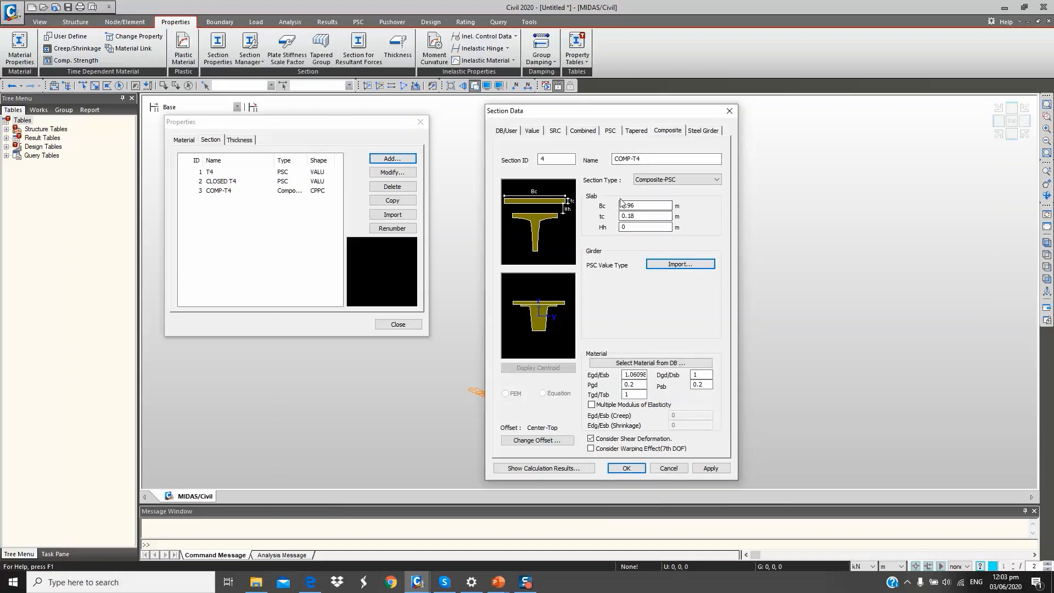
left_click(637, 158)
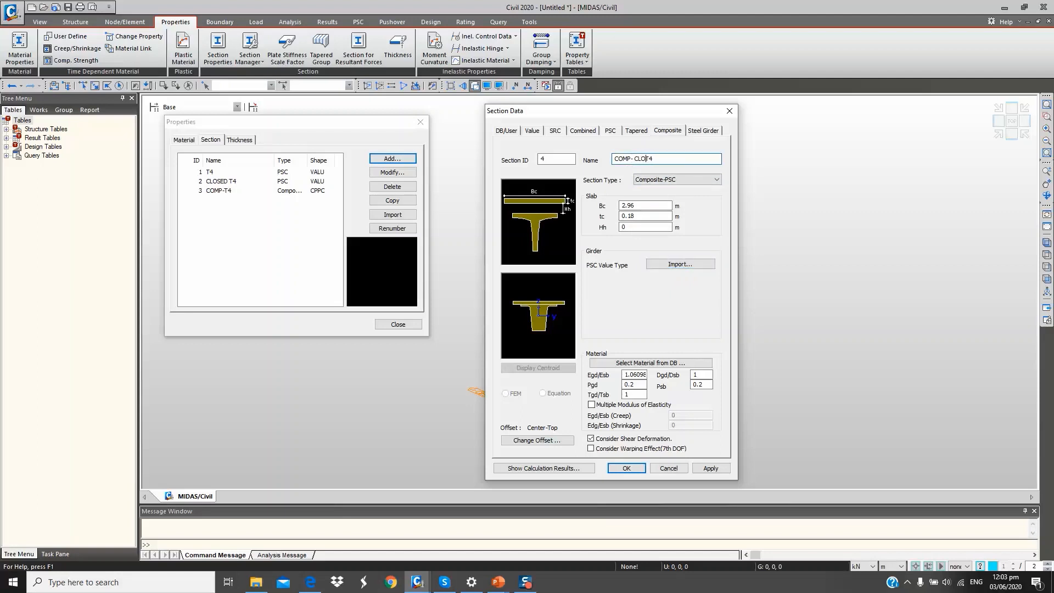
type("SED")
left_click(703, 471)
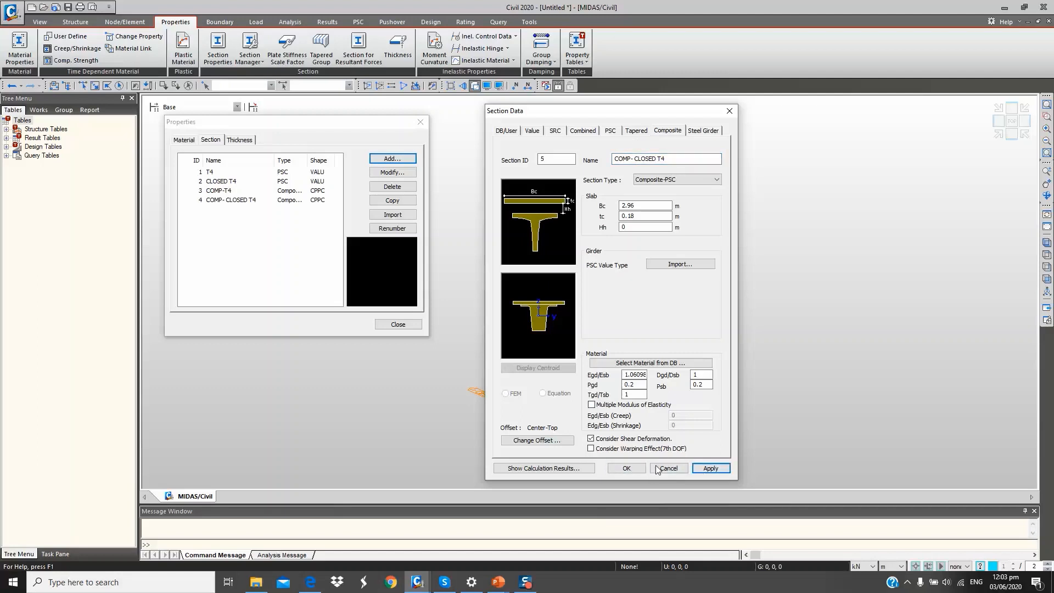
Add a user-defined Solid Round section named COLUMN with a diameter of 1.2 m
left_click(506, 131)
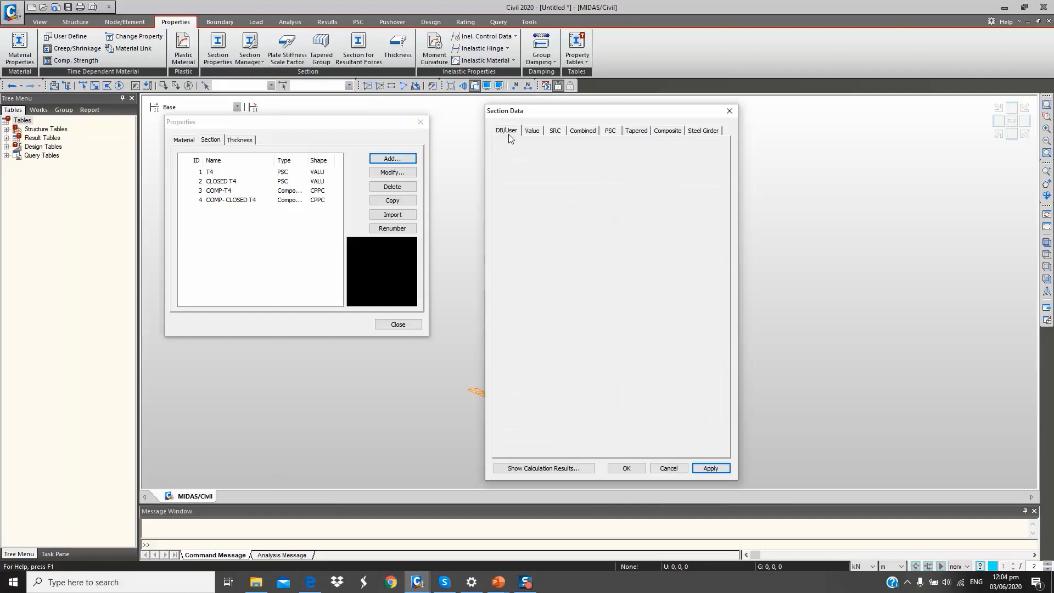
left_click(650, 159)
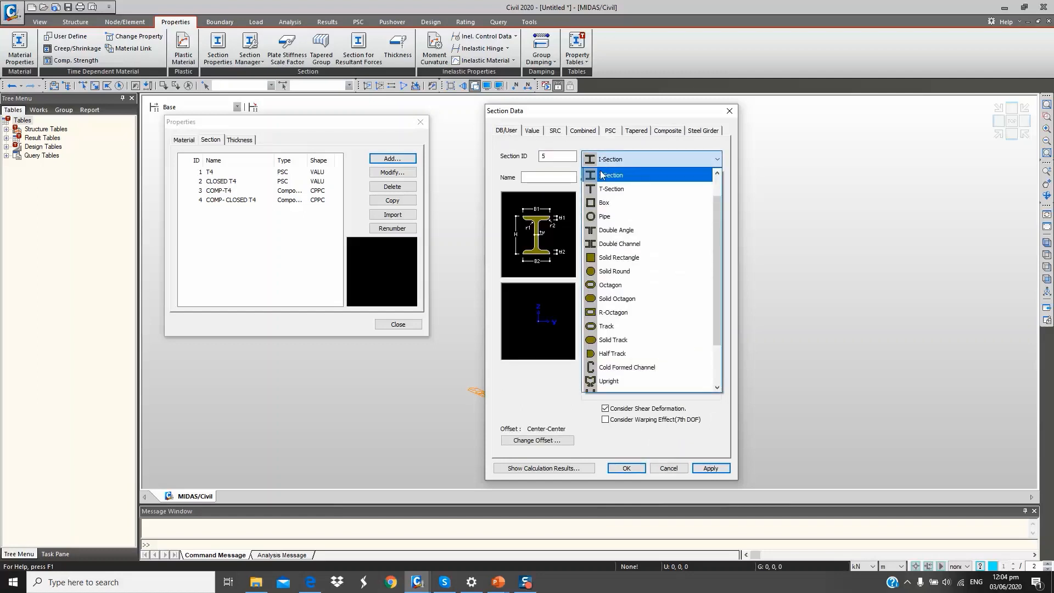
left_click(615, 258)
left_click(556, 177)
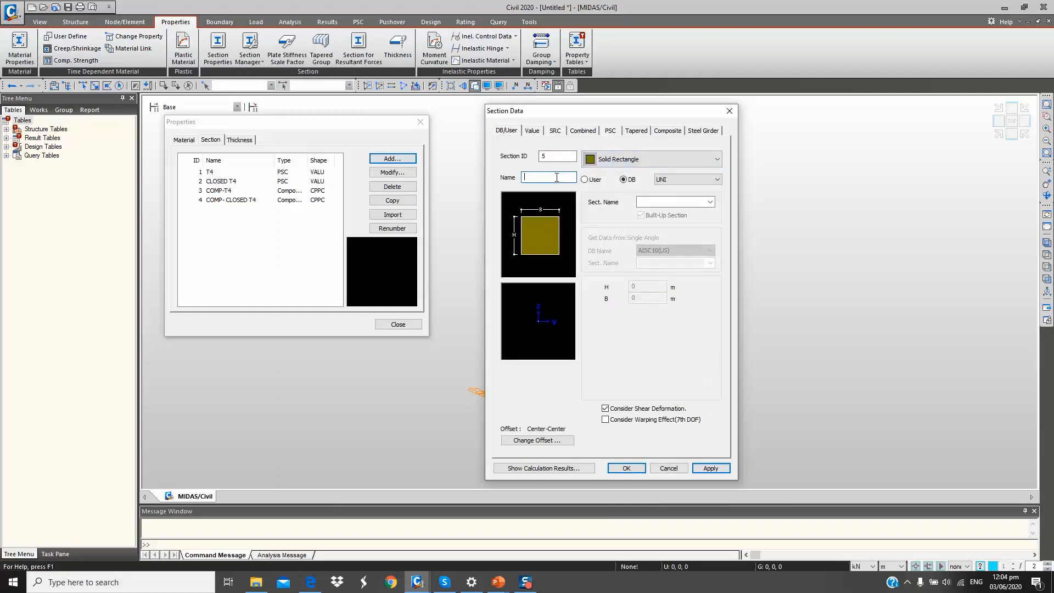
type("COLUMN")
left_click(639, 161)
left_click(620, 216)
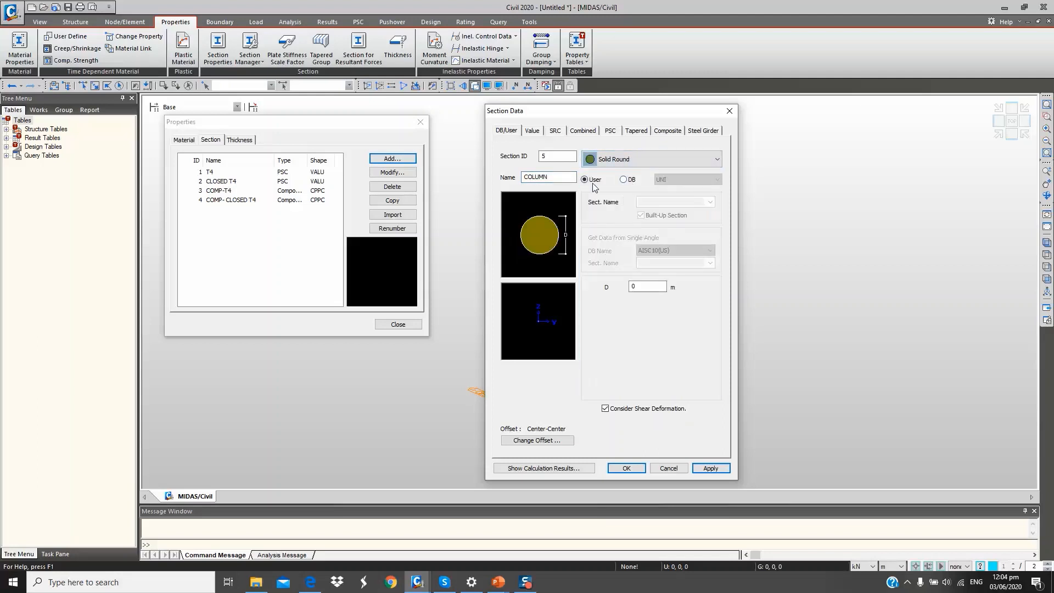
double_click(643, 286)
type("1.2")
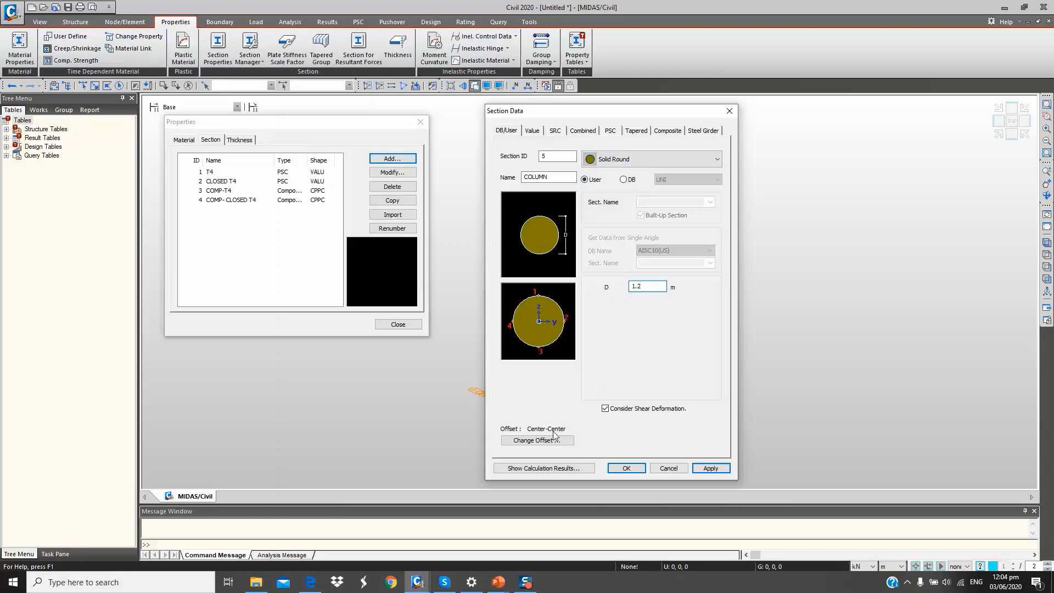
left_click(706, 474)
Define a user-defined Solid Rectangle section named PIER CAP with height 0.85 m and width 2.1 m
left_click_drag(558, 178, 522, 177)
left_click(523, 178)
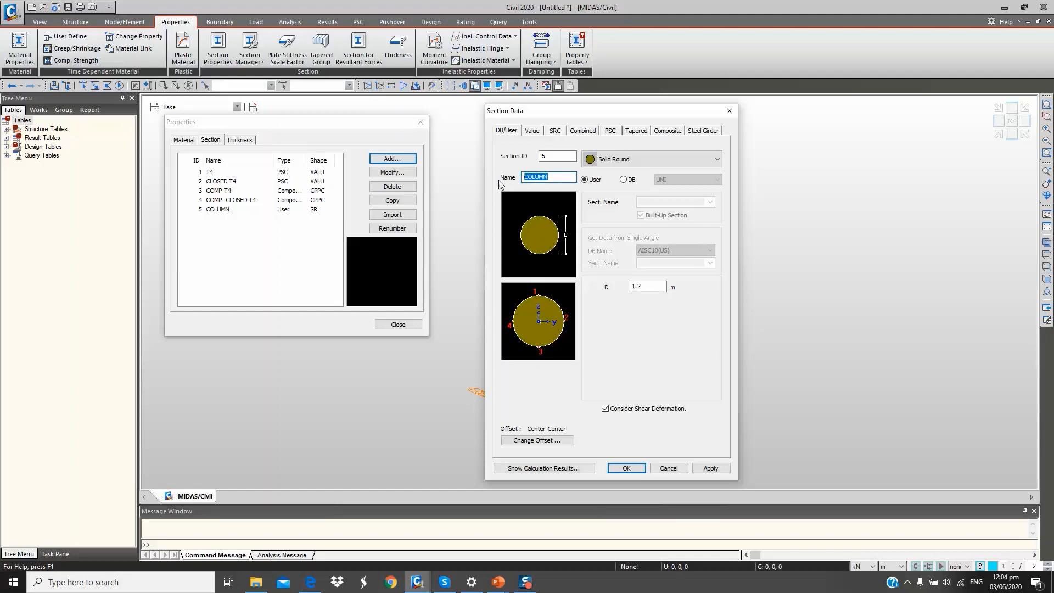
type("PIER CAP")
left_click(647, 159)
left_click(613, 205)
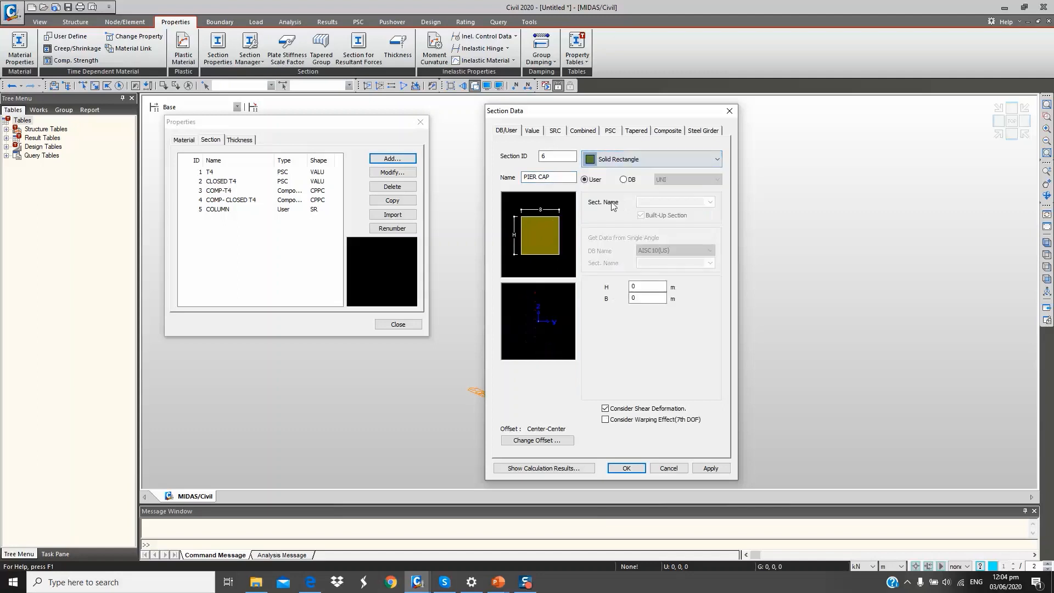
double_click(632, 286)
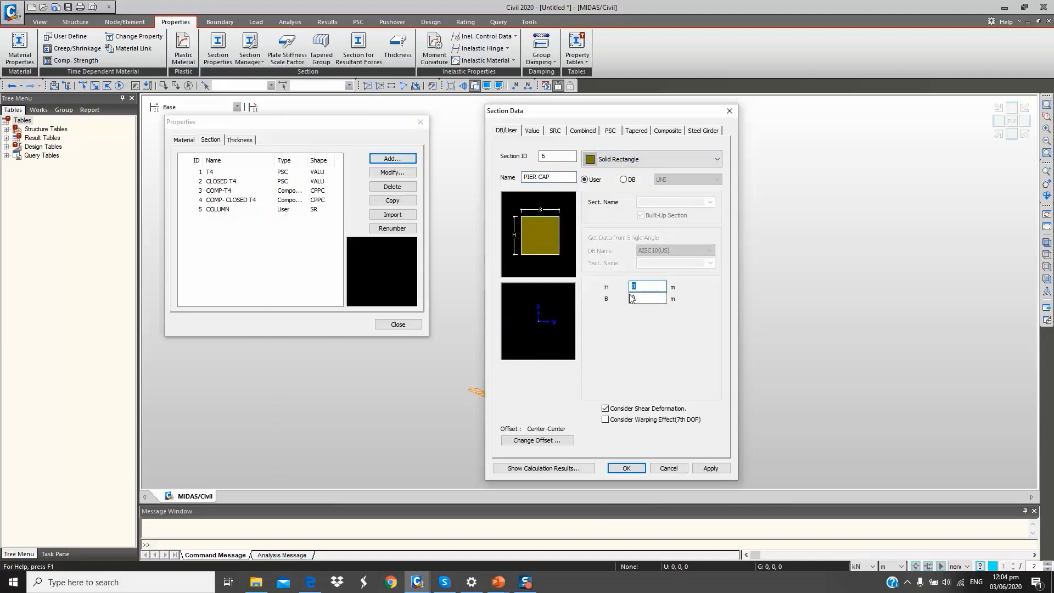
type("0.85")
double_click(642, 297)
type("2.1")
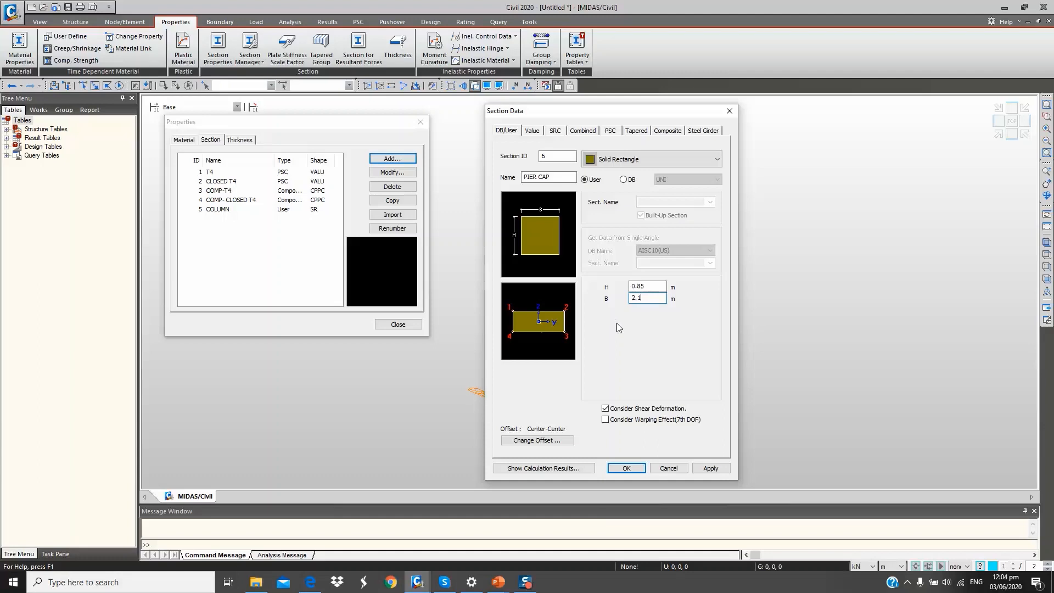
Change the pier cap section's offset to Center-Top and add the section
left_click(544, 440)
left_click(566, 271)
left_click(527, 286)
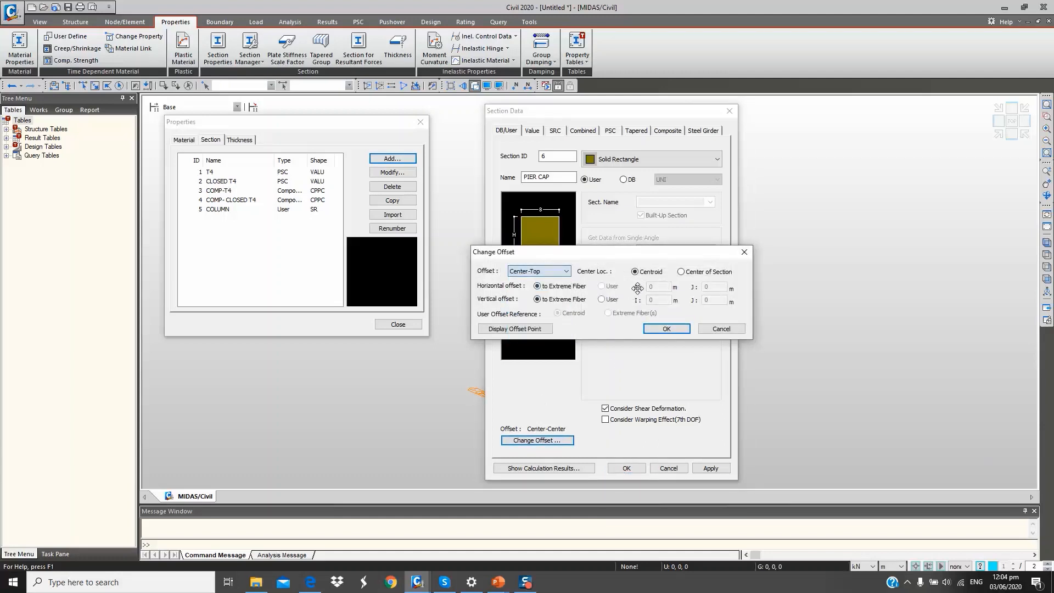
left_click(666, 329)
left_click(708, 468)
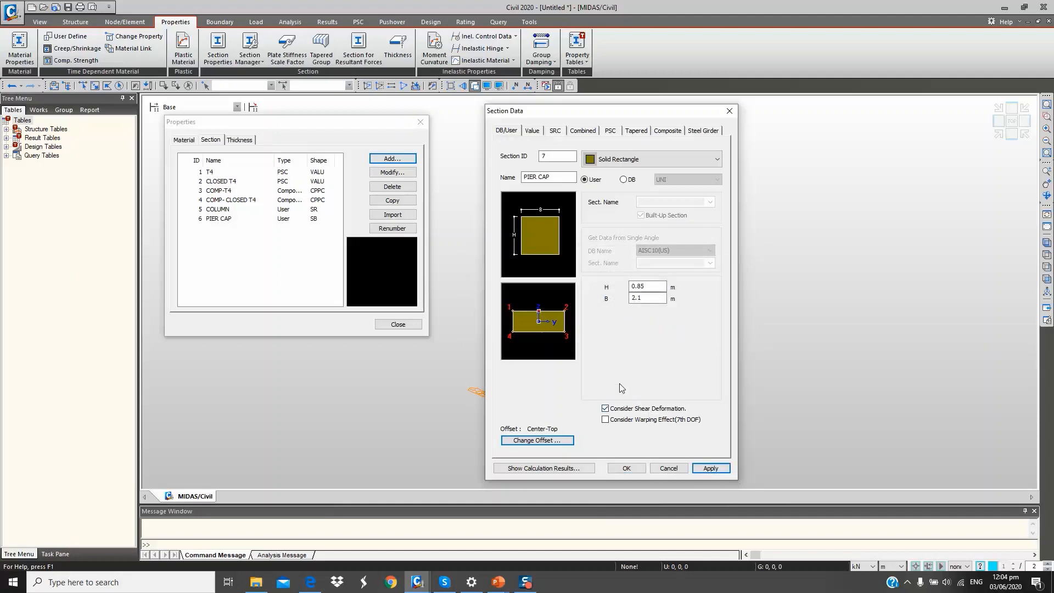
Keep the Solid Rectangle shape for another section and name it DIAPHRAGM
left_click(625, 159)
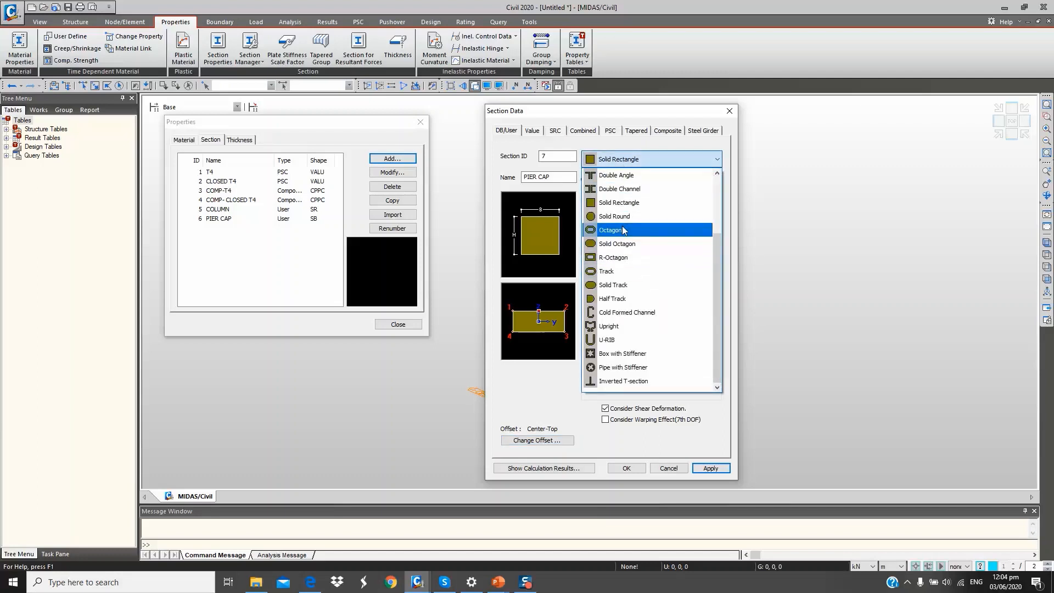
left_click(630, 203)
left_click(559, 176)
type("DA")
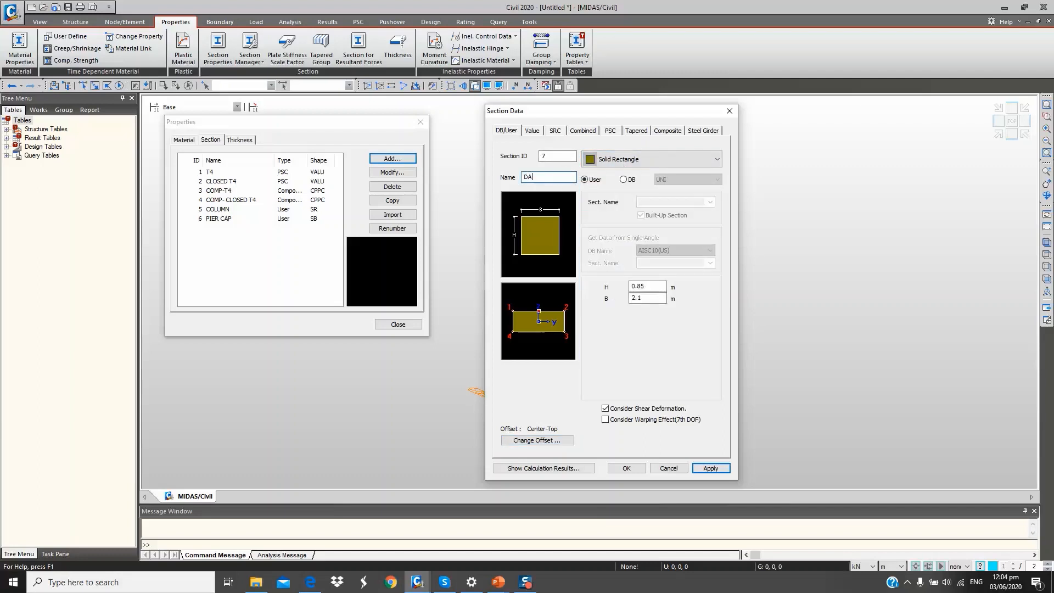
key("BackSpace")
type("IAPHRAGM")
Set the diaphragm section to 1.0 m high and 0.6 m wide, accept it and close the section properties
left_click_drag(651, 287, 620, 296)
type("1")
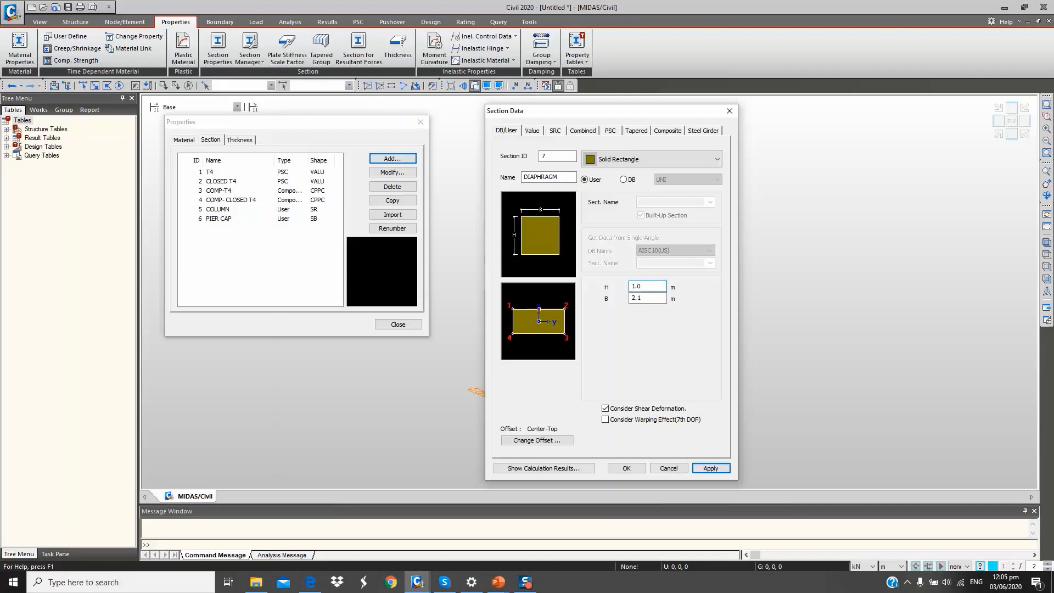
left_click_drag(656, 298, 624, 299)
type("0")
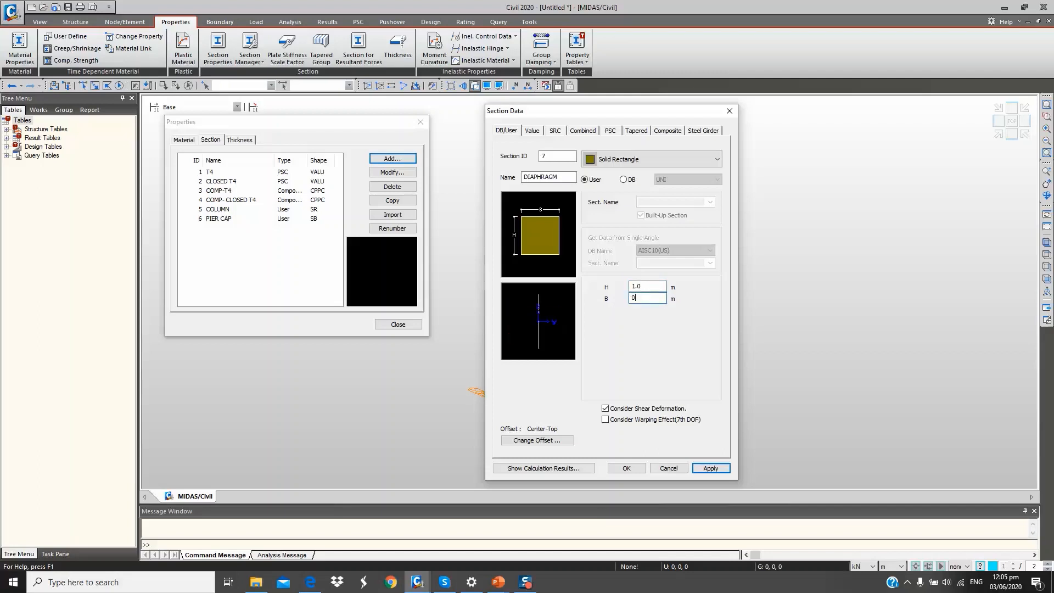
type(".6")
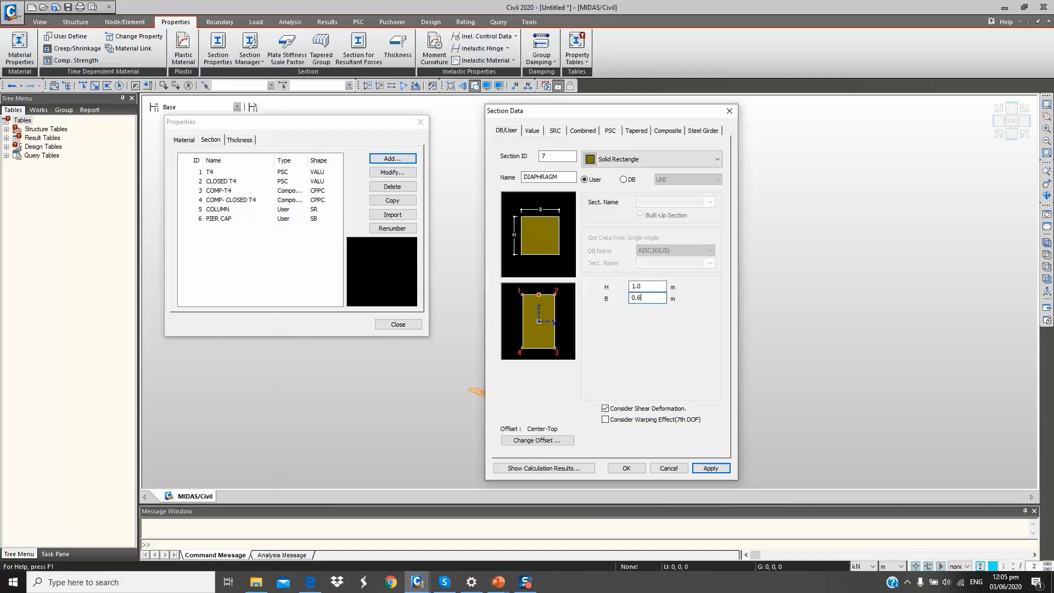
left_click(633, 468)
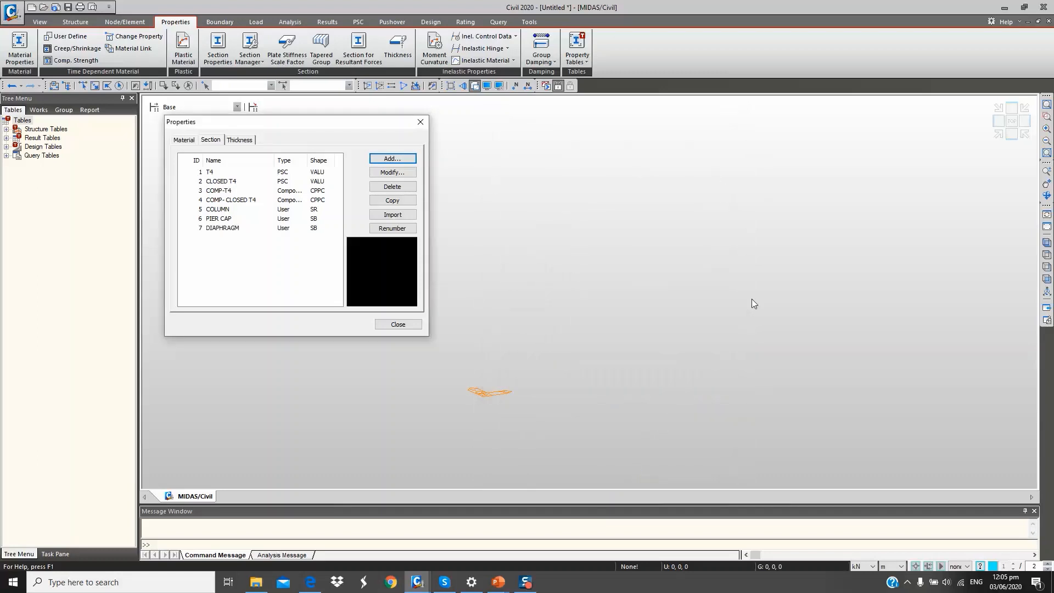
left_click(295, 221)
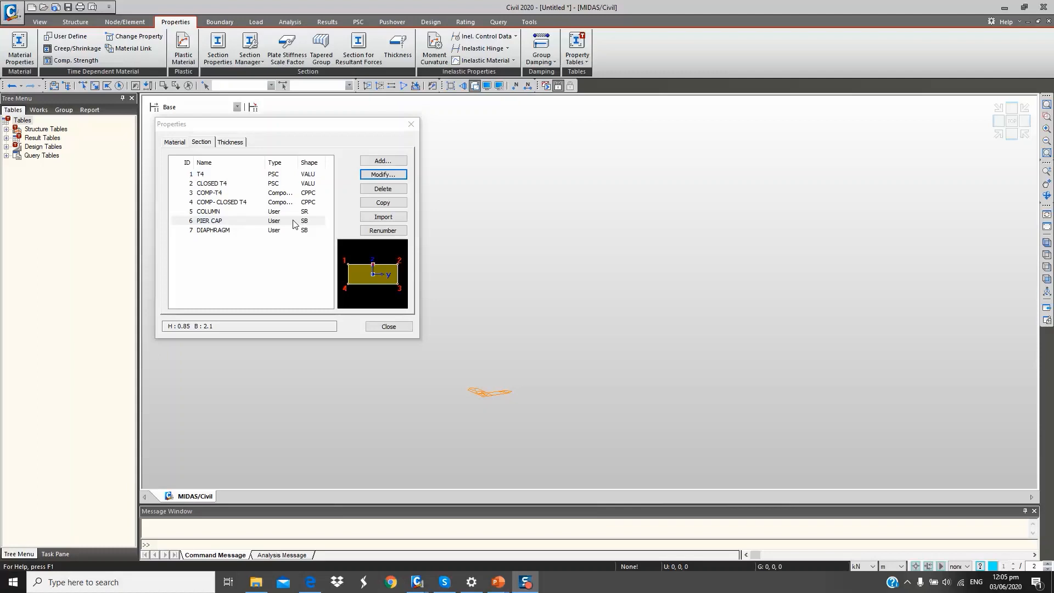
left_click(372, 327)
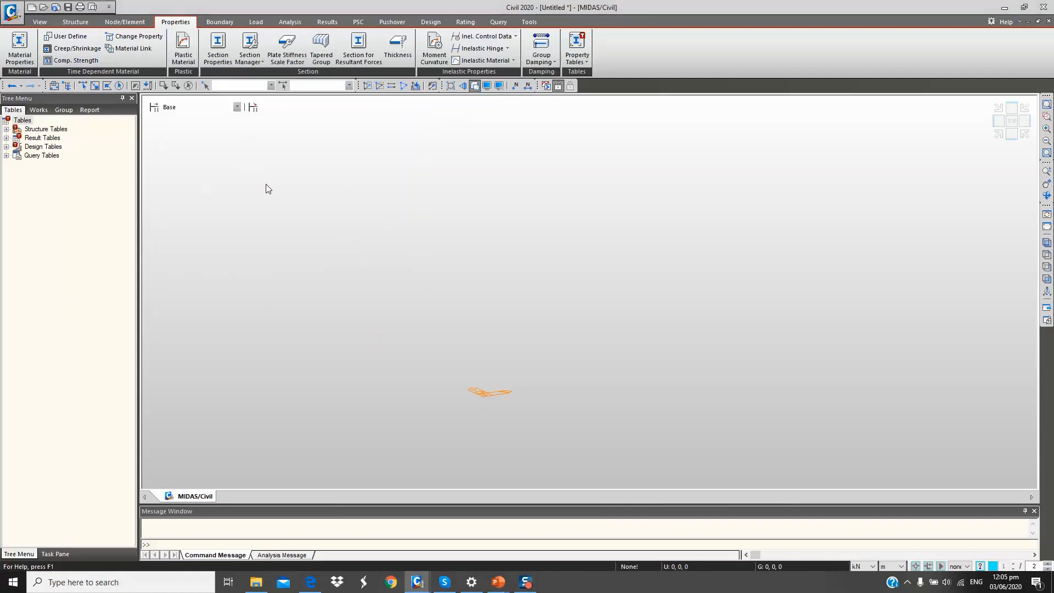
Start a new creep/shrinkage time-dependent material using the AS 5100.5-2017 code
left_click(87, 52)
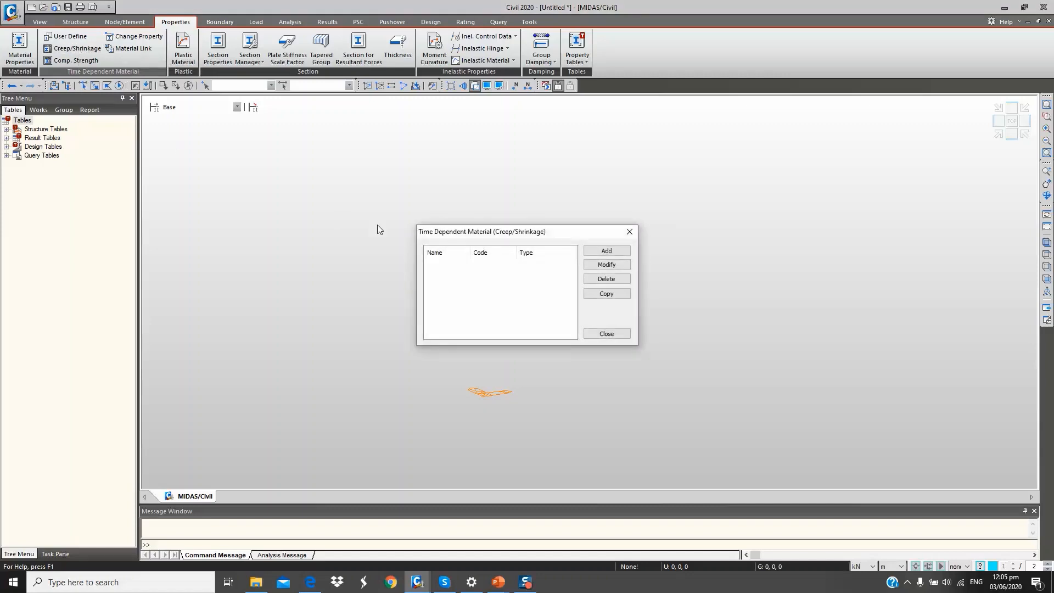
left_click_drag(424, 231, 255, 131)
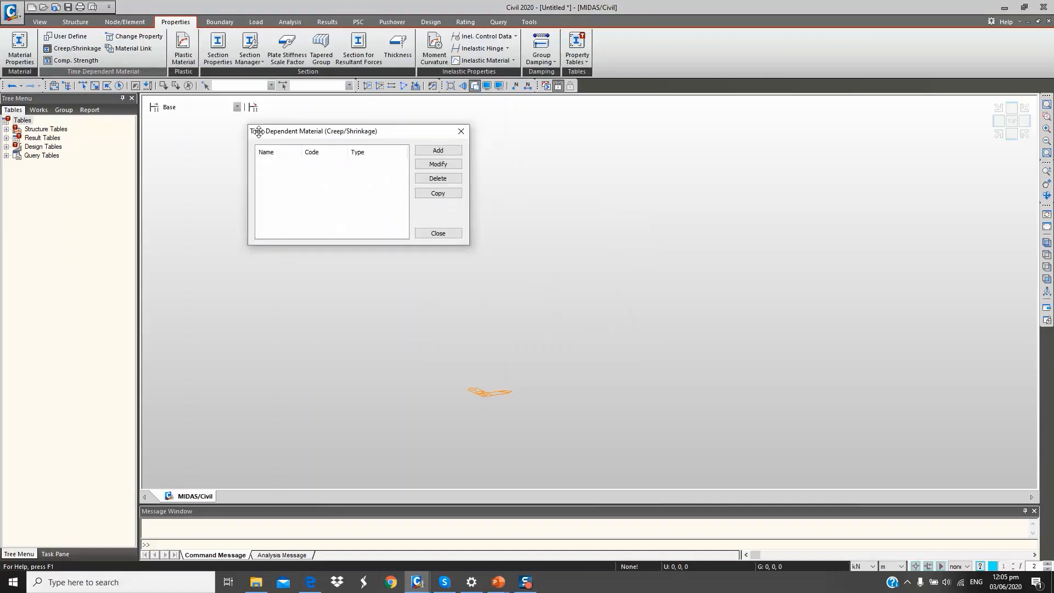
left_click(444, 153)
left_click_drag(429, 92, 688, 143)
left_click(708, 149)
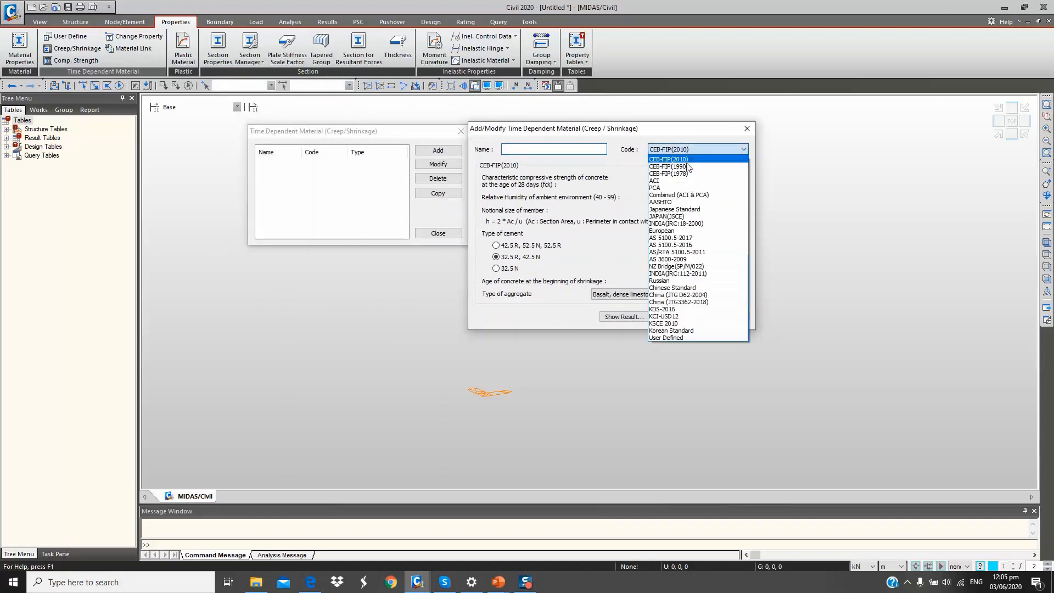
left_click(686, 239)
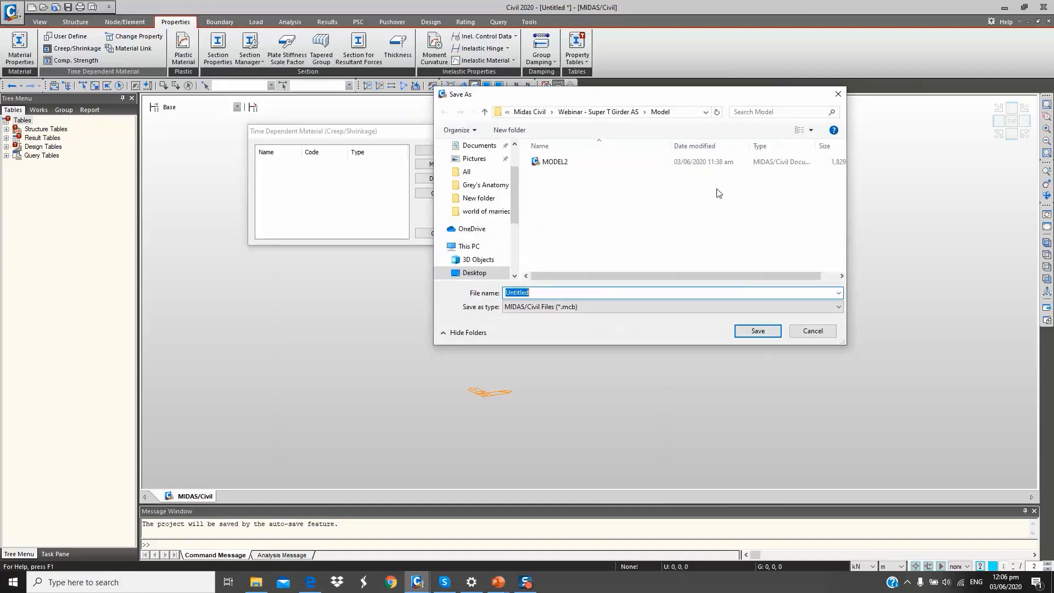
Save the project in the Model folder as MODEL 1
left_click_drag(692, 86, 508, 242)
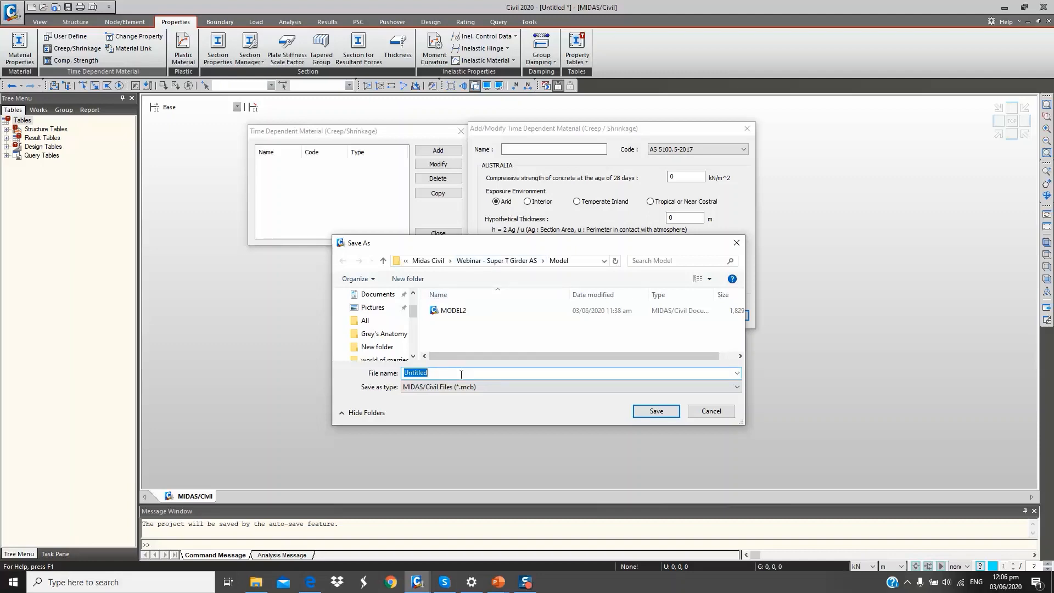
type("MODEL 1")
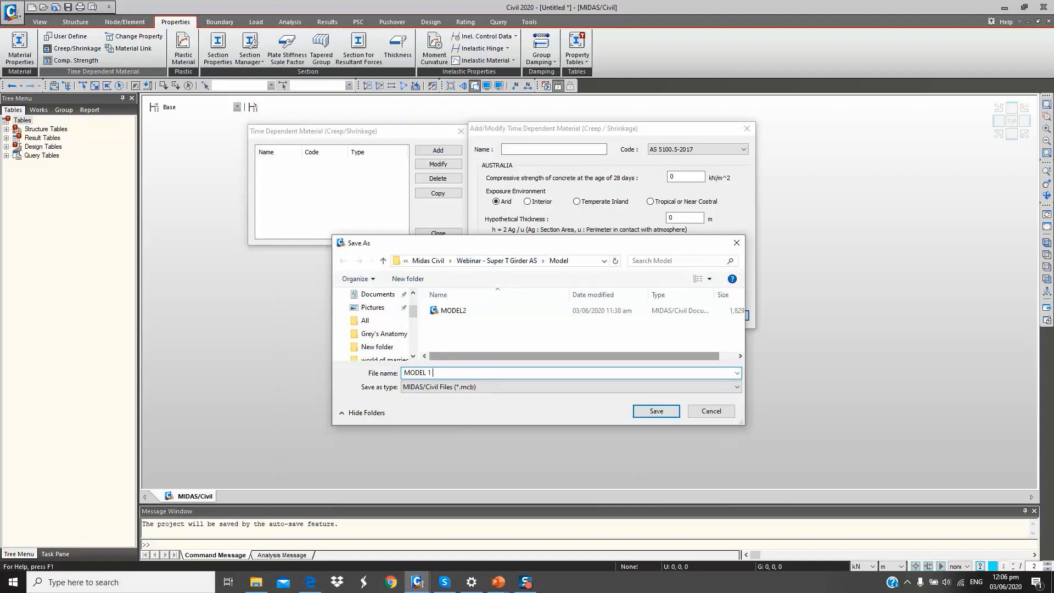
left_click(647, 412)
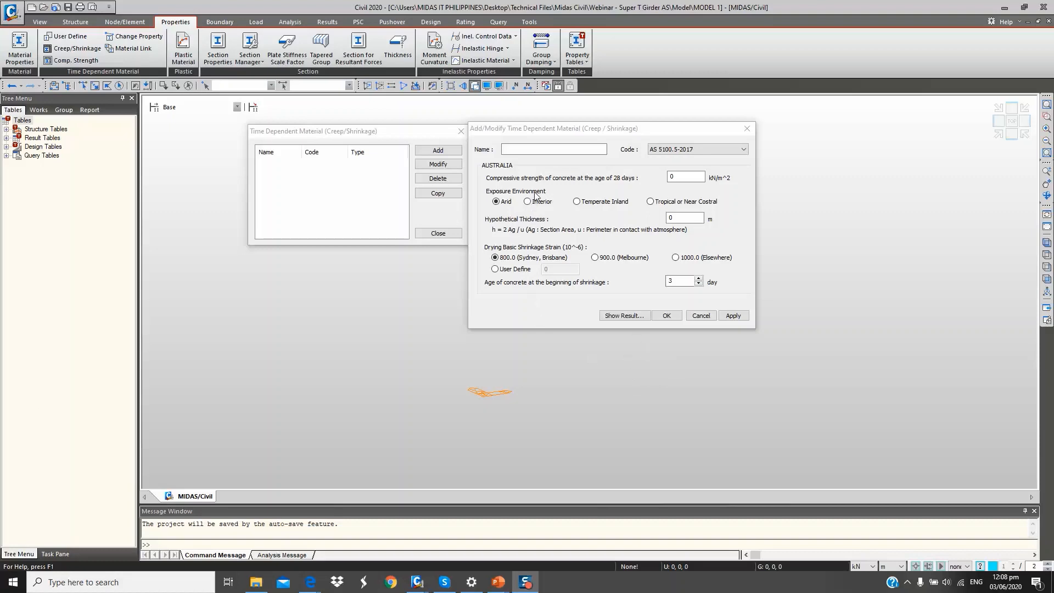
Name the creep/shrinkage material C50, with a 28-day compressive strength of 50000 kN/m^2 and the Tropical or Near Costral exposure environment
left_click(560, 148)
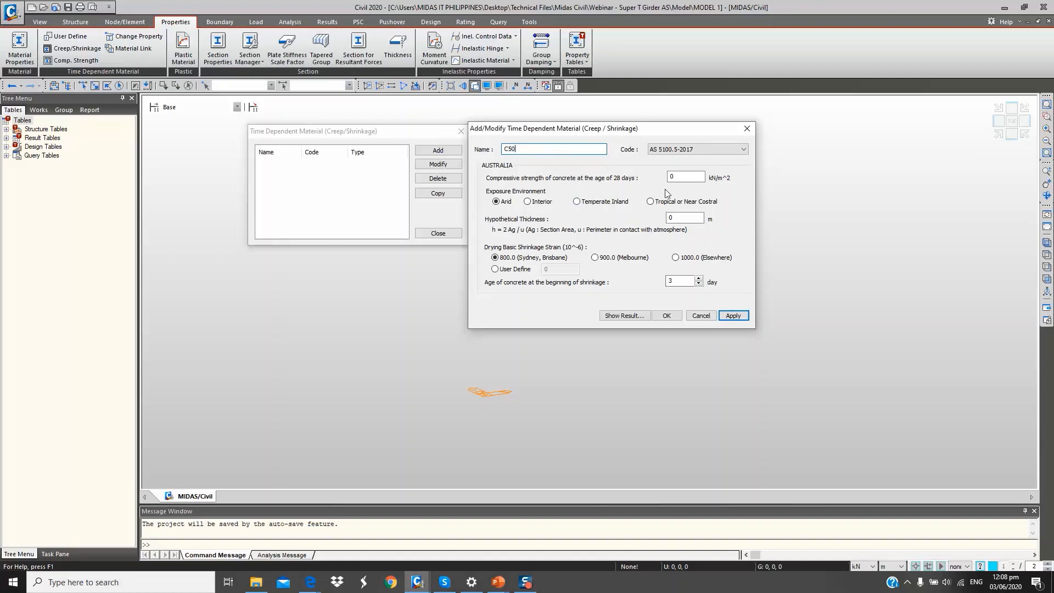
left_click_drag(686, 177, 653, 176)
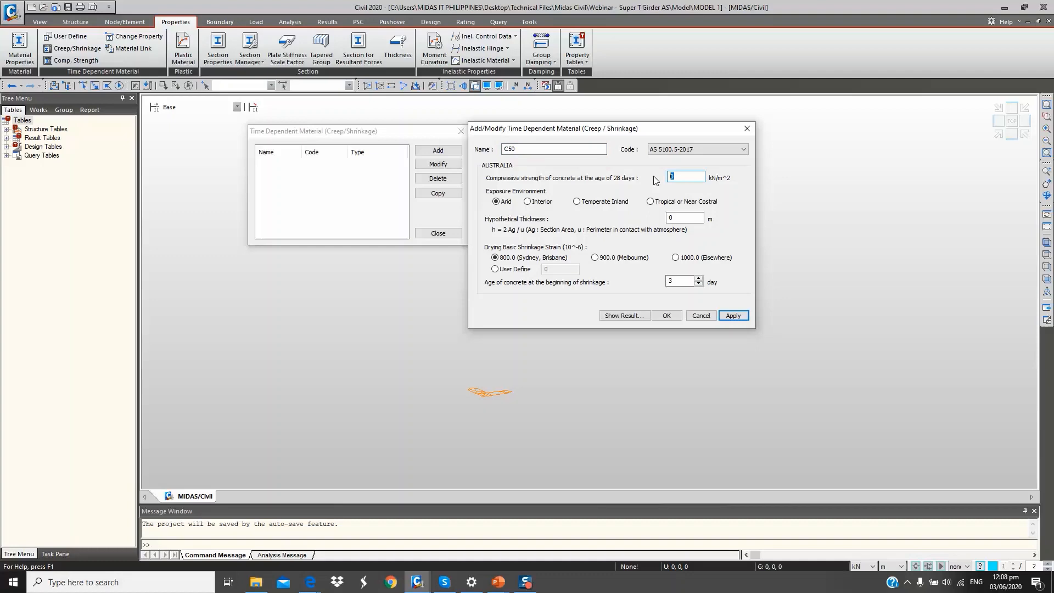
type("50000")
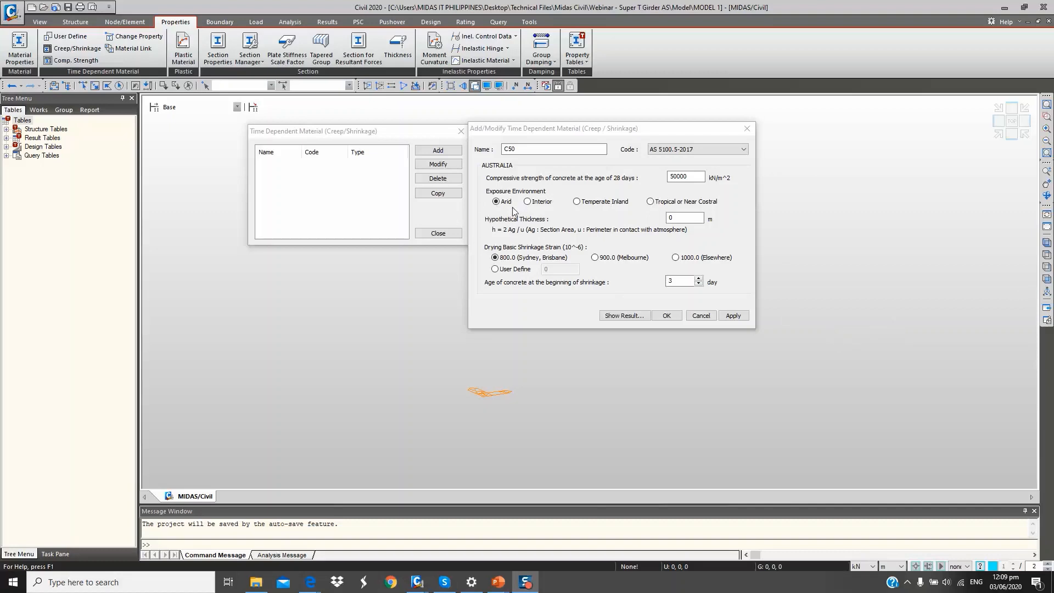
left_click(650, 202)
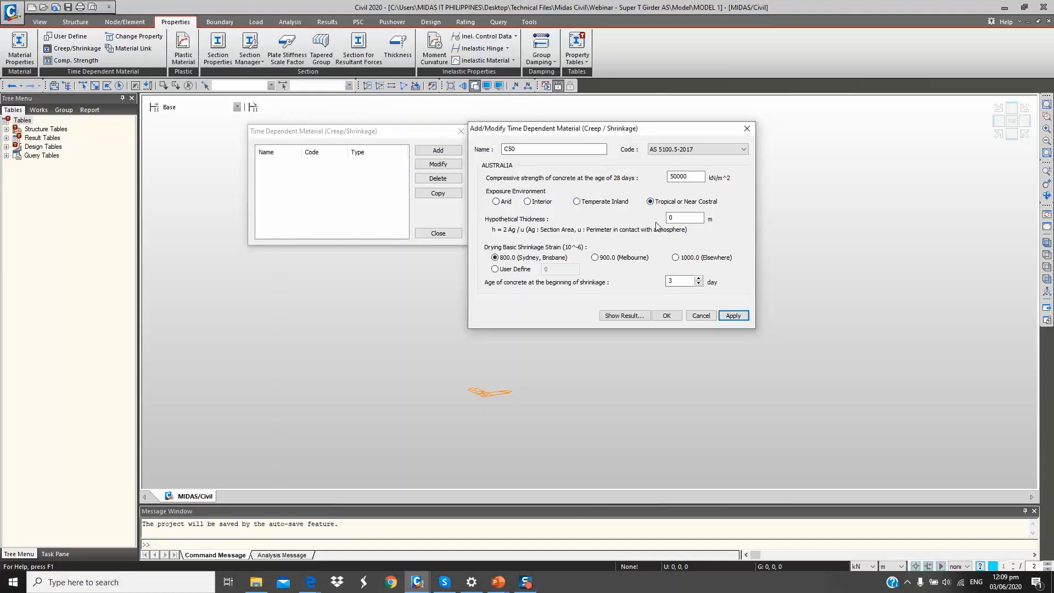
Set the C50 material's hypothetical thickness to 1 m and its drying basic shrinkage strain to 1000.0 (Elsewhere)
double_click(675, 218)
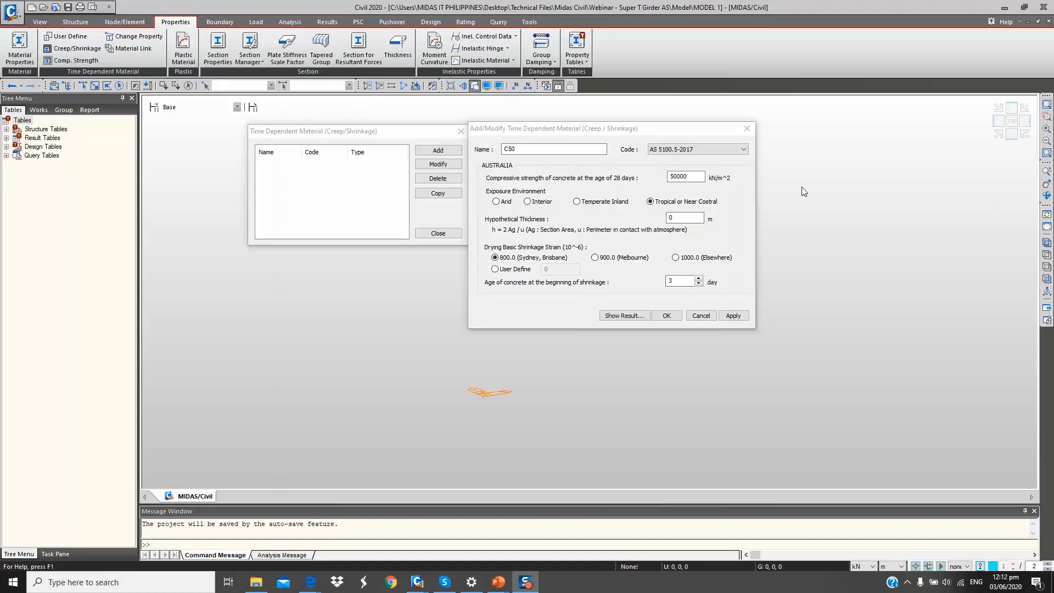
left_click(700, 216)
type("1")
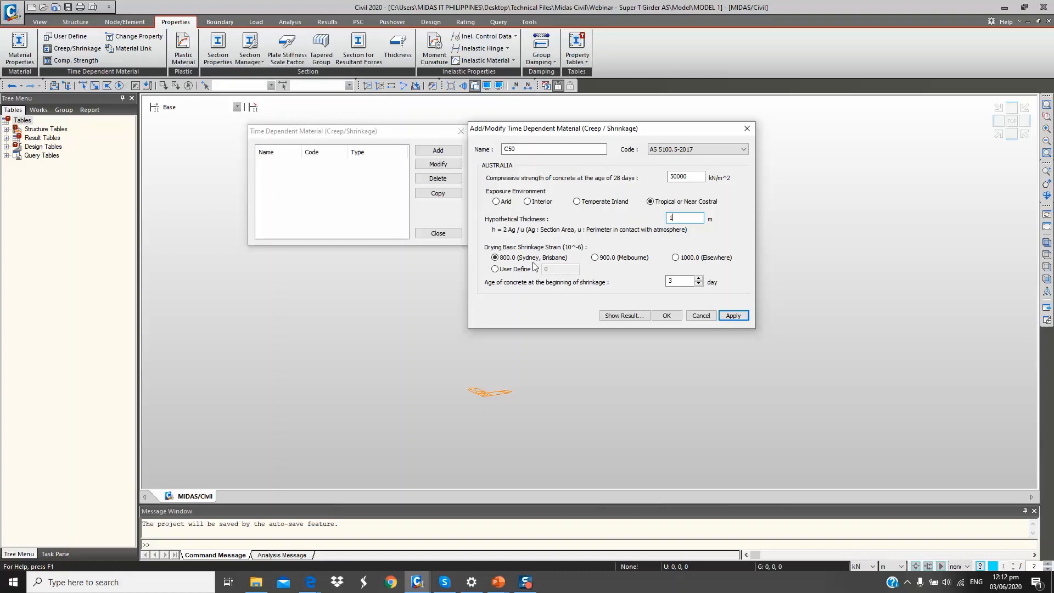
left_click(676, 259)
Review the C50 material's creep coefficient and shrinkage strain curves alongside the creep and shrinkage clauses of the AS 5100.5-2017 document
left_click(624, 315)
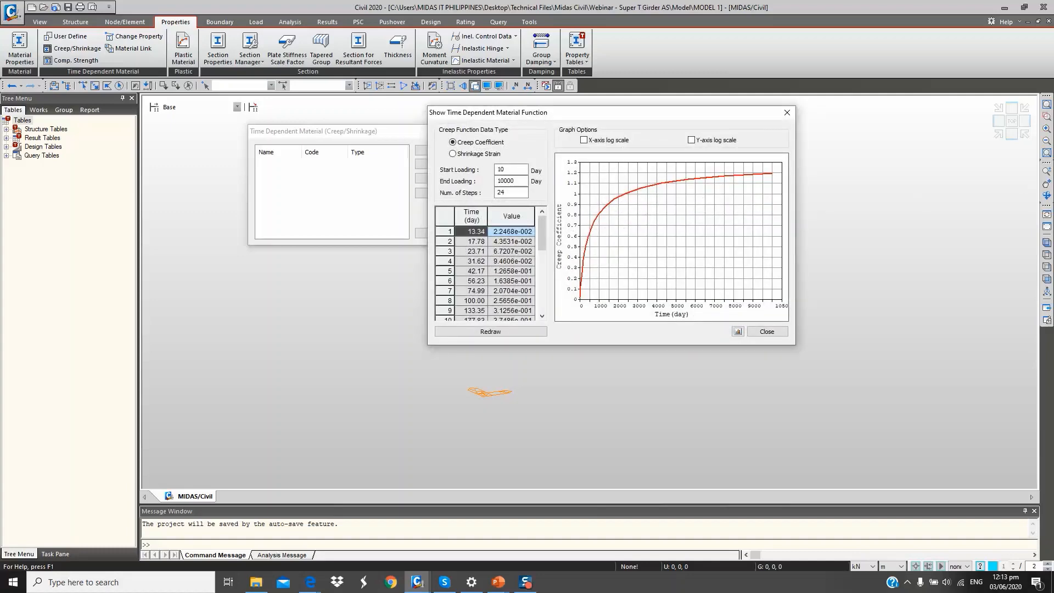
left_click_drag(1053, 62, 376, 13)
scroll(494, 178, "down", 5)
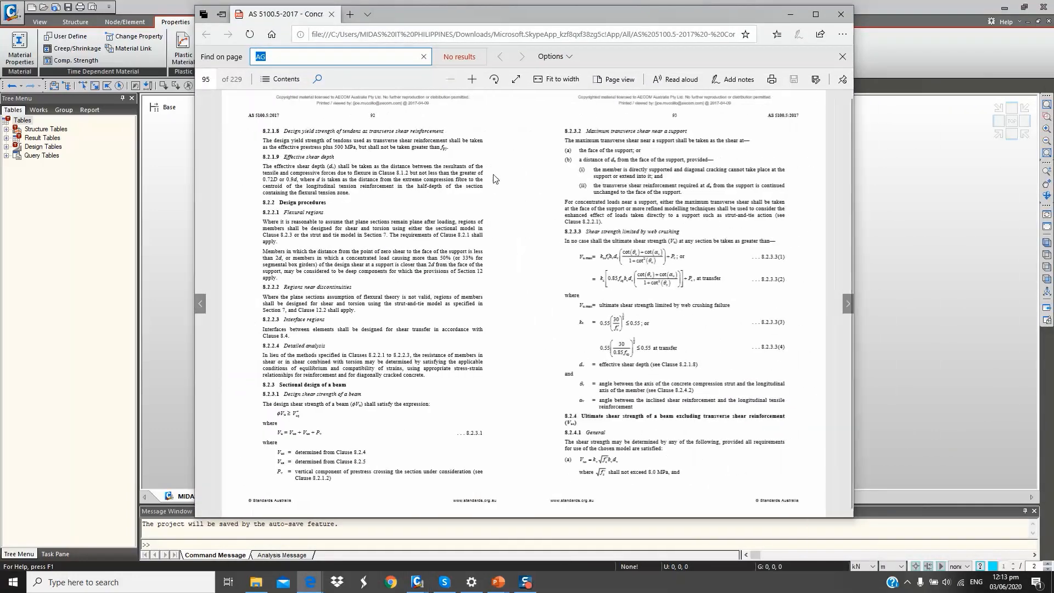
scroll(494, 179, "down", 3)
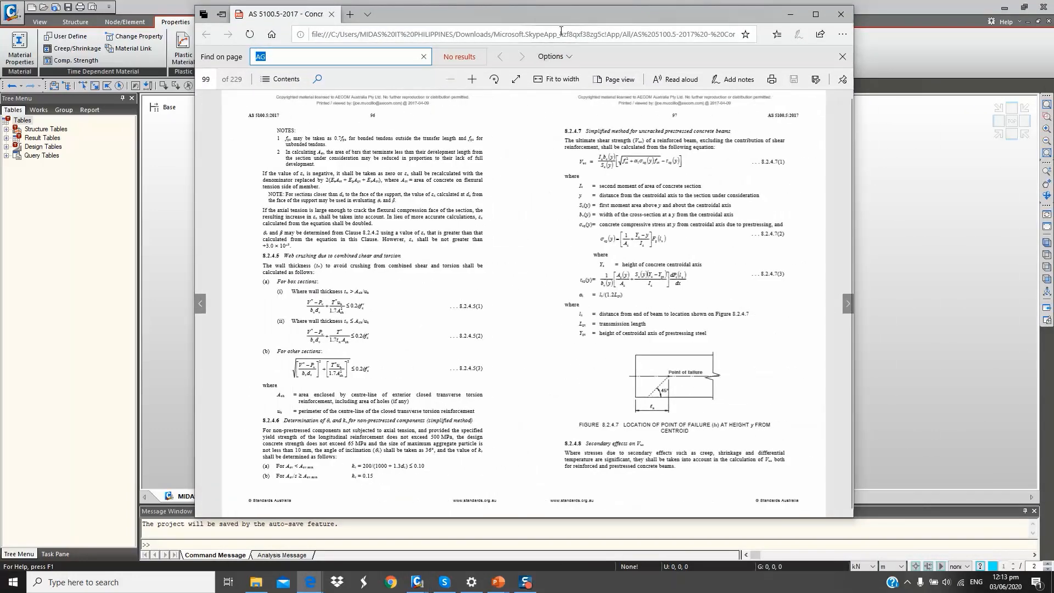
key("alt+Tab")
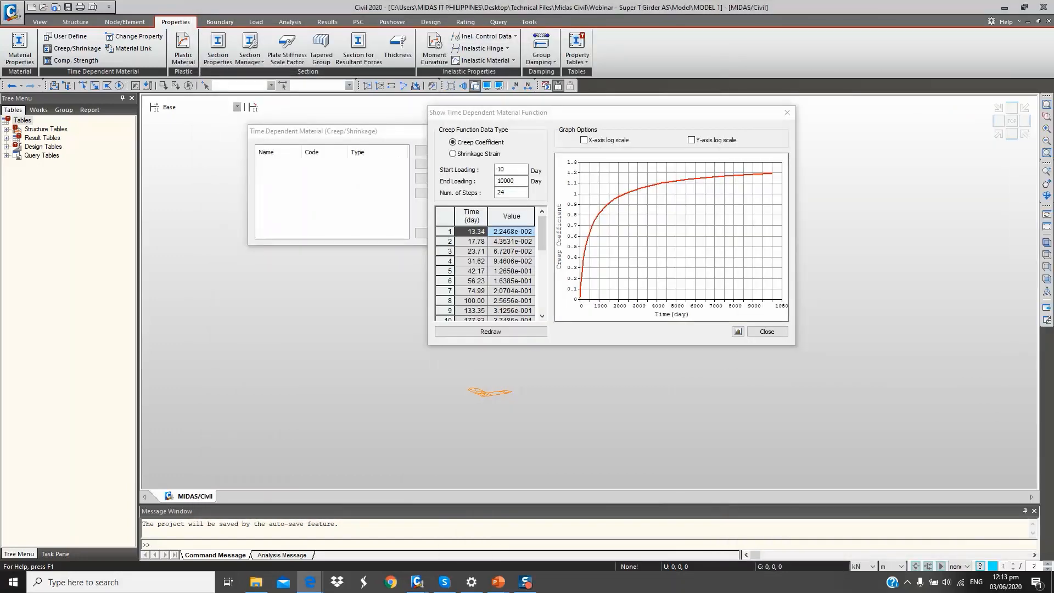
key("alt+Tab")
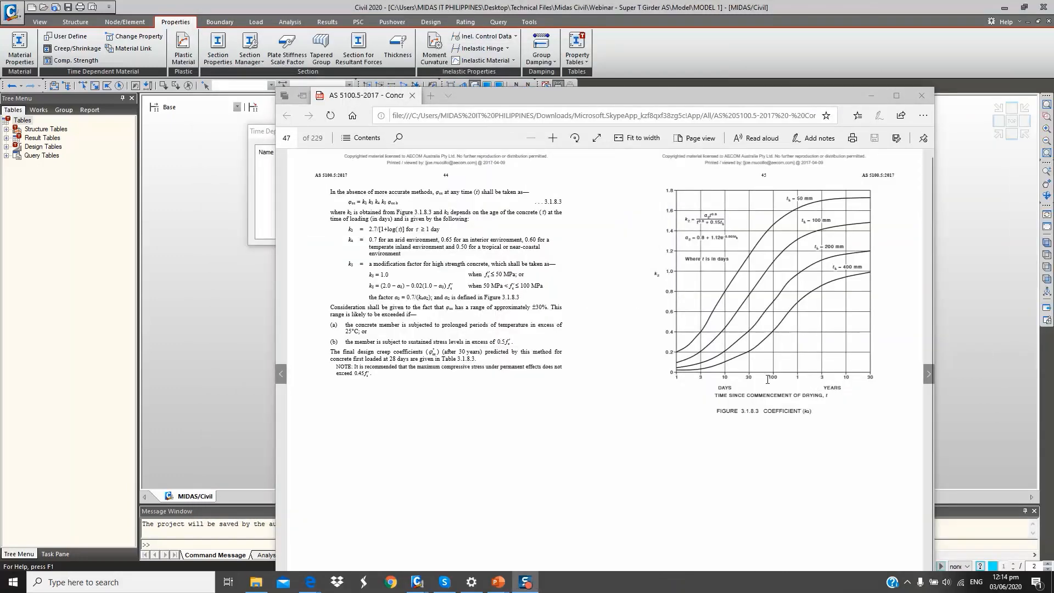
scroll(764, 373, "up", 2)
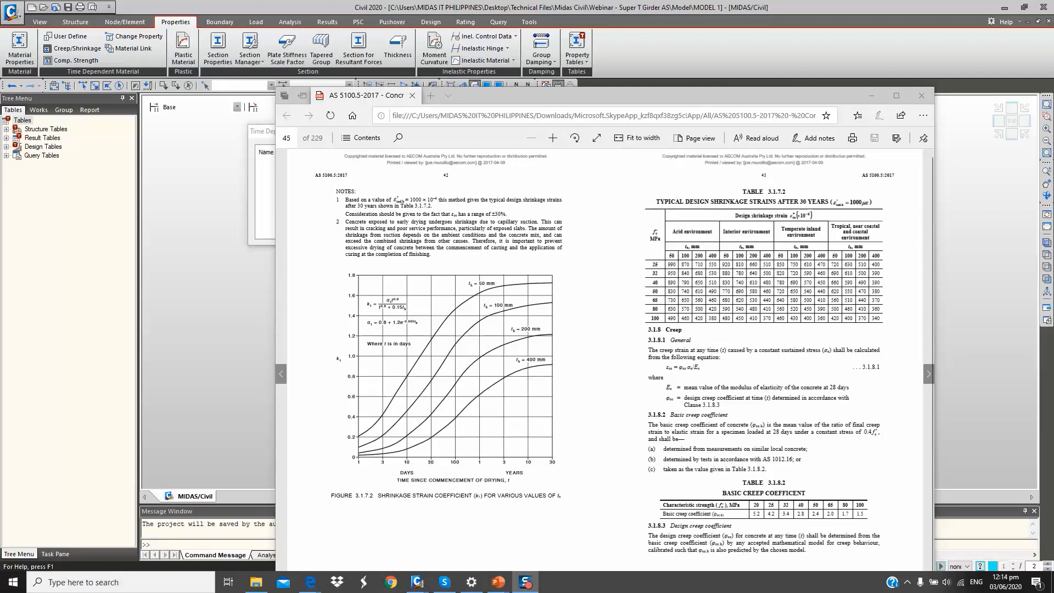
key("alt+Tab")
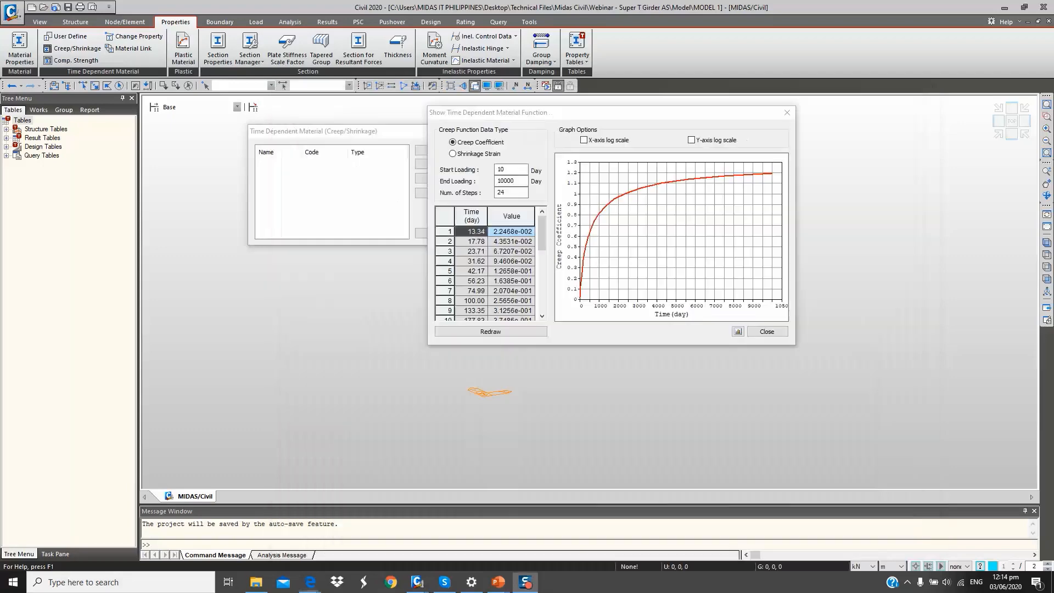
left_click(466, 153)
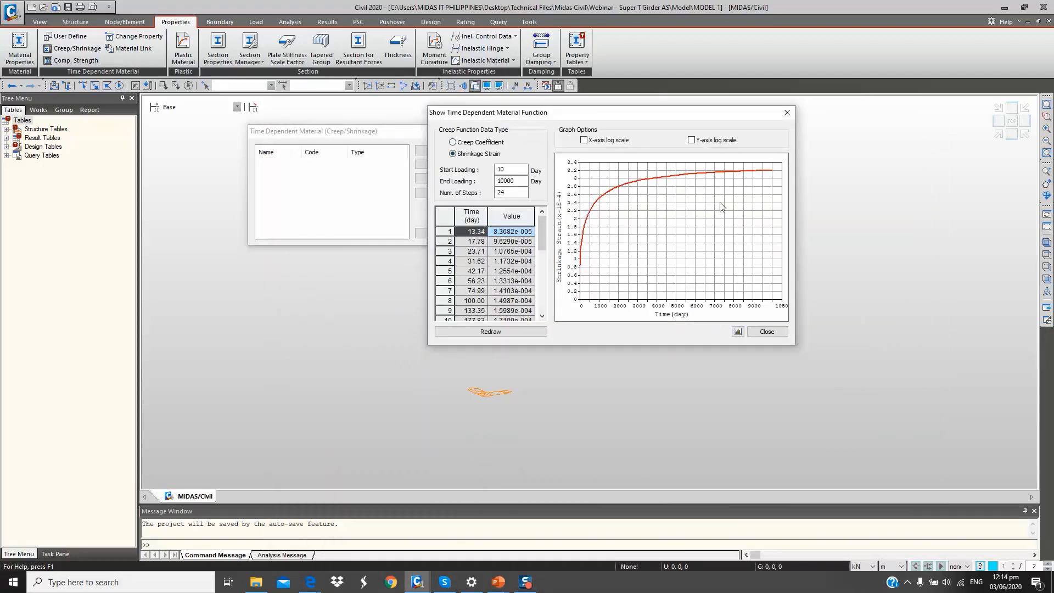
left_click(768, 331)
Apply the C50 creep/shrinkage material and add a C40 one with a 28-day compressive strength of 40000 kN/m^2
left_click(732, 316)
left_click(559, 150)
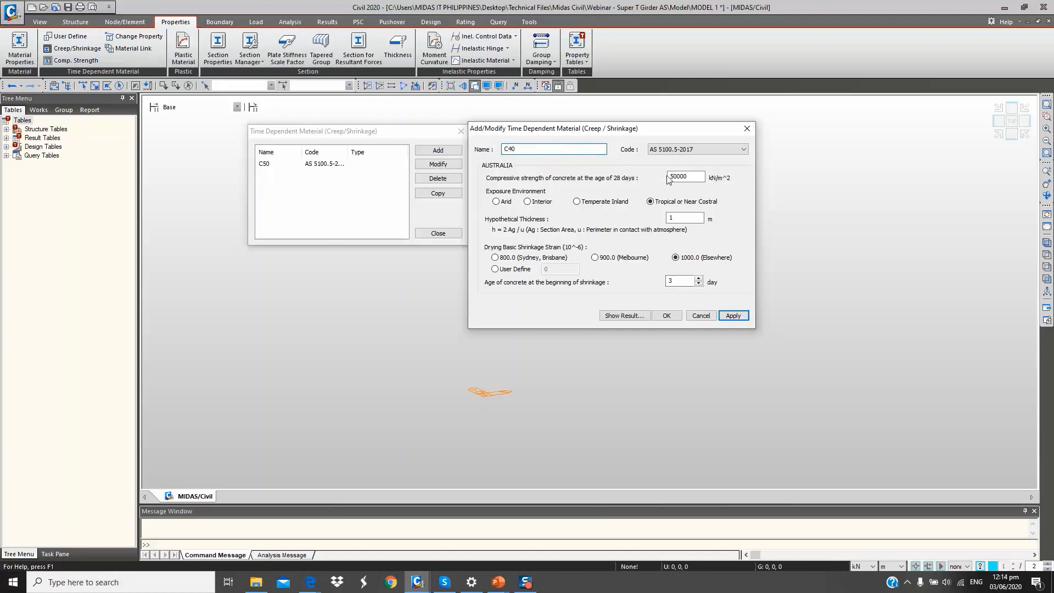
left_click_drag(675, 174, 668, 175)
type("4")
left_click(666, 315)
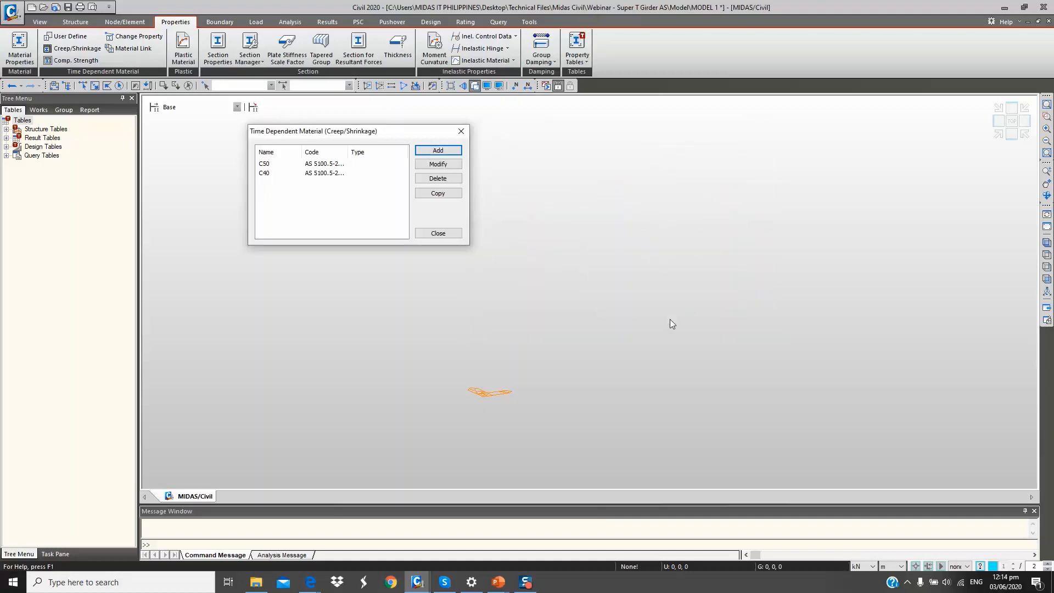
left_click(437, 231)
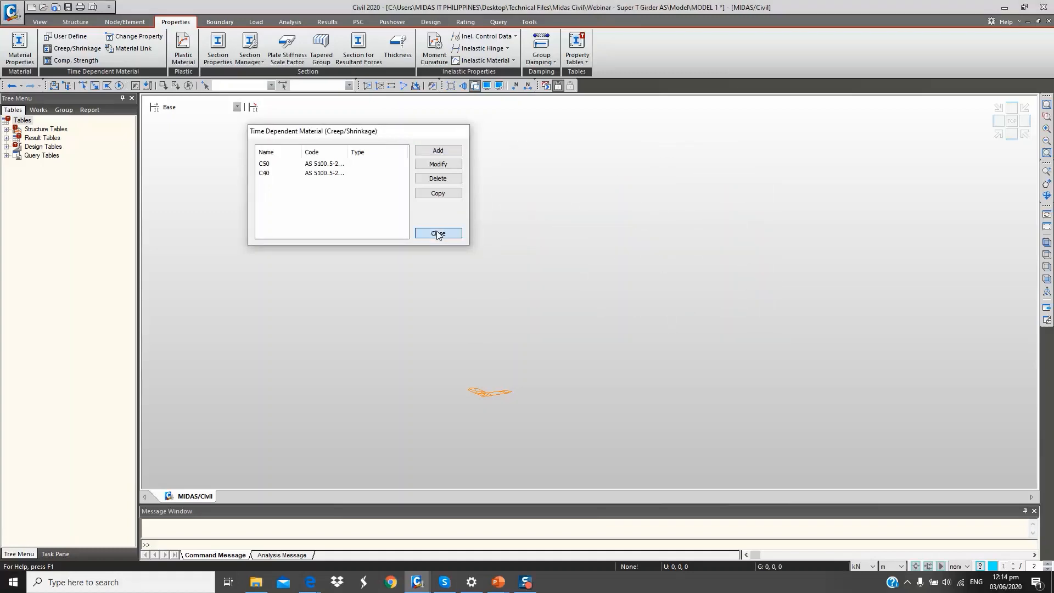
Add a compressive-strength time-dependent material named C50, using code AS 5100.5-2017 and a 28-day strength of 50000 kN/m^2
left_click(83, 61)
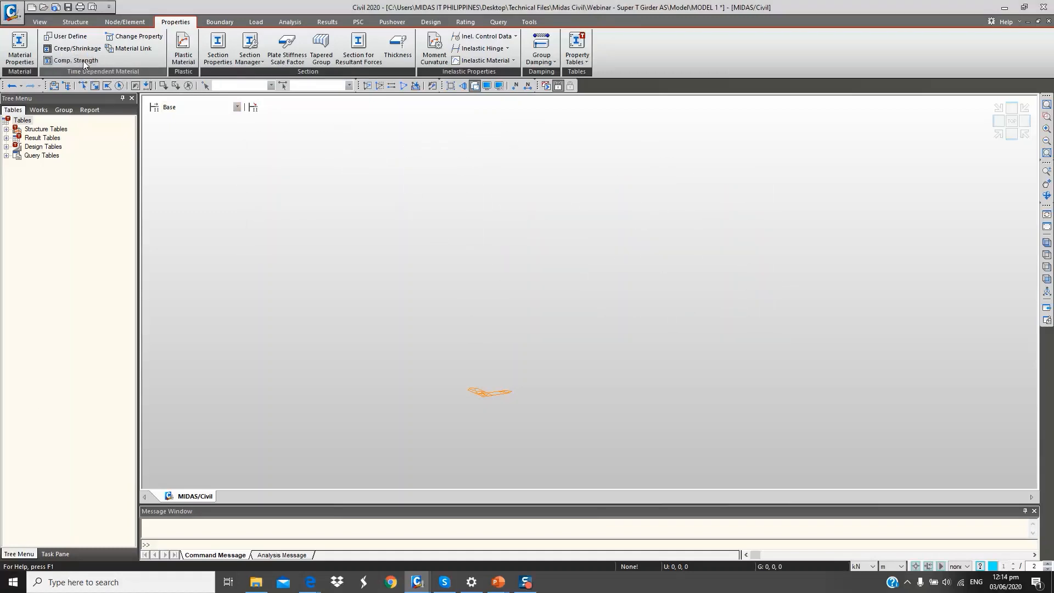
left_click_drag(567, 244, 371, 183)
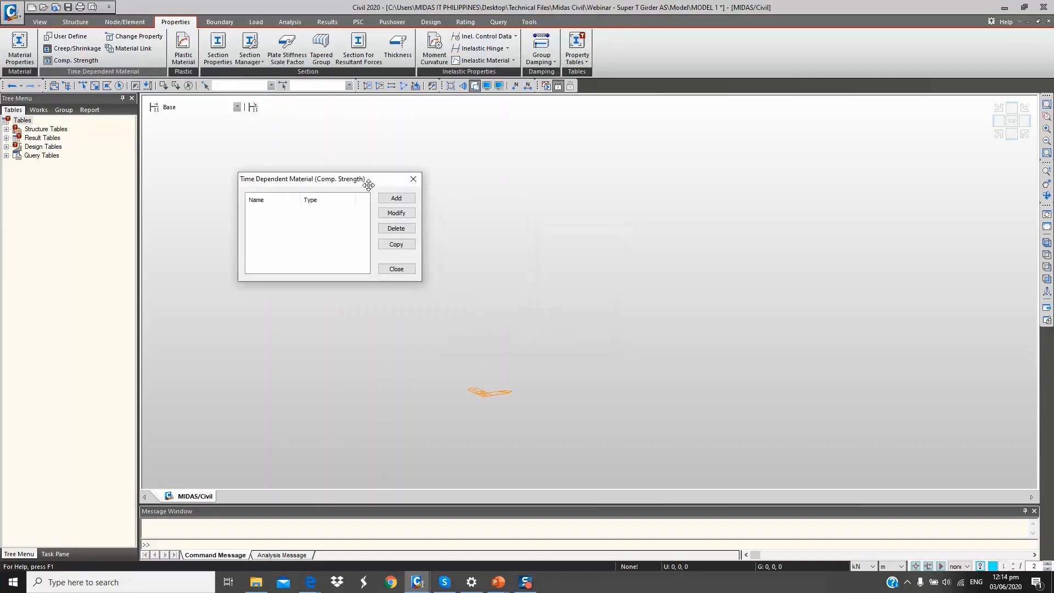
left_click(398, 195)
left_click_drag(450, 120, 712, 143)
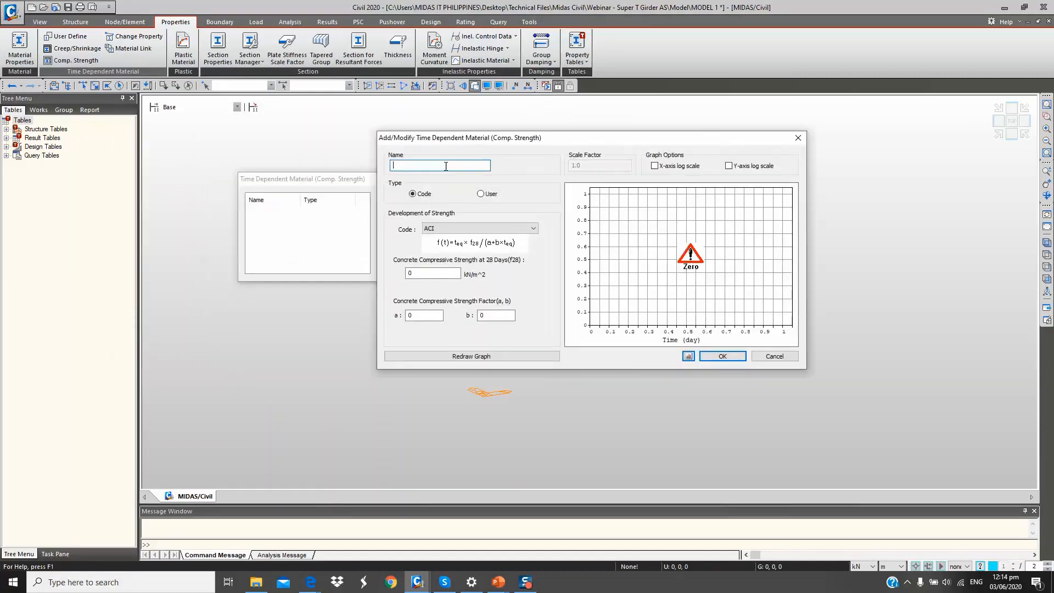
left_click(458, 226)
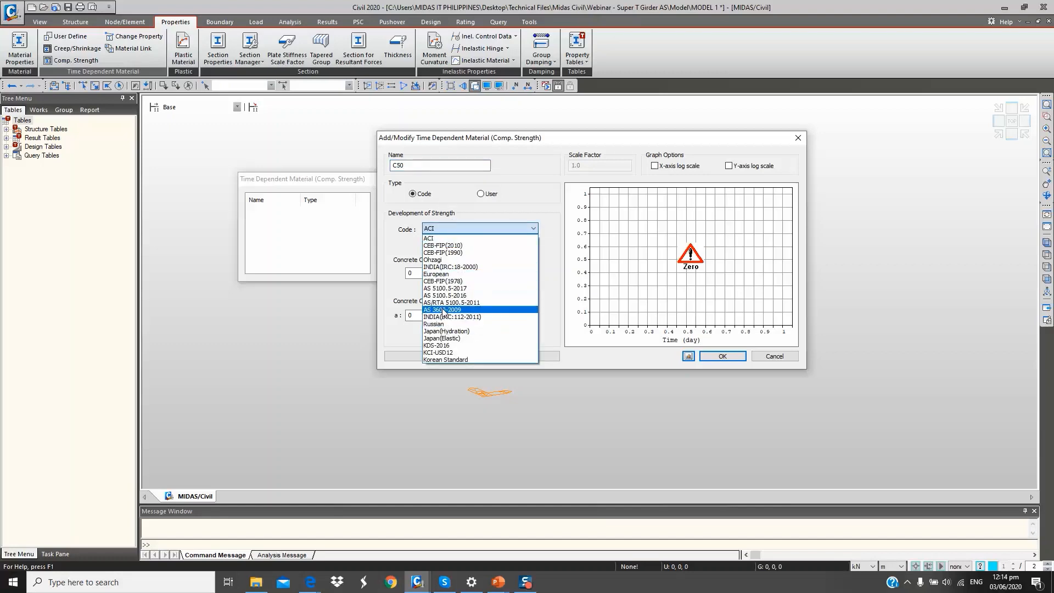
left_click(444, 289)
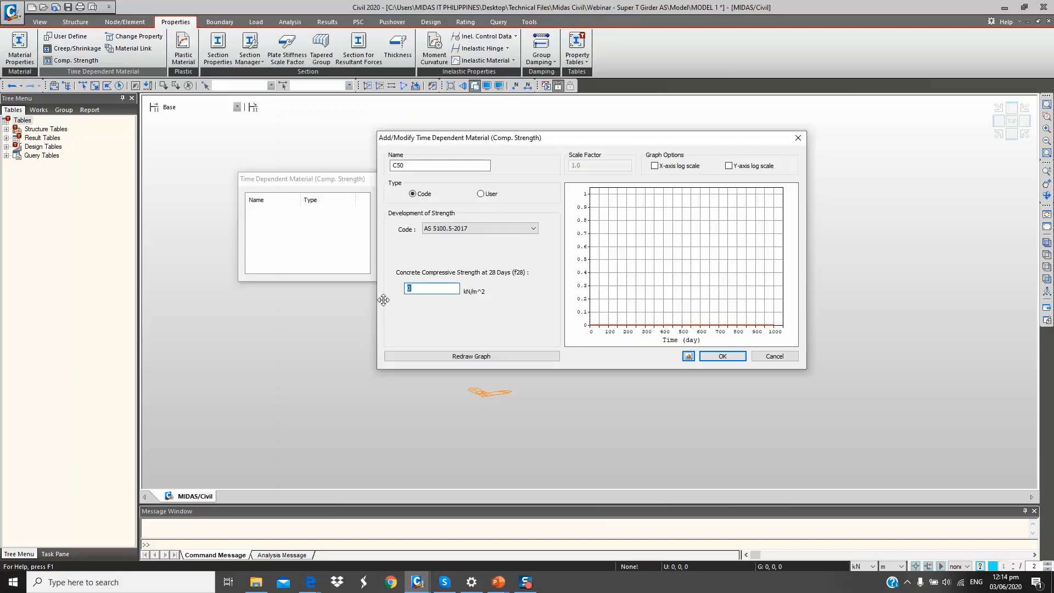
type("50")
left_click(454, 355)
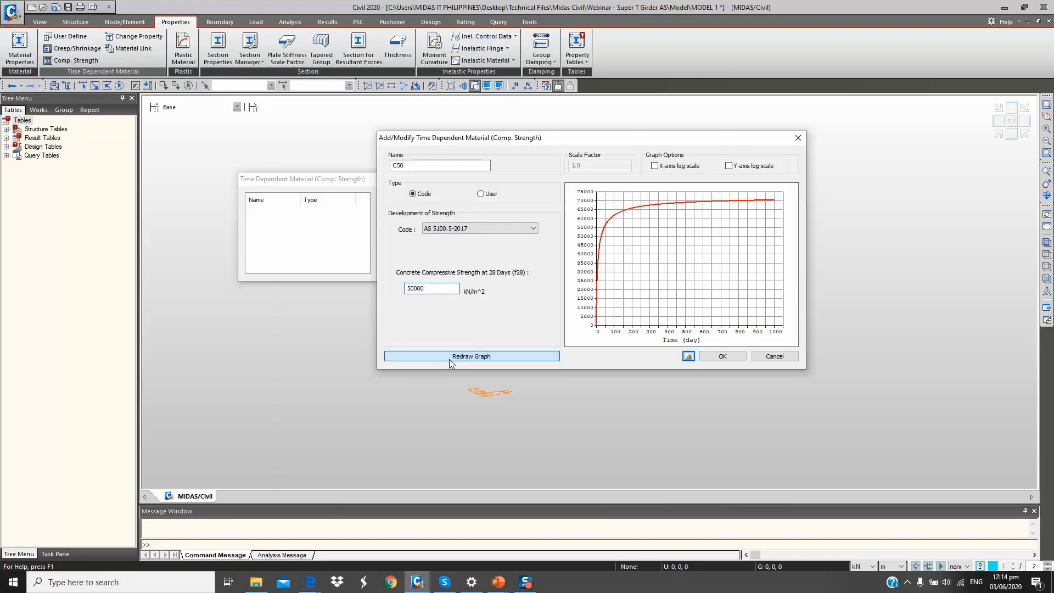
left_click(713, 355)
Add a C40 compressive-strength material using AS 5100.5-2017 and a 28-day strength of 40000 kN/m^2, and list the model's defined properties
left_click(394, 198)
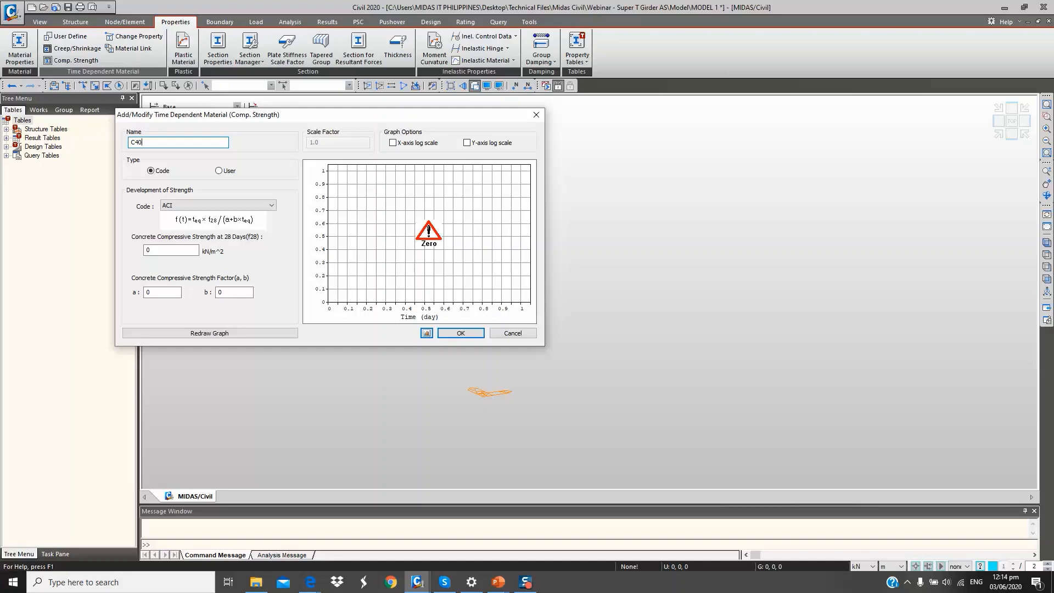
left_click(176, 206)
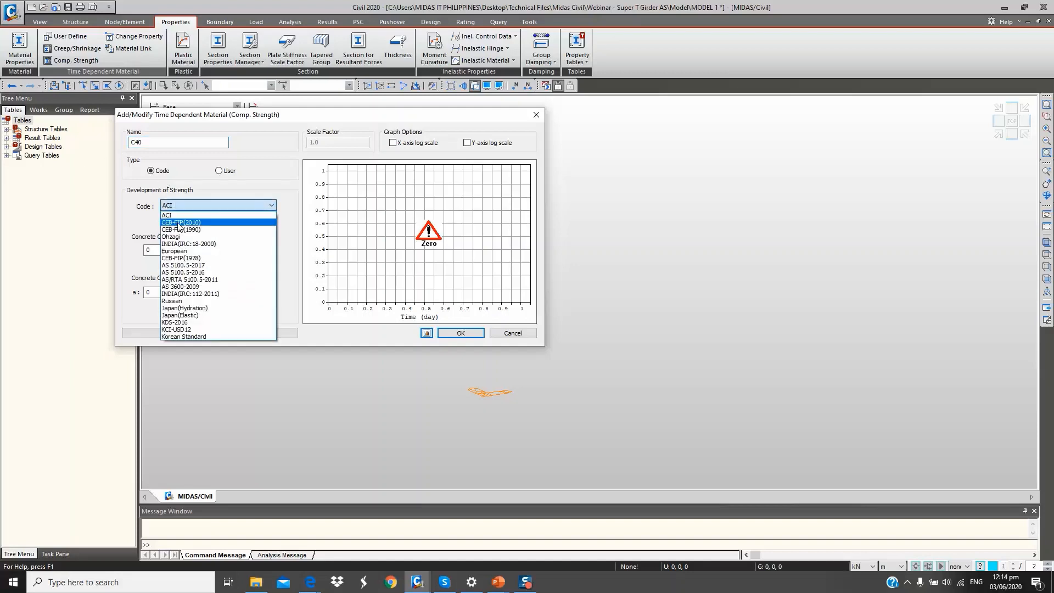
left_click(176, 265)
left_click_drag(336, 140, 666, 146)
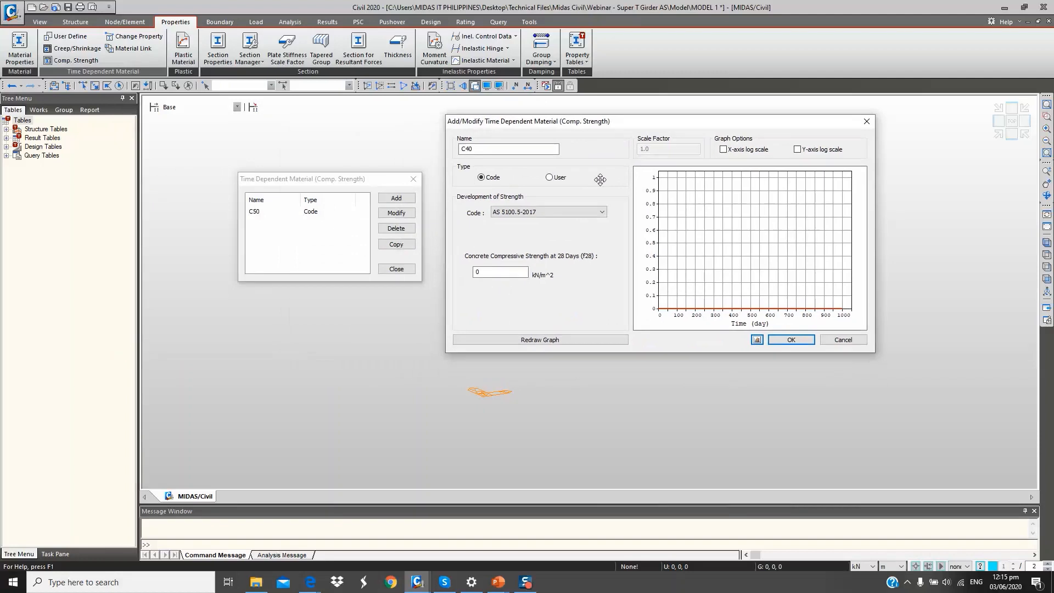
left_click(476, 272)
type("40000")
left_click(785, 339)
left_click(386, 269)
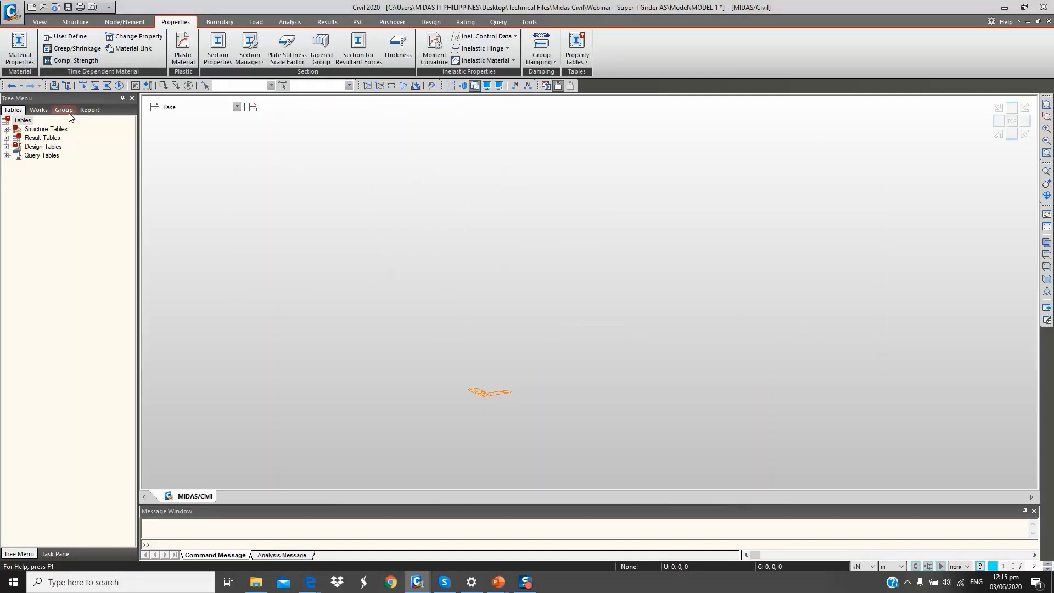
left_click(38, 110)
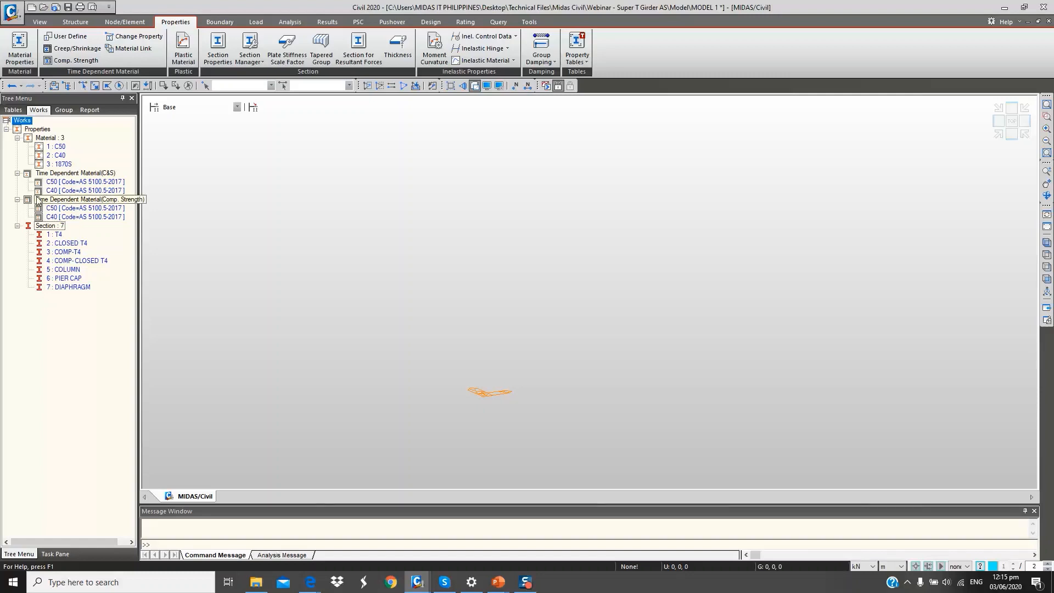
Start a new prestress tendon property named TENDON
left_click(254, 25)
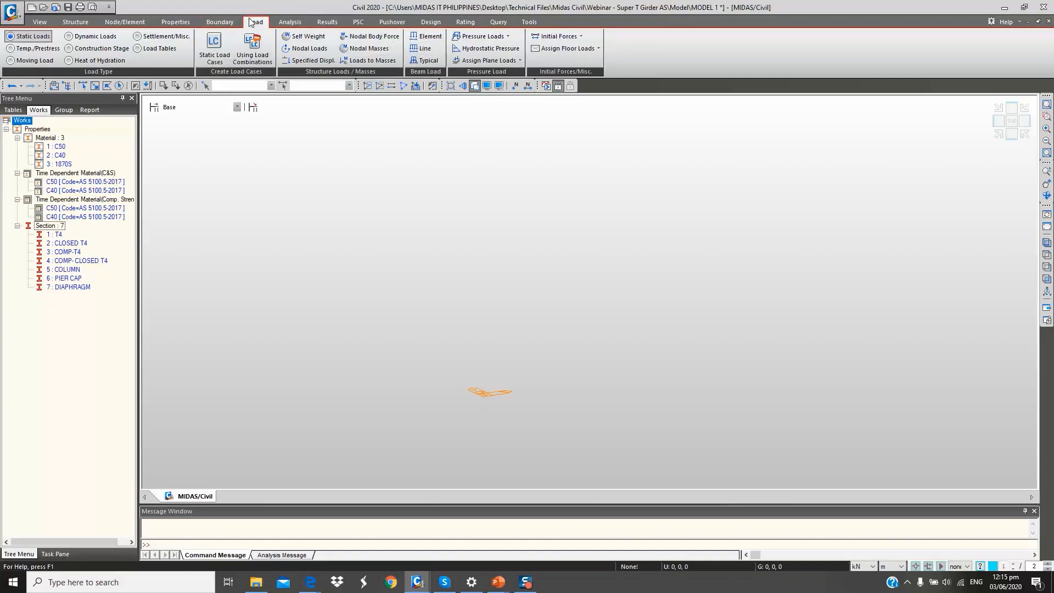
left_click(38, 51)
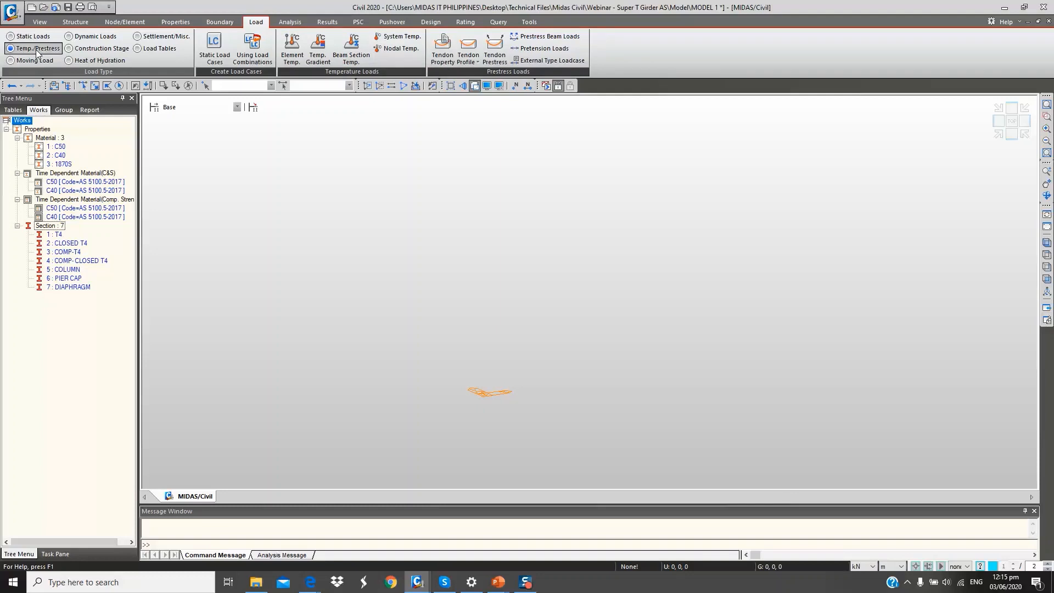
left_click(439, 62)
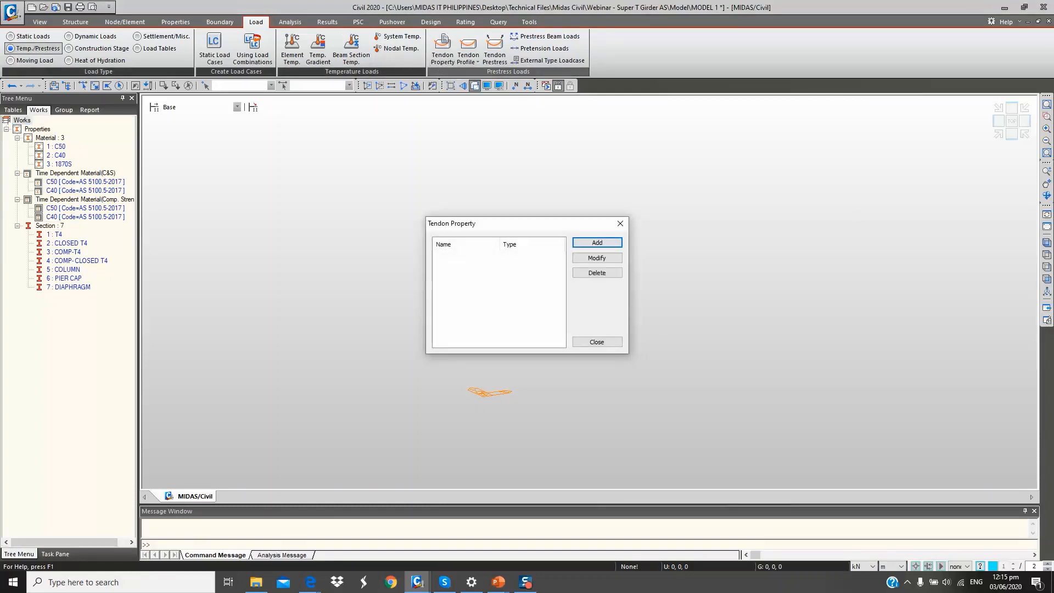
left_click_drag(483, 223, 297, 169)
left_click(395, 189)
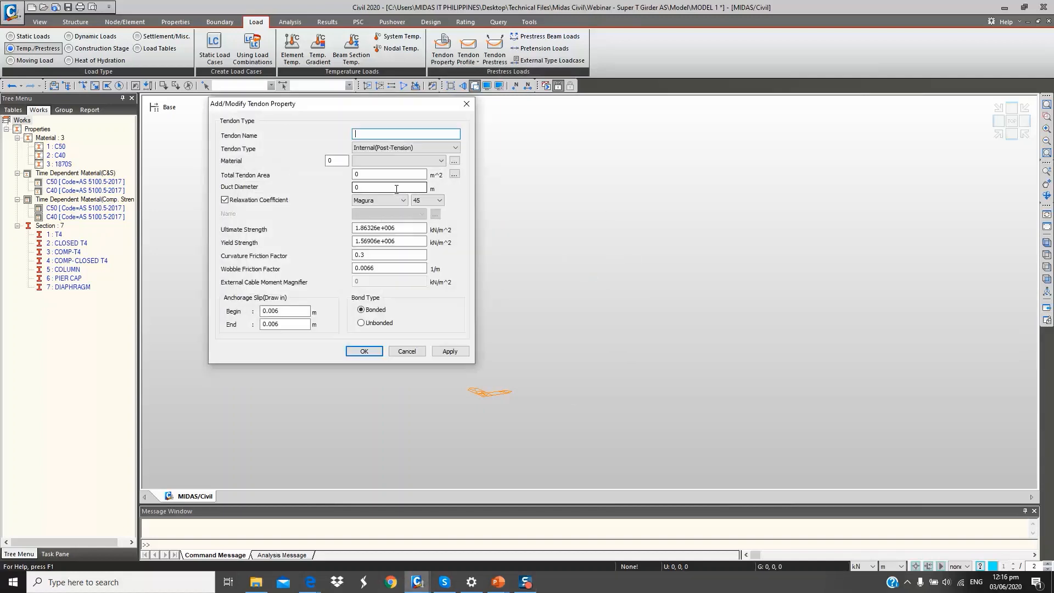
left_click_drag(397, 114, 642, 162)
type("TENDON")
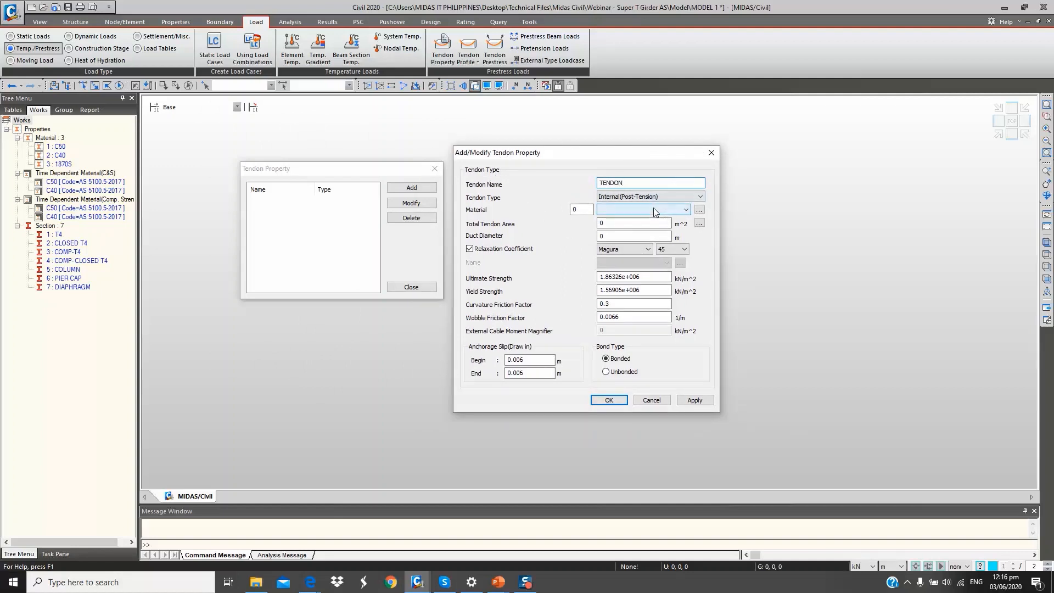
Set the tendon type to Internal(Pre-Tension) and assign the 1870S material
left_click(663, 196)
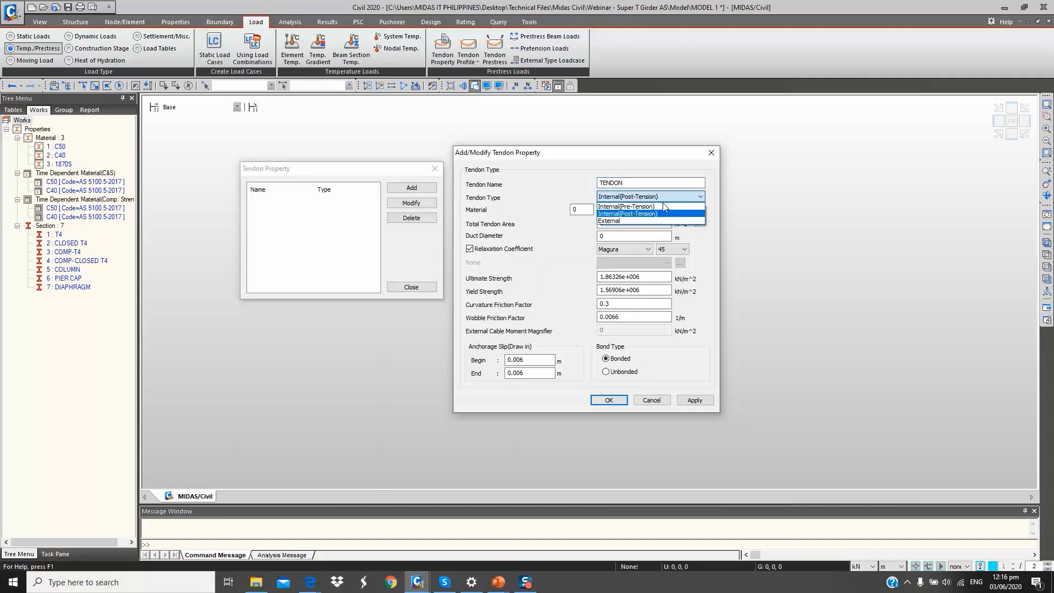
left_click(663, 207)
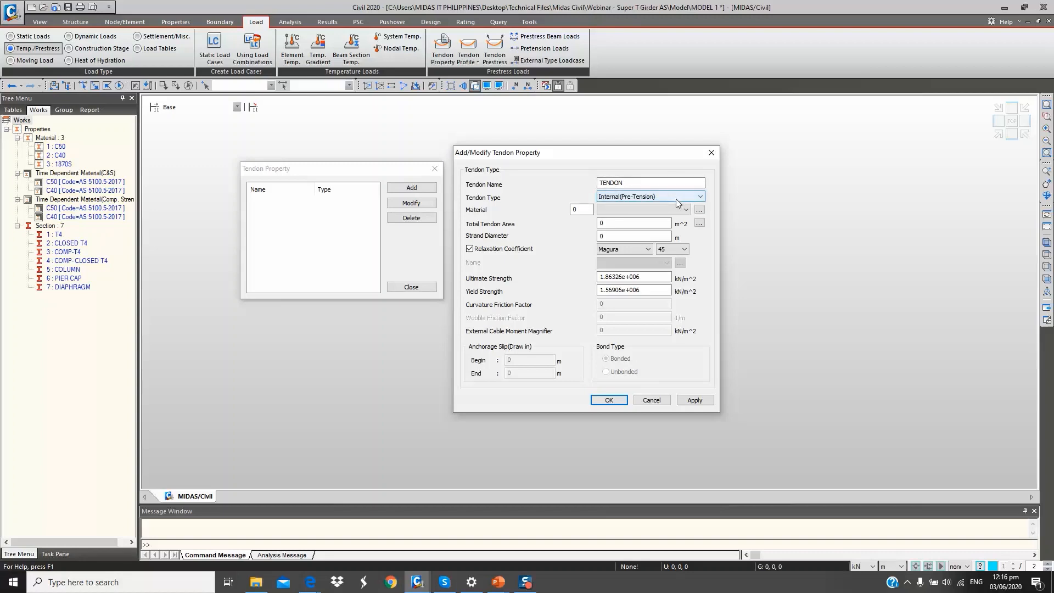
left_click(661, 209)
left_click(654, 218)
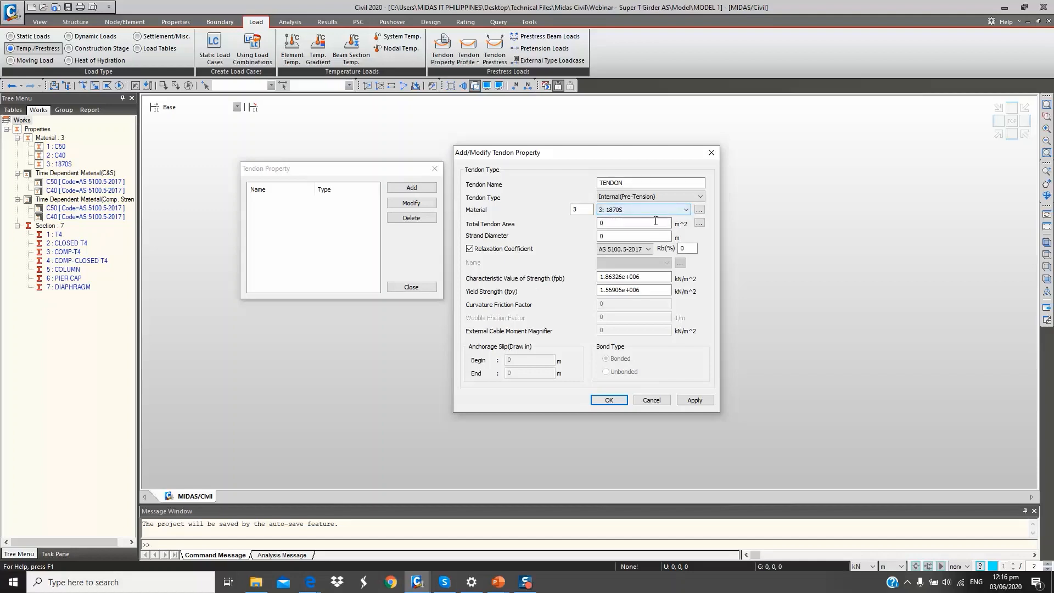
Define the total tendon area from 3 strands of 12.7mm(0.5") diameter
left_click(699, 224)
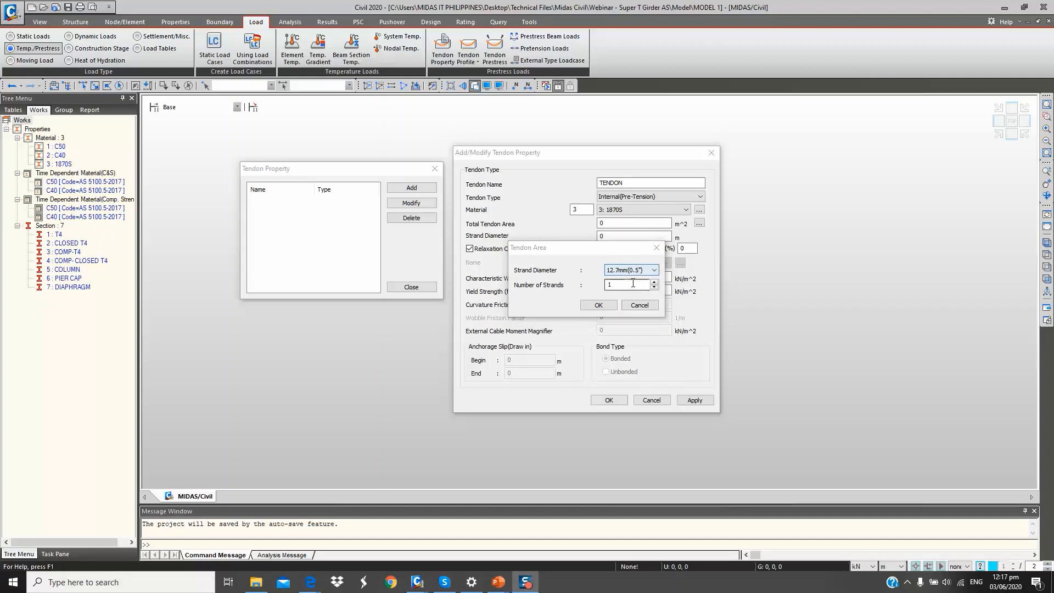
left_click(614, 285)
type("3")
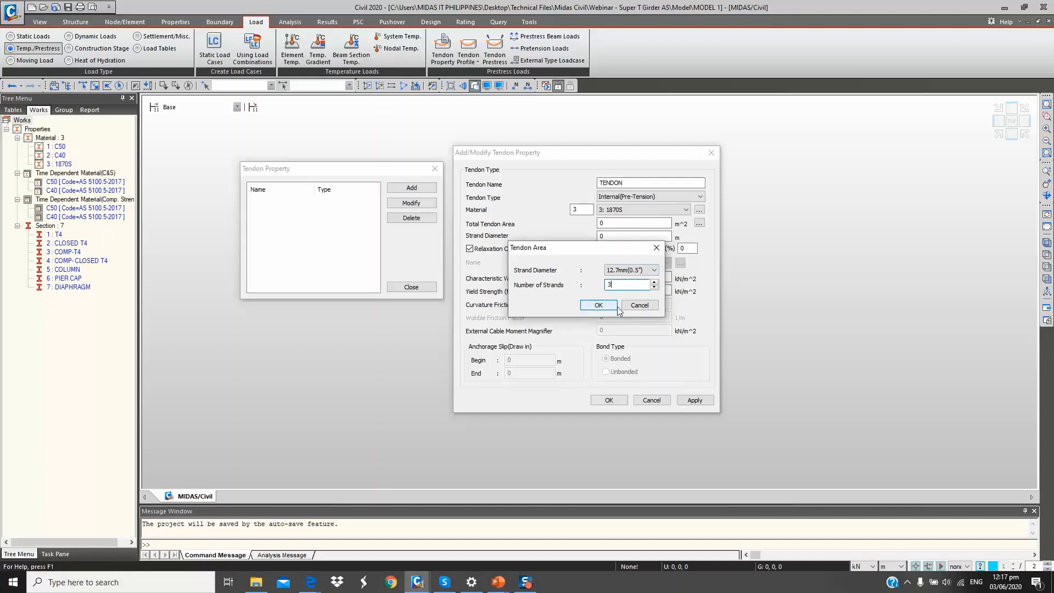
left_click(598, 305)
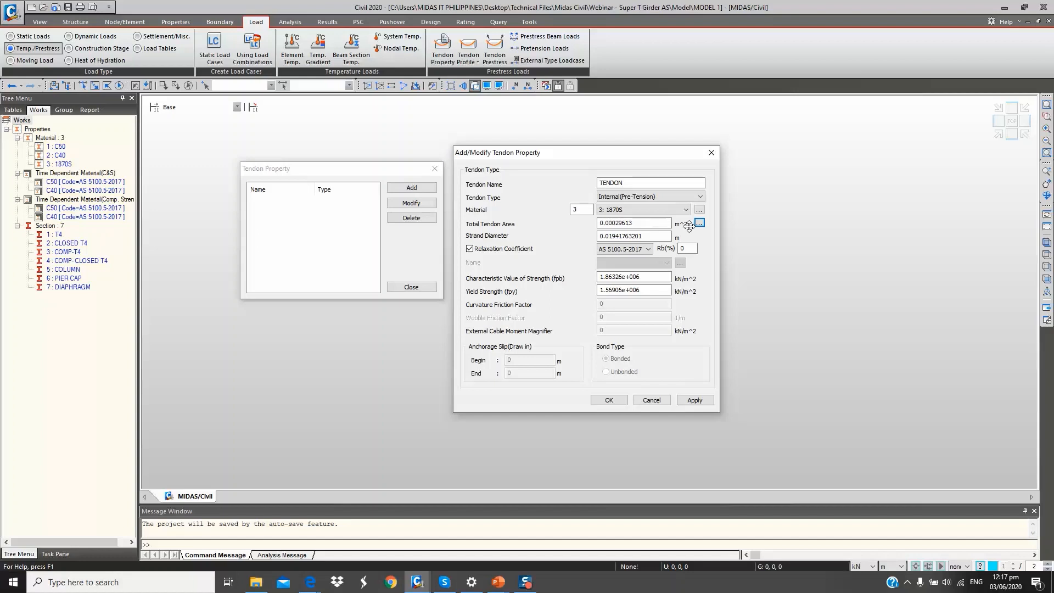
Redefine the total tendon area as 0.00019742 m^2 and keep AS 5100.5-2017 as the relaxation coefficient code
left_click(698, 223)
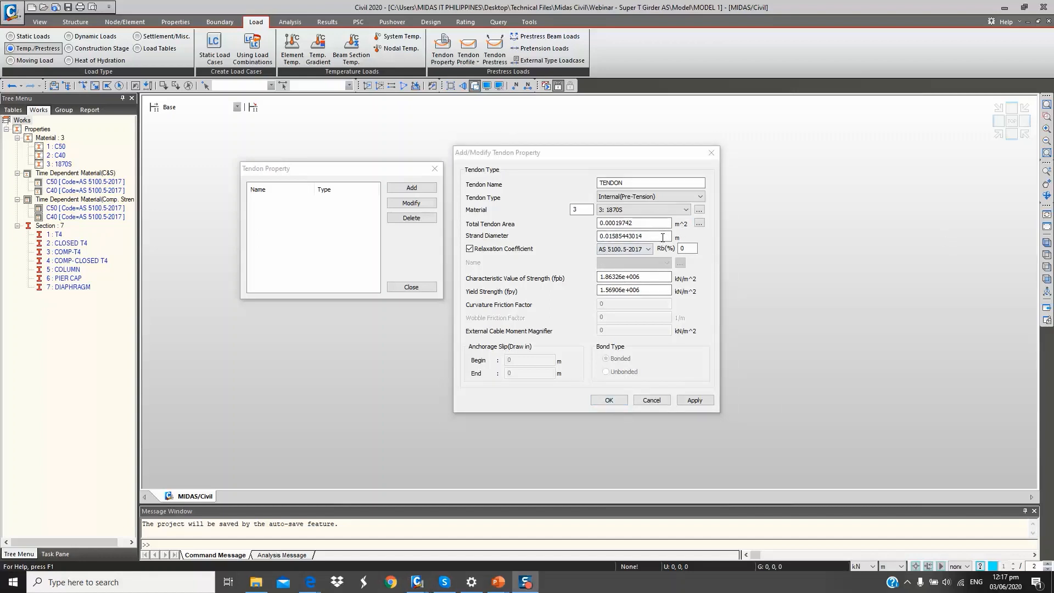
left_click(636, 236)
double_click(684, 248)
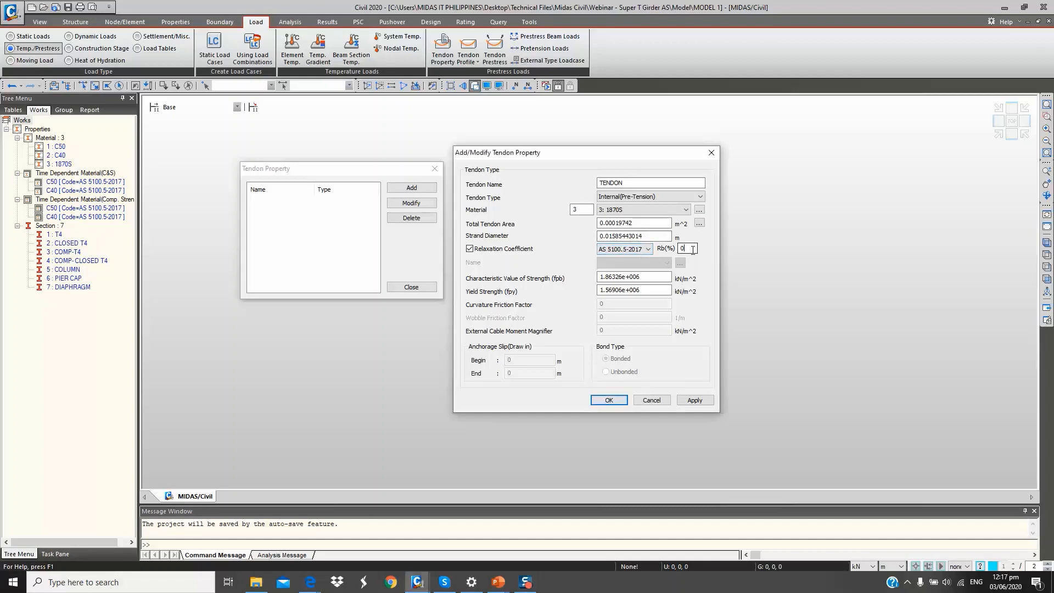
left_click(647, 250)
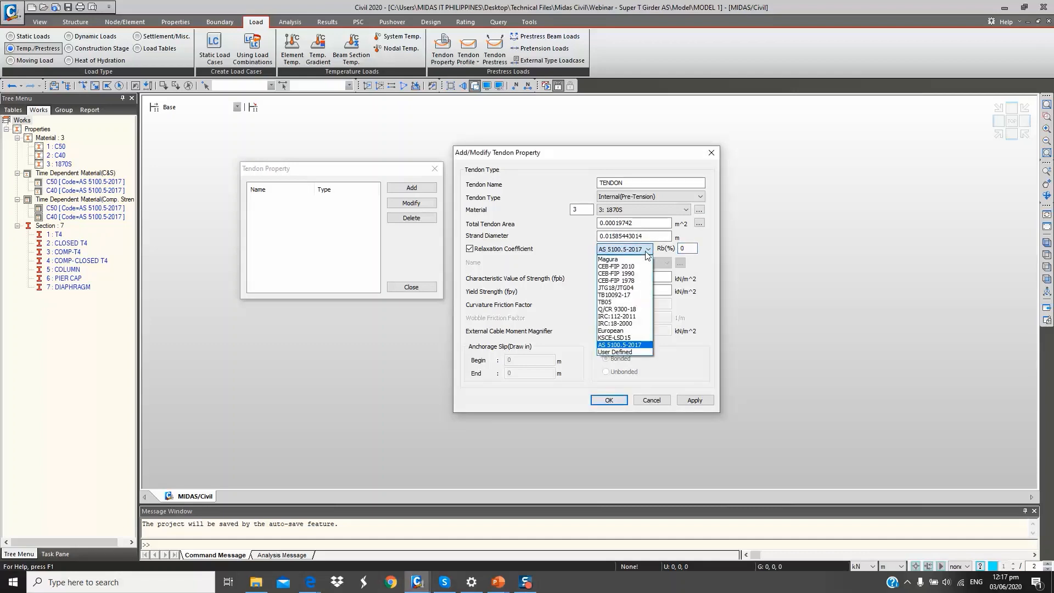
left_click(646, 252)
double_click(684, 248)
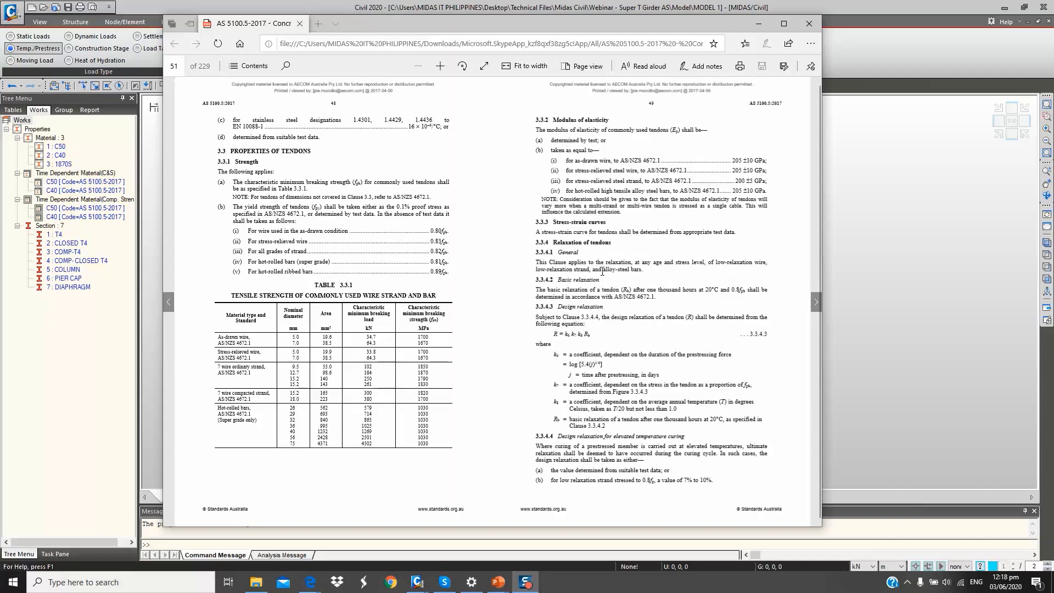
Examine the basic and design relaxation clauses 3.3.4.2 and 3.3.4.3 for tendons in the AS 5100.5-2017 document
scroll(602, 271, "up", 5, "ctrl")
left_click_drag(616, 344, 519, 324)
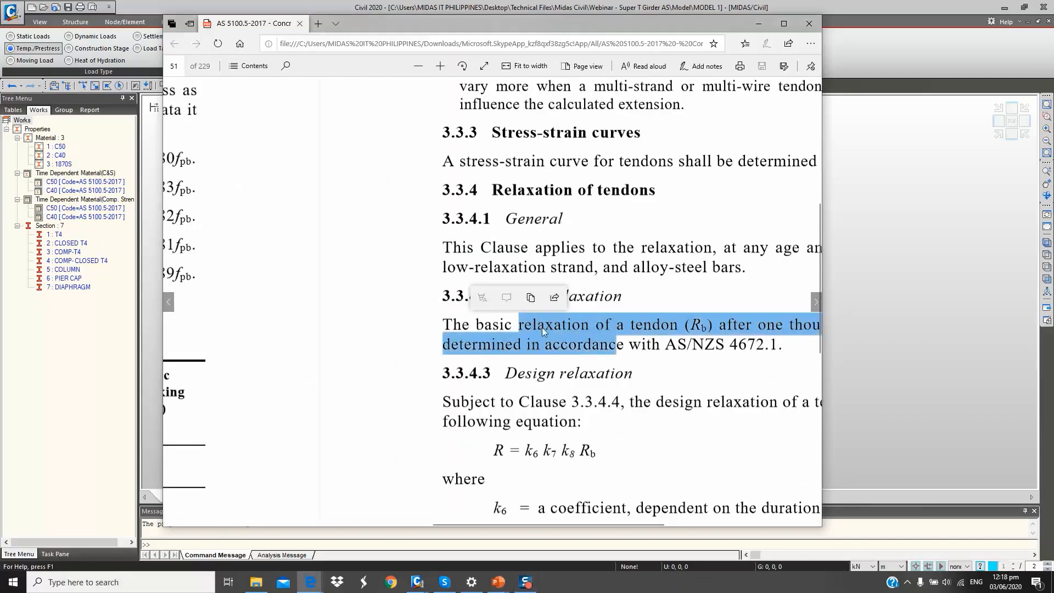
left_click(676, 372)
scroll(633, 360, "down", 3)
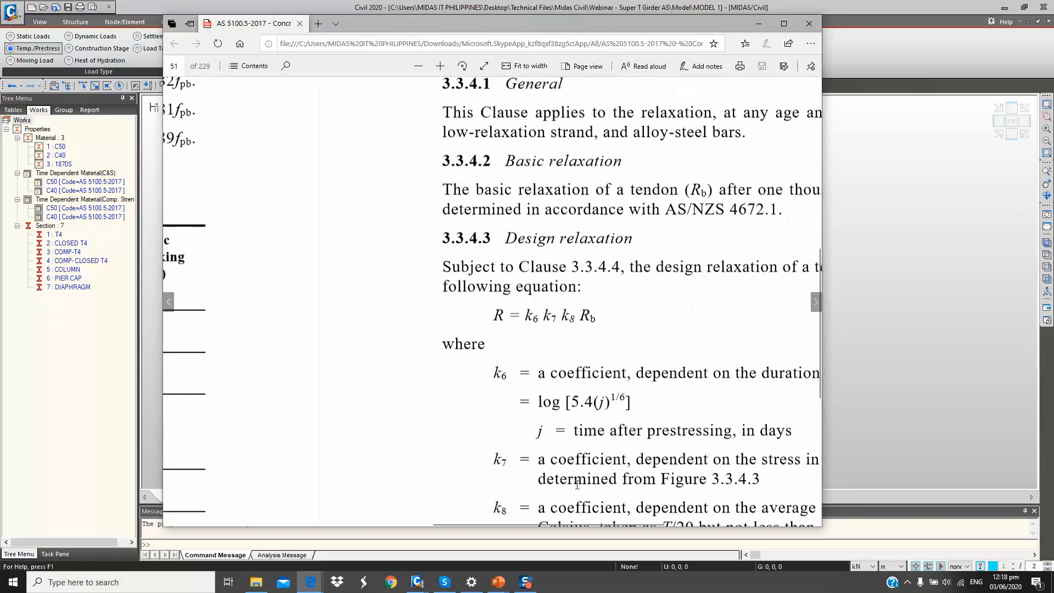
scroll(604, 512, "right", 5)
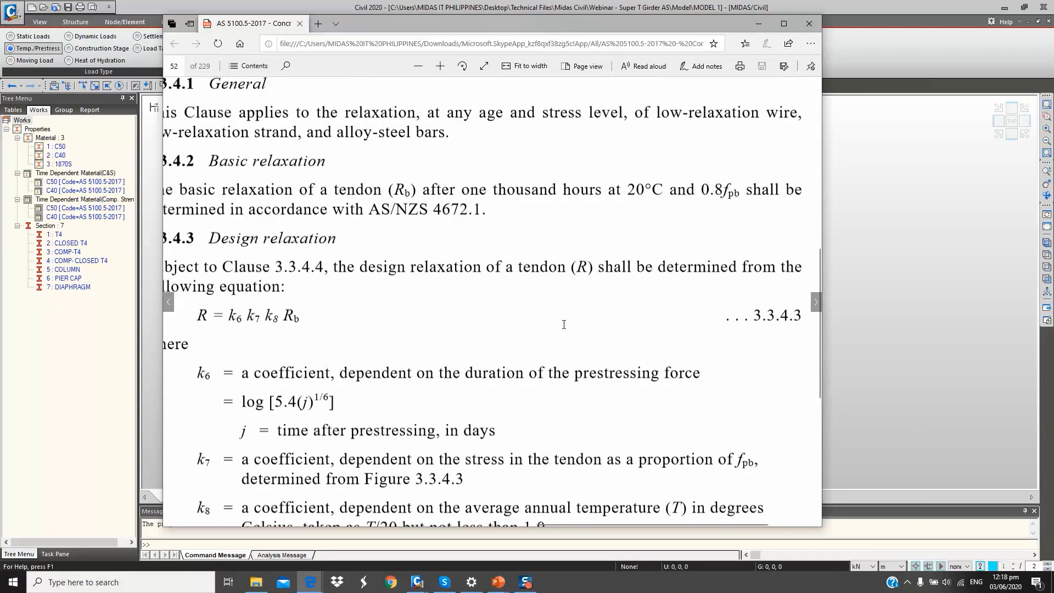
scroll(563, 324, "down", 1, "ctrl")
scroll(456, 301, "down", 1)
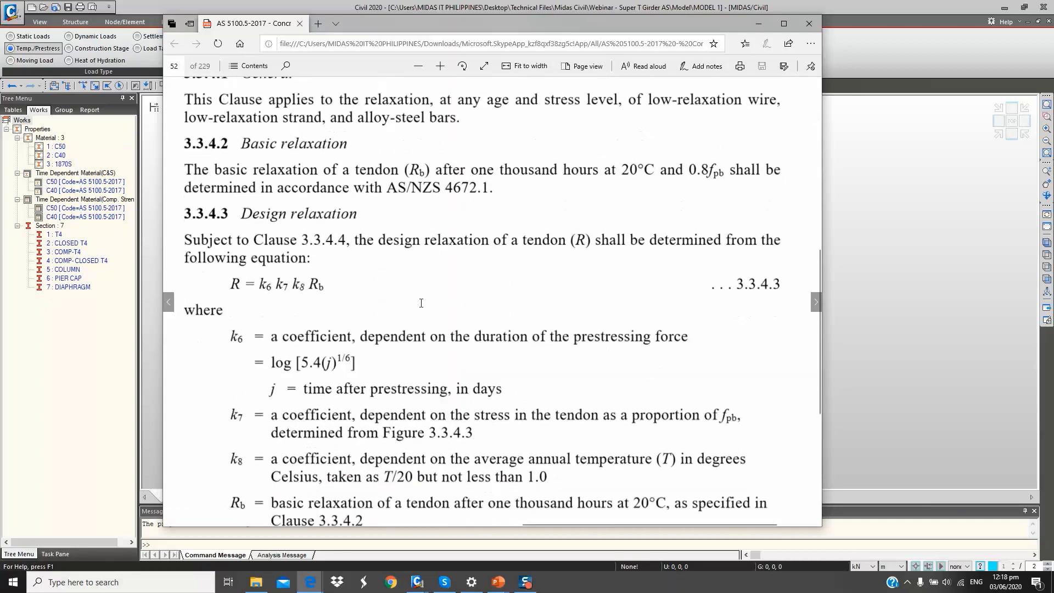
scroll(358, 325, "down", 1)
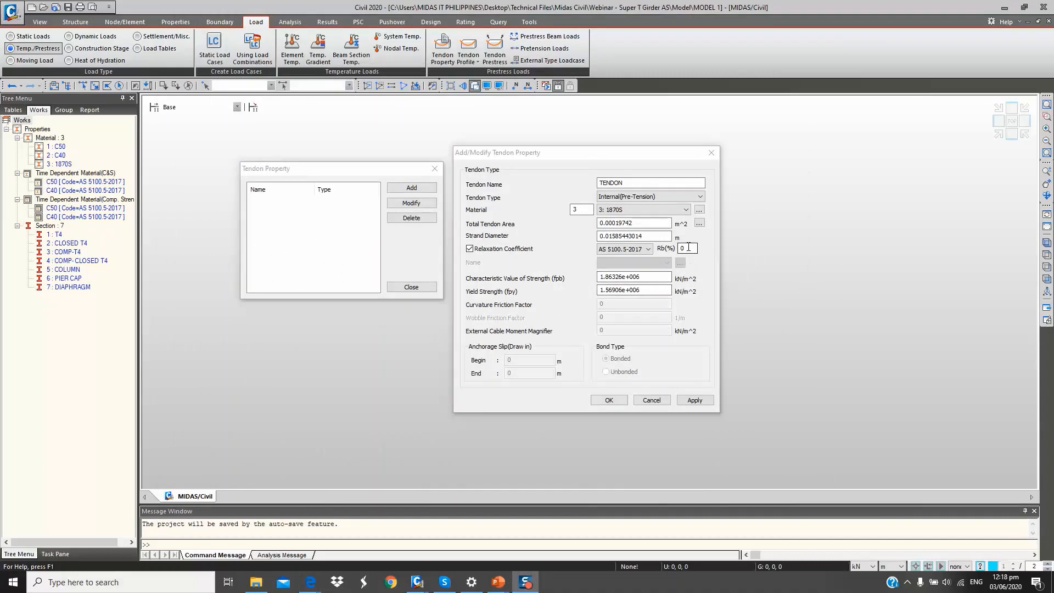
Set the tendon's Rb relaxation value to 5%, save the tendon property and close the tendon property list
double_click(688, 248)
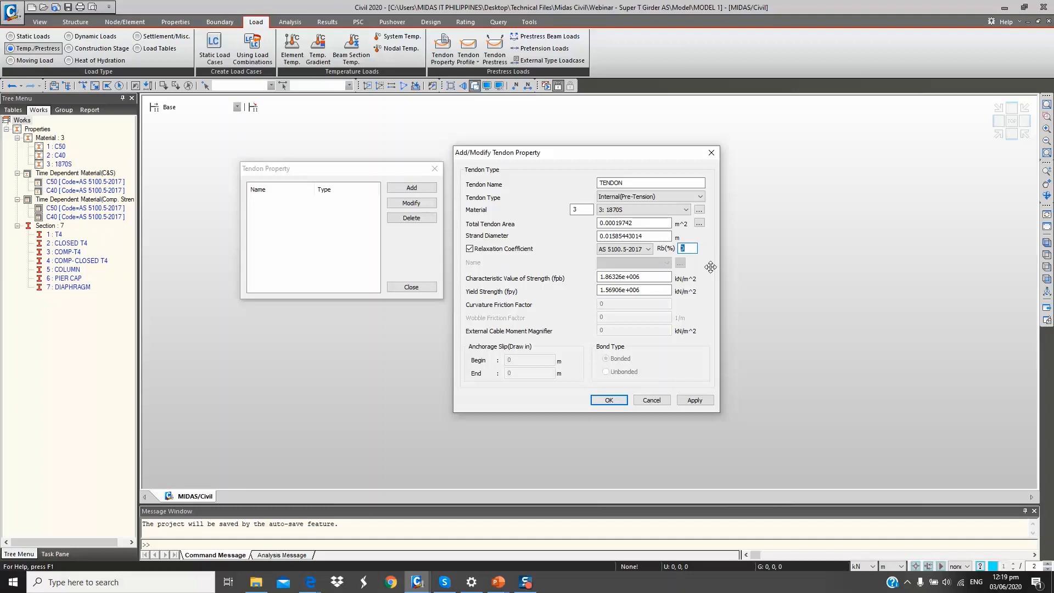
type("5")
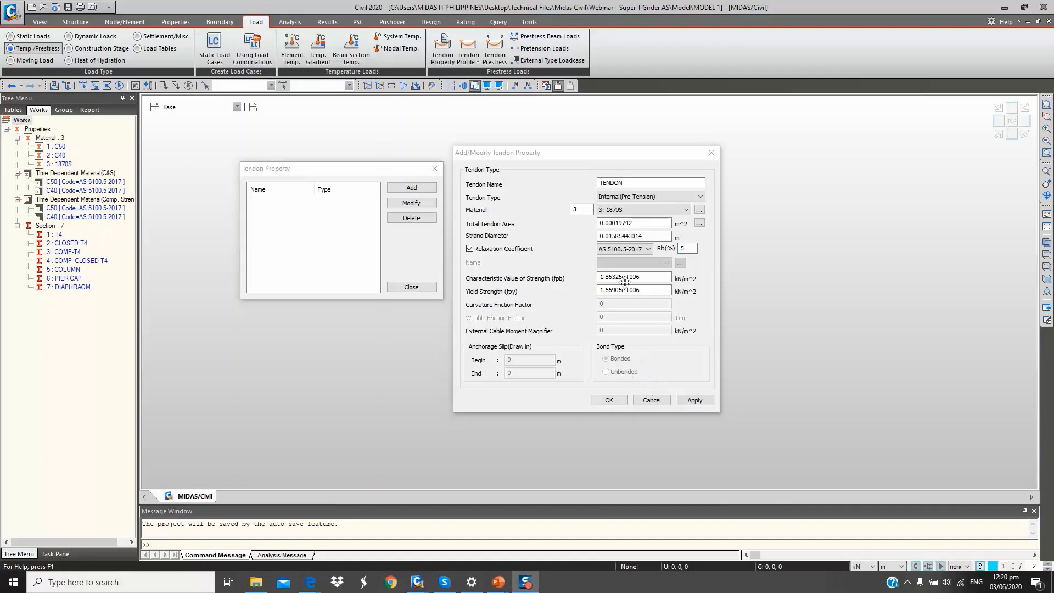
left_click(607, 400)
left_click(411, 287)
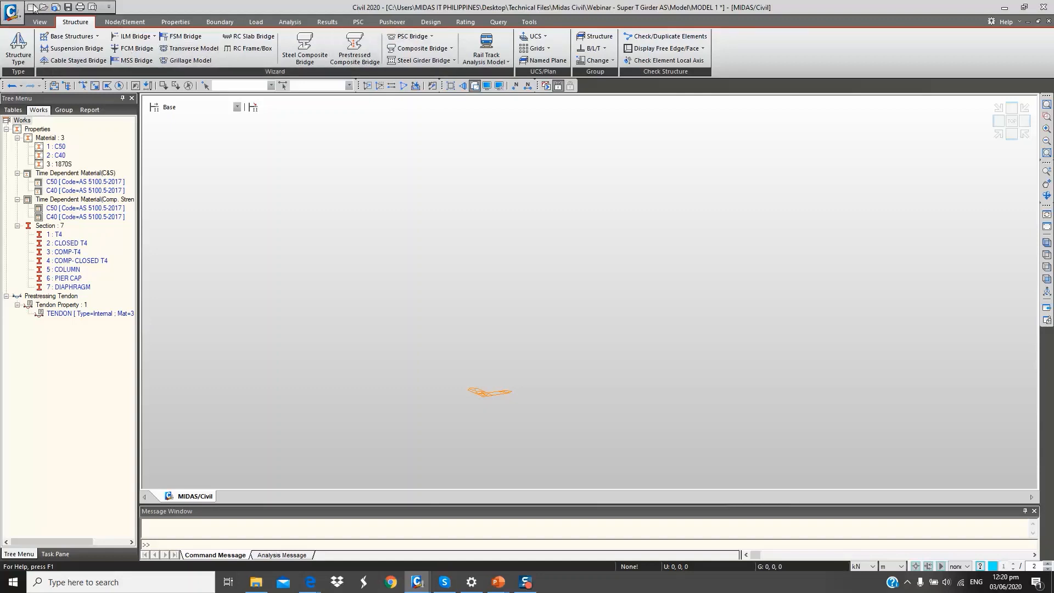
Start the Prestressed Composite Bridge wizard with Precast Girder Type as the girder type and All Frame as the modeling type
left_click(126, 22)
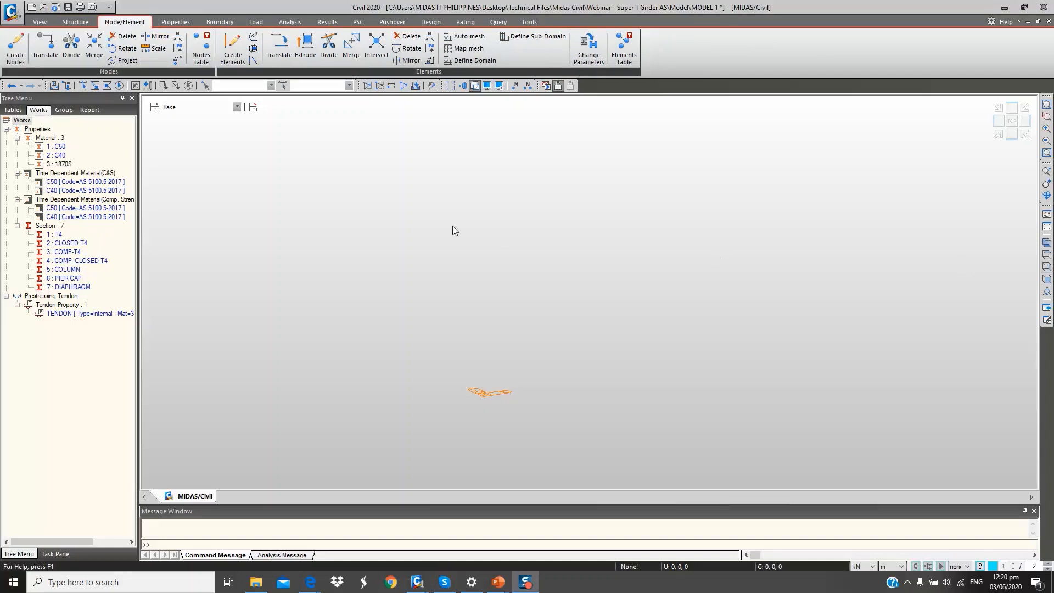
left_click(77, 23)
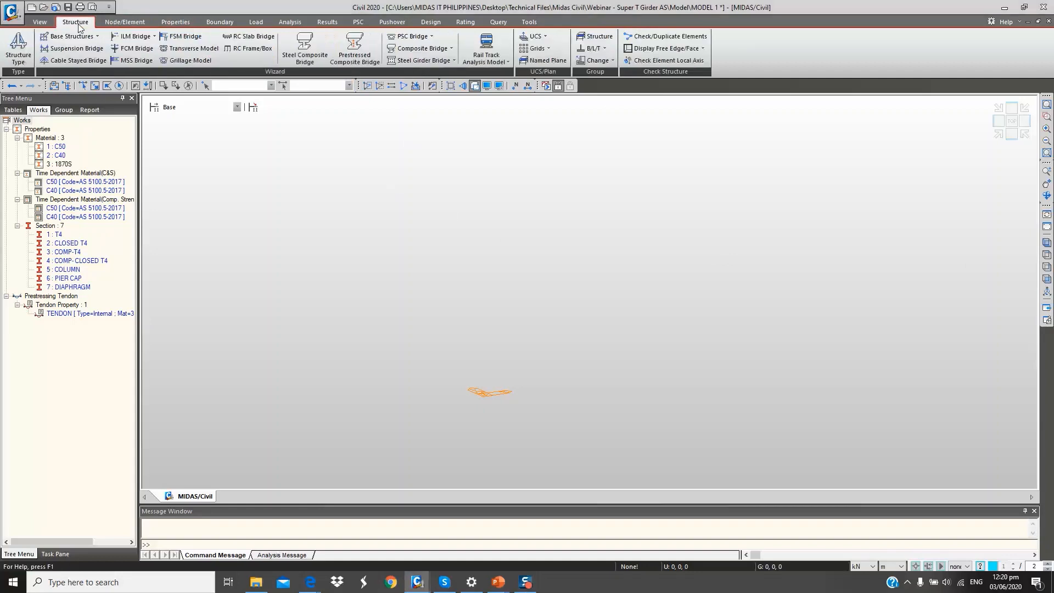
left_click(347, 53)
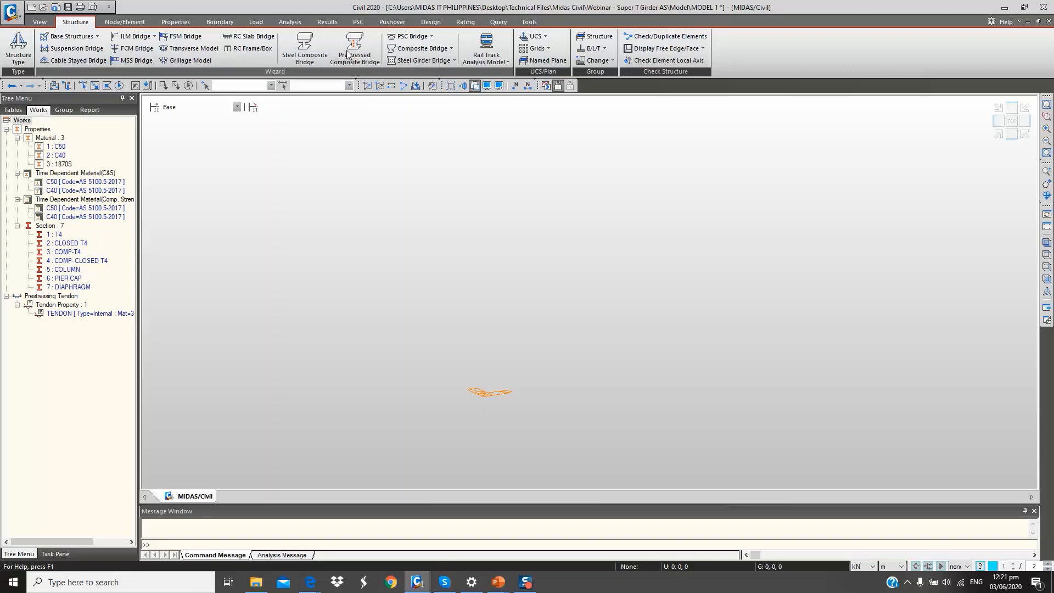
left_click_drag(273, 83, 479, 83)
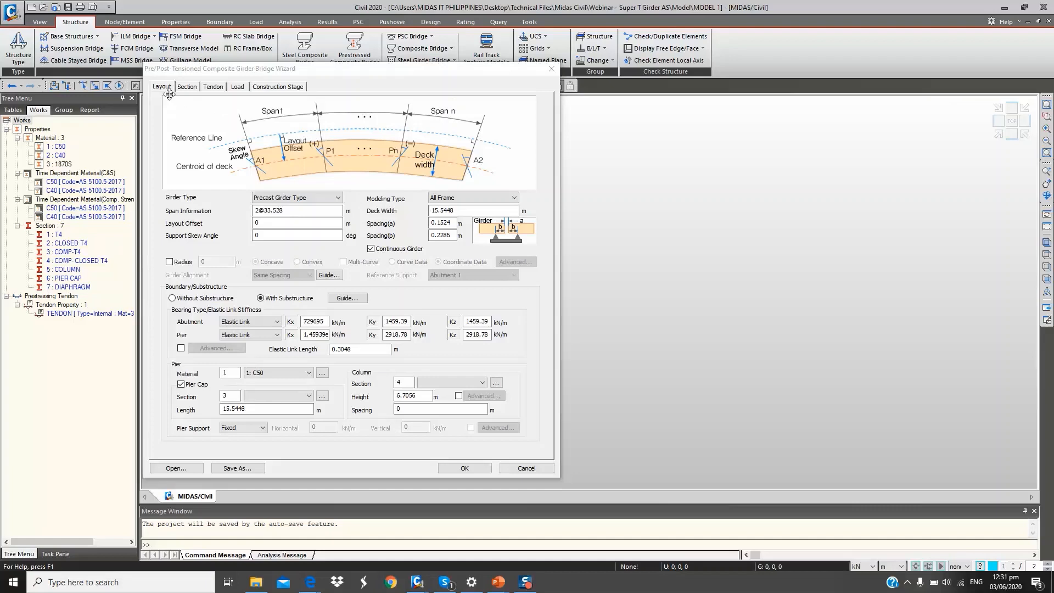
left_click(264, 199)
left_click(264, 198)
left_click(264, 199)
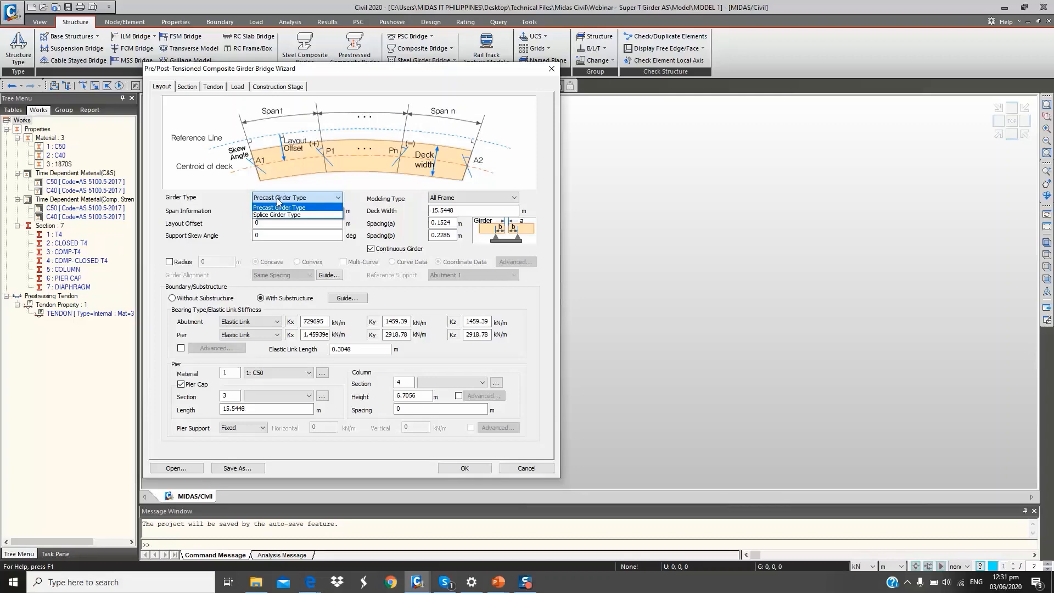
left_click(278, 206)
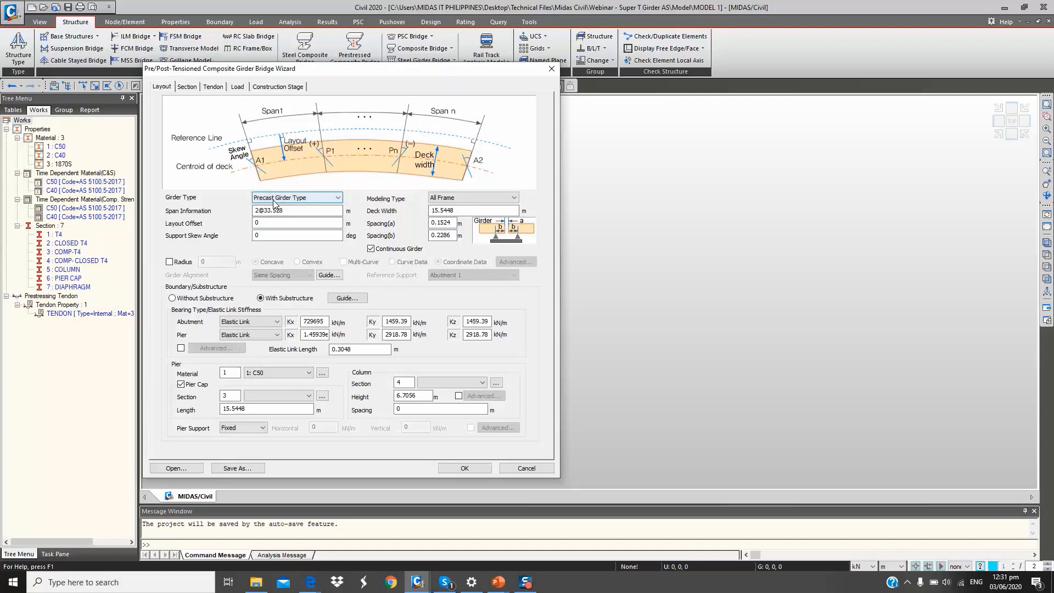
left_click(455, 199)
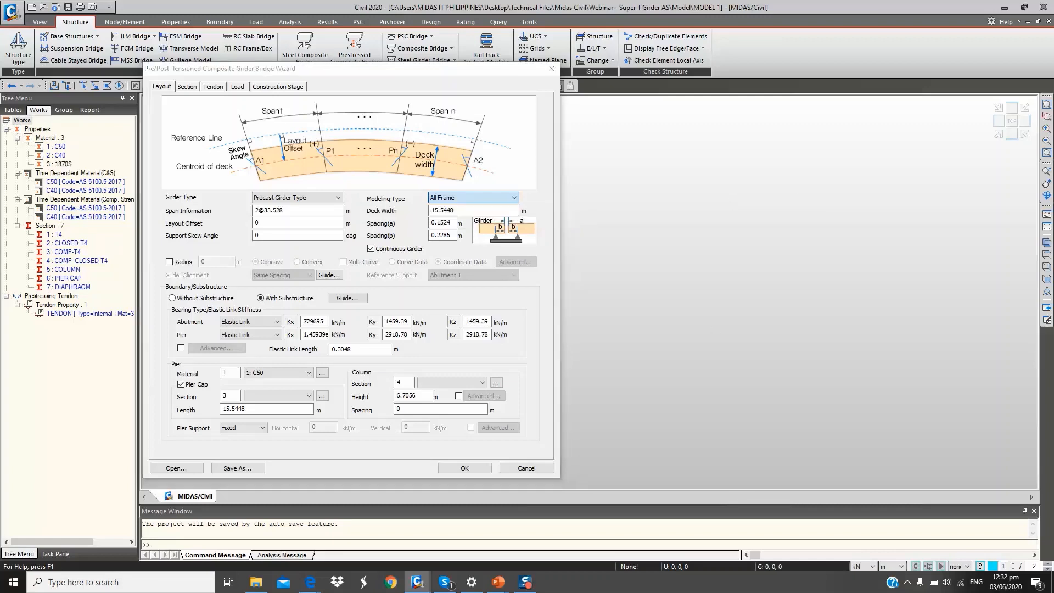
left_click(453, 199)
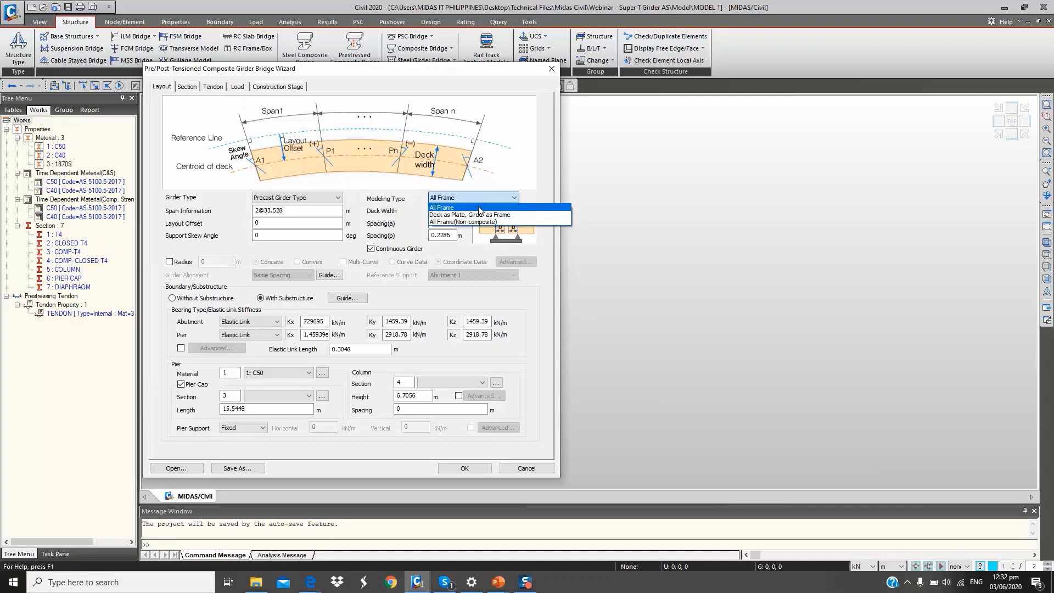
left_click(479, 208)
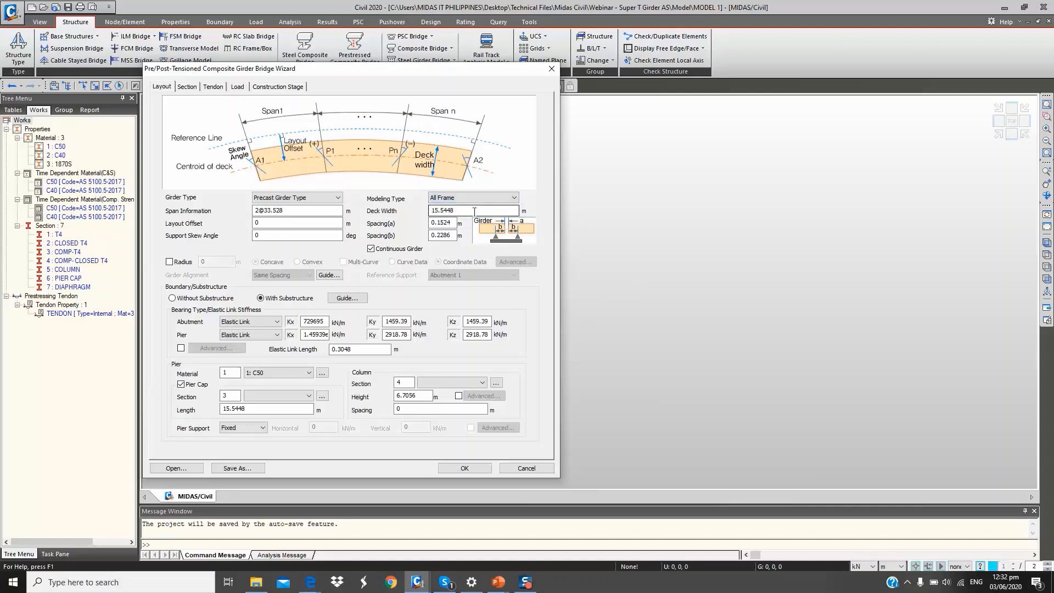
Set the bridge spans to 32,35,32 m and the deck width to 17.76 m
double_click(300, 210)
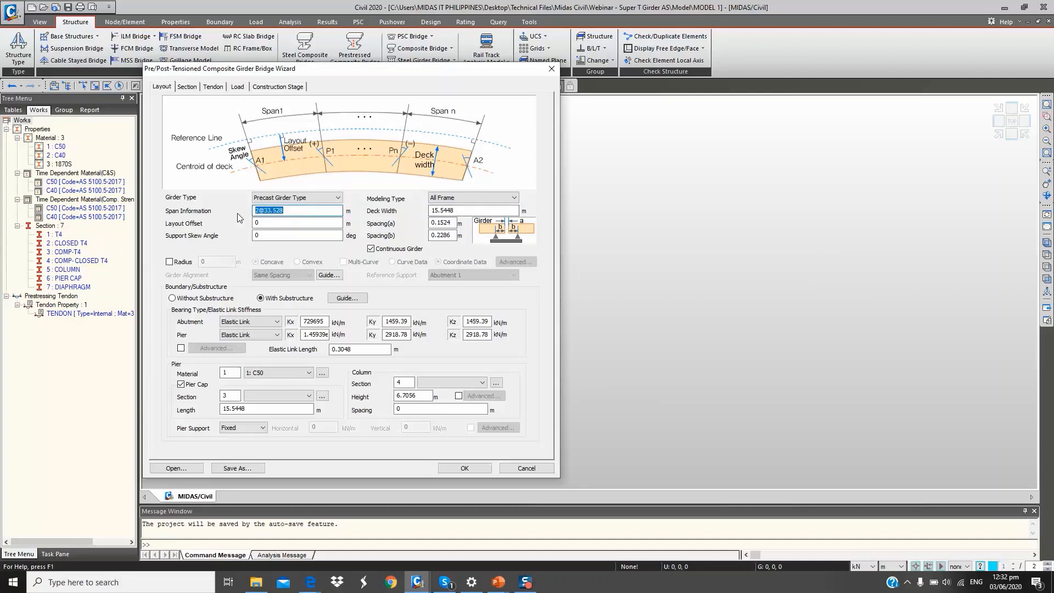
type("32,35,32")
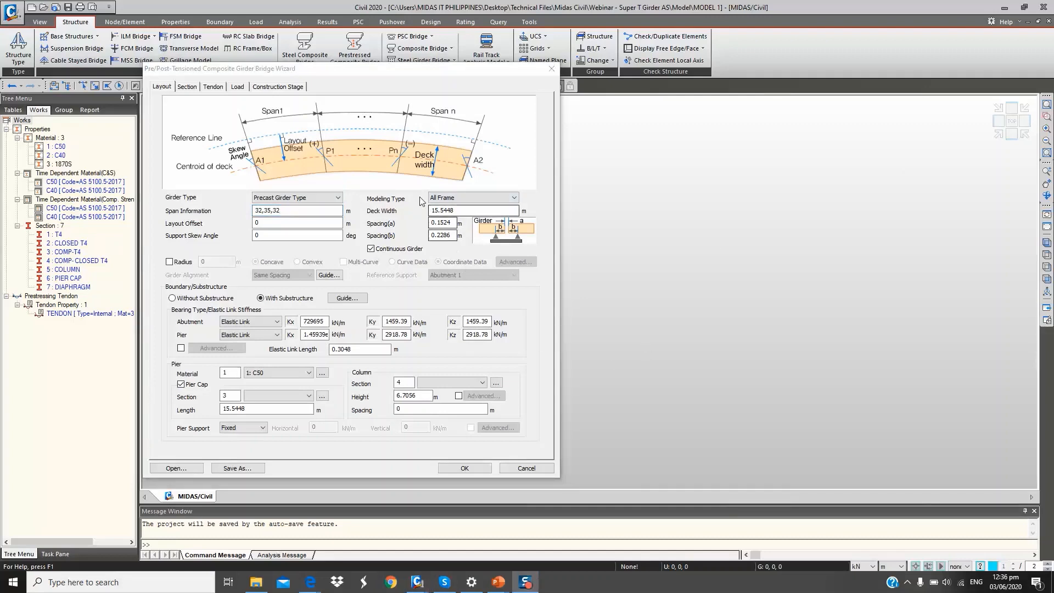
left_click_drag(459, 212, 425, 216)
type("17.76")
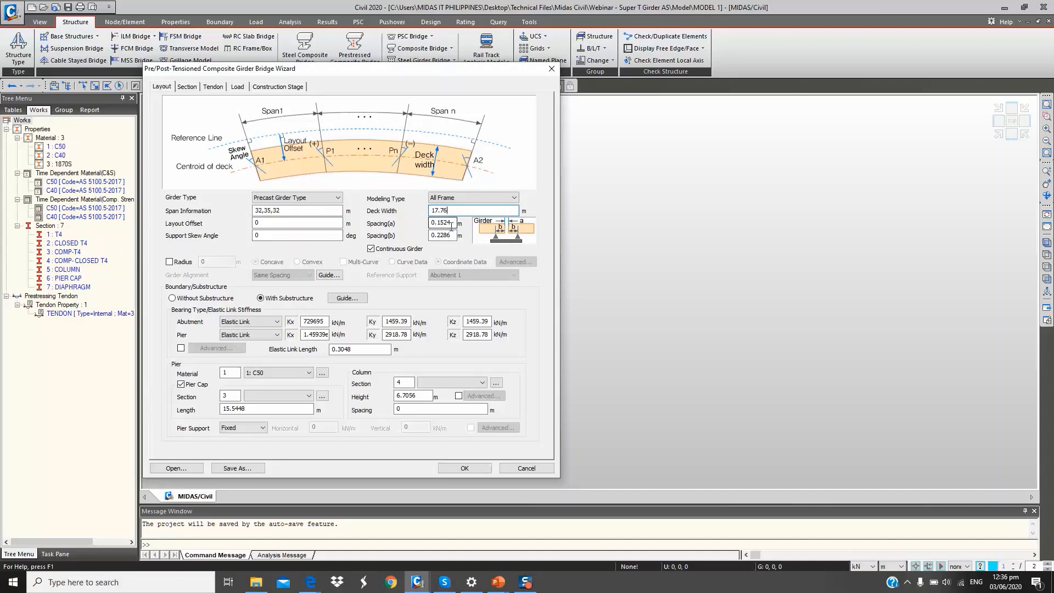
Set the girder end spacing (a) to 0.15 m and the bearing spacing (b) to 0.25 m
left_click_drag(451, 225, 432, 222)
type("0.15")
double_click(453, 236)
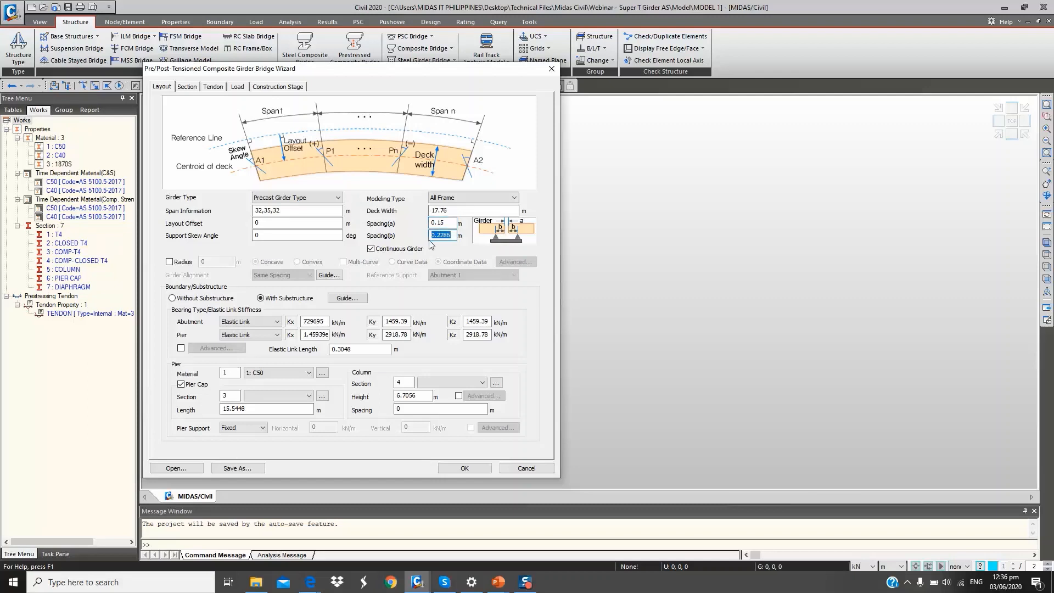
type("0.25")
Show the boundary/substructure guide diagram and set the abutment bearing type to Fixed
left_click(340, 300)
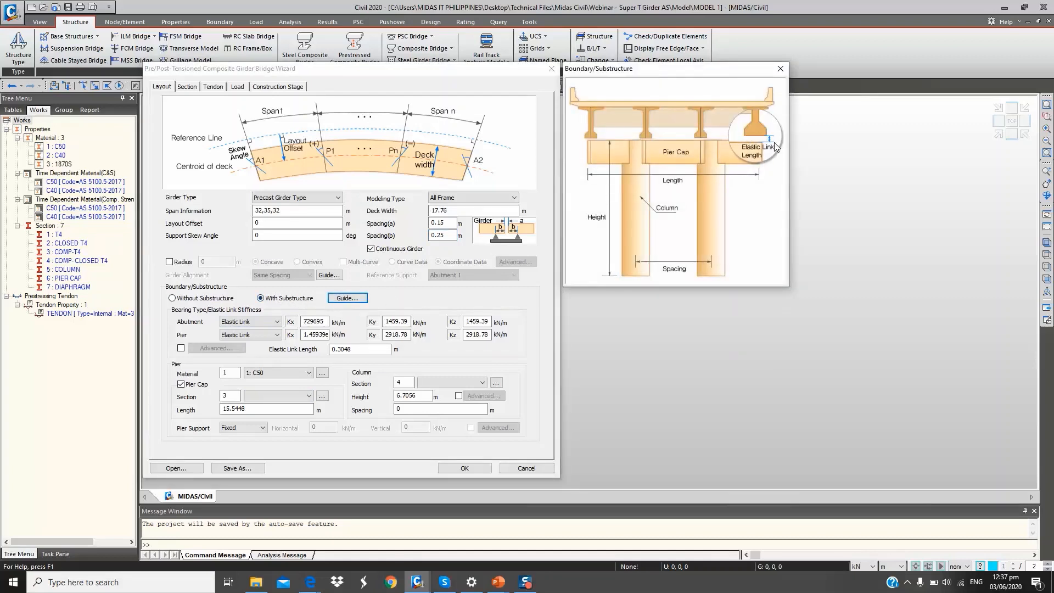
left_click(271, 323)
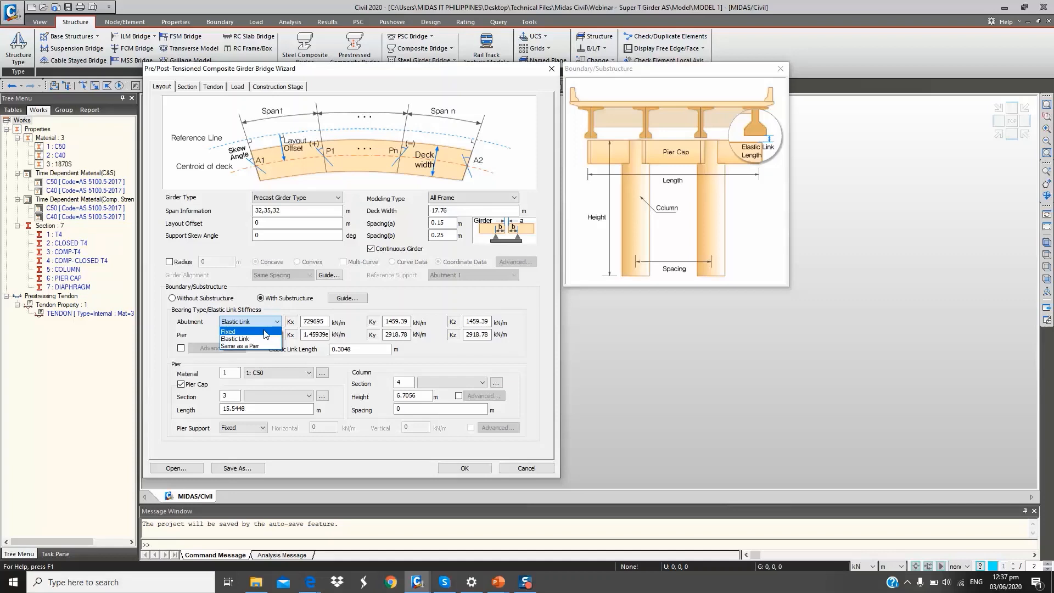
left_click(264, 331)
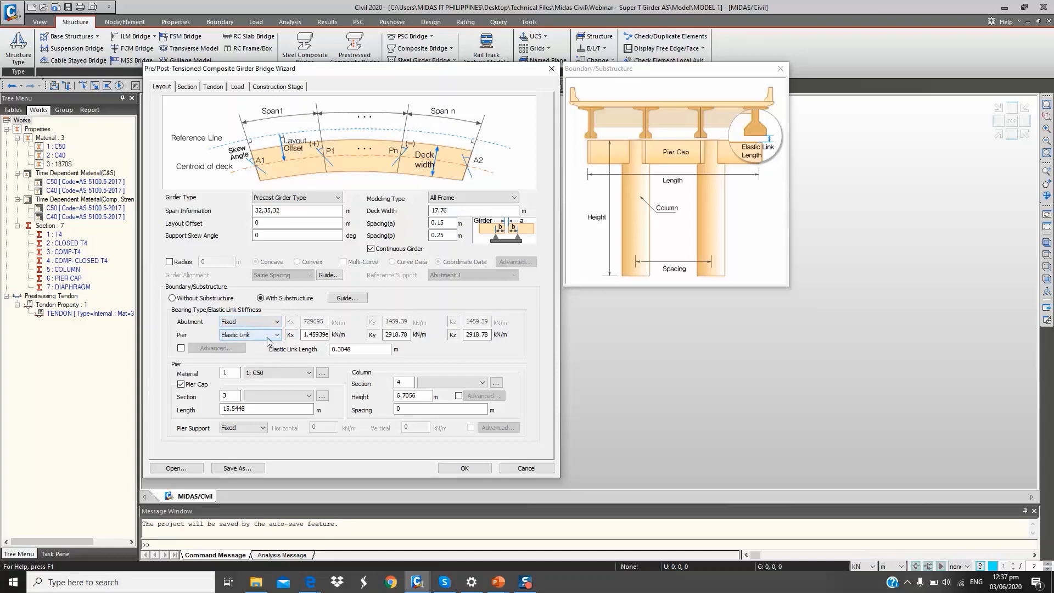
Define the pier elastic link with Kx 1.5e+006, Ky 3000 and Kz 3000 kN/m and a link length of 0.3 m
left_click(268, 341)
left_click(267, 345)
left_click(305, 336)
left_click_drag(305, 335, 326, 336)
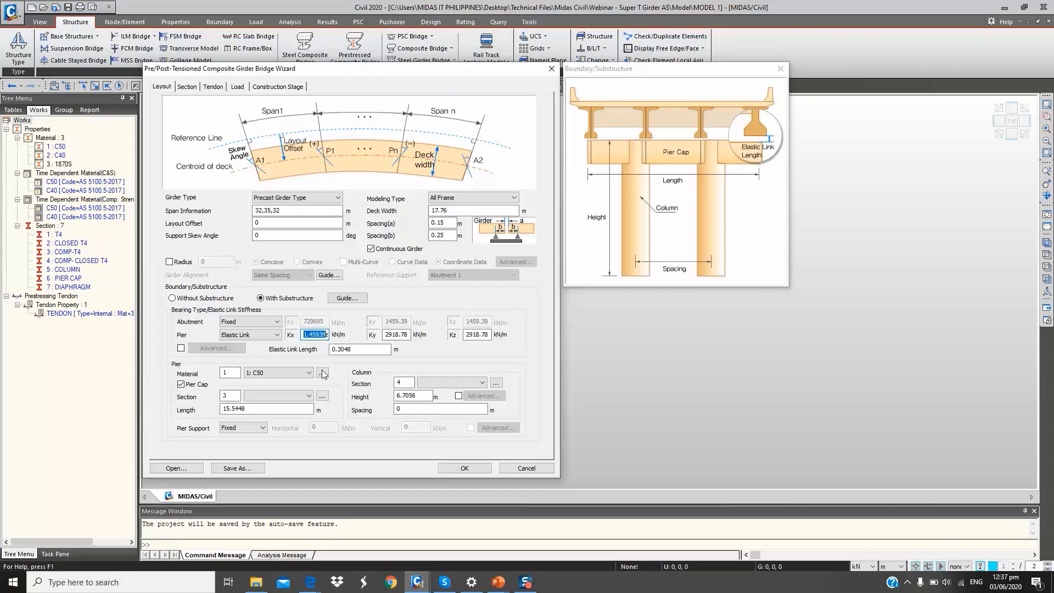
type("1.5e+00")
left_click_drag(410, 336, 372, 339)
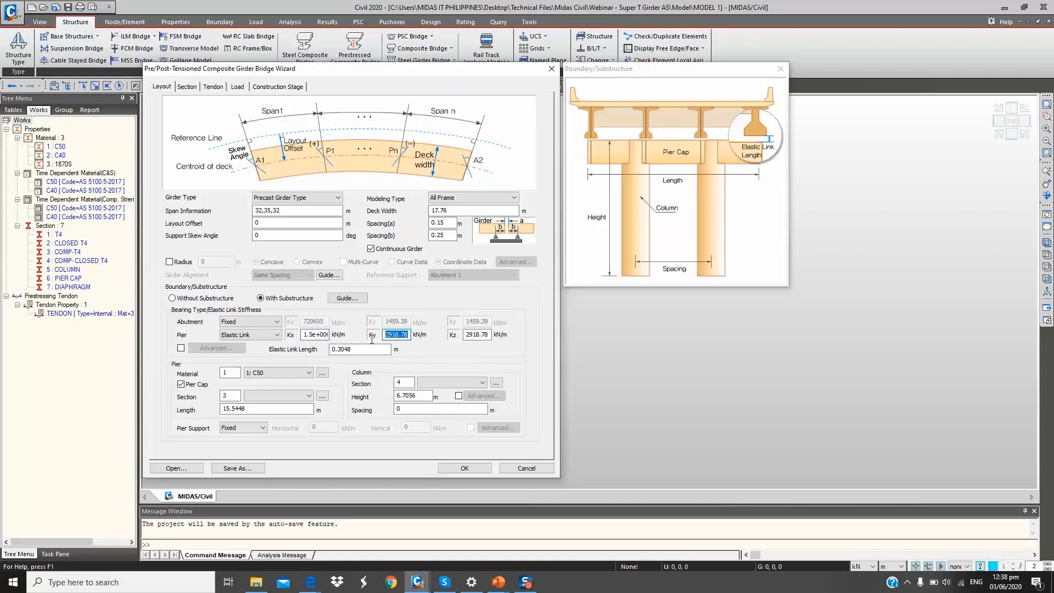
type("3000")
left_click_drag(490, 333, 451, 346)
type("3000")
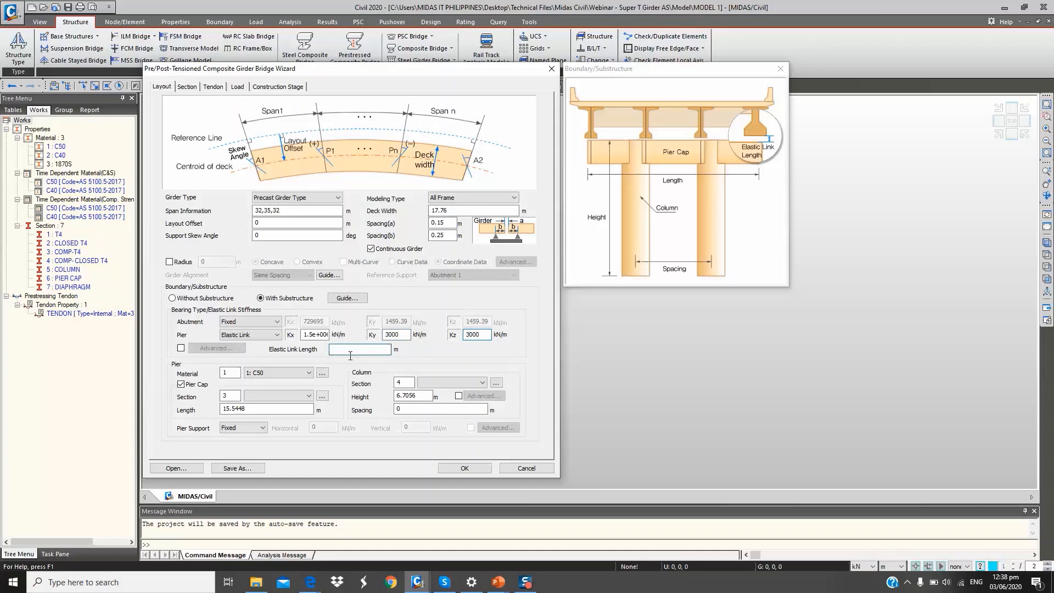
left_click_drag(361, 353, 318, 362)
type("0.3")
Assign the C40 material to the pier and give the pier cap the PIER CAP section with a length of 17.76 m
left_click(311, 373)
left_click(291, 387)
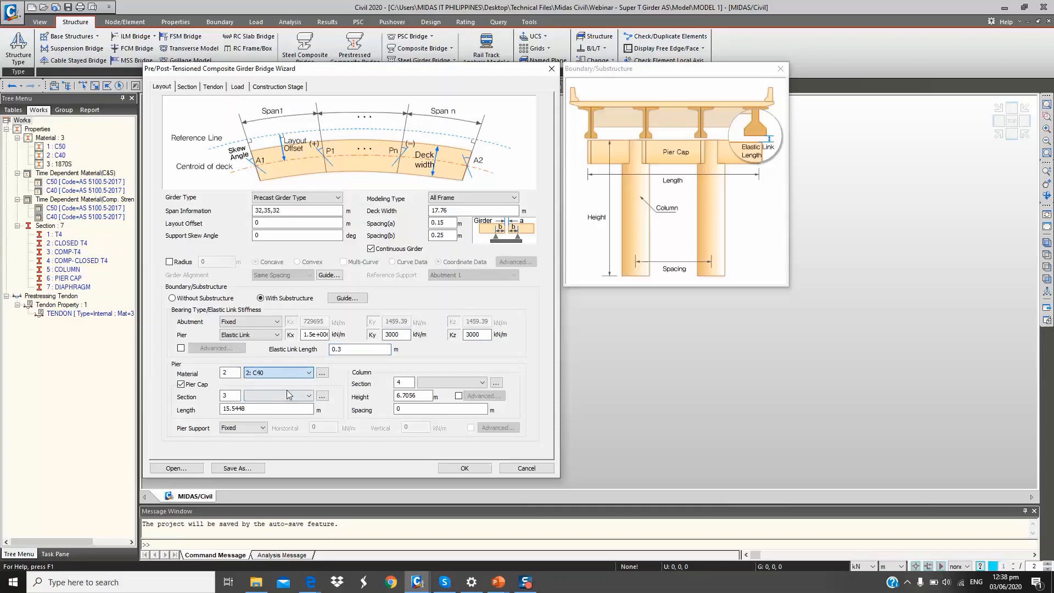
left_click(267, 396)
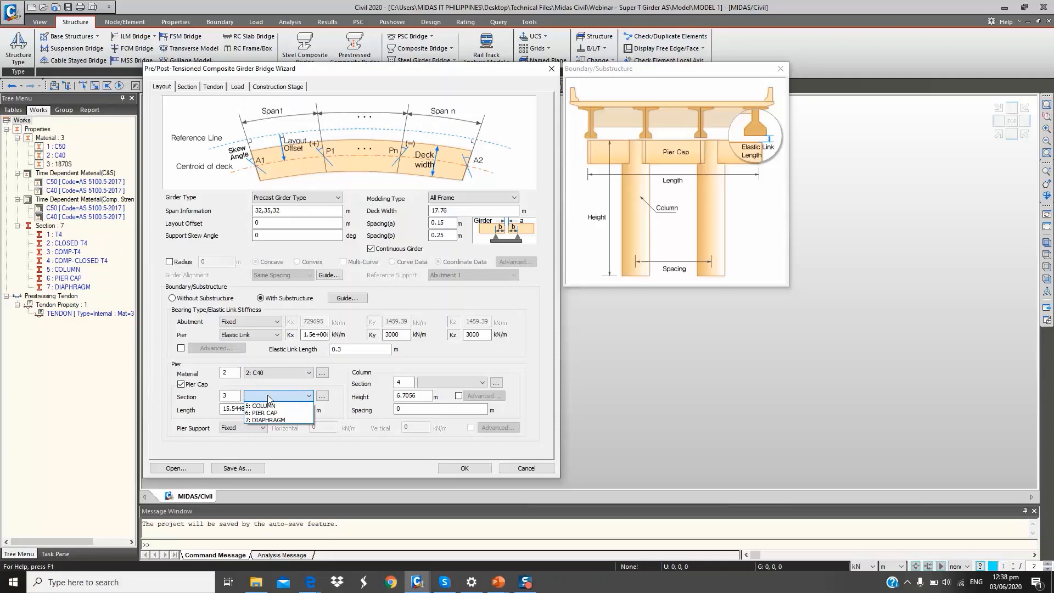
left_click(269, 412)
left_click_drag(269, 407, 220, 415)
type("17.76")
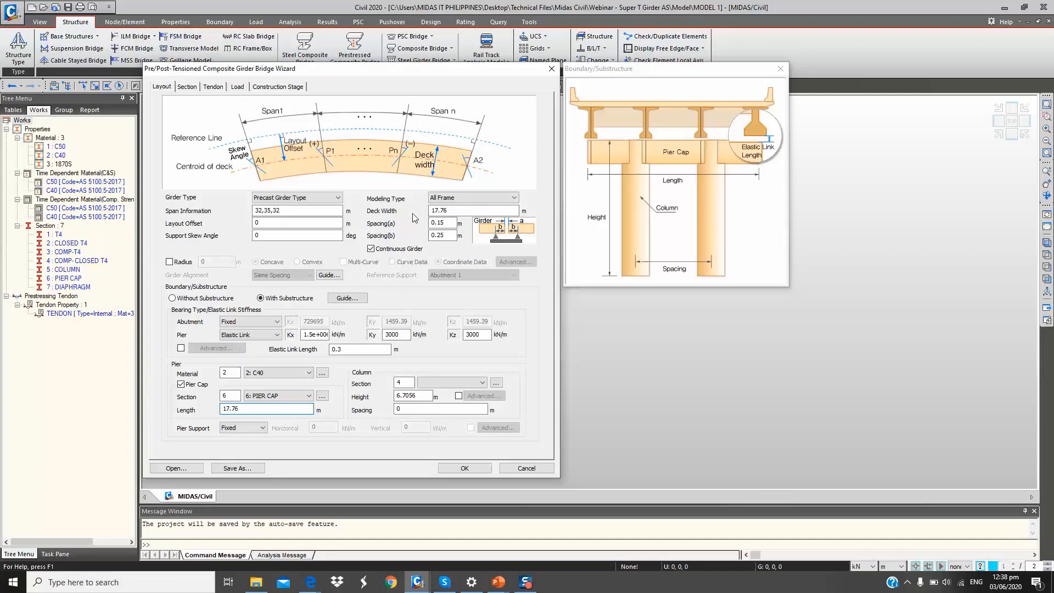
Assign the COLUMN section to the pier columns and set their height to 9 m
left_click(422, 386)
left_click(439, 399)
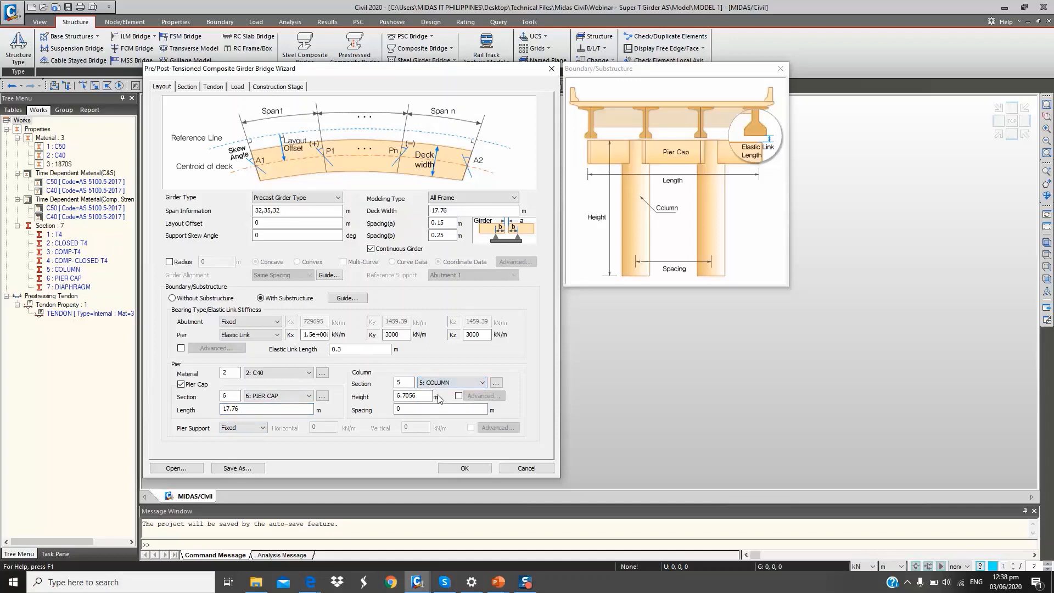
left_click_drag(424, 398, 391, 408)
type("9")
left_click(459, 396)
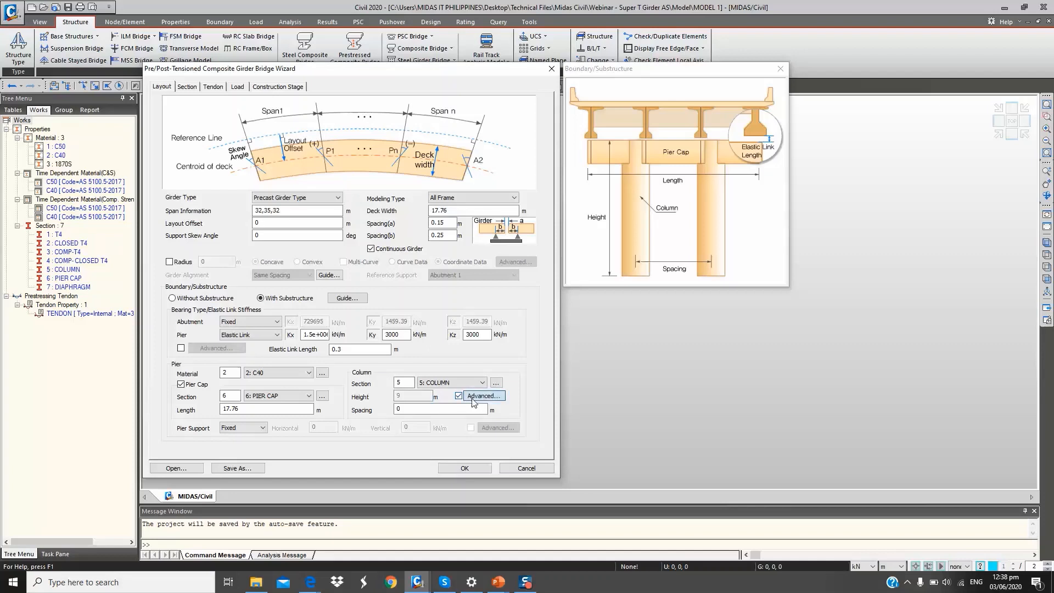
left_click(472, 396)
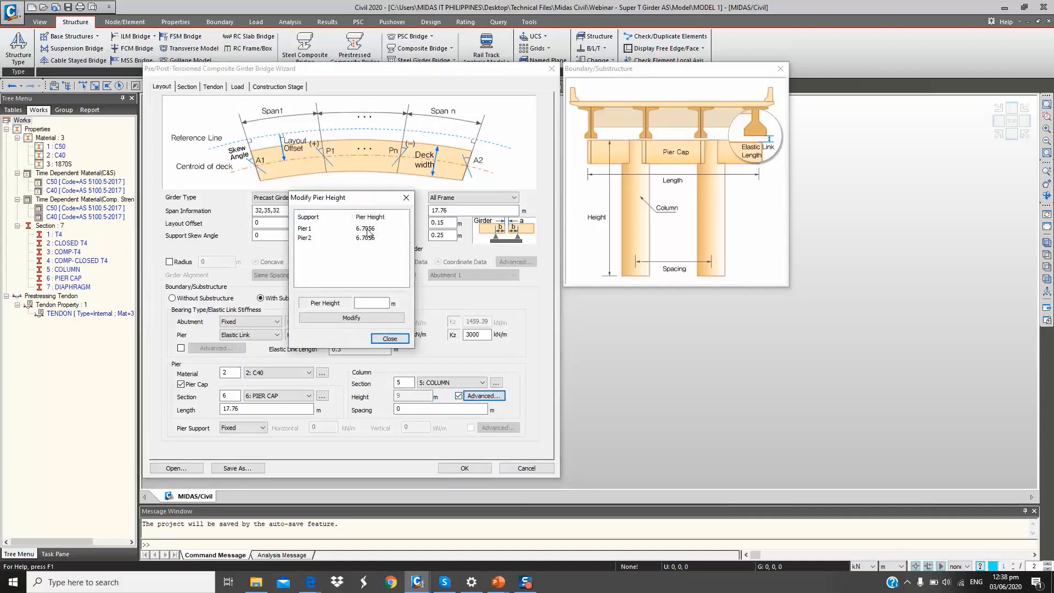
left_click(407, 197)
left_click(458, 396)
Set the pier column spacing to 12 m
double_click(398, 409)
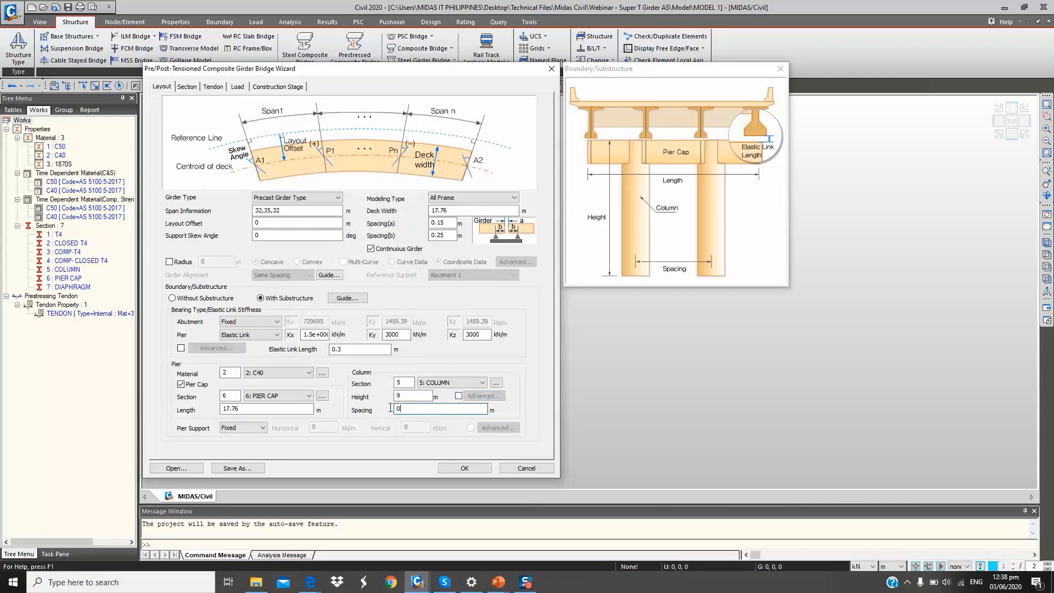
type("12")
In the wizard's section settings, set the deck thickness to 0.18 m and the deck material to C40
left_click(187, 88)
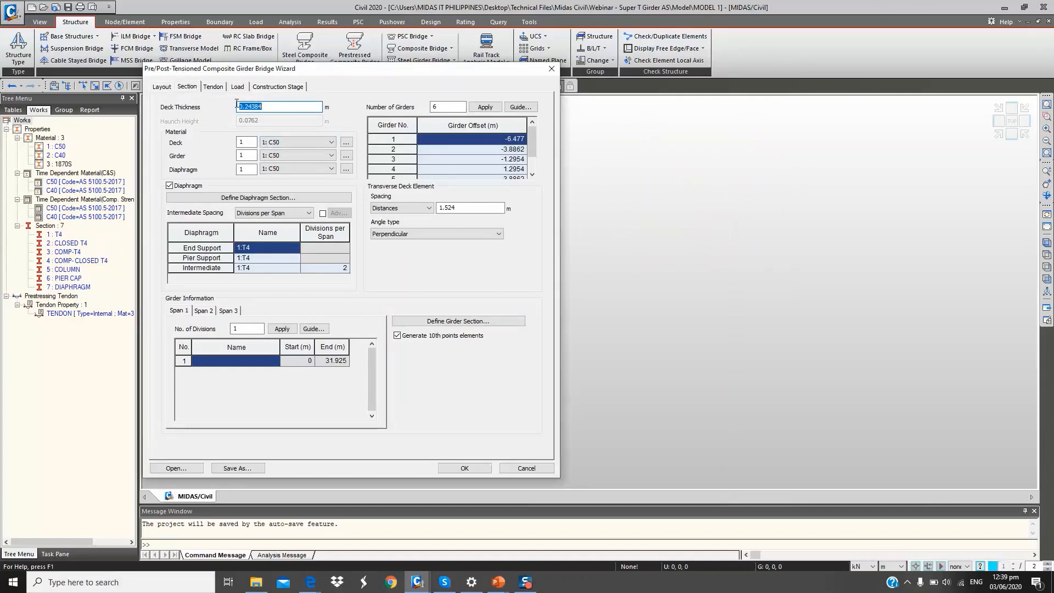
type("0.18")
left_click(285, 143)
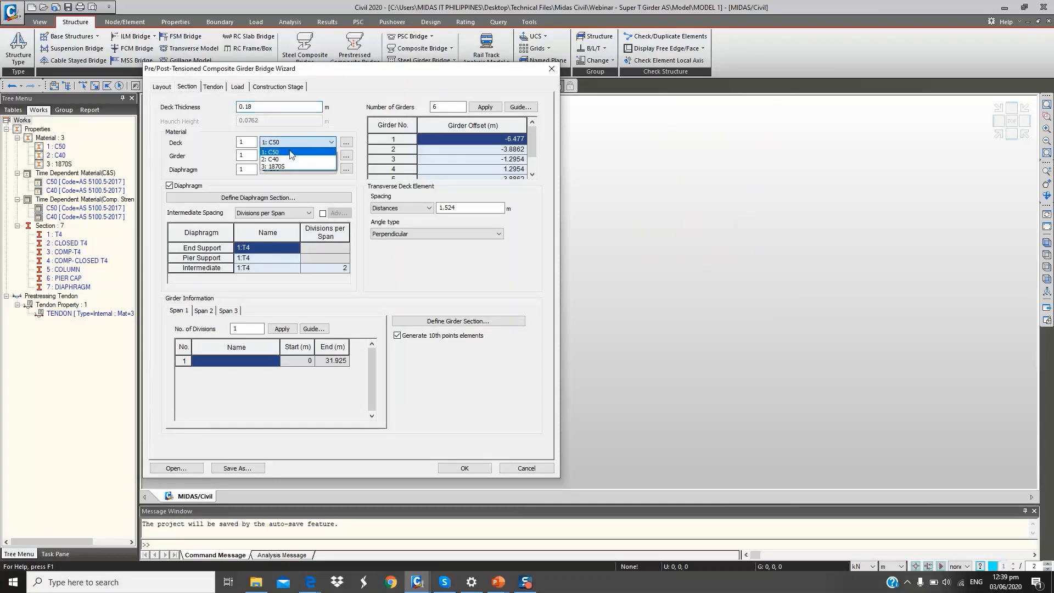
left_click(274, 158)
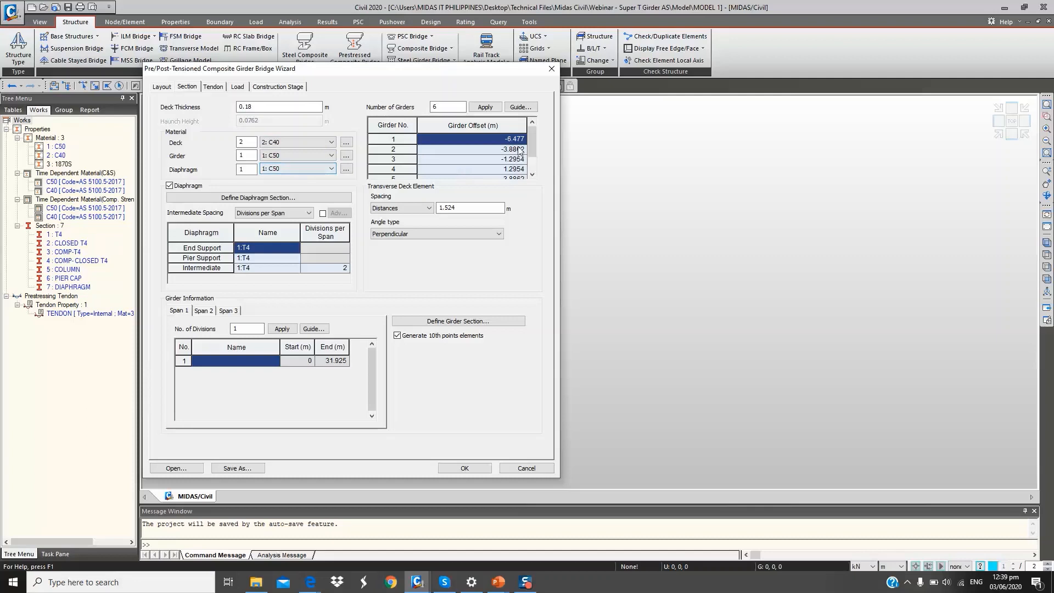
Show the transverse girder position guide and set the offsets of girders 1 to 3 to -7.4, -4.44 and -1.48 m
left_click(520, 107)
left_click_drag(699, 72, 737, 72)
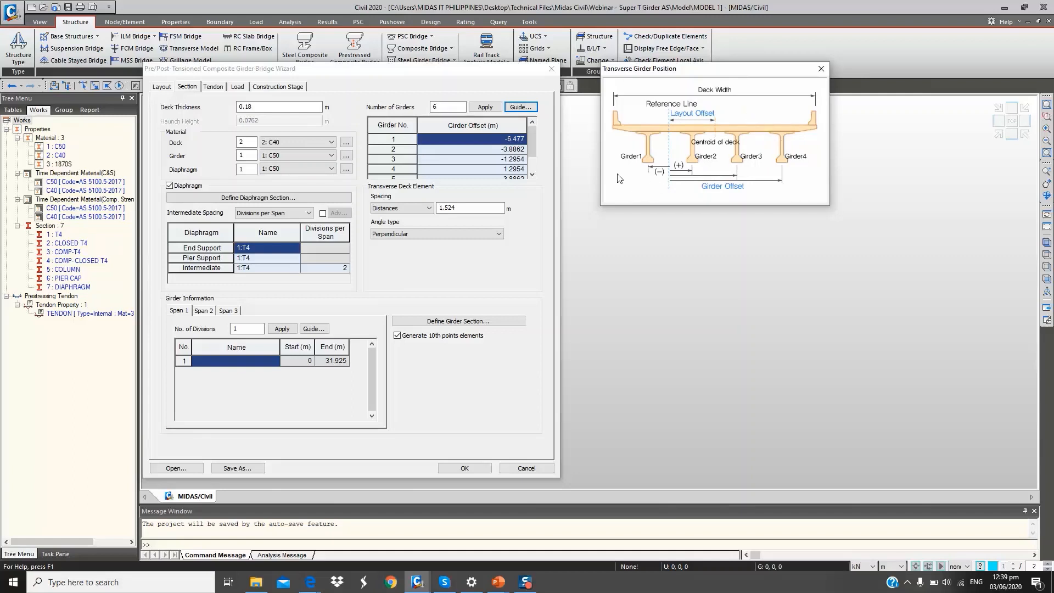
left_click(494, 138)
type("-7.4")
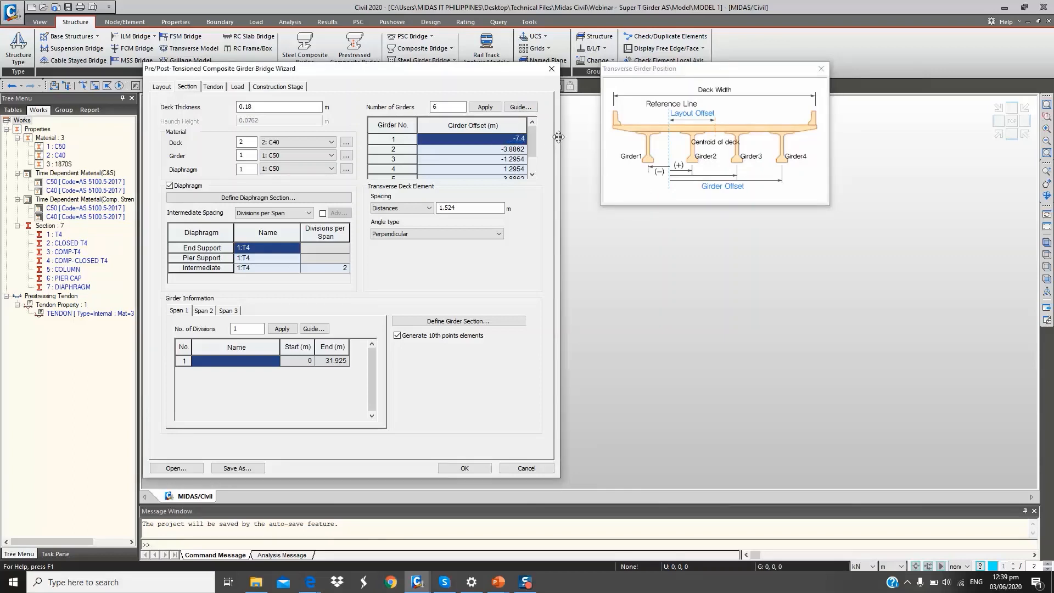
left_click(524, 149)
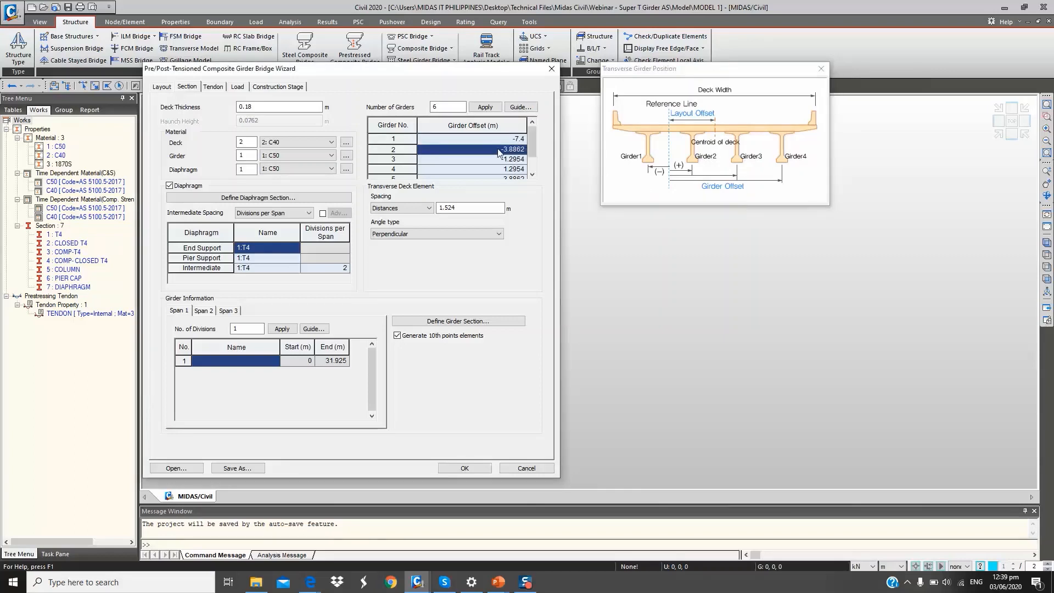
left_click_drag(502, 149, 539, 158)
left_click(516, 159)
left_click_drag(501, 159, 539, 165)
key("BackSpace")
type("-1.48")
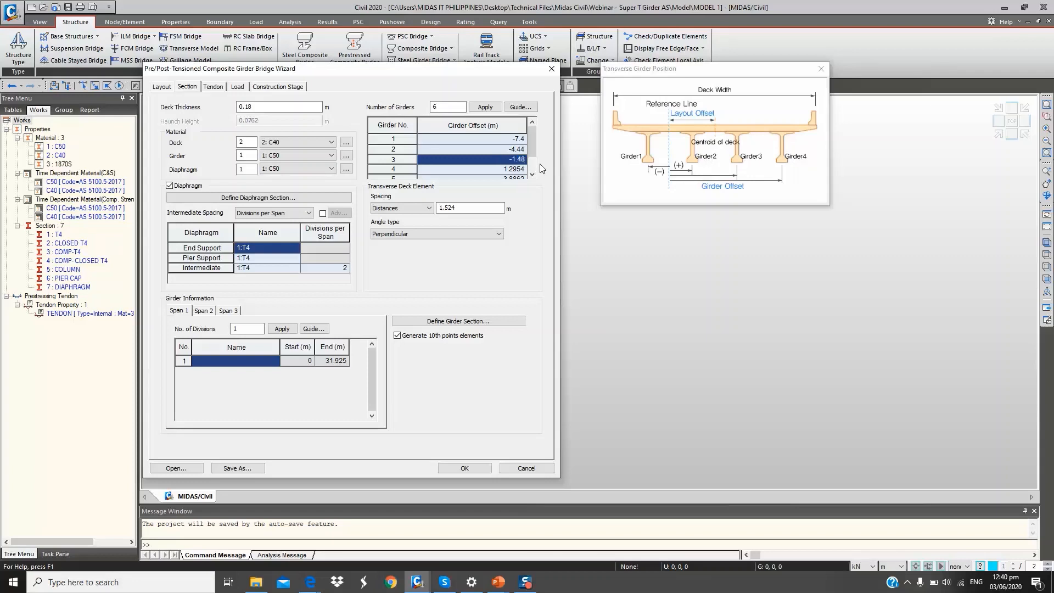
Set the offsets of girders 4, 5 and 6 to 1.48, 4.44 and 7.4 m
double_click(484, 172)
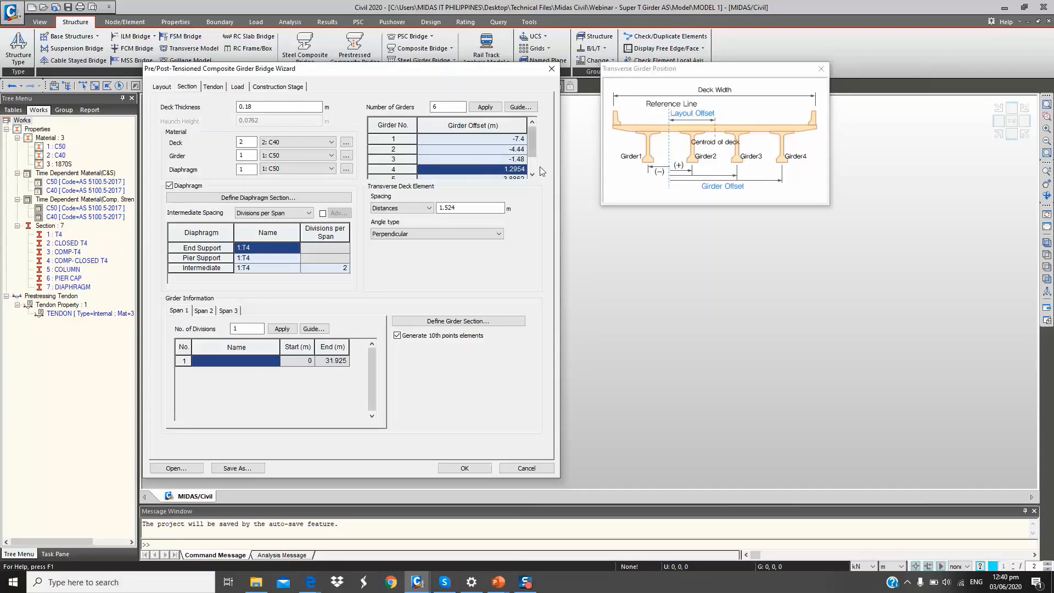
type("1.48")
left_click_drag(531, 151, 532, 170)
left_click(519, 158)
left_click(519, 158)
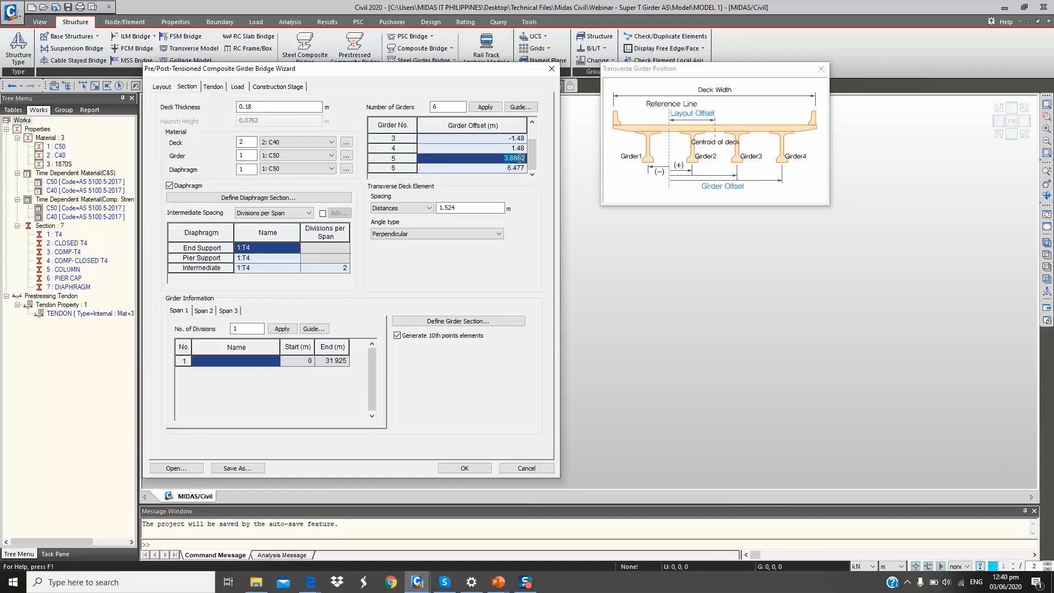
type("4.44")
left_click(519, 168)
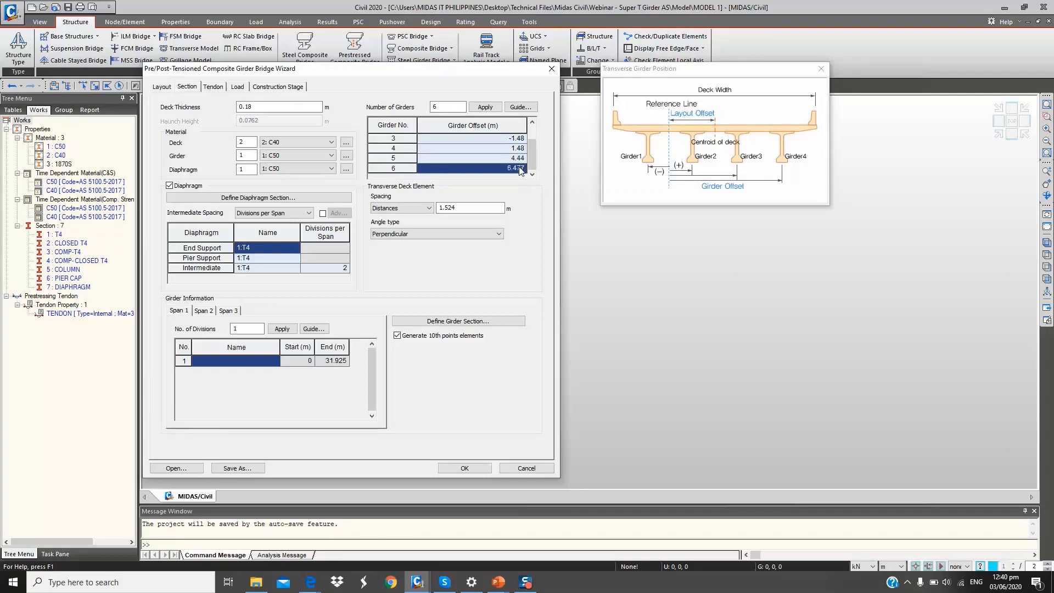
type("7.4")
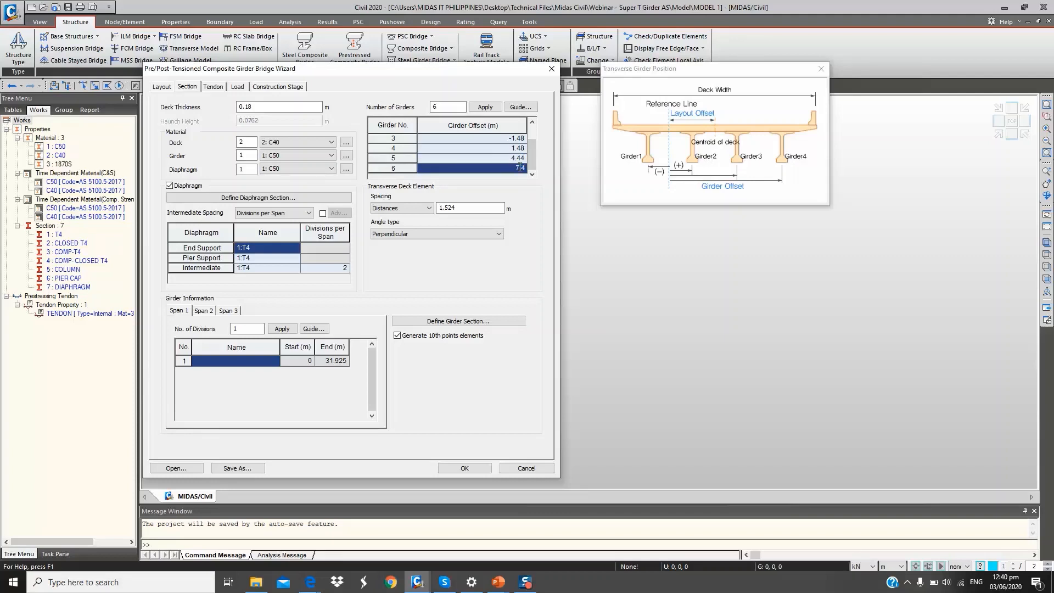
Enable advanced diaphragm modeling and exclude the end support, keeping the pier support and intermediate diaphragms
left_click(285, 199)
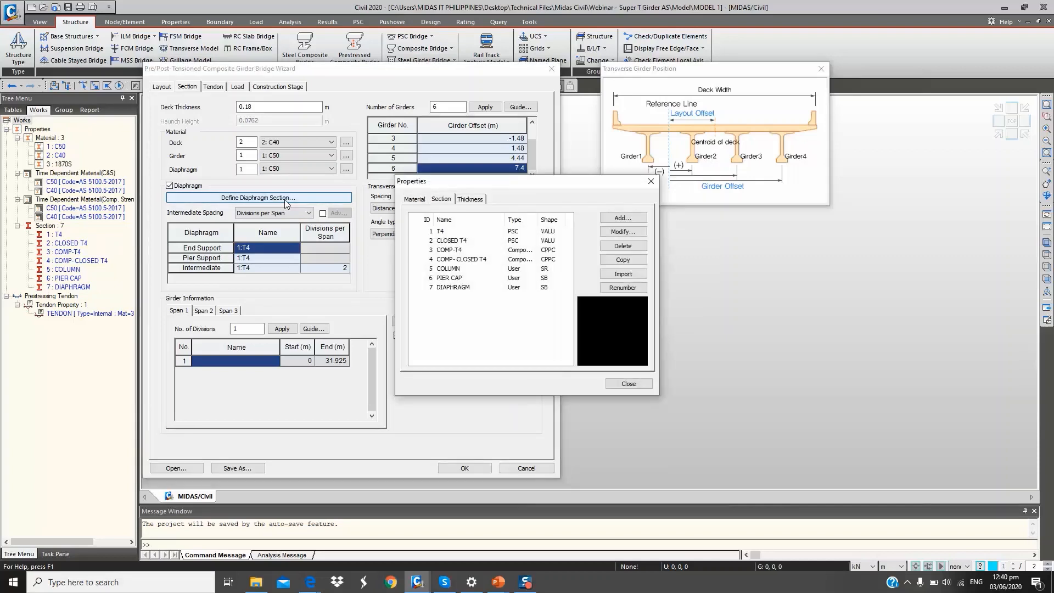
left_click(647, 186)
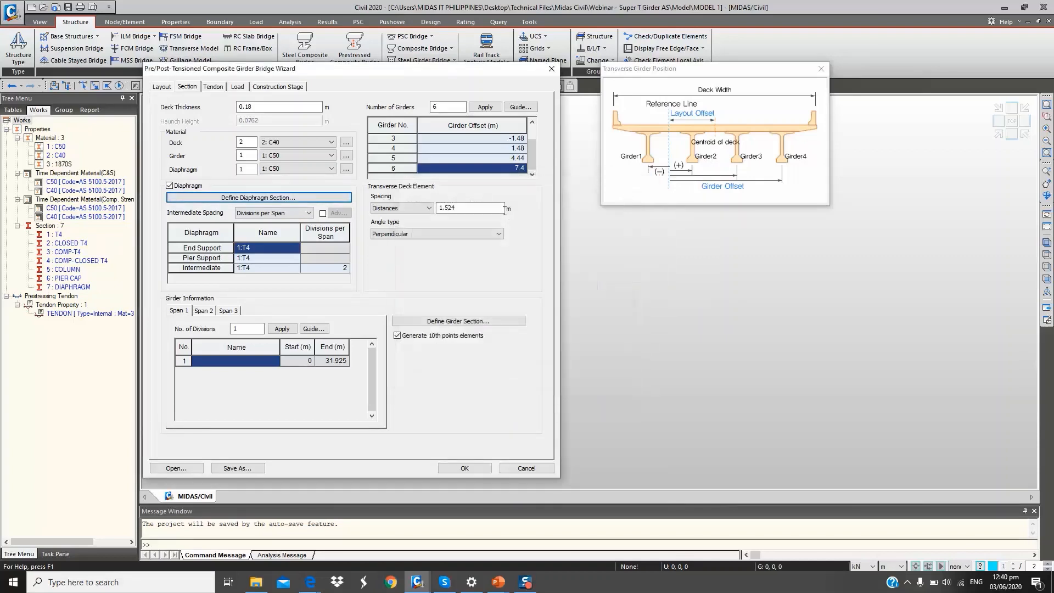
left_click(322, 213)
left_click(338, 213)
left_click_drag(337, 231, 517, 167)
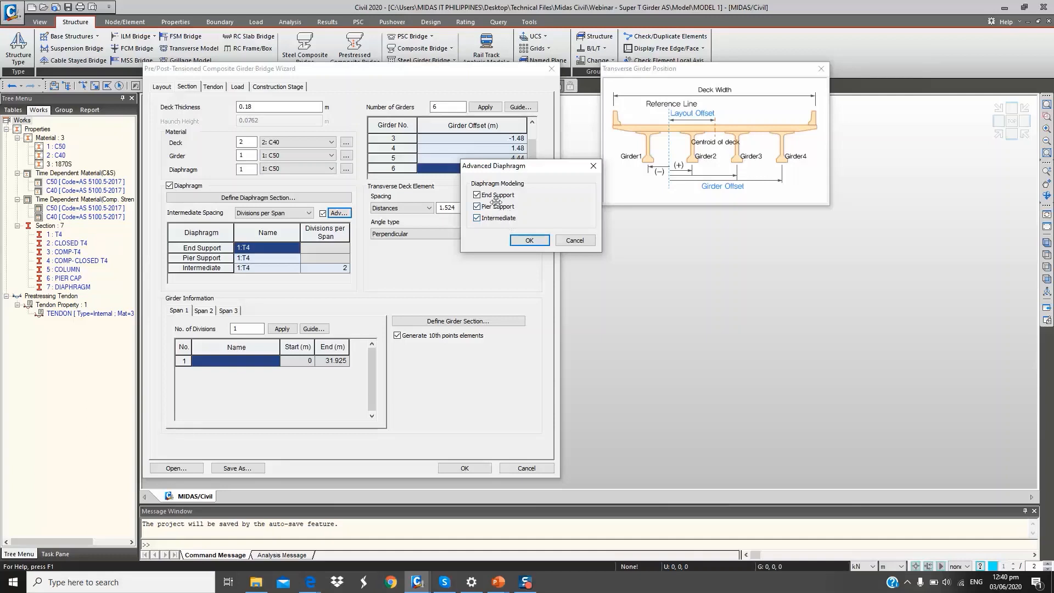
left_click(477, 195)
left_click(529, 240)
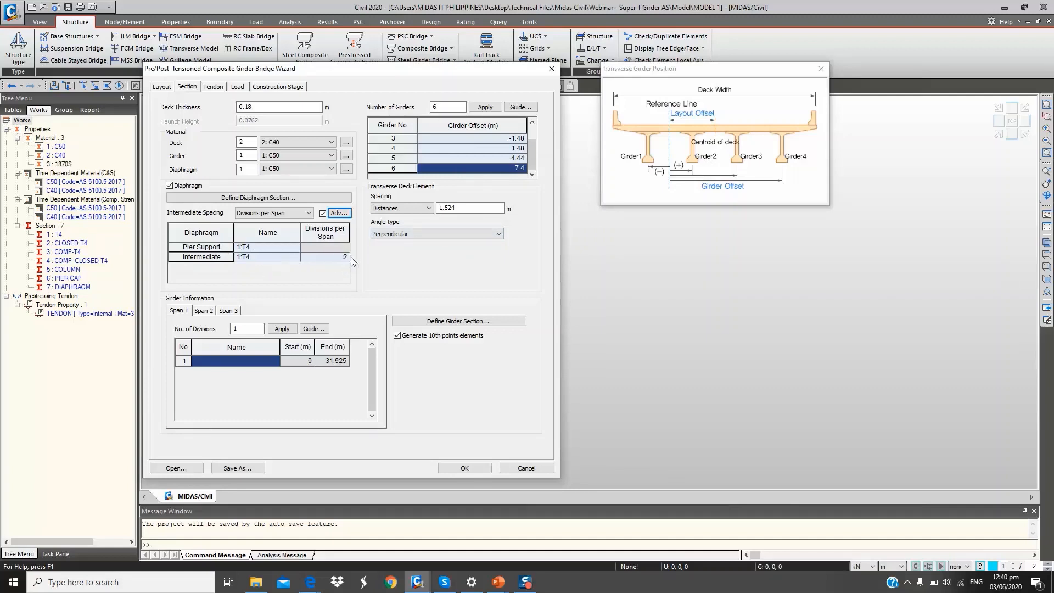
Set the transverse deck element spacing to 1 m and divide the span 1 girder into 2 divisions
double_click(438, 208)
double_click(233, 329)
type("2")
left_click(281, 328)
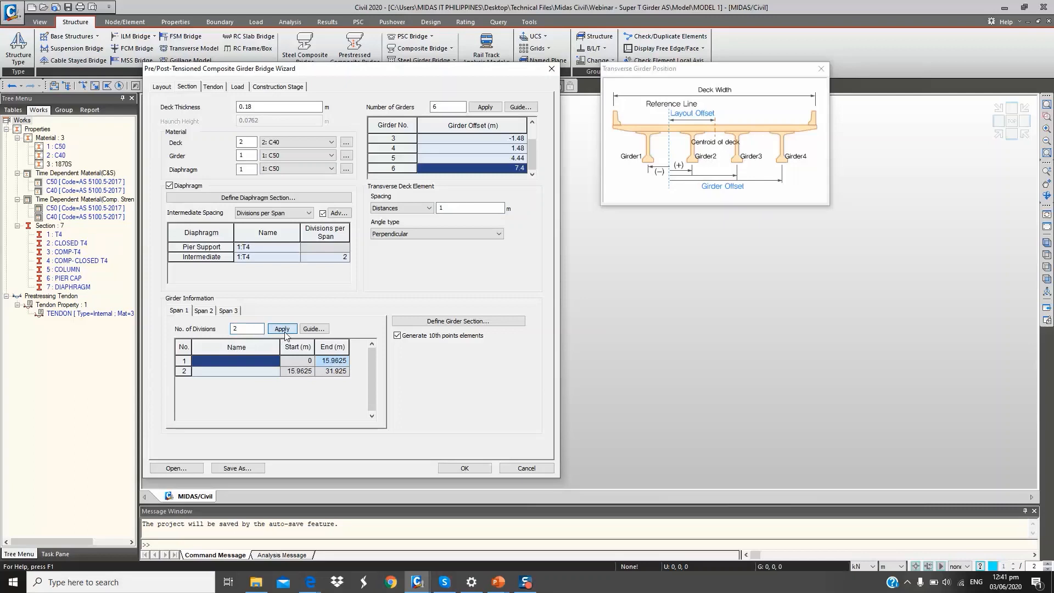
For span 1, assign COMP- CLOSED T4 to the first division ending at 2 m and COMP-T4 to the second division
left_click(275, 361)
left_click(275, 360)
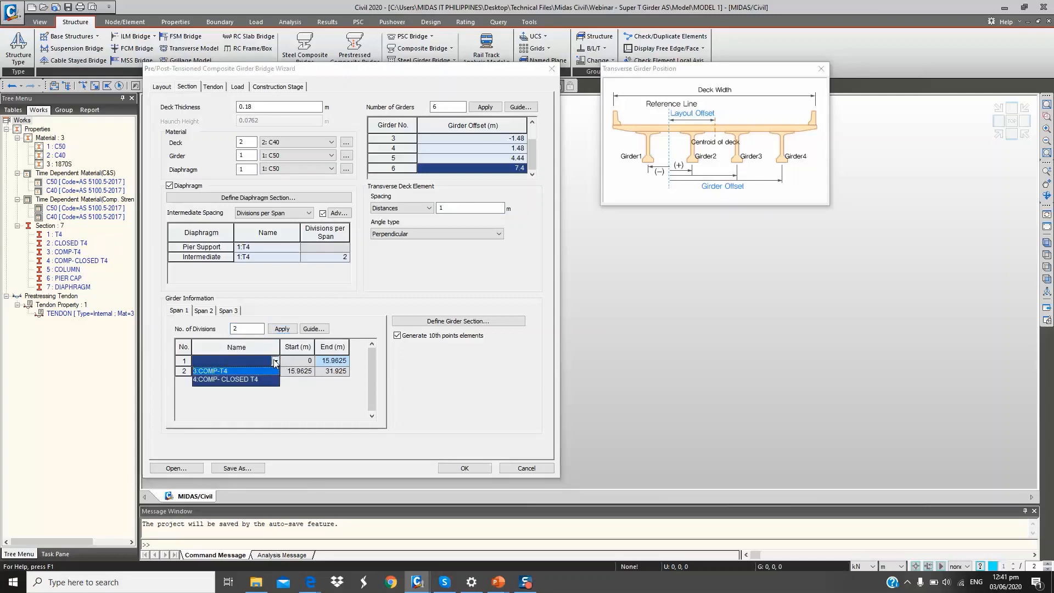
left_click(252, 378)
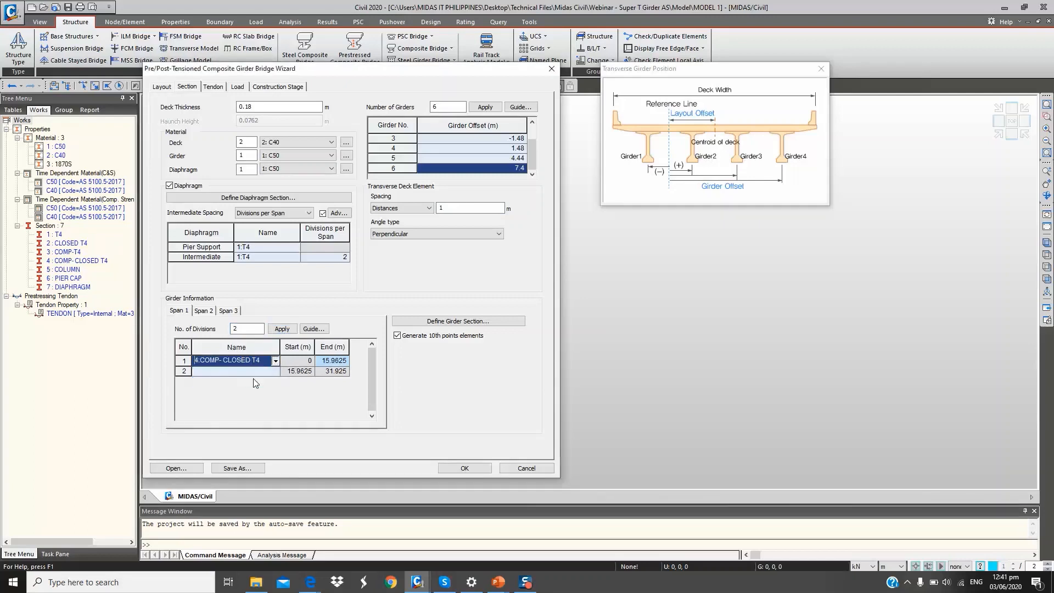
left_click(329, 361)
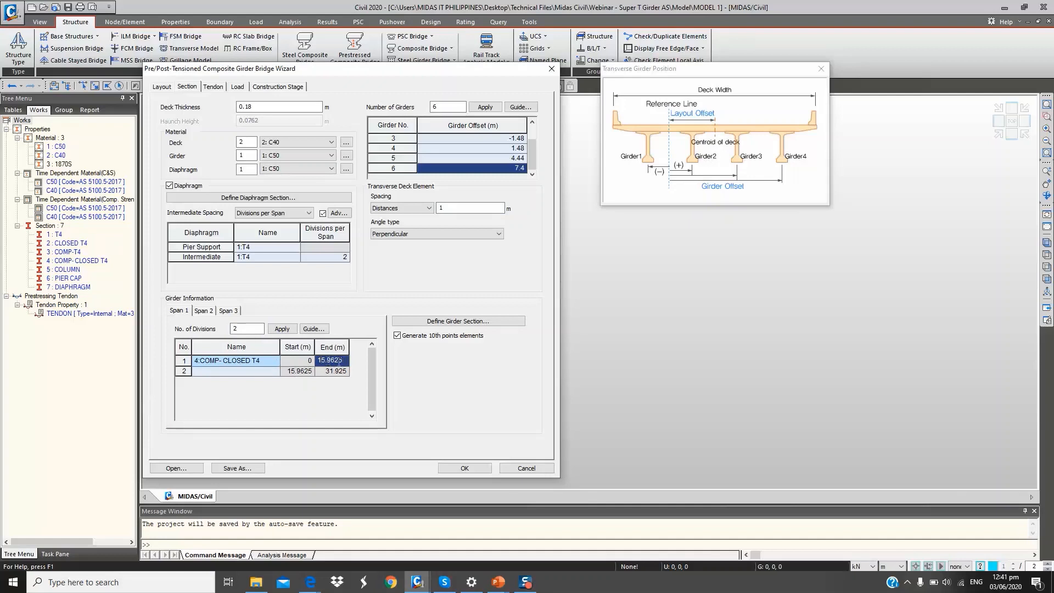
left_click(344, 360)
type("2")
left_click(260, 373)
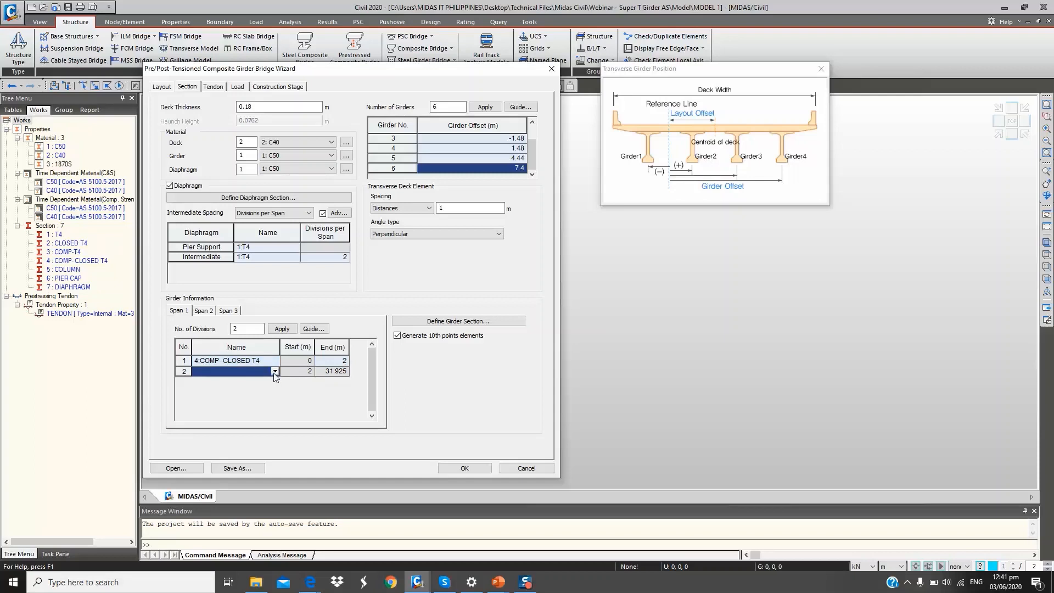
left_click(274, 372)
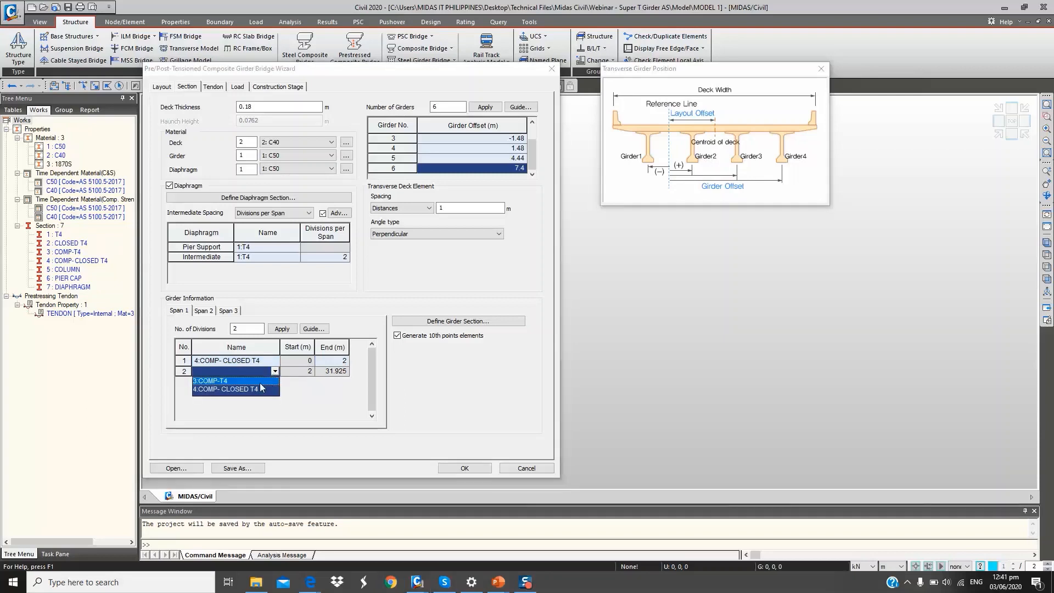
left_click(258, 382)
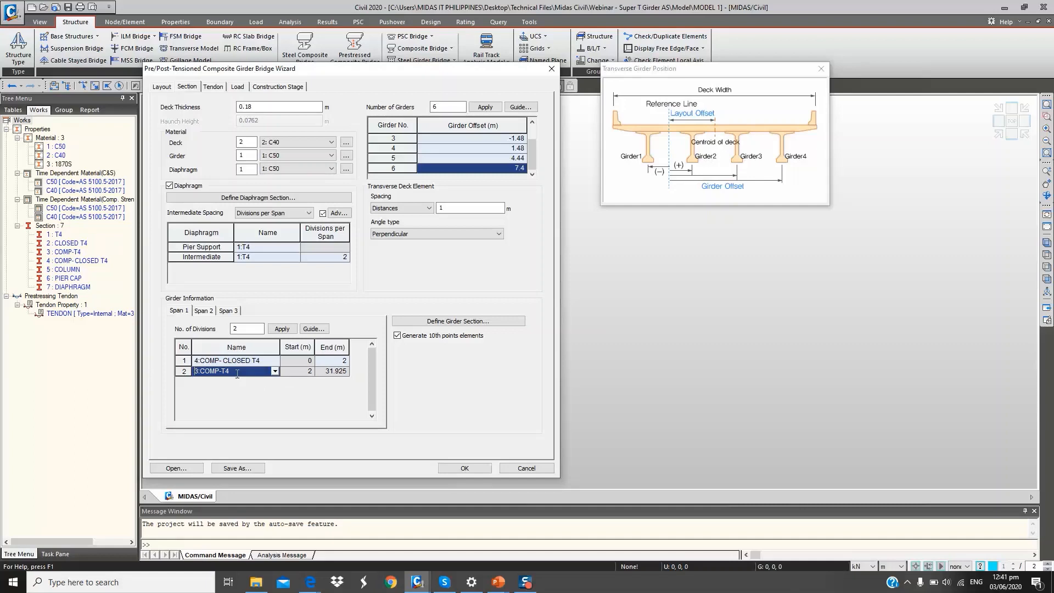
Assign the COMP-T4 section to the single girder division of span 2
left_click(212, 313)
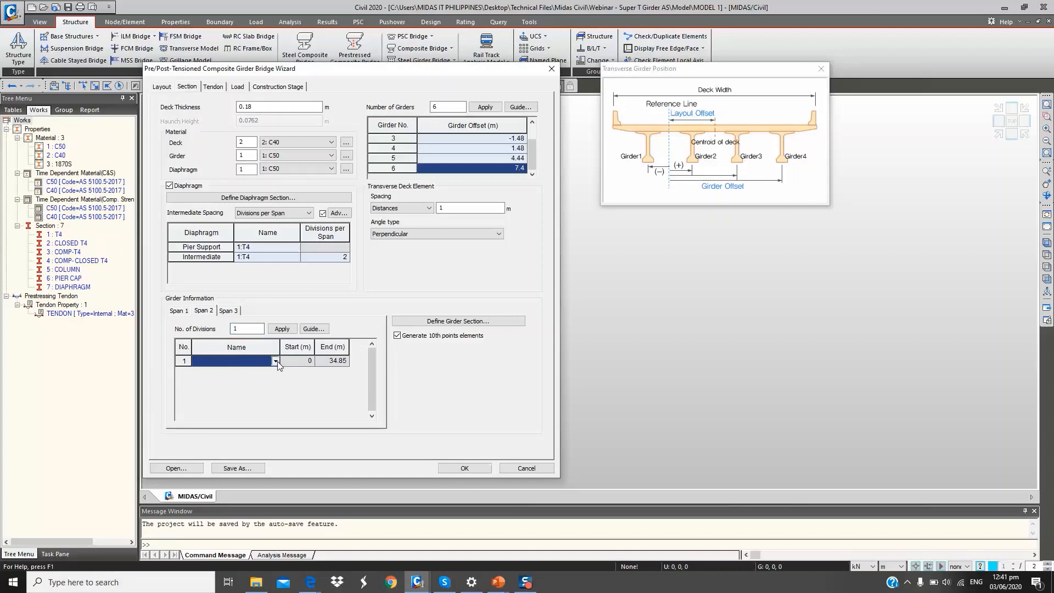
left_click(276, 361)
left_click(249, 371)
Divide the span 3 girder into 2 divisions with the first one ending at 29.925 m
left_click(228, 311)
left_click(281, 332)
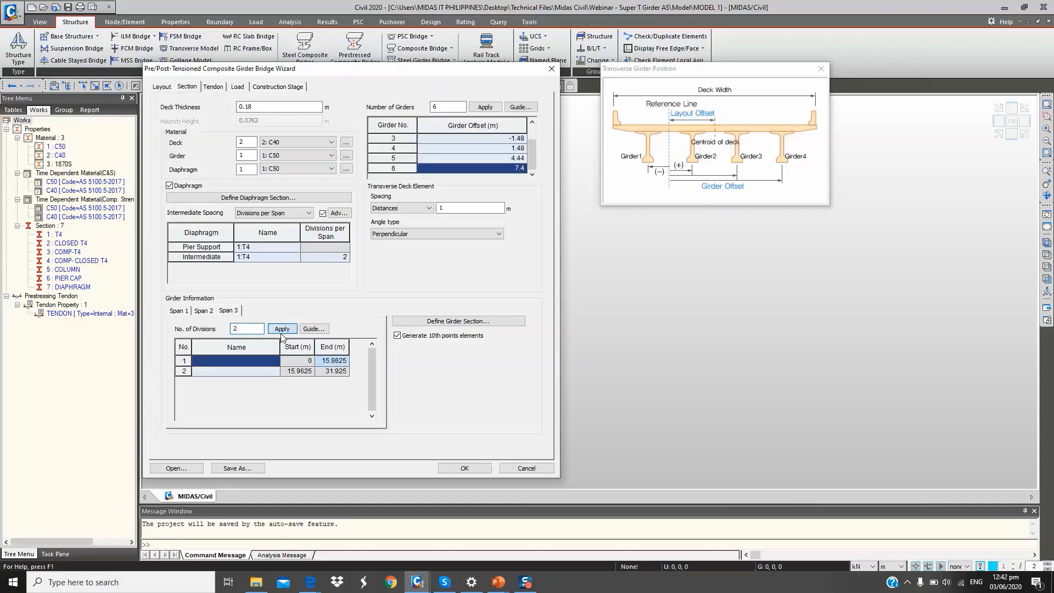
left_click(332, 362)
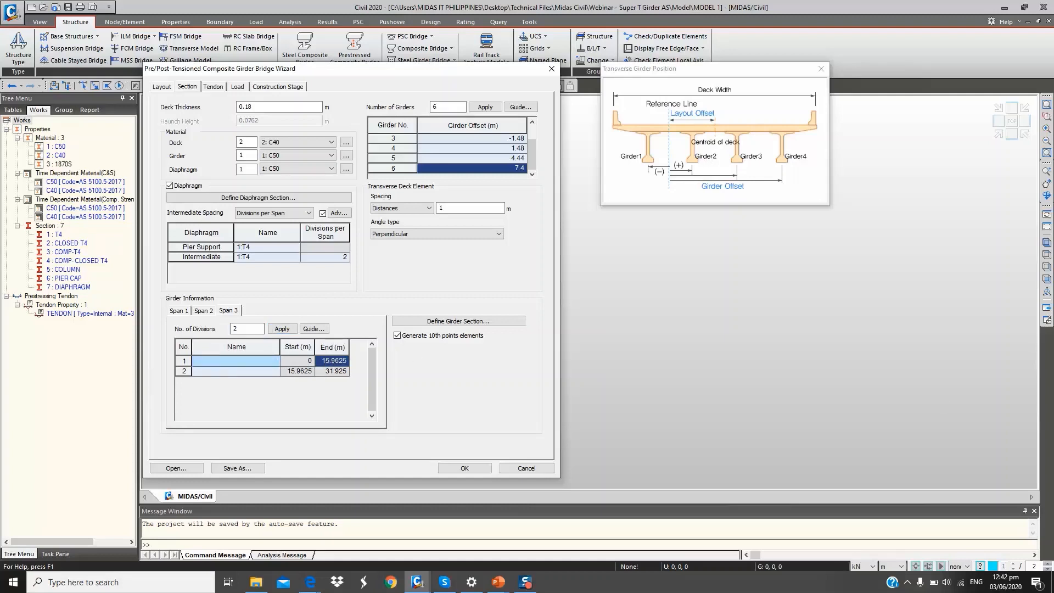
double_click(326, 360)
type("29")
key("Return")
type(".925")
For span 3, assign COMP-T4 to the first girder division and COMP- CLOSED T4 to the second
left_click(275, 360)
left_click(275, 361)
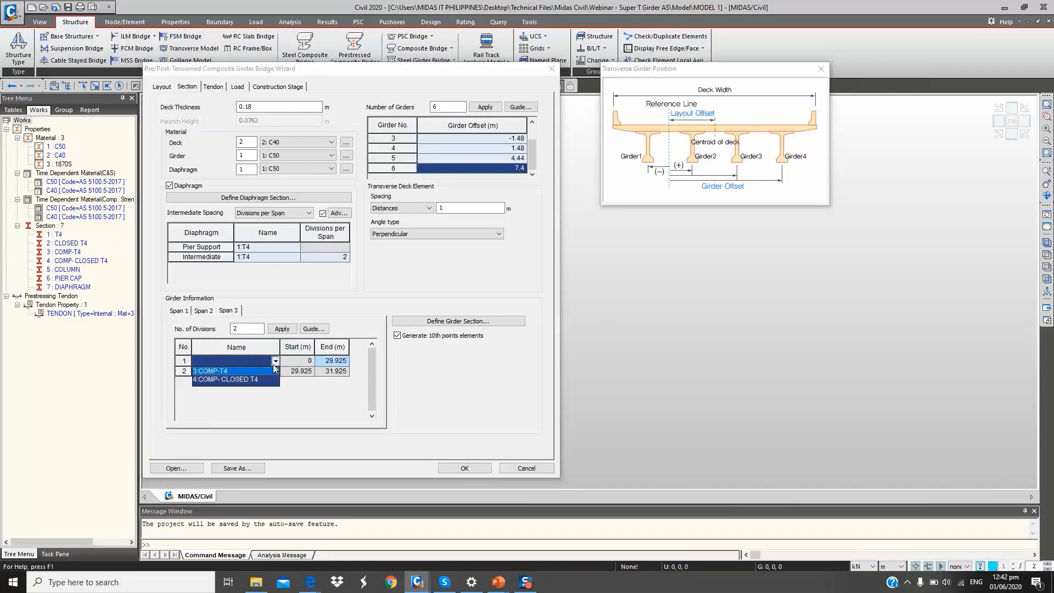
left_click(257, 373)
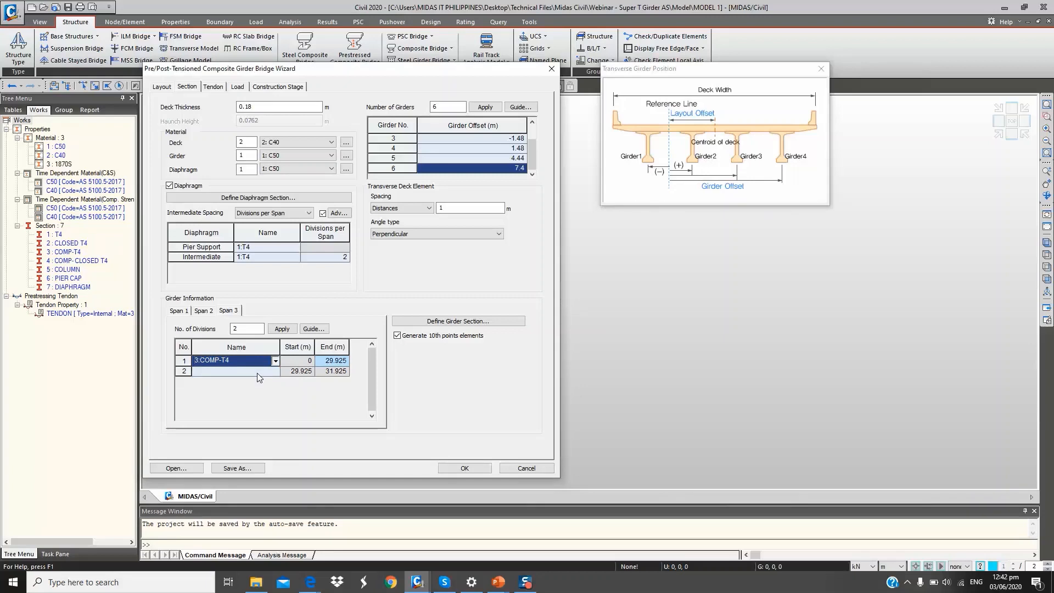
left_click(259, 372)
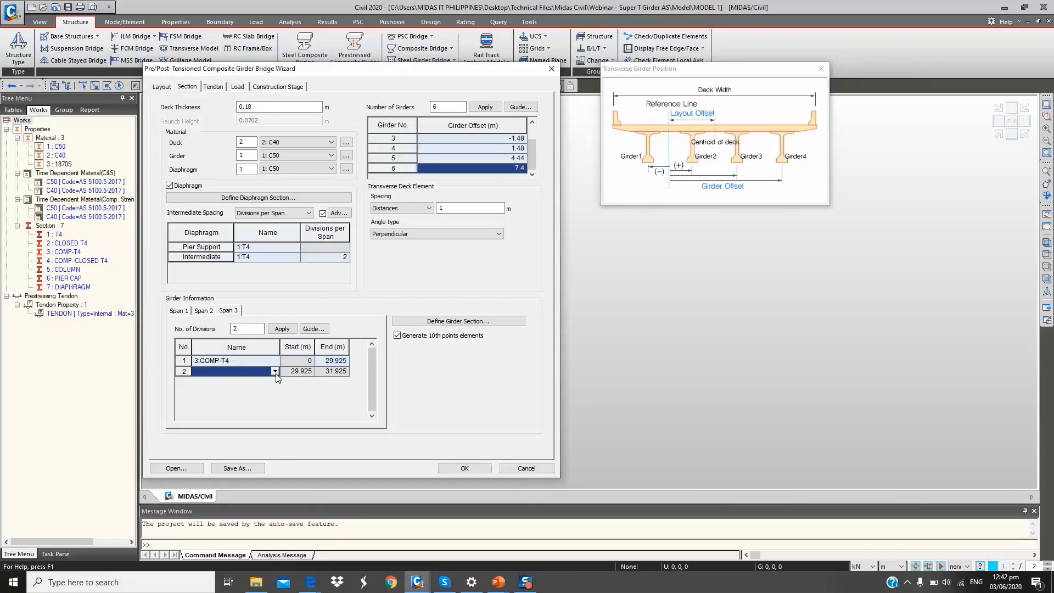
left_click(275, 372)
left_click(253, 392)
left_click(398, 336)
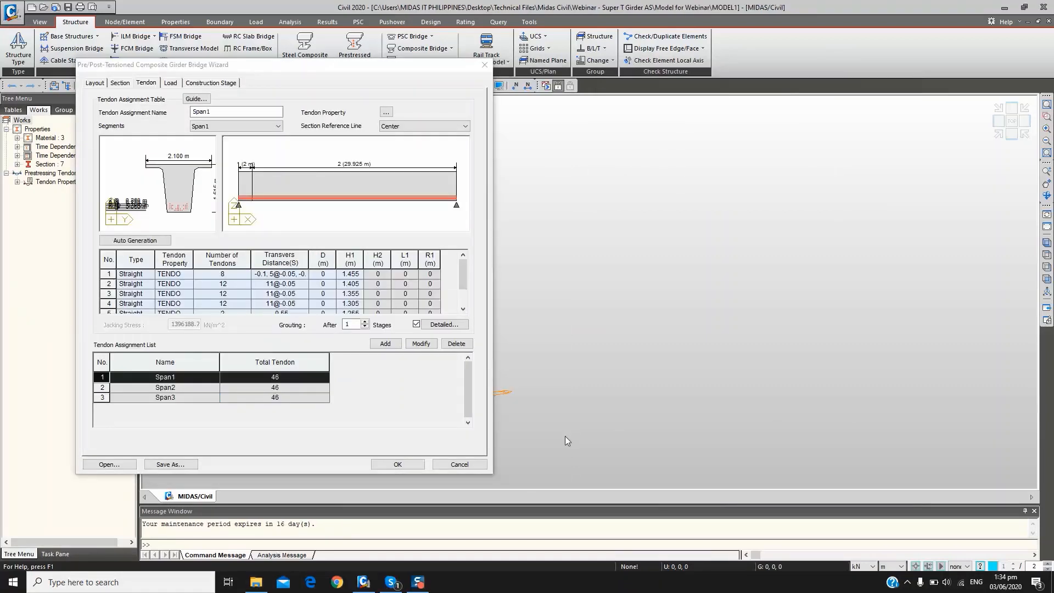
Consult the tendon guide's profile diagrams for the Harped1, Harped2 and Curved multi-span girder types, and close it
left_click(195, 99)
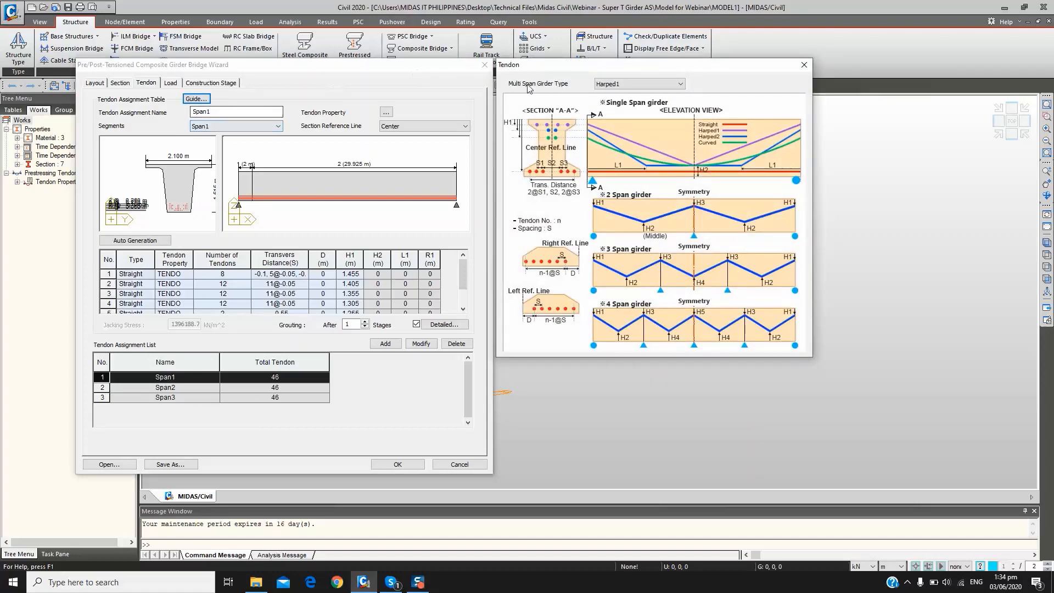
left_click(613, 85)
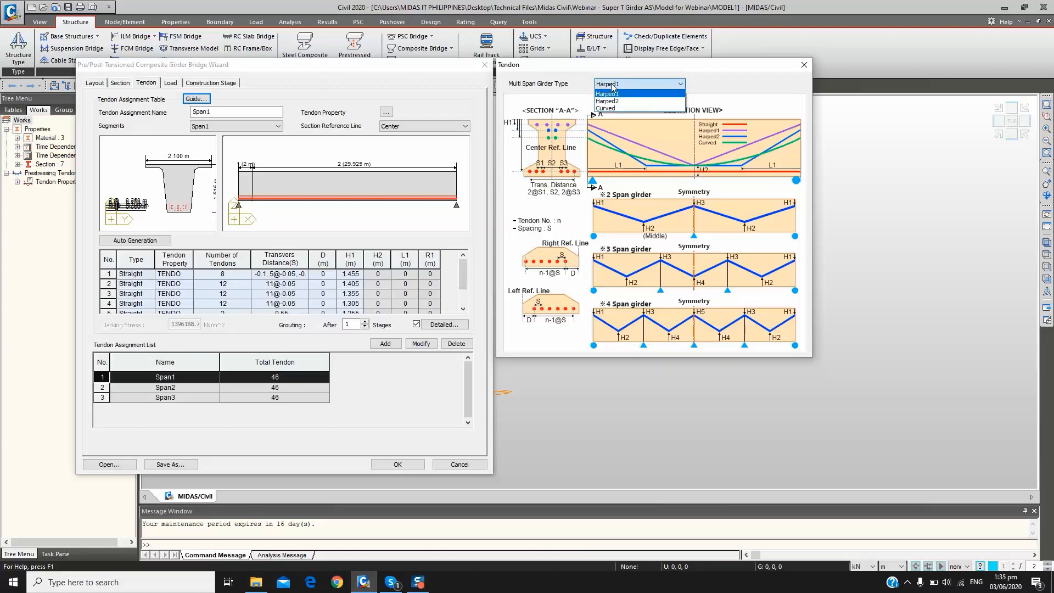
left_click(613, 93)
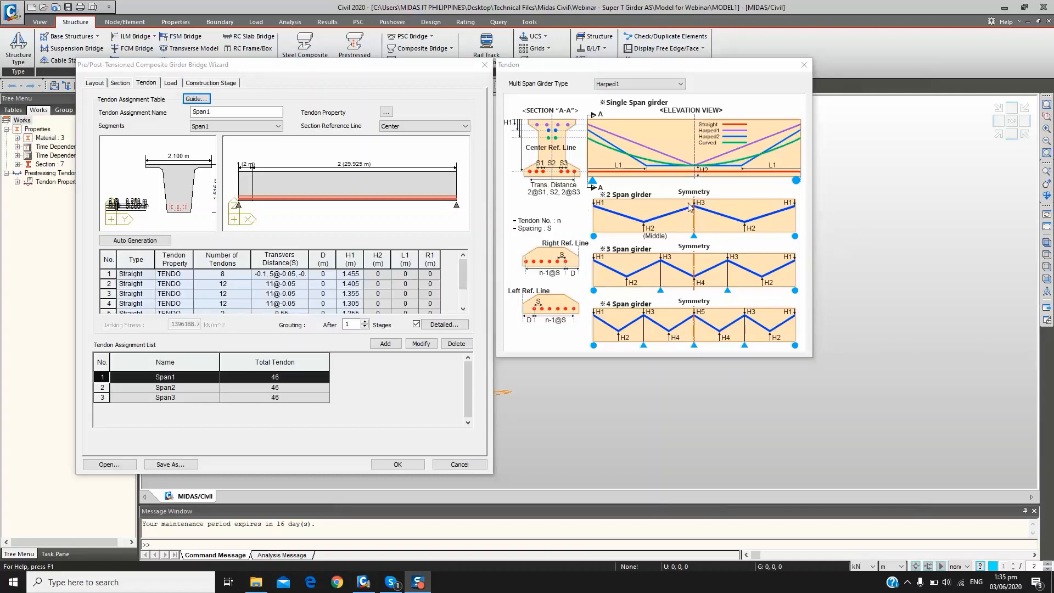
left_click(612, 90)
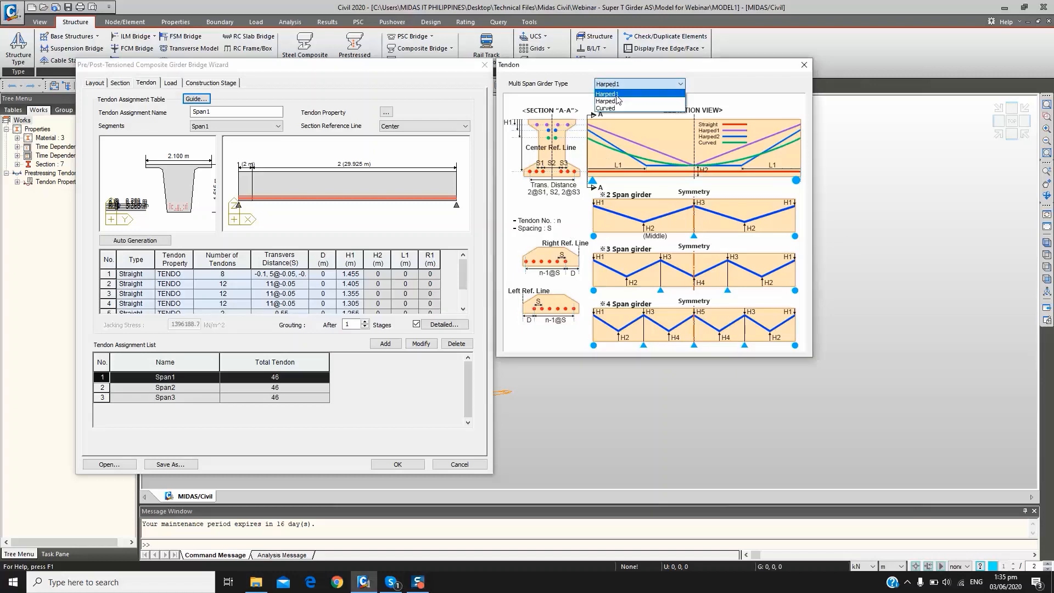
left_click(619, 105)
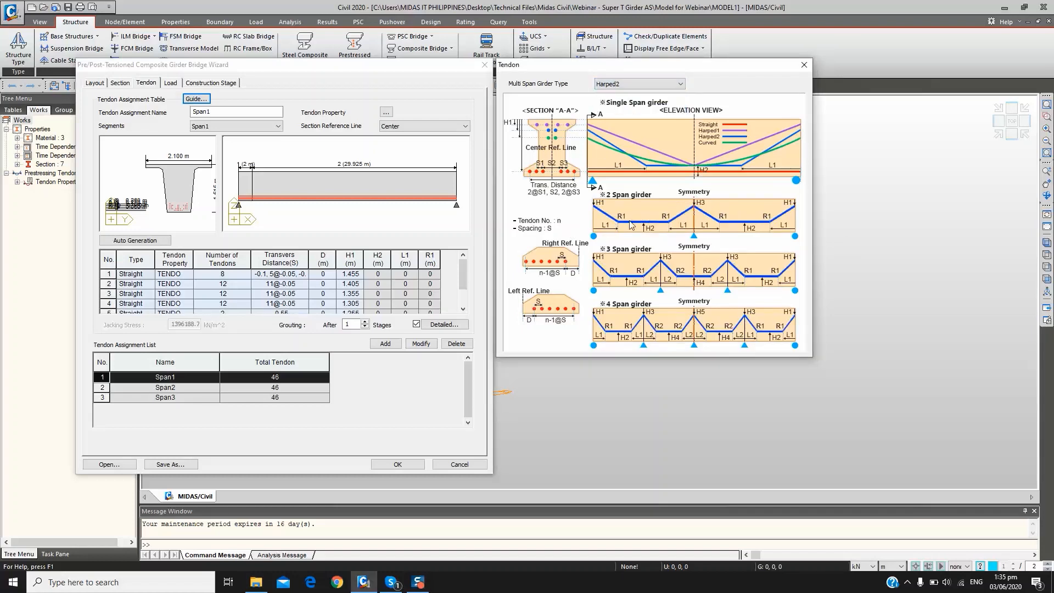
left_click(656, 86)
left_click(634, 109)
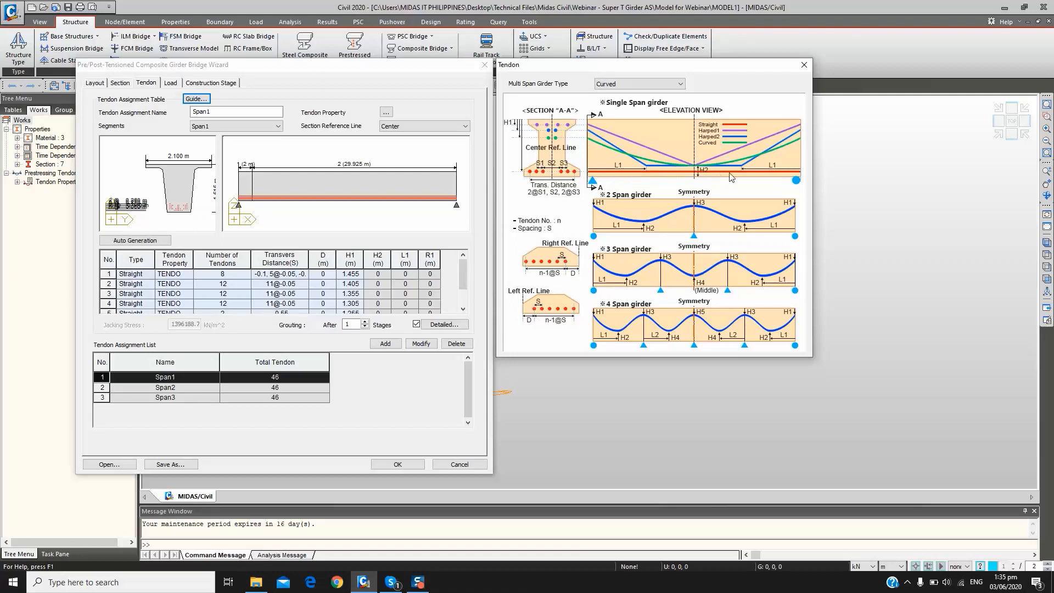
left_click(803, 65)
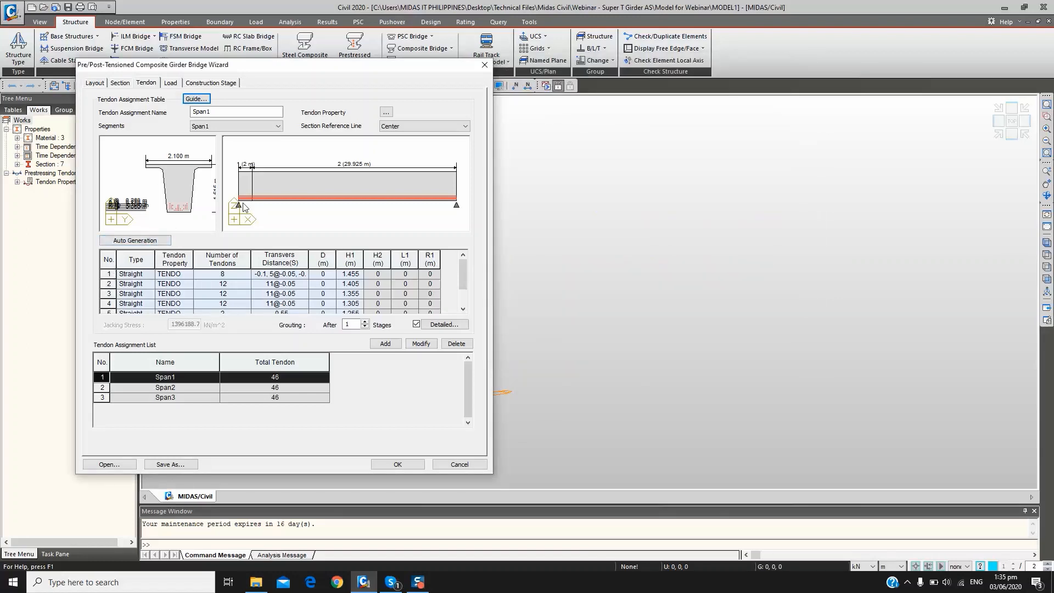
Try tendon auto-generation settings with code AS, type AS-Super-T_RMS_2019 and name T4, and cancel them
left_click(147, 244)
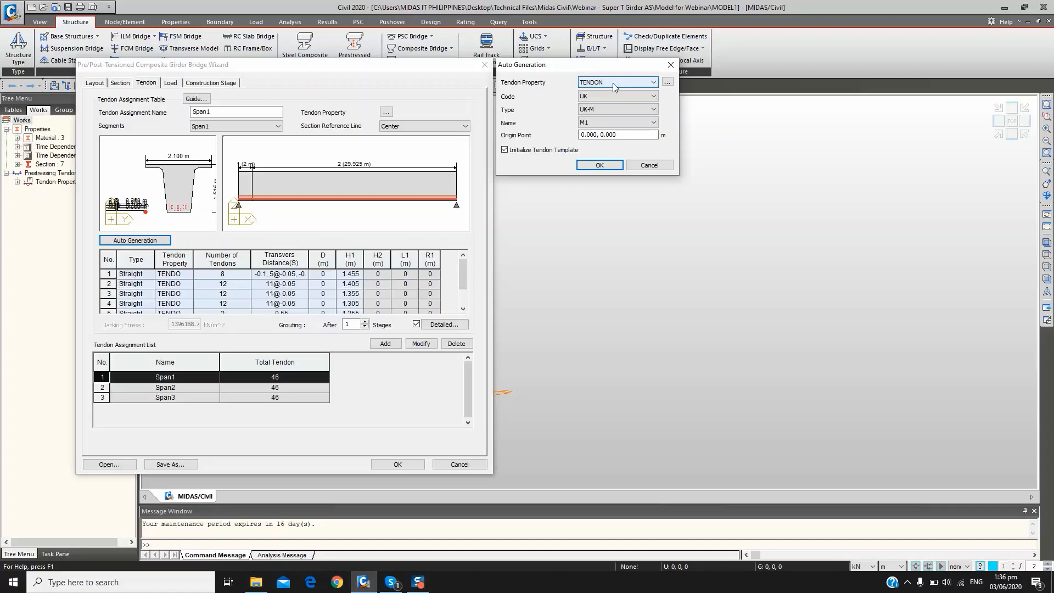
left_click(606, 96)
left_click(598, 127)
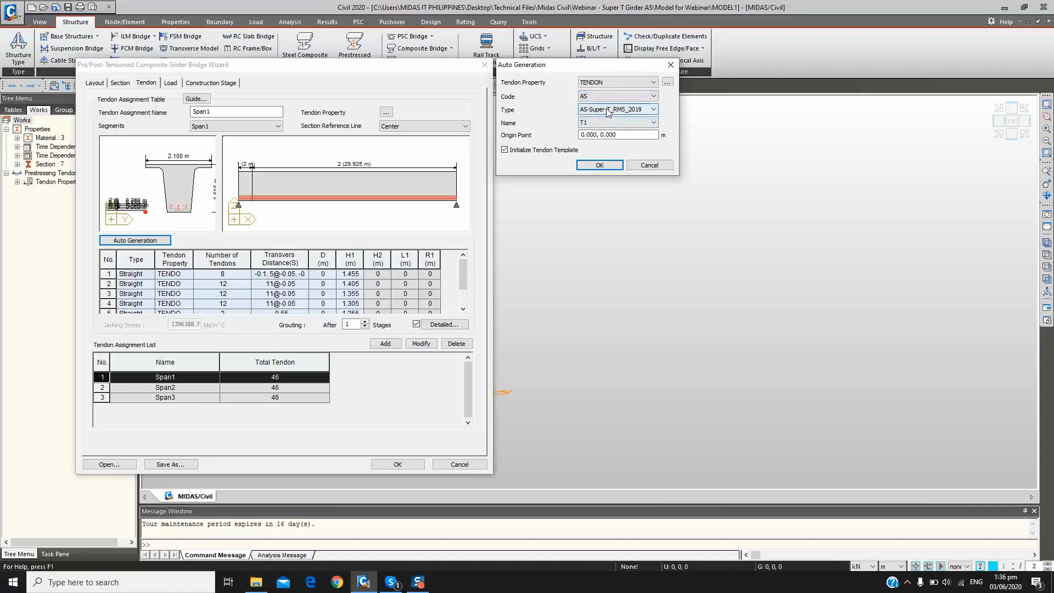
left_click(651, 122)
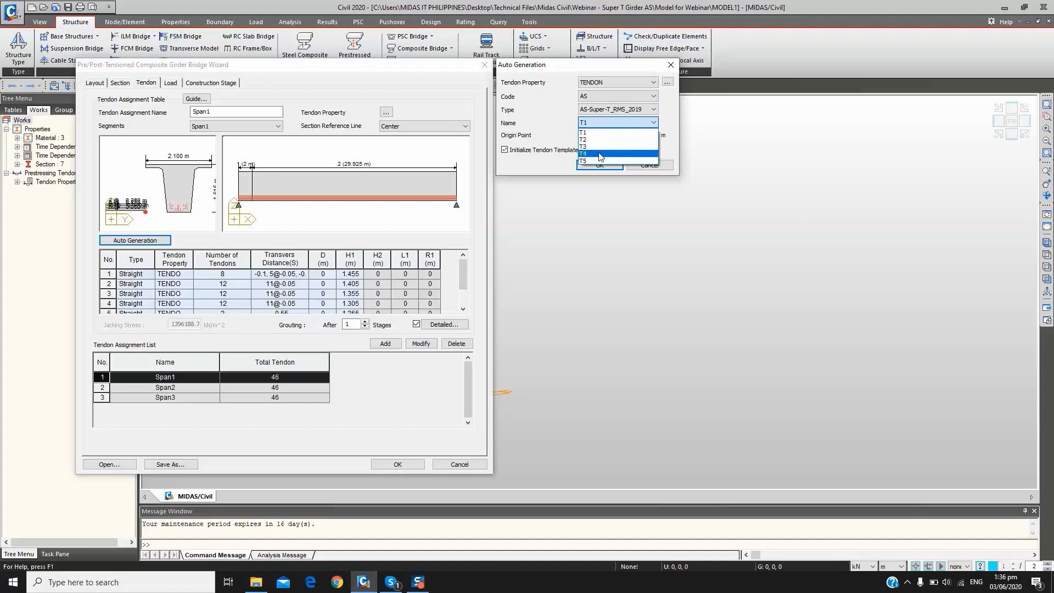
left_click(602, 153)
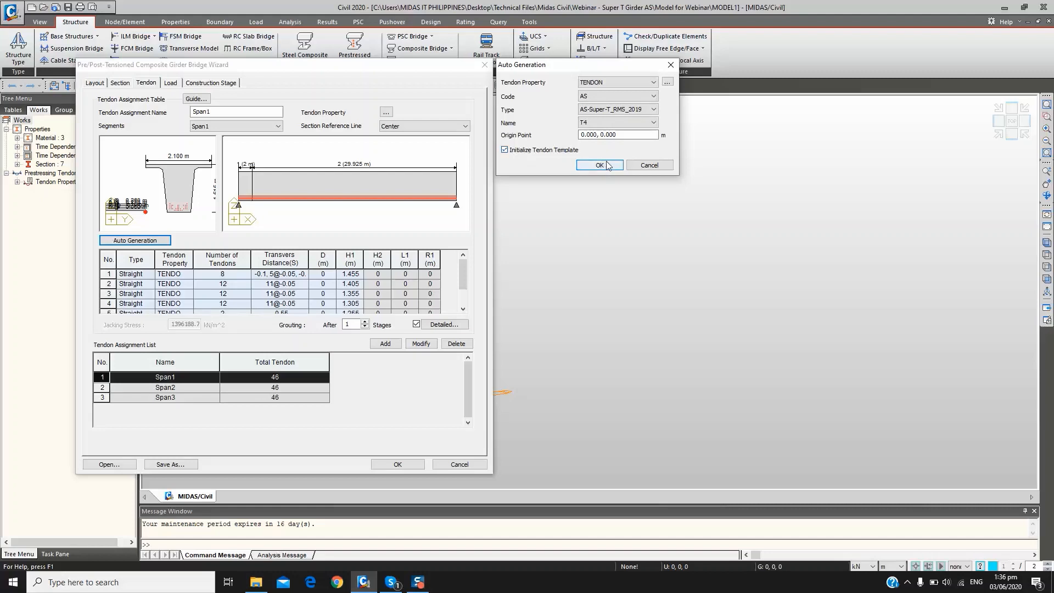
left_click(646, 165)
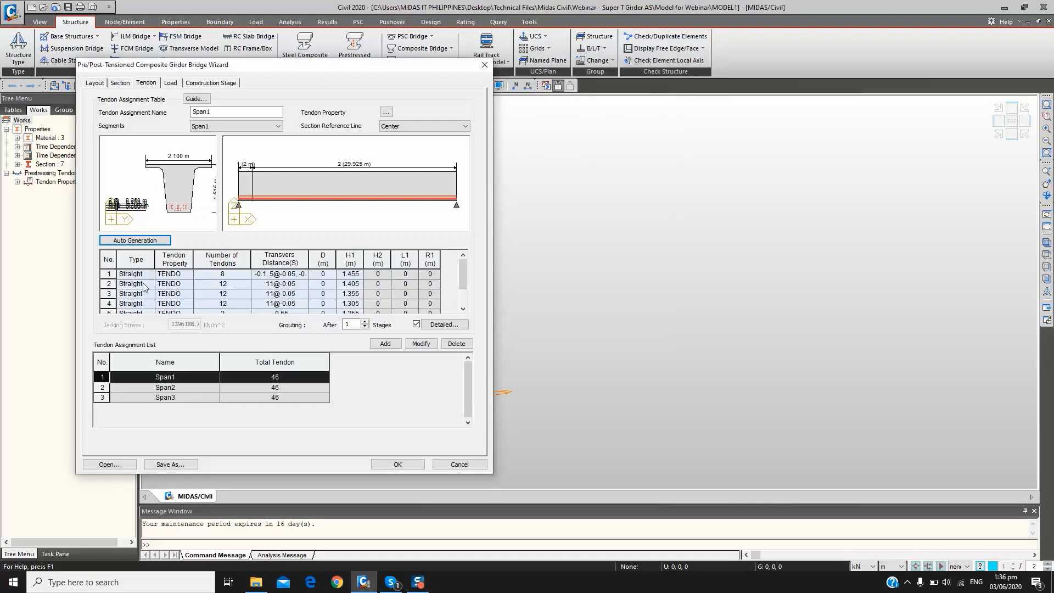
Look over the Span1 tendon rows and inspect the strand layout in the detailed tendon settings
left_click(127, 274)
left_click_drag(127, 274, 132, 303)
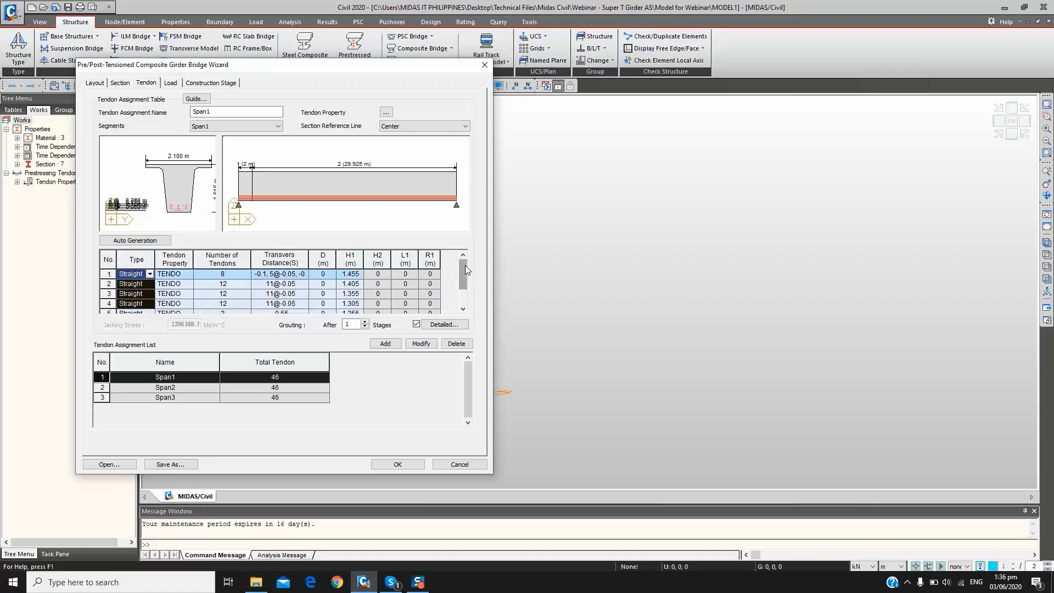
left_click_drag(465, 266, 461, 278)
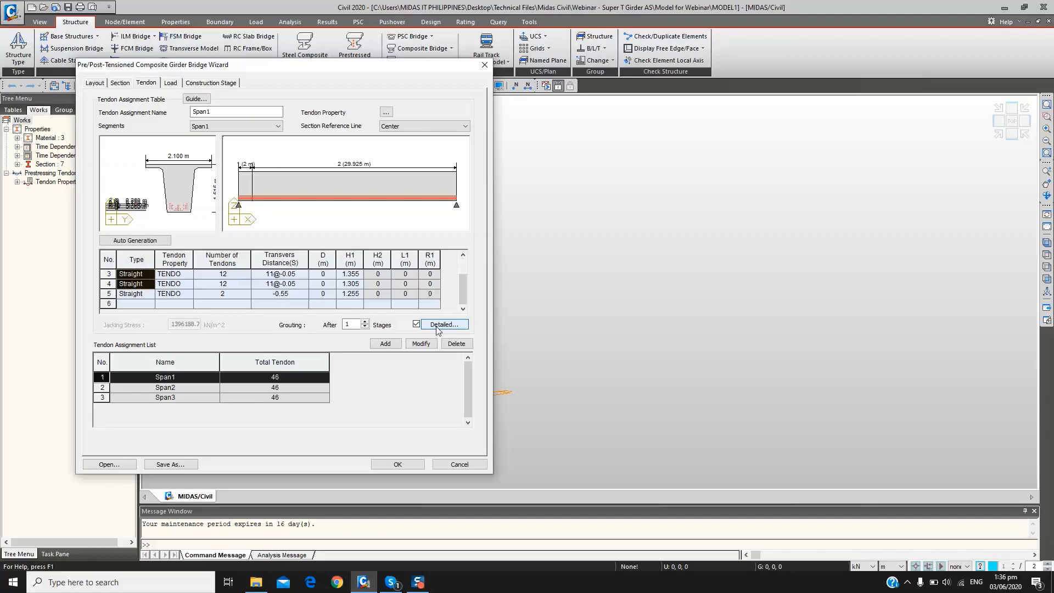
left_click(438, 325)
left_click_drag(347, 159, 778, 85)
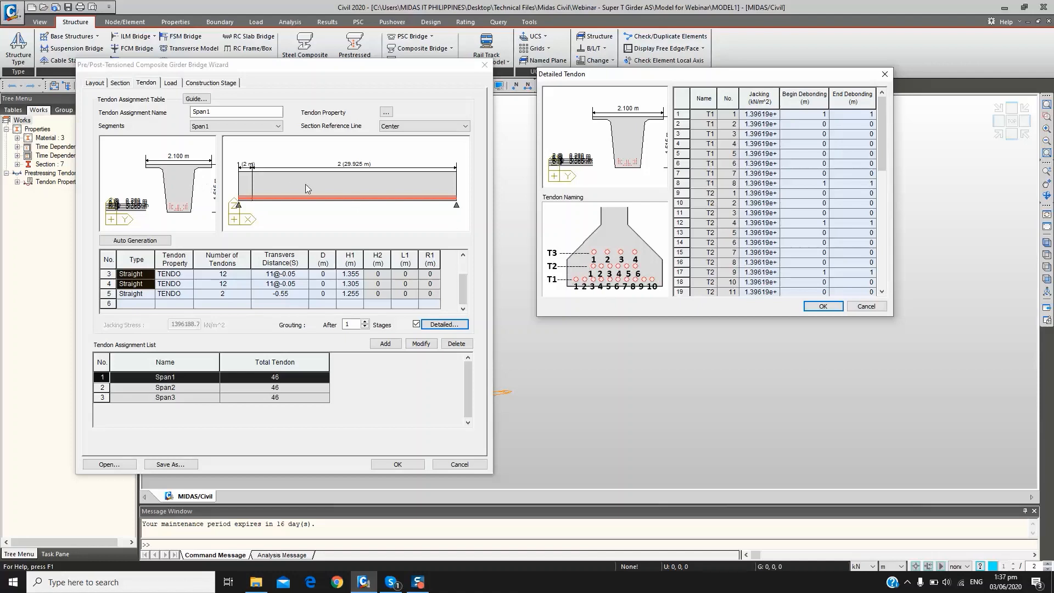
scroll(608, 144, "up", 3)
scroll(608, 144, "down", 4)
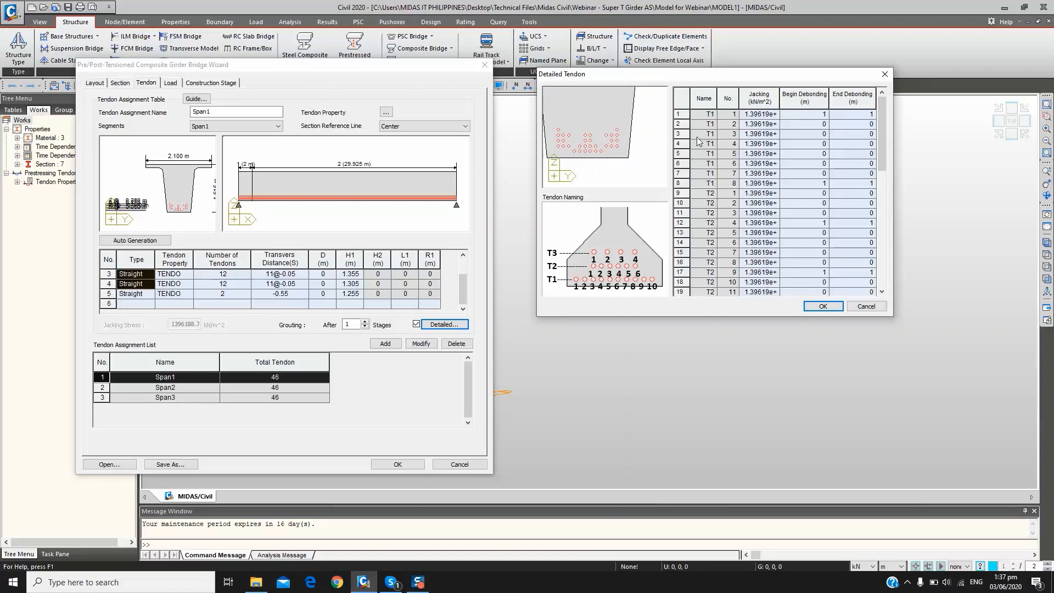
middle_click_drag(601, 156, 615, 154)
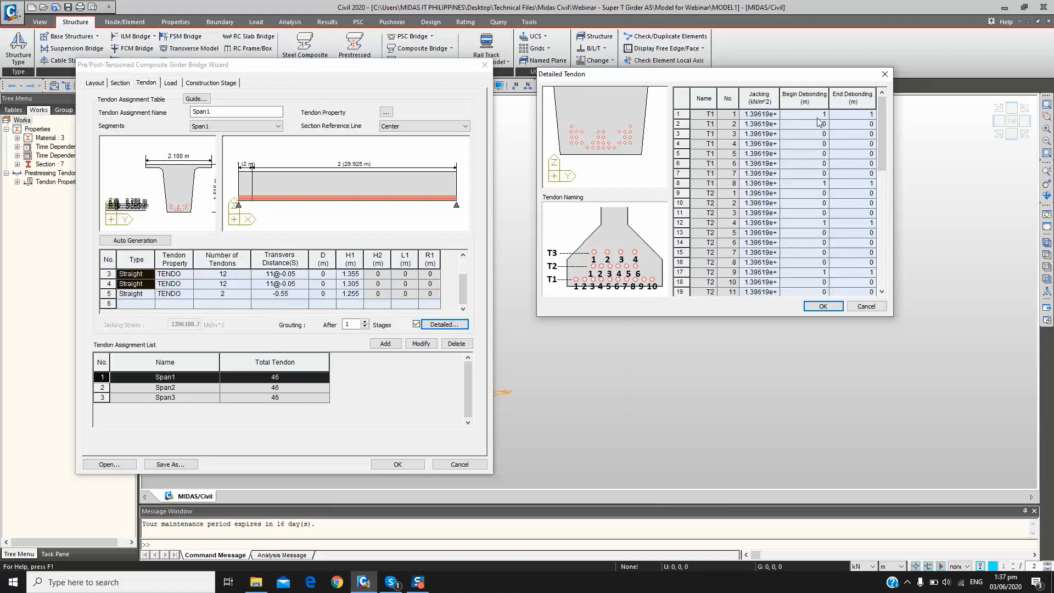
left_click(835, 117)
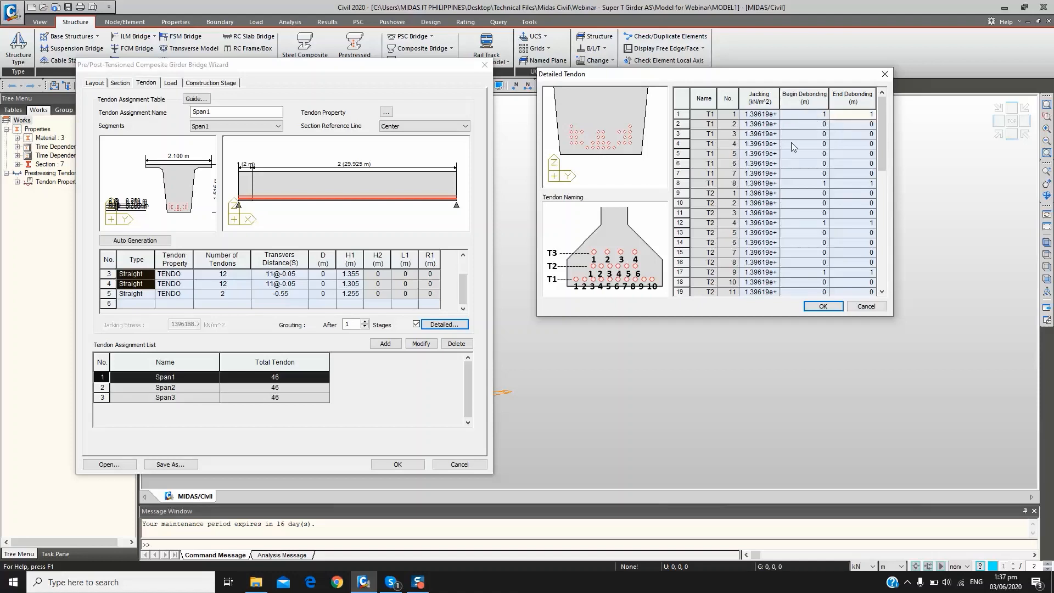
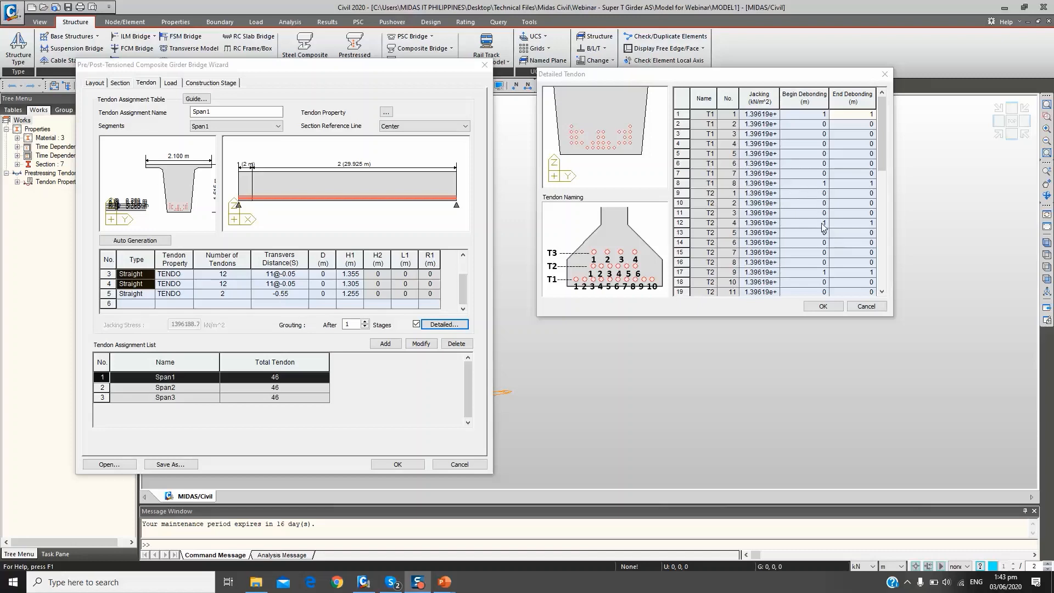
Review the begin and end debonding lengths of every Span1 strand in rows T1 to T4, and accept the detailed settings
left_click(728, 226)
scroll(736, 240, "down", 1)
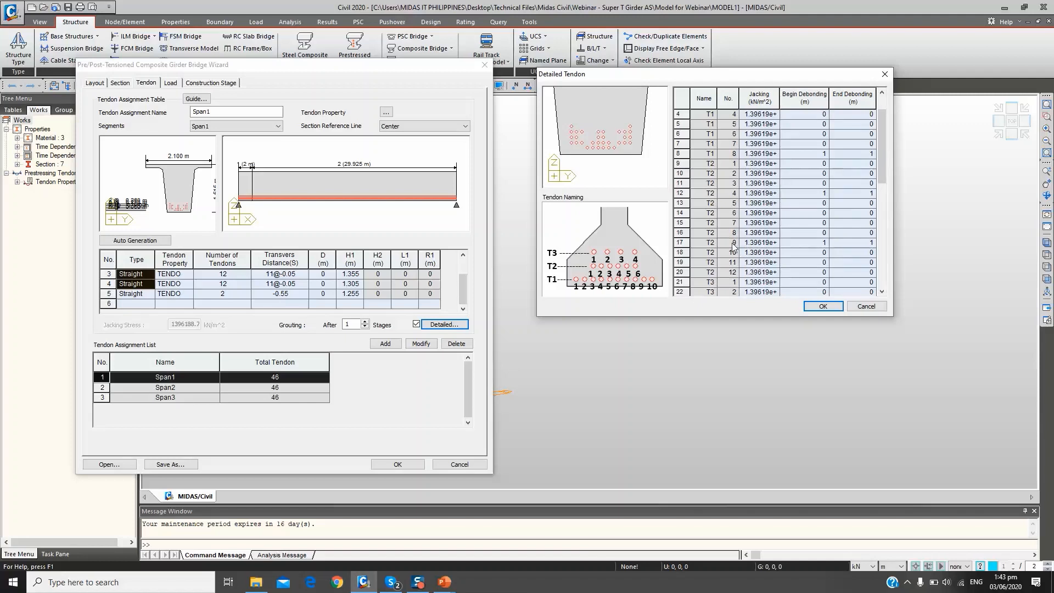
scroll(733, 248, "down", 1)
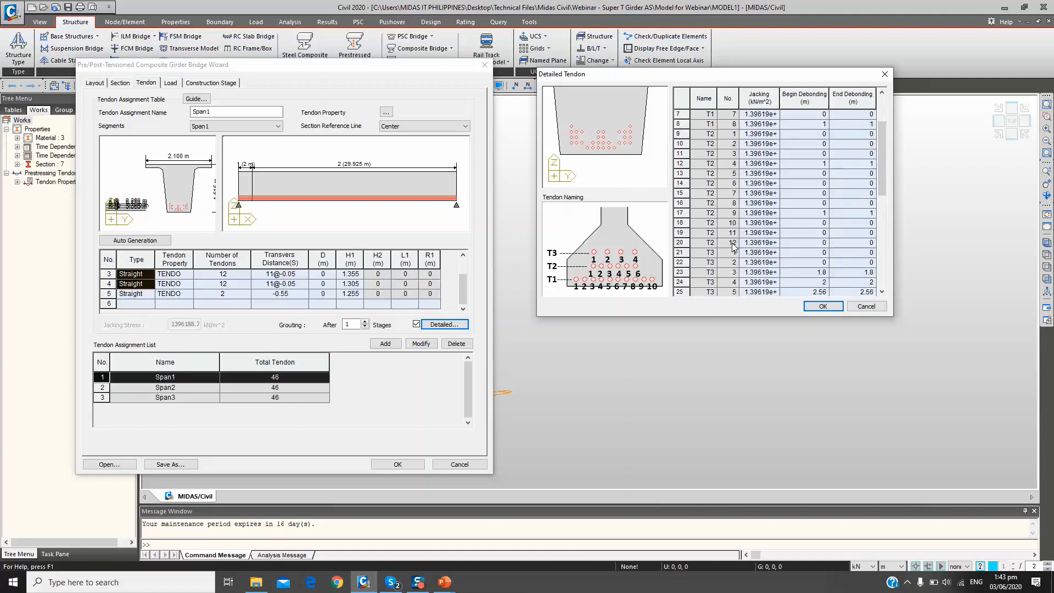
scroll(733, 247, "down", 1)
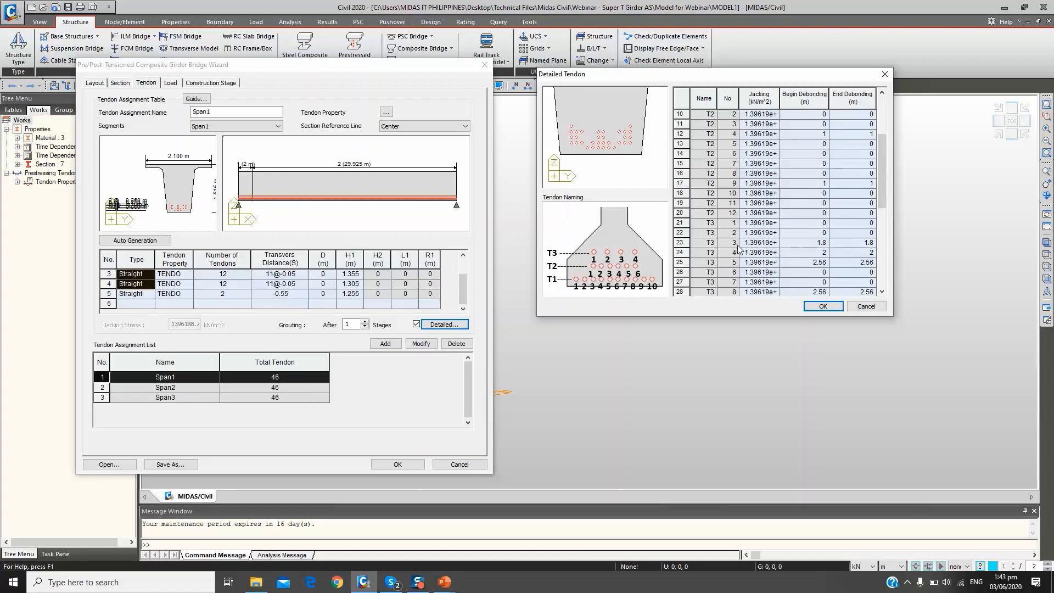
scroll(729, 268, "down", 1)
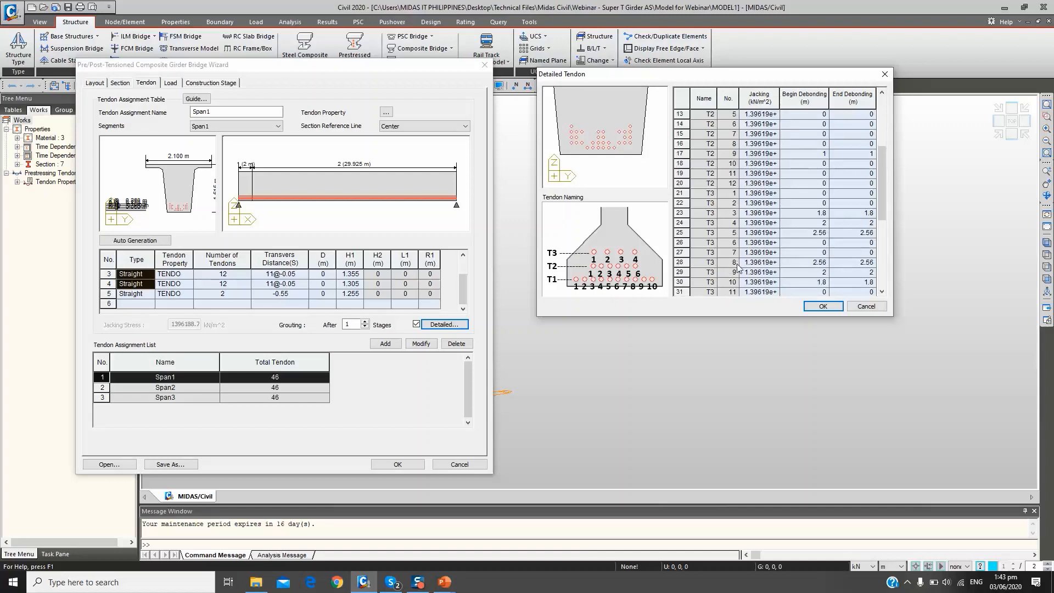
scroll(740, 270, "down", 2)
scroll(741, 271, "down", 1)
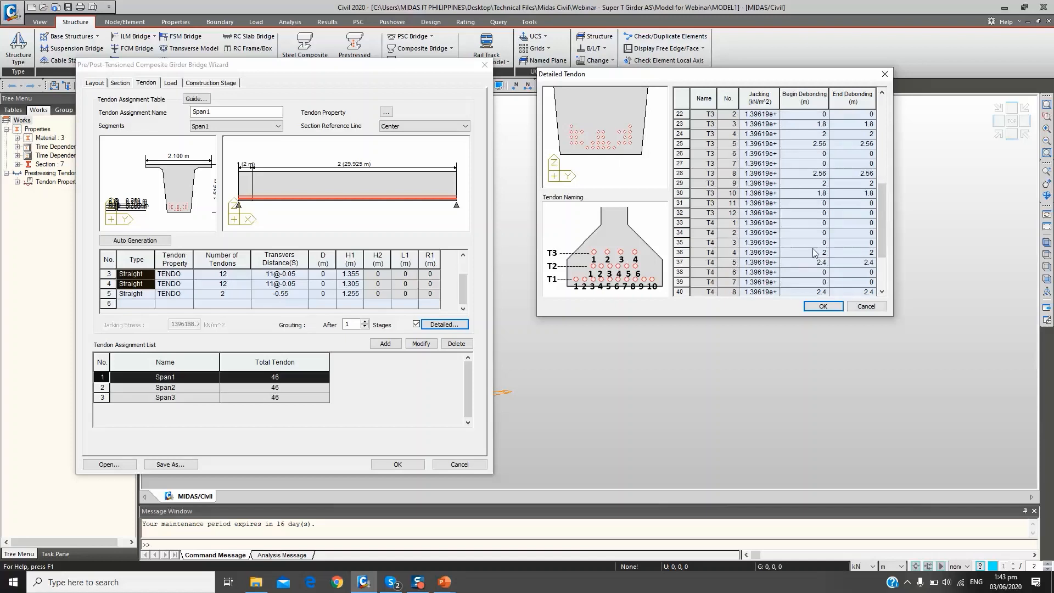
scroll(821, 257, "down", 1)
scroll(758, 144, "up", 8)
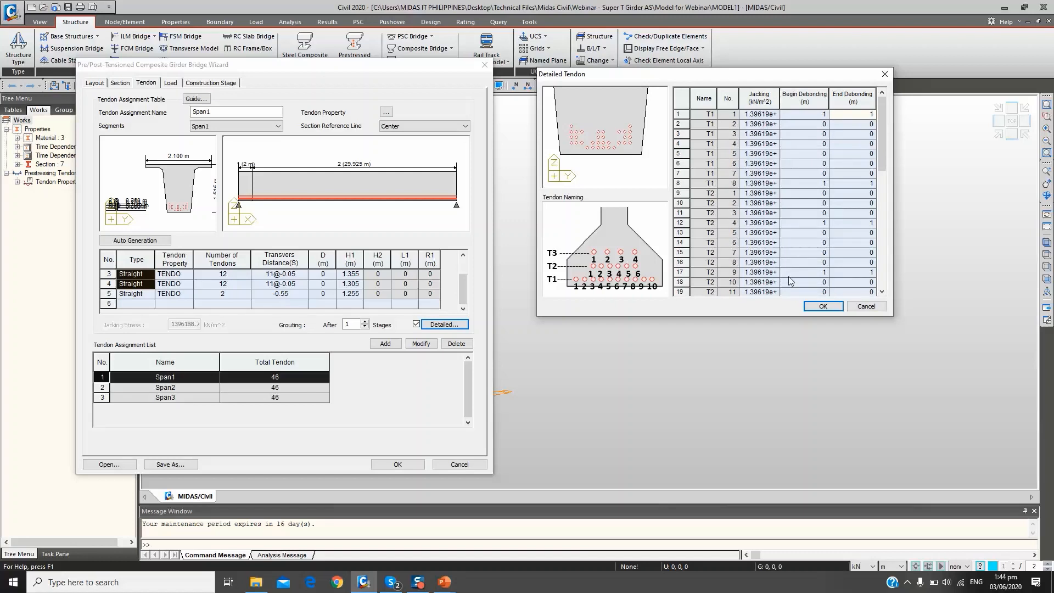
left_click(821, 306)
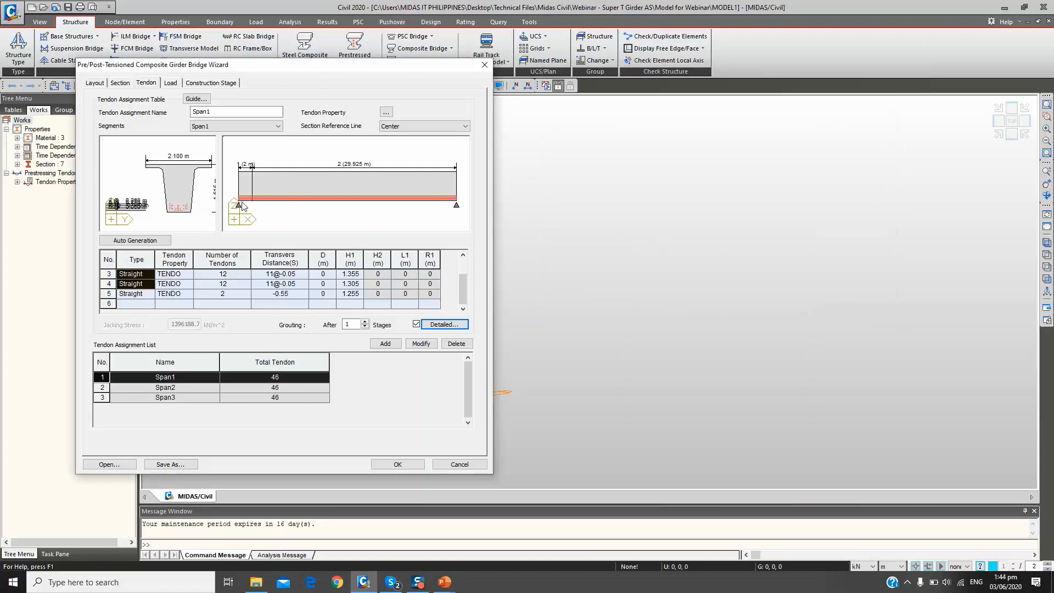
Compare the tendon arrangement in the cross-section and elevation previews of Span1, Span2 and Span3
scroll(182, 201, "up", 3)
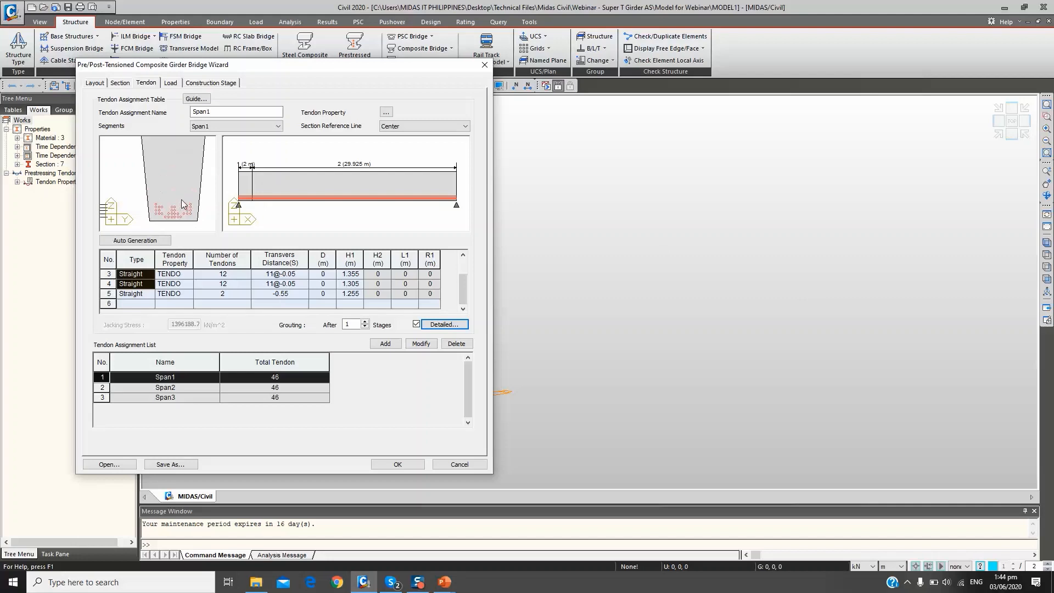
scroll(181, 200, "down", 3)
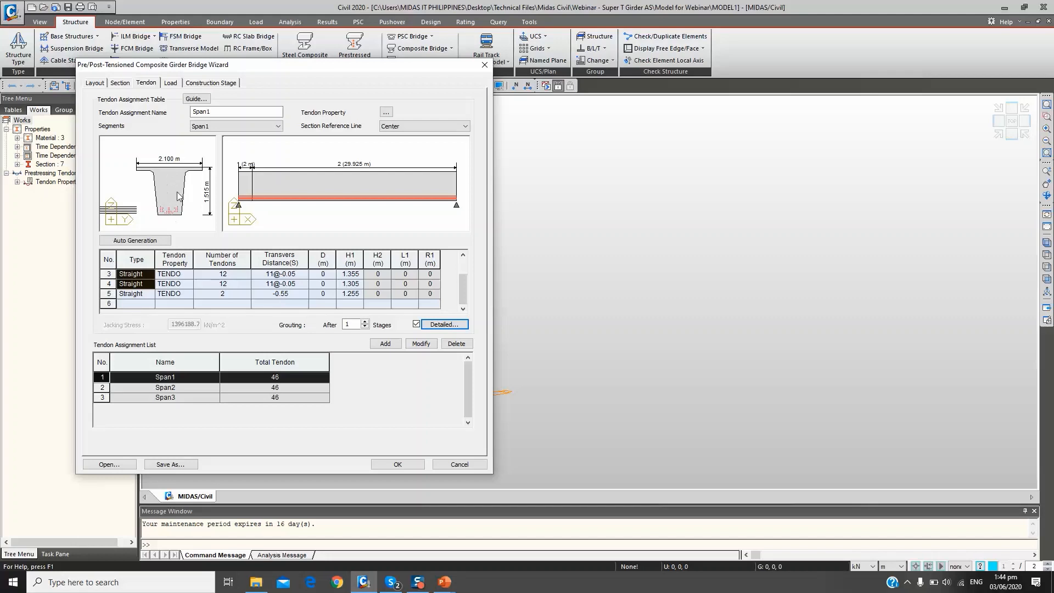
left_click(210, 126)
left_click(211, 144)
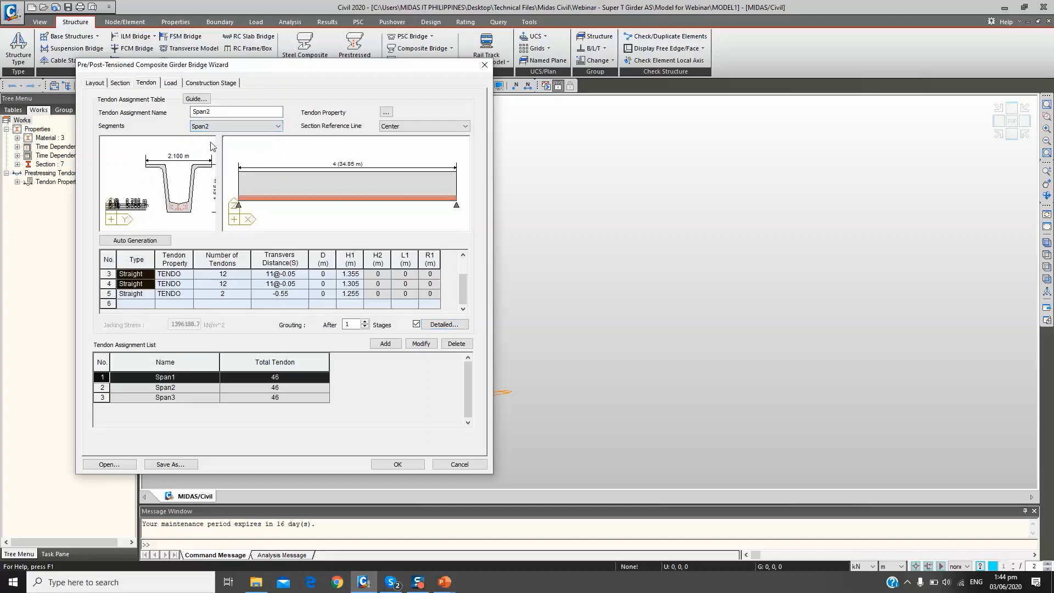
scroll(174, 208, "up", 3)
scroll(173, 205, "down", 2)
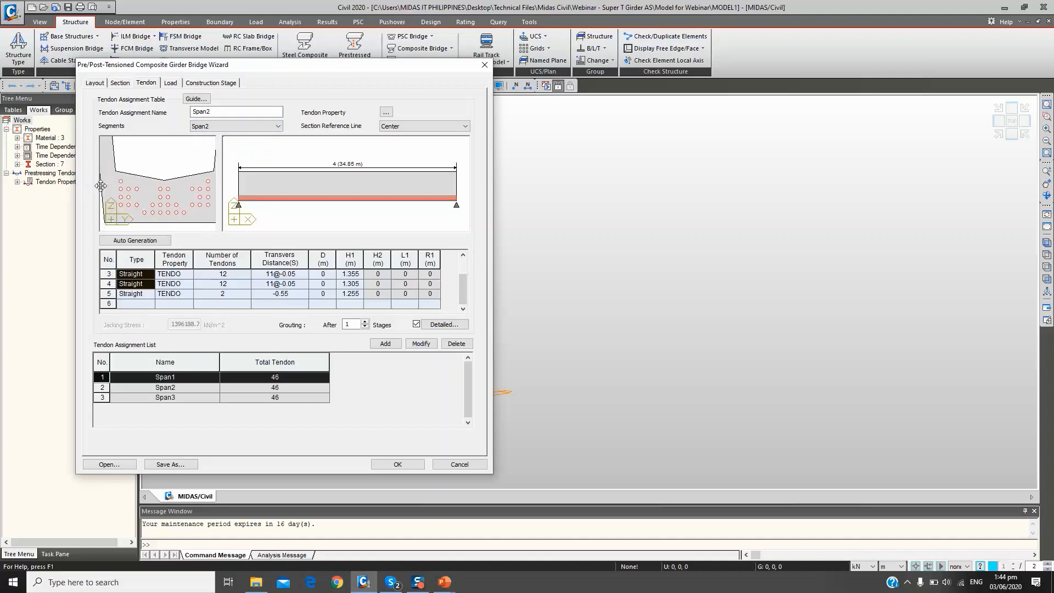
scroll(164, 192, "down", 1)
scroll(163, 191, "down", 1)
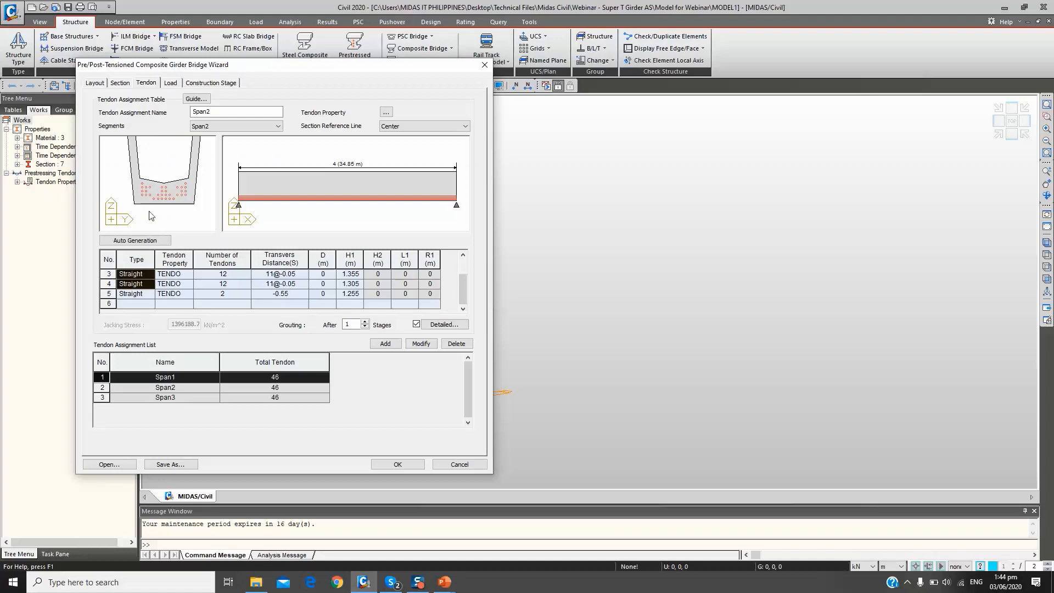
left_click(220, 127)
left_click(217, 151)
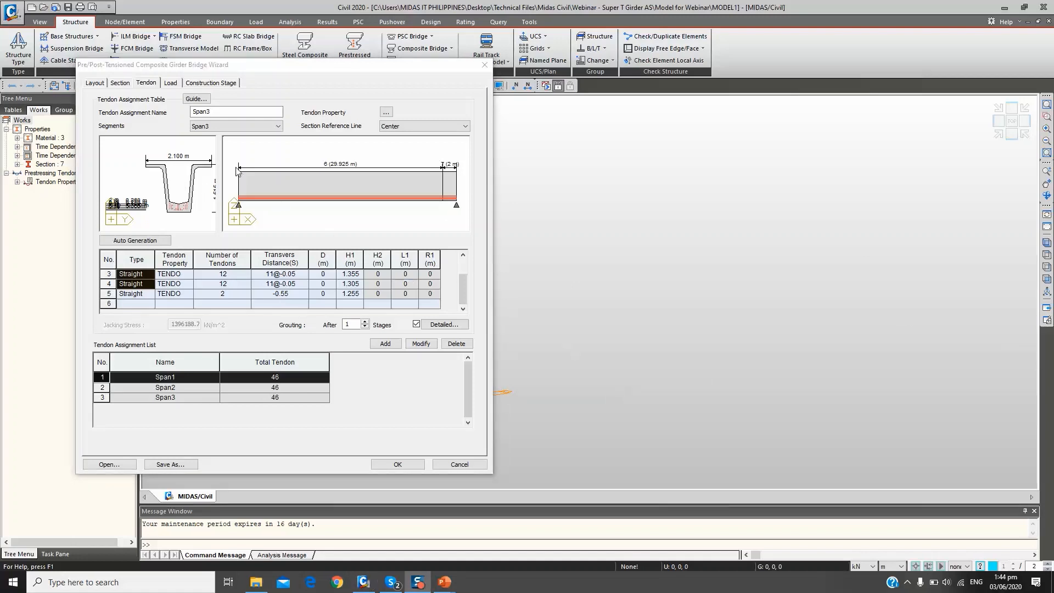
Set the wet concrete thickness to 0.18 m and exclude the median strip load from the after-composite dead loads
left_click(171, 82)
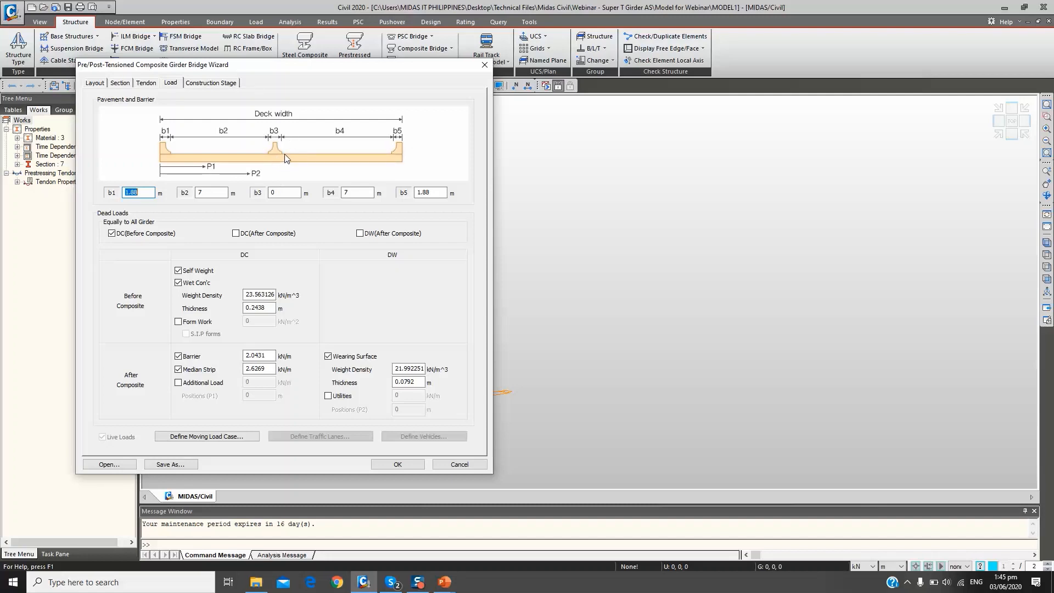
left_click(280, 193)
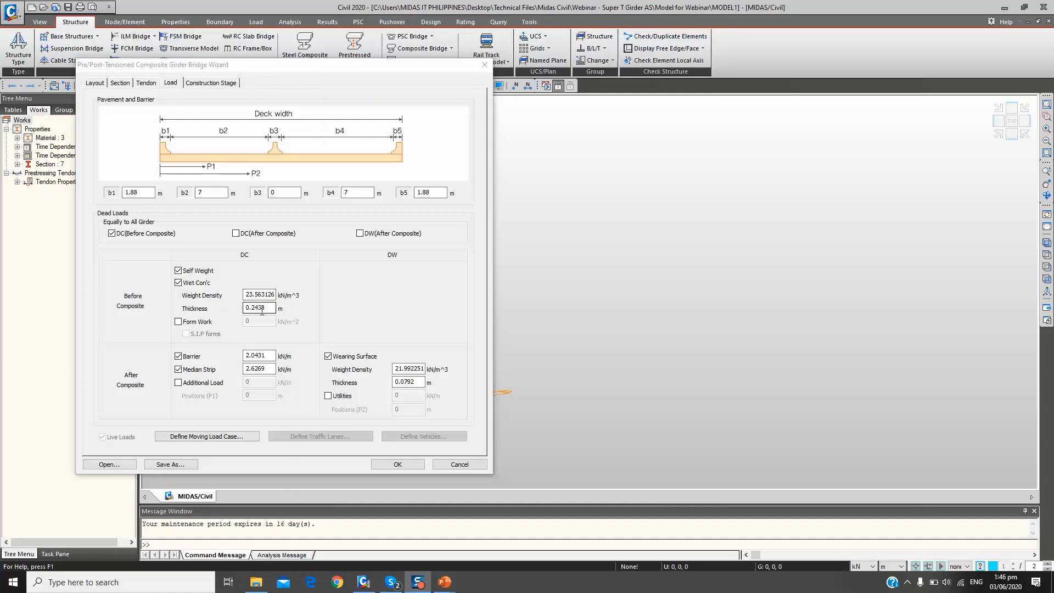
left_click_drag(267, 308, 252, 309)
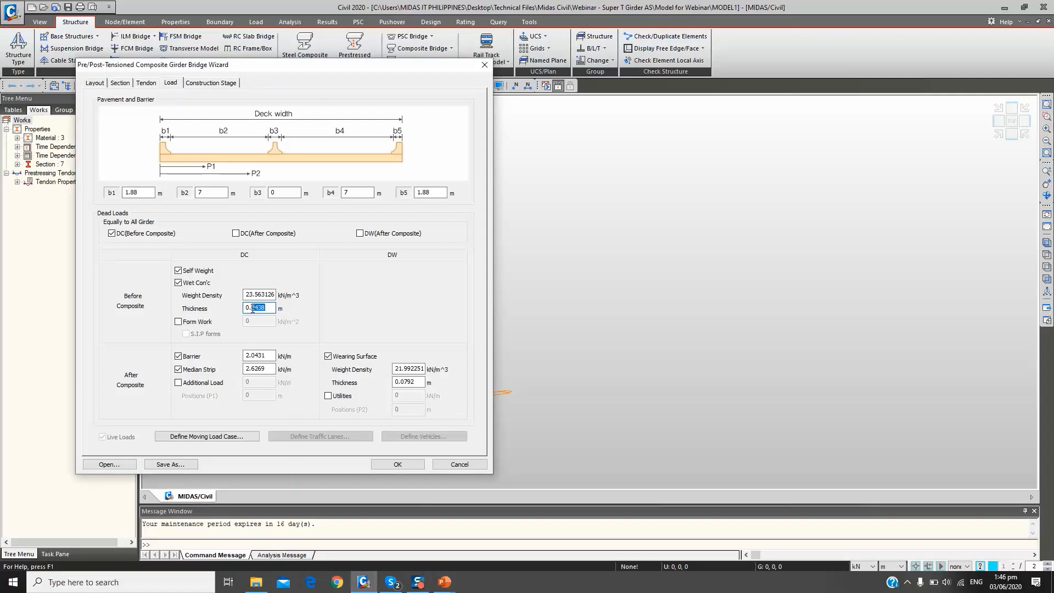
key("Right")
left_click(179, 370)
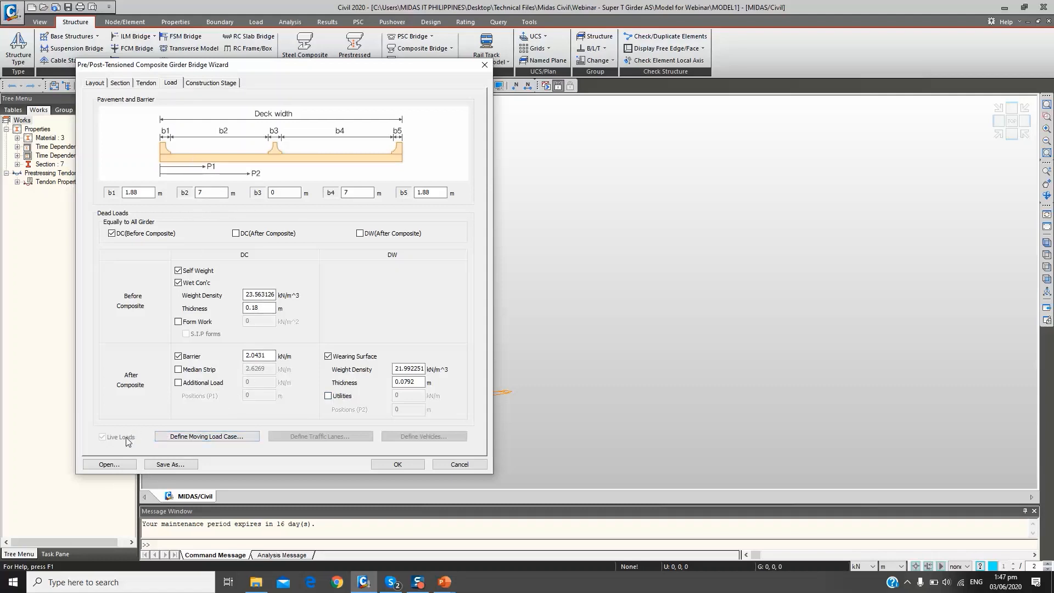
Enable the live loads by setting the moving load code to Australia
left_click(176, 438)
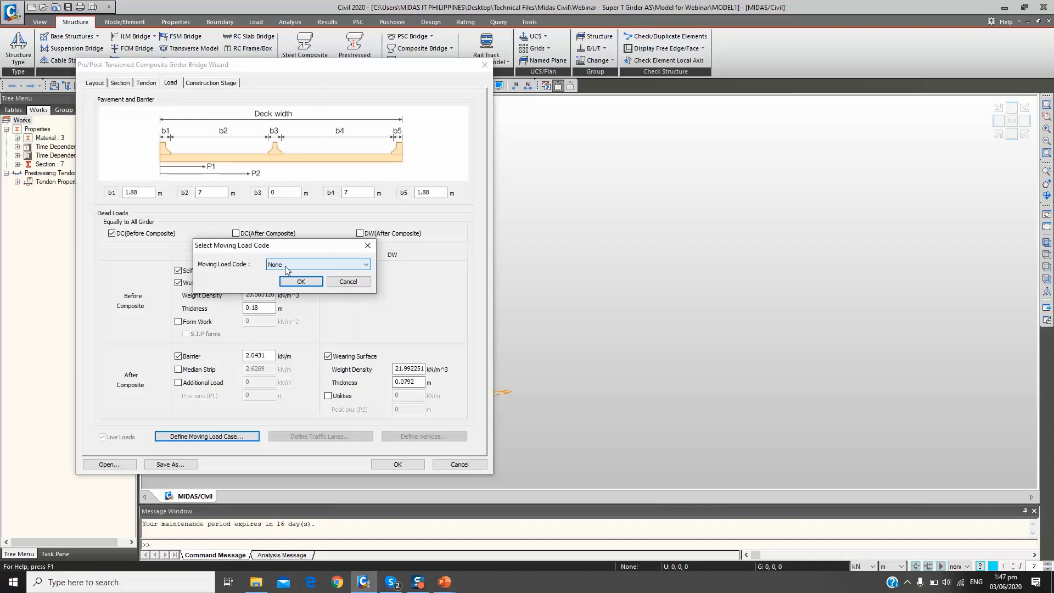
left_click(285, 266)
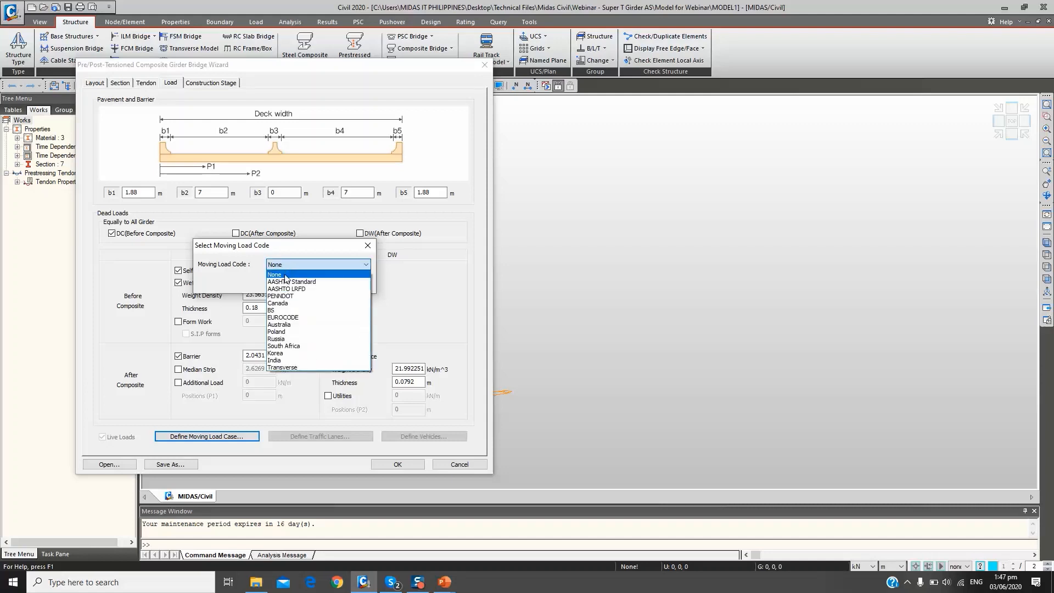
left_click(286, 324)
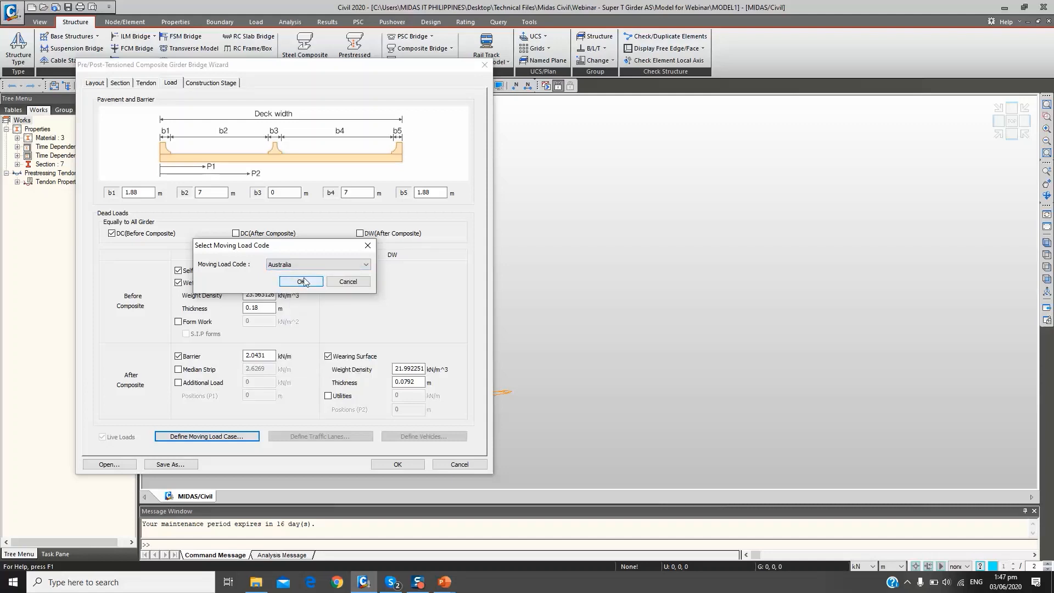
left_click(301, 281)
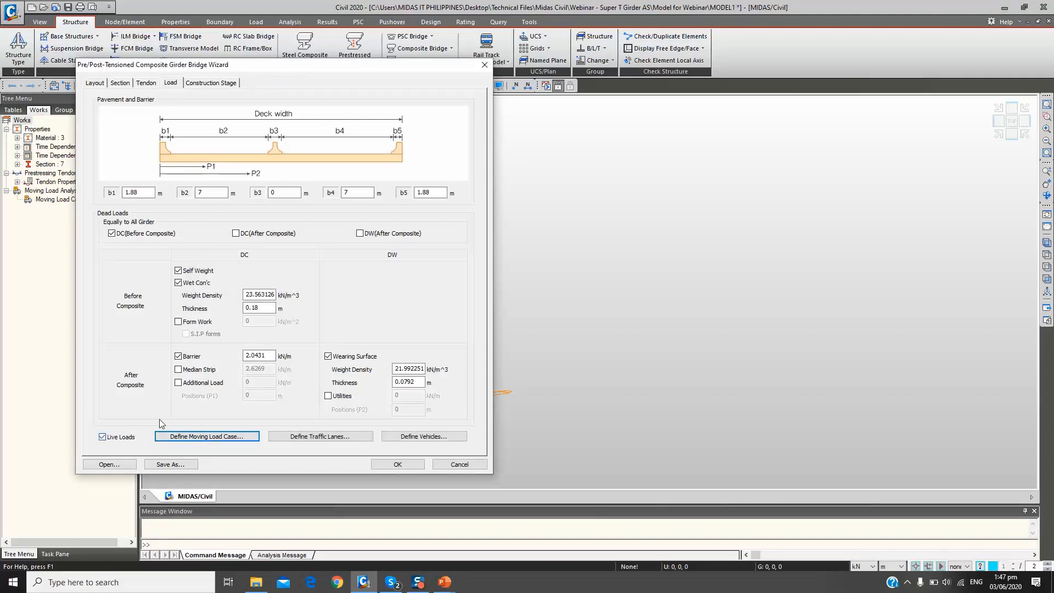
Review the four-lane traffic layout against the deck width diagram and accept the lane distances
left_click(314, 437)
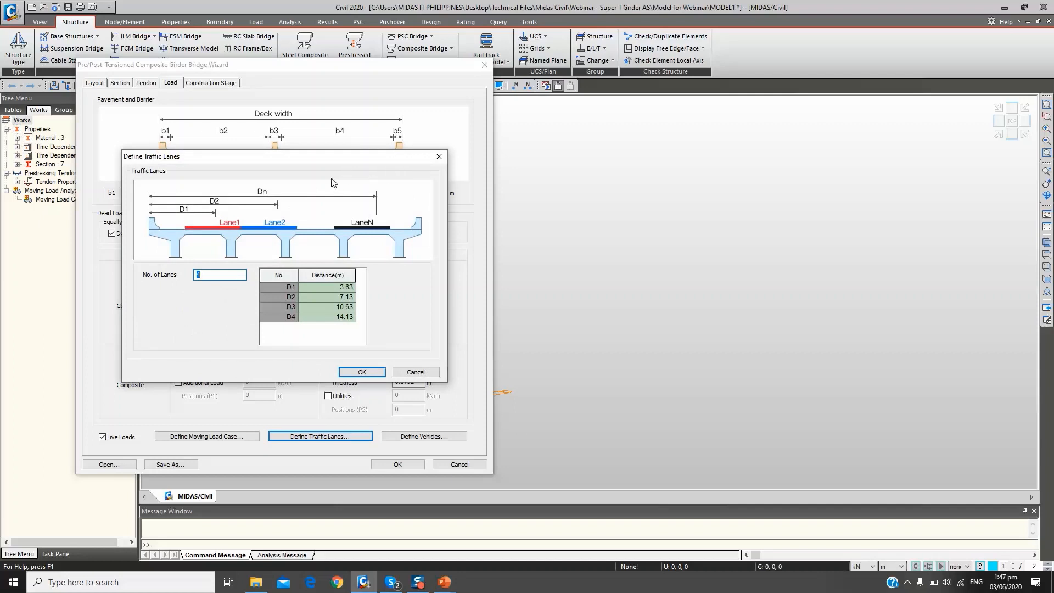
left_click_drag(330, 159, 623, 123)
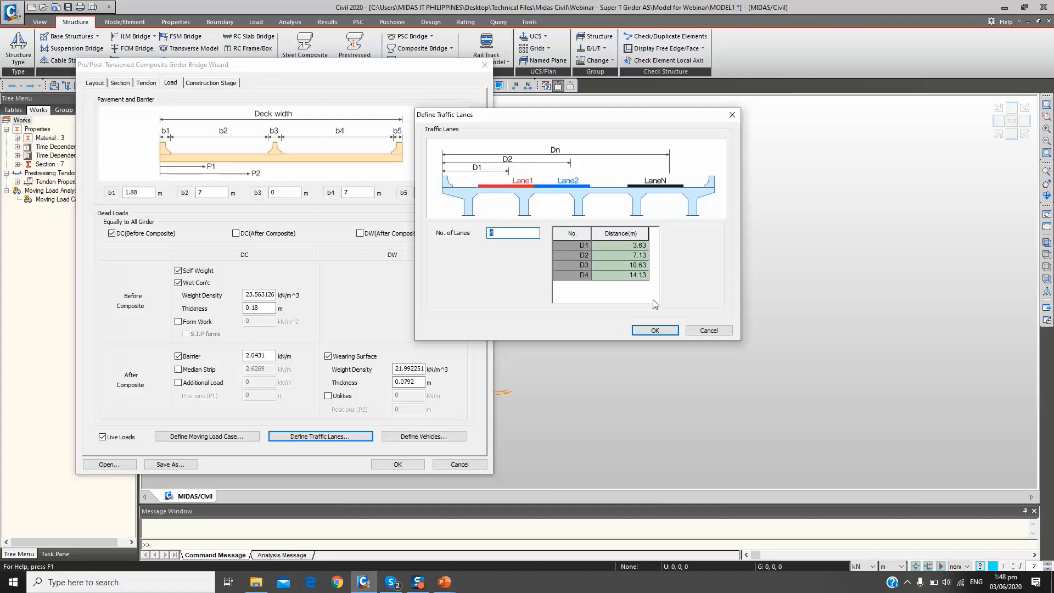
left_click(655, 331)
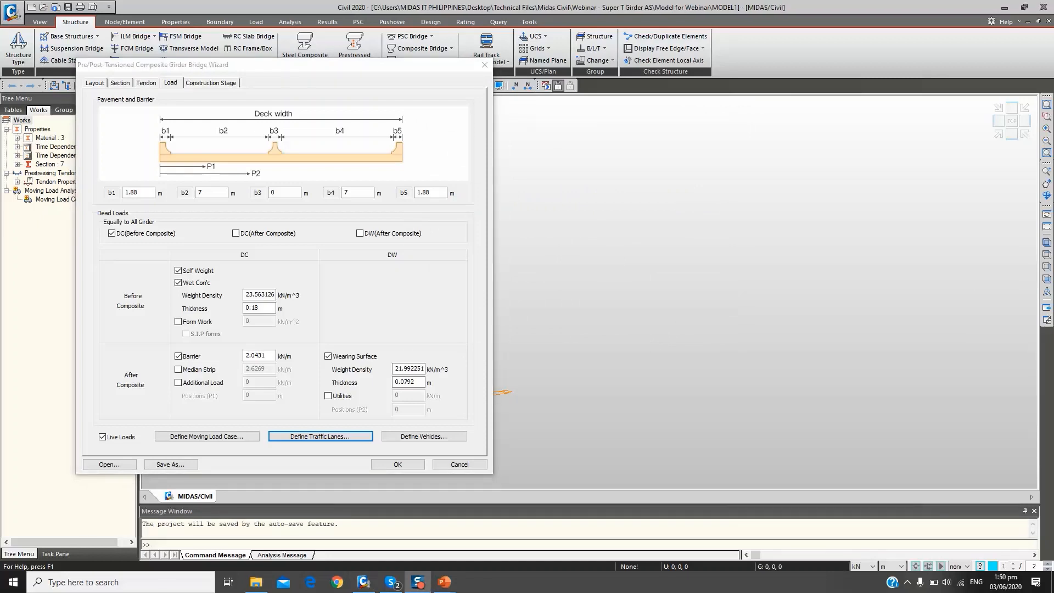
Start a standard vehicle definition under AS 5100.2 - Road Traffic with load type M1600
left_click(434, 436)
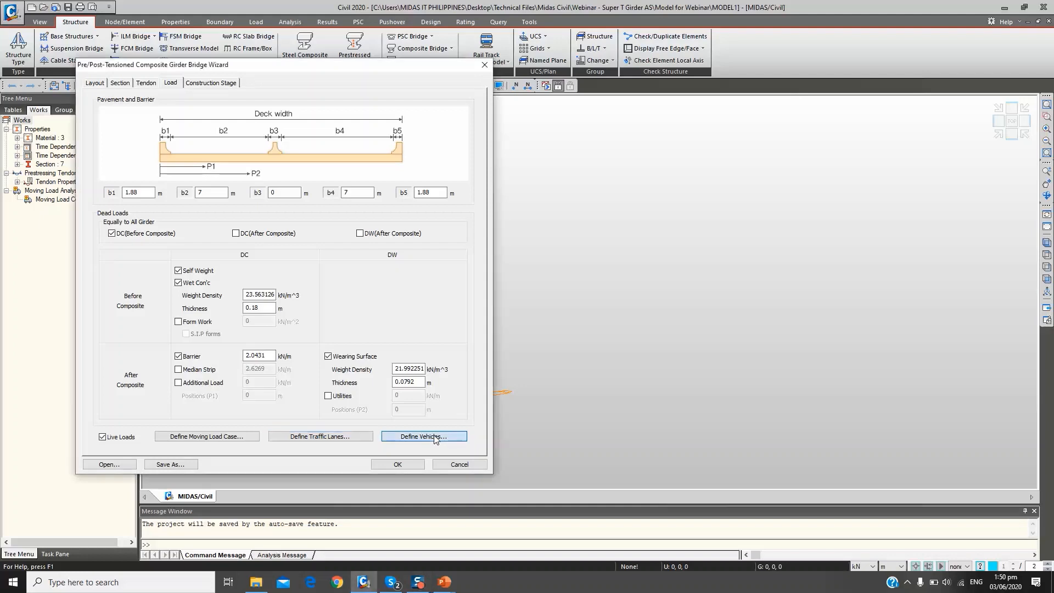
left_click_drag(219, 98, 667, 88)
left_click(681, 103)
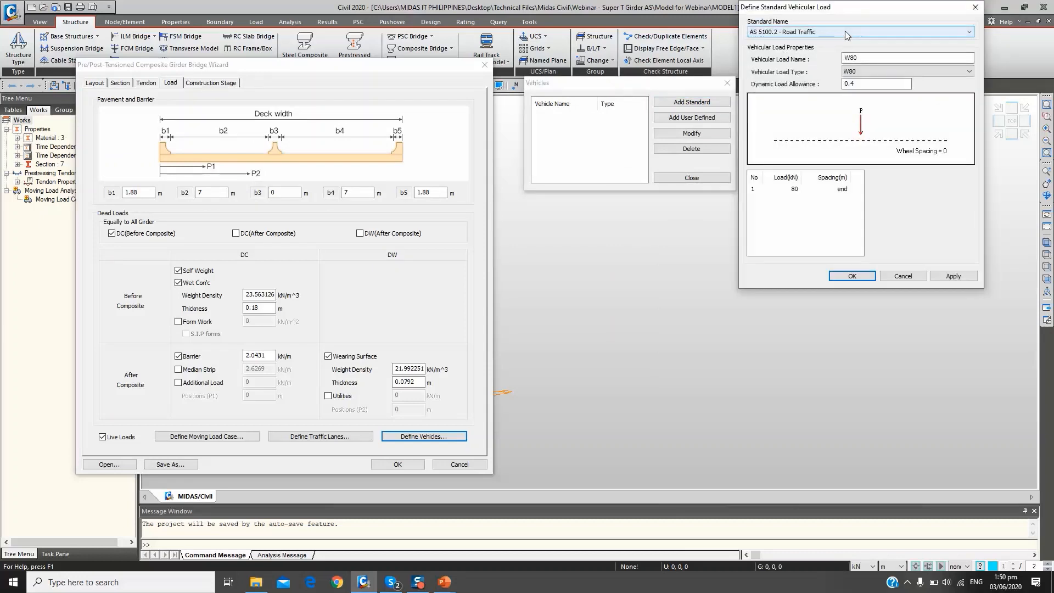
left_click(845, 31)
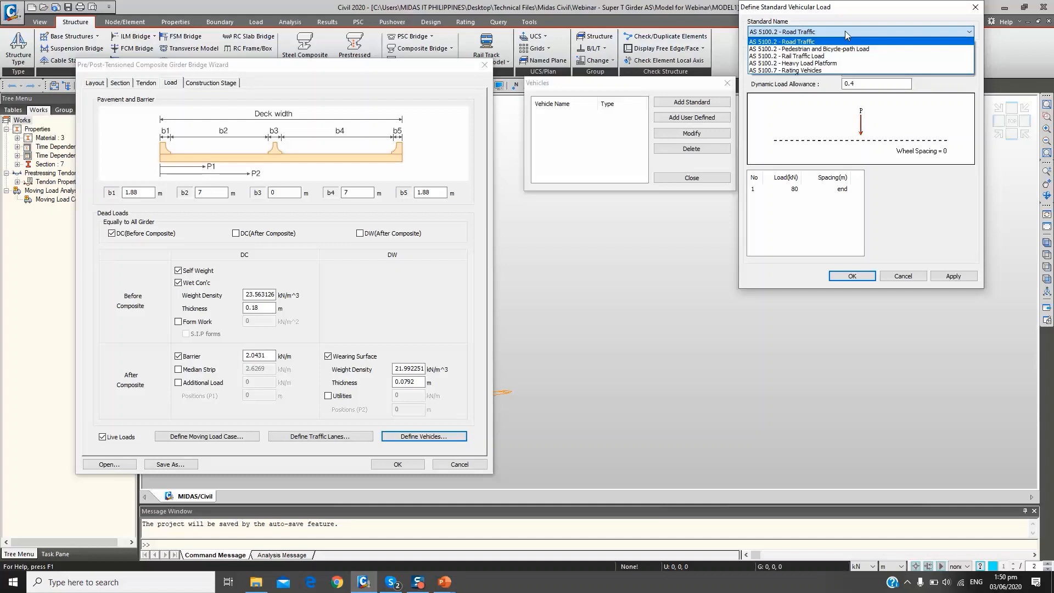
left_click(846, 49)
left_click(843, 32)
left_click(846, 43)
left_click(863, 71)
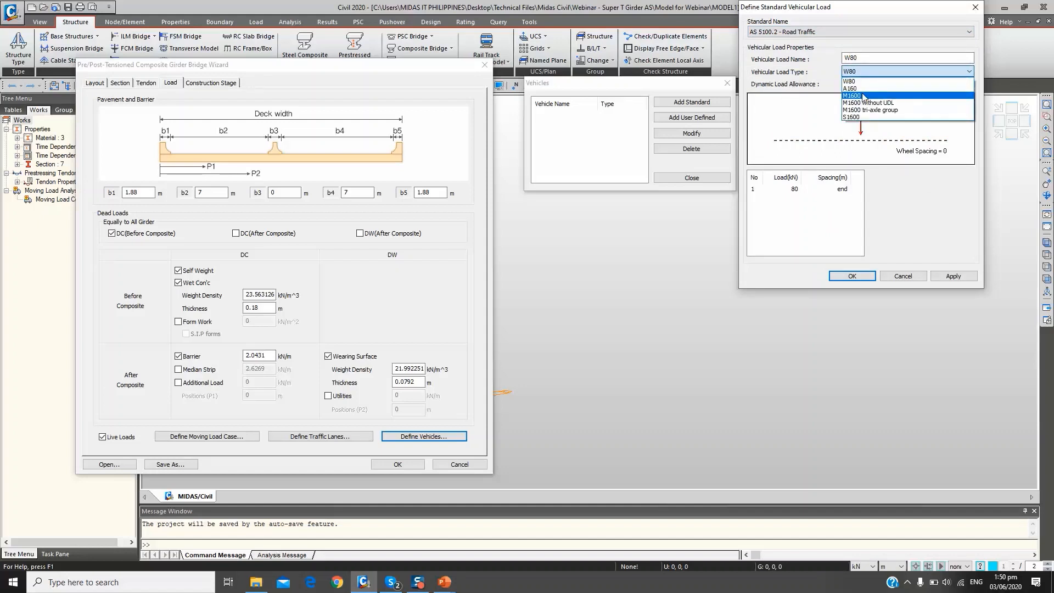
left_click(864, 97)
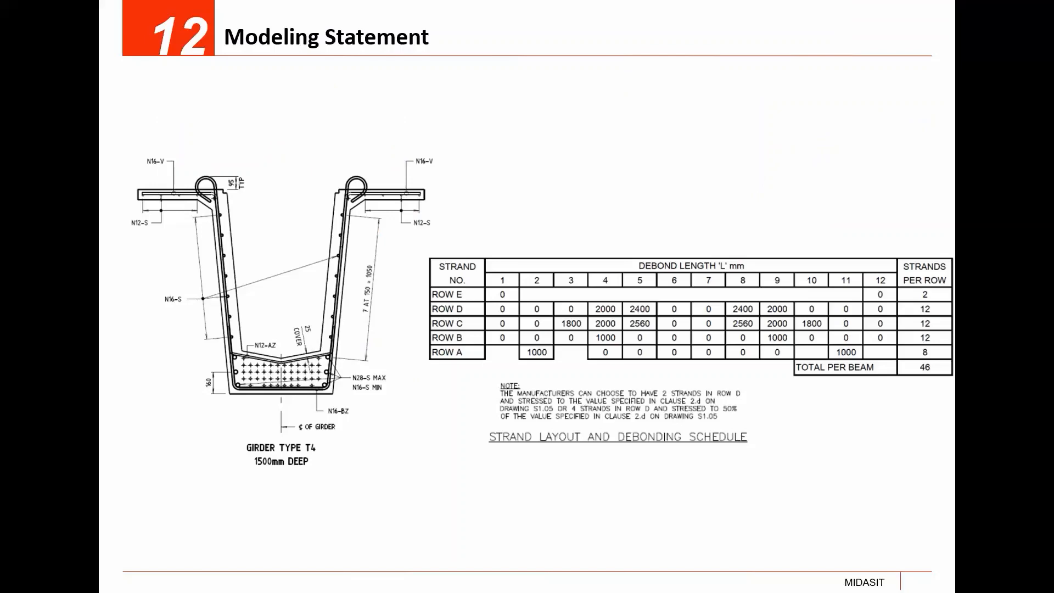
Consult the M1600 and S1600 traffic load figures in the presentation and return to the vehicle definition in midas Civil
key("Right")
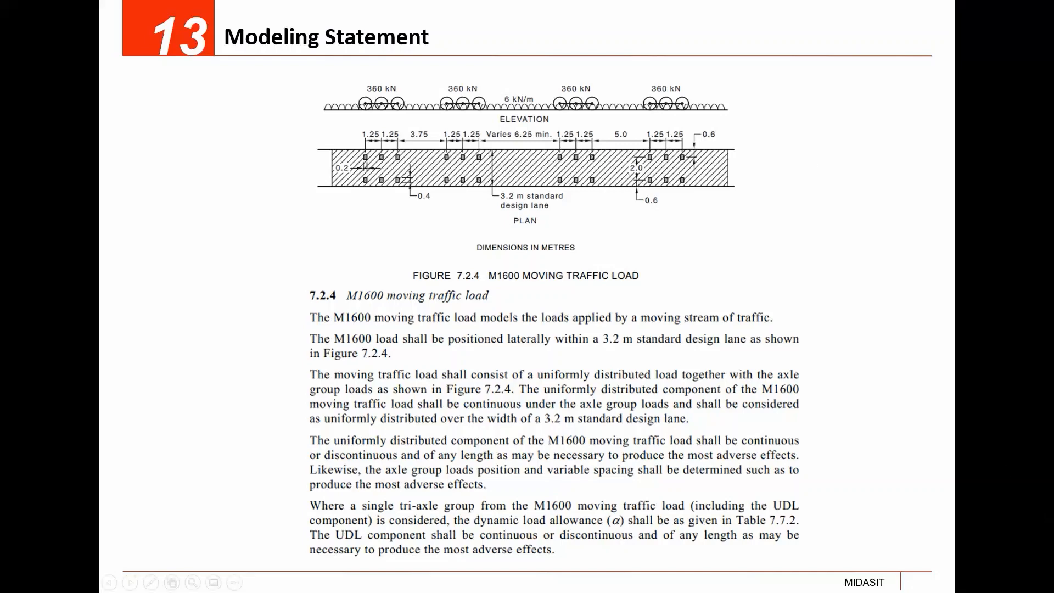
key("Right")
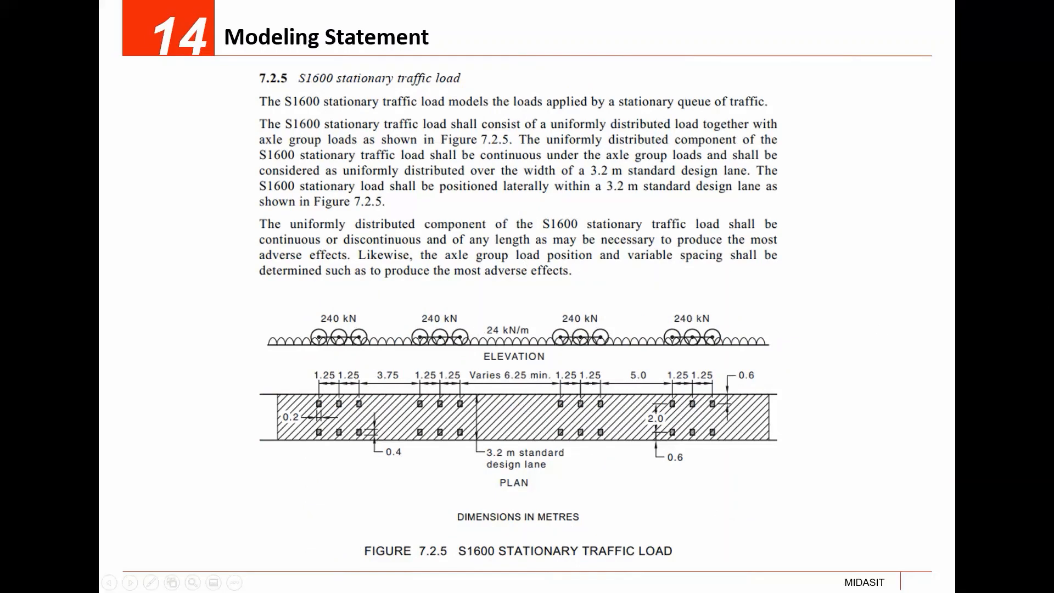
key("alt+Tab")
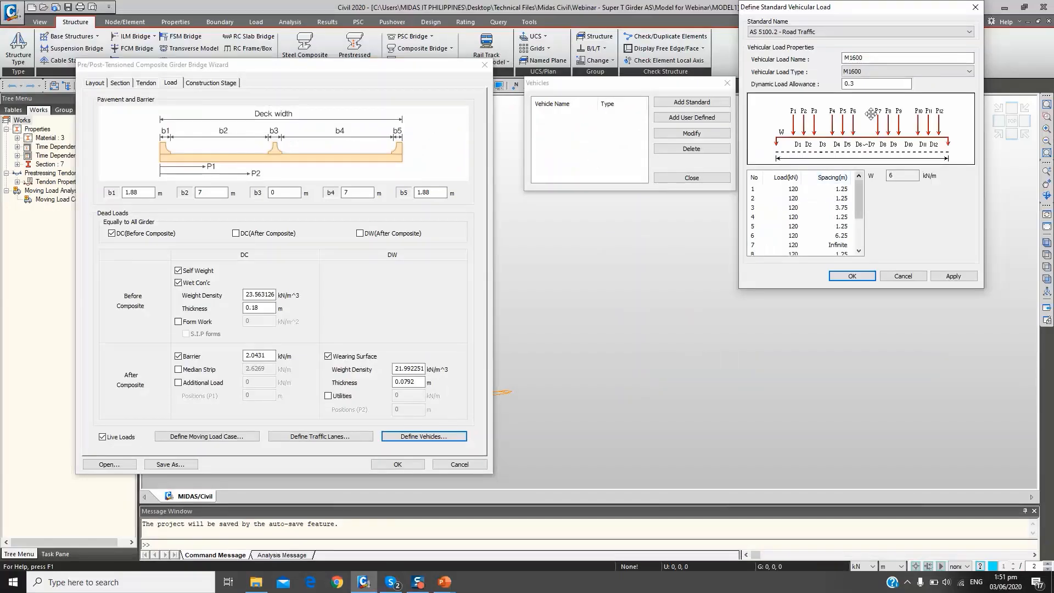
Add the M1600 vehicle, define a second standard vehicle of type S1600, and finish the vehicle list
left_click(952, 276)
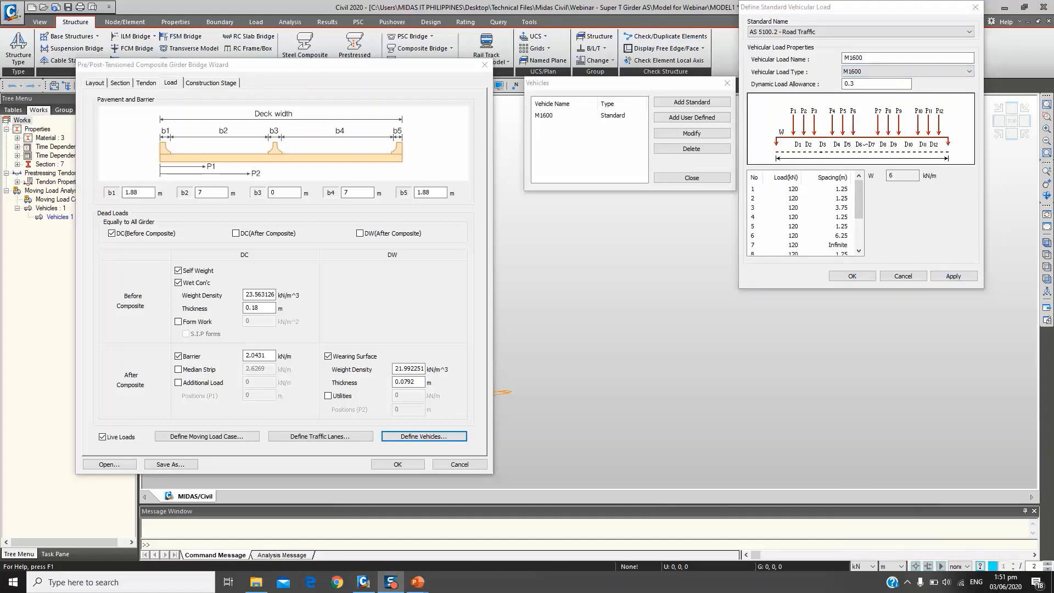
left_click(895, 72)
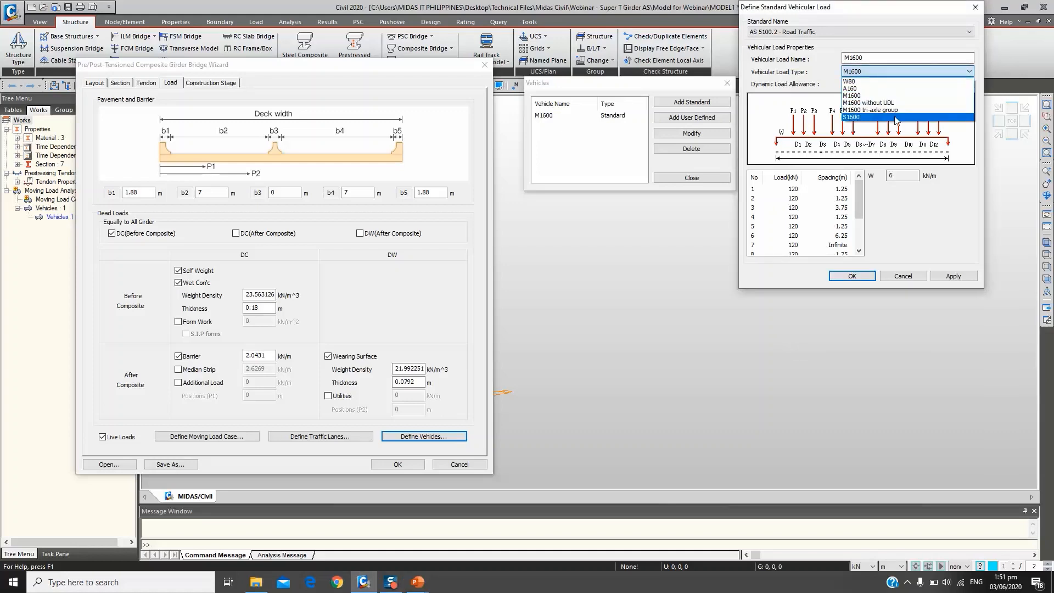
left_click(895, 117)
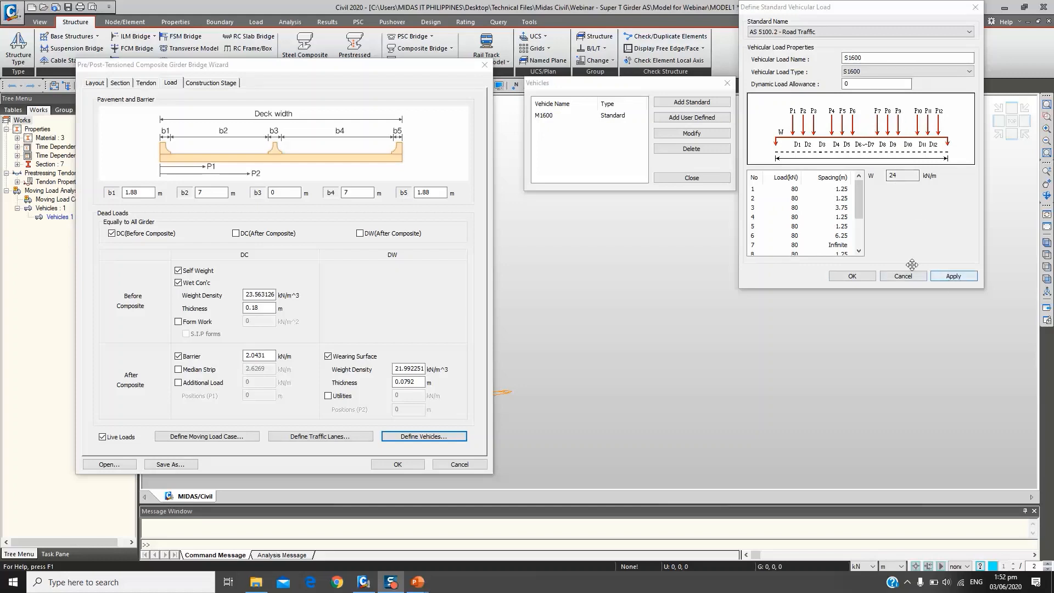
left_click(851, 276)
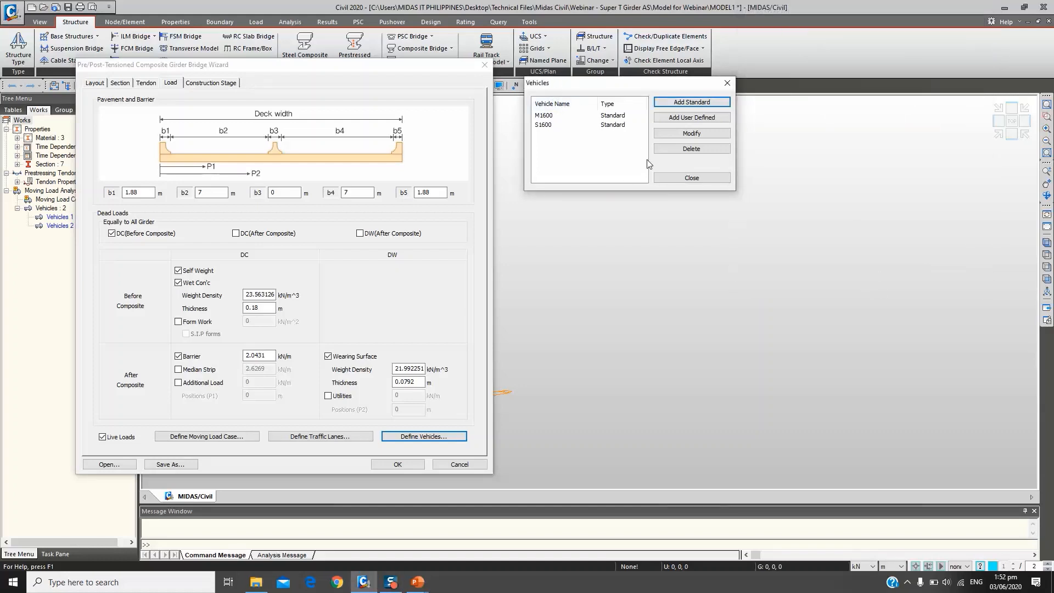
left_click(675, 179)
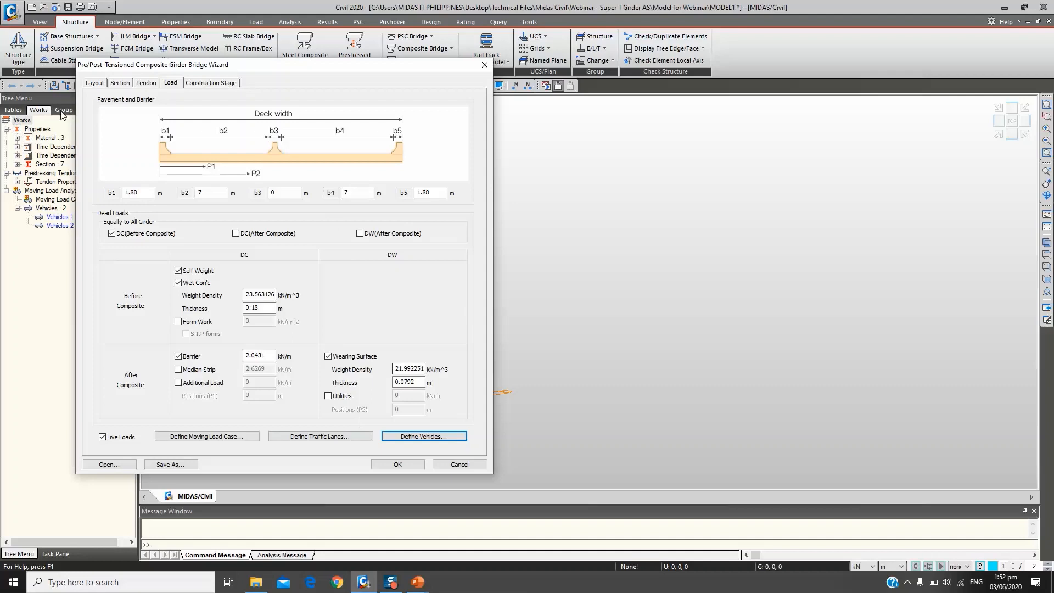
Review the construction stage descriptions, load conditions and durations alongside the construction stage guide
left_click(210, 83)
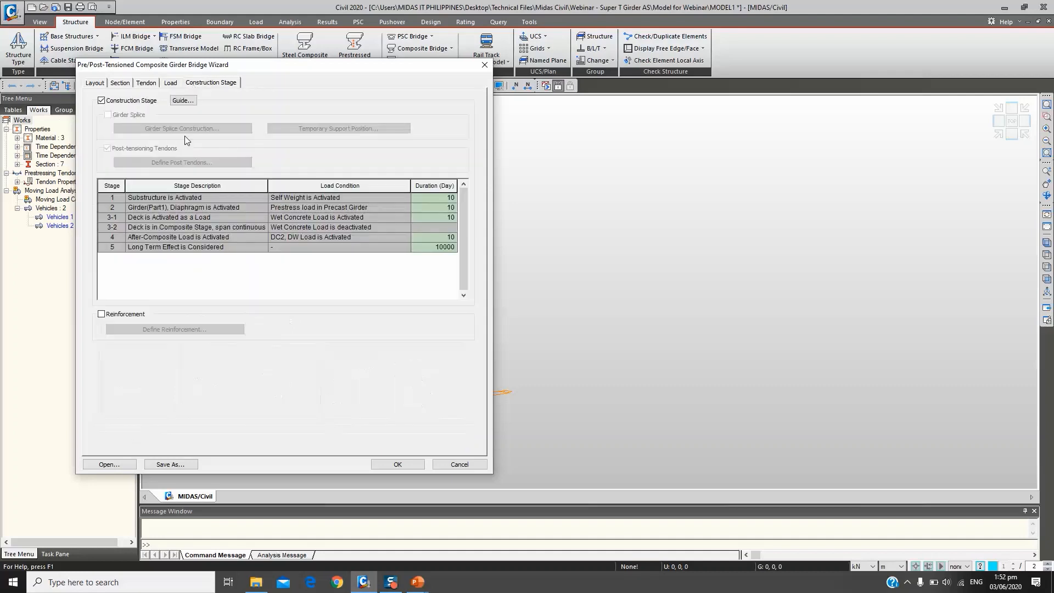
left_click(184, 101)
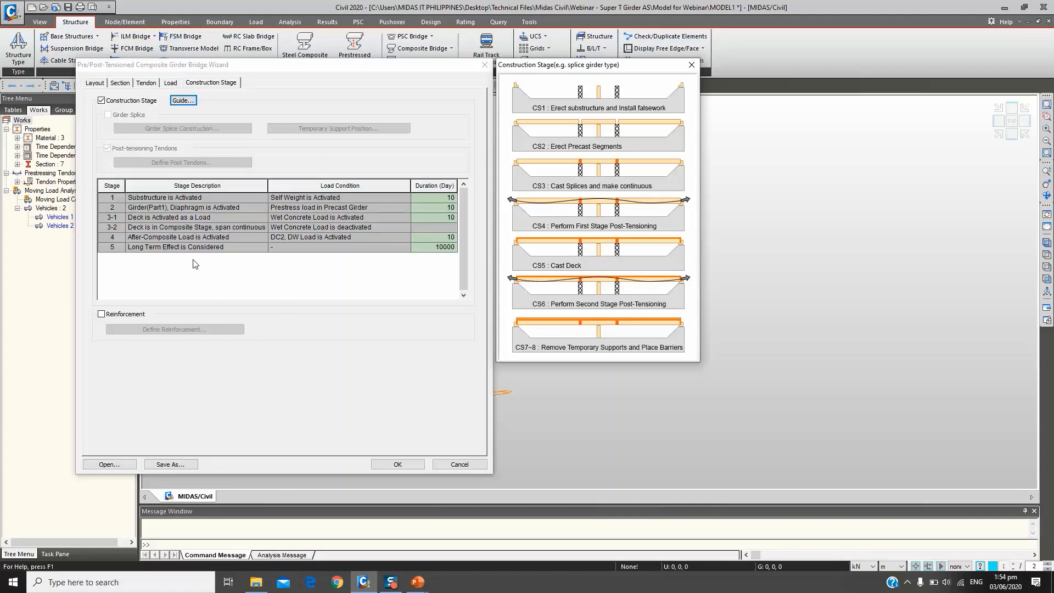
left_click(431, 197)
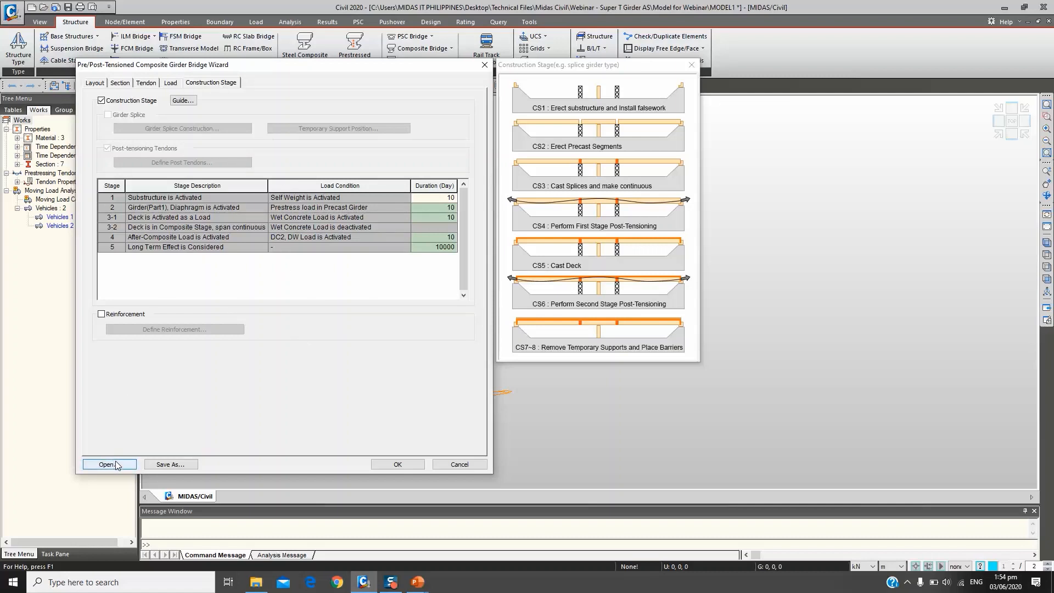
Save the wizard data as Super T in the Model for Webinar folder and generate the bridge model
left_click(171, 464)
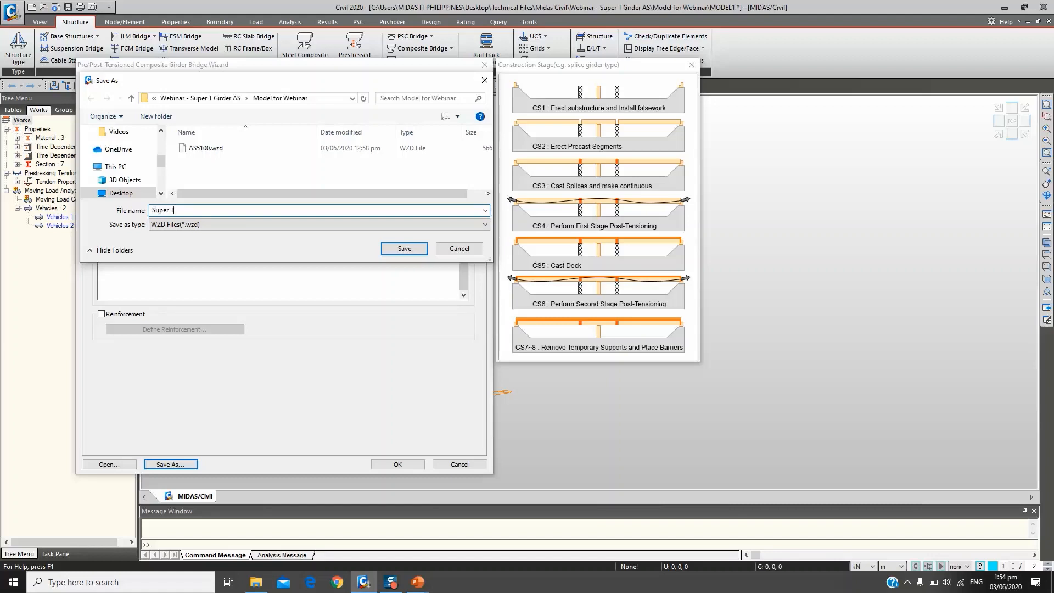
left_click(395, 249)
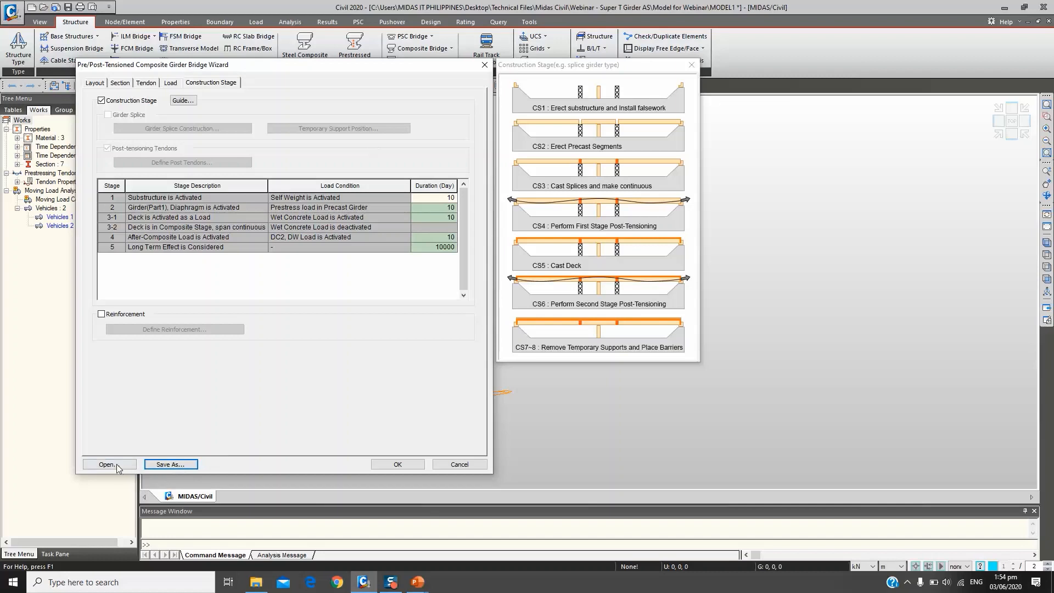
left_click(397, 465)
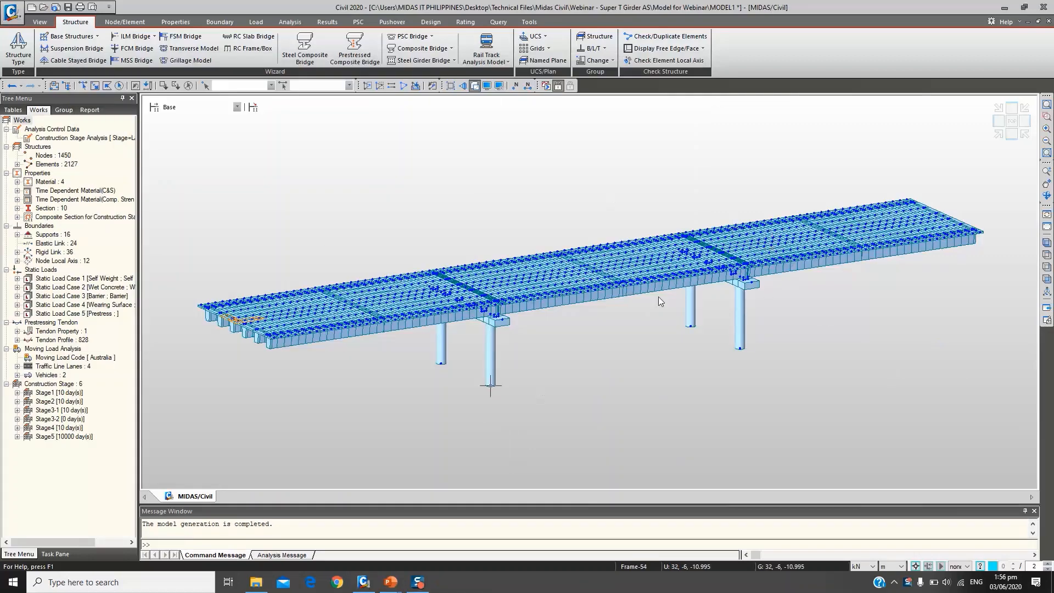
Inspect the generated bridge's girders, pier caps and columns from the end, the side and below the deck
scroll(461, 341, "up", 2)
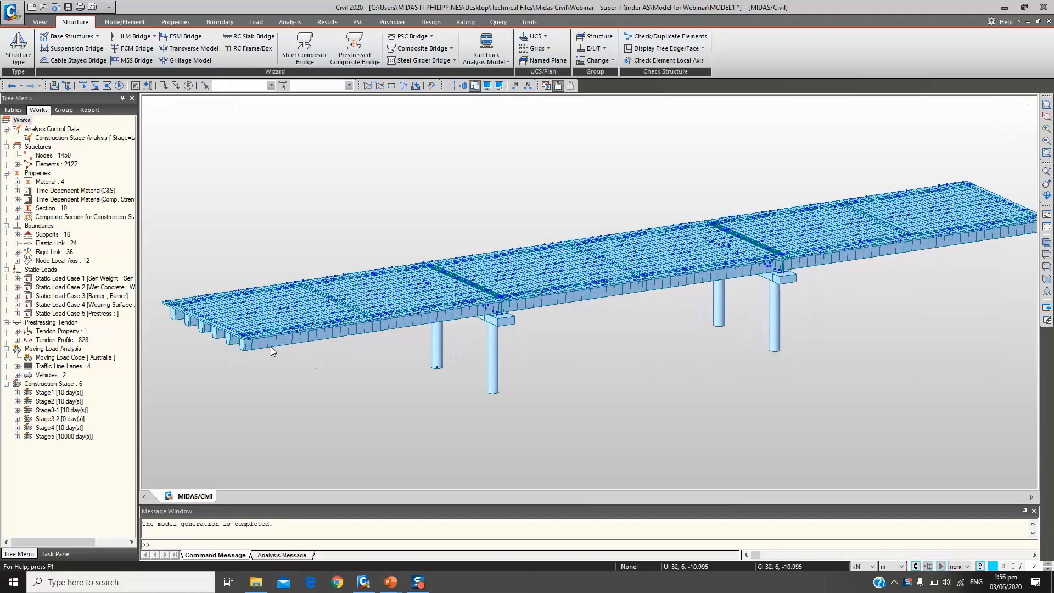
middle_click_drag(301, 385, 384, 359, "ctrl")
scroll(561, 249, "up", 3)
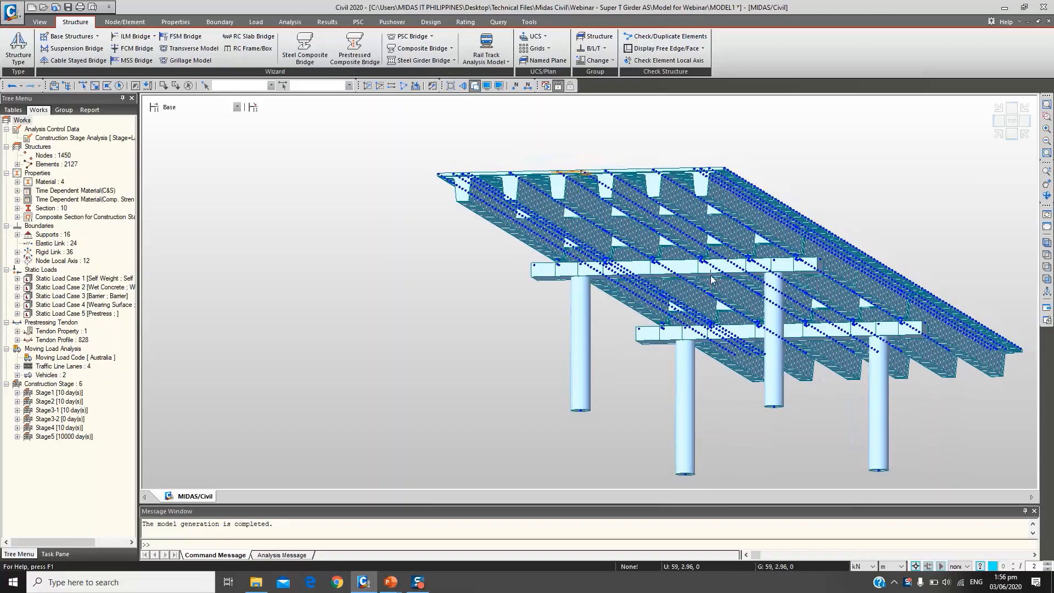
middle_click_drag(576, 280, 470, 347, "ctrl")
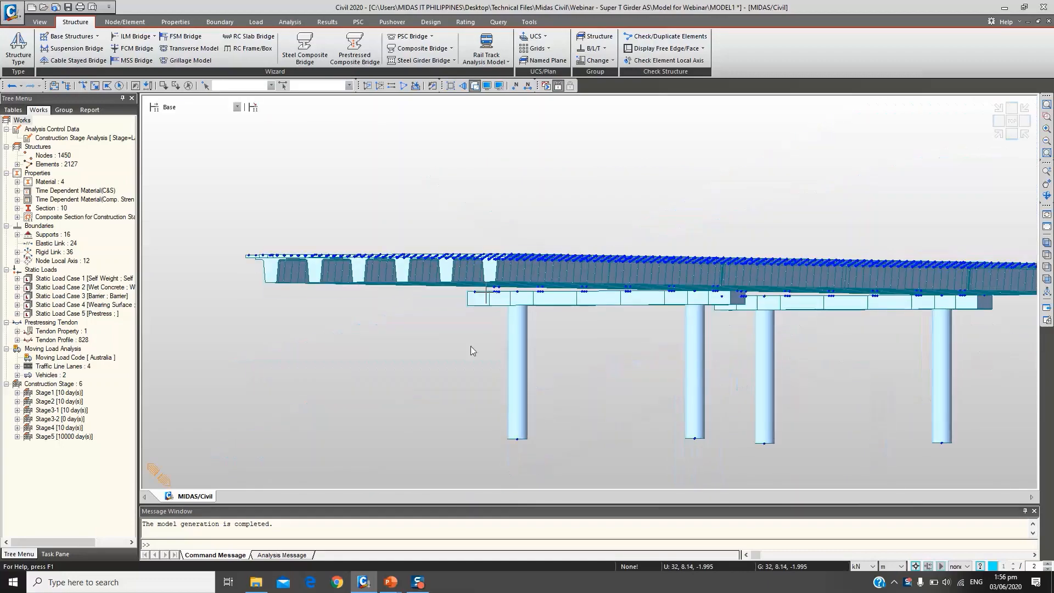
scroll(486, 340, "up", 2)
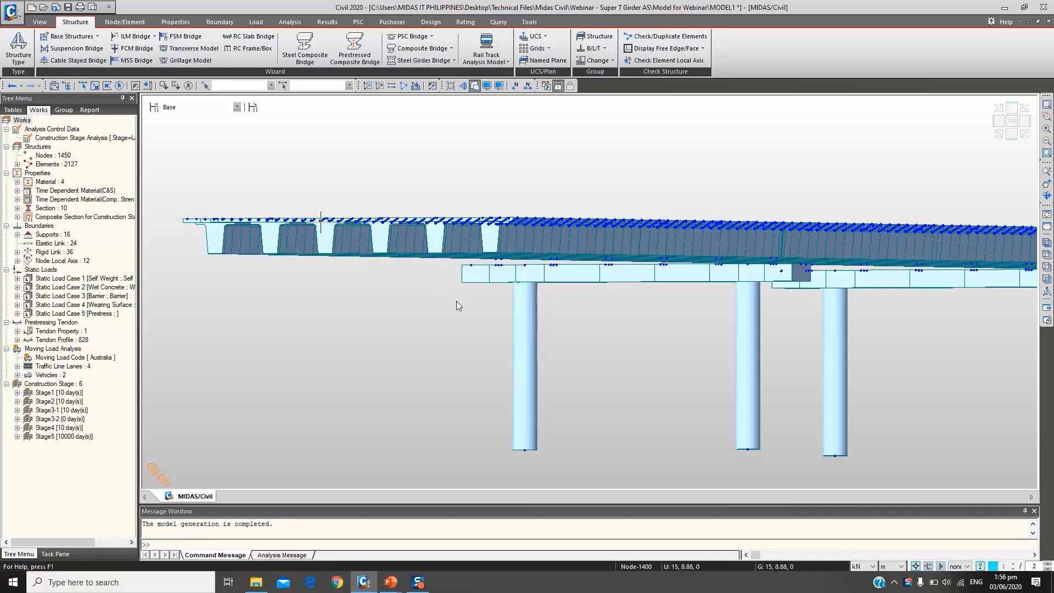
mouse_move(571, 348)
middle_mouse_down("ctrl")
mouse_move(548, 336)
mouse_move(552, 317)
mouse_move(556, 349)
middle_mouse_up("ctrl")
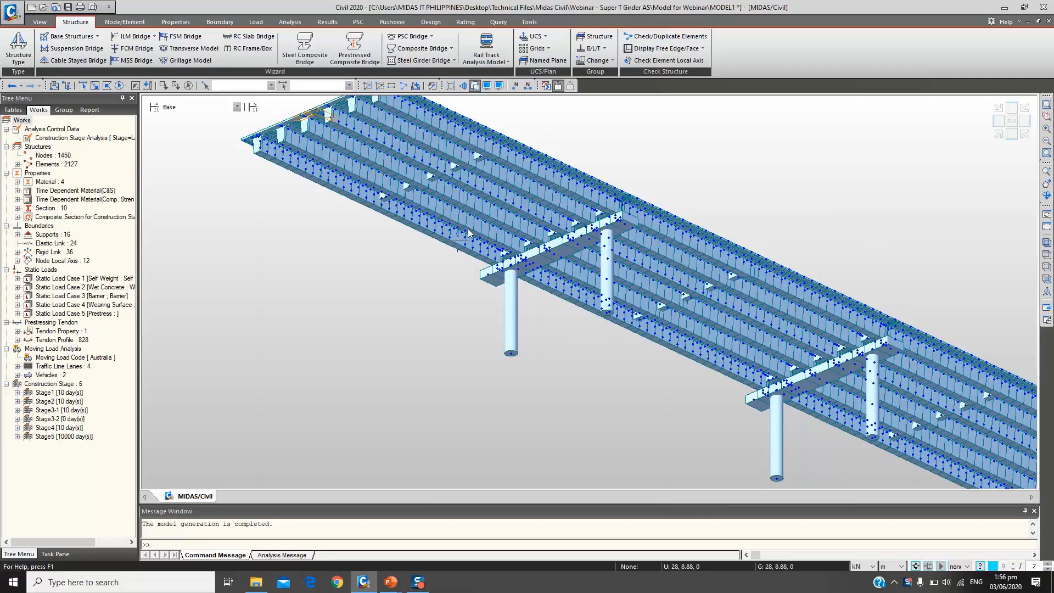
Examine the composite sections for construction stage, then display the Stage1 substructure in an isometric view
middle_click_drag(416, 307, 404, 324, "ctrl")
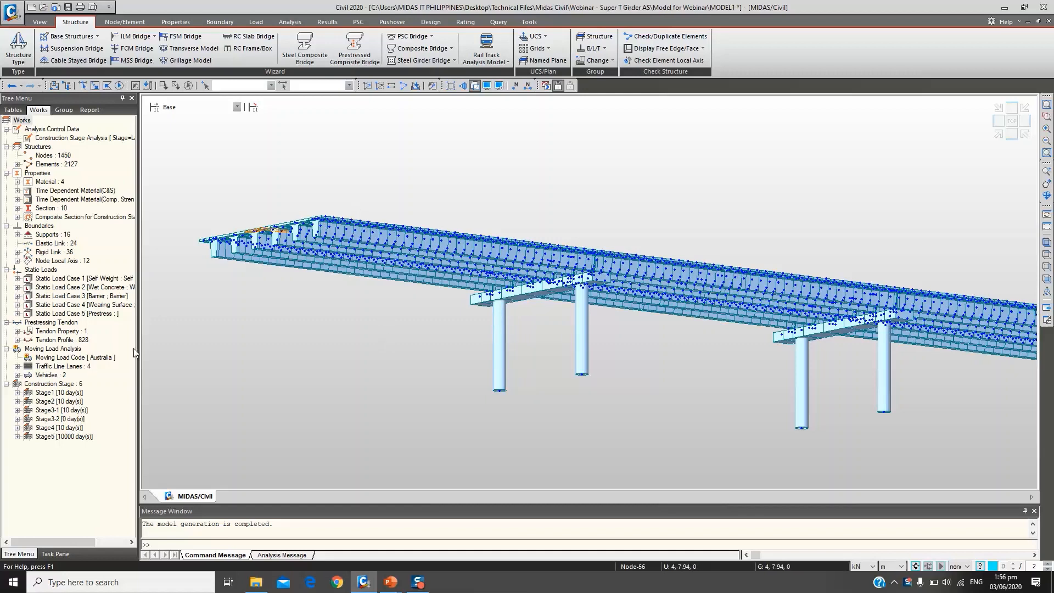
double_click(63, 218)
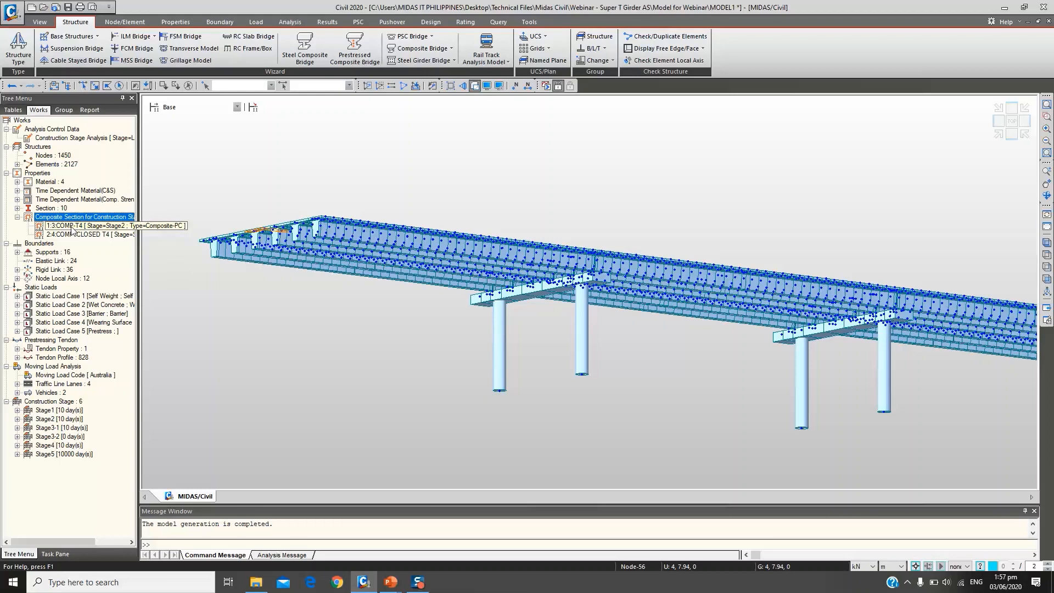
left_click(238, 110)
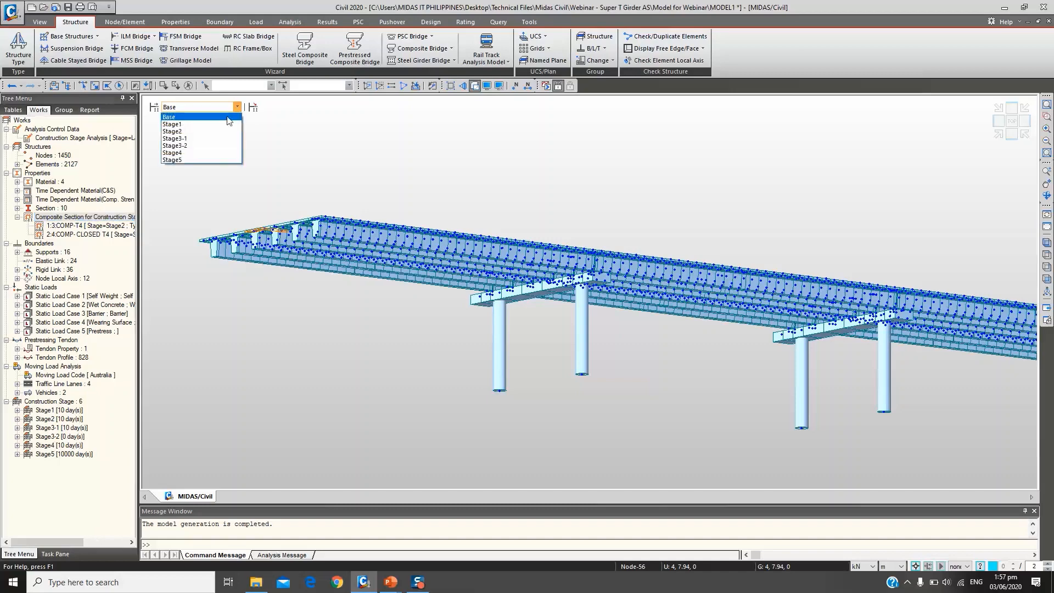
left_click(222, 125)
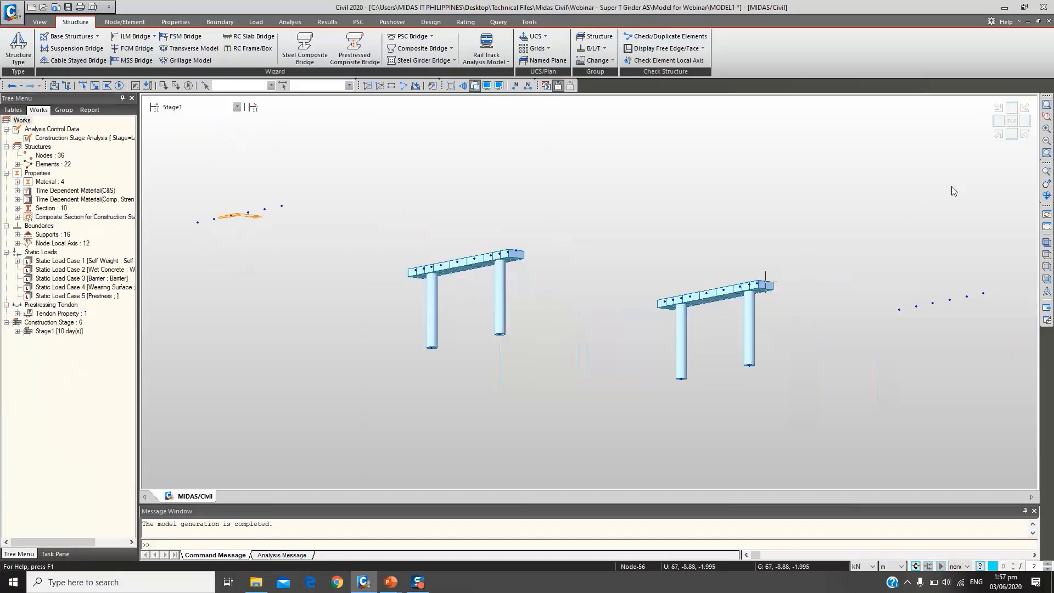
left_click(997, 134)
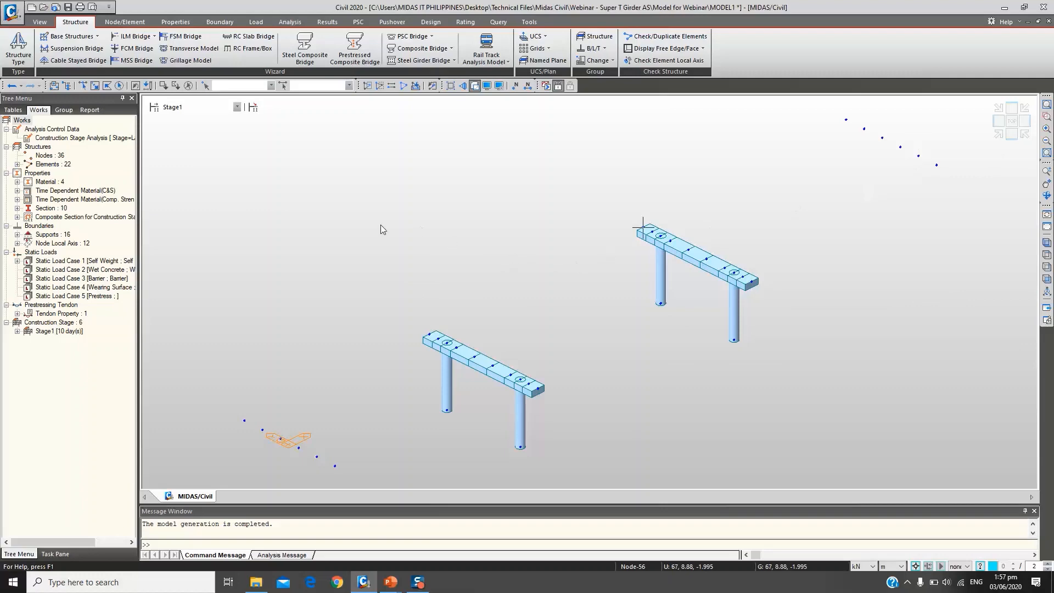
Display Stage2 and Stage3-1, and review the loads under the self weight and wet concrete load cases
left_click(236, 106)
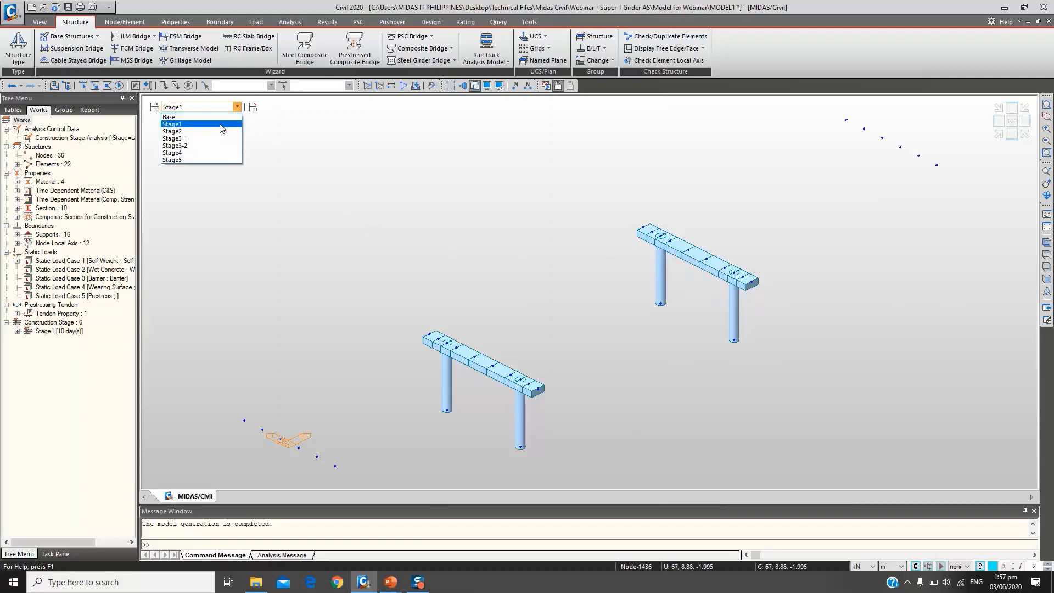
left_click(219, 131)
scroll(456, 439, "up", 2)
left_click(236, 107)
left_click(219, 139)
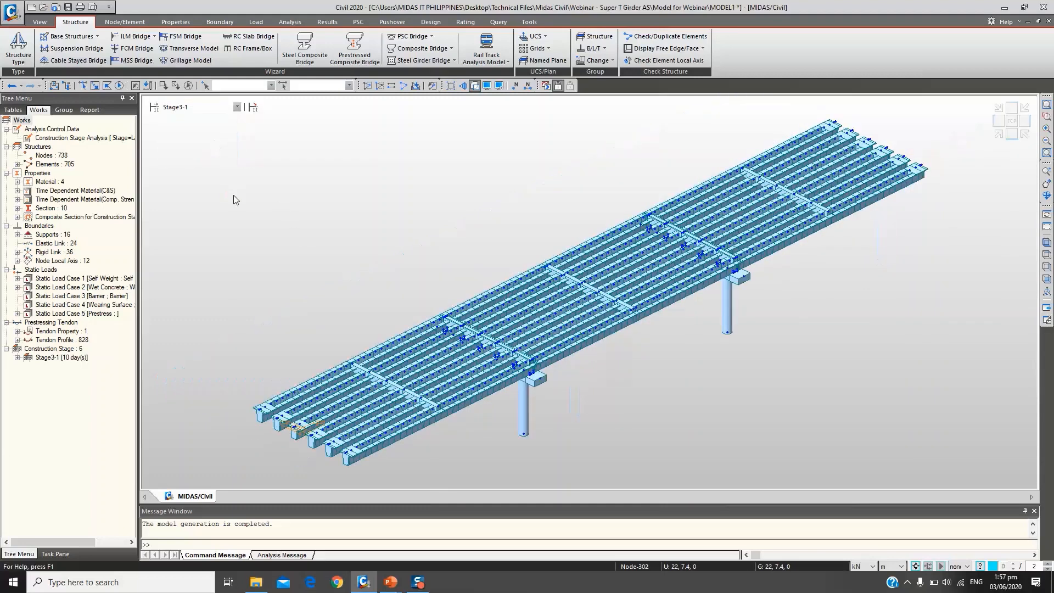
double_click(61, 279)
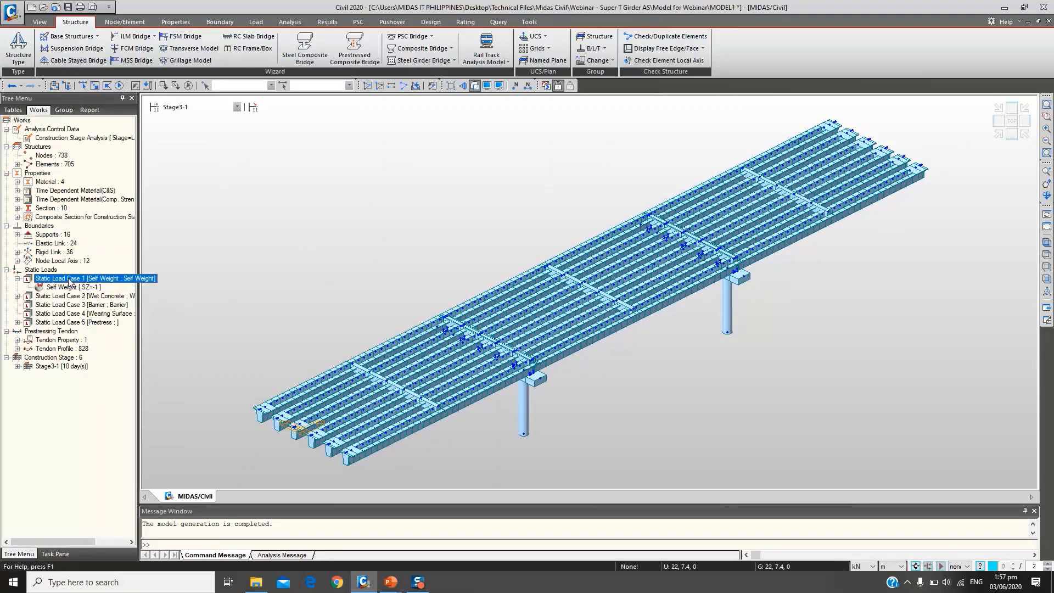
double_click(64, 300)
left_click(67, 305)
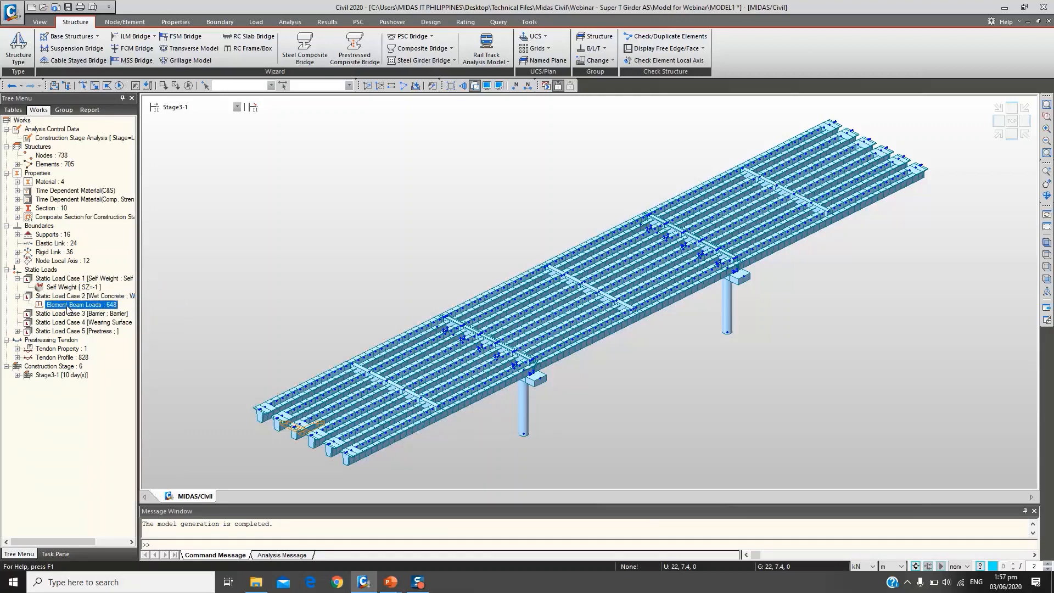
Display Stage3-2 and Stage4, and review the loads under the wearing surface load case
left_click(236, 107)
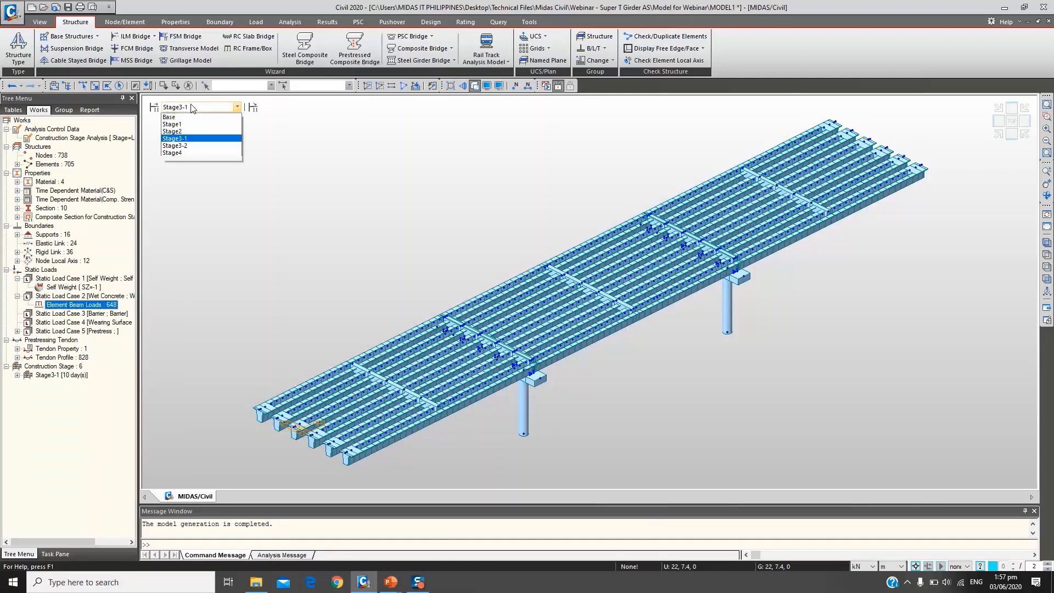
left_click(236, 107)
left_click(237, 107)
left_click(185, 145)
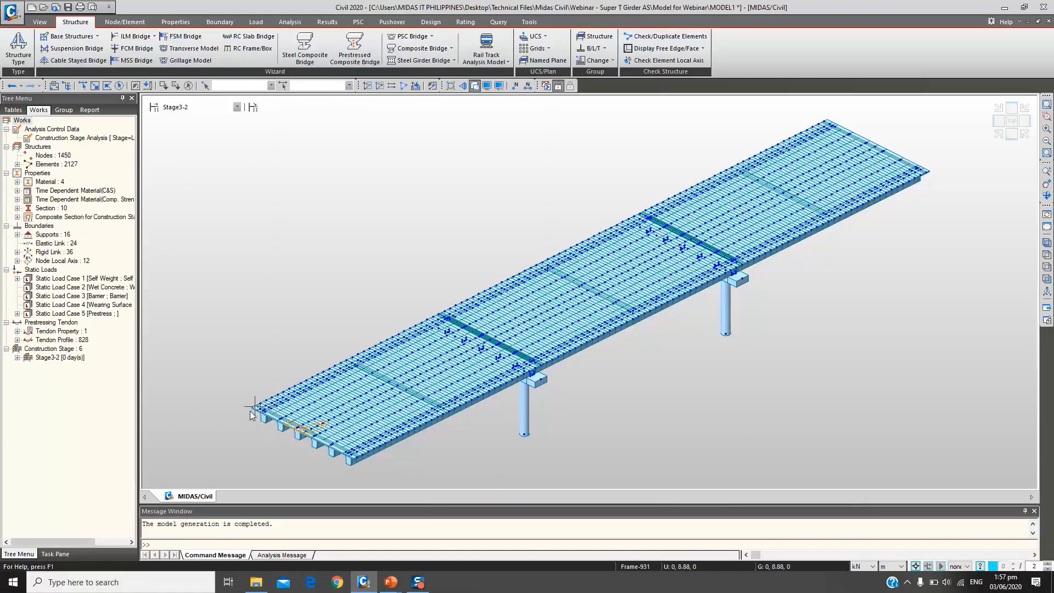
left_click(236, 106)
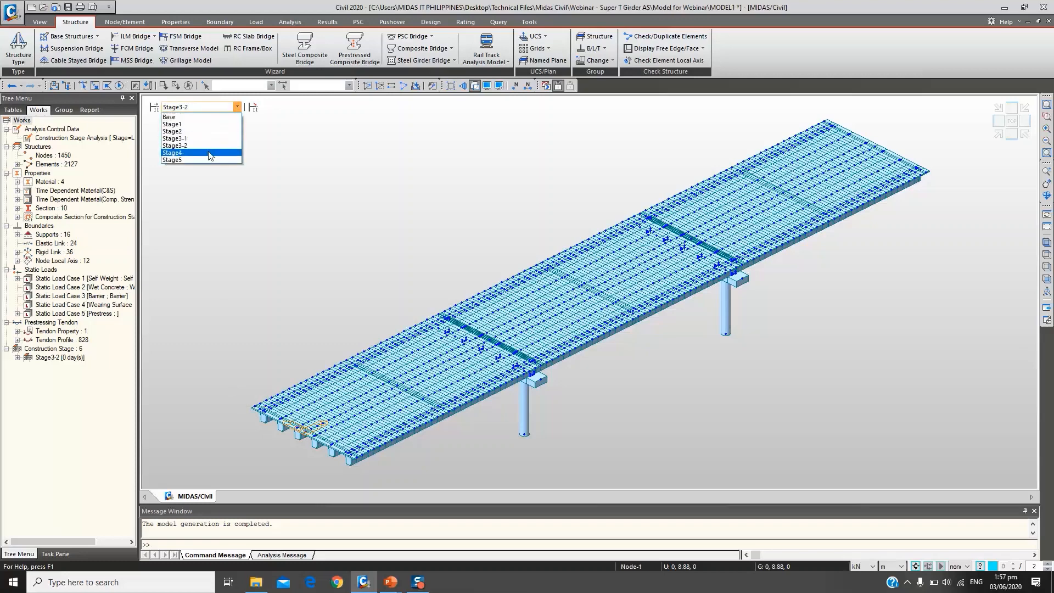
left_click(204, 153)
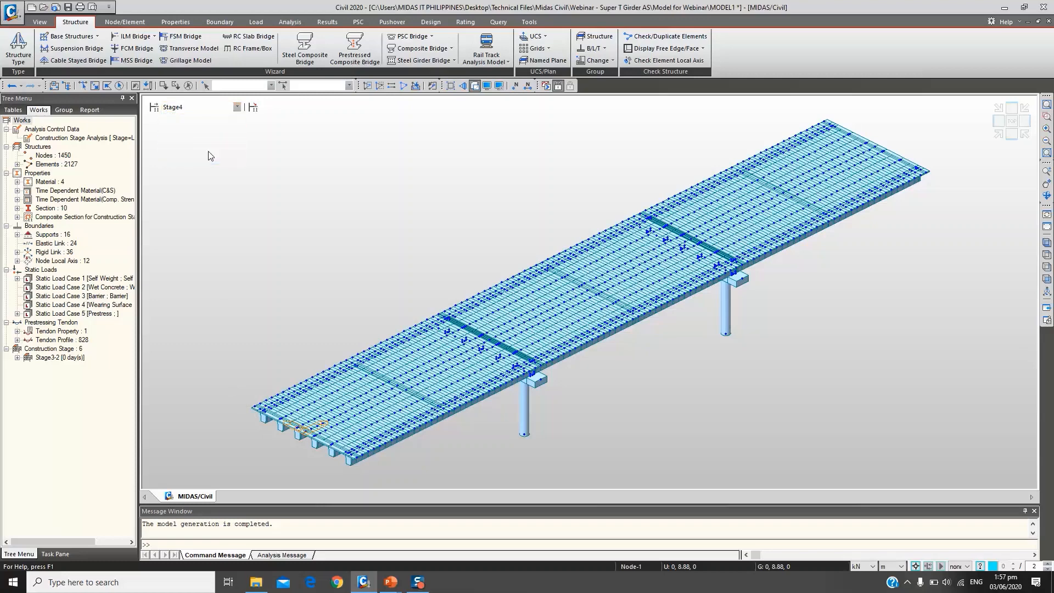
double_click(108, 306)
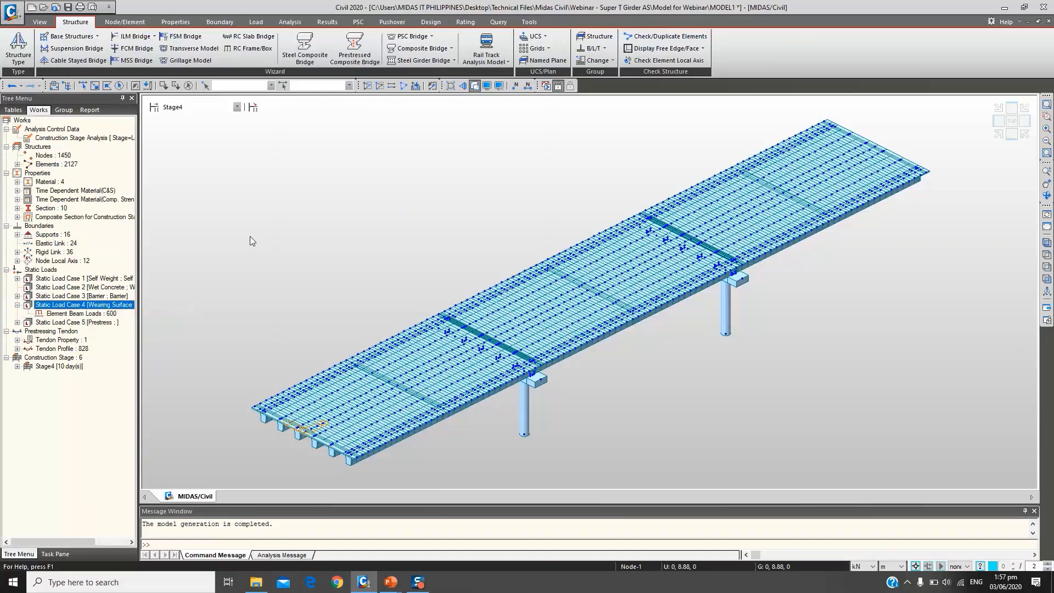
Display the final Stage5 model and return to the Base stage
left_click(214, 107)
left_click(192, 158)
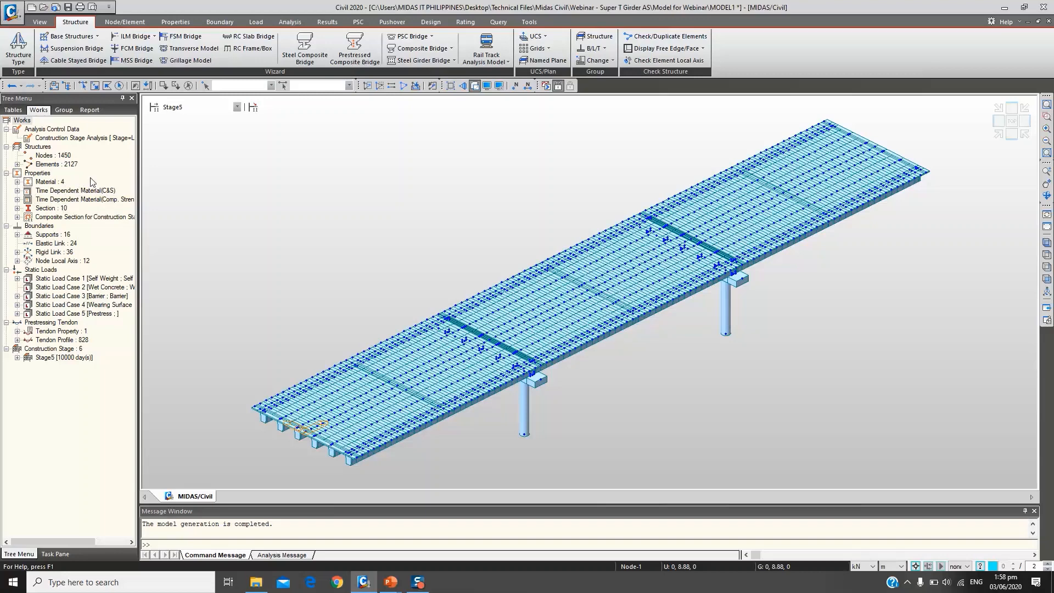
left_click(192, 108)
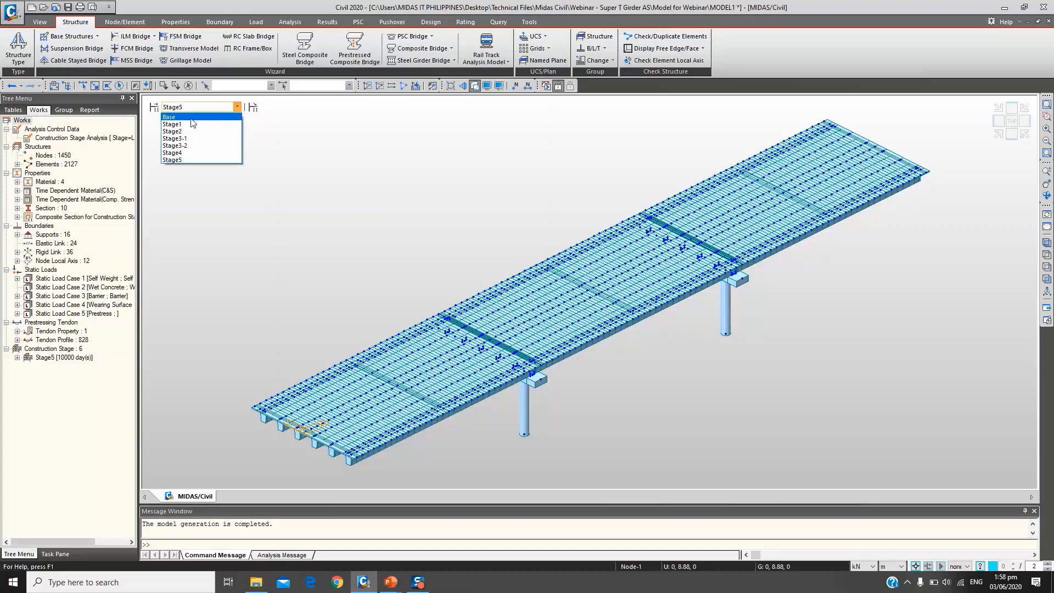
left_click(192, 117)
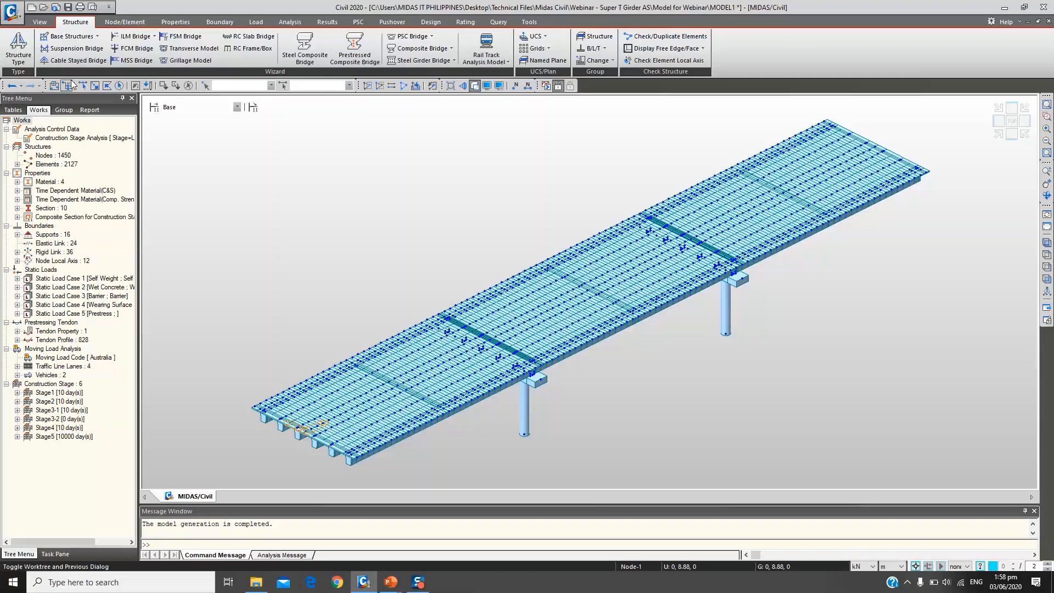
Link the C50 material to the C50 creep/shrinkage and C50 compressive strength time-dependent properties
left_click(174, 21)
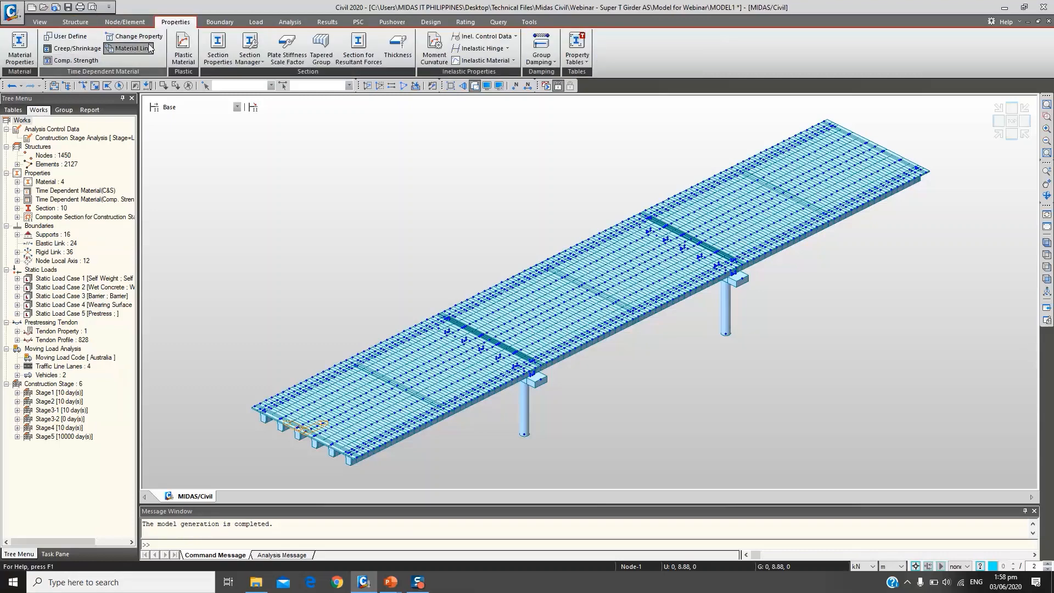
left_click(130, 48)
left_click(82, 142)
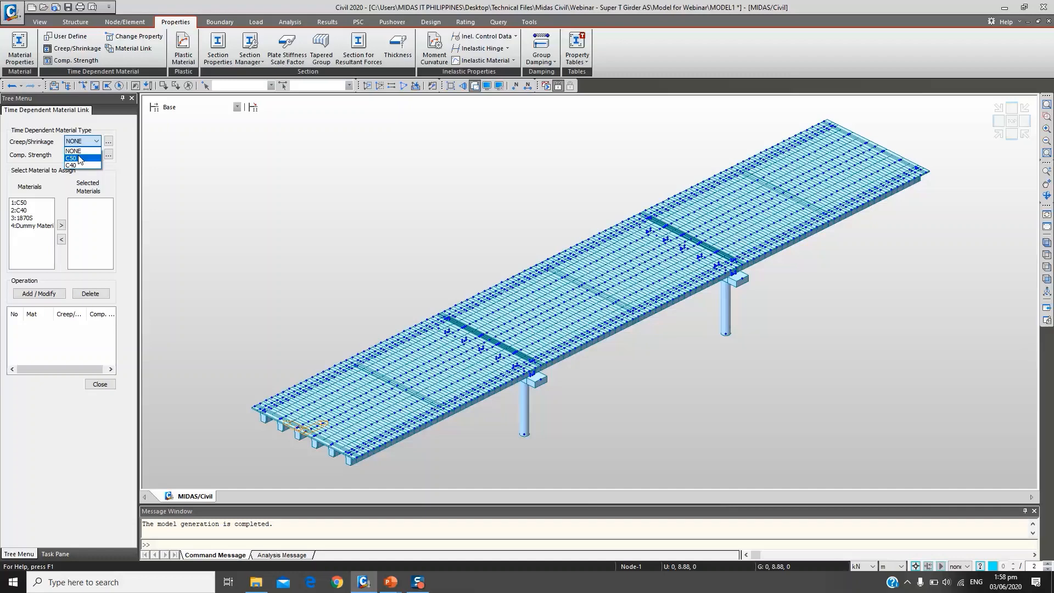
left_click(80, 159)
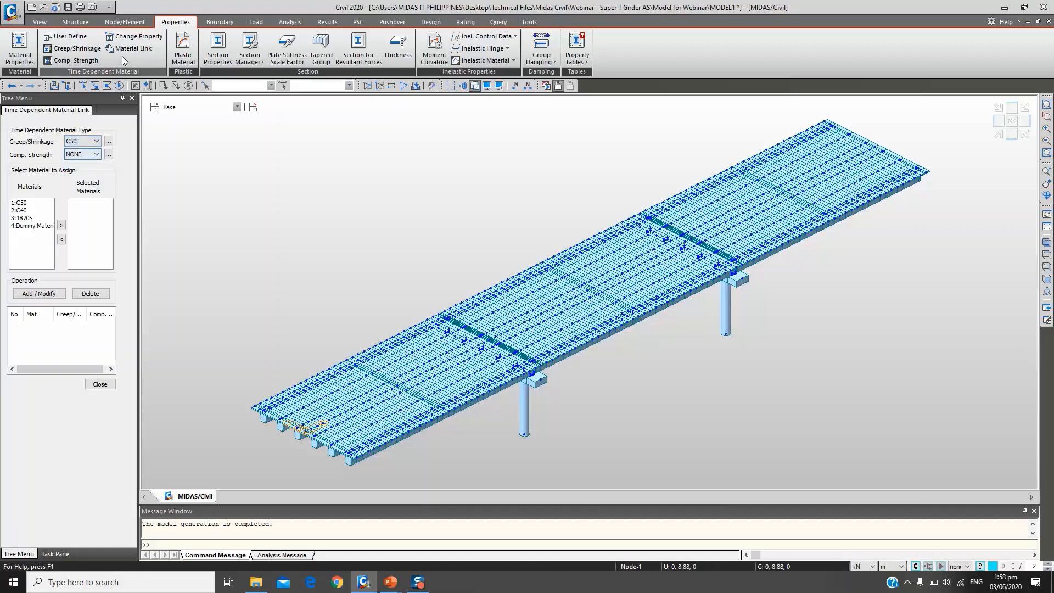
left_click(82, 155)
left_click(77, 170)
left_click(19, 203)
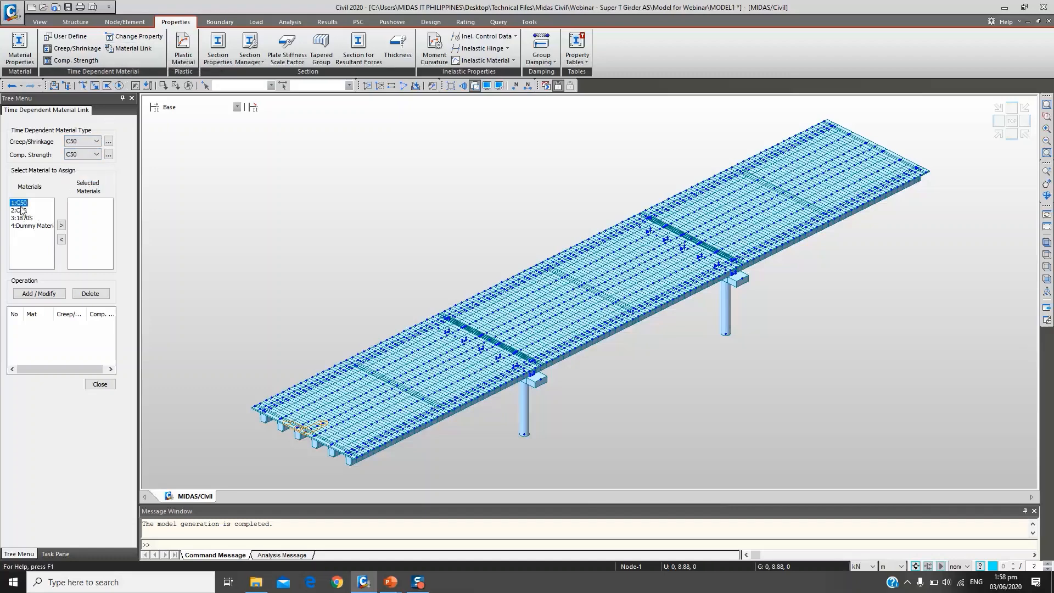
left_click(61, 225)
left_click(39, 293)
Link the C40 material to the C40 creep/shrinkage and C40 compressive strength properties, and finish the time-dependent material links
left_click(83, 141)
left_click(78, 164)
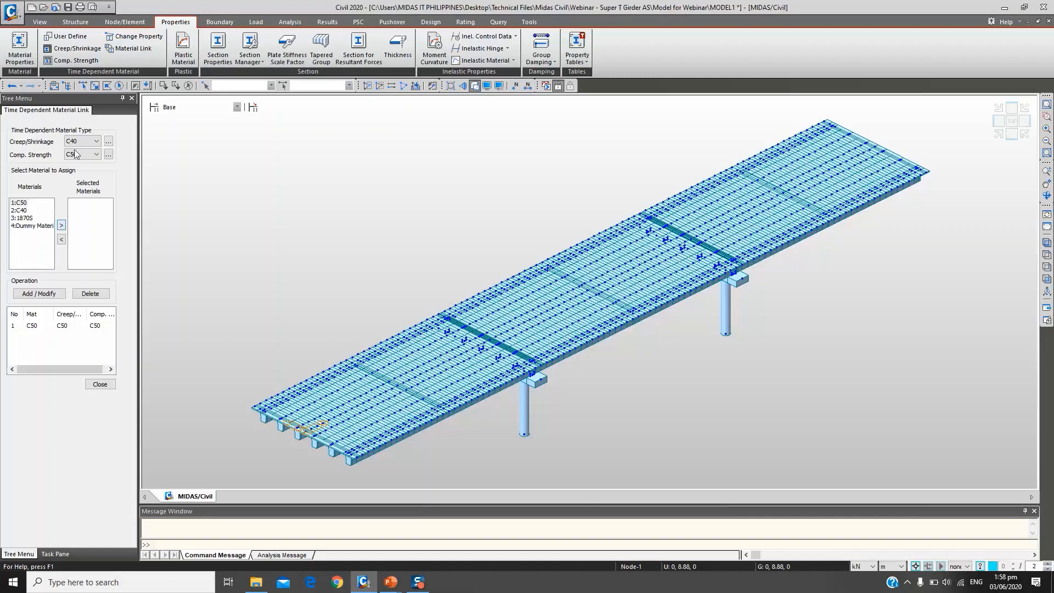
left_click(82, 142)
left_click(71, 165)
left_click(82, 154)
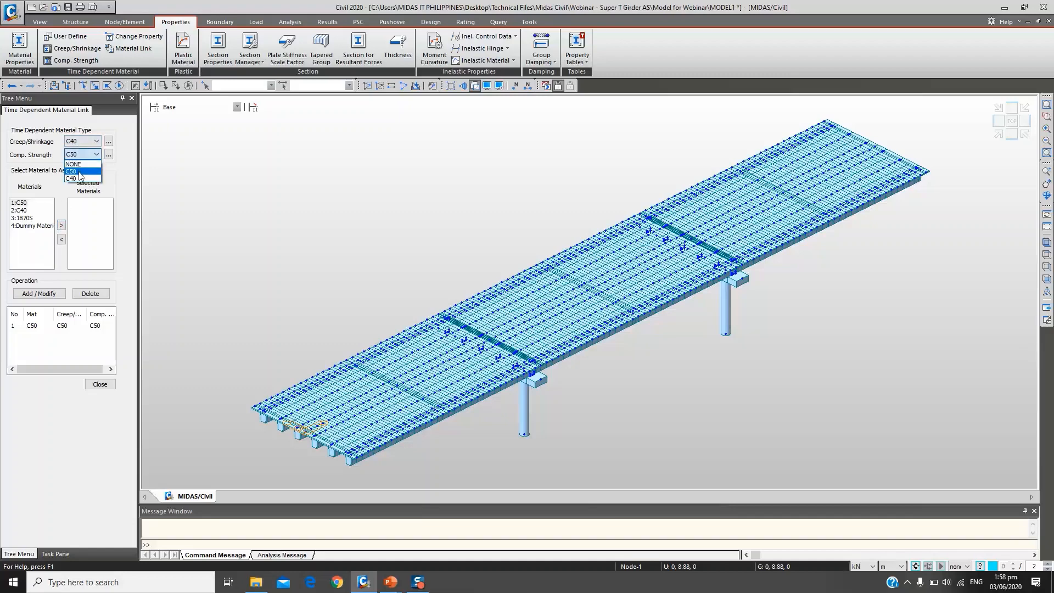
left_click(72, 179)
left_click(21, 210)
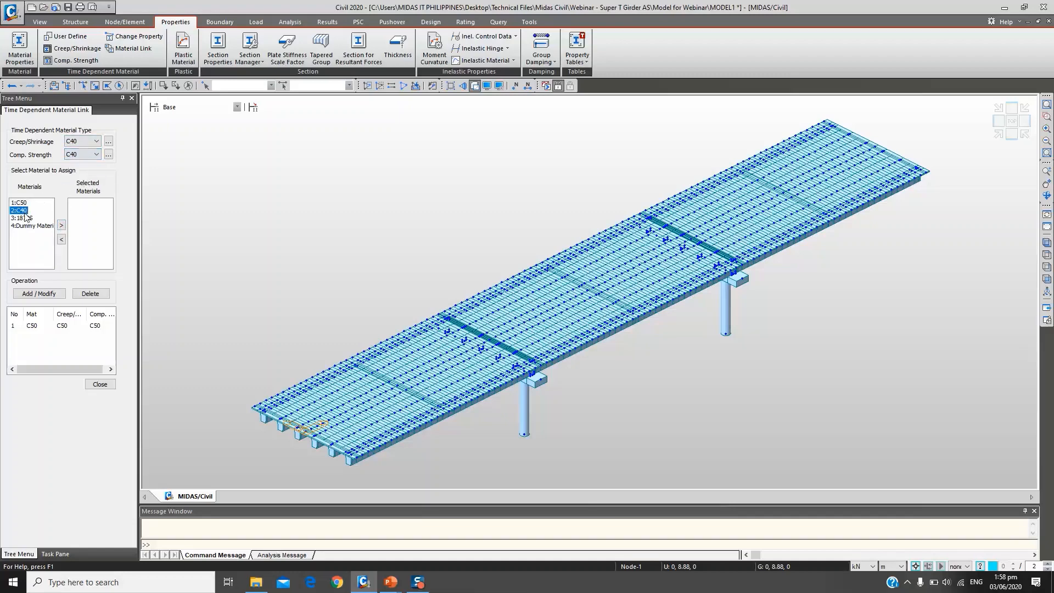
left_click(61, 225)
left_click(39, 293)
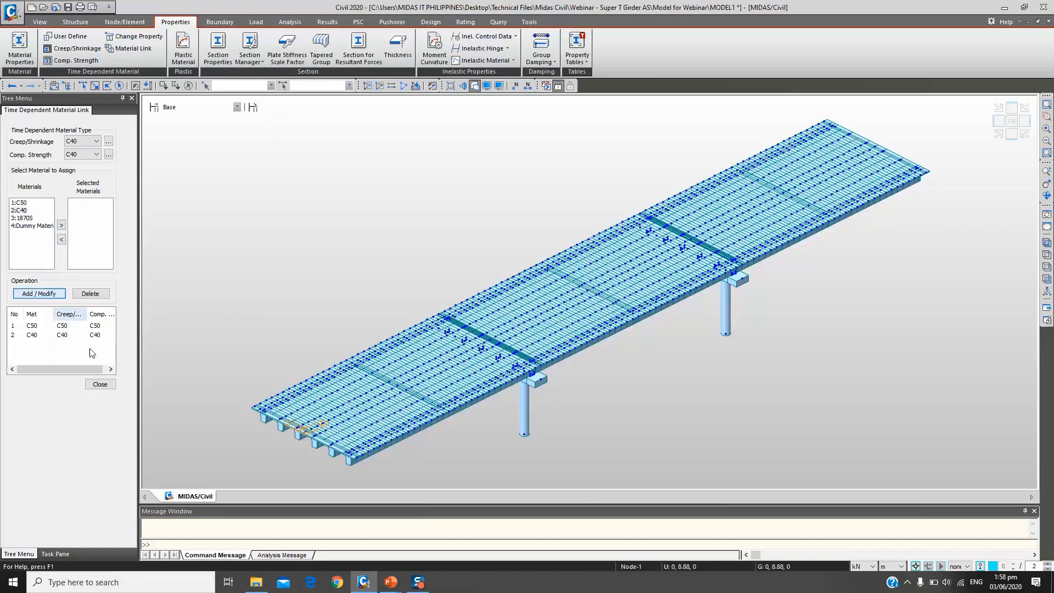
left_click(101, 385)
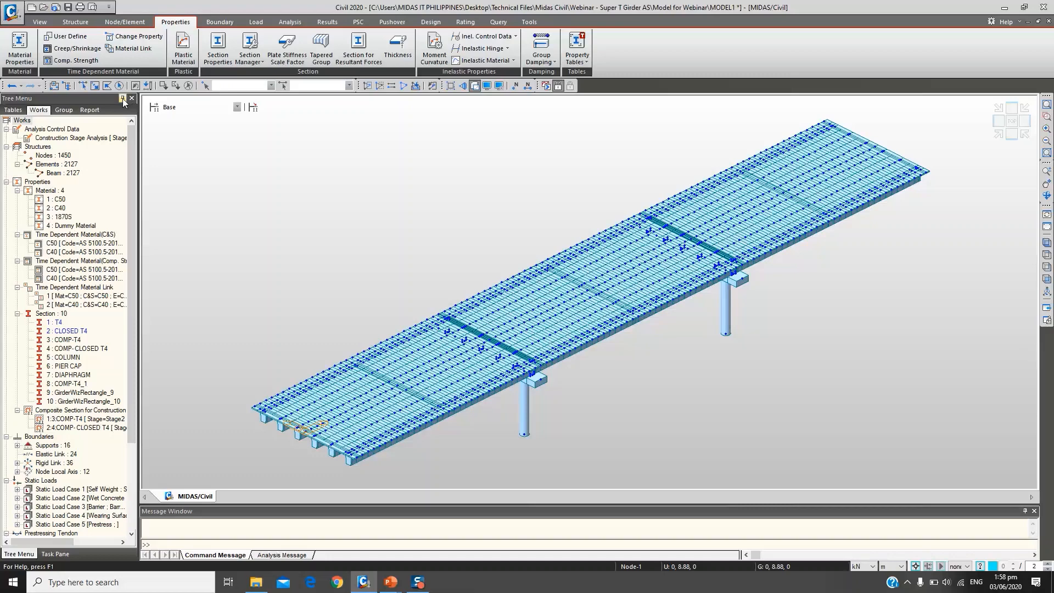
Define a new moving load case named MLC with the general load model and a combined loading effect
left_click(248, 23)
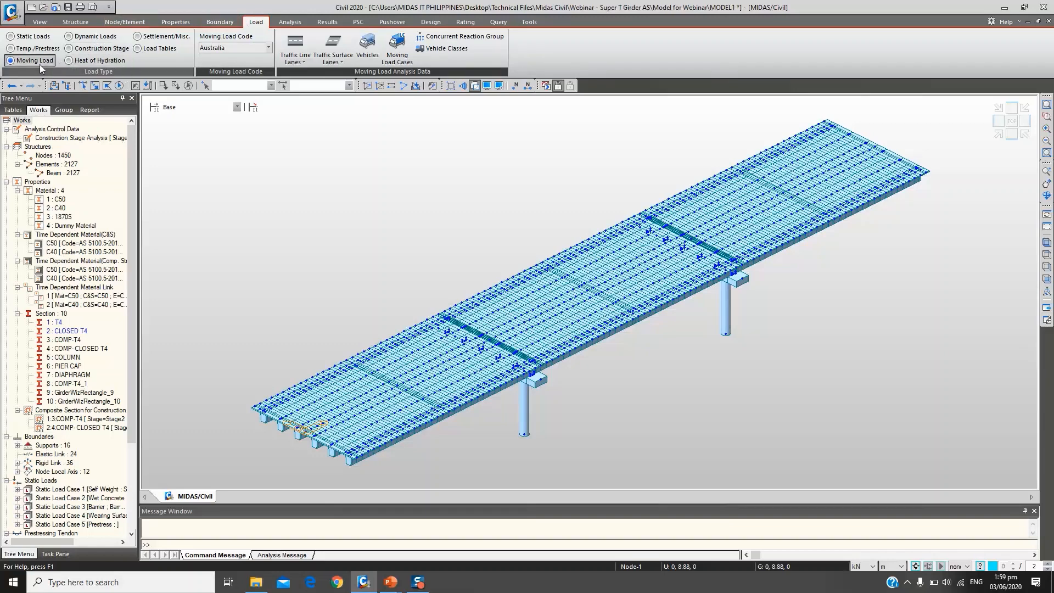
left_click(394, 50)
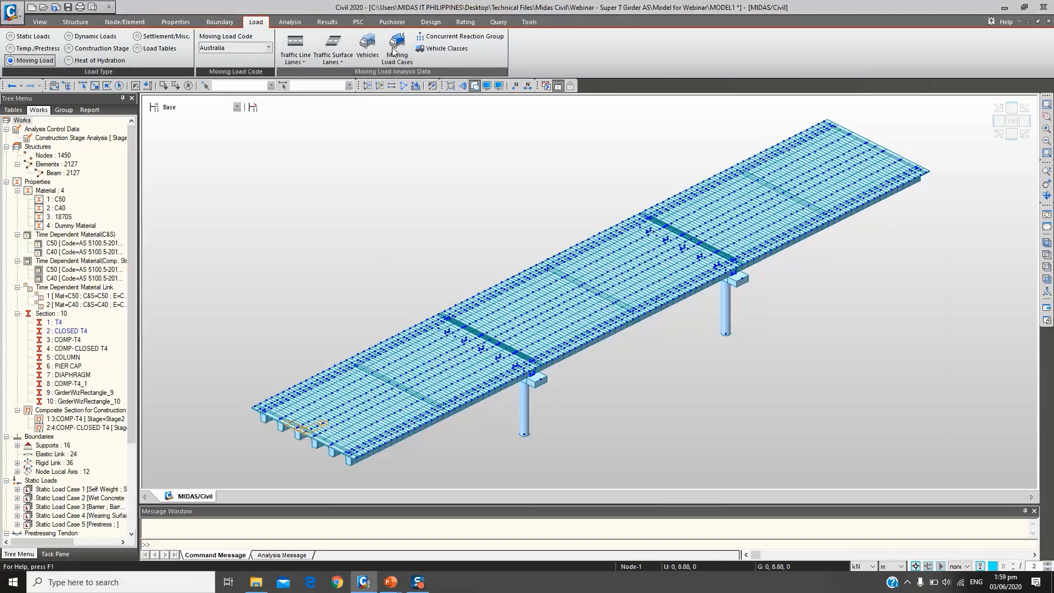
left_click_drag(132, 42, 301, 124)
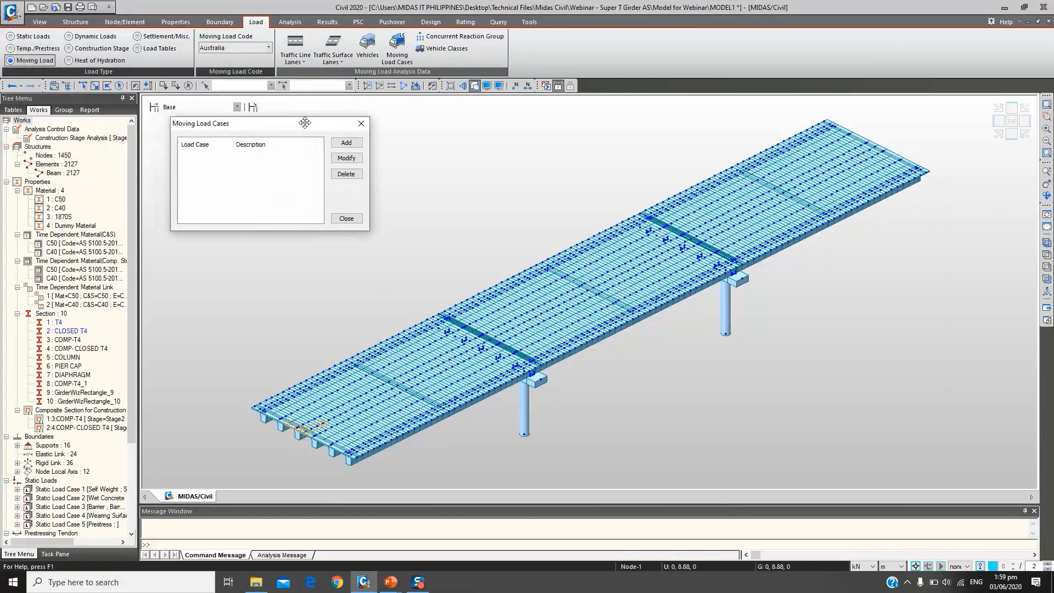
left_click(347, 143)
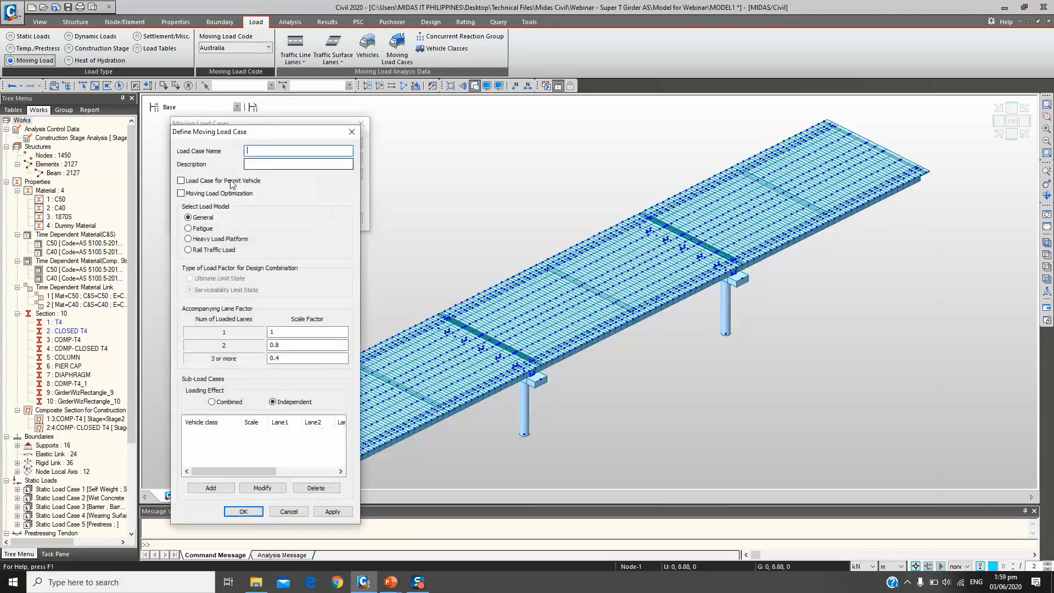
left_click_drag(245, 135, 459, 107)
type("mlc")
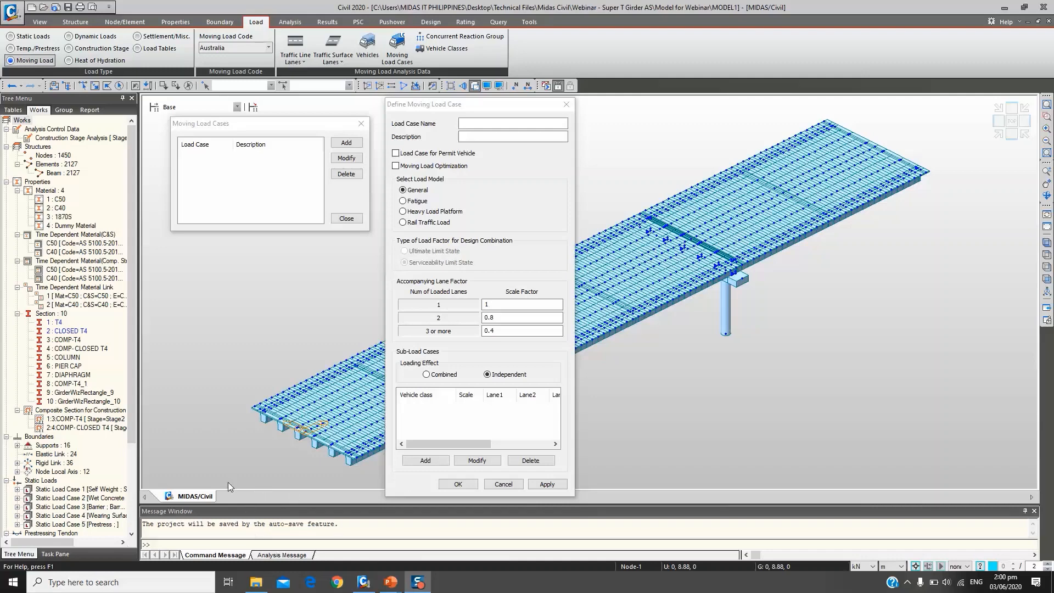
left_click(479, 123)
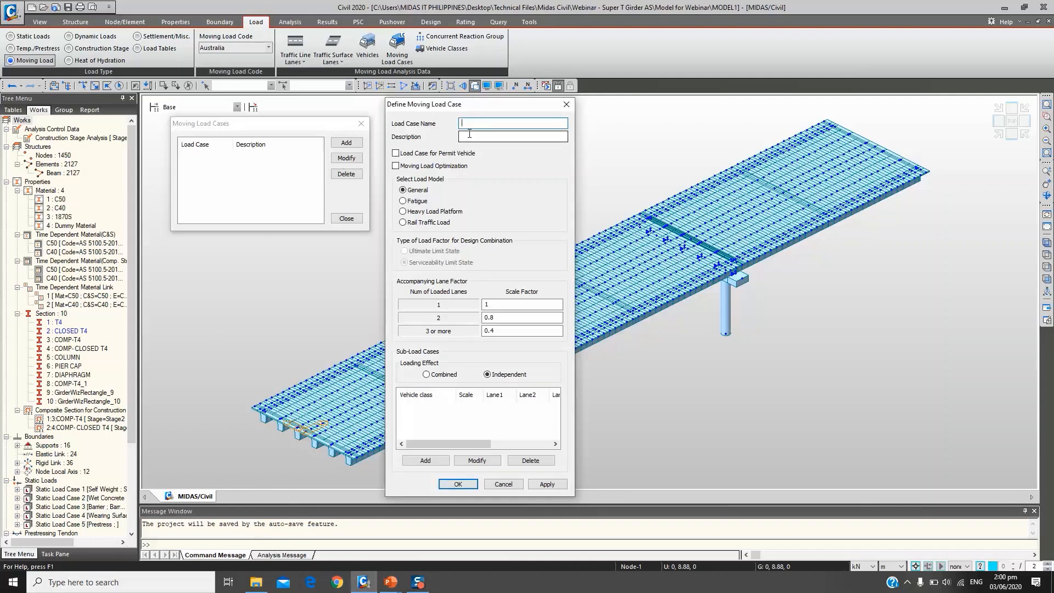
type("MLC")
left_click(521, 330)
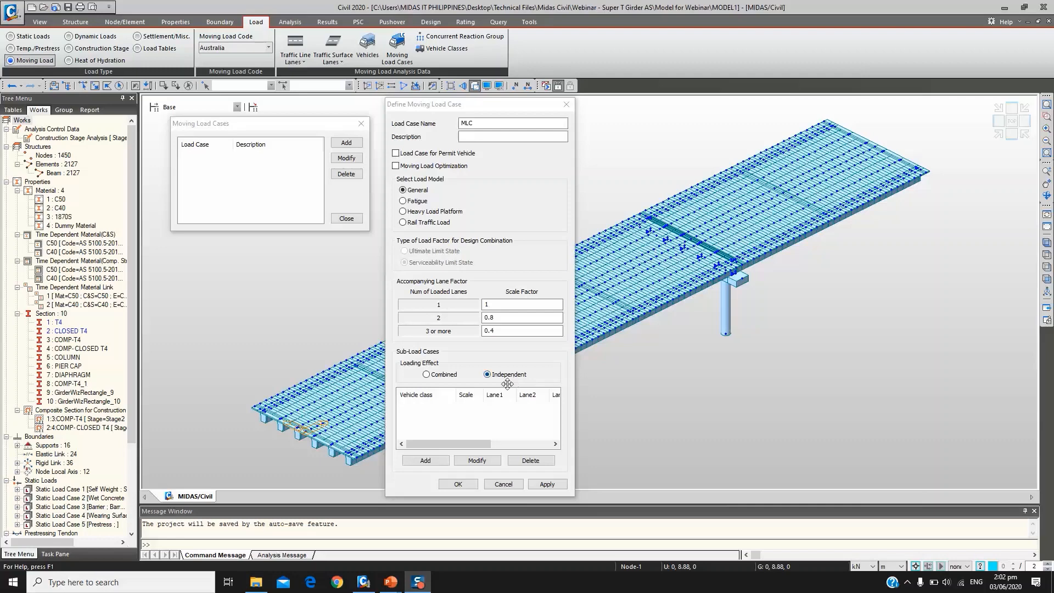
left_click(428, 374)
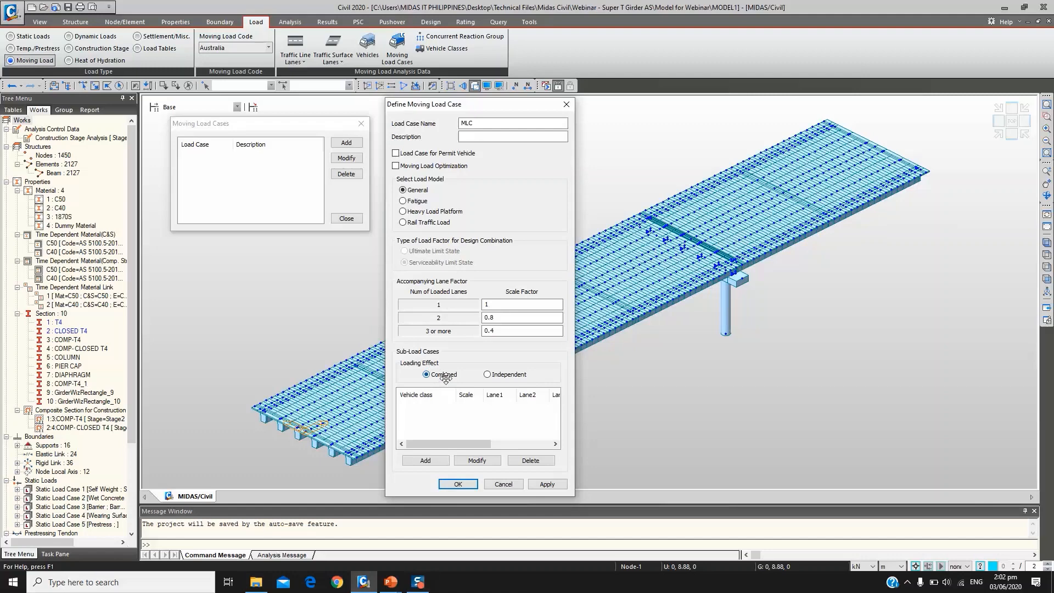
Add a sub-load case for vehicle class VL:M1600 with scale factor 1, a maximum of 4 loaded lanes, and Lane1 to Lane4 assigned
left_click(424, 460)
left_click(680, 134)
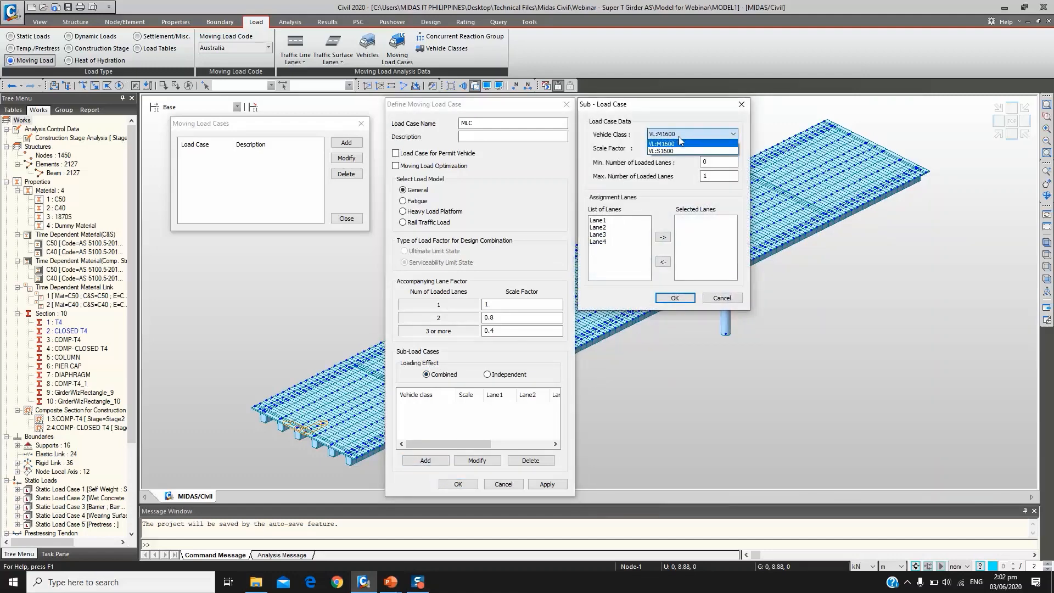
left_click(675, 143)
left_click(675, 149)
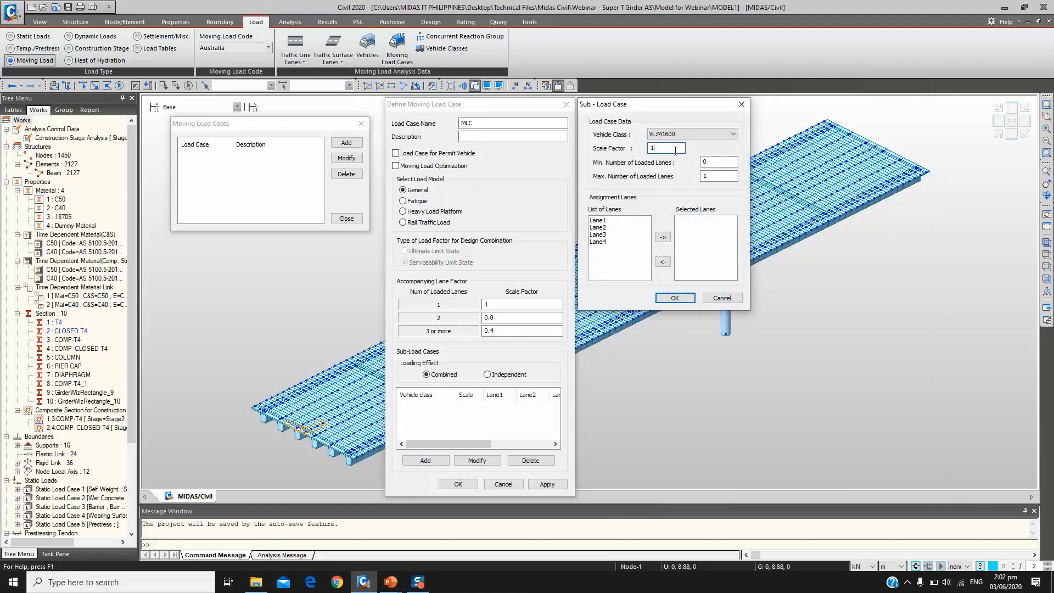
double_click(709, 175)
type("4")
left_click_drag(604, 220, 602, 259)
left_click(662, 237)
left_click(675, 297)
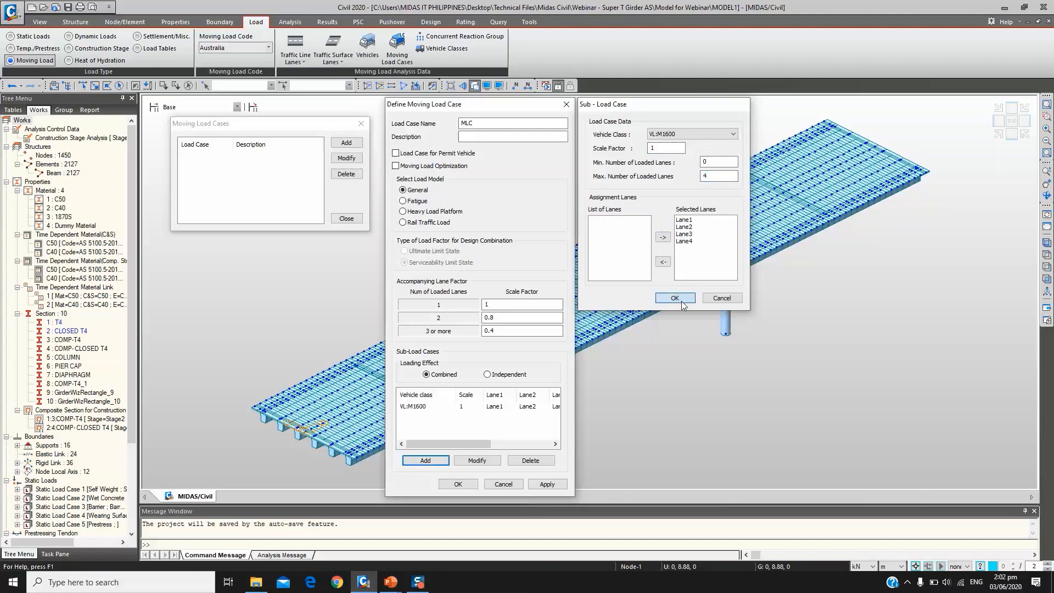
Start a second sub-load case with vehicle class VL:S1600 and select Lane1 to Lane4 for assignment
left_click(425, 460)
left_click(697, 134)
left_click(699, 149)
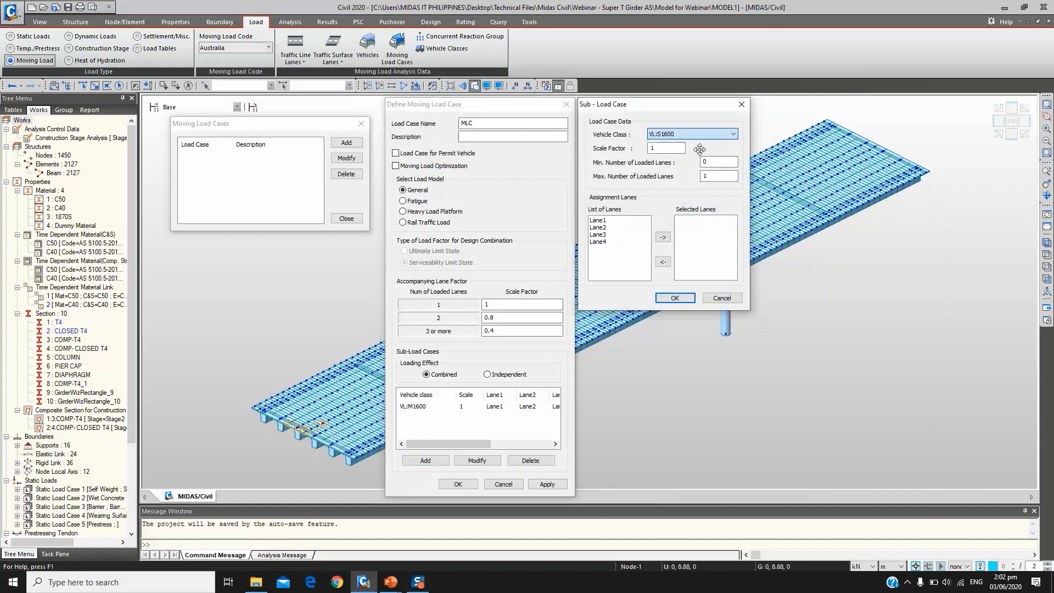
left_click_drag(603, 221, 603, 259)
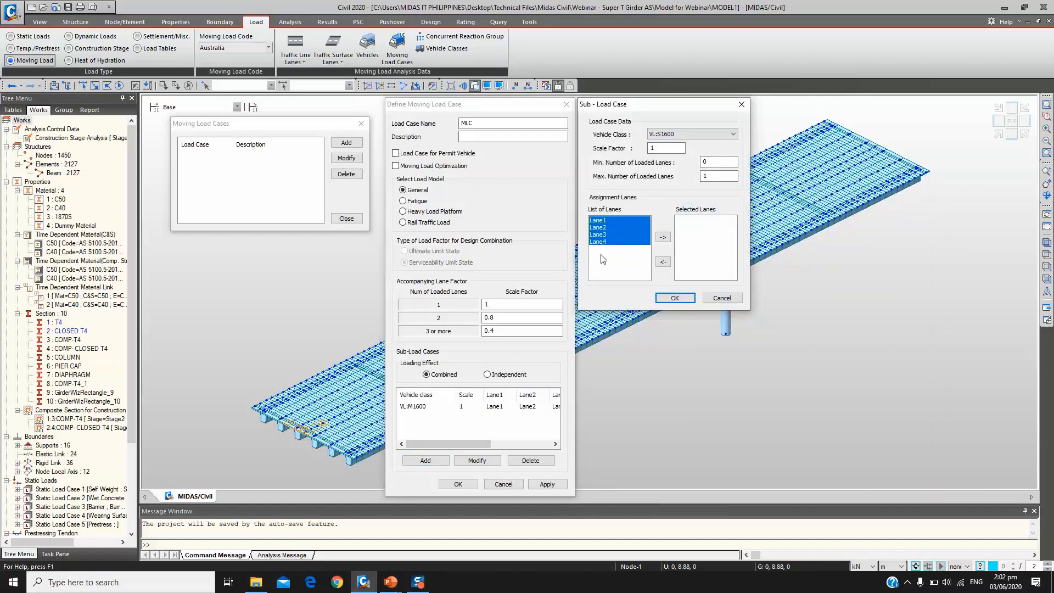
Assign Lane1 to Lane4 to the S1600 sub-load case with a maximum of 4 loaded lanes, and save moving load case MLC
left_click(663, 237)
double_click(713, 176)
type("4")
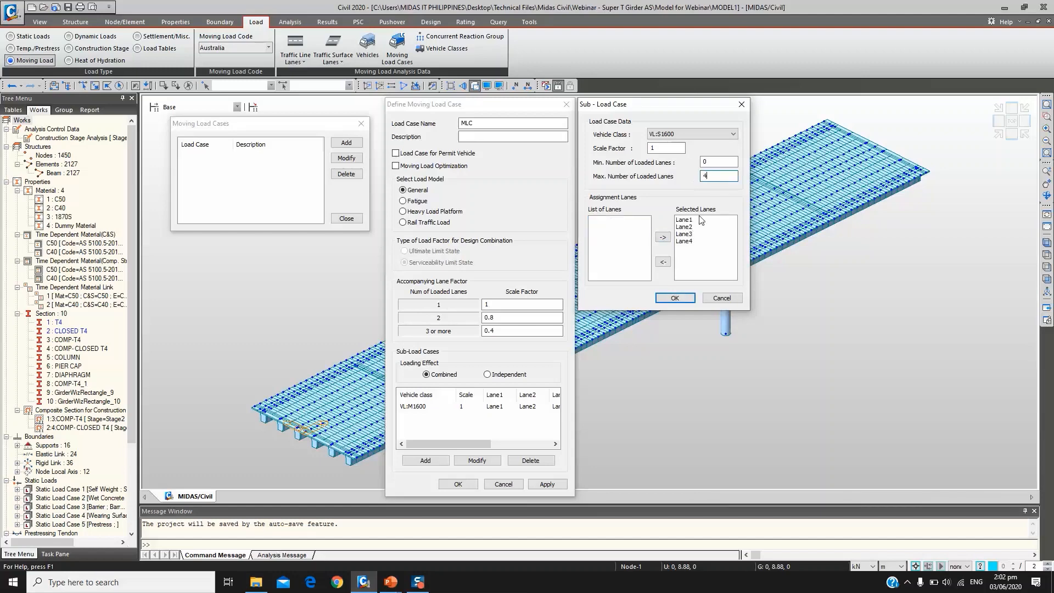
left_click(675, 298)
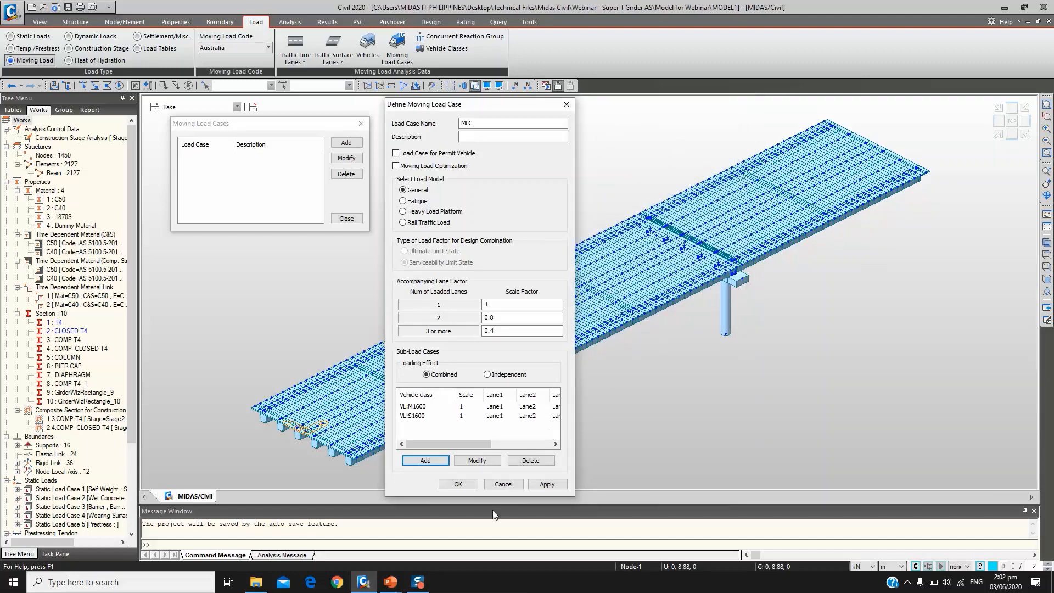
left_click(458, 483)
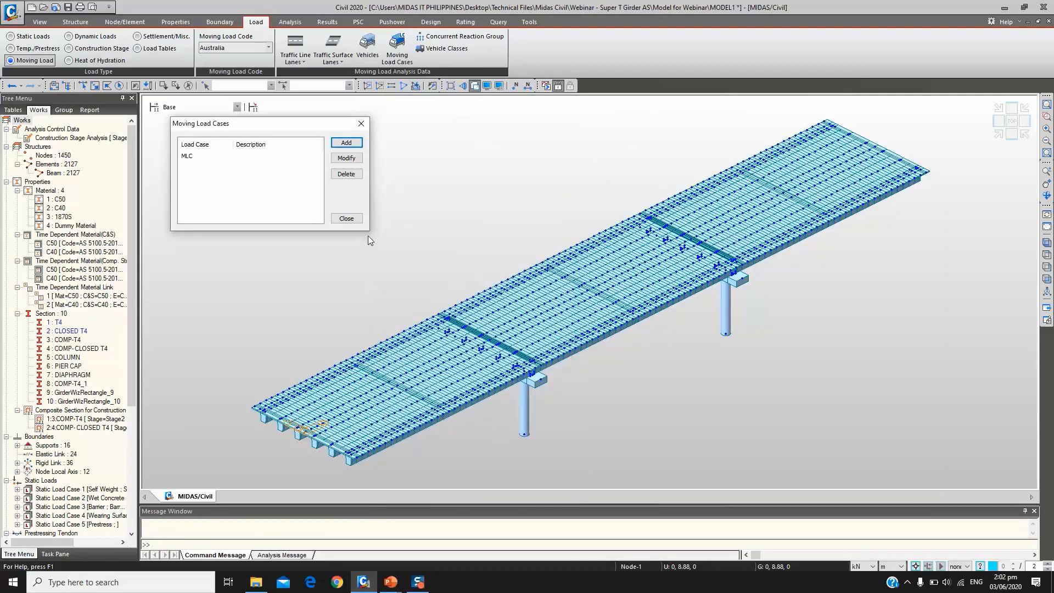
left_click(346, 218)
Open the list of composite sections for construction stage and widen its Section column to show the full names
left_click_drag(131, 229, 133, 349)
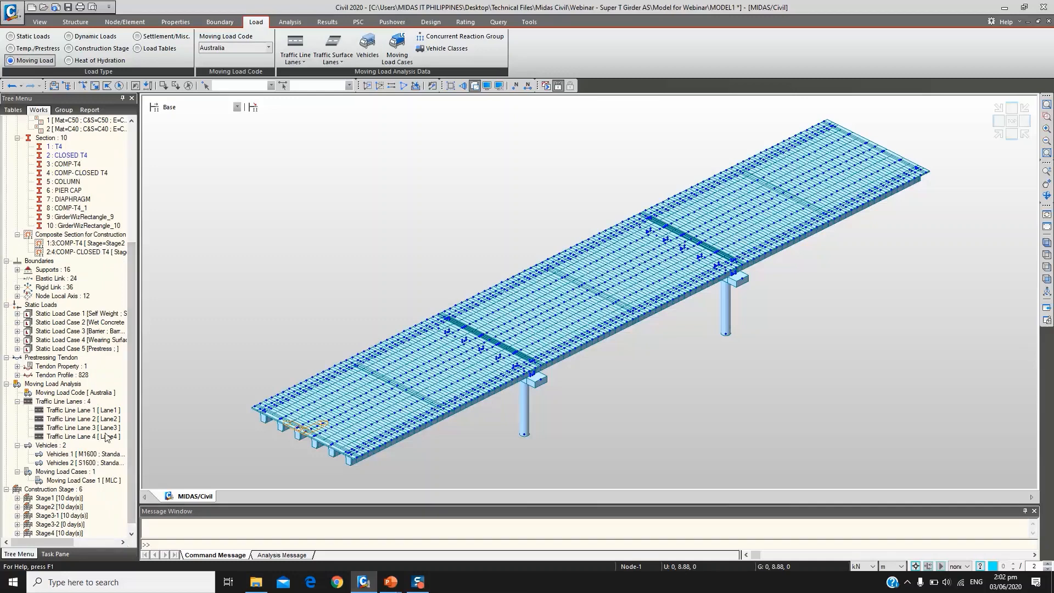
left_click_drag(133, 407, 113, 460)
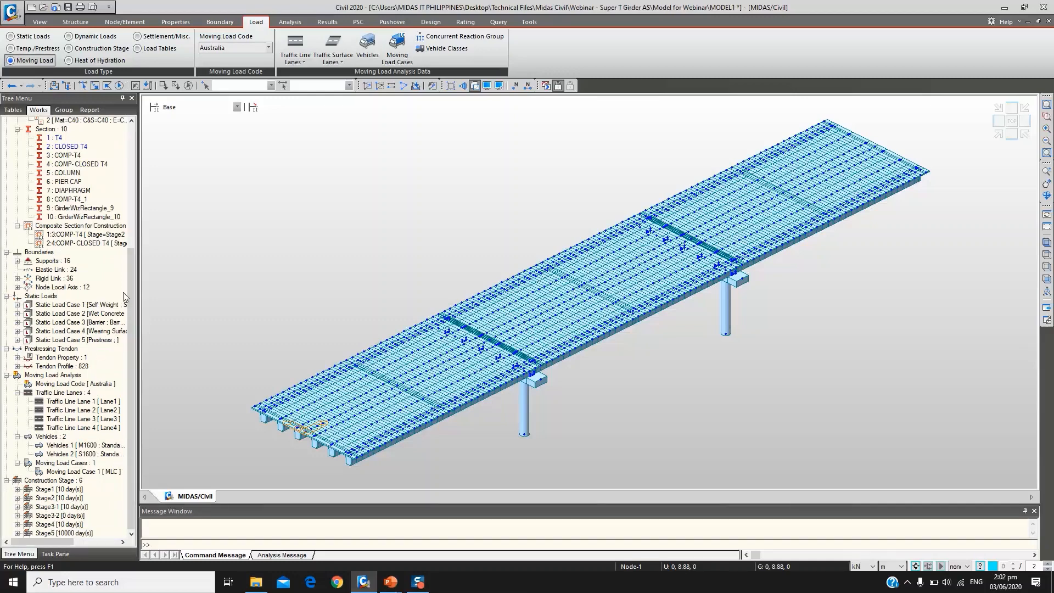
left_click(96, 50)
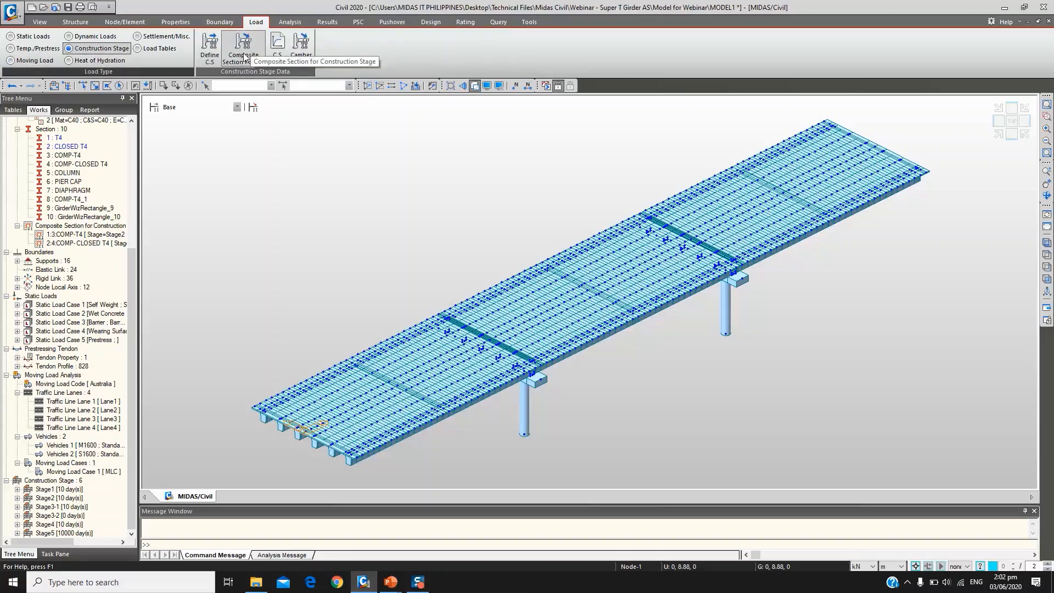
left_click(244, 57)
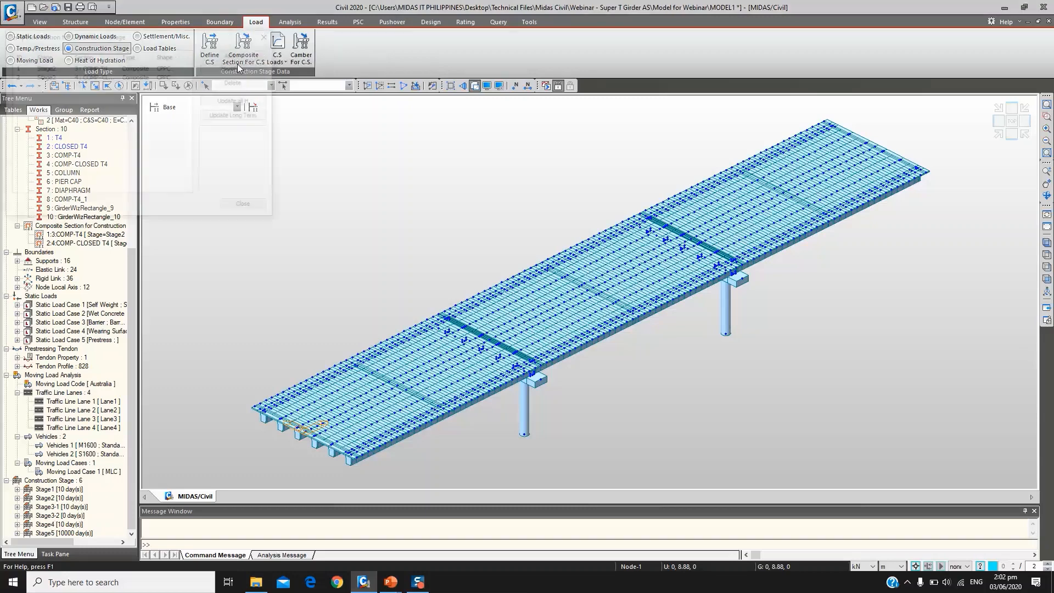
left_click(133, 69)
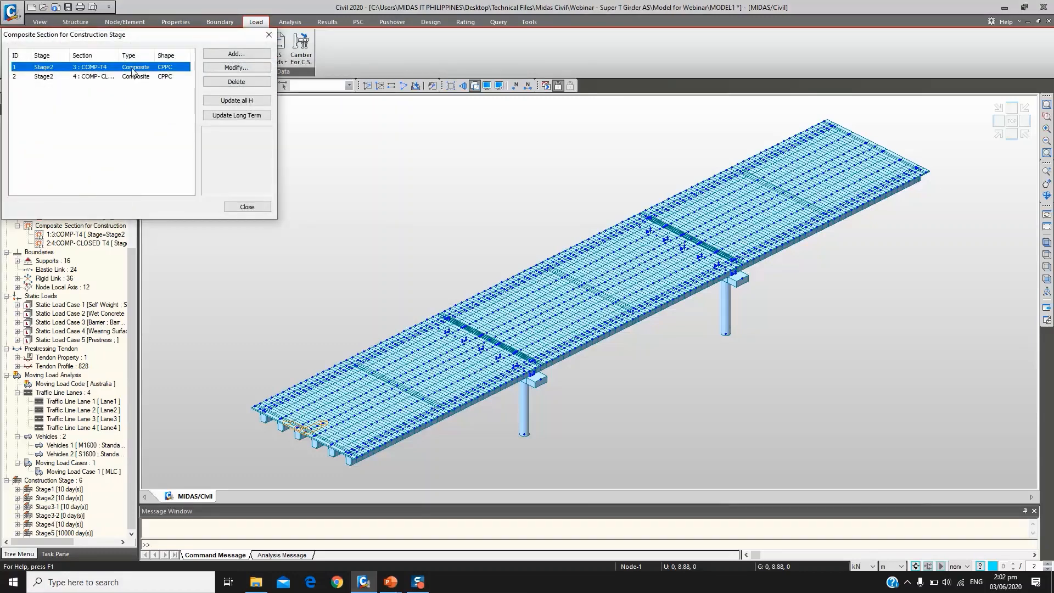
left_click_drag(119, 55, 138, 55)
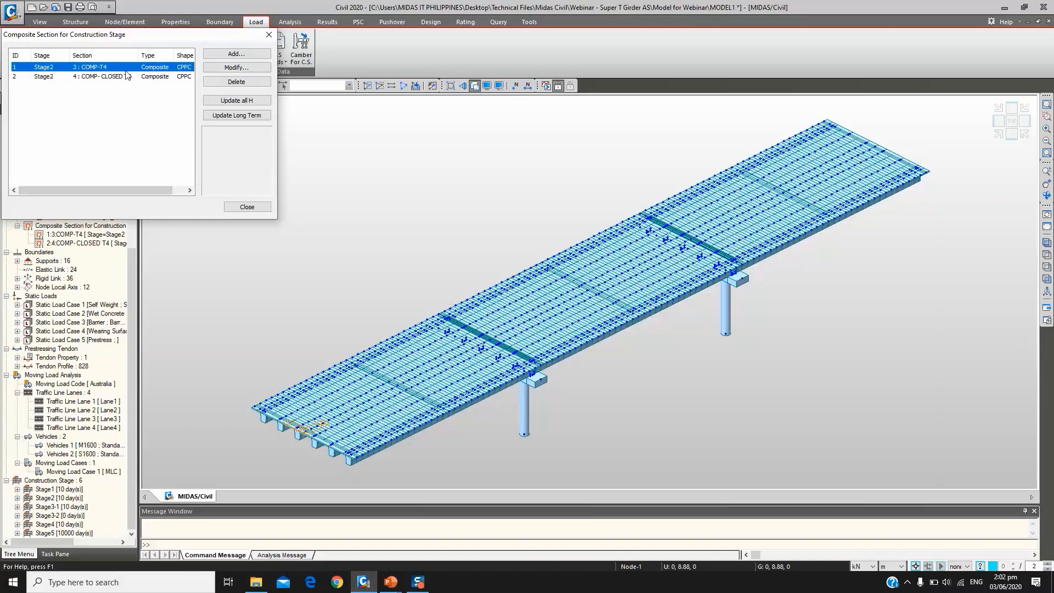
left_click(126, 78)
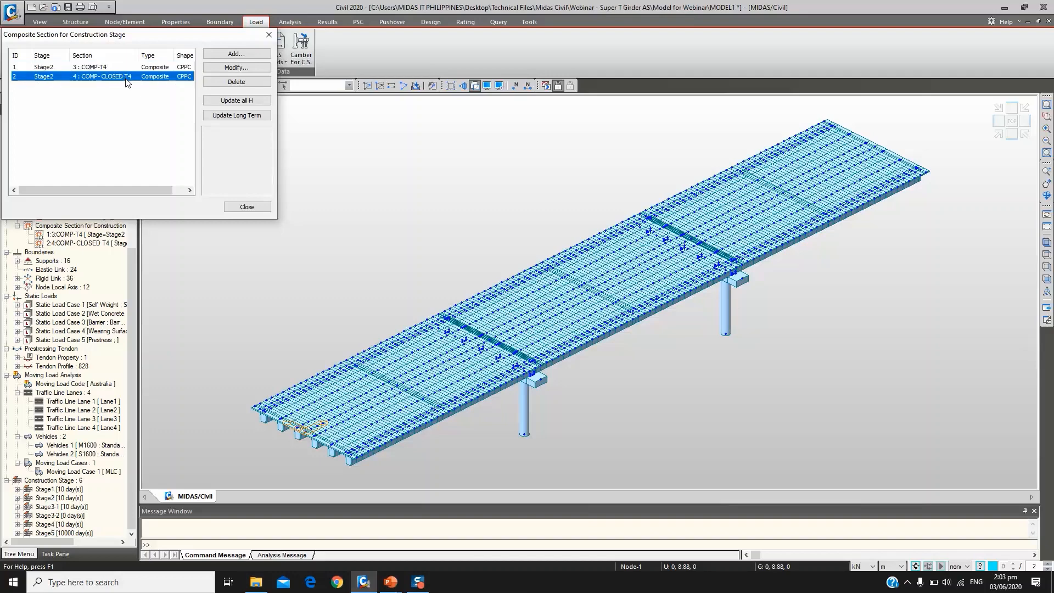
Modify composite section COMP-T4 with ages of 7 for part 1 and 10 for part 2, and enter both parts' notional sizes
left_click(121, 67)
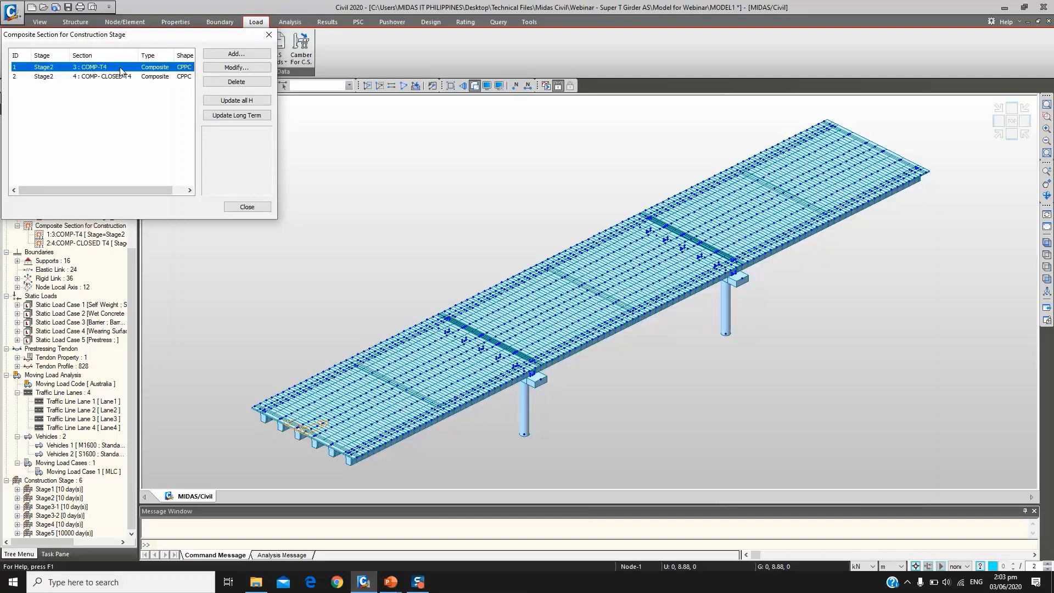
left_click(227, 68)
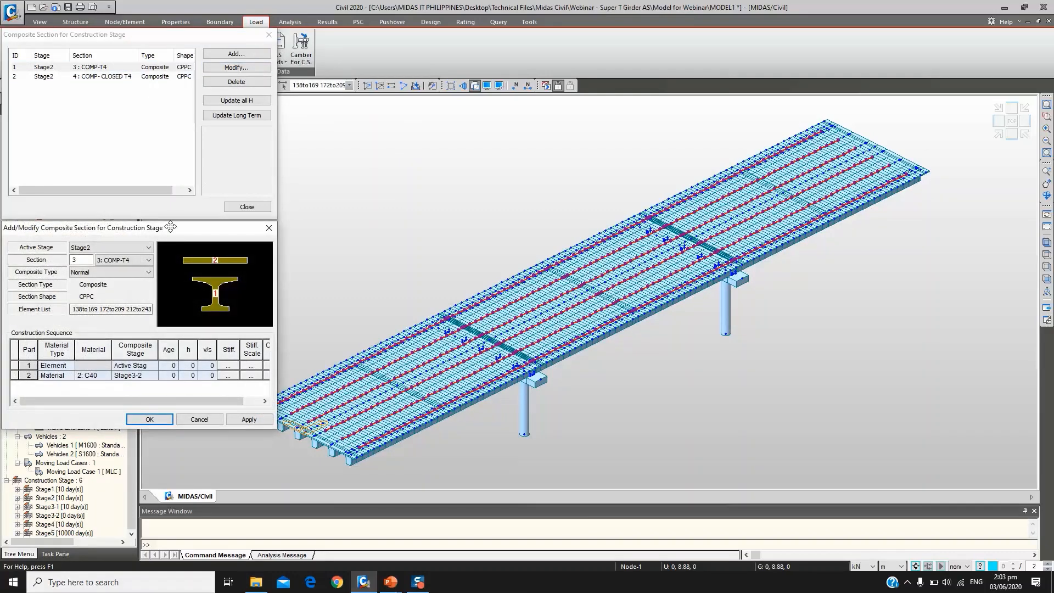
left_click_drag(171, 227, 478, 56)
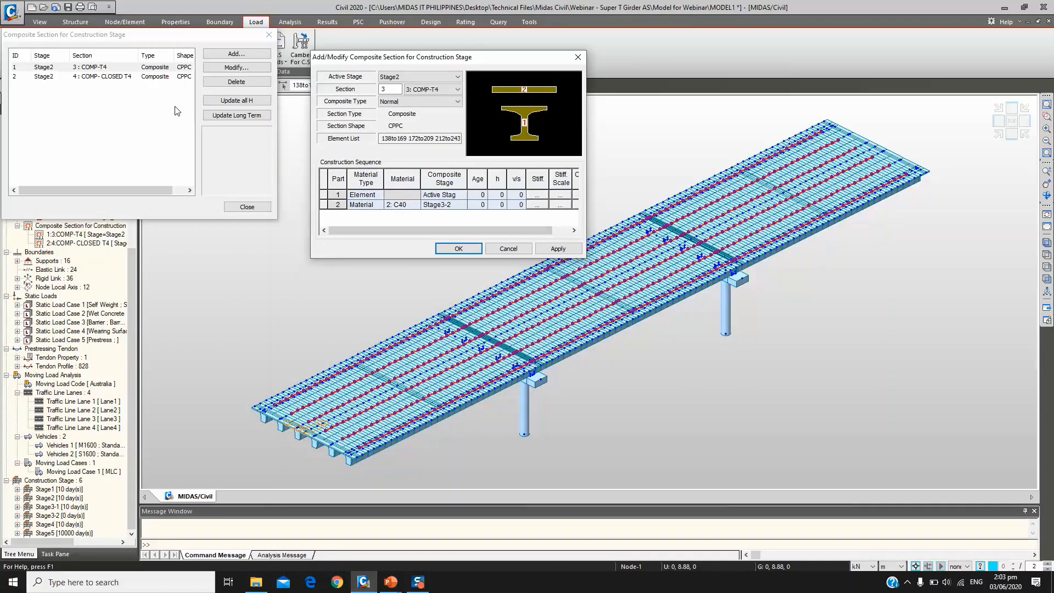
left_click(481, 204)
left_click(501, 195)
left_click(502, 204)
left_click(459, 249)
Modify composite section COMP-CLOSED T4 with age 7 and h 0.12 for part 1, and age 10 and h 0.18 for part 2
left_click(151, 76)
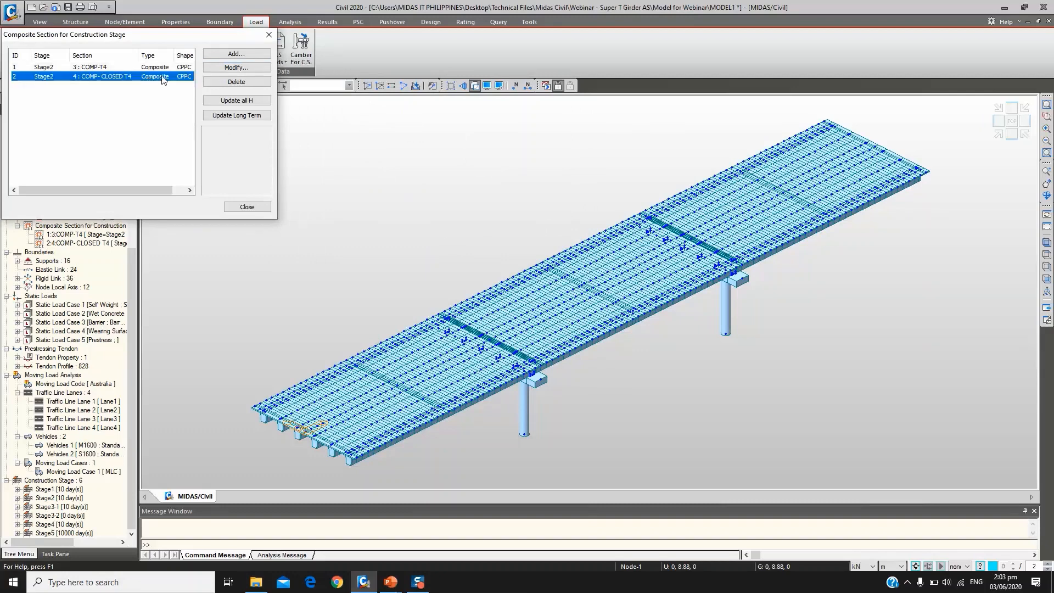
left_click(235, 69)
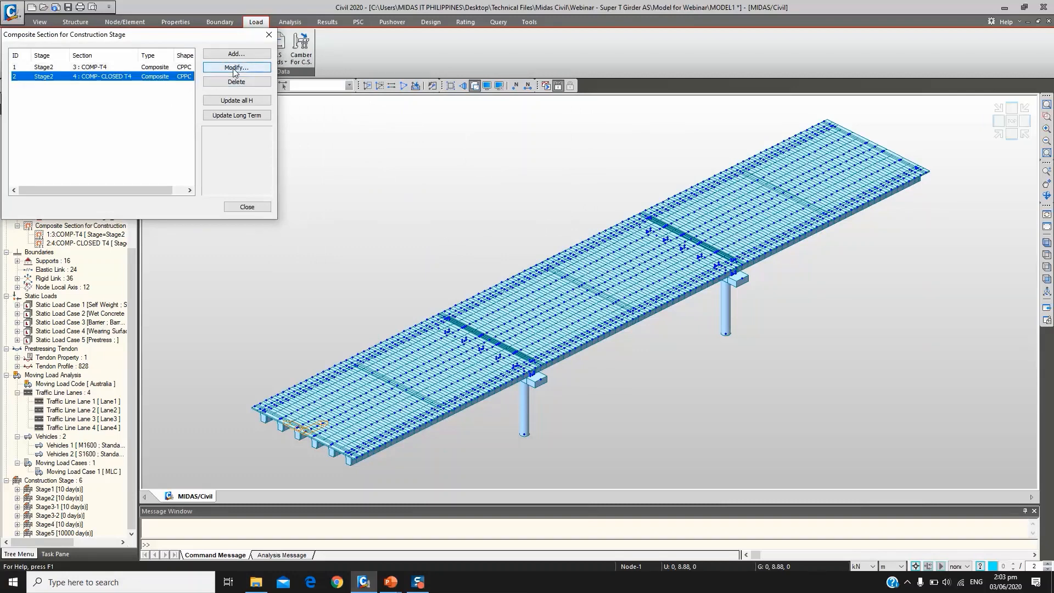
left_click_drag(198, 228, 518, 77)
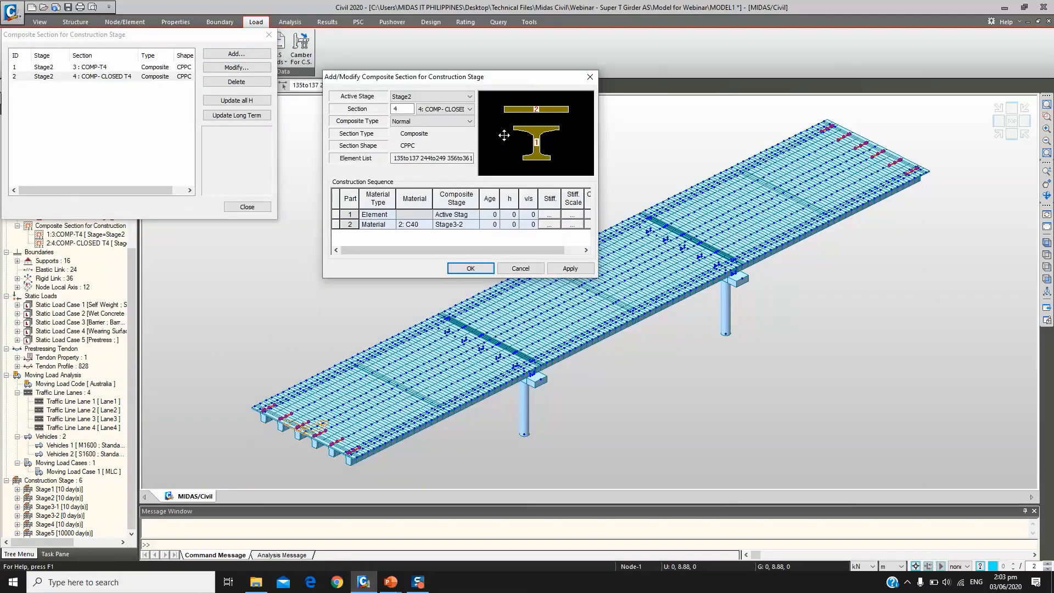
double_click(497, 215)
type("7")
double_click(493, 224)
type("10")
double_click(511, 215)
double_click(515, 224)
type("0.1")
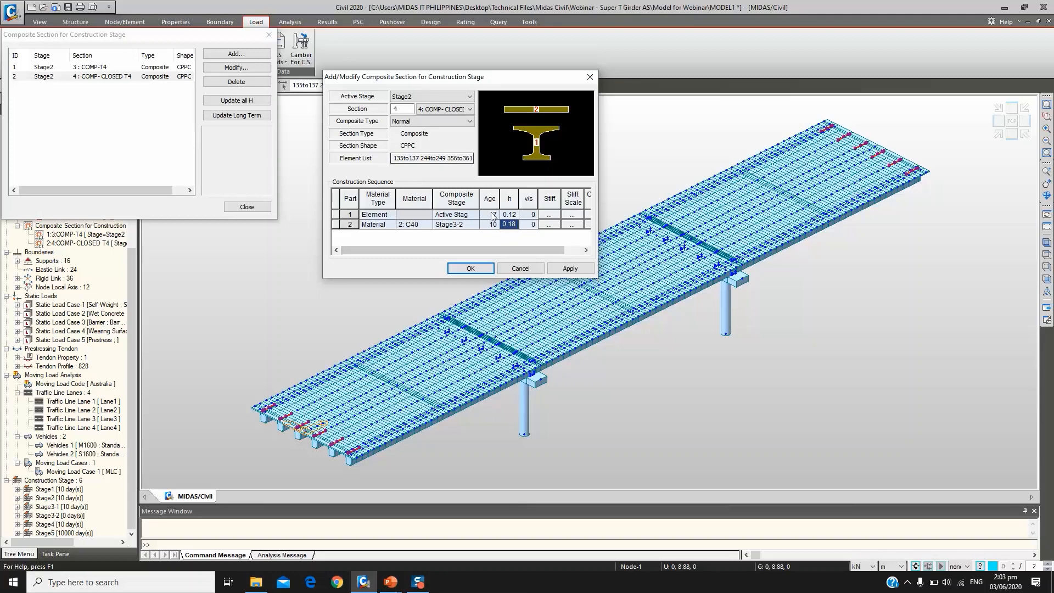
left_click(470, 267)
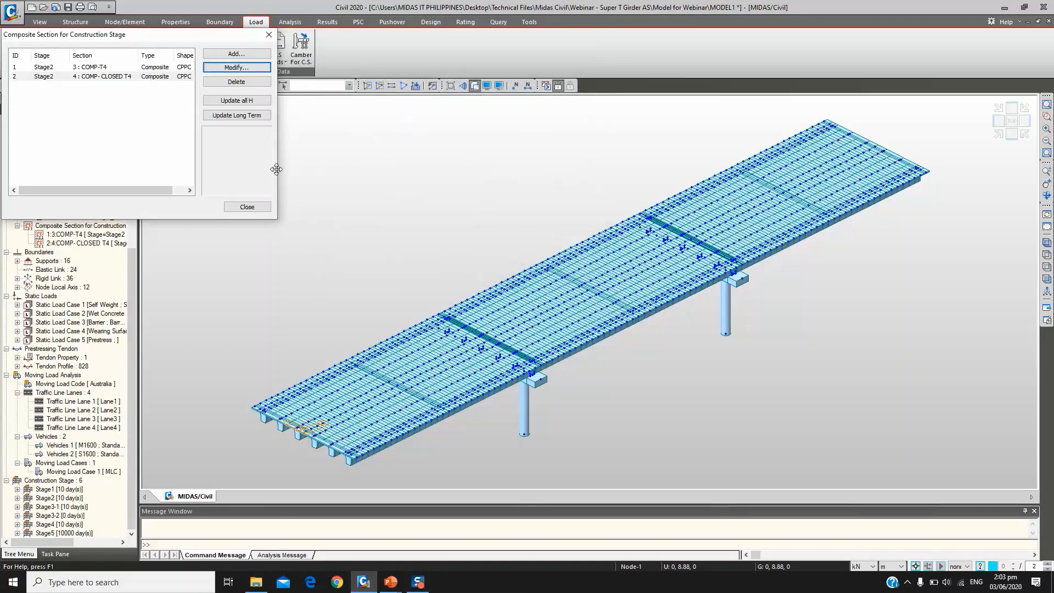
Recalculate h for all composite sections and check the construction sequence values of COMP-T4
left_click(252, 101)
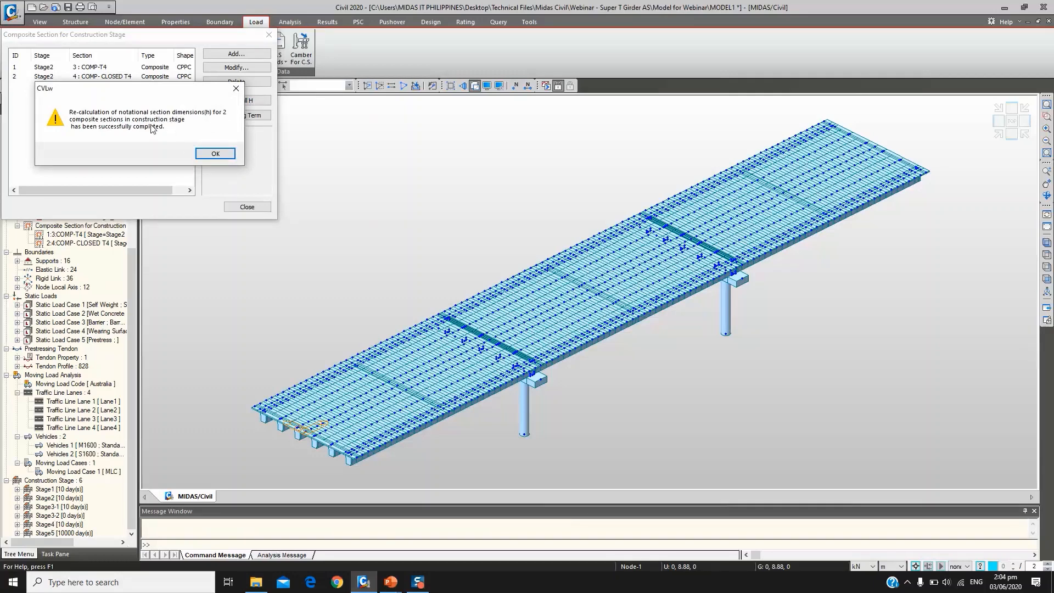
left_click(215, 153)
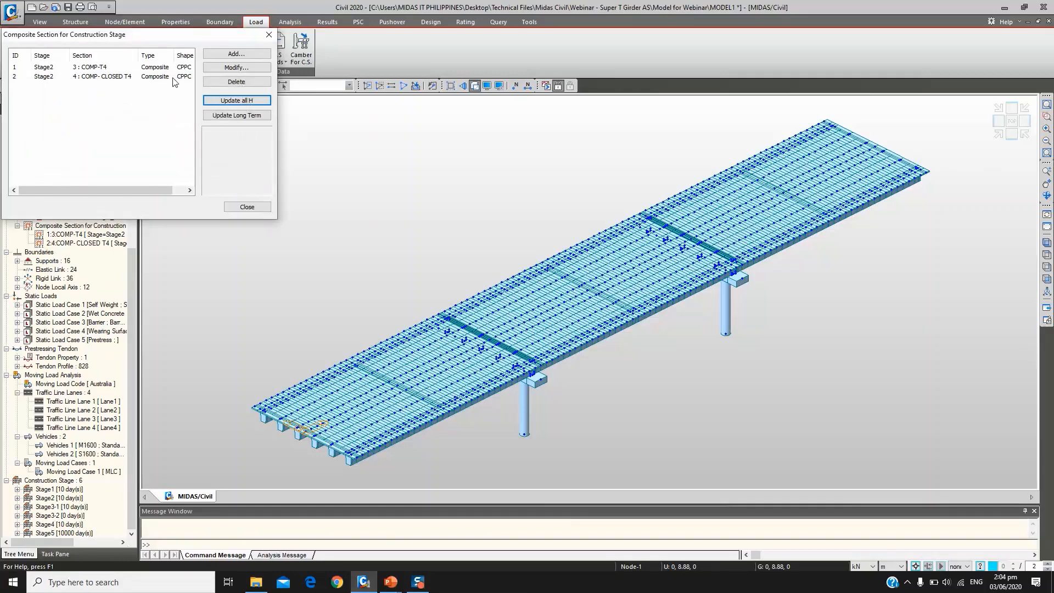
left_click(239, 69)
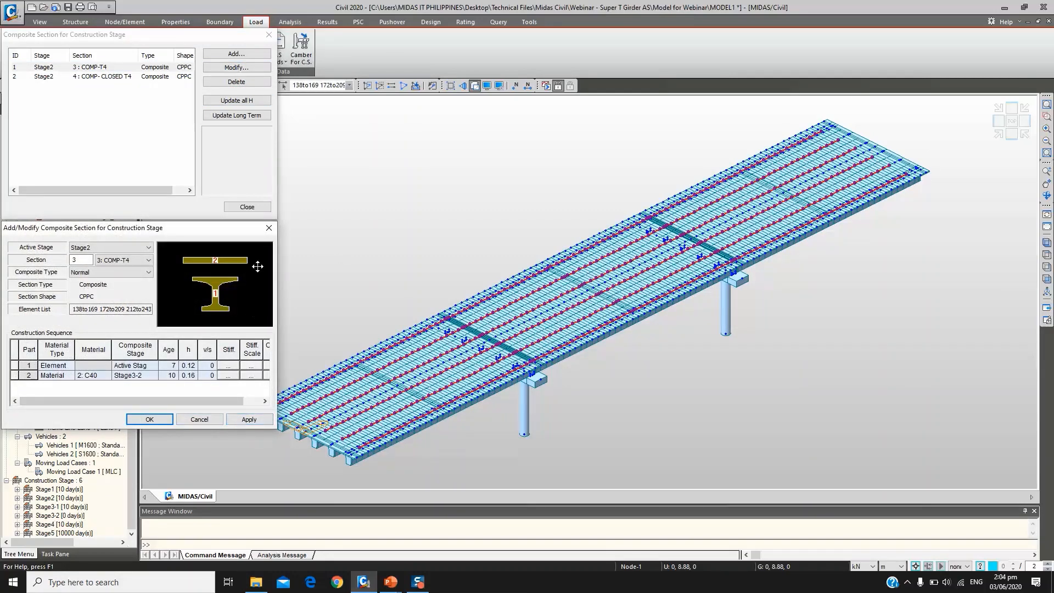
left_click(269, 228)
left_click(250, 208)
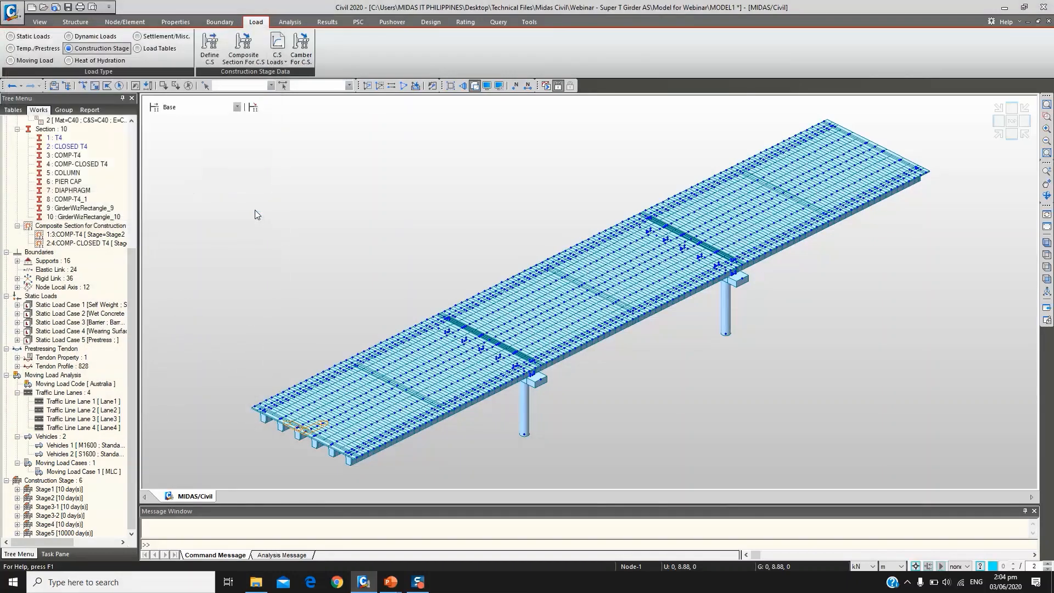
Set the activation age of the Girder element group in construction stage Stage2 to 7 days
left_click(208, 55)
left_click_drag(400, 217, 142, 188)
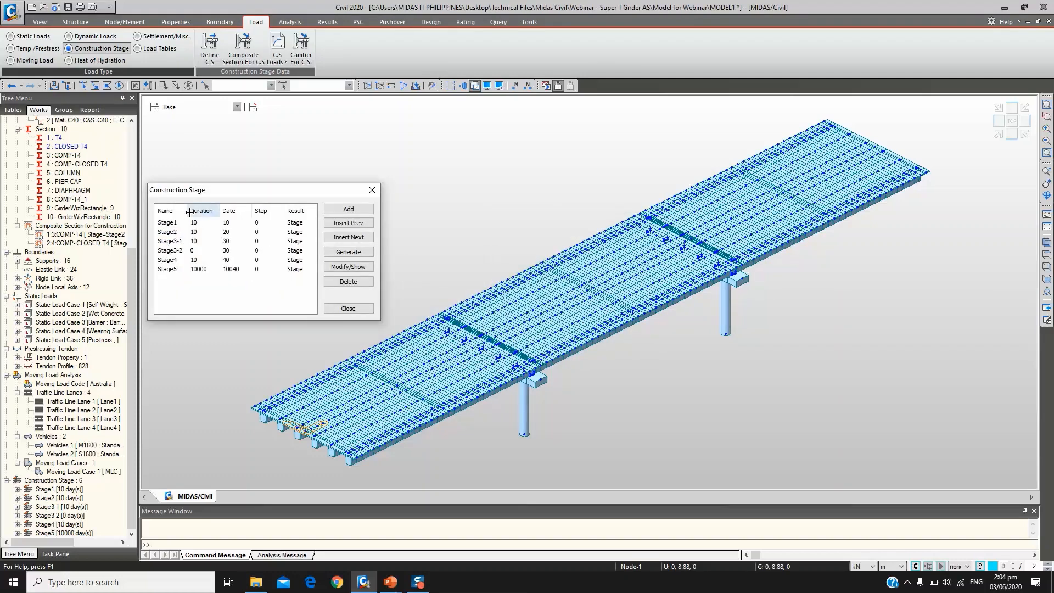
left_click(183, 232)
left_click(342, 268)
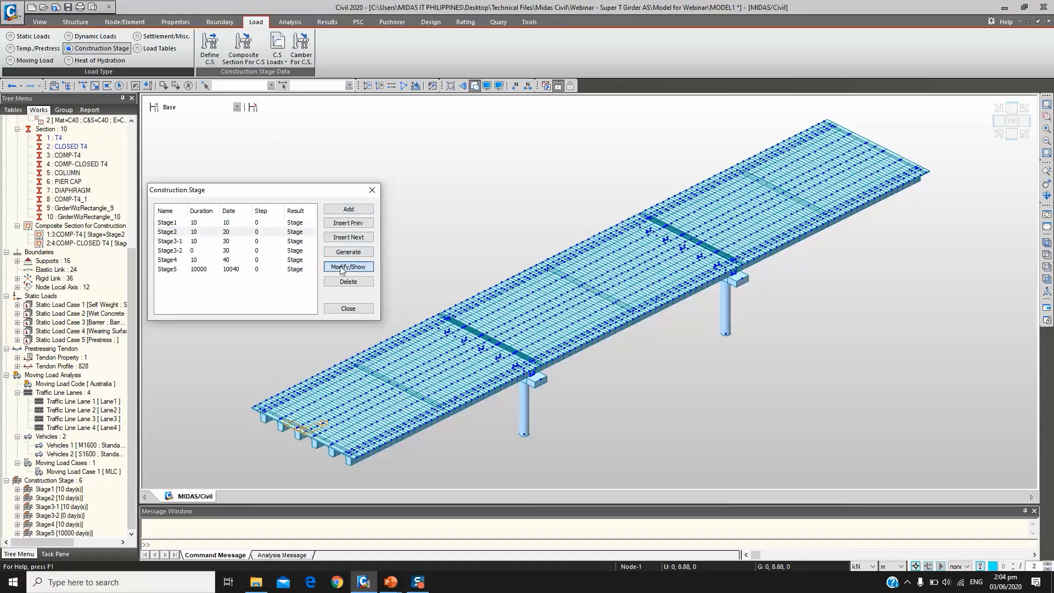
left_click(293, 293)
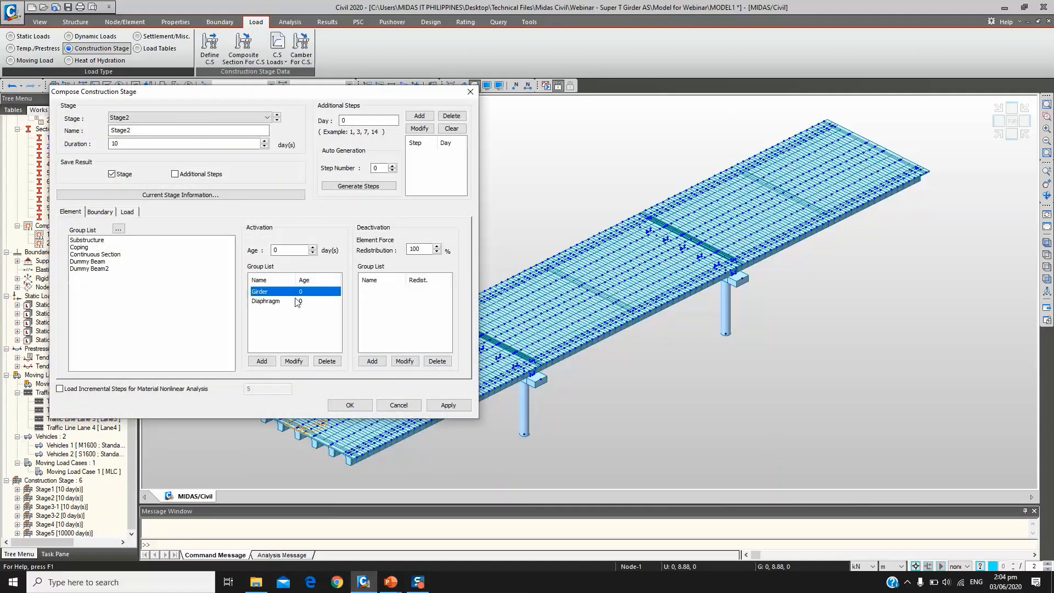
left_click(274, 251)
type("7")
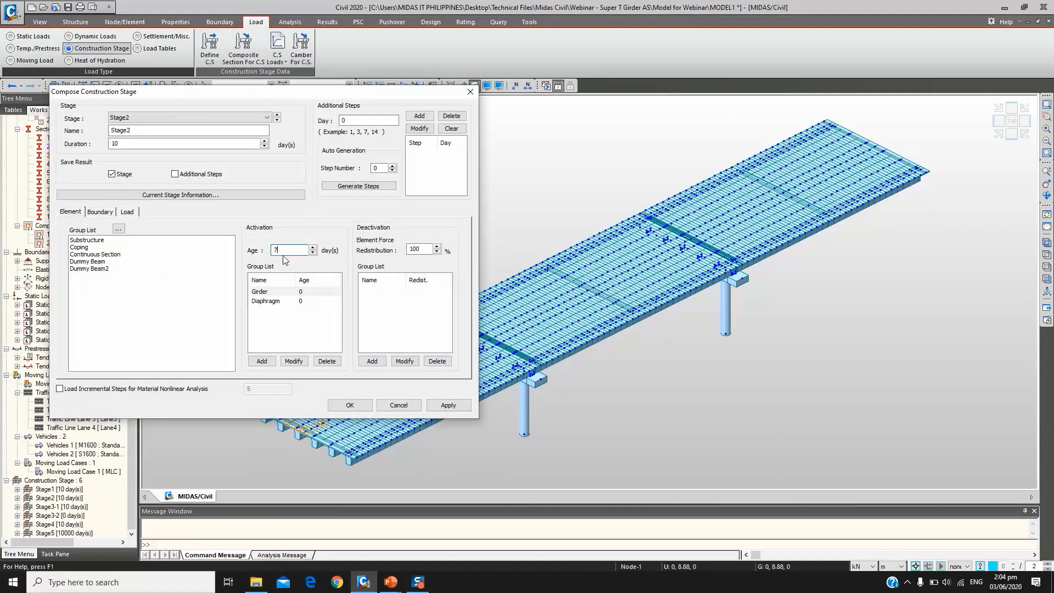
left_click(265, 363)
left_click(295, 361)
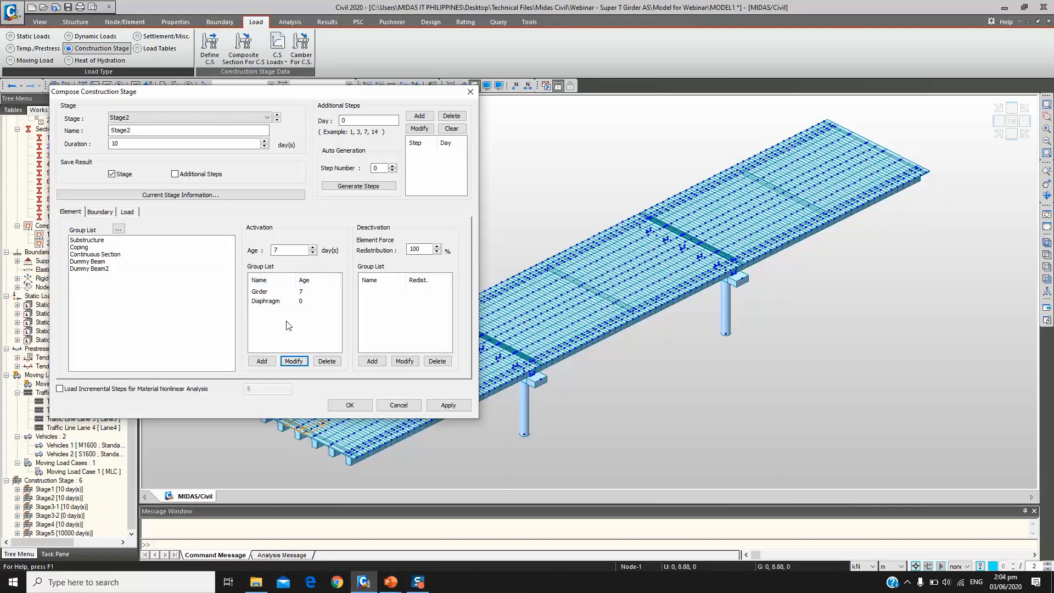
left_click(348, 405)
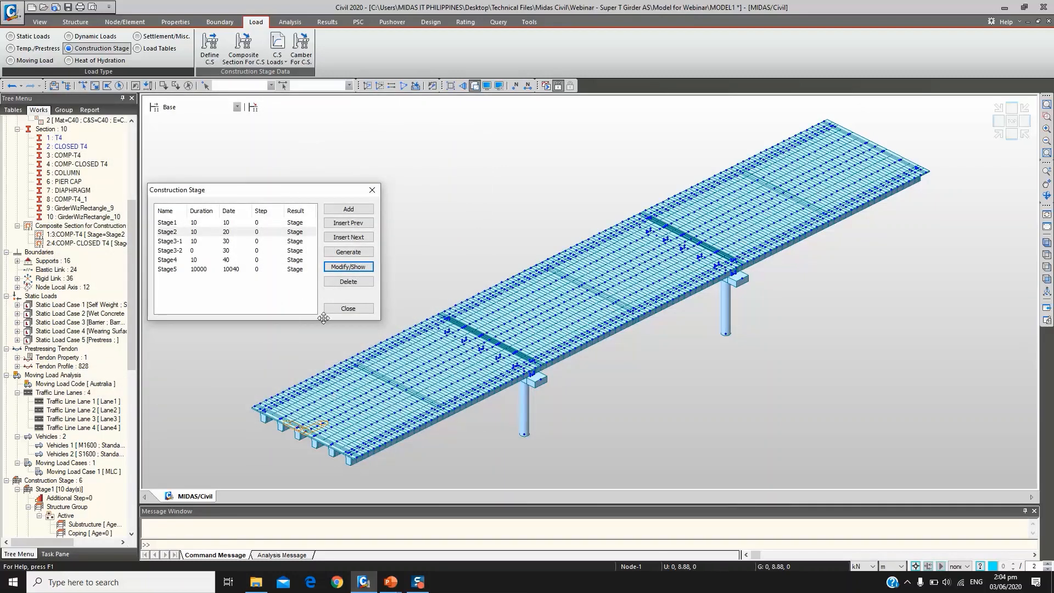
left_click(340, 308)
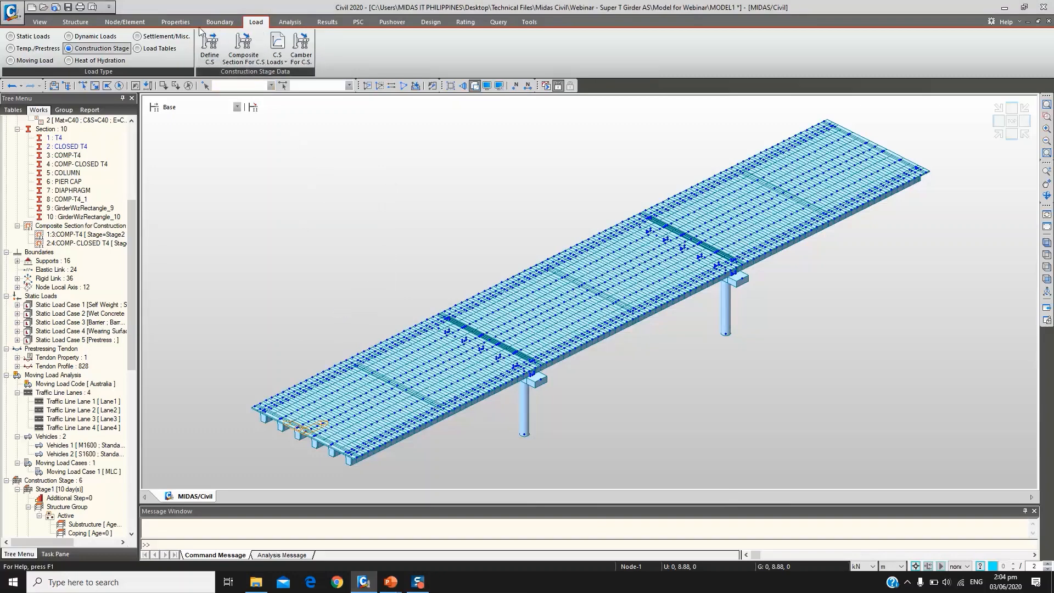
left_click(164, 24)
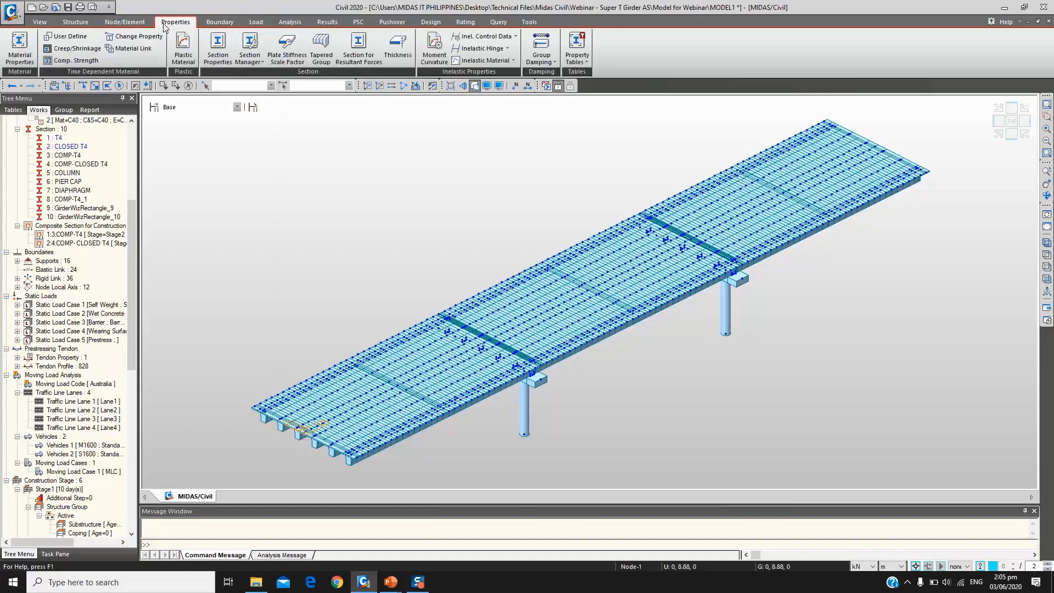
left_click(253, 64)
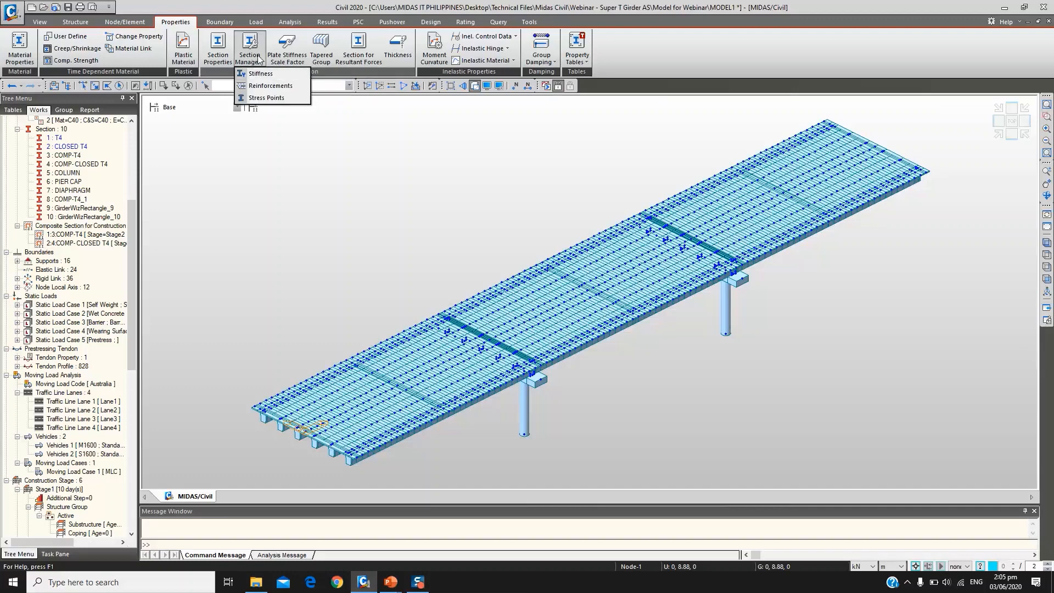
left_click(257, 87)
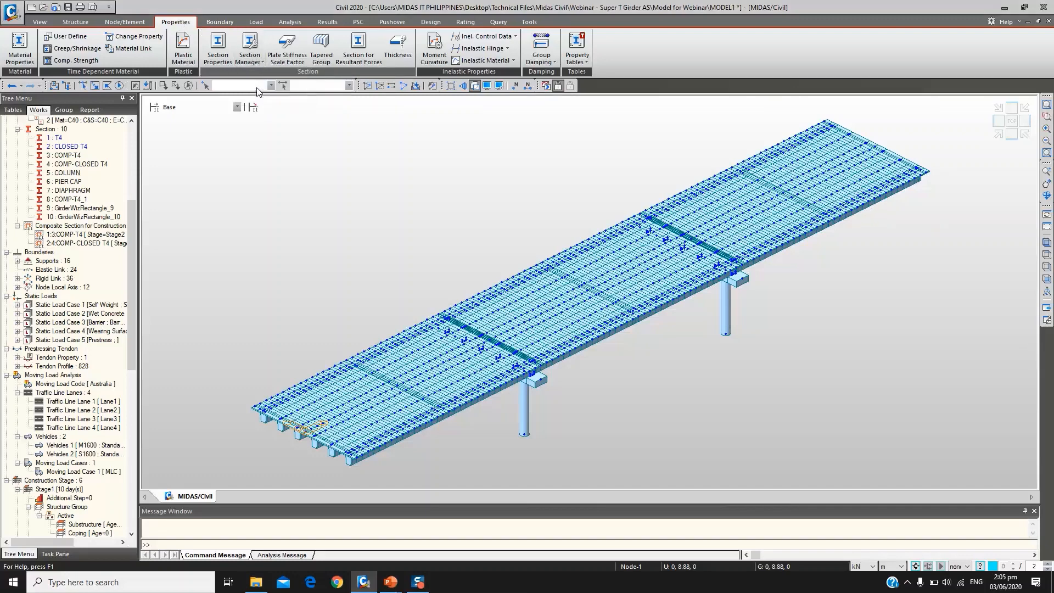
left_click_drag(315, 108, 262, 88)
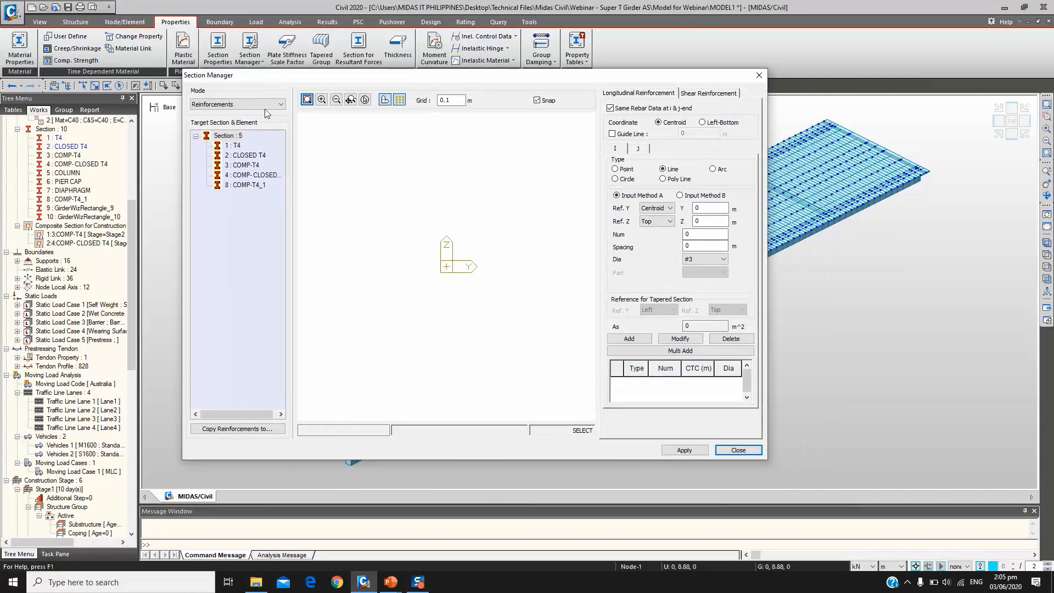
left_click(246, 165)
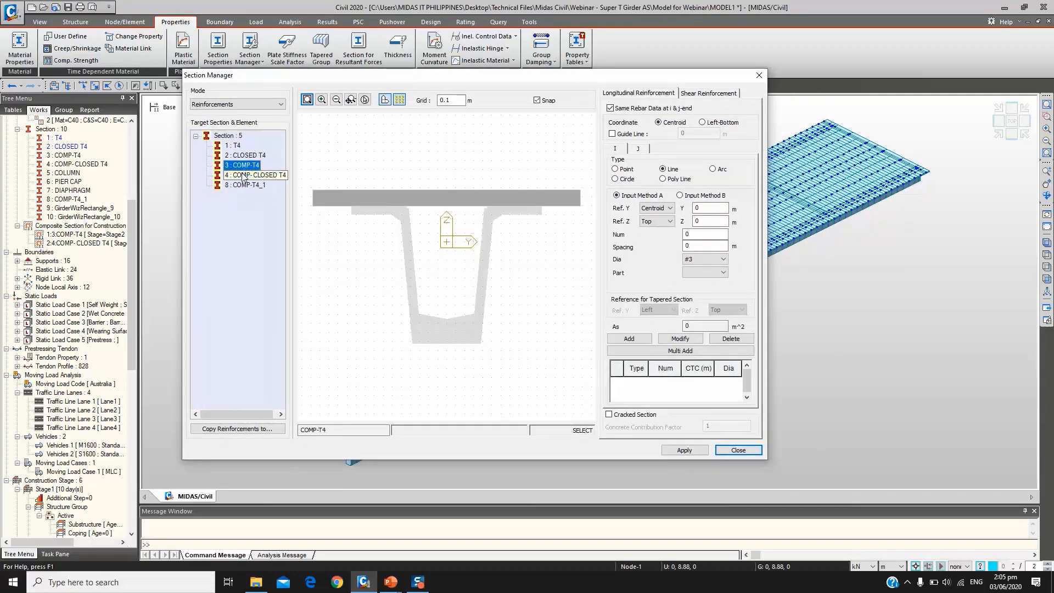
left_click(646, 134)
left_click(696, 132)
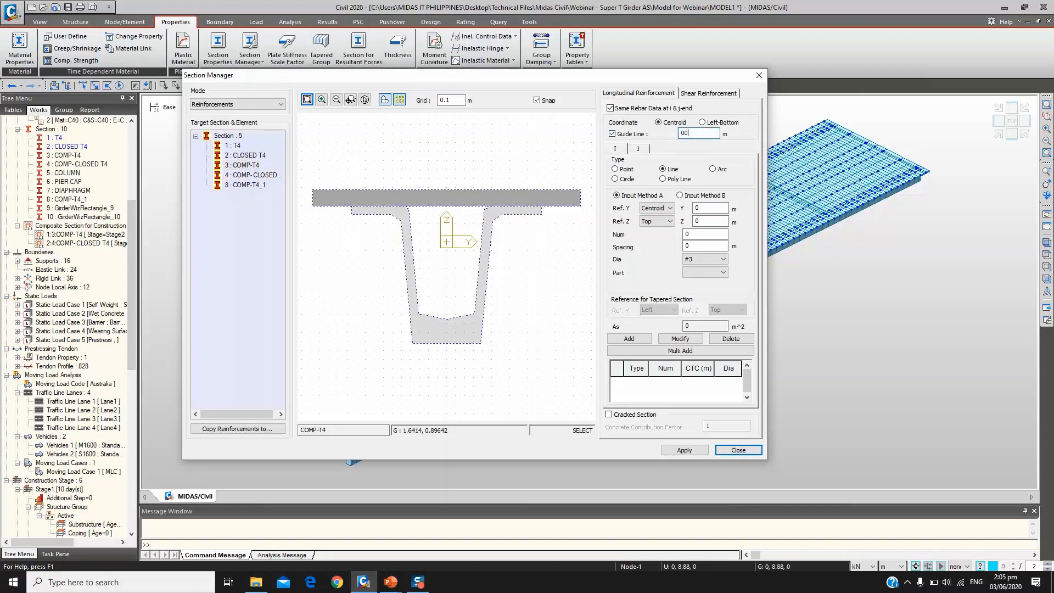
type(".05")
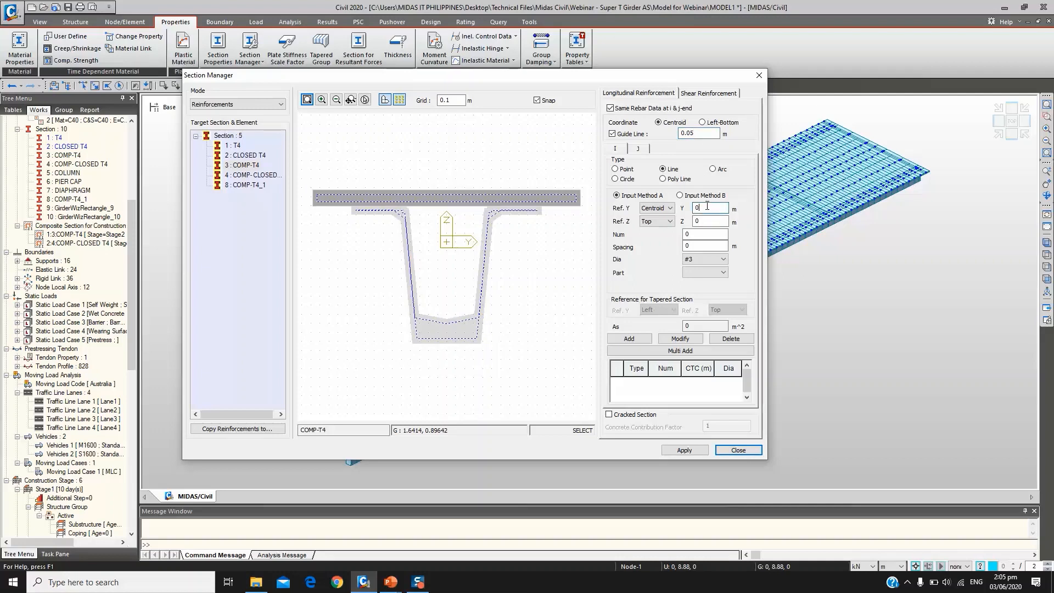
left_click(685, 197)
left_click(703, 205)
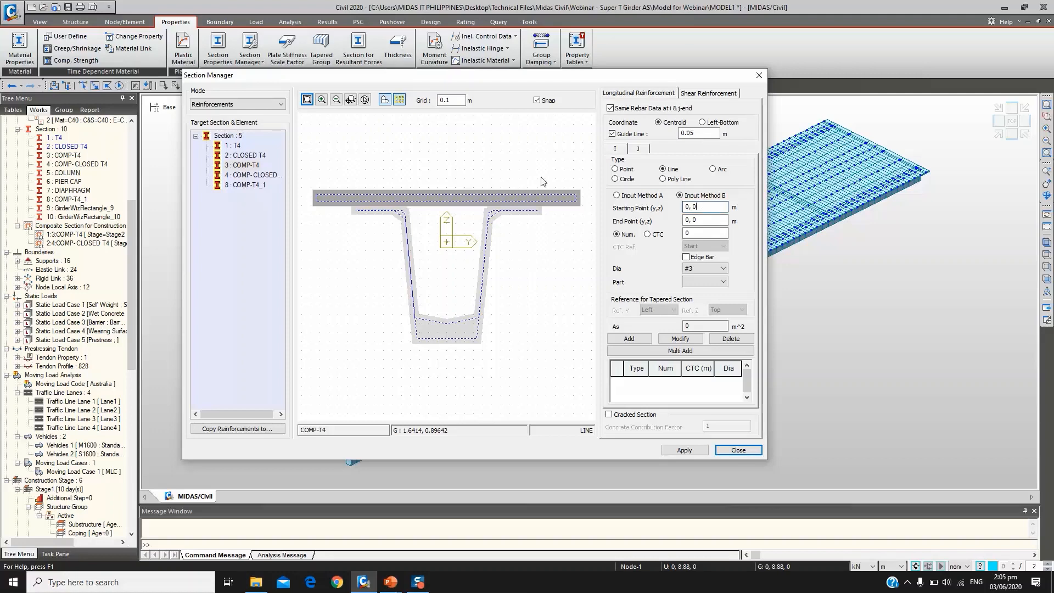
left_click(316, 197)
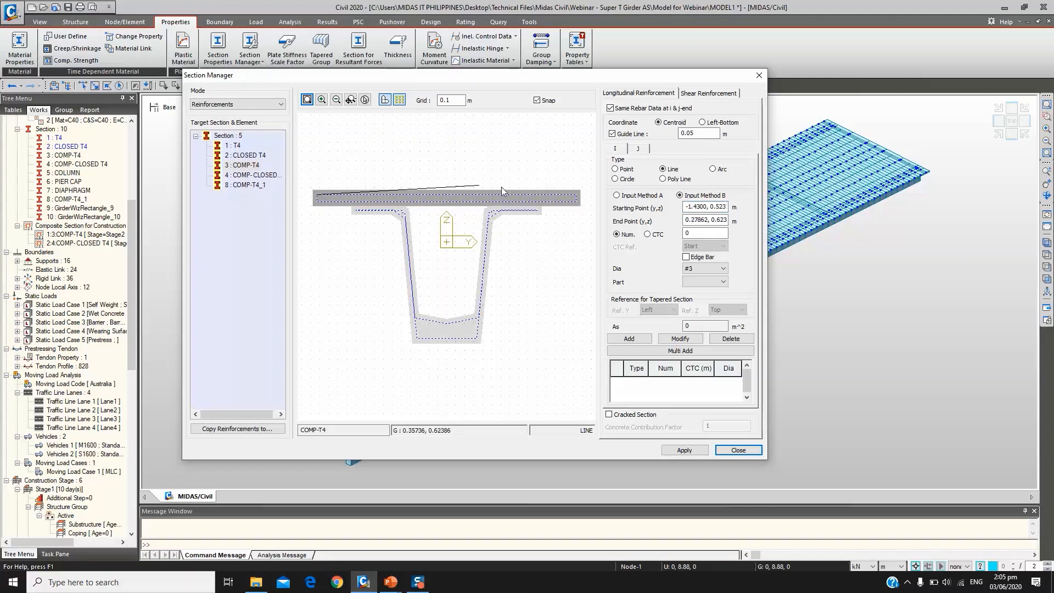
left_click(577, 199)
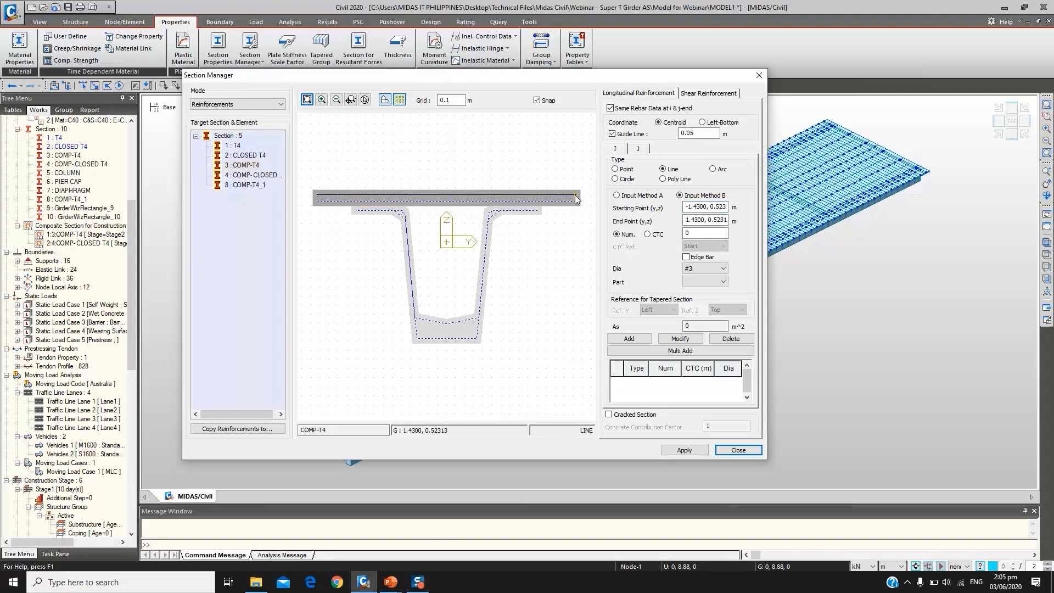
double_click(684, 232)
type("18")
left_click(686, 257)
left_click(702, 269)
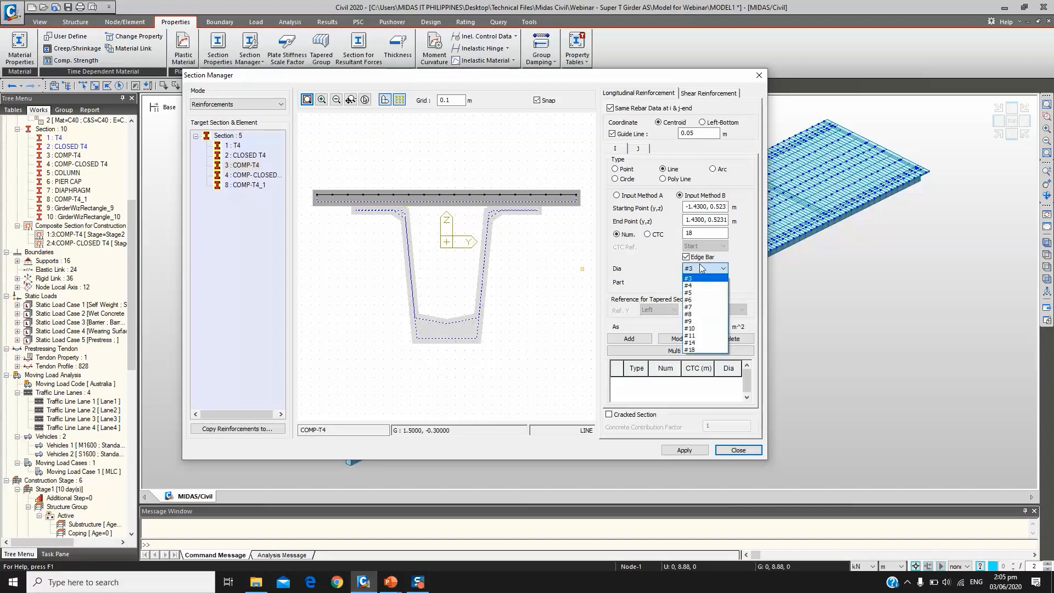
left_click(706, 277)
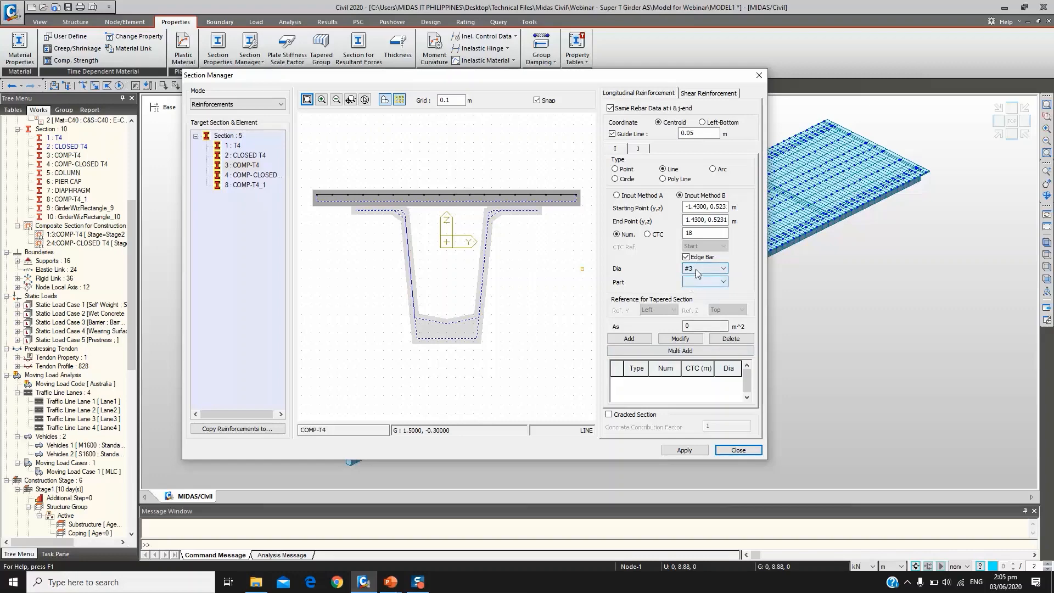
left_click(759, 74)
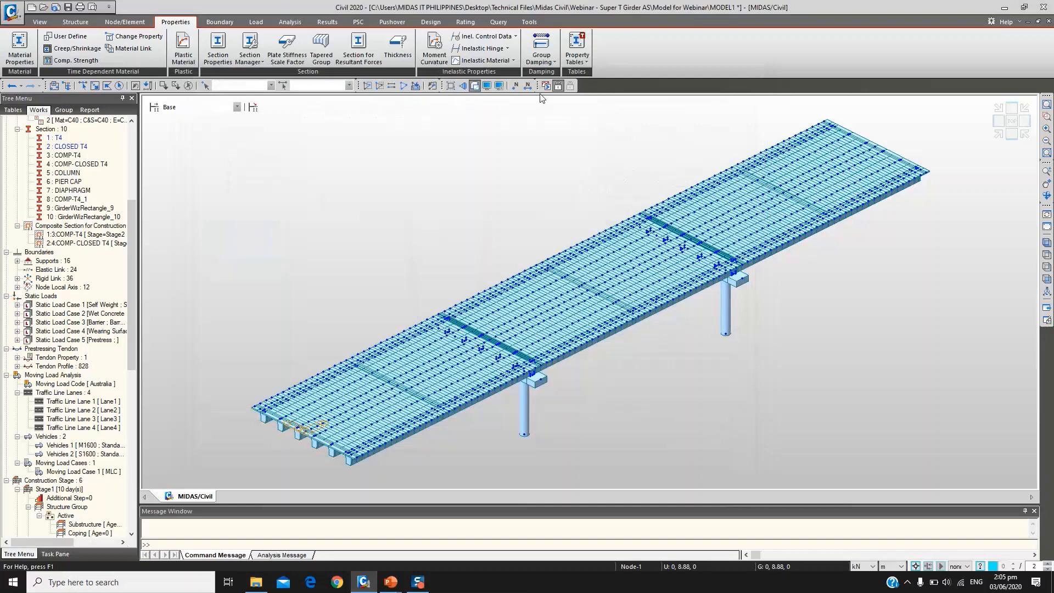
Set the default rebar material code for concrete design to AS17(RC) in the program preferences
left_click(529, 22)
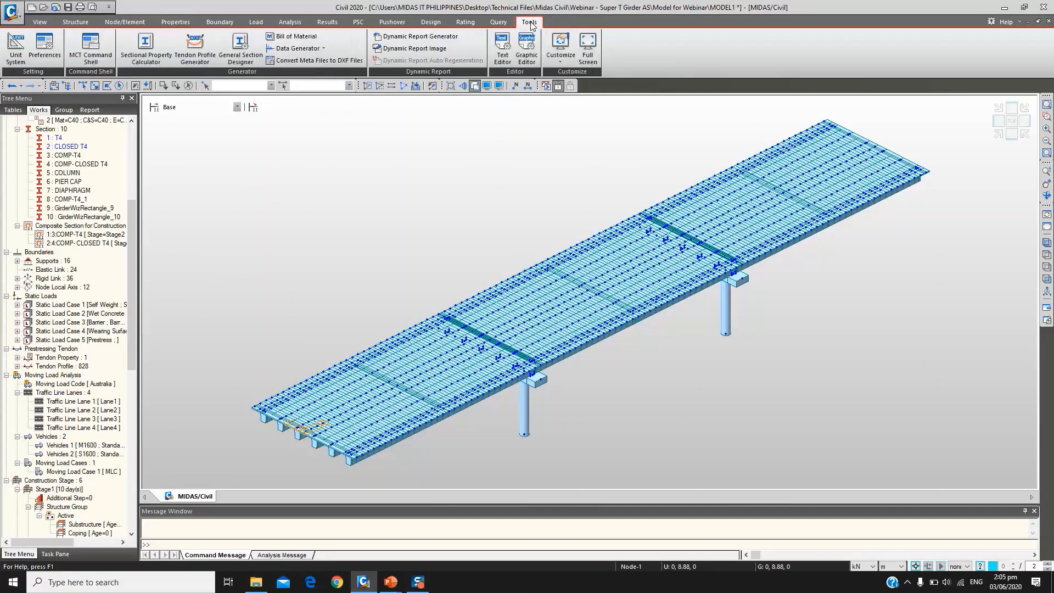
left_click(44, 56)
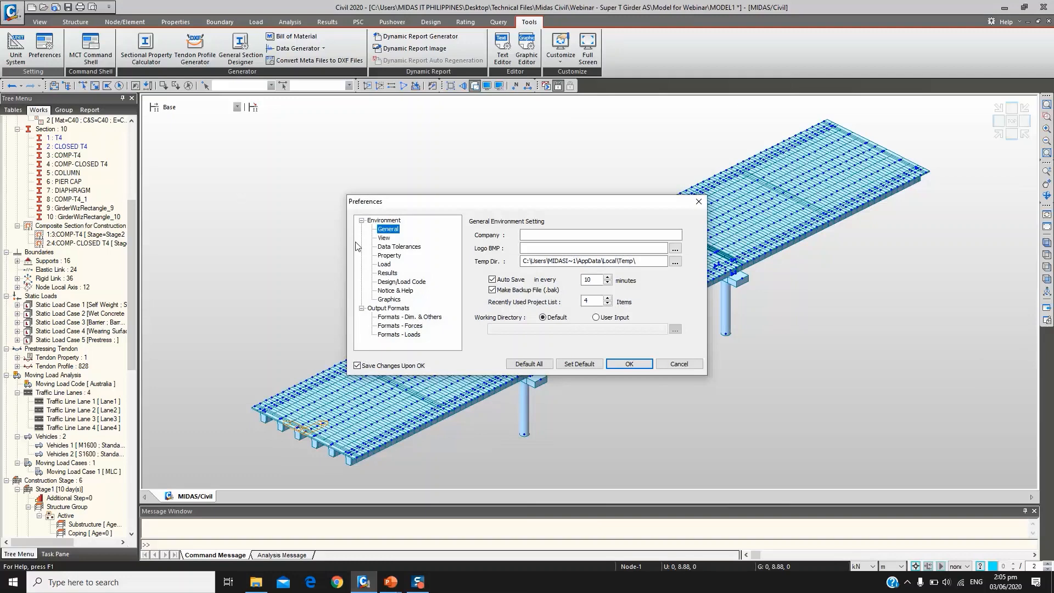
left_click(398, 283)
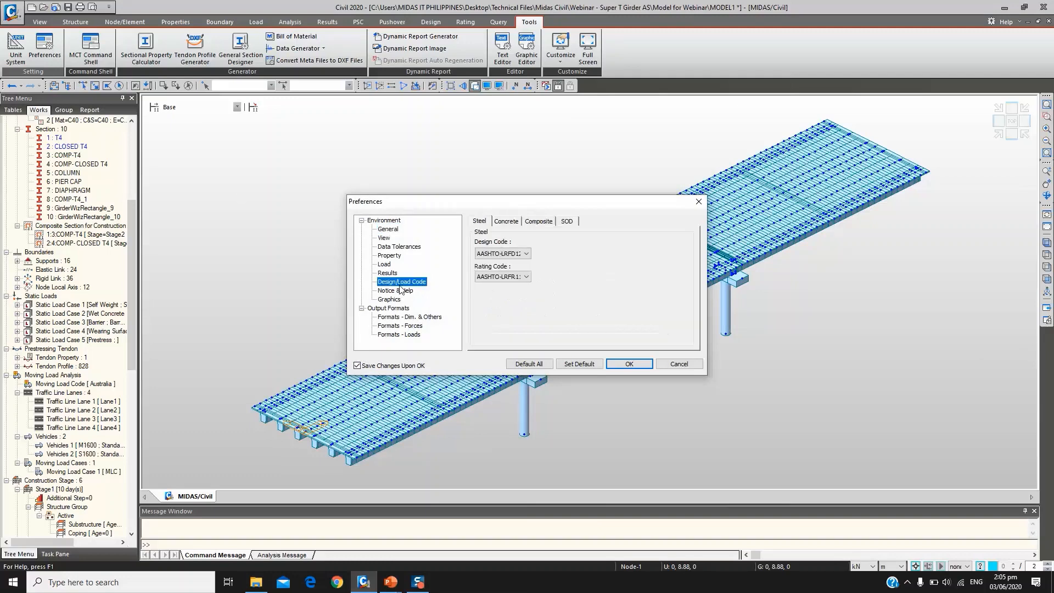
left_click(507, 222)
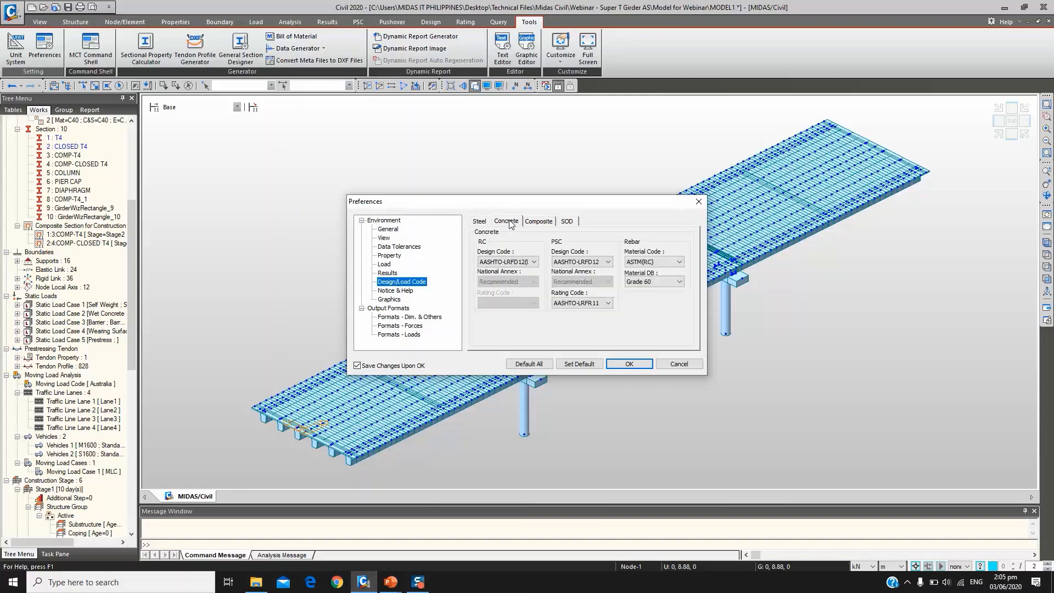
left_click(644, 263)
scroll(636, 373, "down", 5)
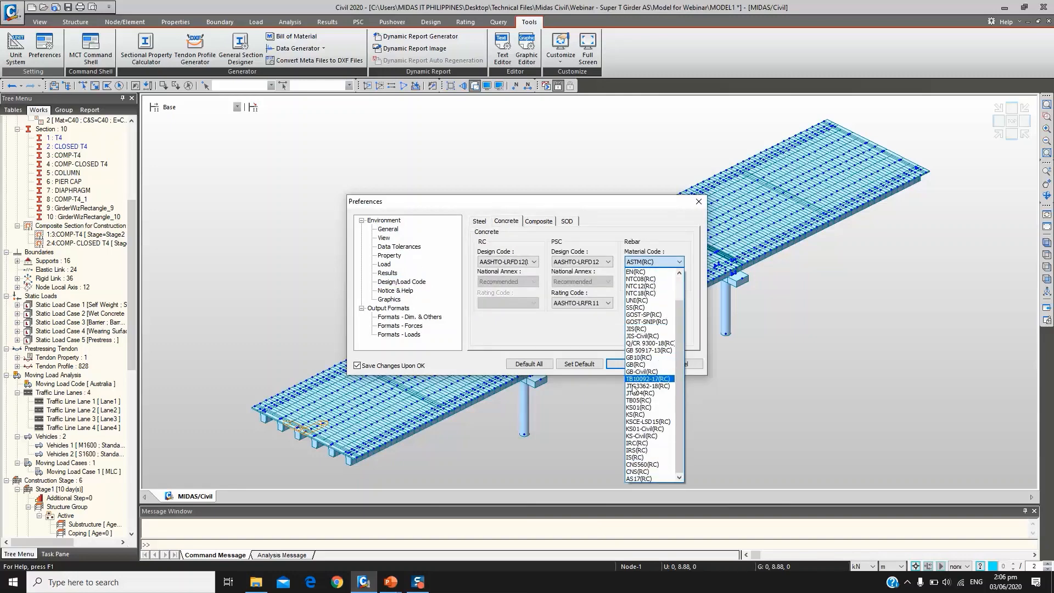
left_click(643, 479)
left_click(661, 281)
left_click(661, 281)
left_click(629, 363)
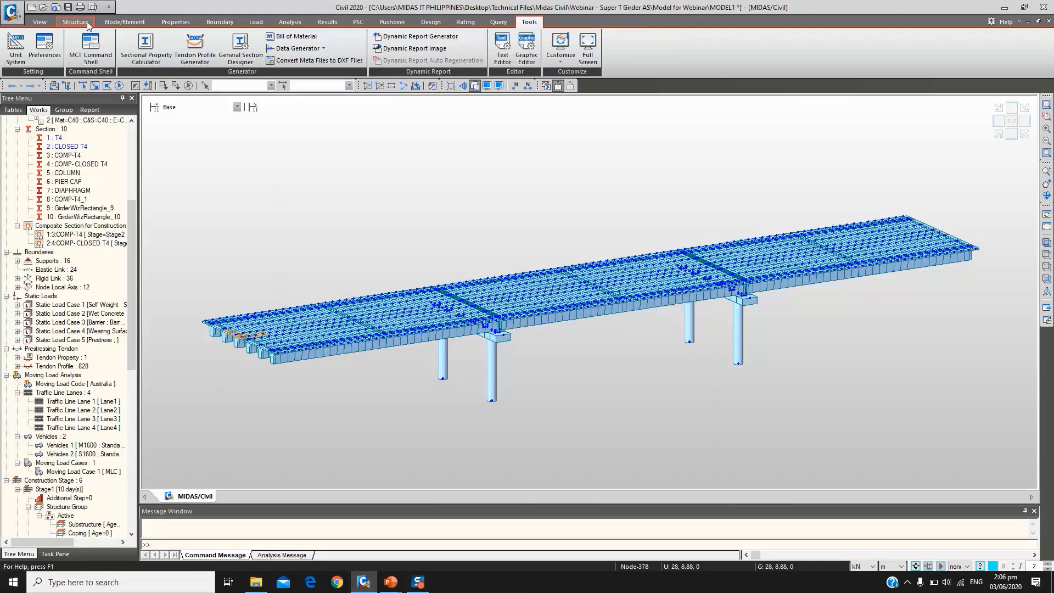
Open the reinforcement data of section COMP-T4 in the Section Manager and enable a guide line at 0.05 m
left_click(175, 23)
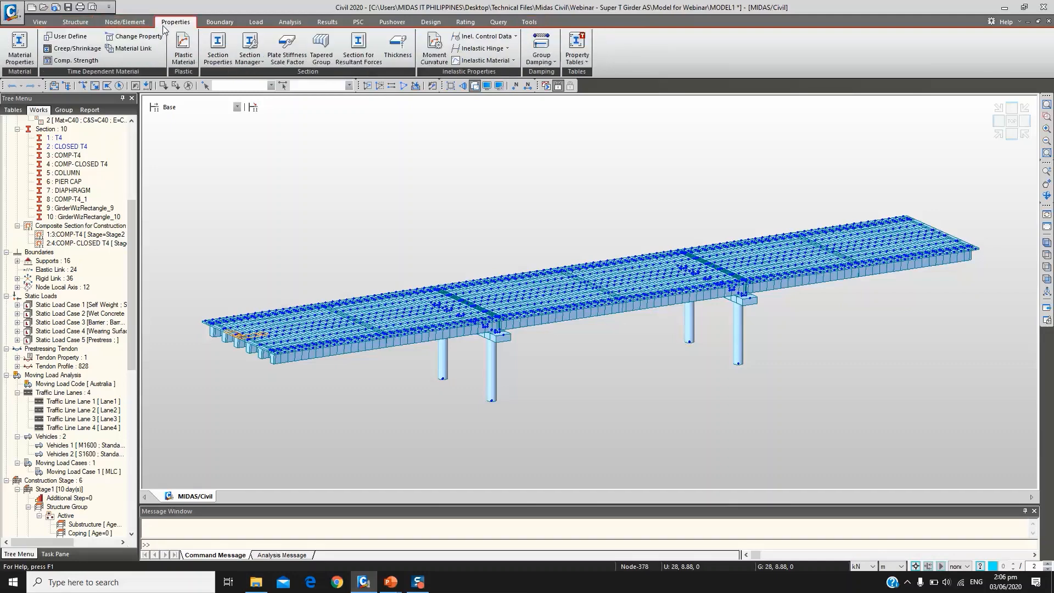
left_click(222, 61)
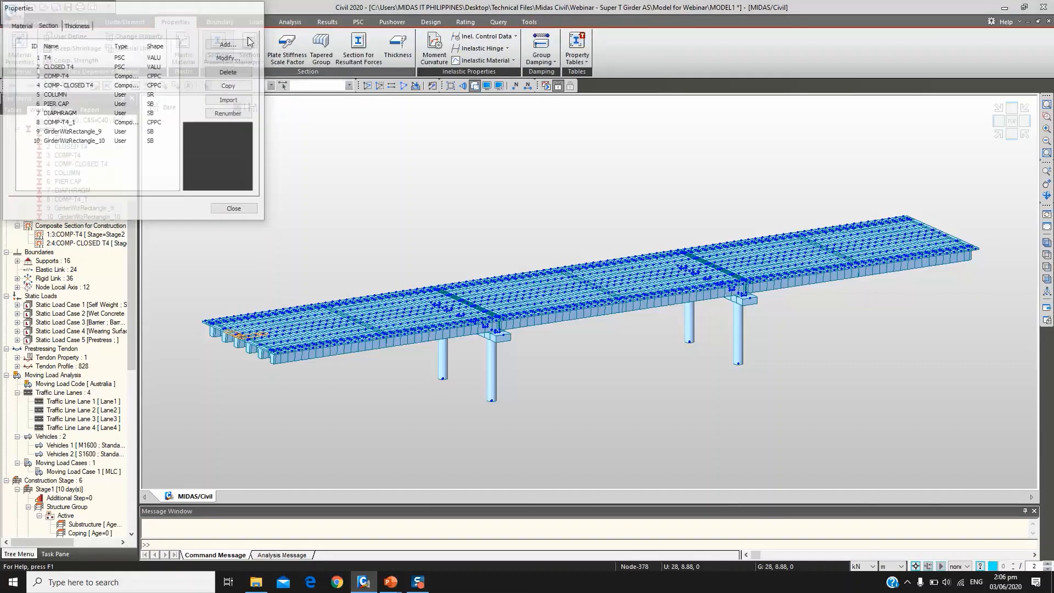
left_click(251, 59)
left_click(253, 87)
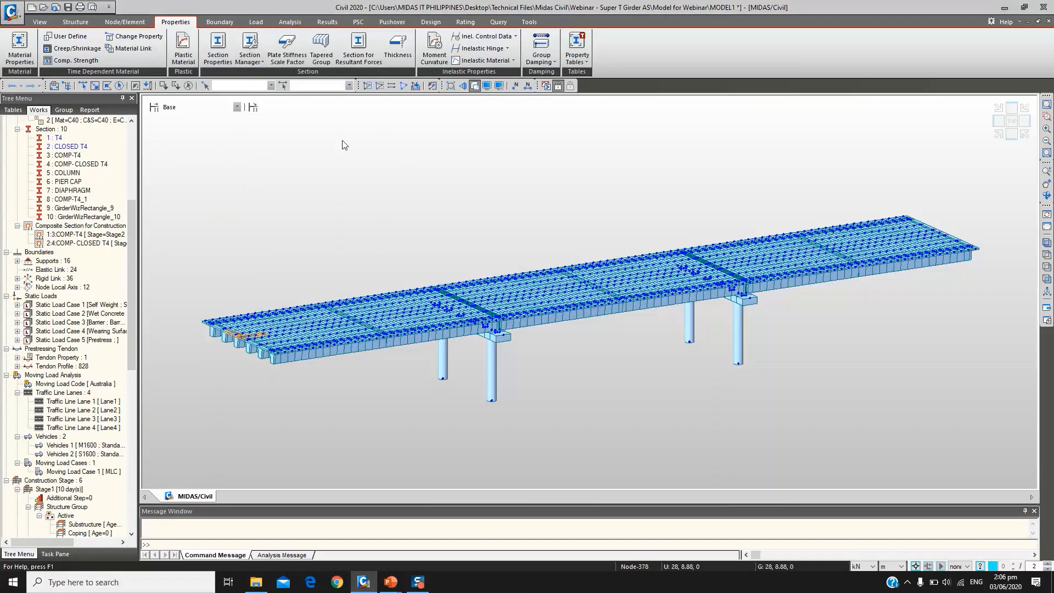
left_click(306, 186)
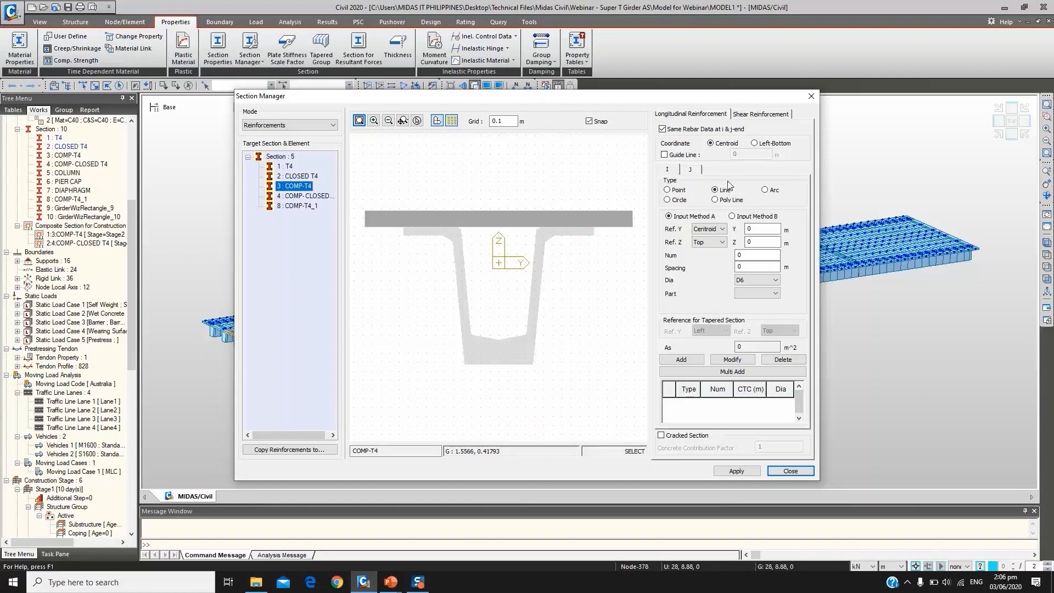
left_click(696, 156)
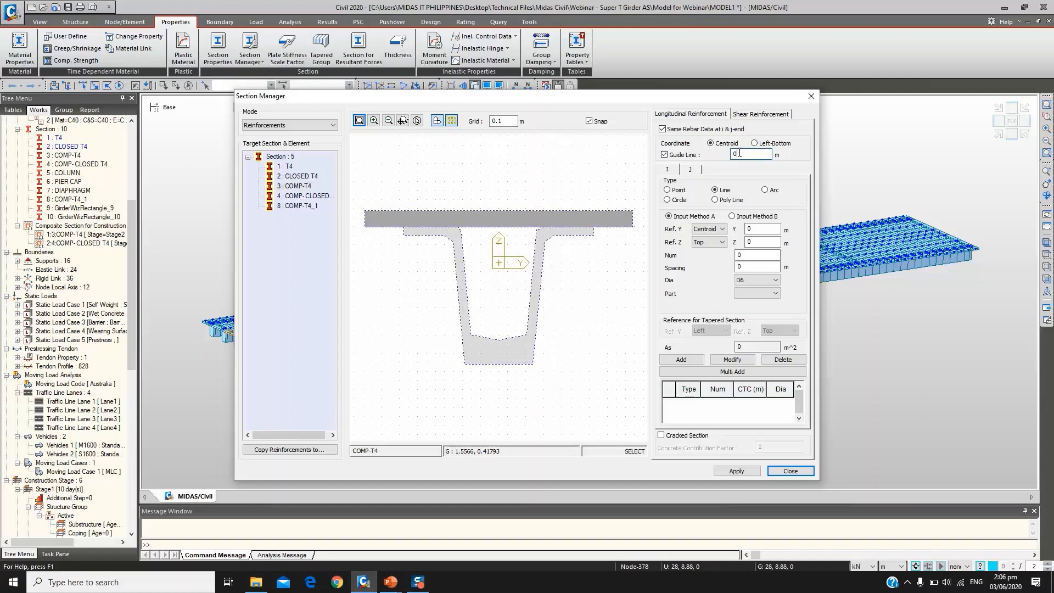
type("5")
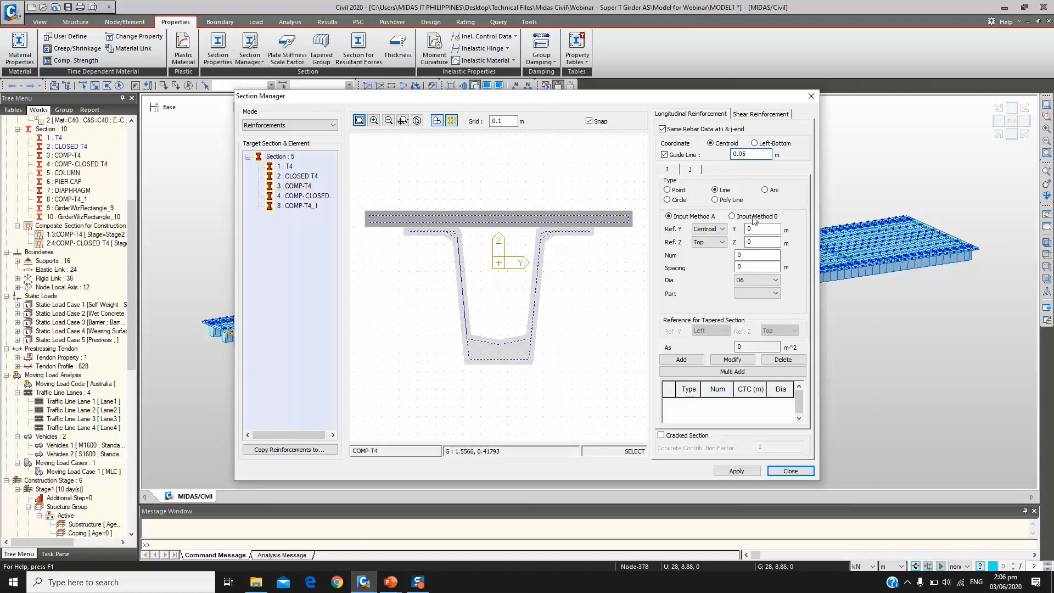
Add and apply a line of 18 D16 bars with edge bars for Part 2, along the slab's upper guide line using Input Method B
left_click(731, 216)
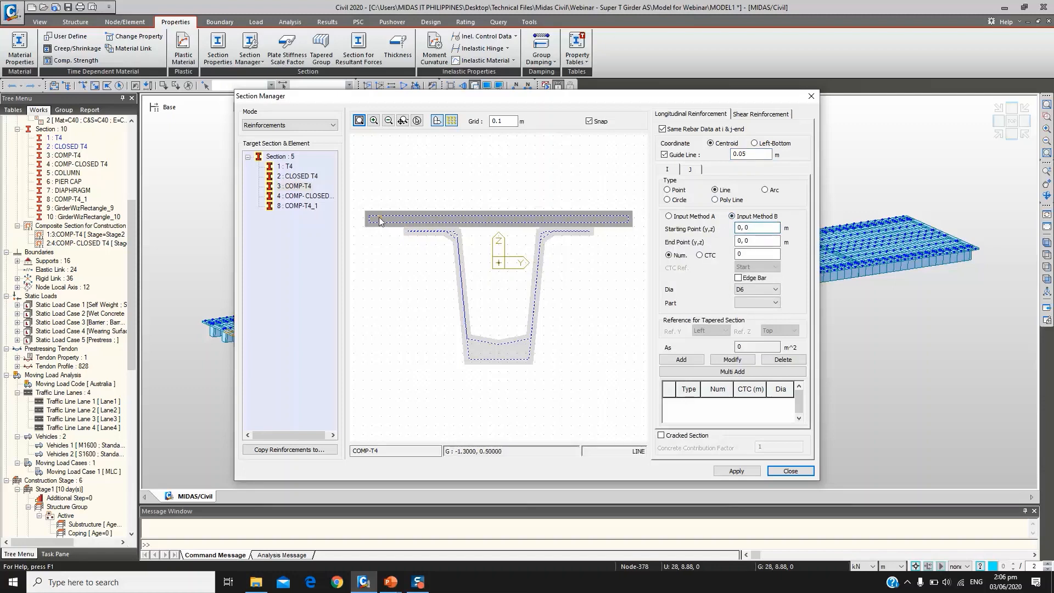
left_click_drag(368, 218, 629, 219)
double_click(747, 255)
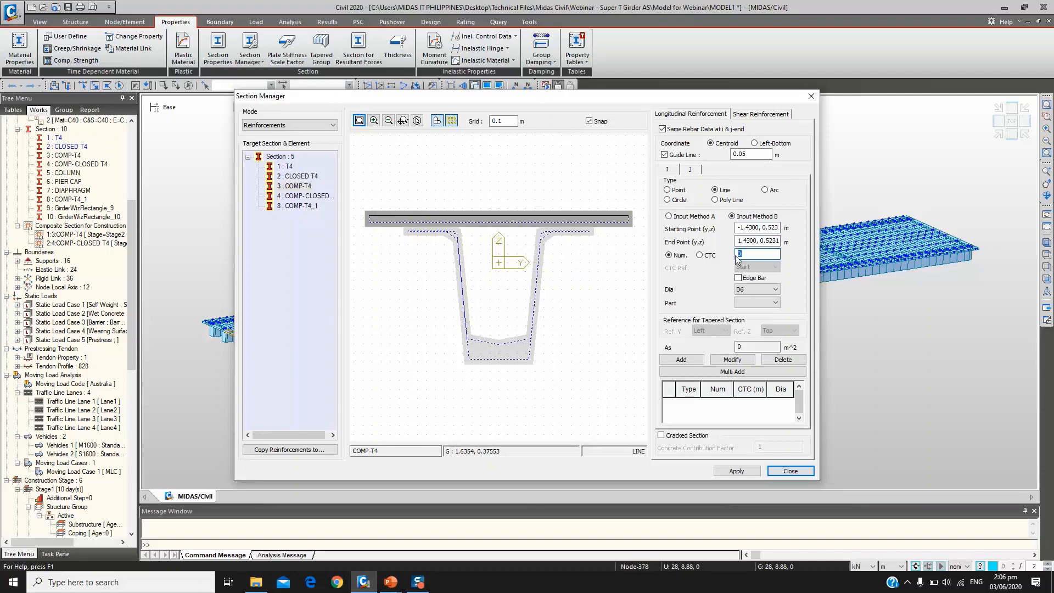
type("15")
type("8")
left_click(738, 278)
left_click(750, 290)
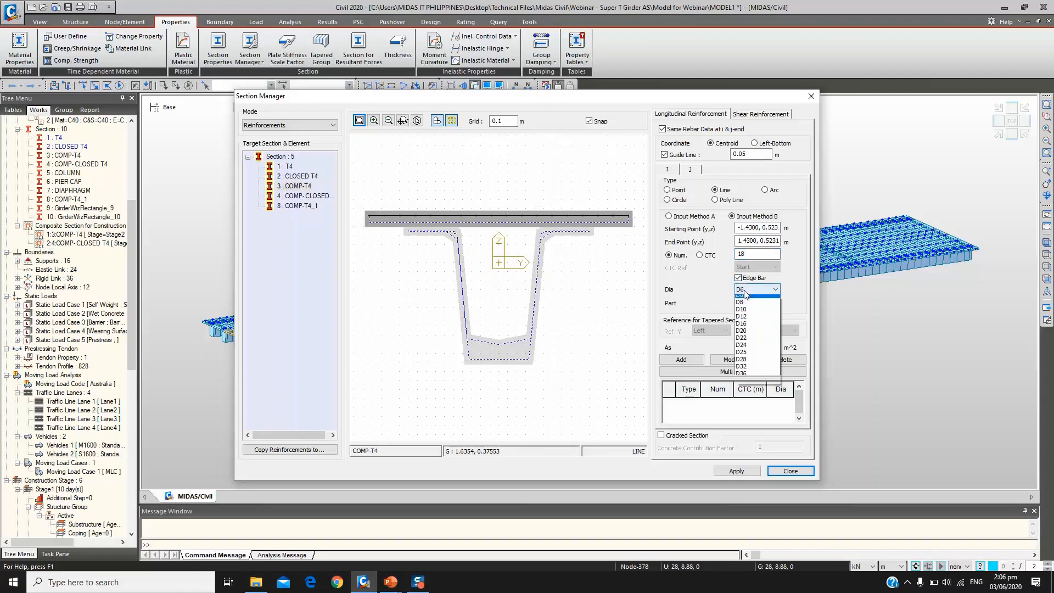
left_click(751, 328)
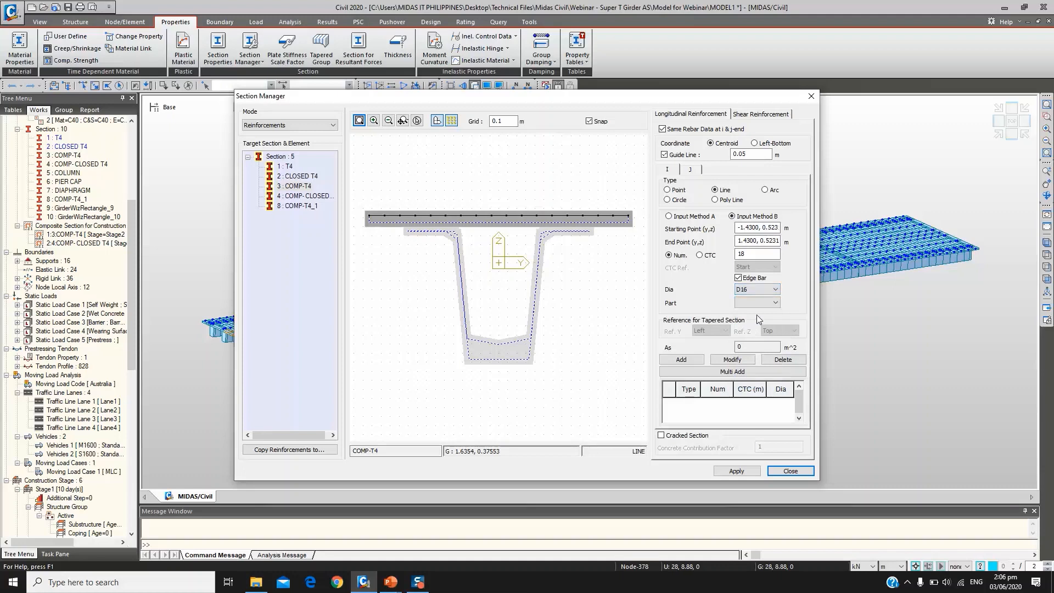
left_click(753, 308)
left_click(752, 326)
left_click(681, 359)
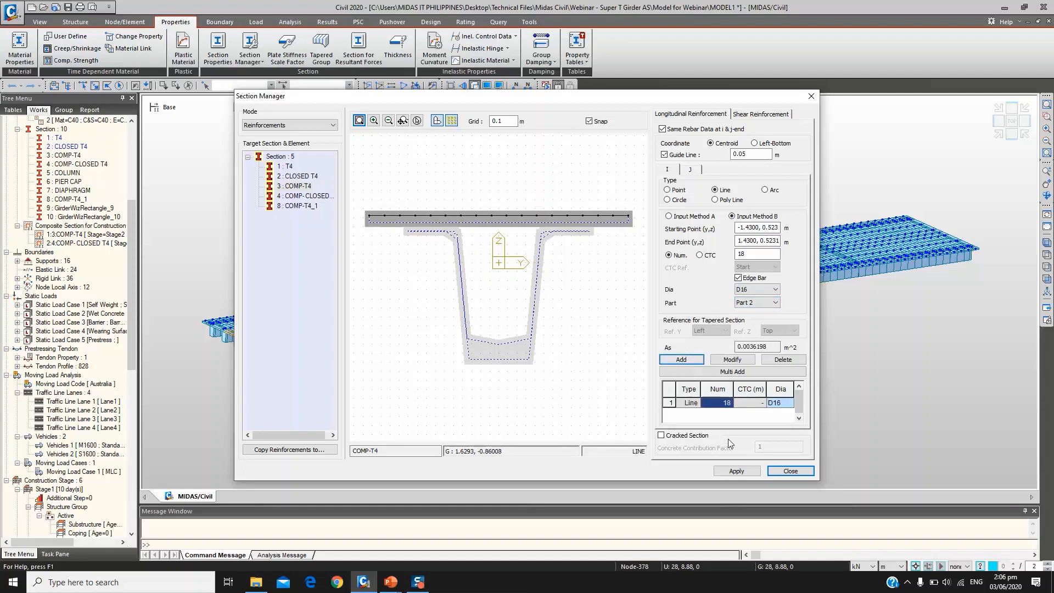
left_click(734, 470)
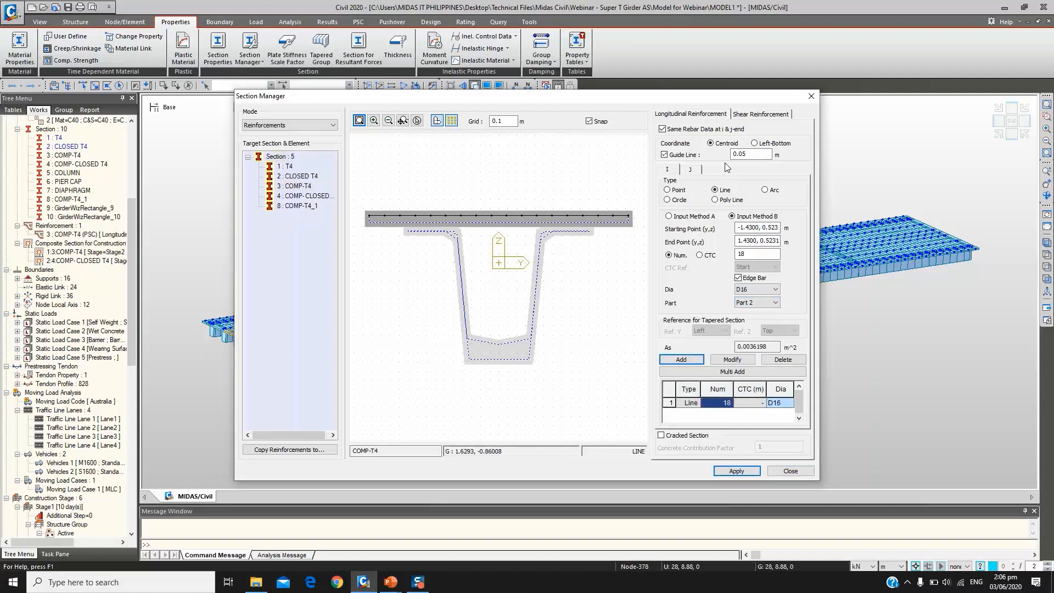
Enable diagonal shear reinforcement for COMP-T4 with 0.15 m pitch, 90 degree angle and Aw from 12 D12 bars
left_click(758, 115)
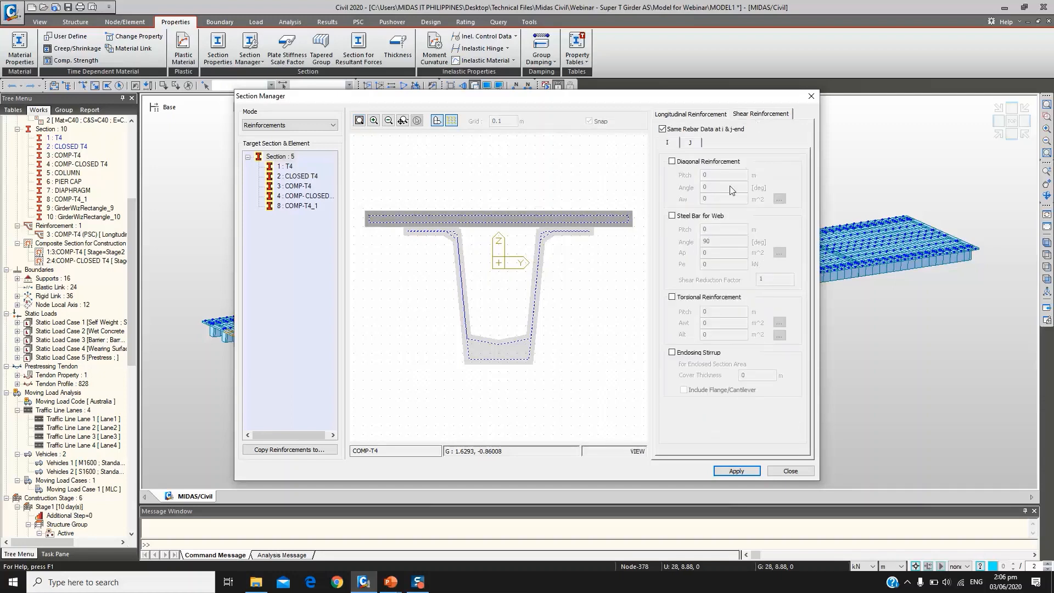
left_click(695, 162)
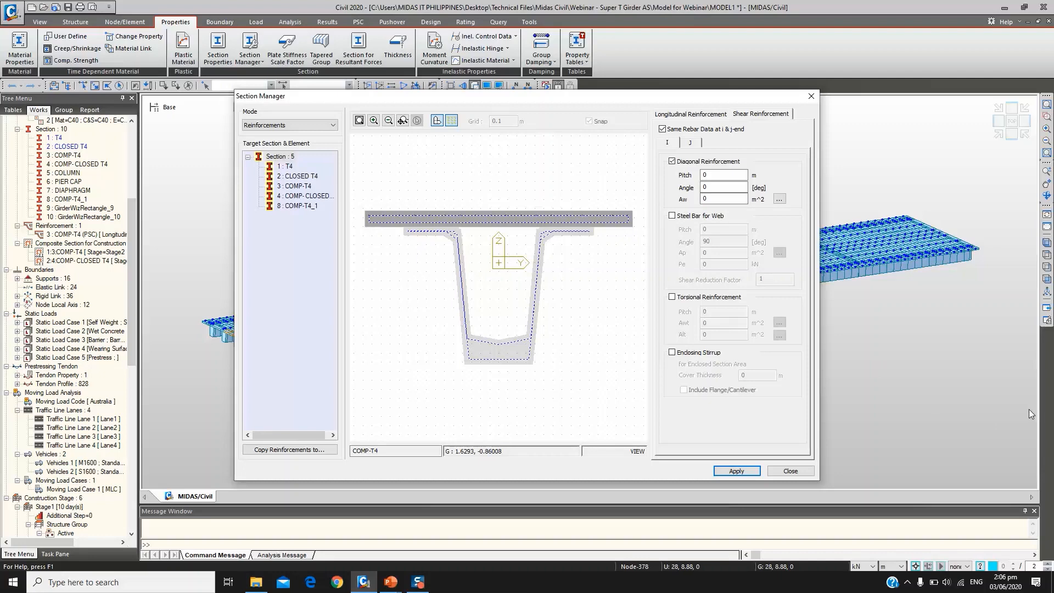
left_click(729, 174)
type(".15")
left_click(728, 187)
left_click(779, 199)
left_click(543, 271)
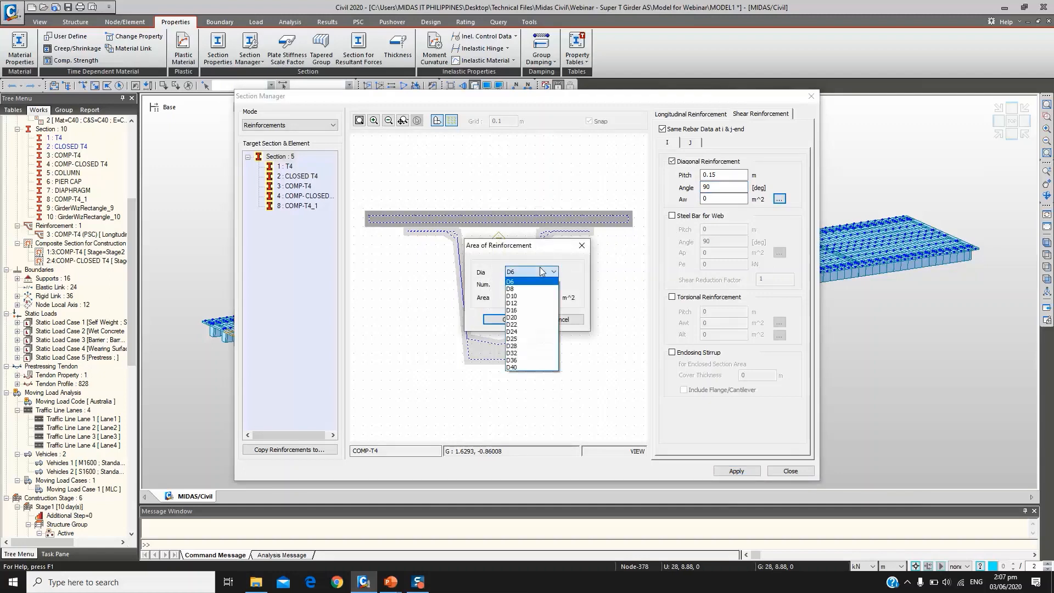
left_click(528, 295)
left_click_drag(534, 256, 632, 251)
double_click(607, 280)
type("12")
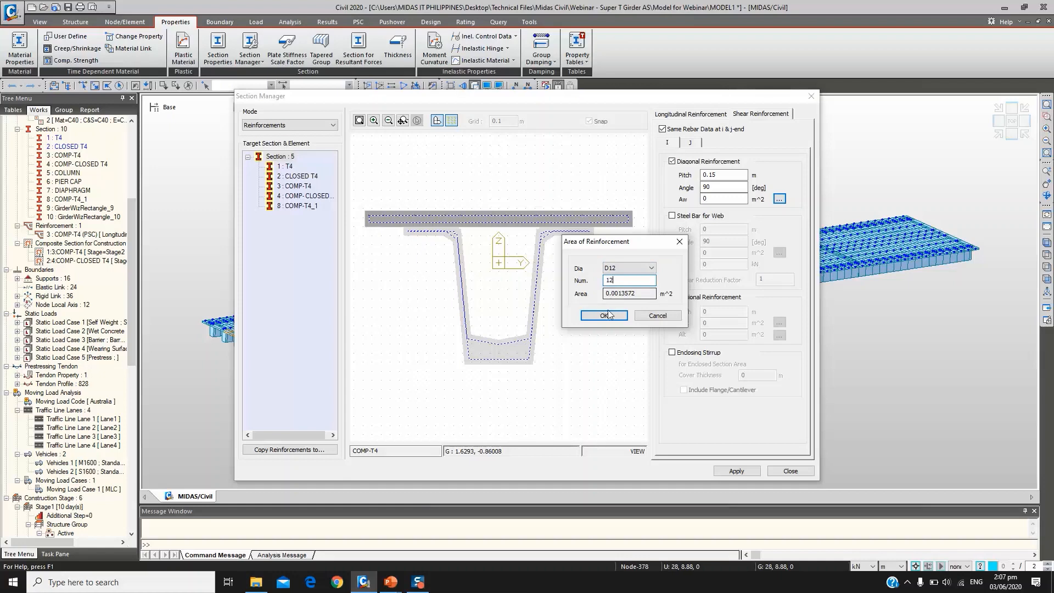
left_click(604, 315)
Enable torsional reinforcement with a 0.15 m pitch and define the transverse area Awt from 12 D12 bars
left_click(672, 297)
left_click(717, 312)
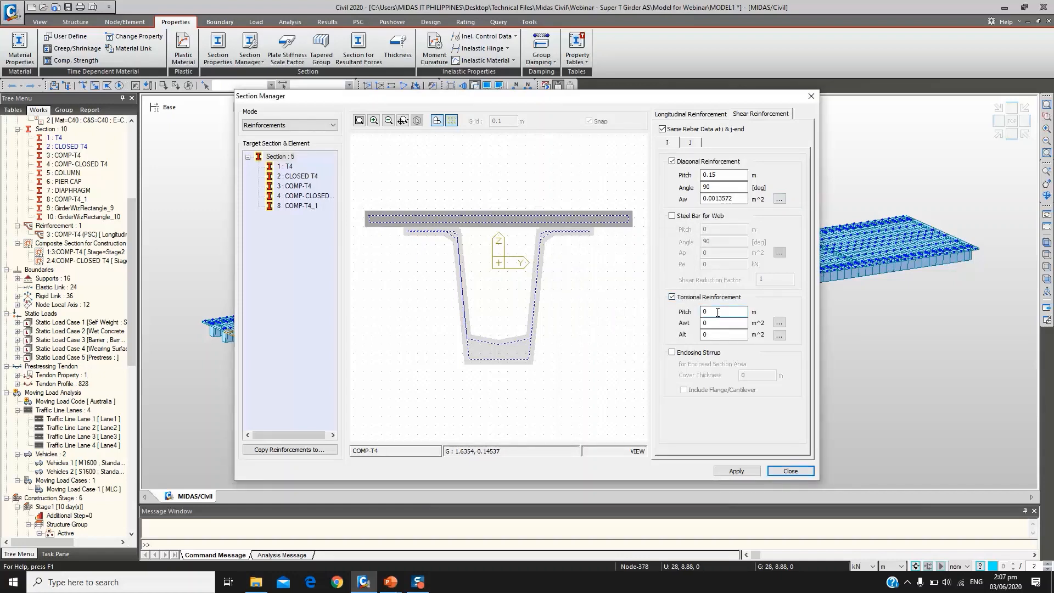
type("0.")
left_click(779, 322)
left_click(553, 271)
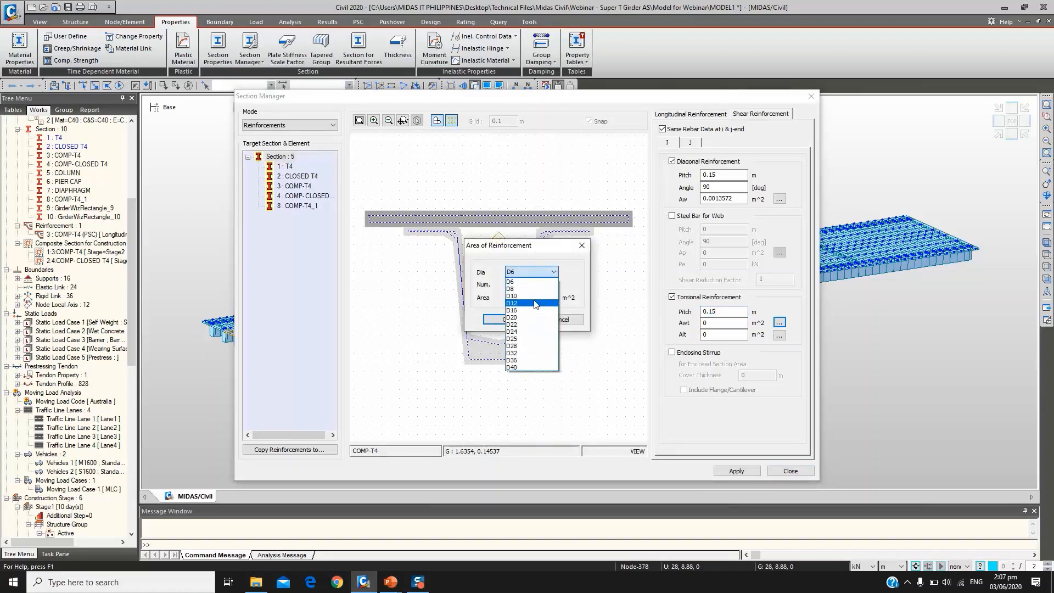
left_click(546, 285)
left_click(521, 284)
type("12")
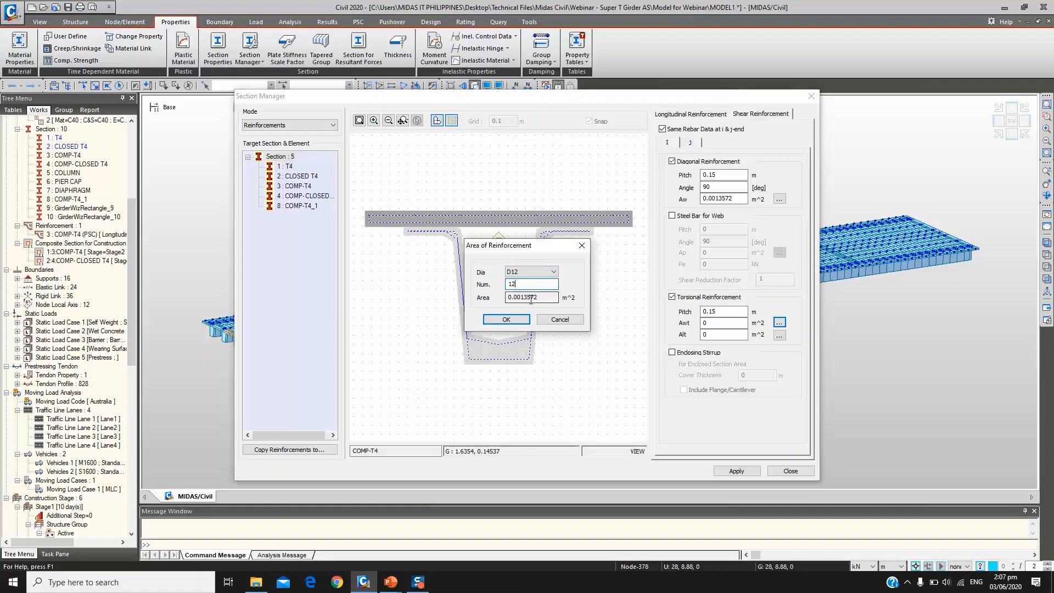
left_click(506, 319)
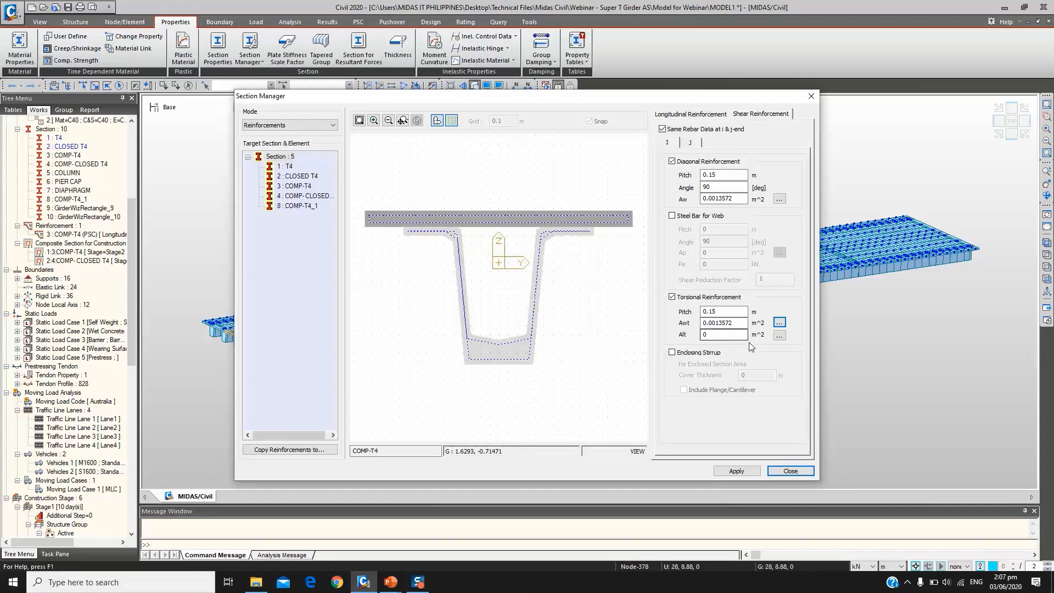
Define the longitudinal torsional area Alt from 12 D12 bars and apply the shear reinforcement to COMP-T4
left_click(779, 335)
left_click(552, 271)
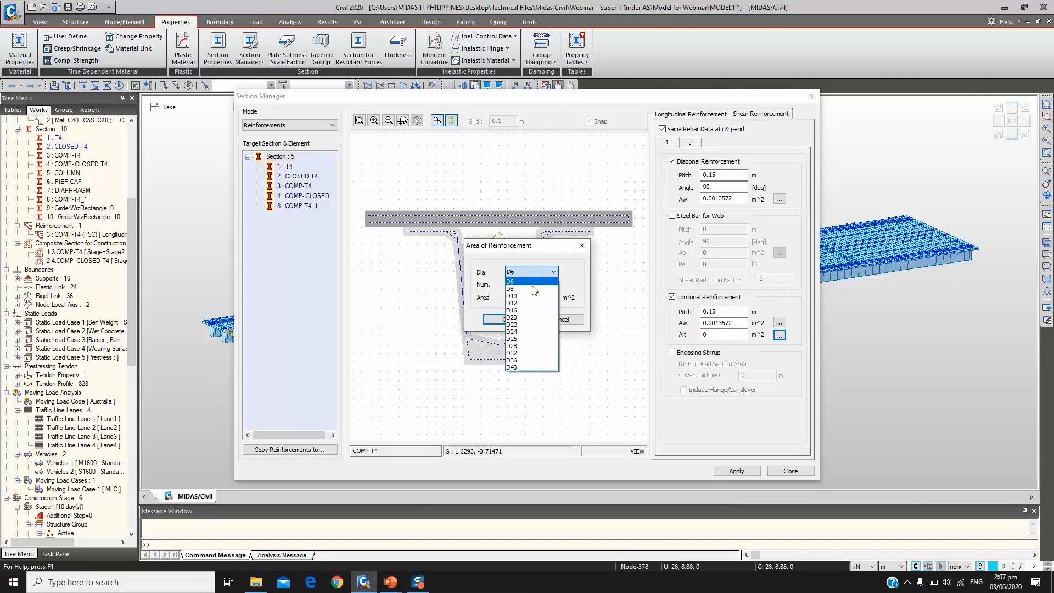
left_click(527, 302)
double_click(509, 284)
type("12")
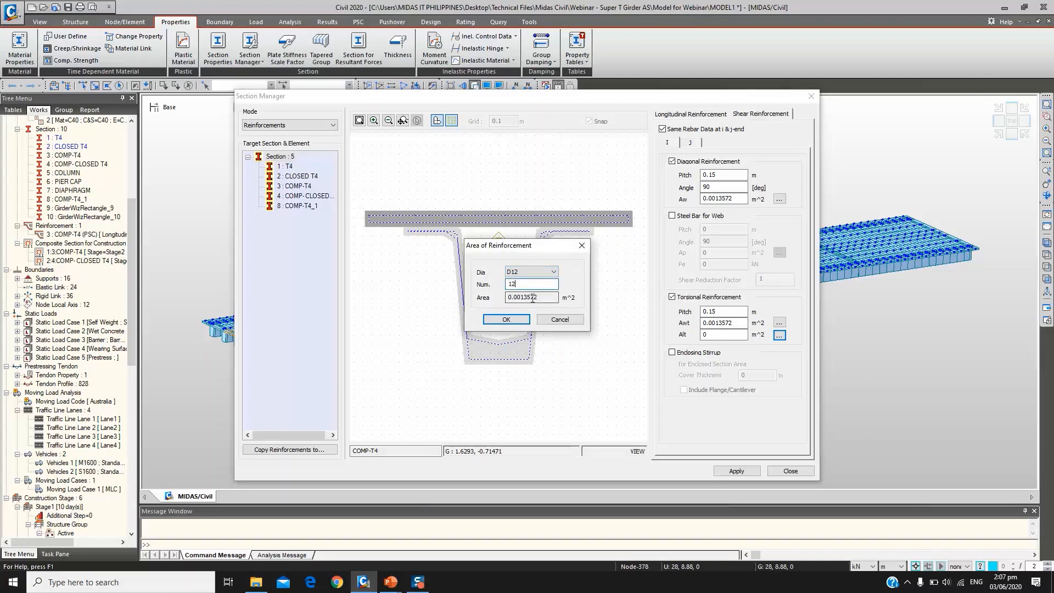
left_click(506, 318)
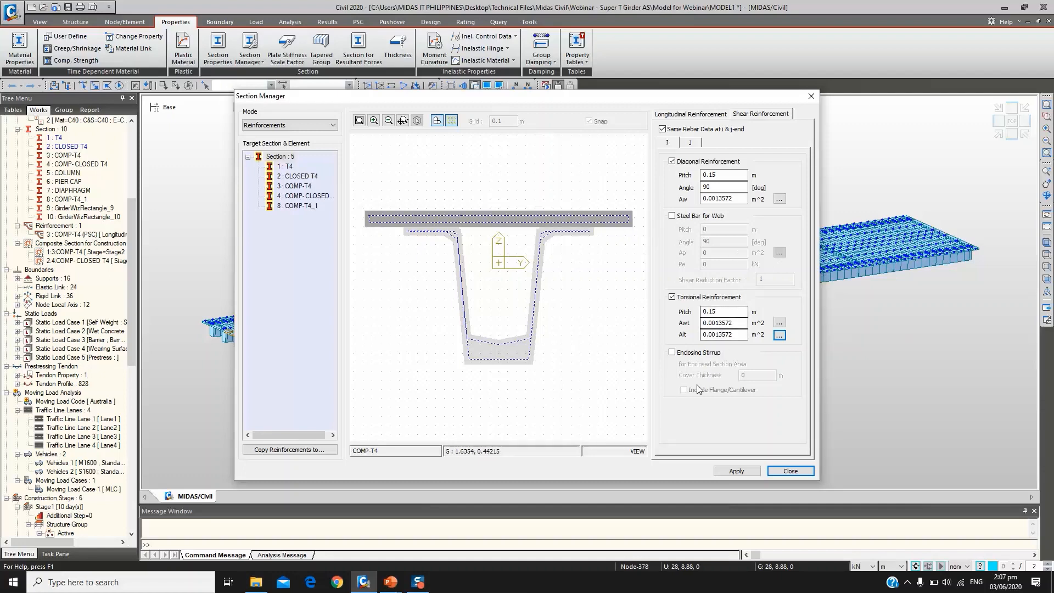
left_click(747, 473)
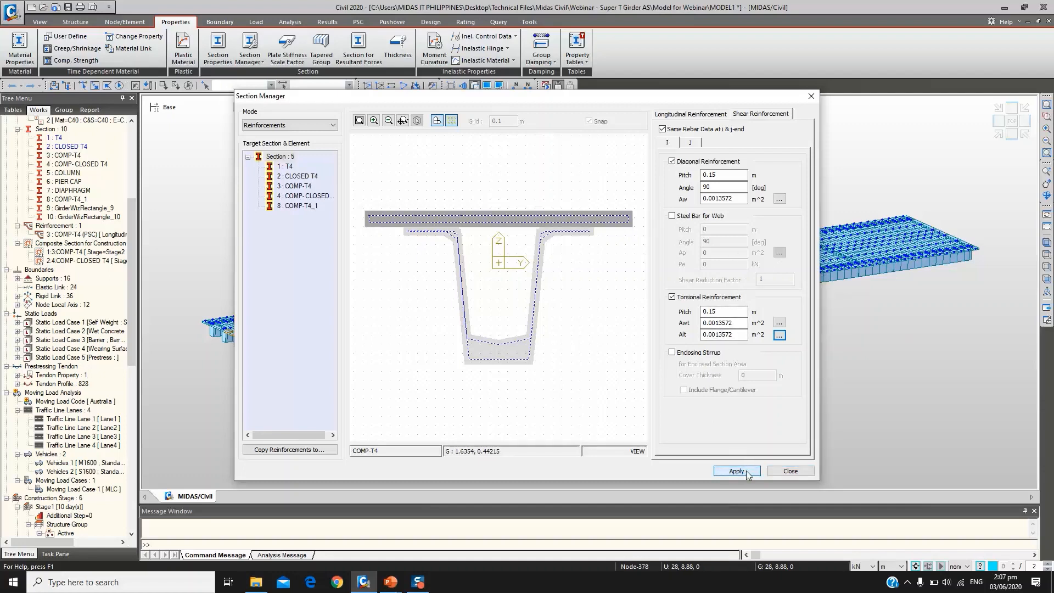
Copy COMP-T4's longitudinal and shear reinforcement at End-I to sections COMP-CLOSED T4 and COMP-T4_1, and close the Section Manager
left_click(303, 187)
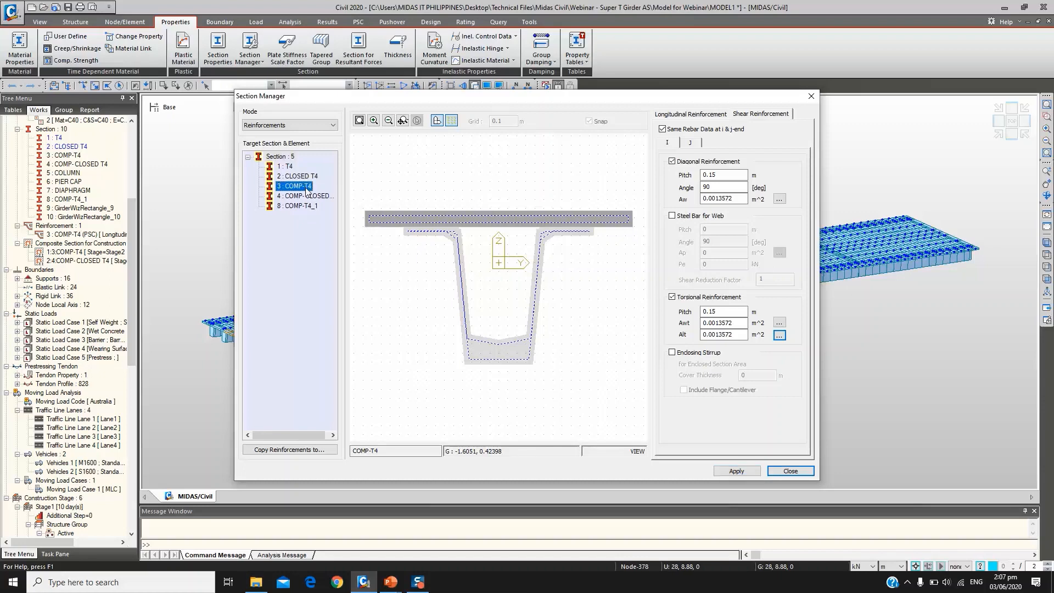
left_click(662, 116)
scroll(406, 205, "up", 3)
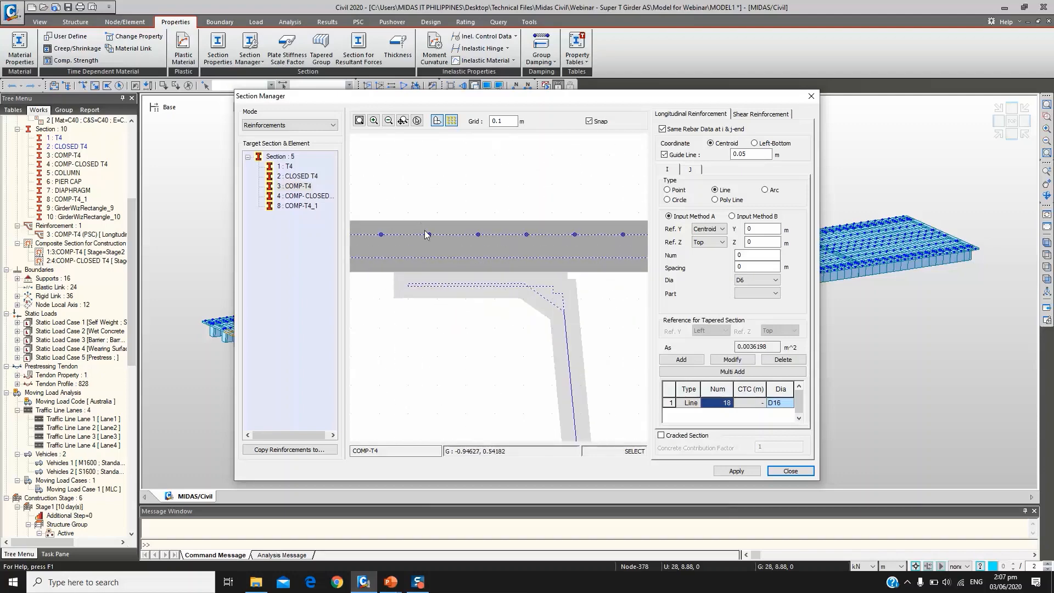
left_click(284, 450)
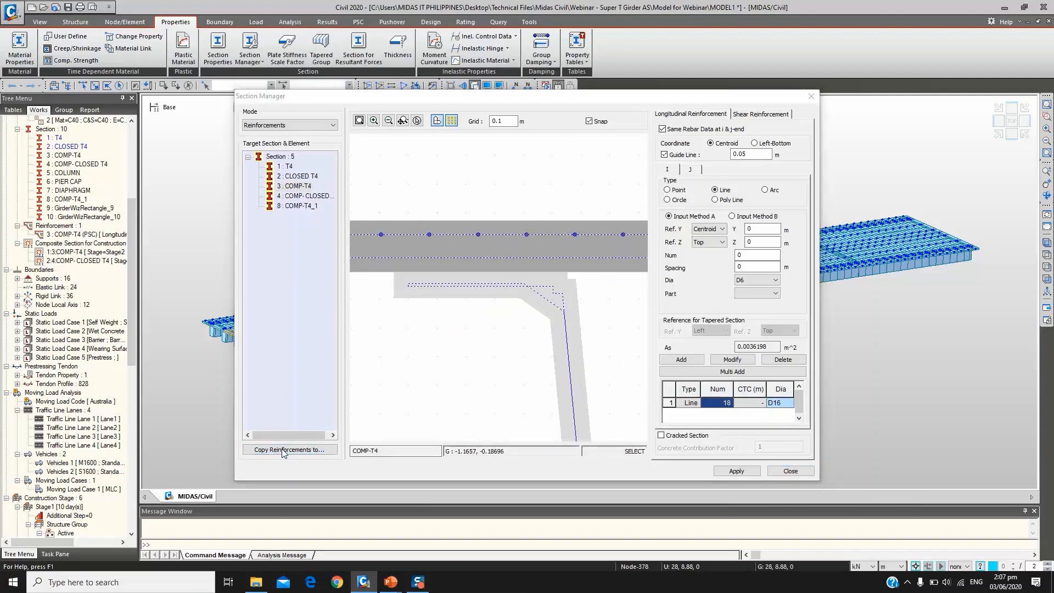
left_click_drag(464, 205, 465, 214)
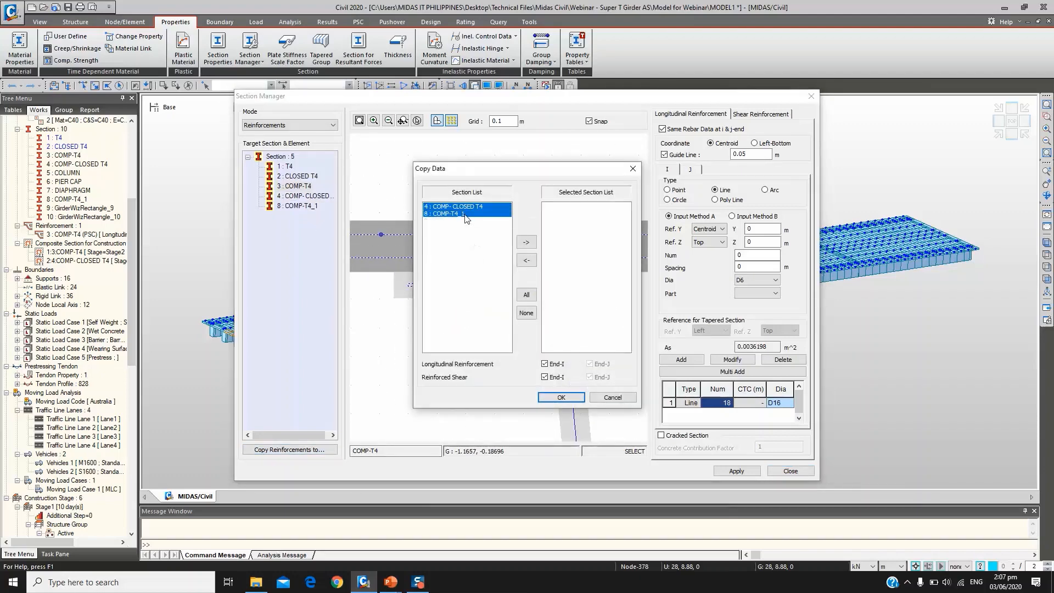
left_click(526, 242)
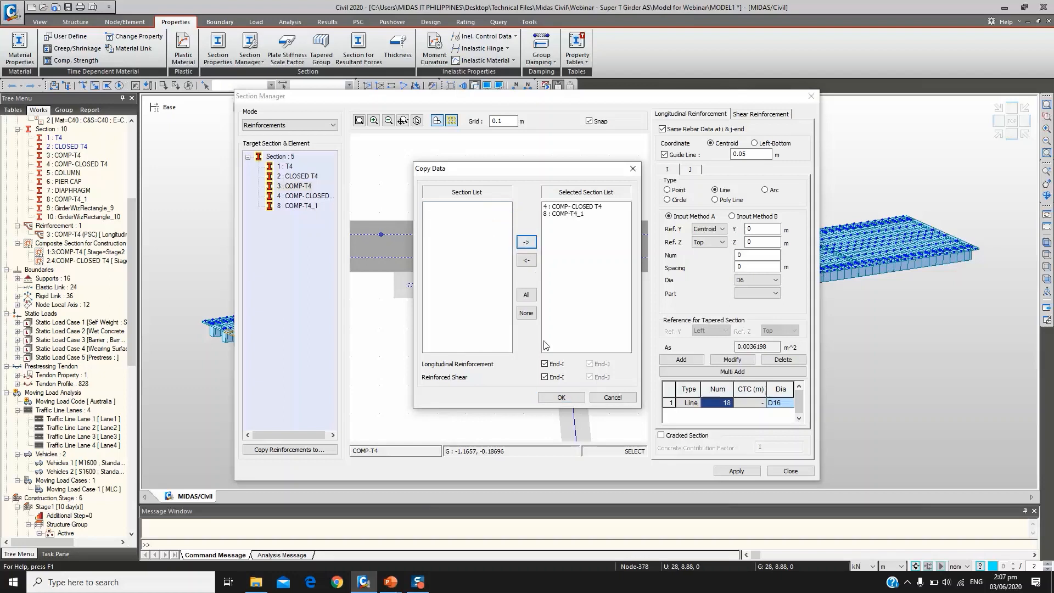
left_click(560, 397)
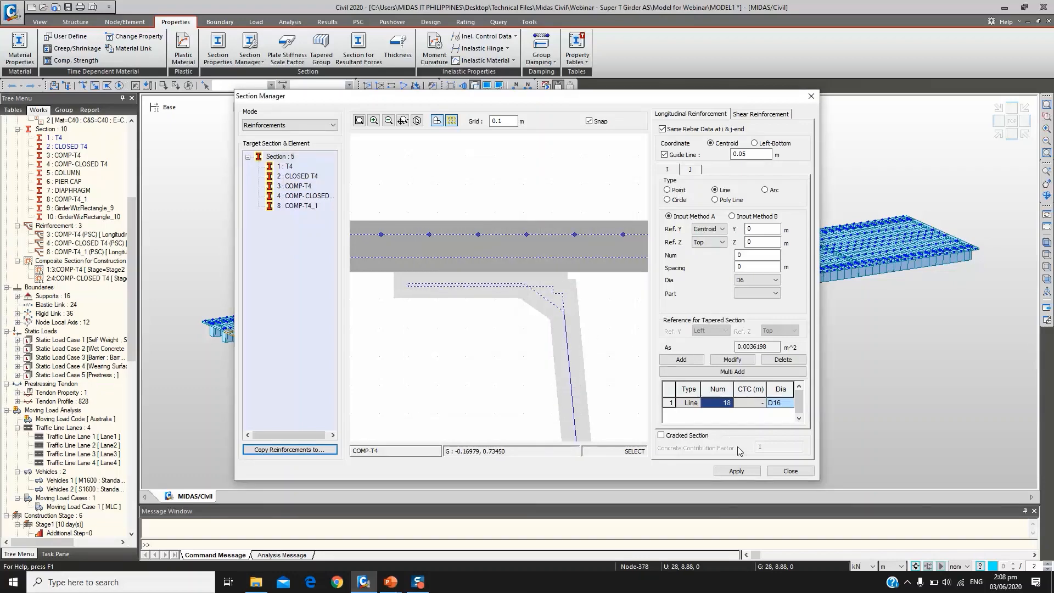
left_click(790, 471)
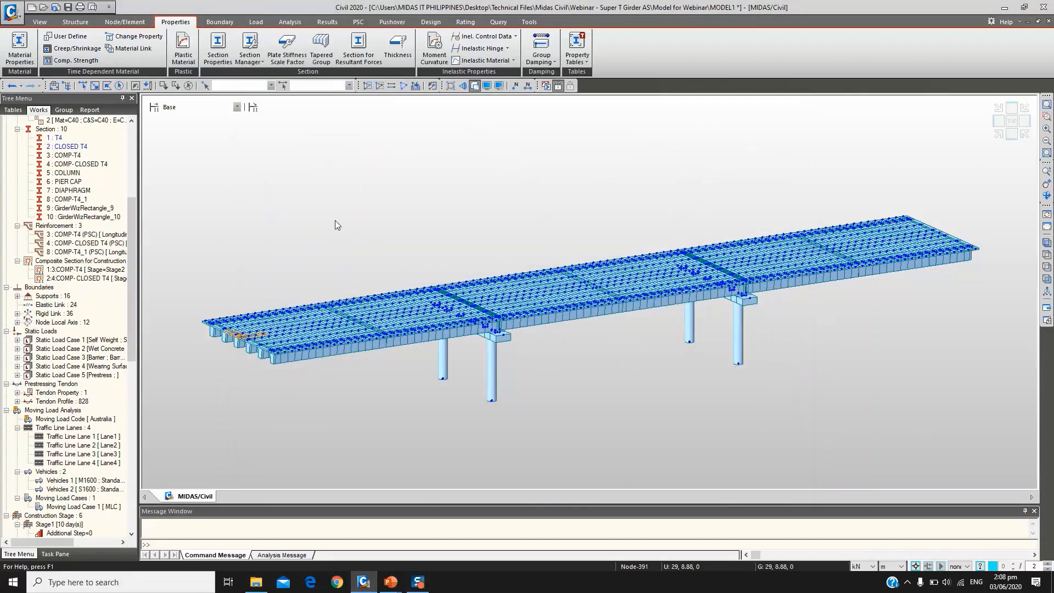
Perform the structural analysis of the completed bridge model
left_click_drag(131, 245, 176, 202)
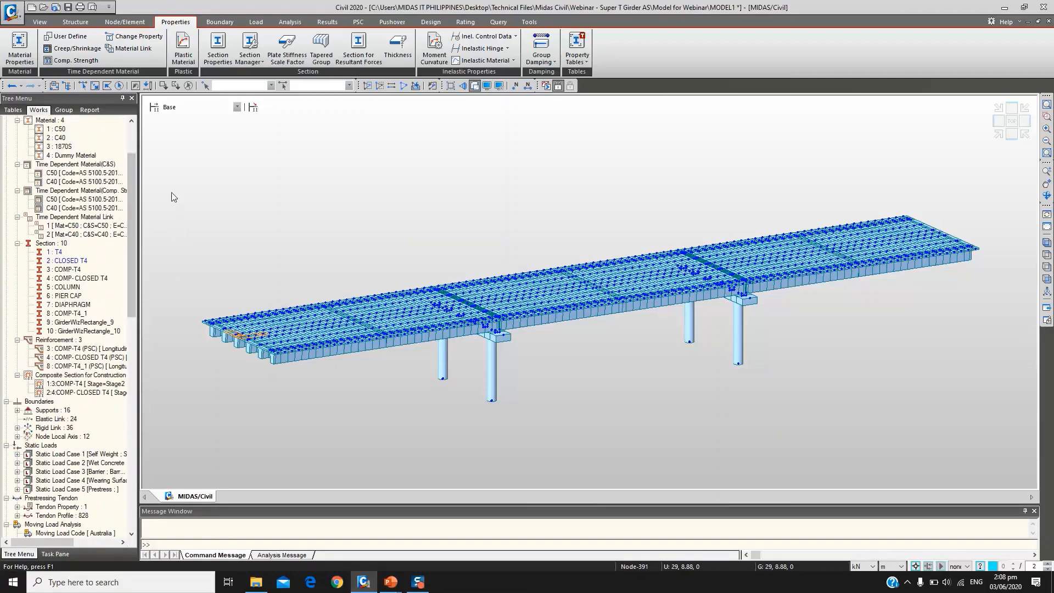
left_click_drag(138, 169, 135, 137)
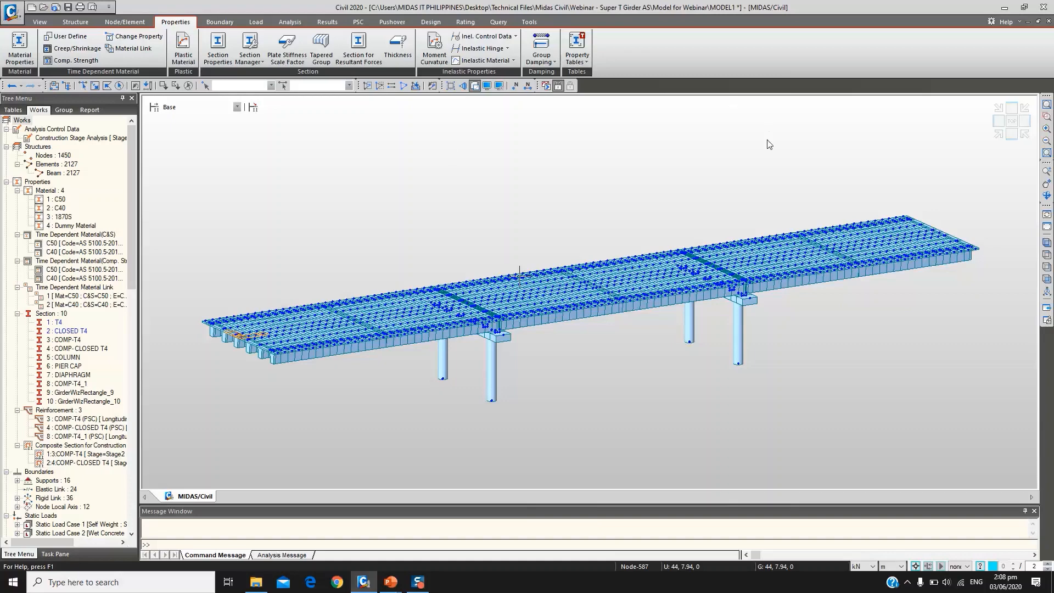
left_click(286, 22)
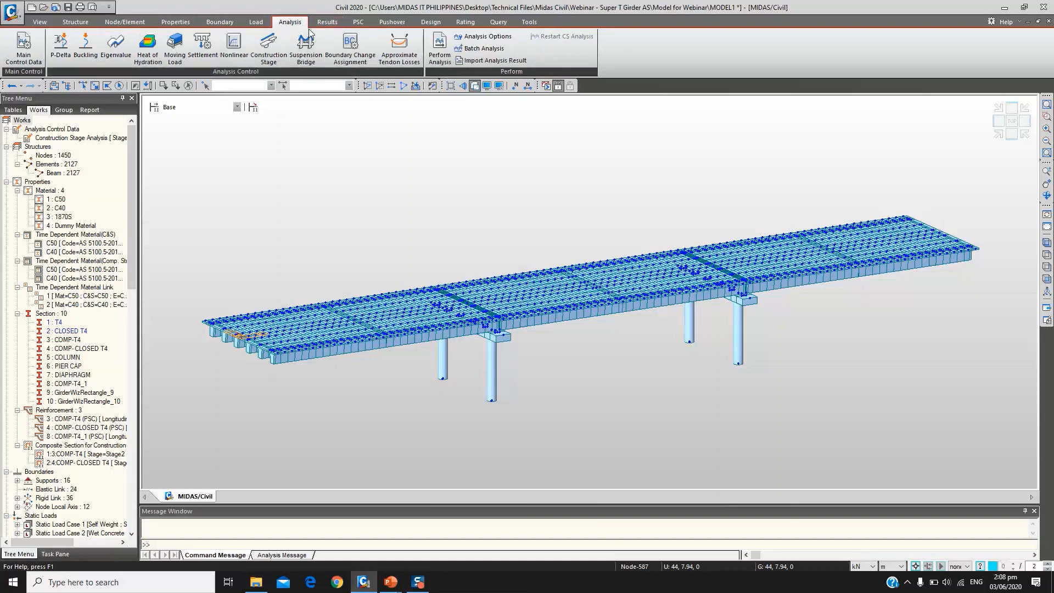
left_click(444, 50)
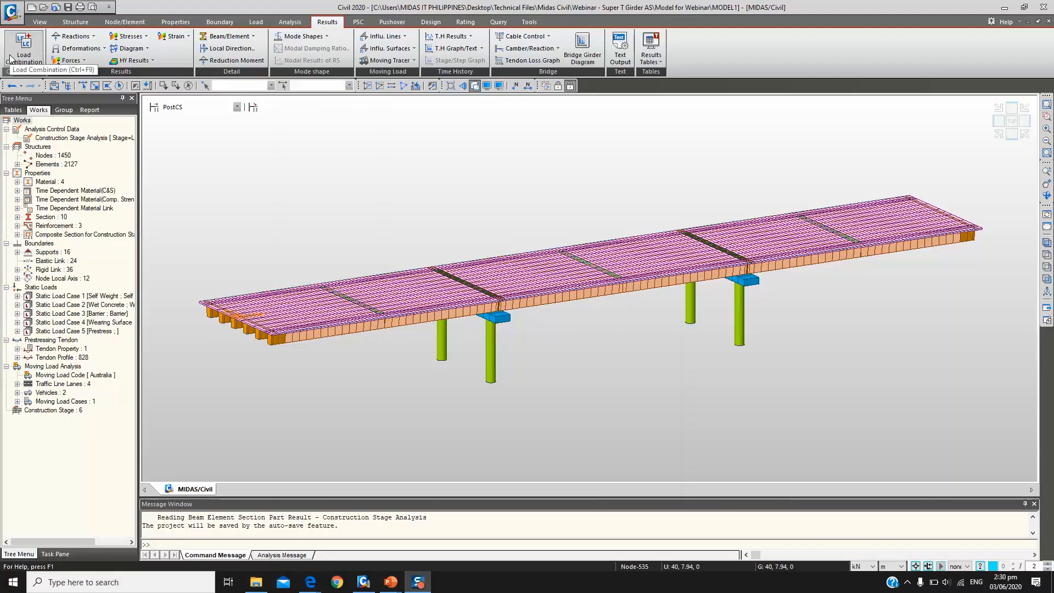
Start automatic generation of general load combinations and choose the concrete design code AS 5100.2:17
left_click(26, 64)
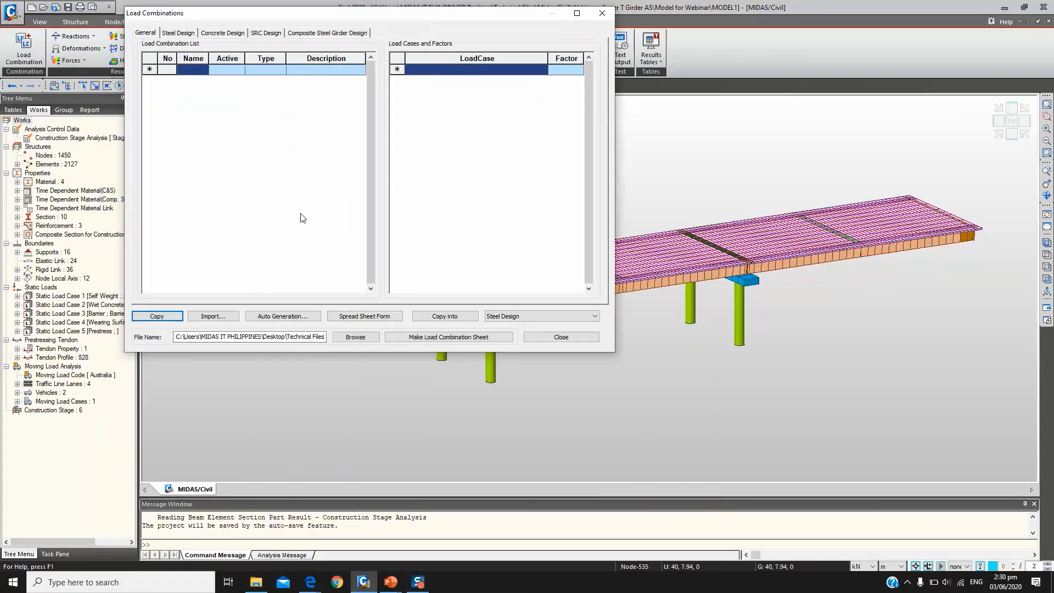
left_click(277, 318)
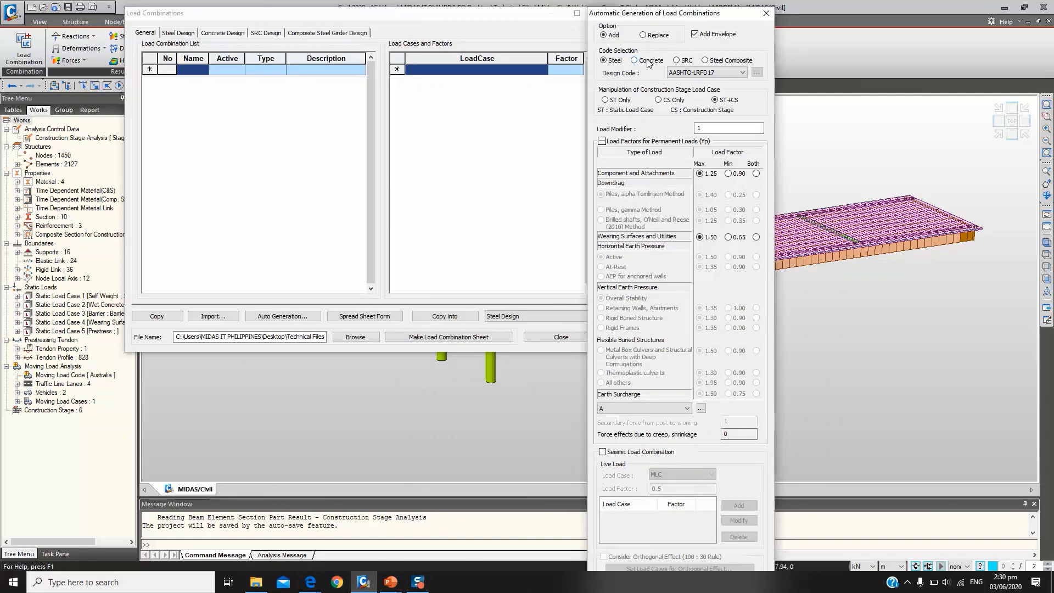
left_click(674, 73)
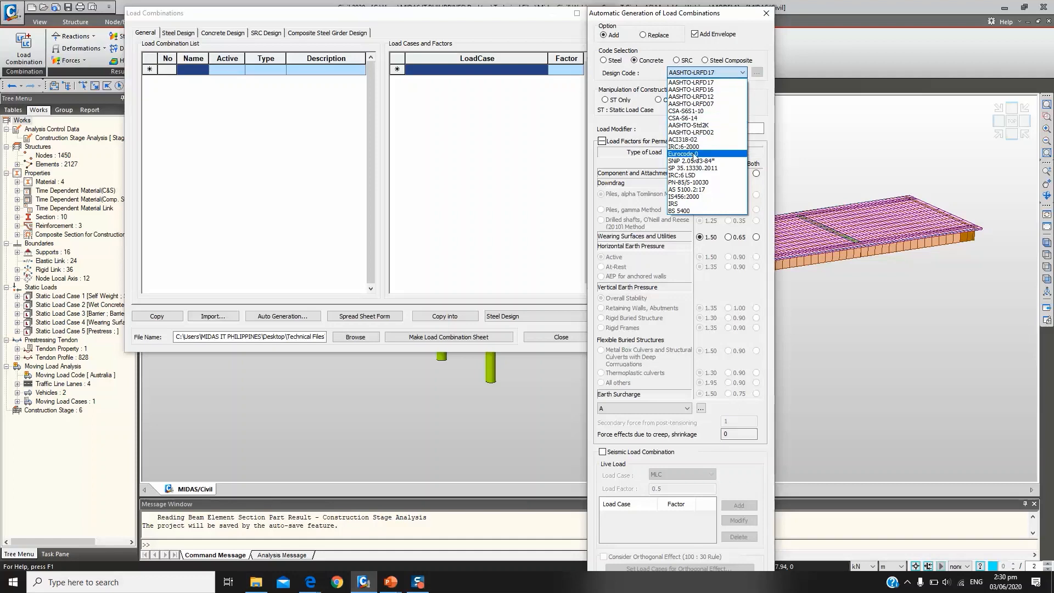
left_click(693, 189)
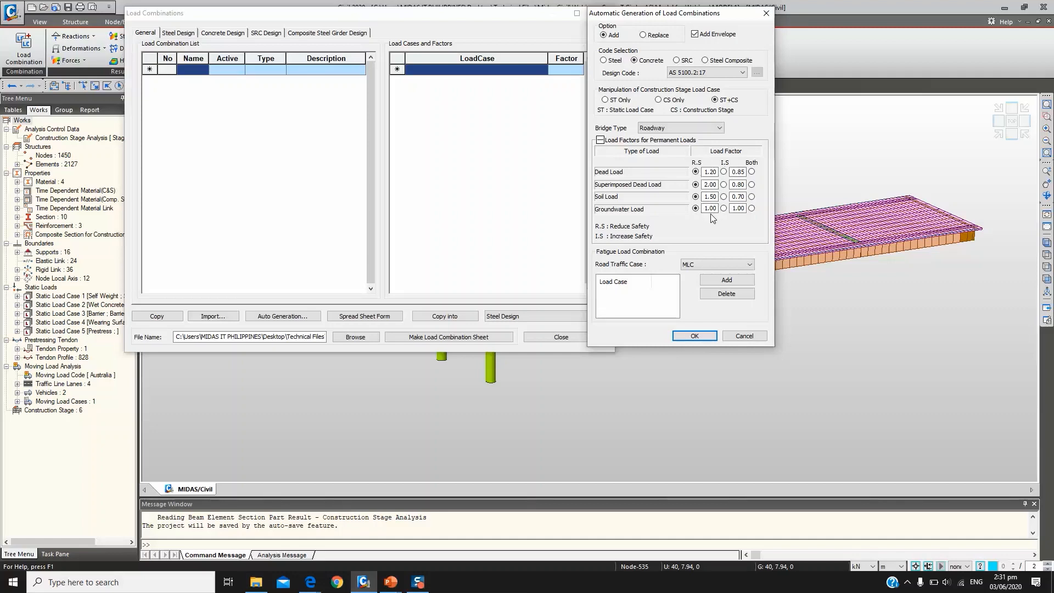
Use both load factors for dead, superimposed dead, soil and groundwater loads, and generate the combinations
left_click(751, 171)
left_click(750, 185)
left_click(750, 196)
left_click(750, 208)
left_click(684, 338)
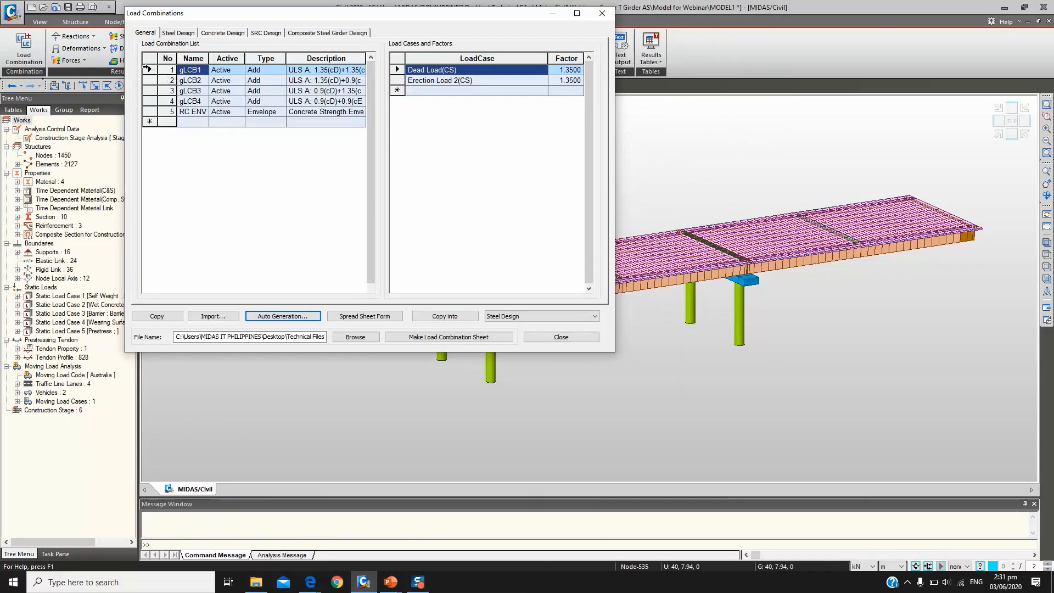
Copy all generated general load combinations into the Concrete Design combinations
left_click(151, 60)
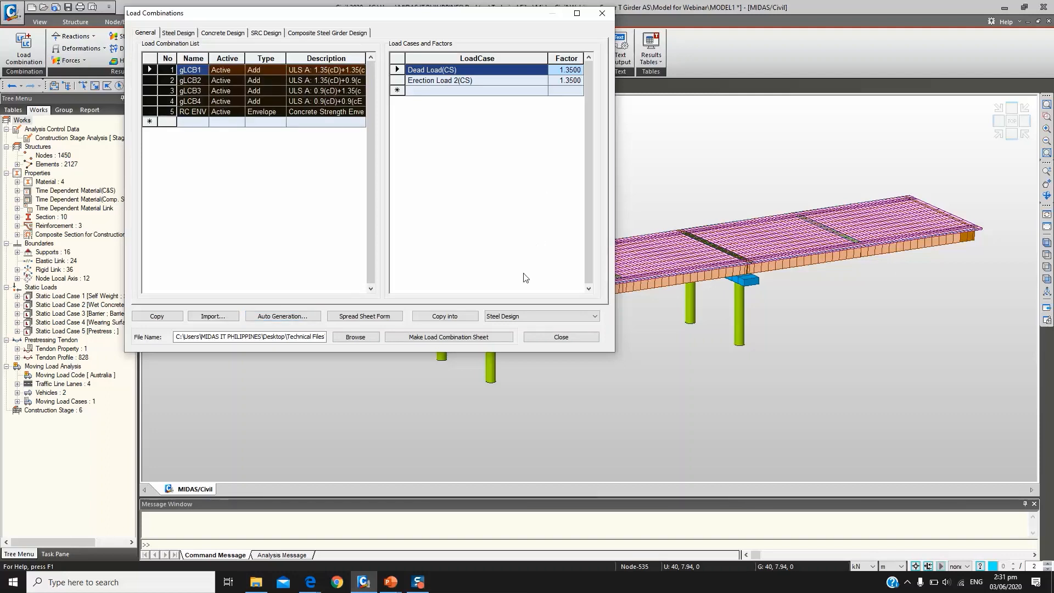
left_click(577, 316)
left_click(517, 333)
left_click(455, 317)
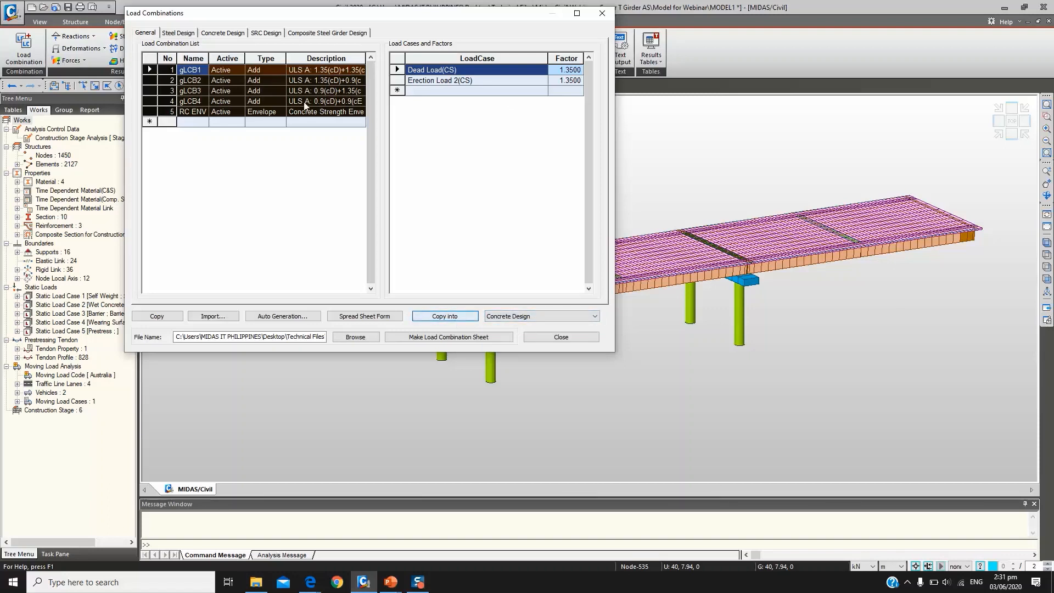
Check the load combinations copied into Concrete Design, view the activation options for gLCB3, and close the load combinations
left_click(229, 34)
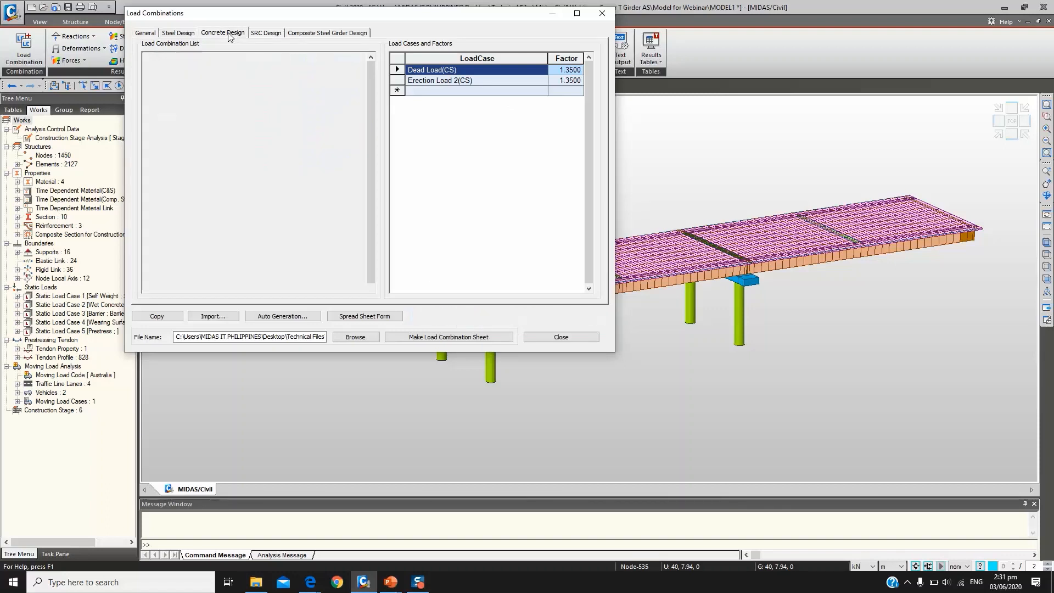
left_click(152, 33)
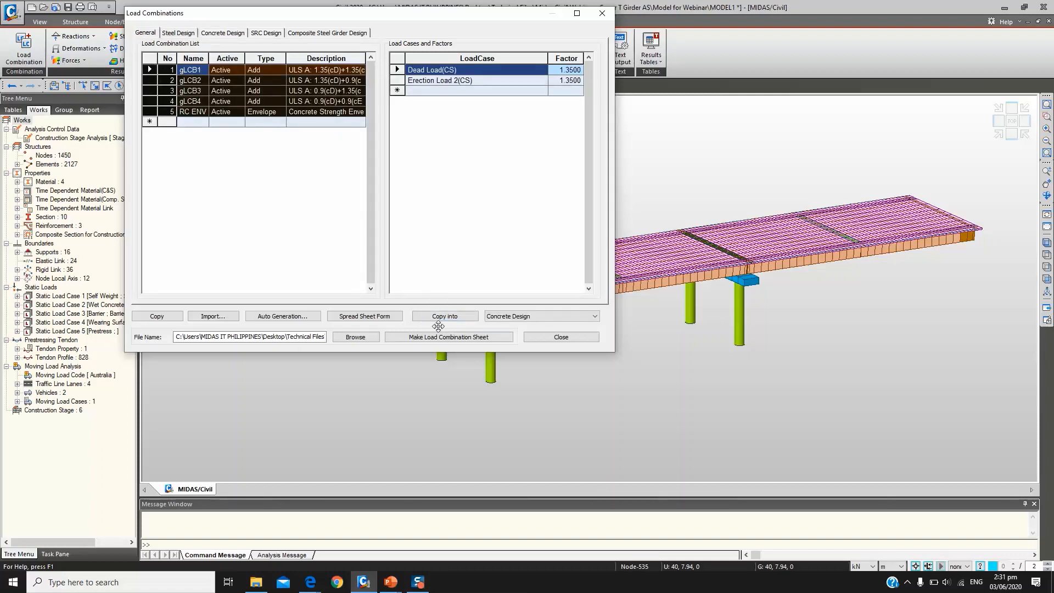
left_click(236, 33)
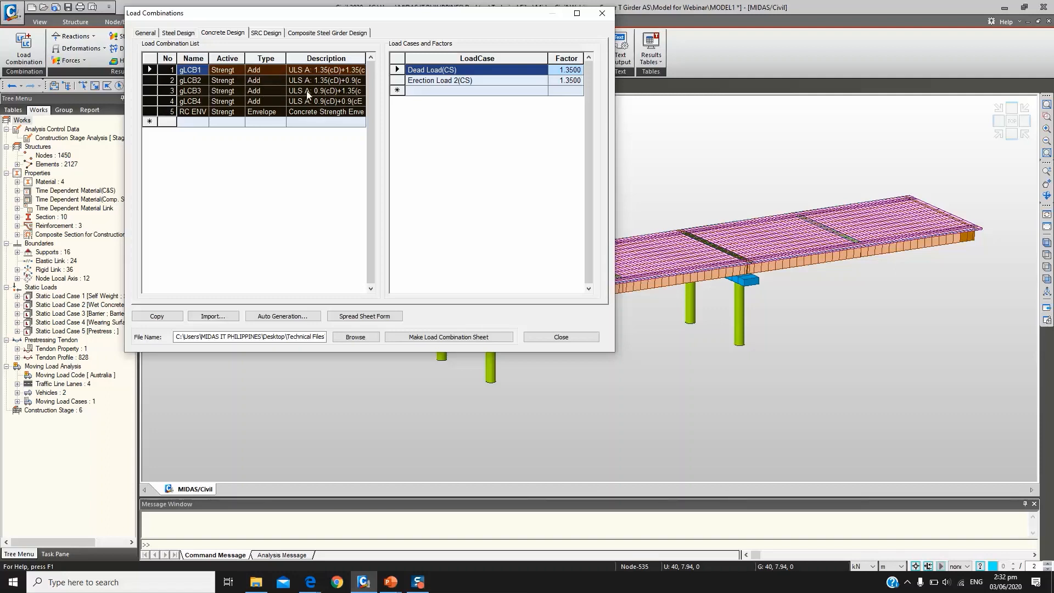
left_click(235, 90)
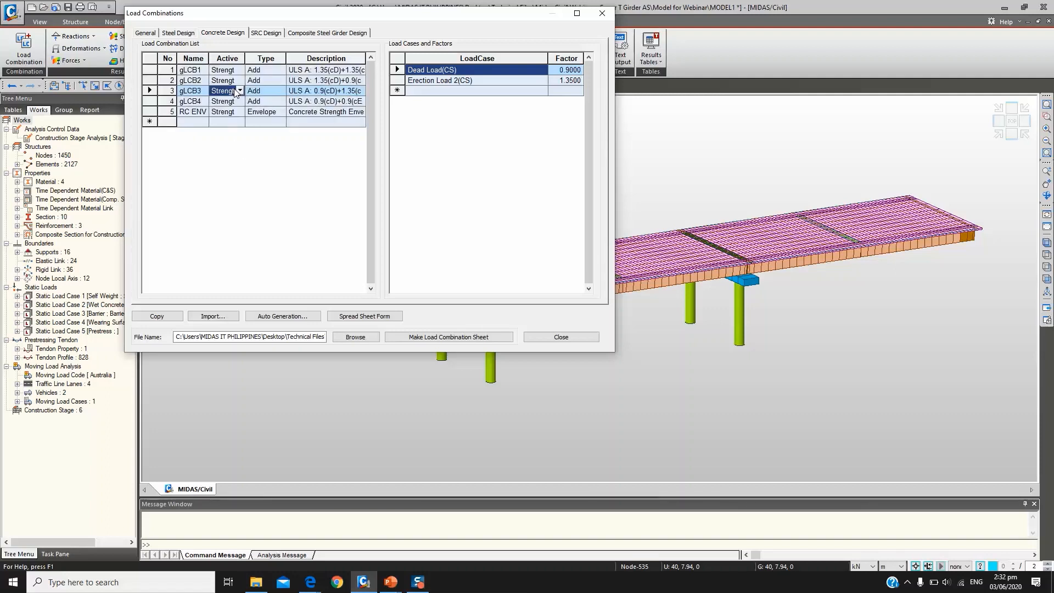
left_click(239, 90)
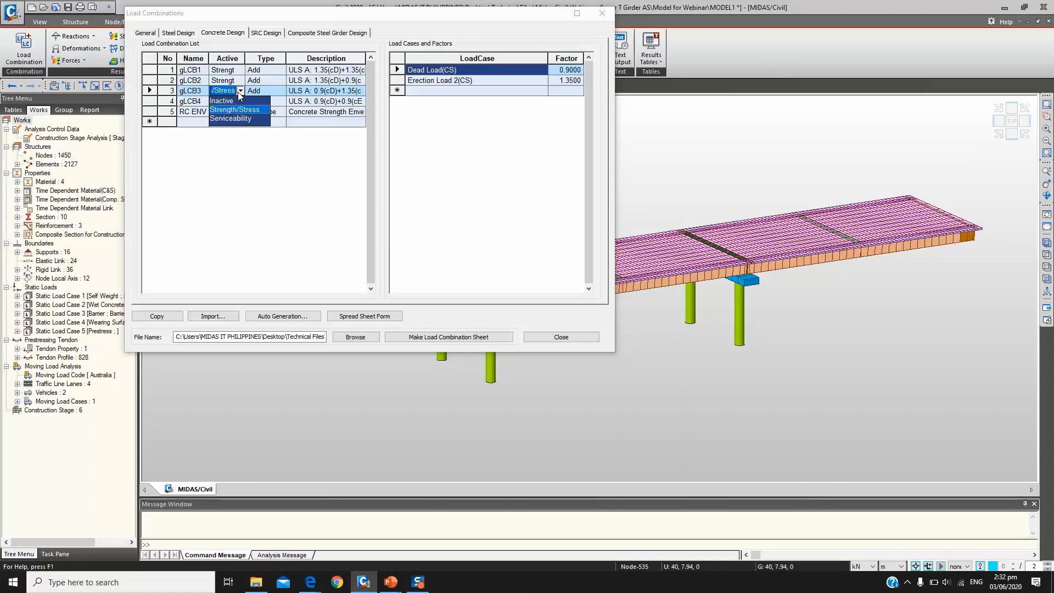
left_click(239, 93)
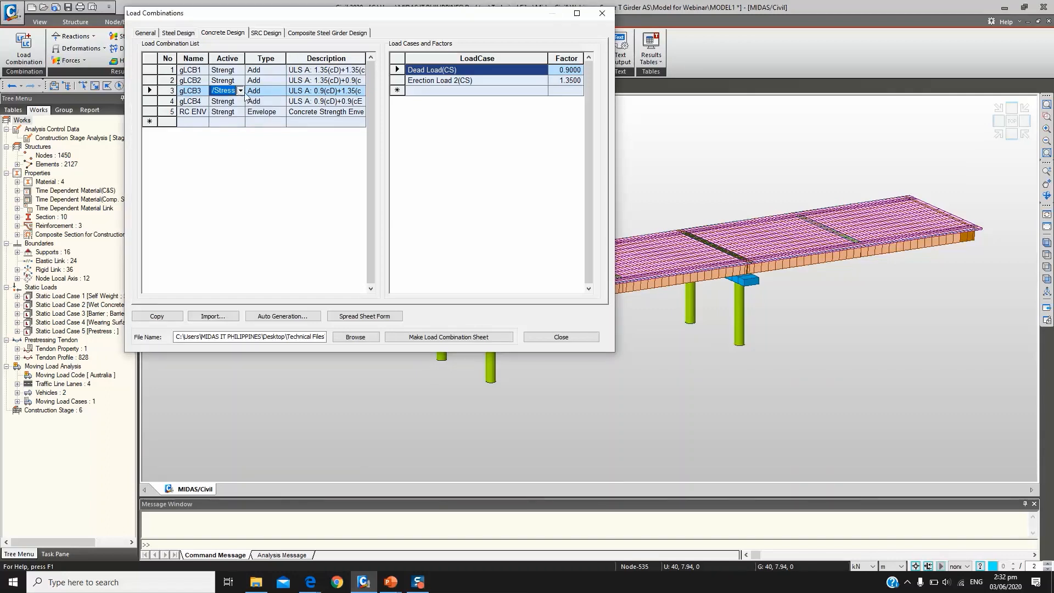
left_click(560, 336)
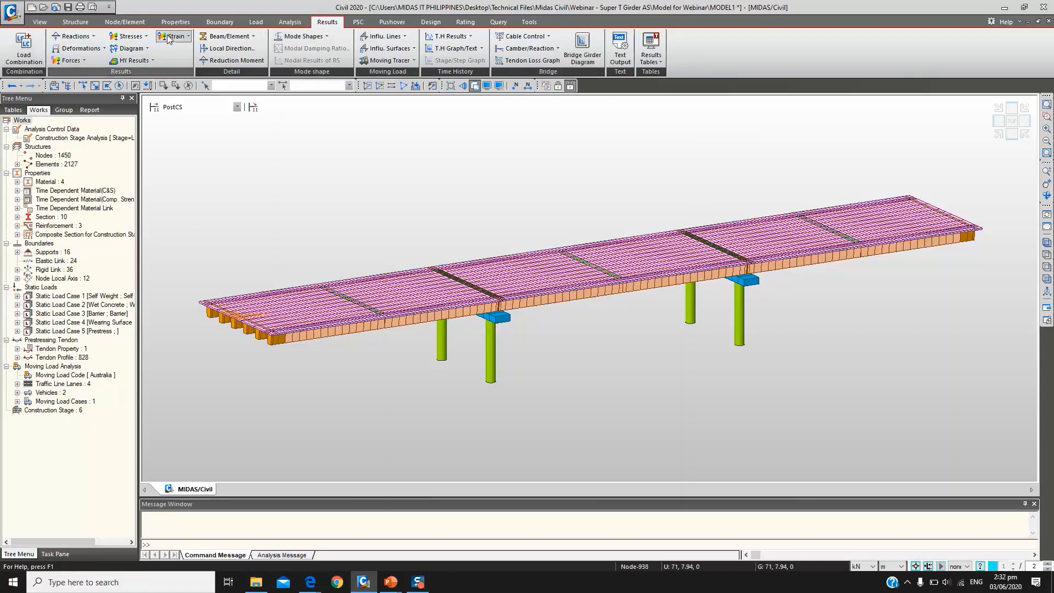
Display the FXYZ reaction forces for load combination CBC: gLCB1 with their values on the model
left_click(75, 38)
left_click(64, 154)
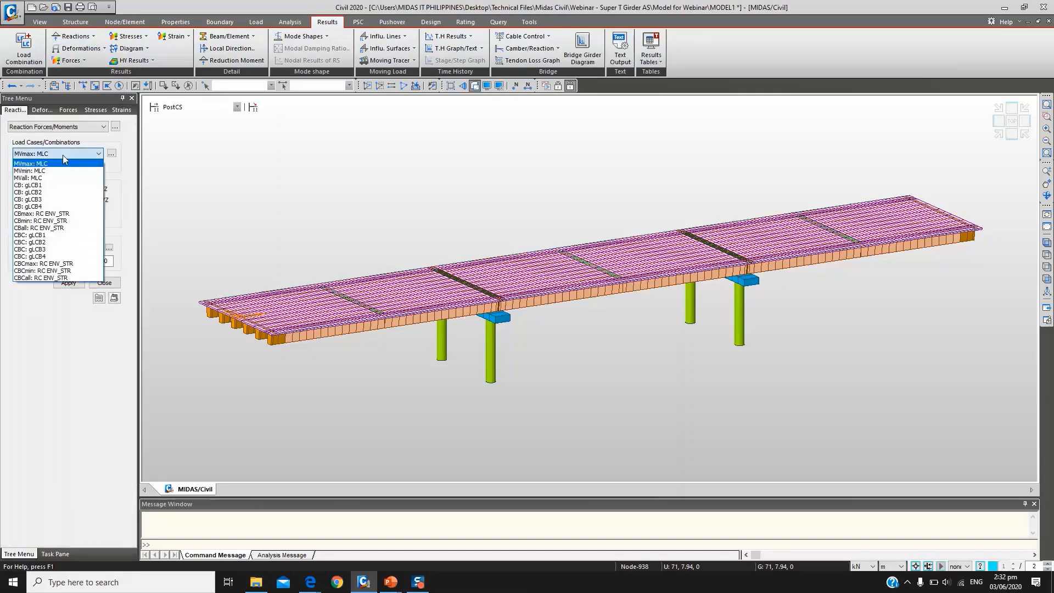
left_click(47, 236)
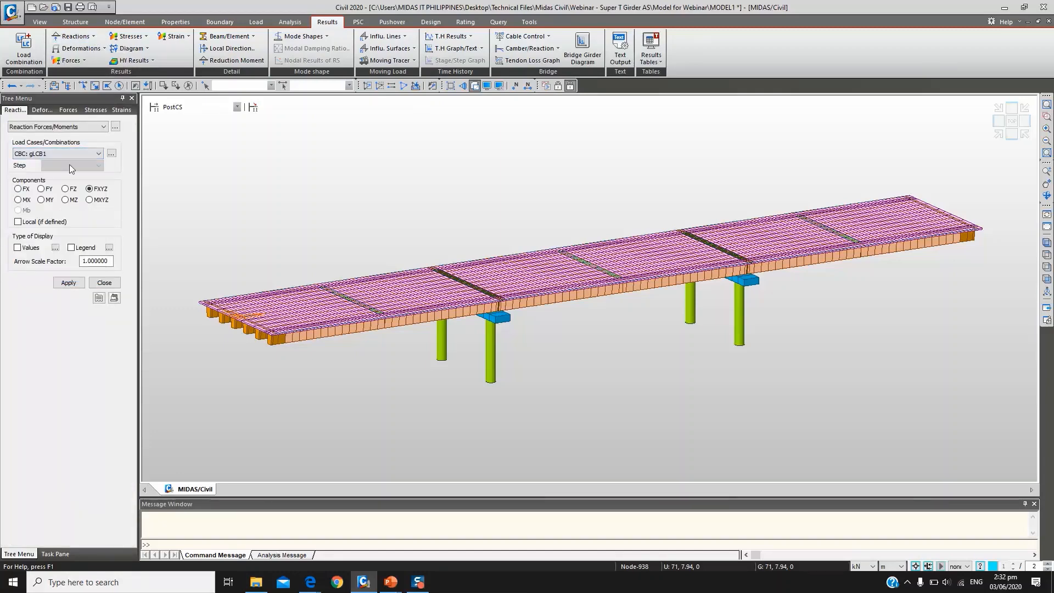
left_click(66, 284)
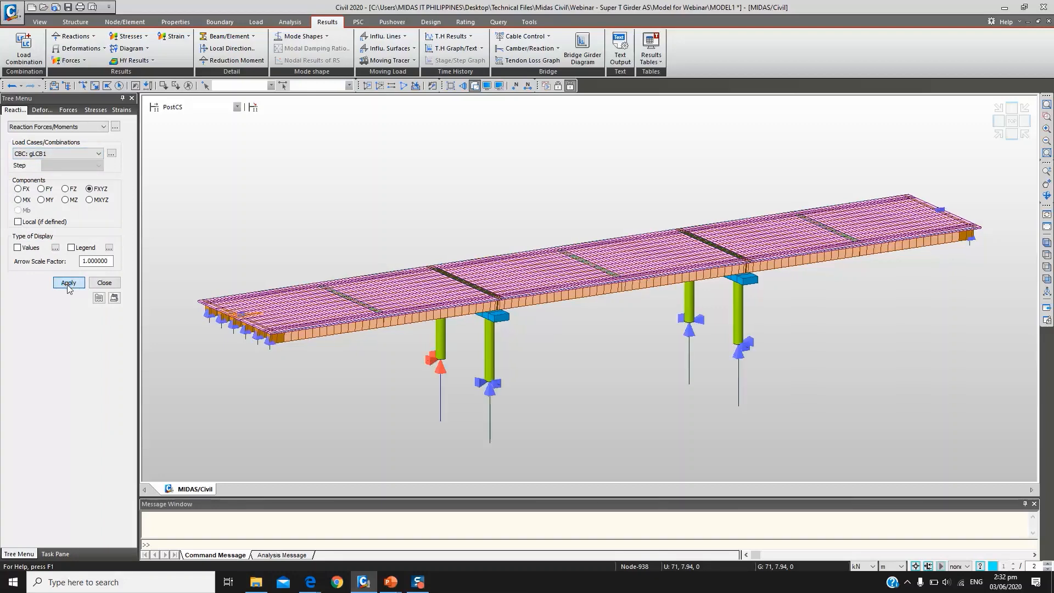
left_click(31, 248)
left_click(60, 283)
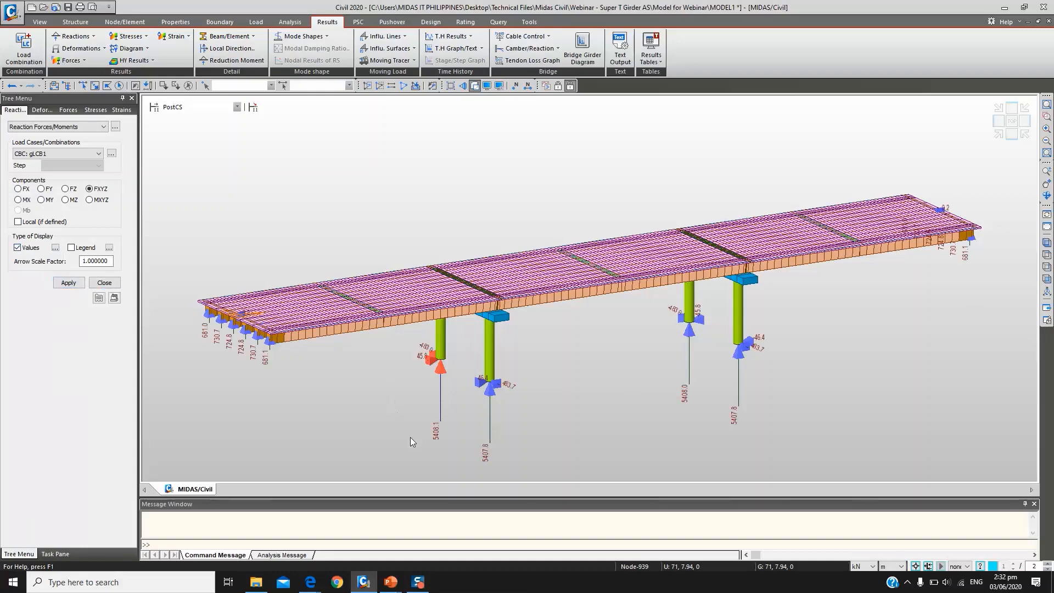
scroll(427, 432, "up", 1)
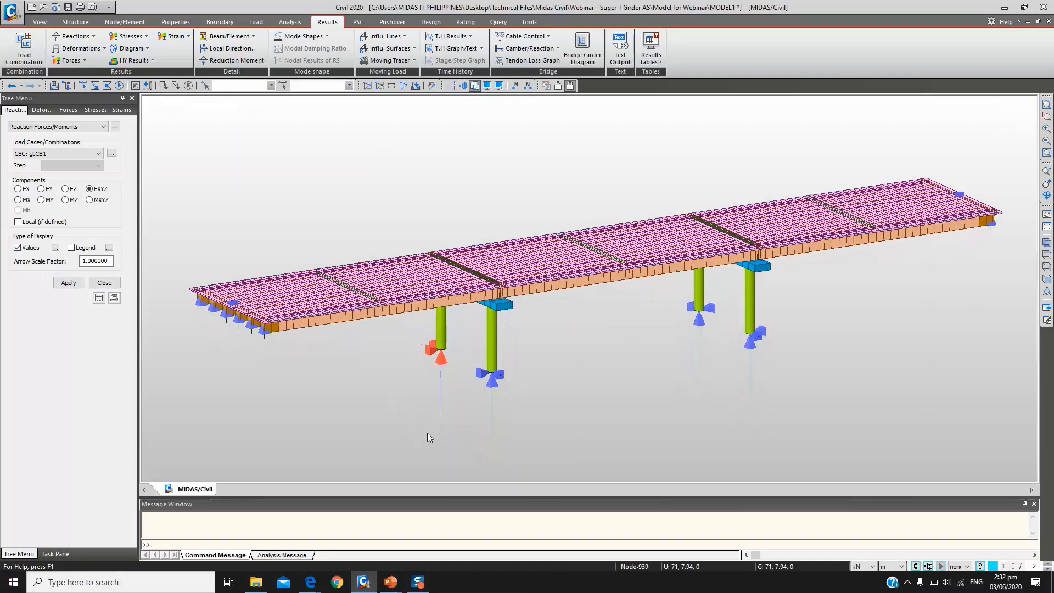
Limit the displayed reaction values to the absolute maximum only and update the reaction plot
left_click(56, 248)
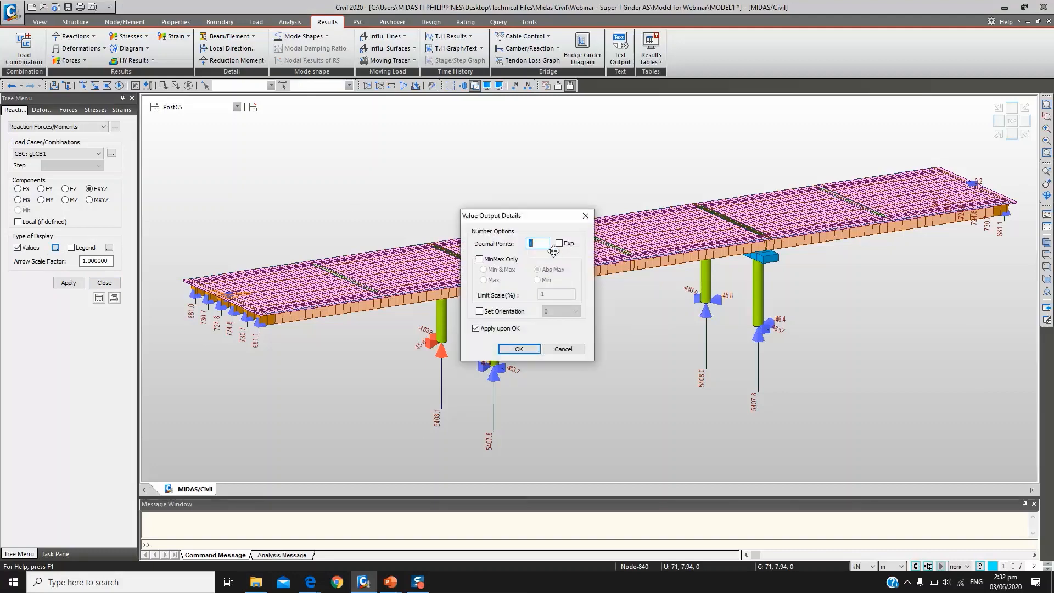
left_click(519, 349)
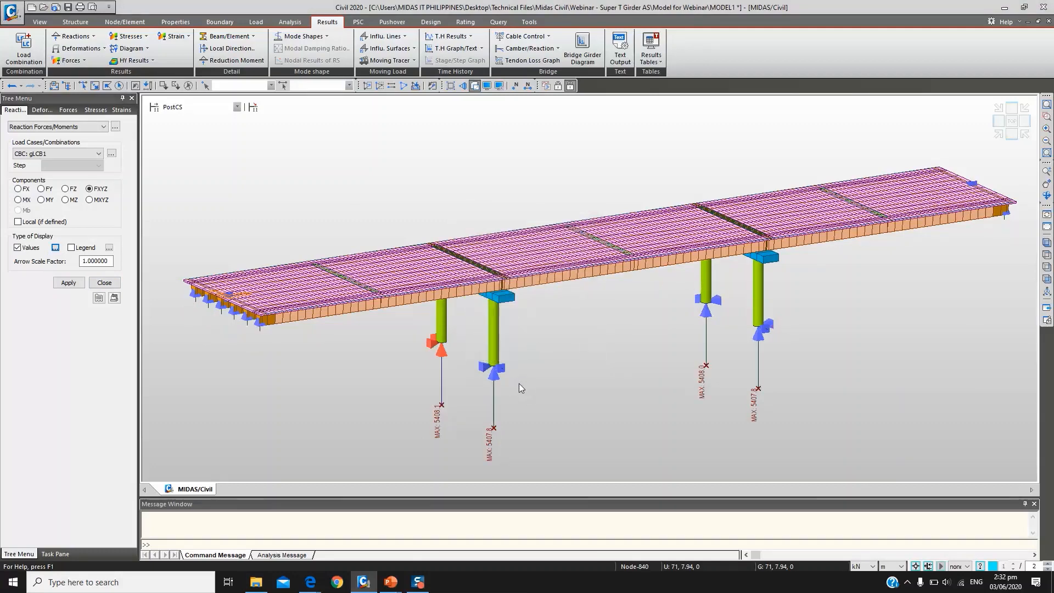
left_click(67, 283)
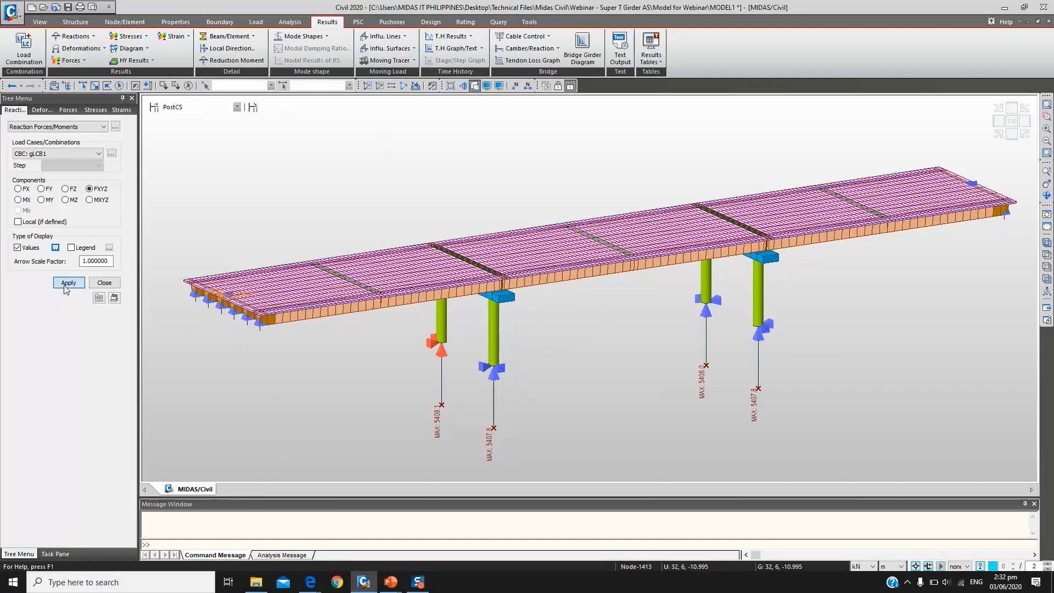
left_click(63, 283)
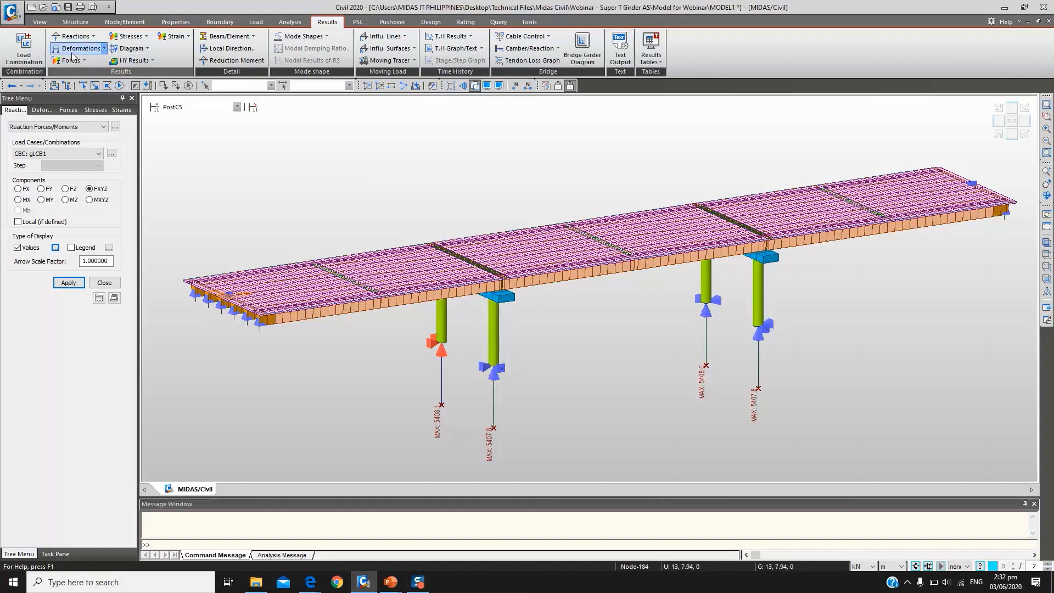
Display the DXYZ displacement contour for CBC: gLCB1 together with the deformed shape
left_click(105, 50)
left_click(90, 74)
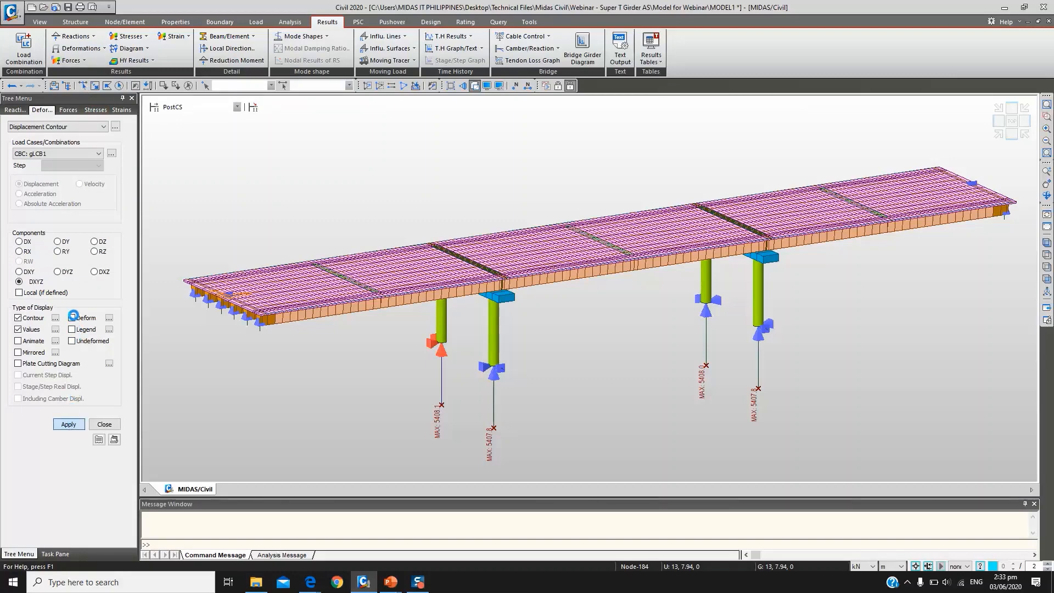
left_click(71, 329)
left_click(72, 318)
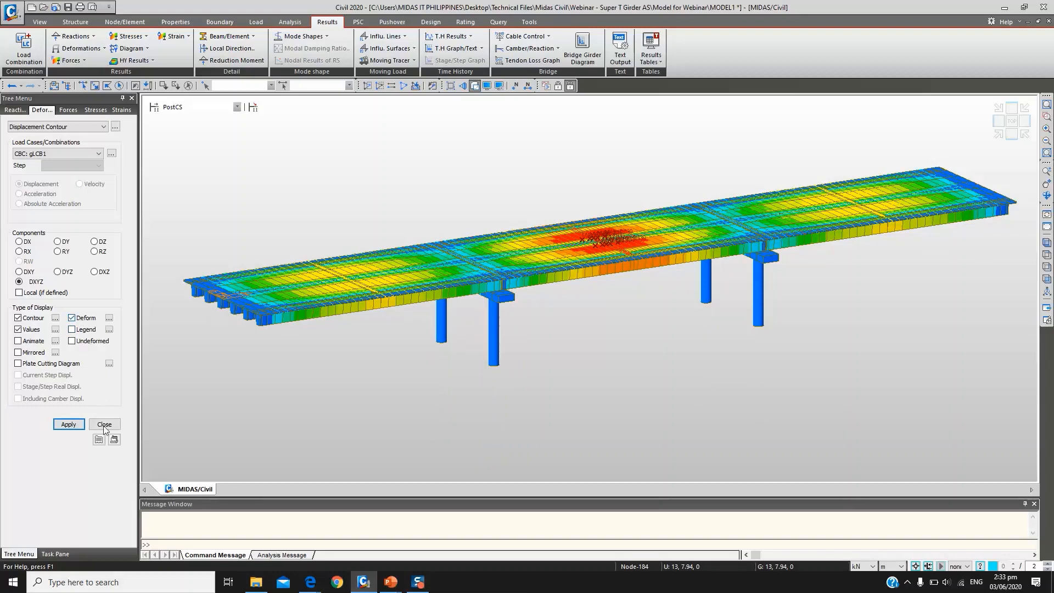
left_click(68, 424)
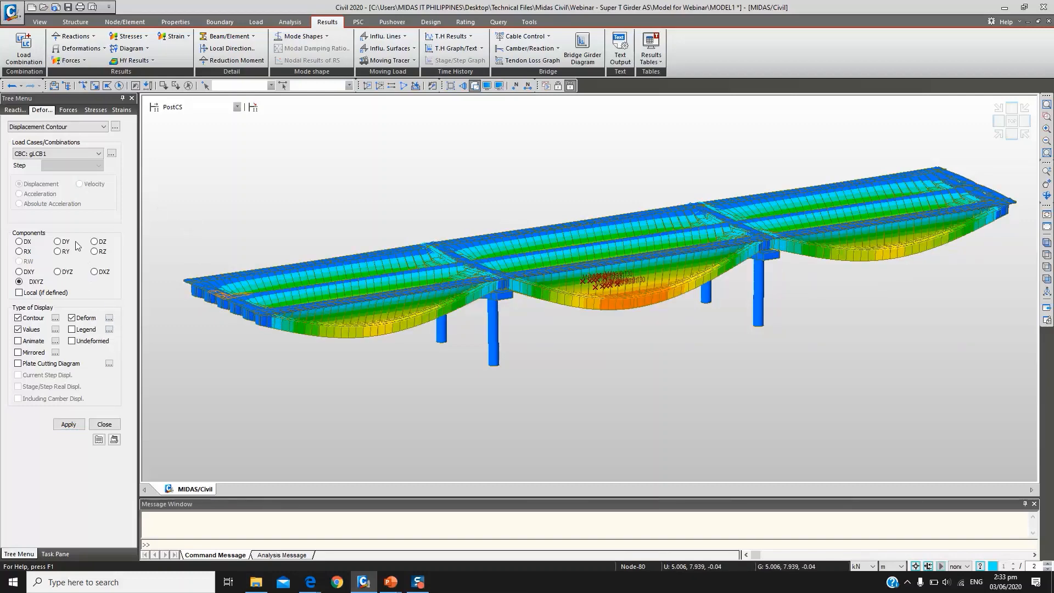
Display the displacement contour for CBCmin: RC ENV_STR and turn off the deformed shape
left_click(61, 154)
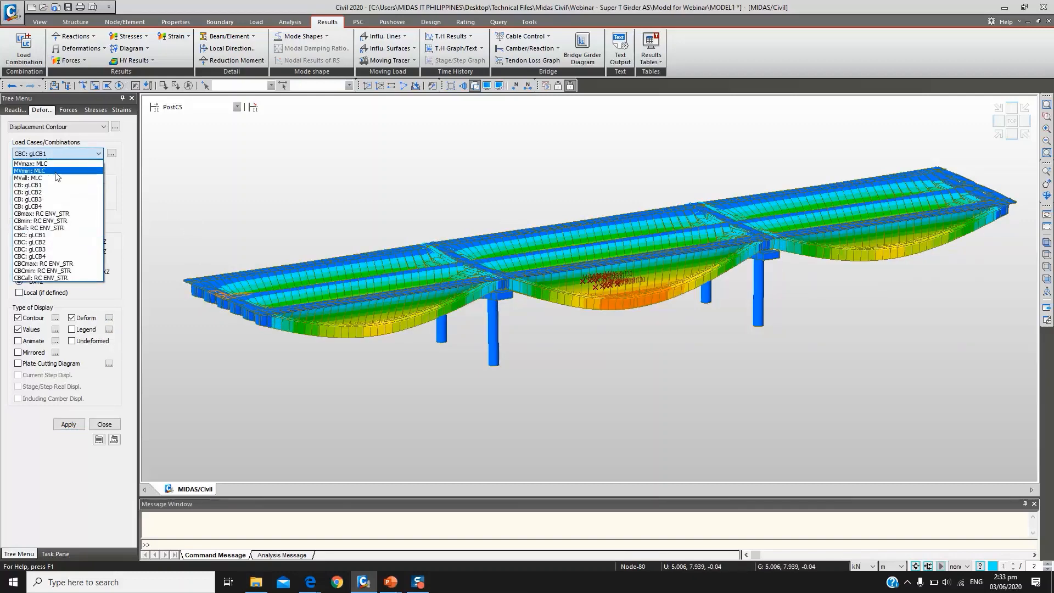
left_click(50, 186)
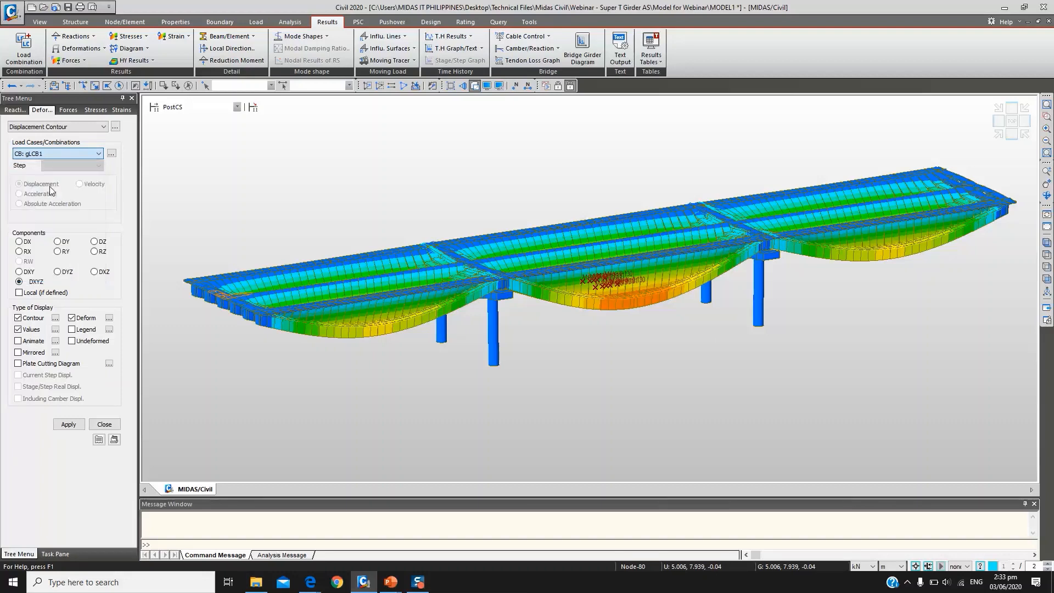
left_click(74, 154)
left_click(61, 271)
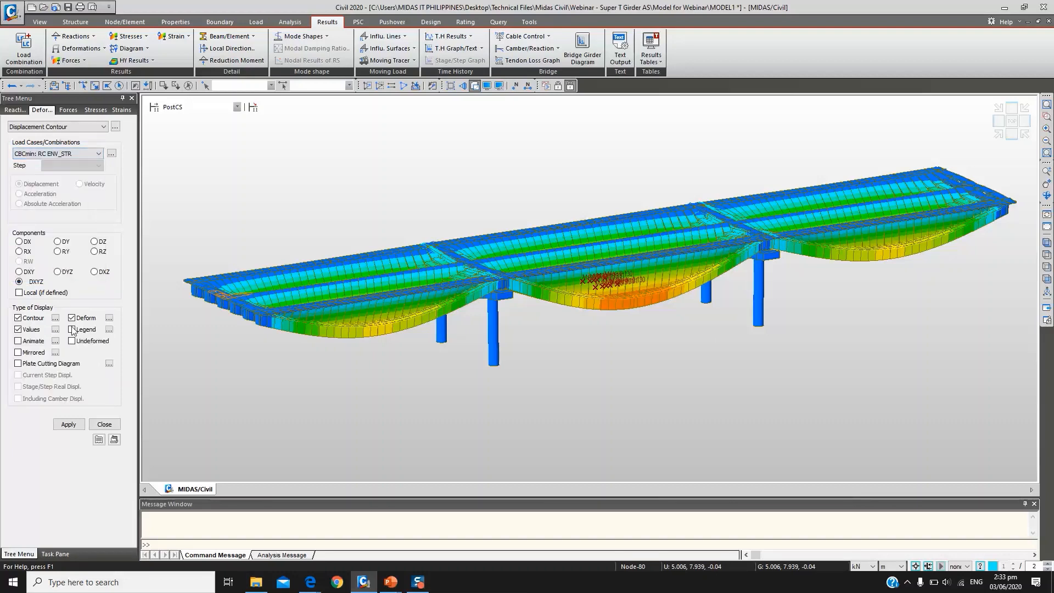
left_click(68, 425)
left_click(74, 319)
left_click(67, 426)
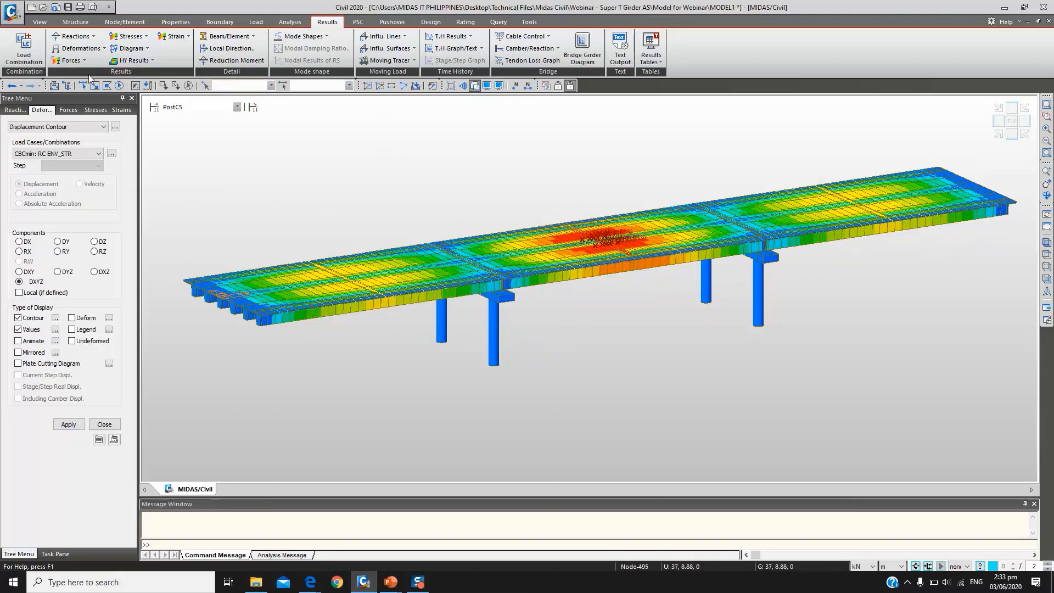
Show the My beam diagram for CBCmin: RC ENV_STR and examine it in the front view
left_click(74, 61)
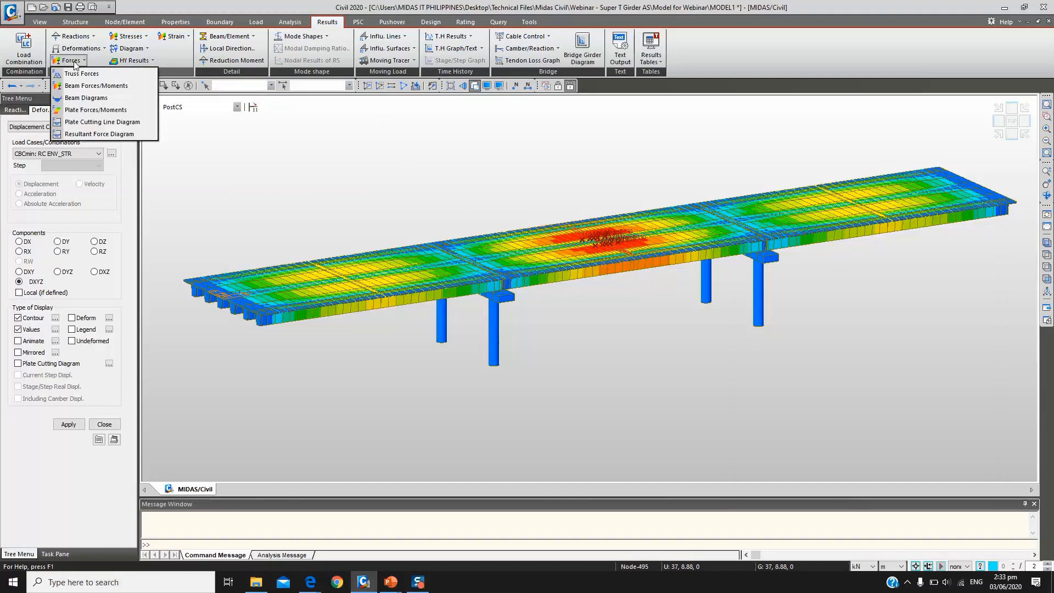
left_click(81, 97)
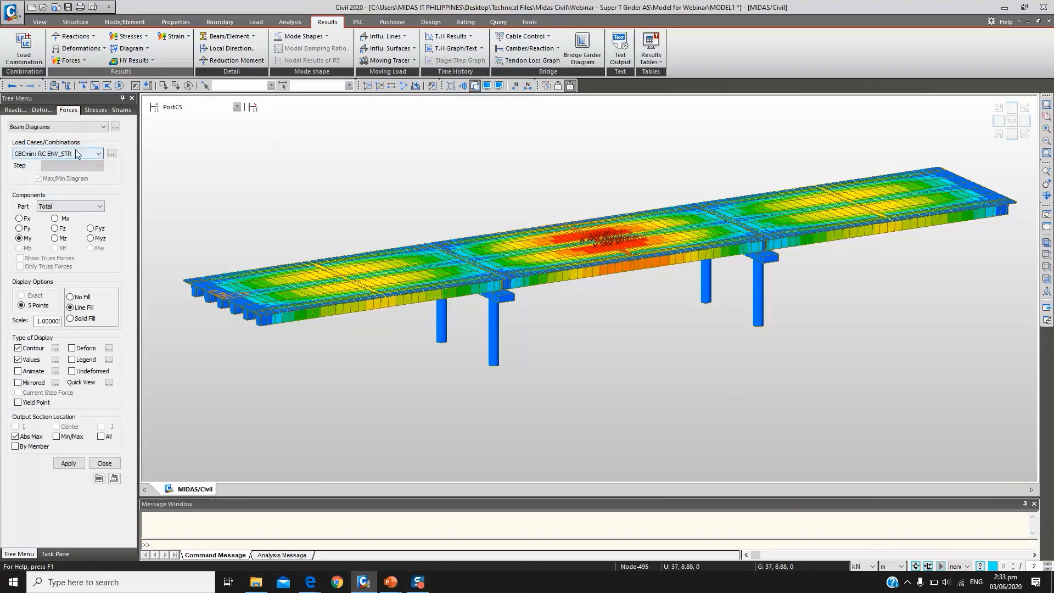
left_click(77, 461)
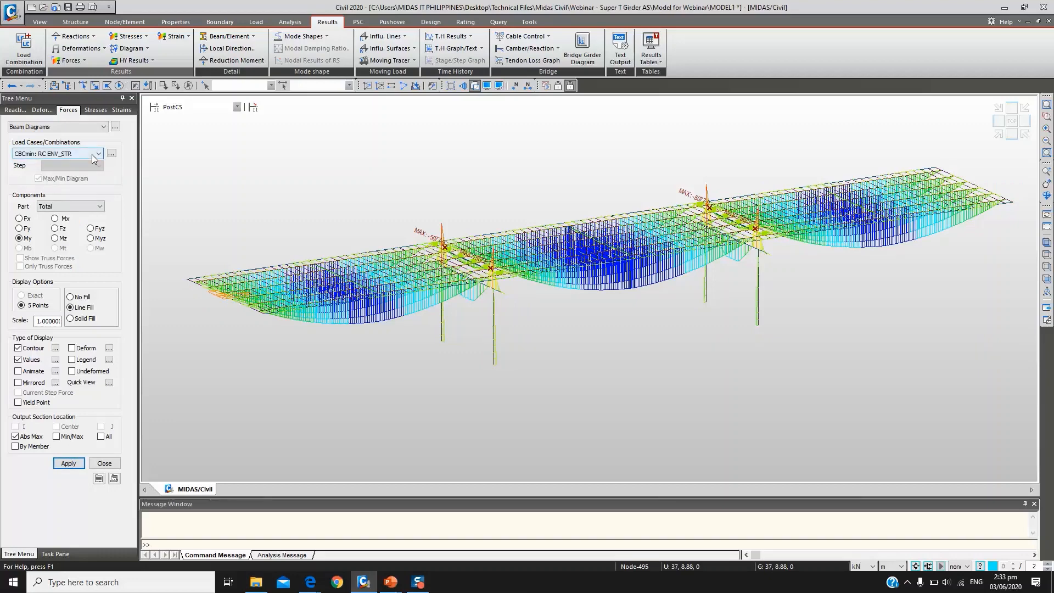
middle_click_drag(741, 251, 954, 156, "ctrl")
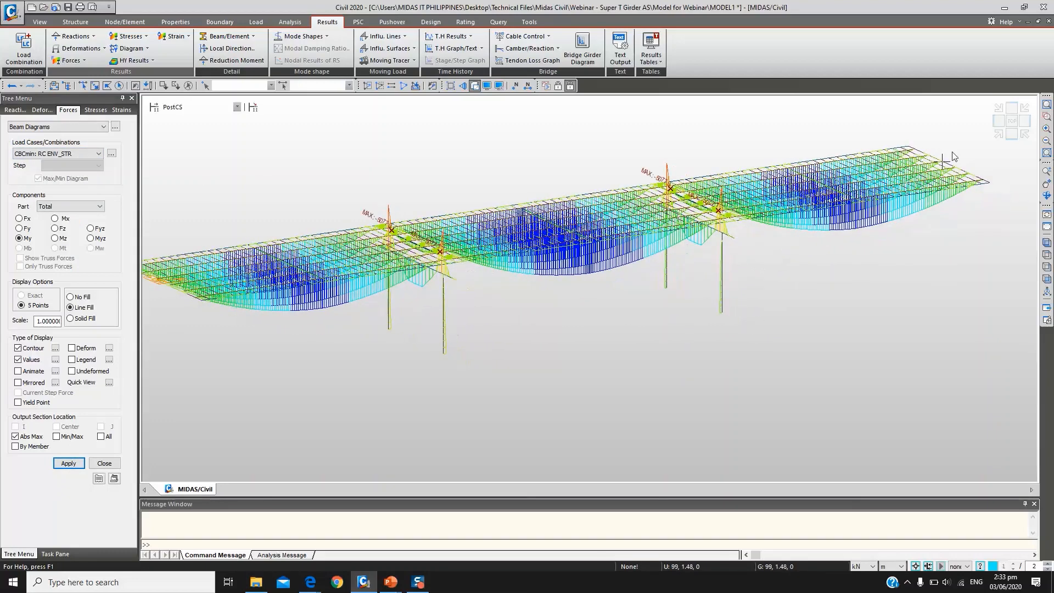
left_click(1012, 133)
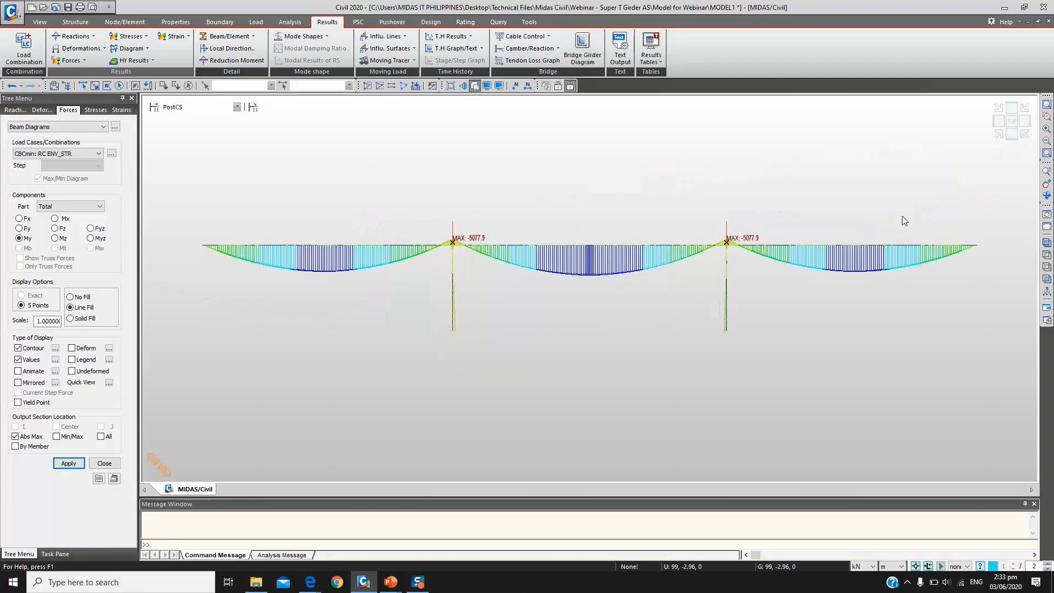
Display the My beam diagram for load combination CB: gLCB2 and inspect the bending moments along the spans
left_click(98, 154)
left_click(50, 192)
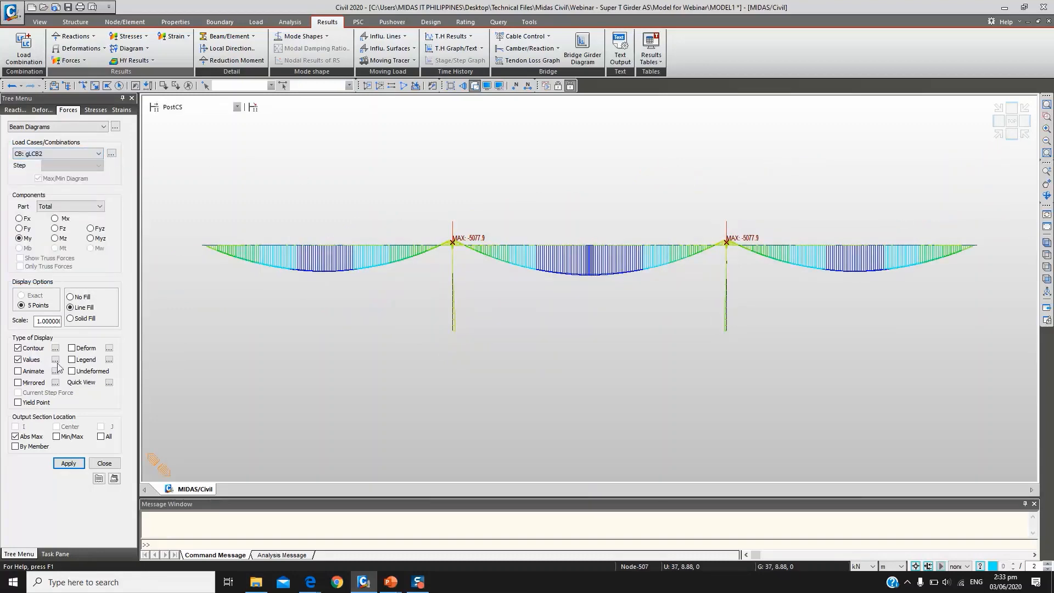
left_click(64, 462)
scroll(467, 242, "up", 1)
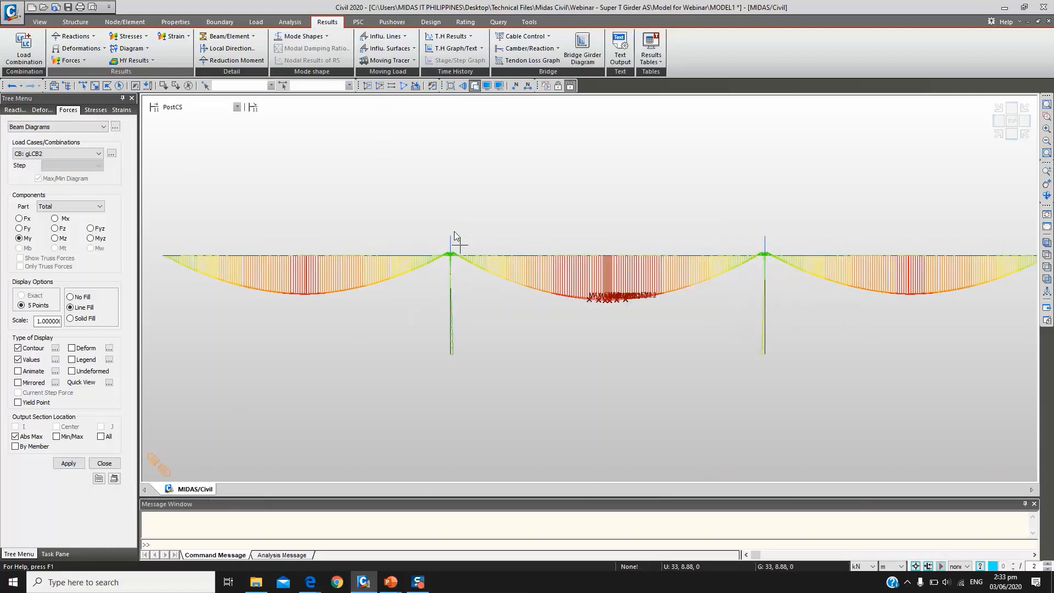
Display the My beam diagrams for the envelopes CBmin: RC ENV_STR and CBall: RC ENV_STR
left_click(98, 153)
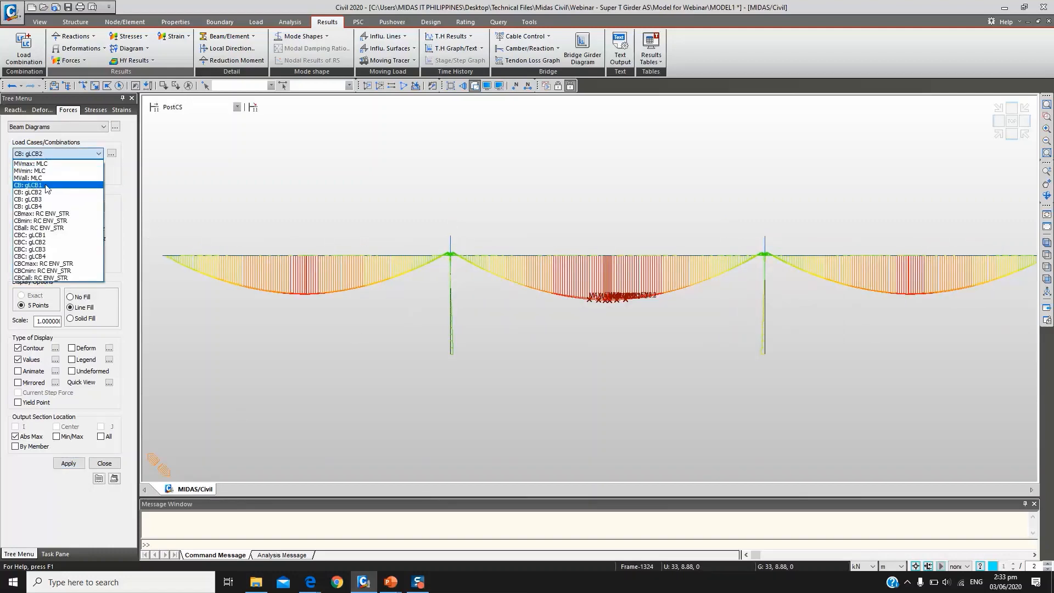
left_click(44, 221)
left_click(68, 463)
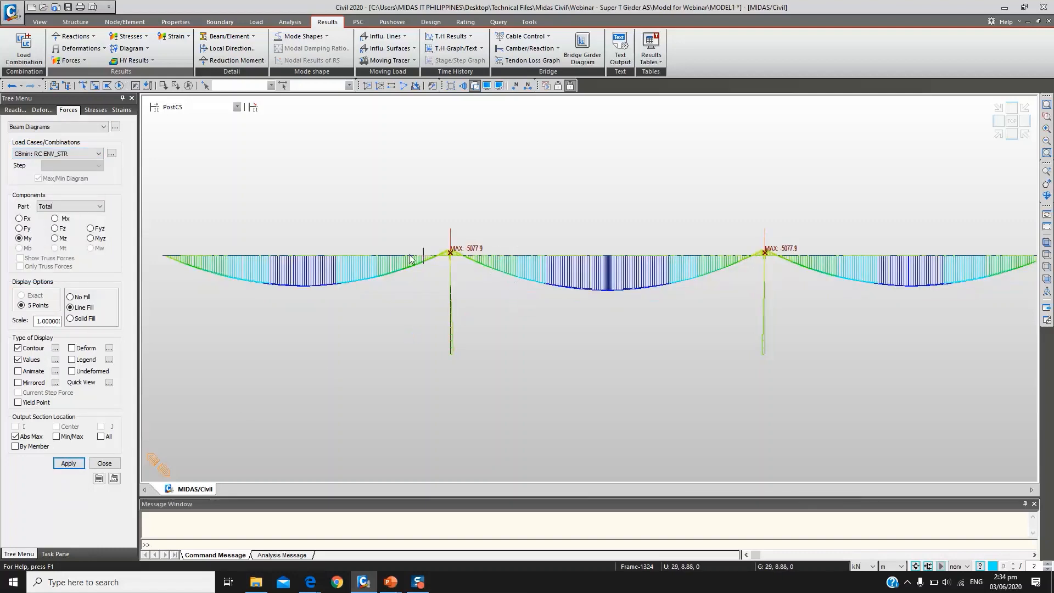
left_click(73, 157)
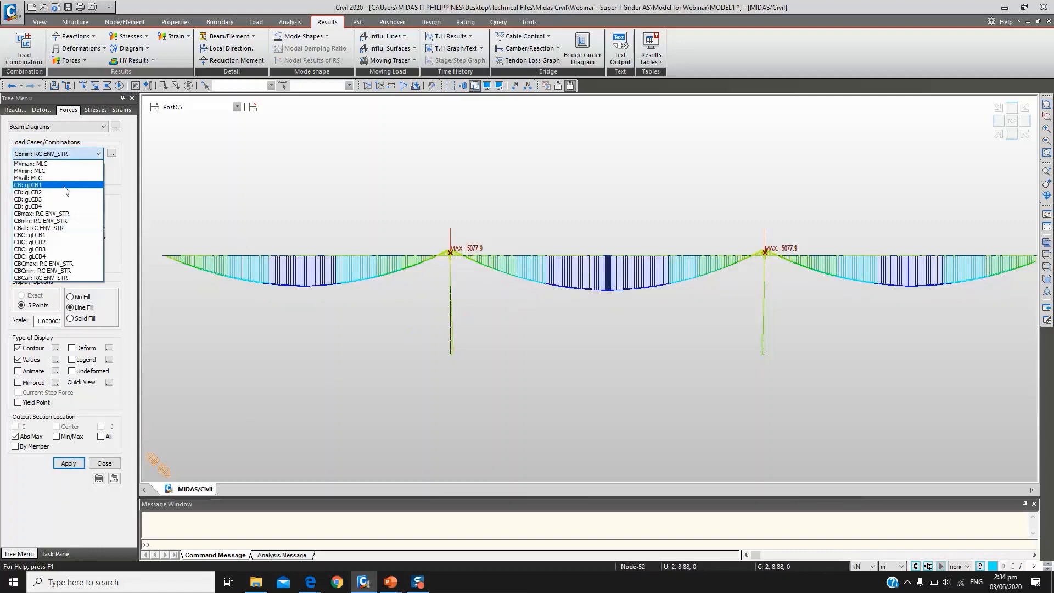
left_click(55, 227)
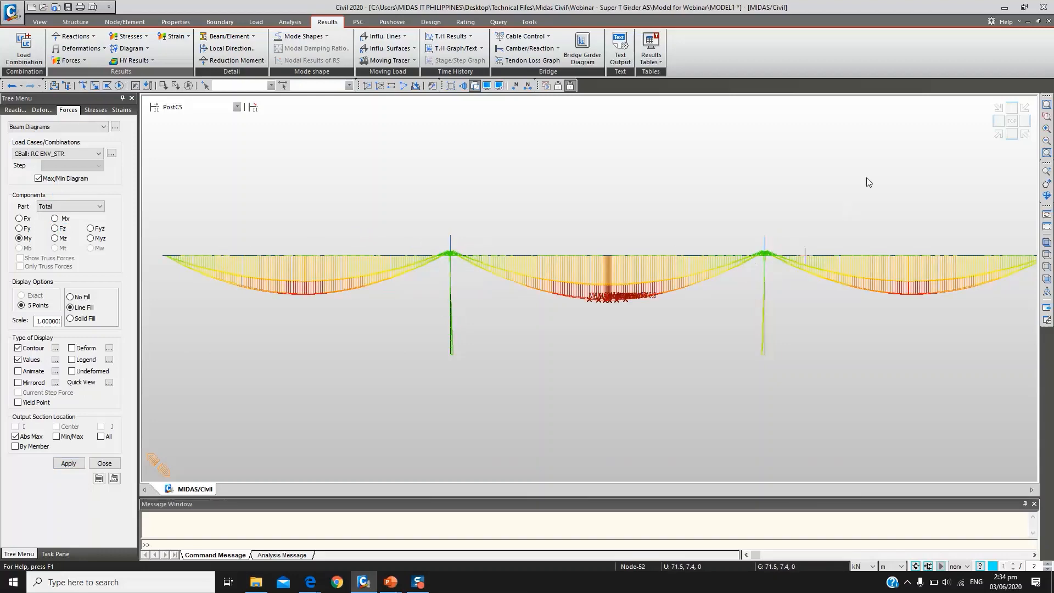
left_click(997, 133)
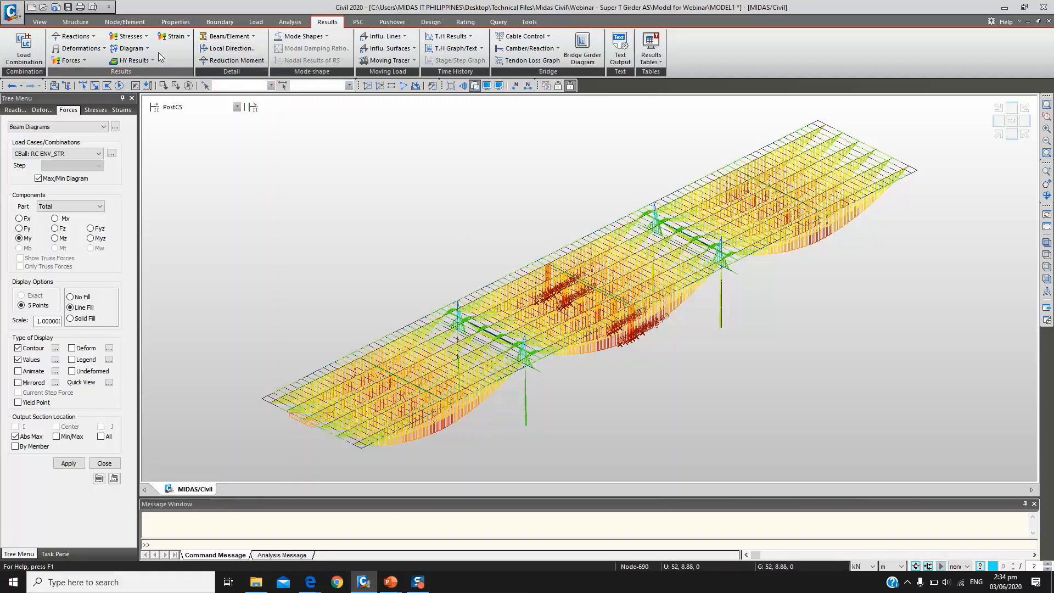
Restore the initial model view and open the moving load tracer for beam forces/moments
left_click(40, 21)
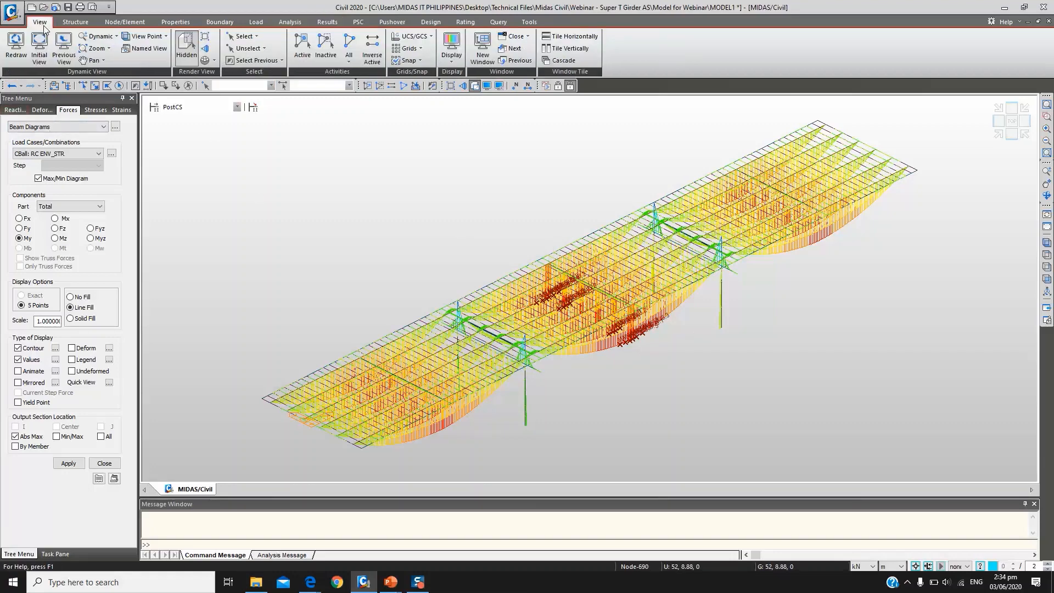
left_click(46, 50)
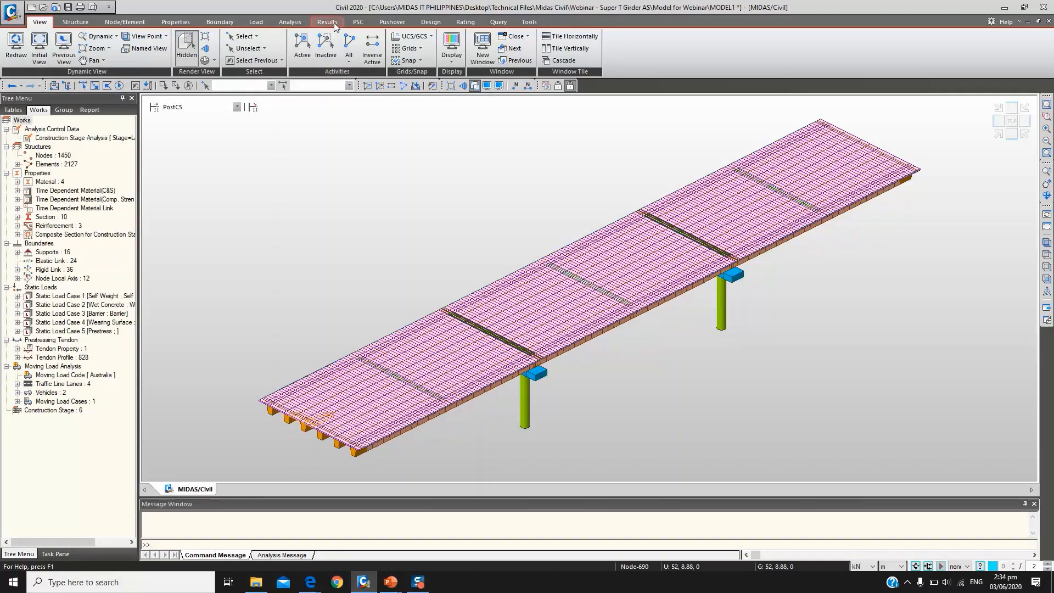
left_click(328, 22)
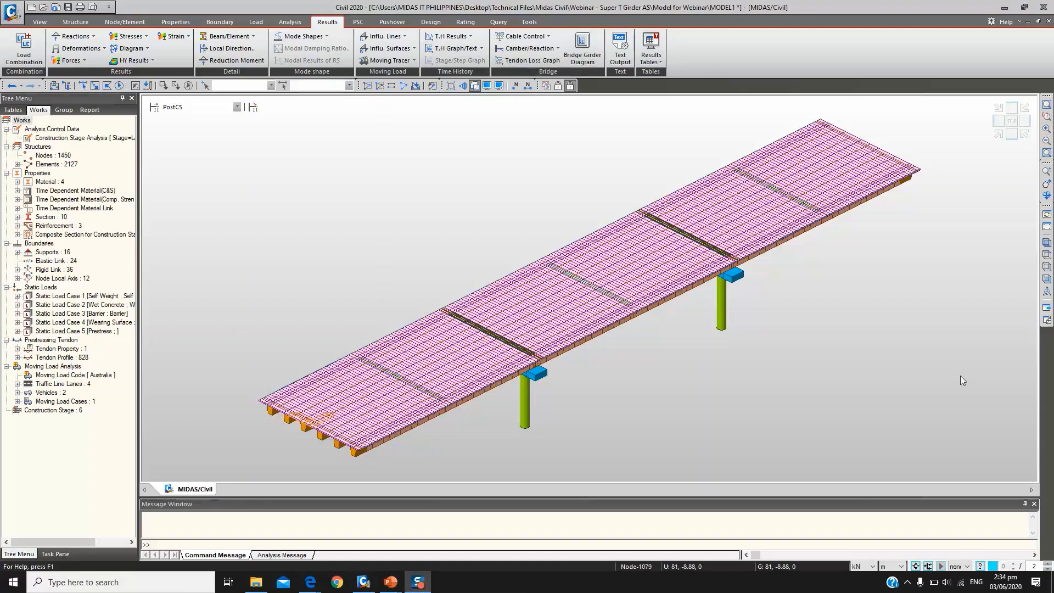
left_click(410, 61)
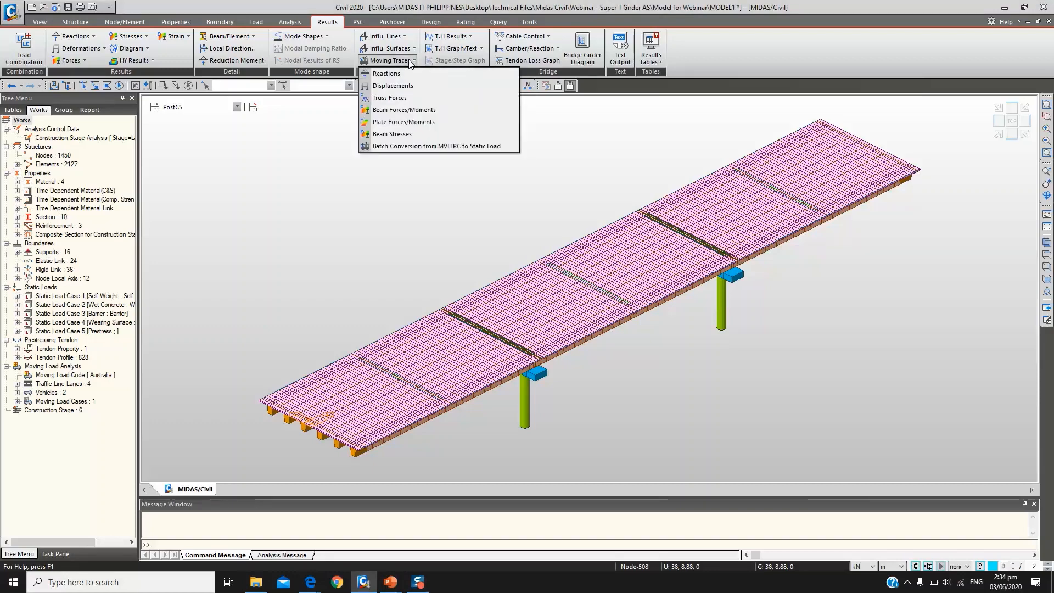
left_click(404, 110)
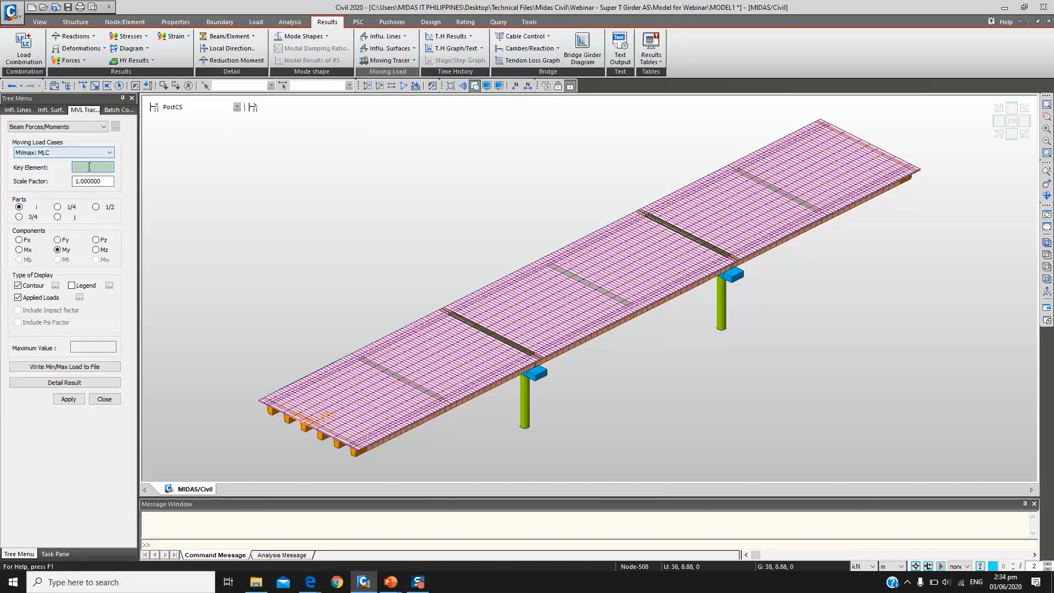
Trace the My moment of element 517 for MVmax: MLC and examine the applied loads on the middle span
left_click(506, 319)
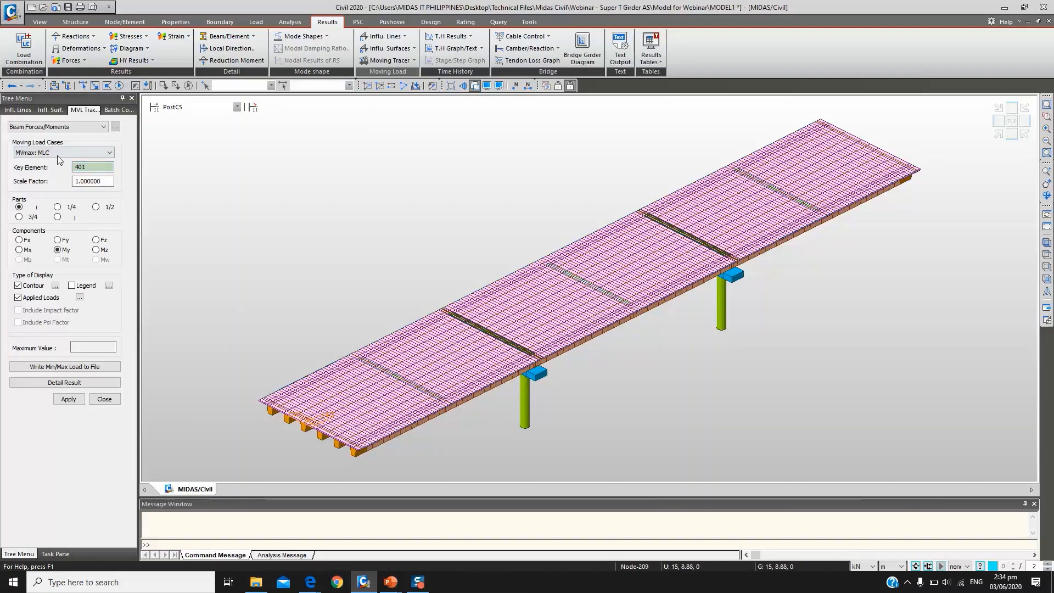
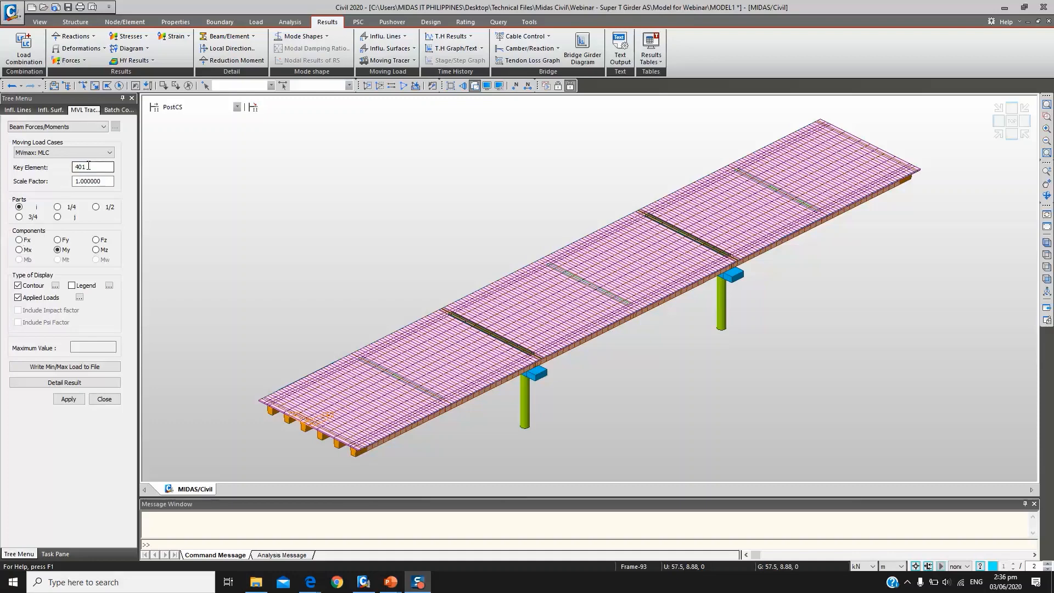
left_click(88, 166)
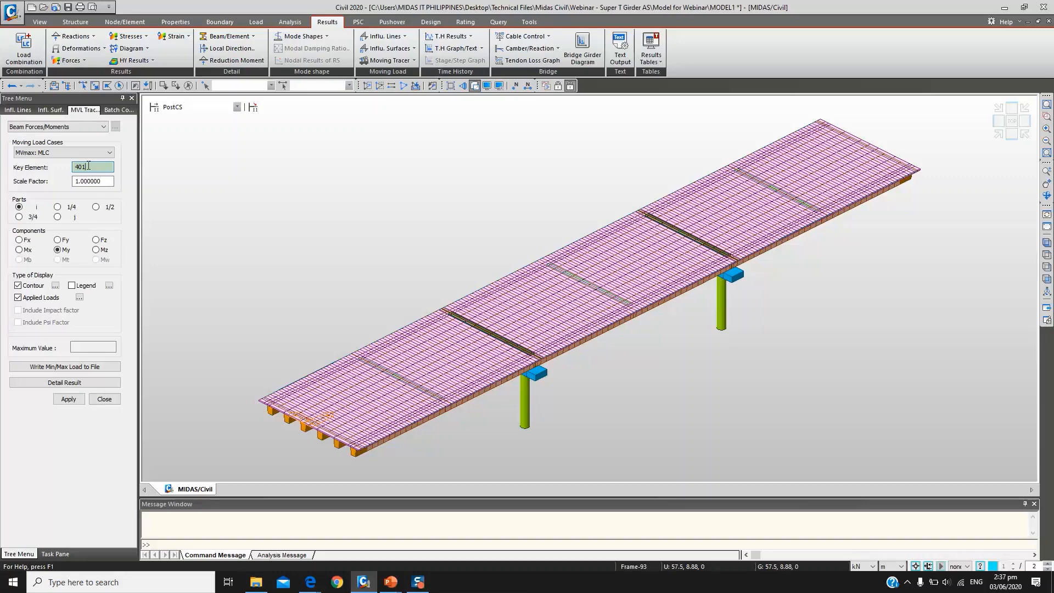
left_click(542, 309)
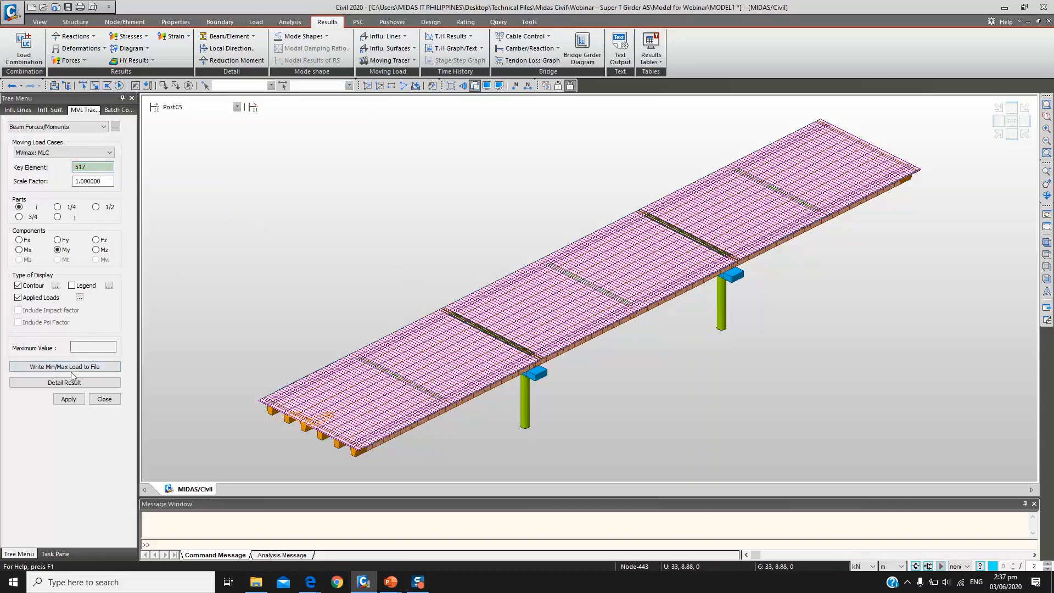
left_click(70, 403)
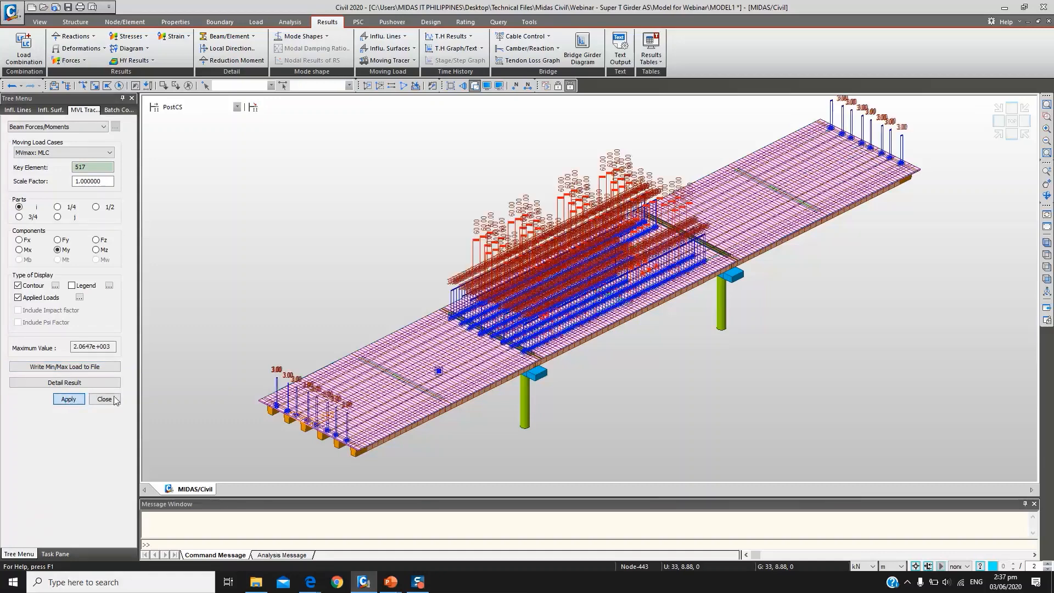
middle_click_drag(581, 395, 564, 375, "ctrl")
scroll(564, 376, "up", 3)
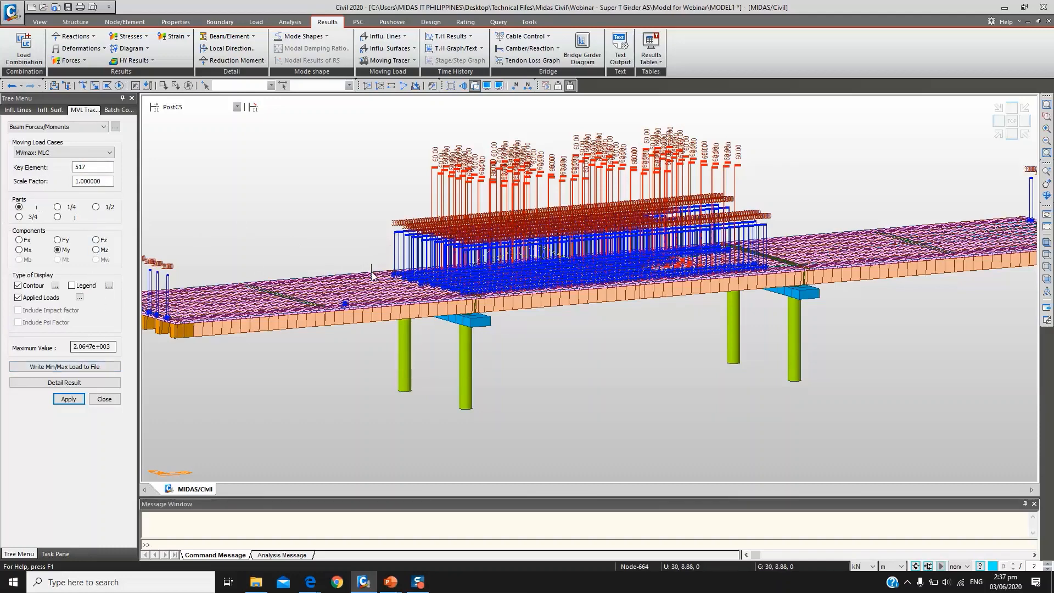
Write the traced moving load to a static load file with centrifugal, traction and braking forces included, and review the generated text
left_click(73, 366)
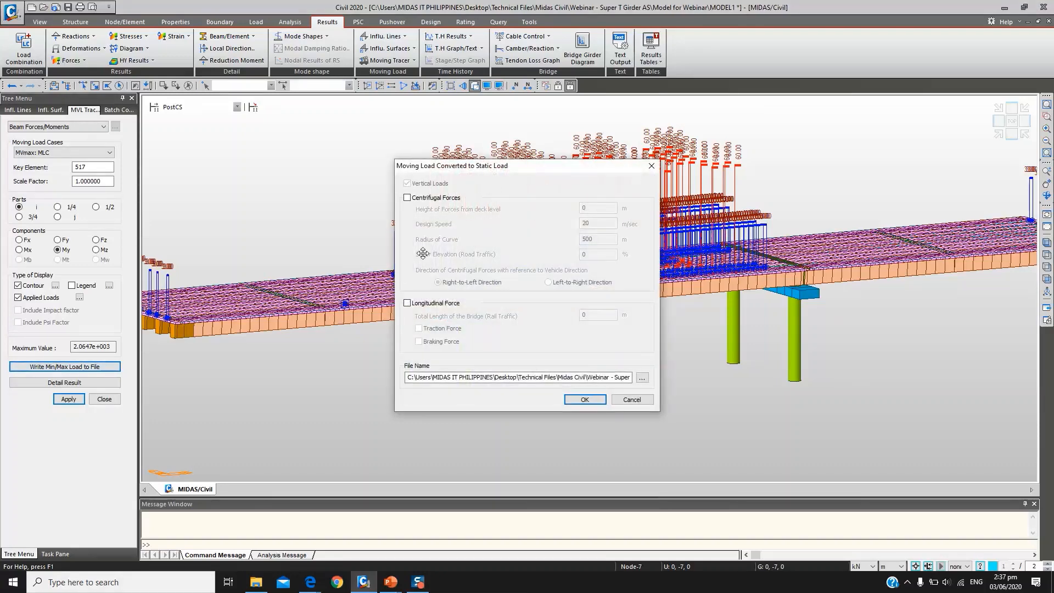
left_click(407, 198)
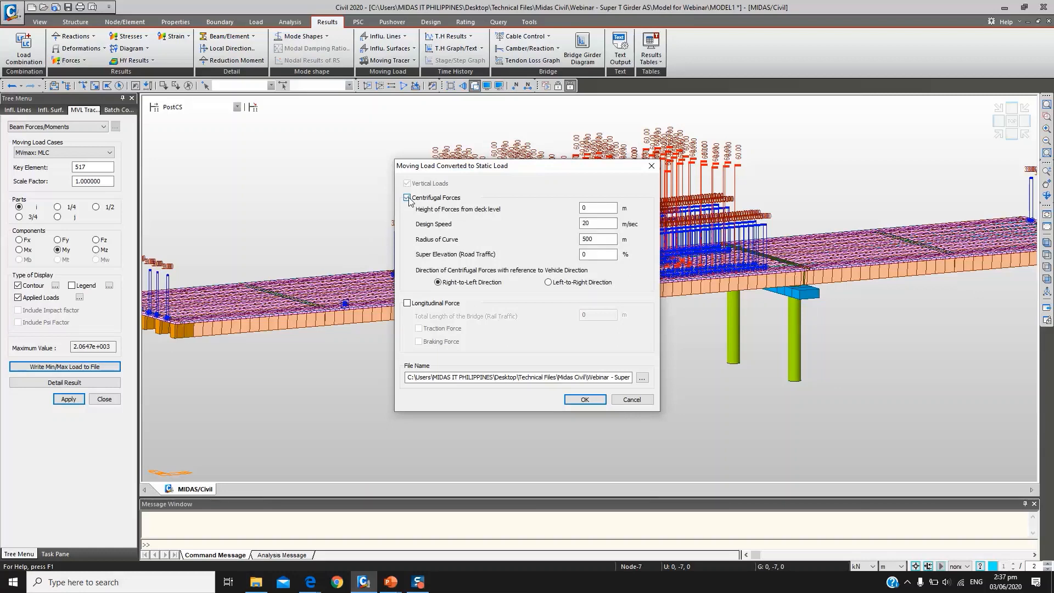
left_click(408, 304)
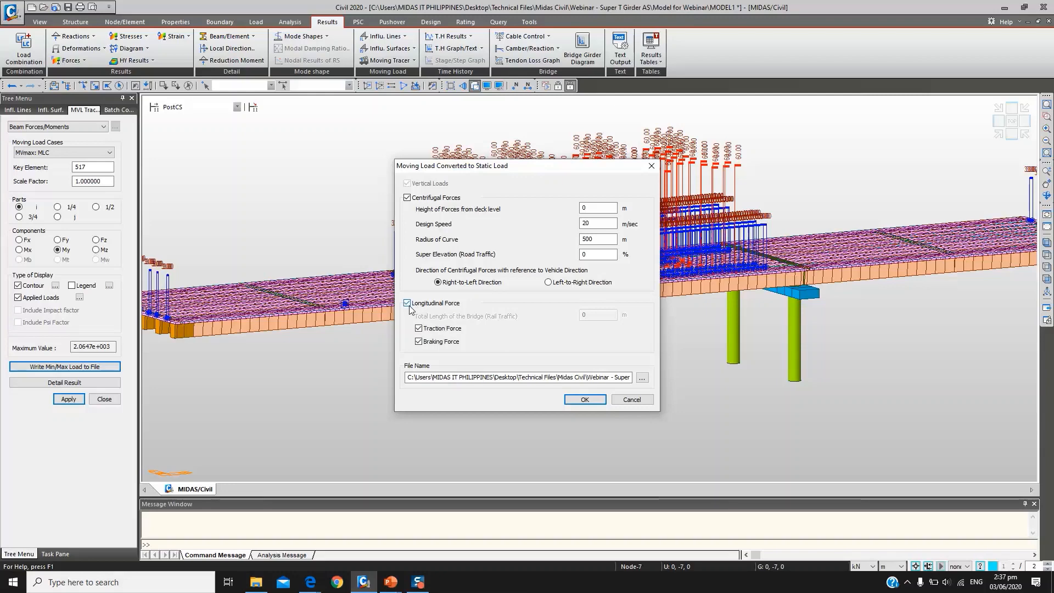
left_click(583, 400)
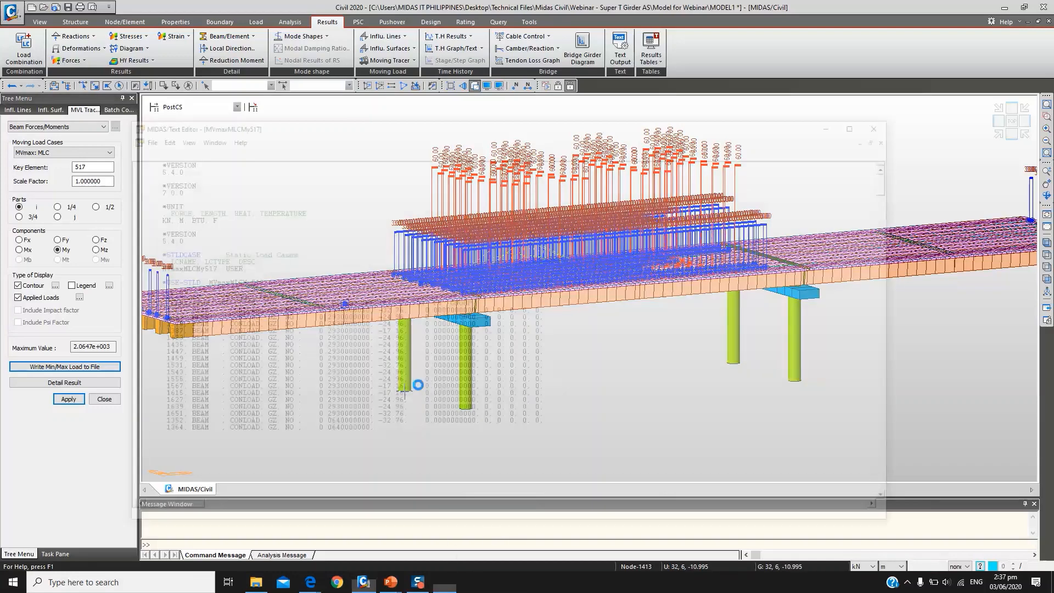
scroll(354, 296, "down", 7)
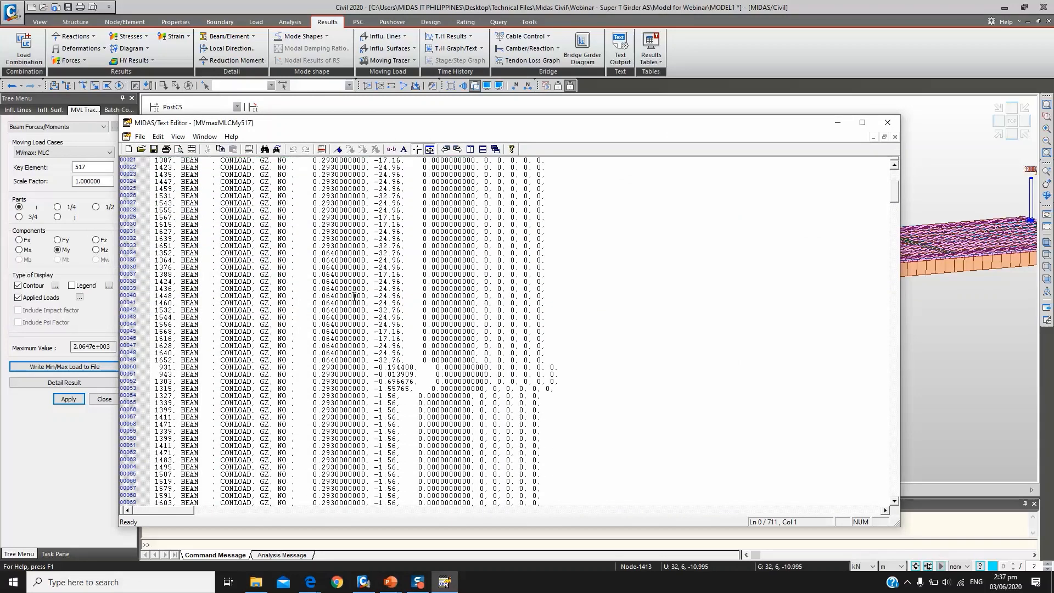
scroll(354, 296, "down", 12)
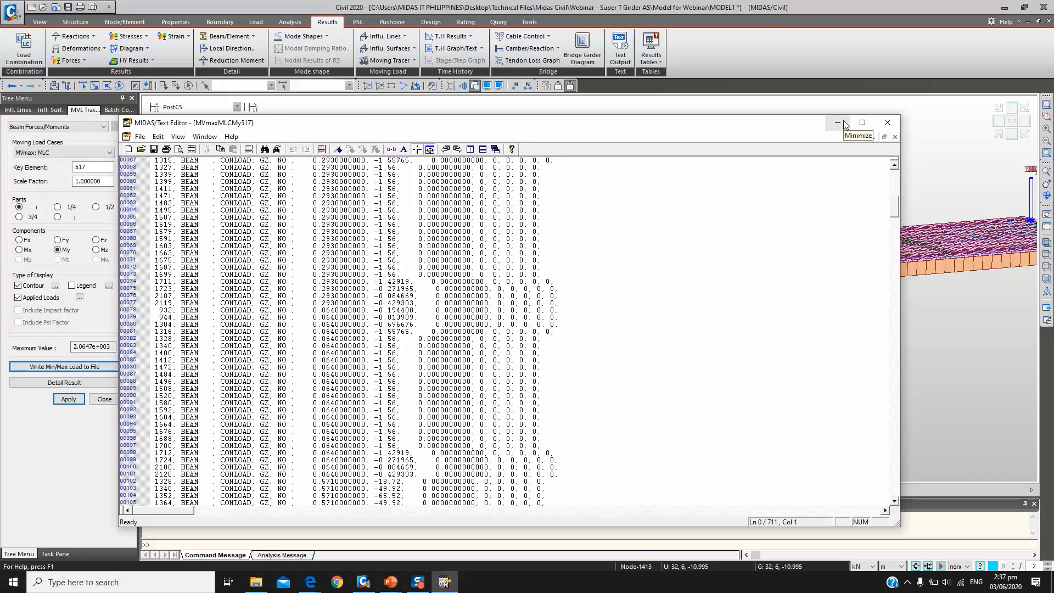
Copy the full text of the generated load file into the MCT Command Shell and close the shell without running it
left_click(758, 194)
key("ctrl+a")
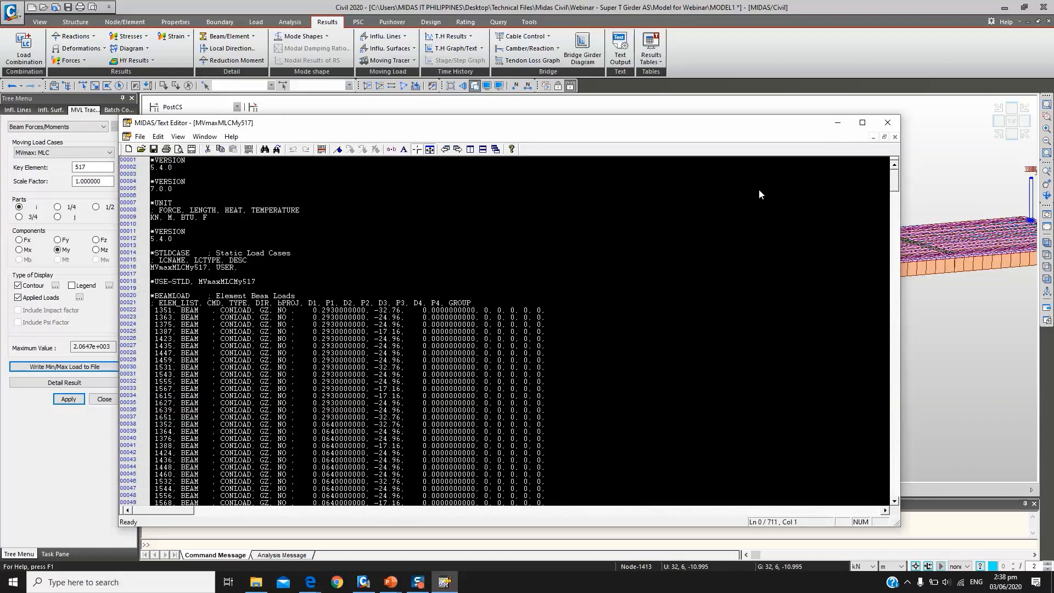
left_click(838, 123)
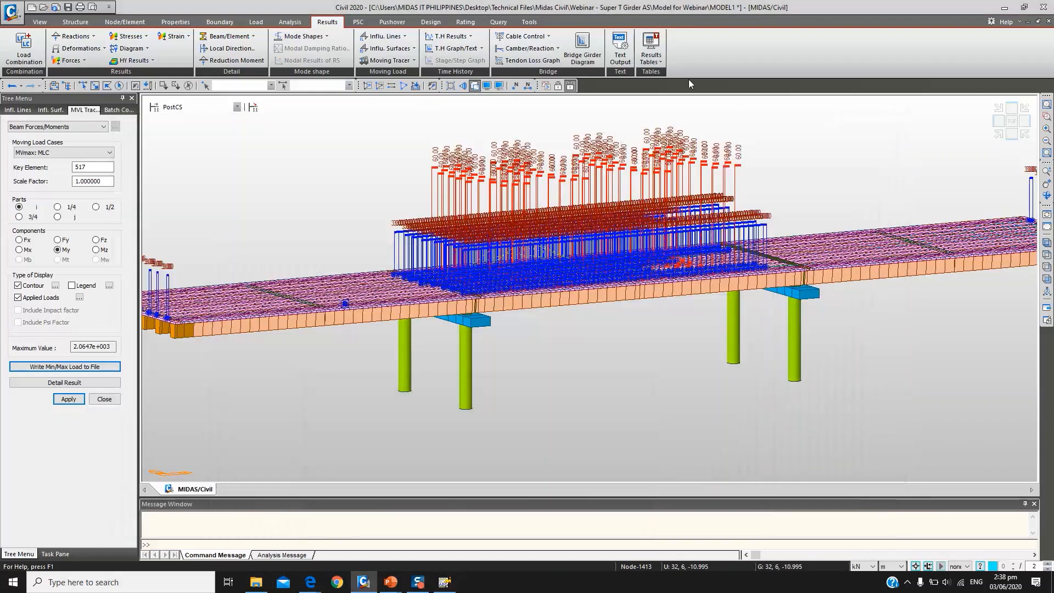
left_click(529, 22)
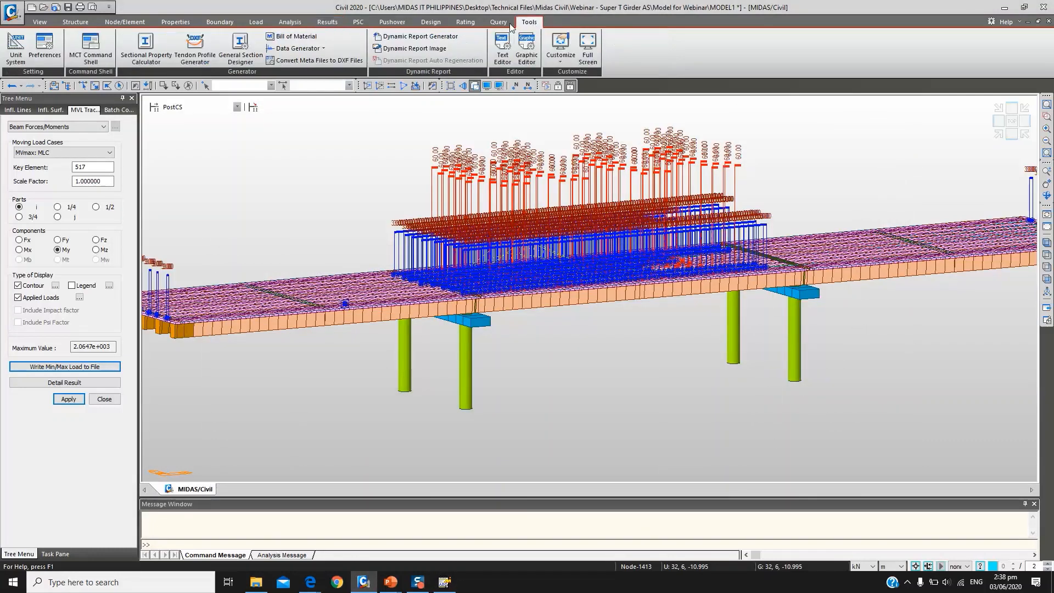
left_click(89, 45)
left_click(110, 85)
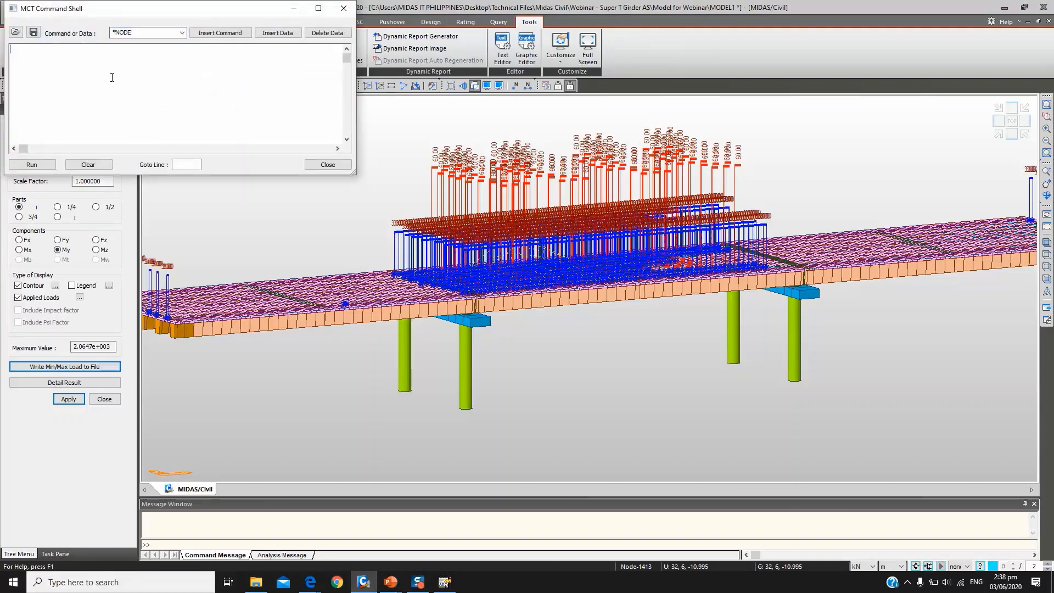
key("ctrl+v")
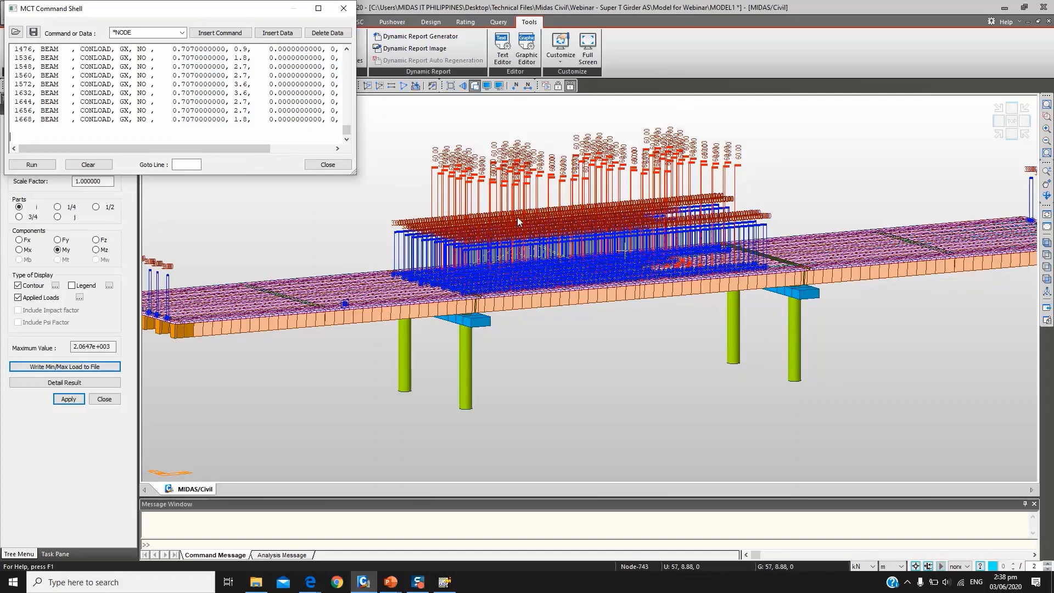
left_click(322, 168)
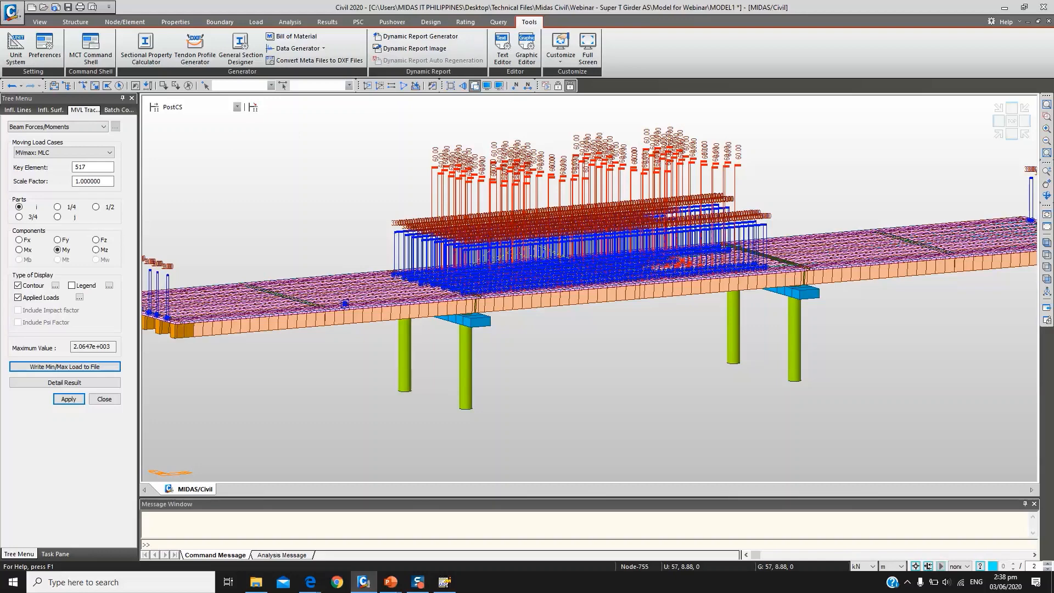
key("alt+Tab")
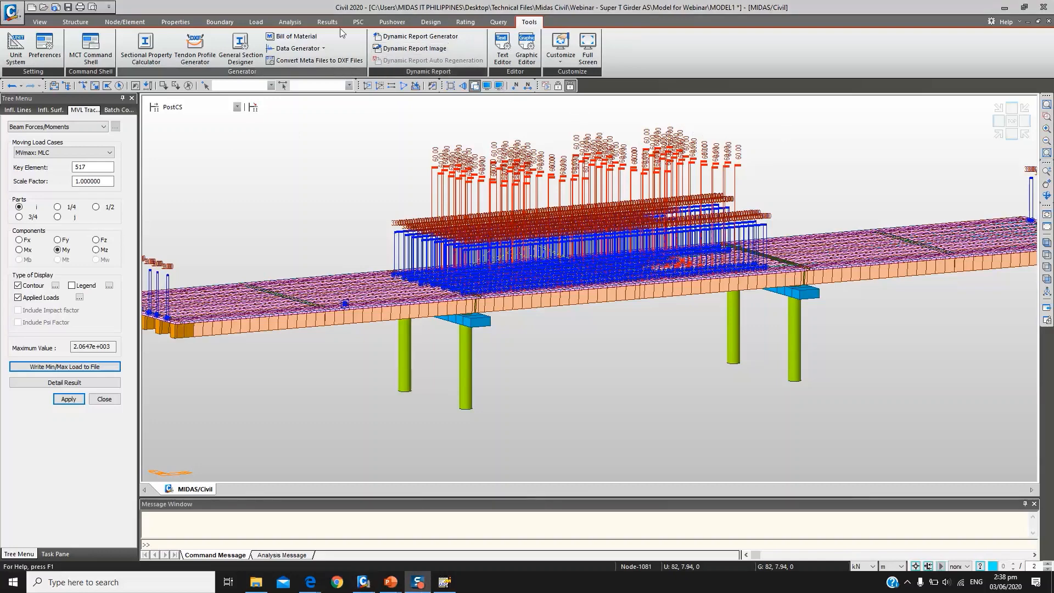
Open the tendon time-dependent loss graph and animate the losses of tendon Span1-001 through the construction stages
left_click(327, 21)
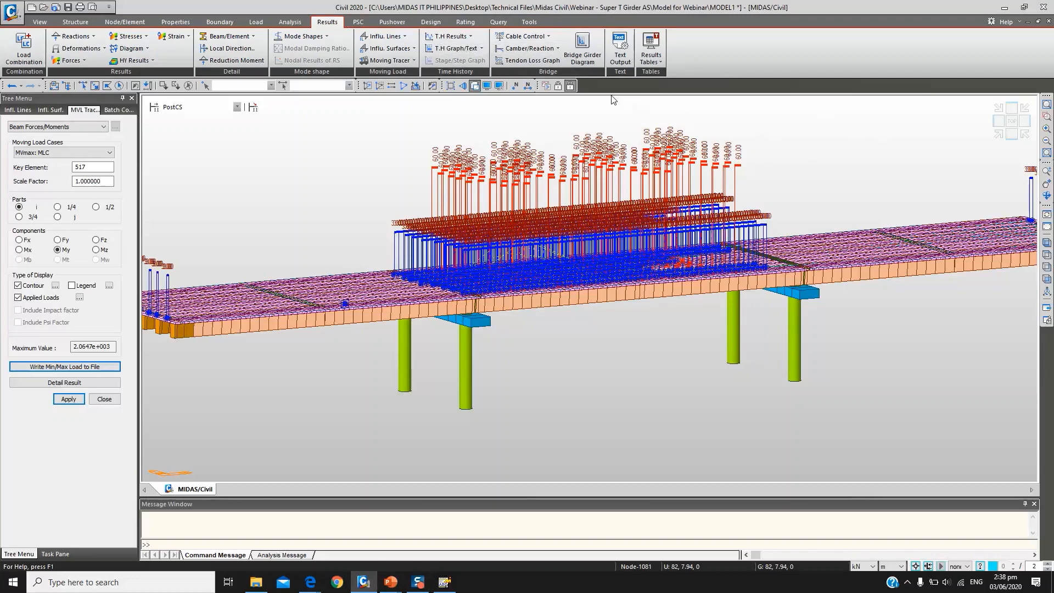
left_click(536, 61)
left_click(426, 219)
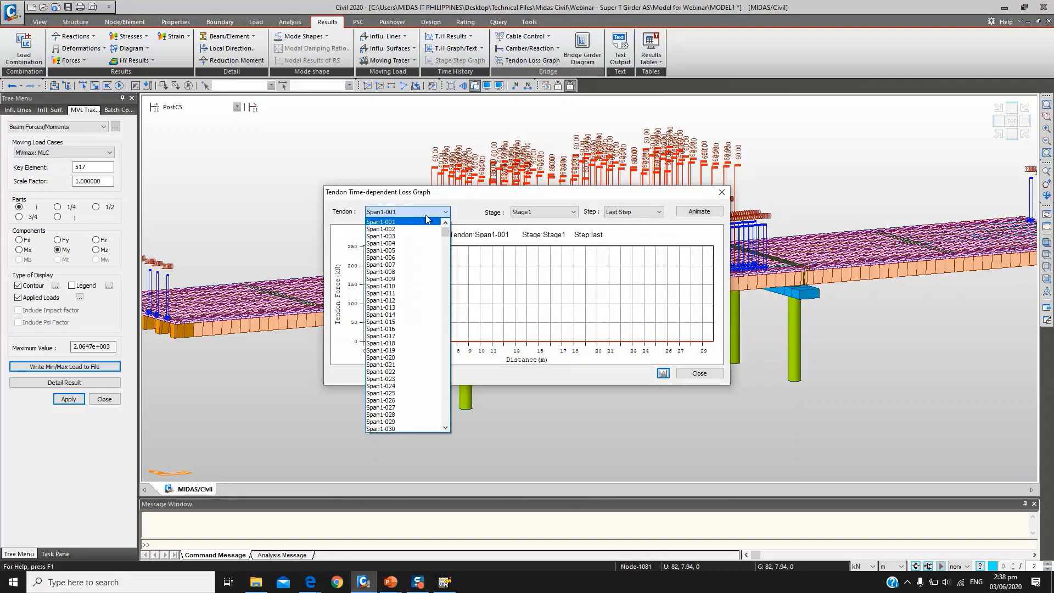
scroll(427, 218, "down", 1)
left_click(419, 212)
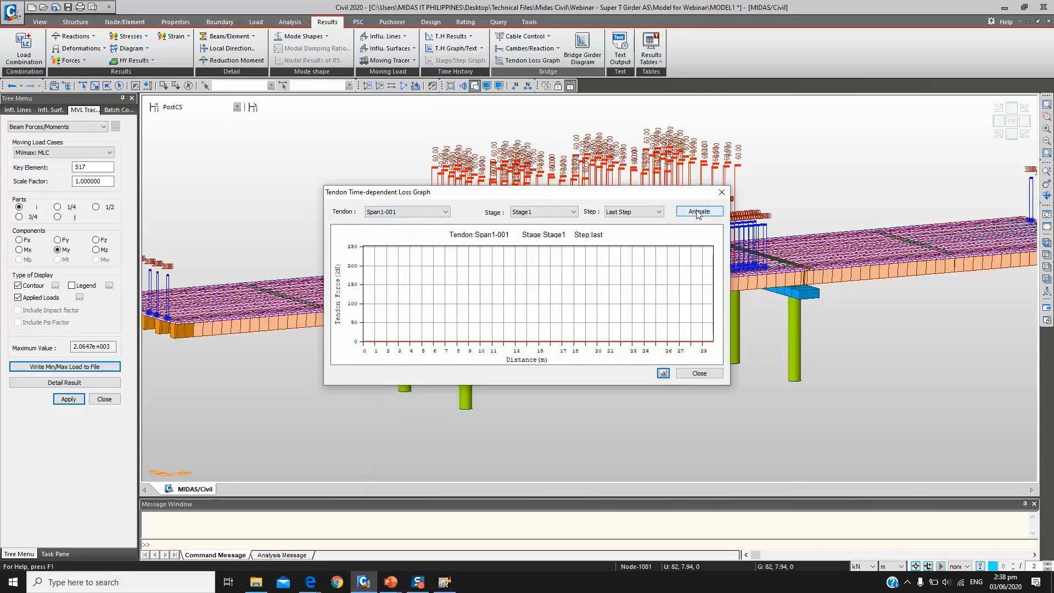
left_click(698, 211)
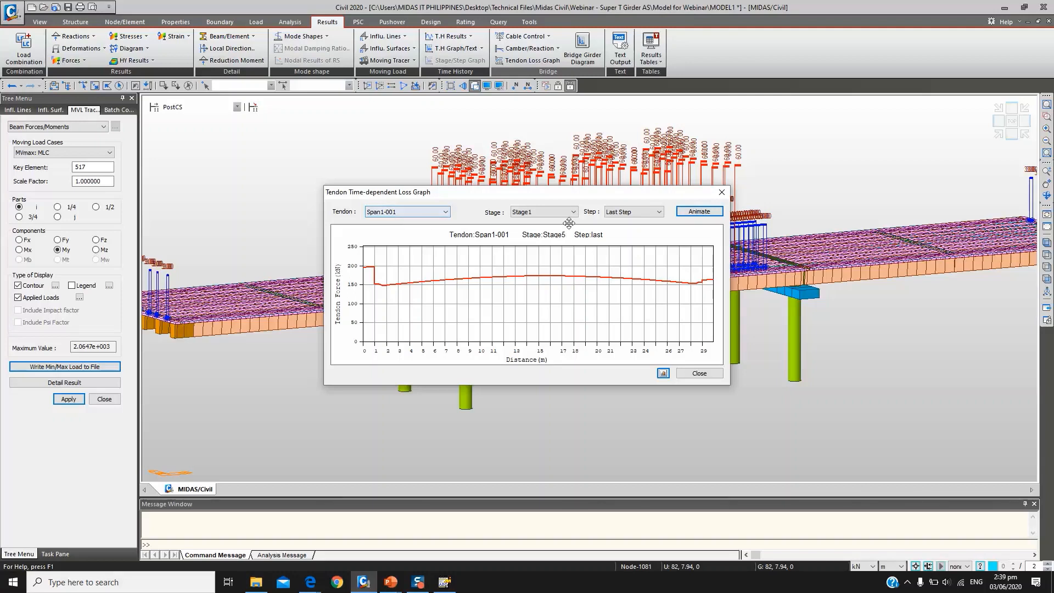
left_click(686, 213)
Animate the time-dependent losses of tendon Span1-009 and close the loss graph
left_click(449, 211)
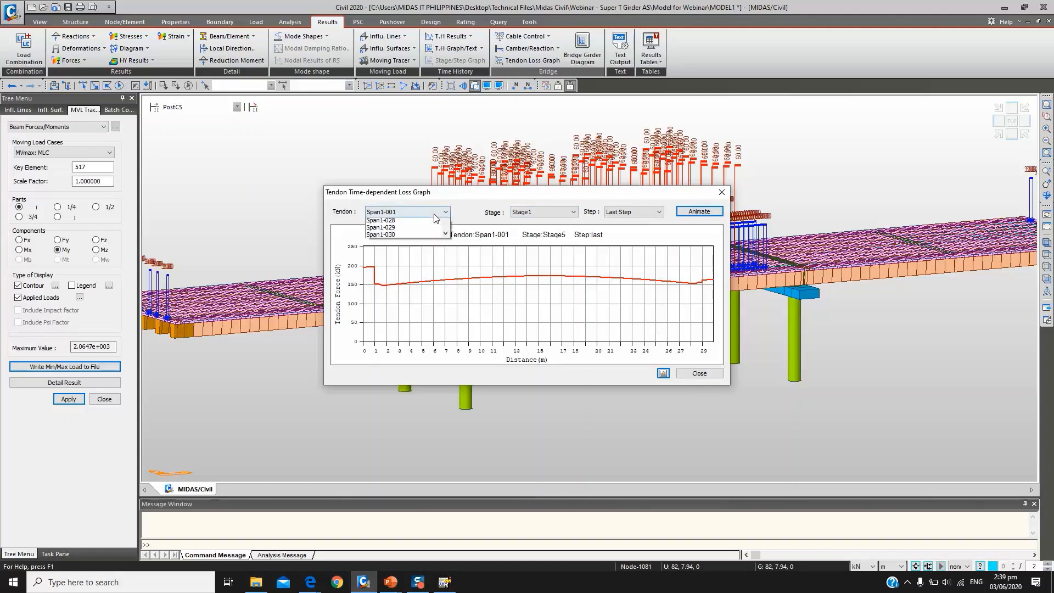
left_click(406, 276)
left_click(686, 216)
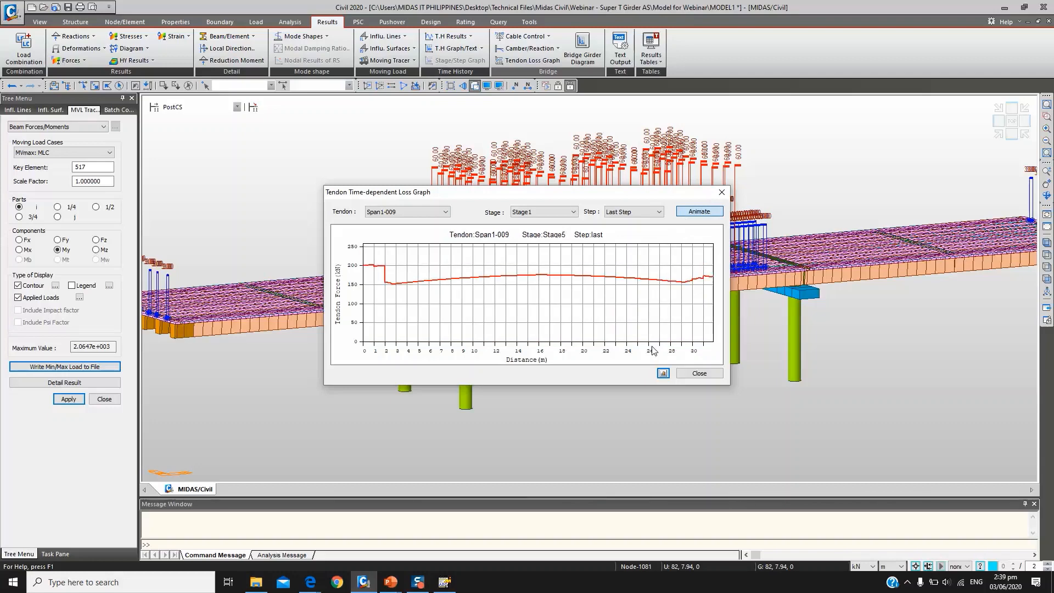
left_click(721, 192)
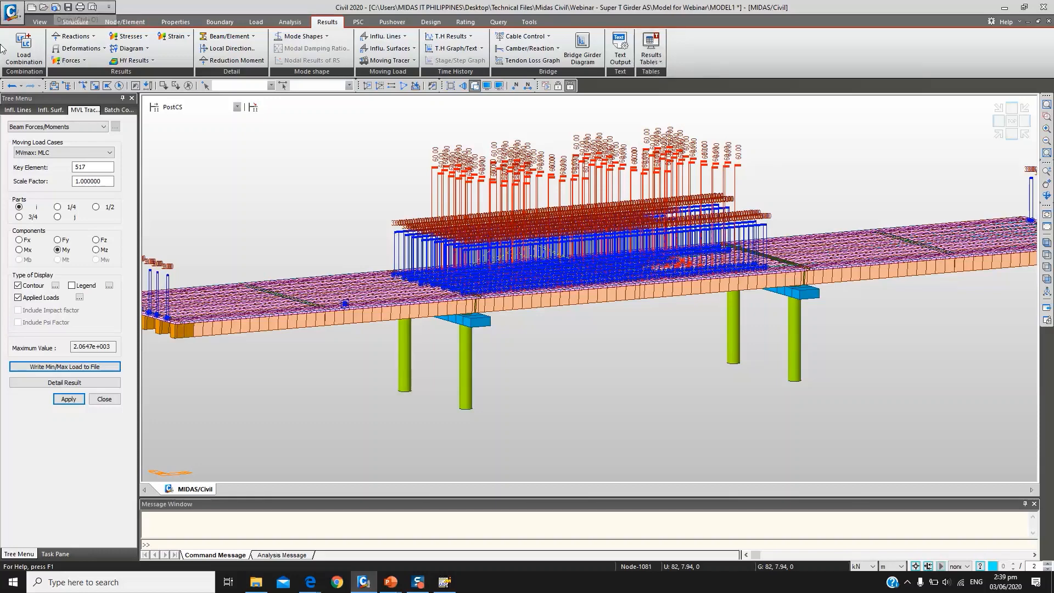
Open the Tendon Loss results table and examine the stress losses of tendon group Tendon-Span1 at Stage2
left_click(654, 61)
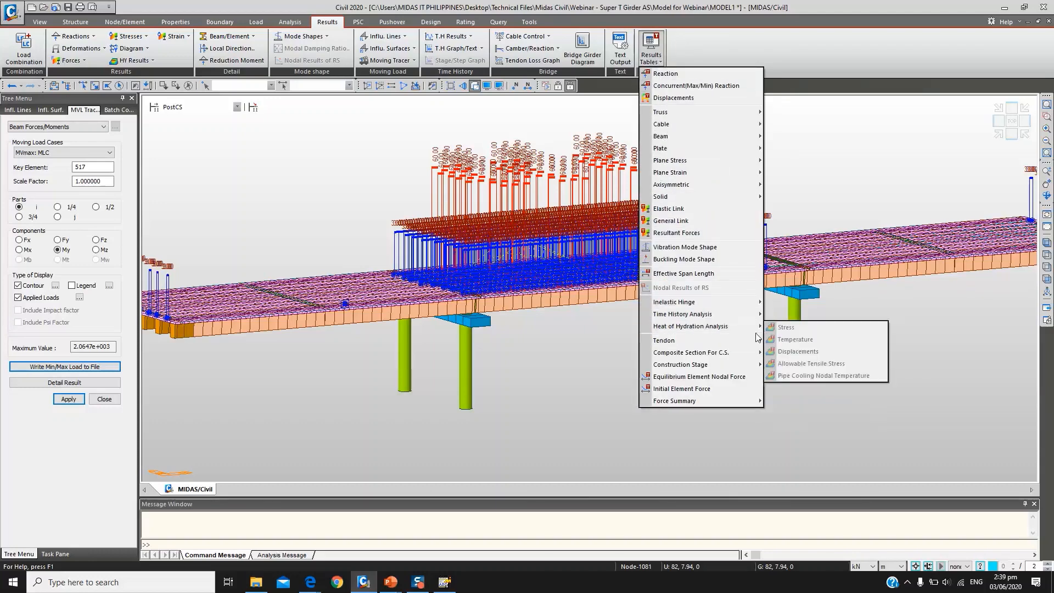
mouse_move(750, 339)
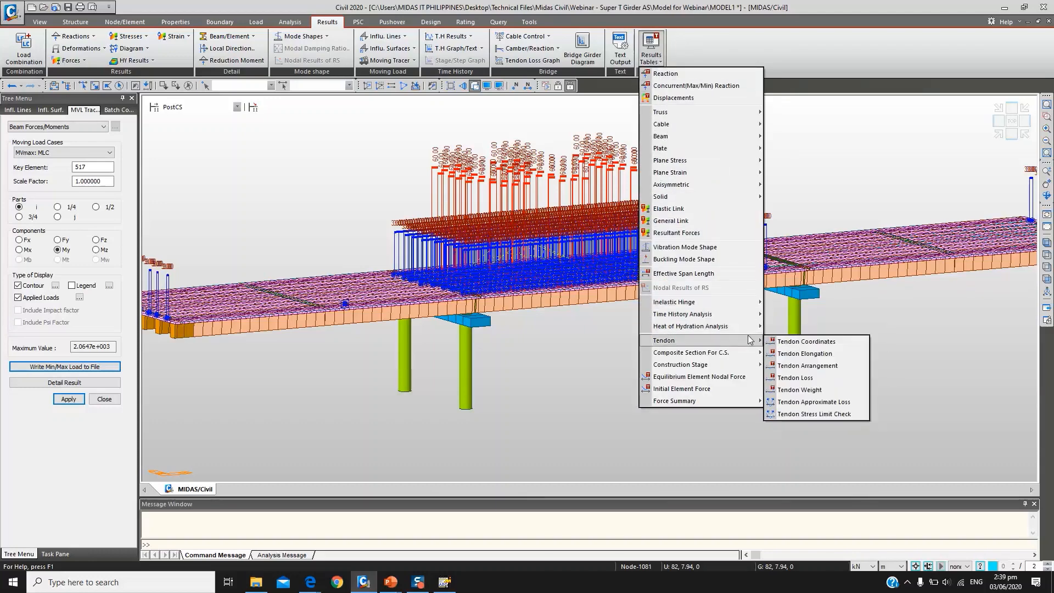
left_click(790, 378)
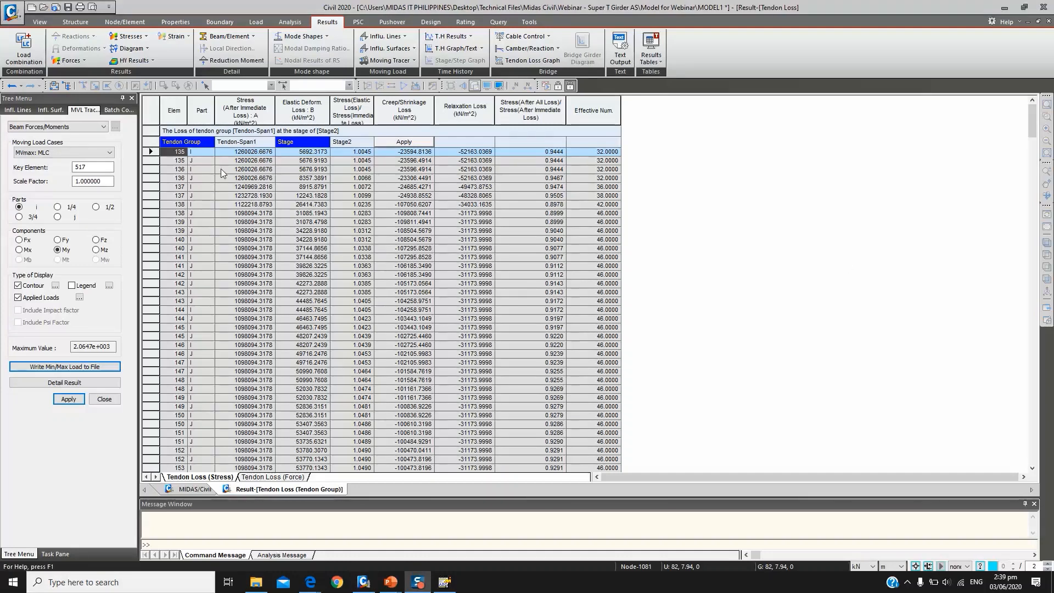
left_click(268, 141)
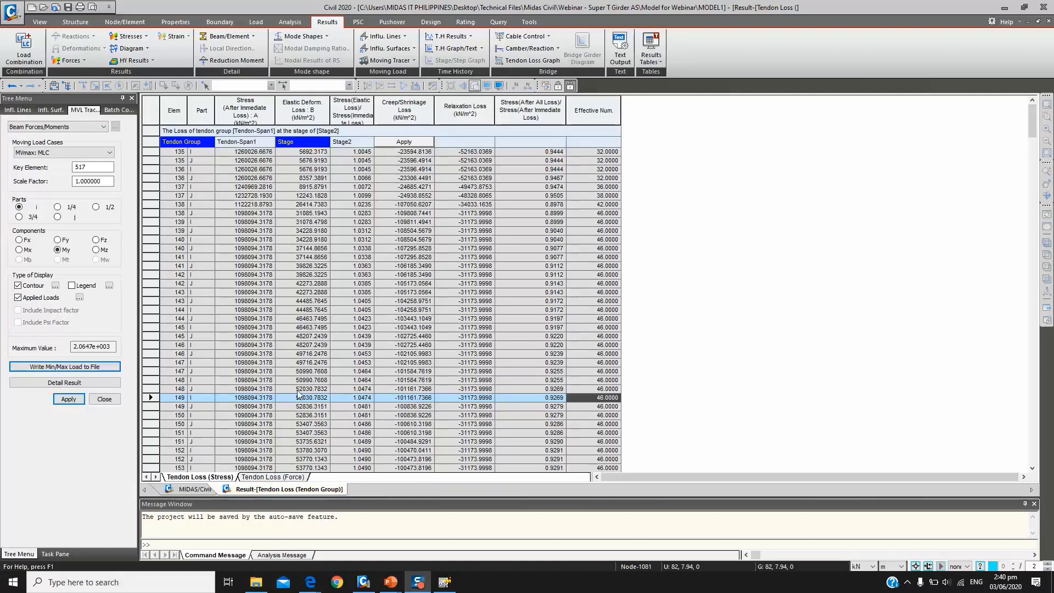
Look through the remaining tendon losses, close the results table and bring the full bridge model back into view
scroll(265, 491, "down", 7)
right_click(268, 490)
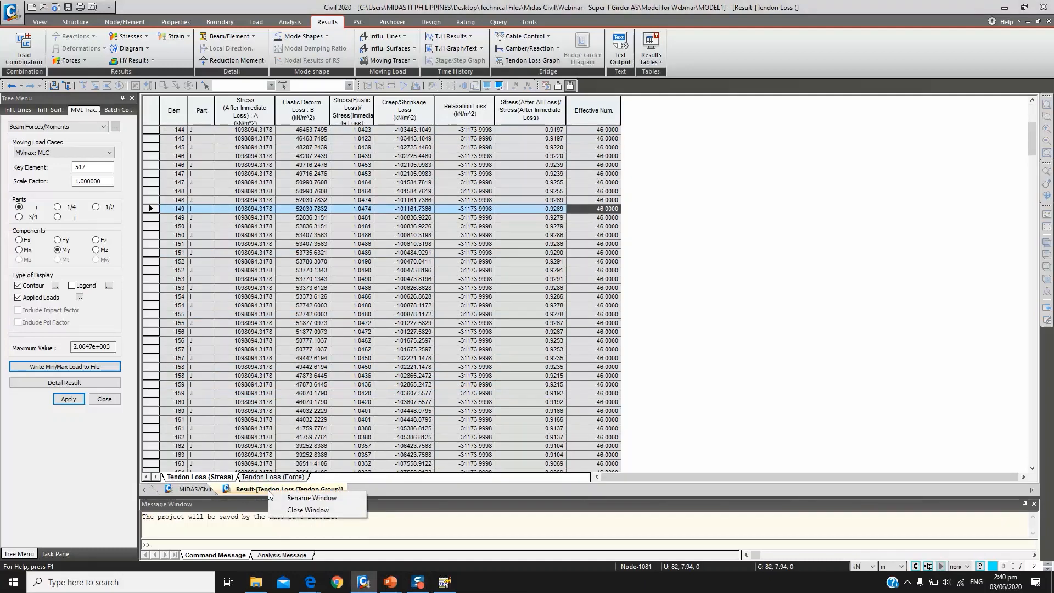
left_click(307, 509)
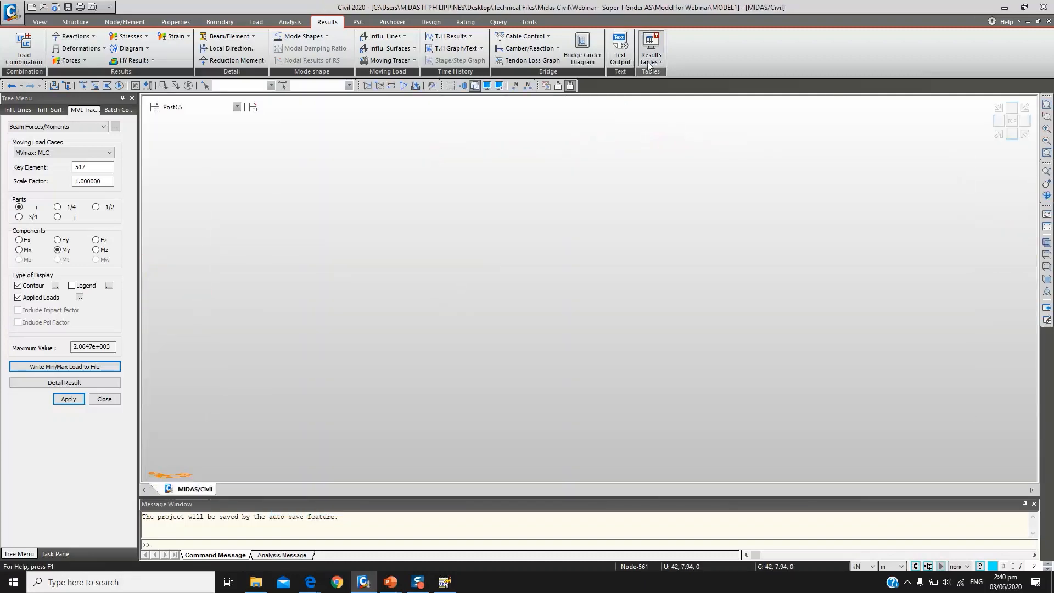
middle_click_drag(310, 475, 495, 292)
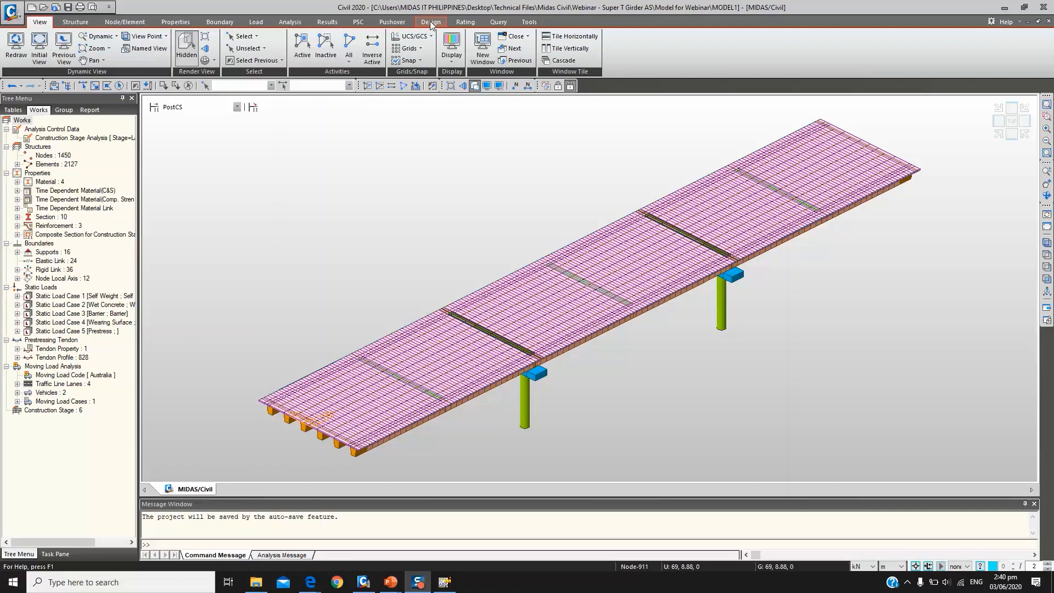
Set the prestressed concrete (PSC) design code to AS 5100.5:17
left_click(431, 22)
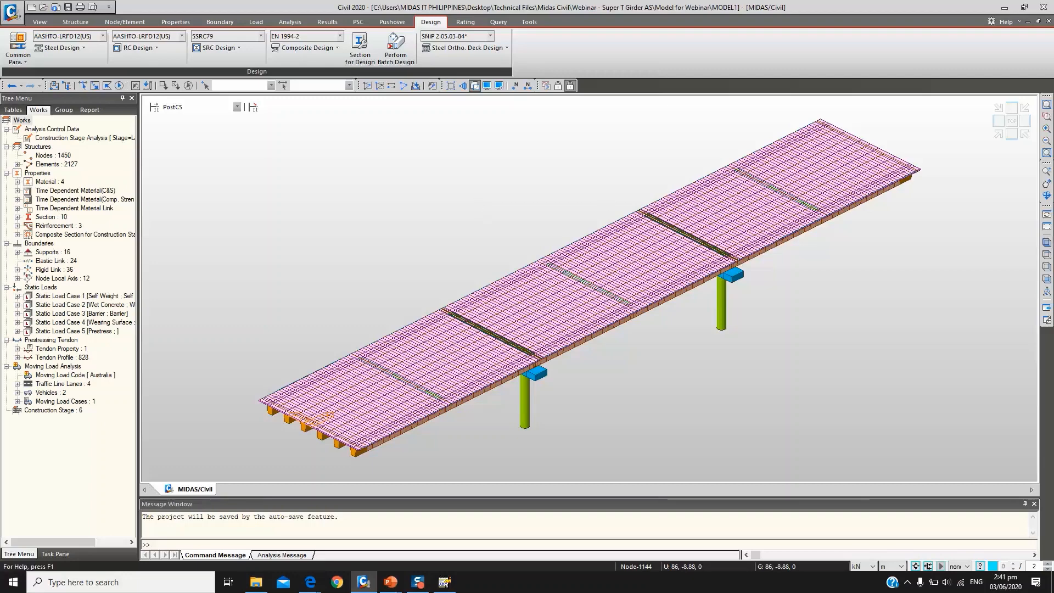
left_click(365, 24)
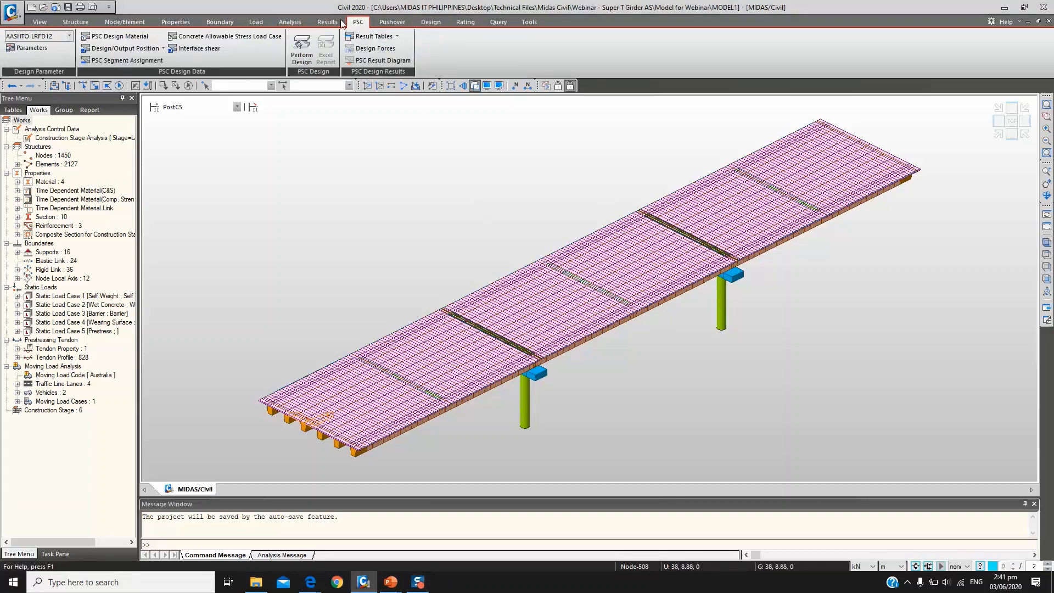
left_click(70, 36)
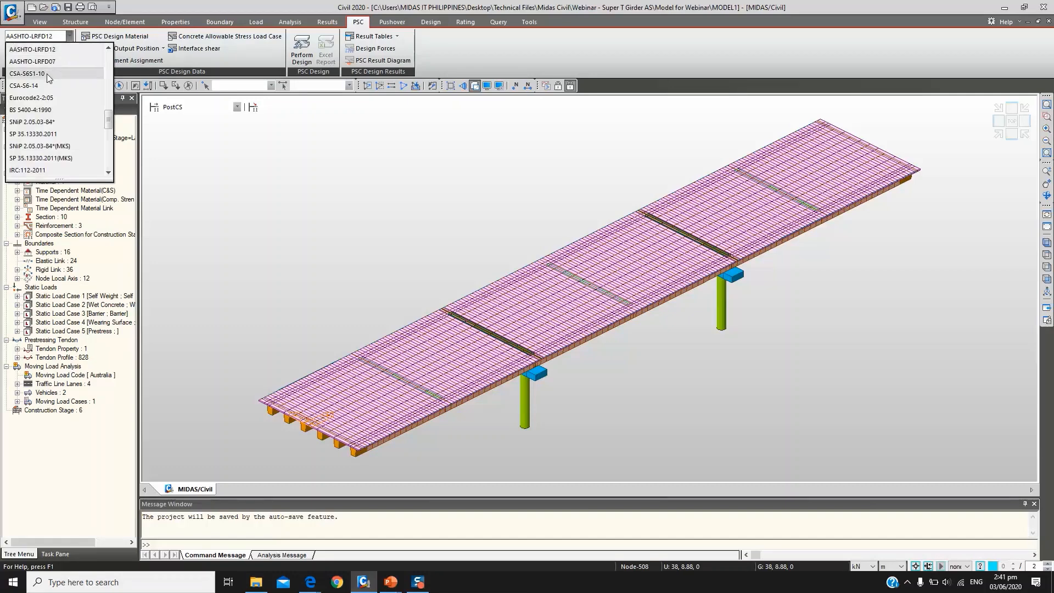
scroll(33, 137, "down", 1)
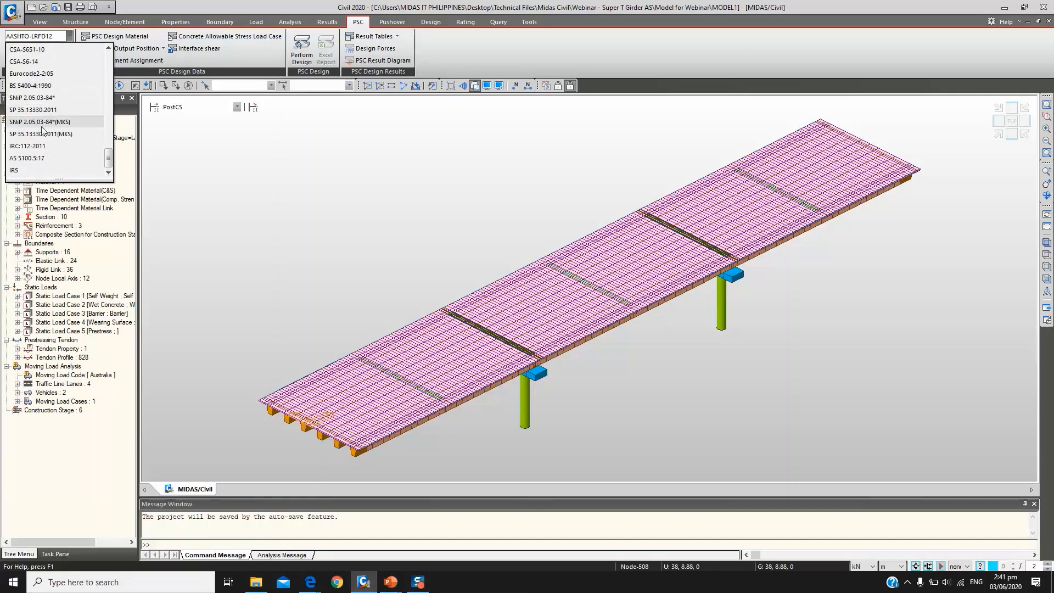
left_click(30, 159)
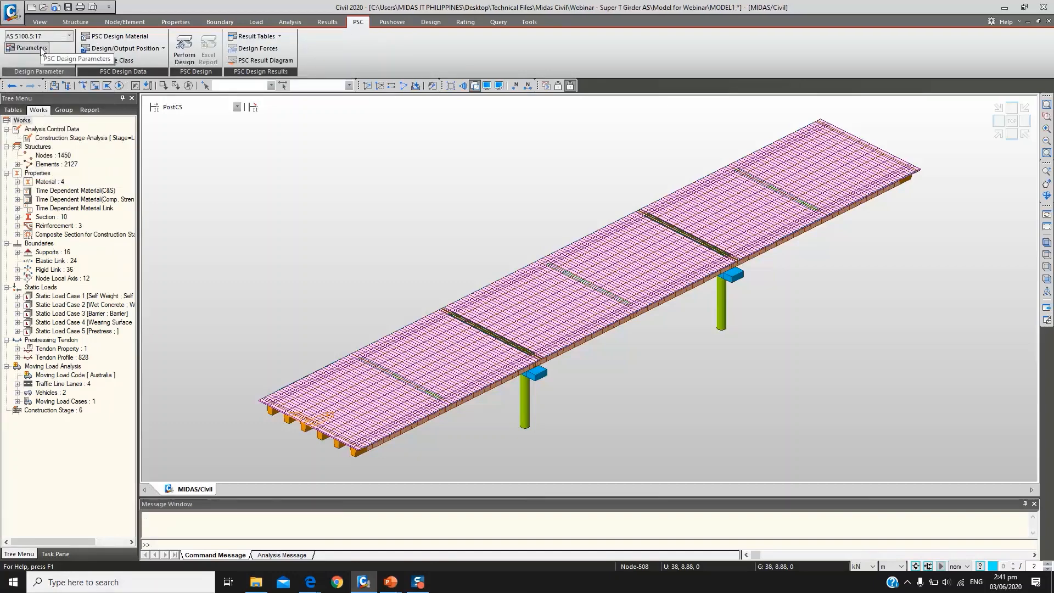
In the PSC design parameters, enable all ultimate and serviceability outputs: flexural, shear and torsional resistance, and control of cracking
left_click(32, 48)
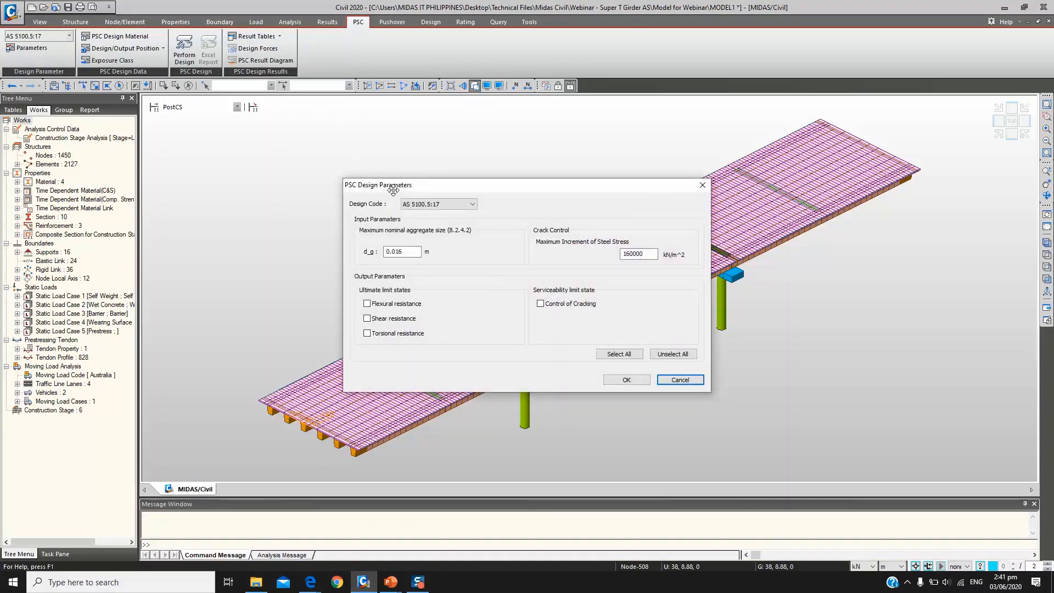
left_click_drag(394, 189, 336, 163)
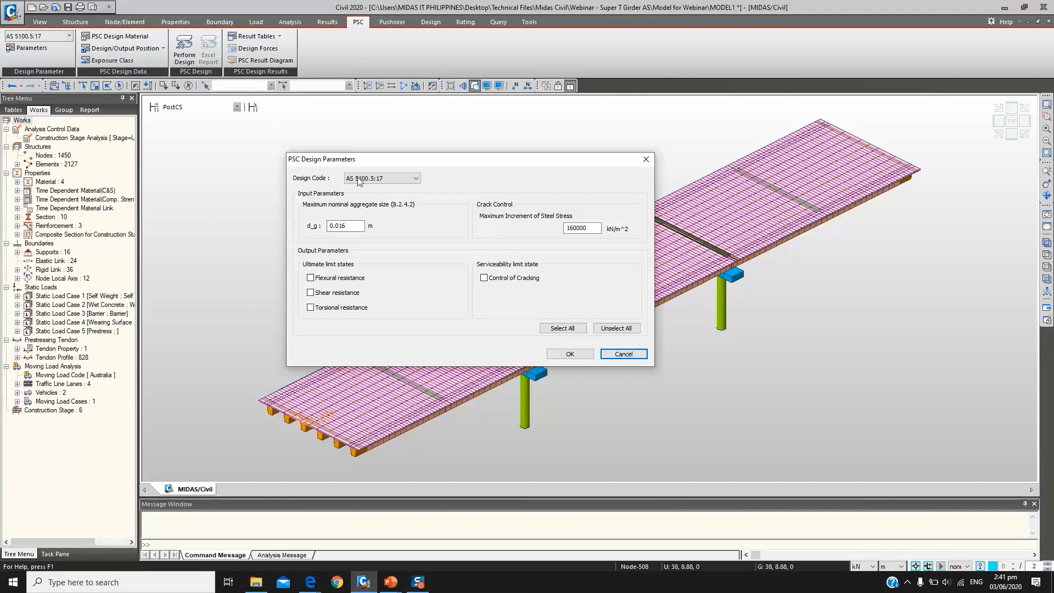
left_click(553, 328)
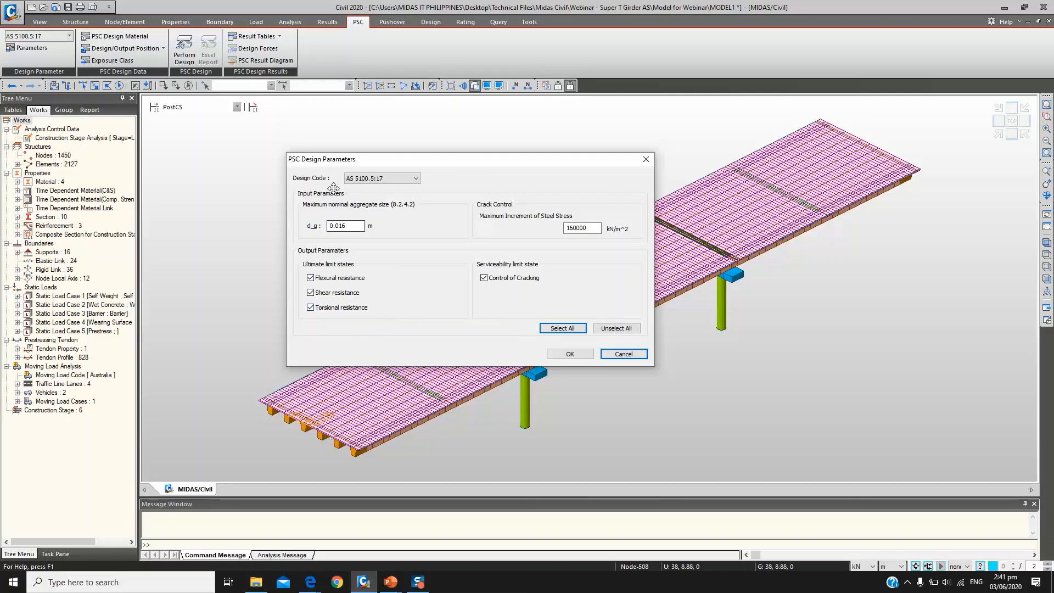
left_click(565, 355)
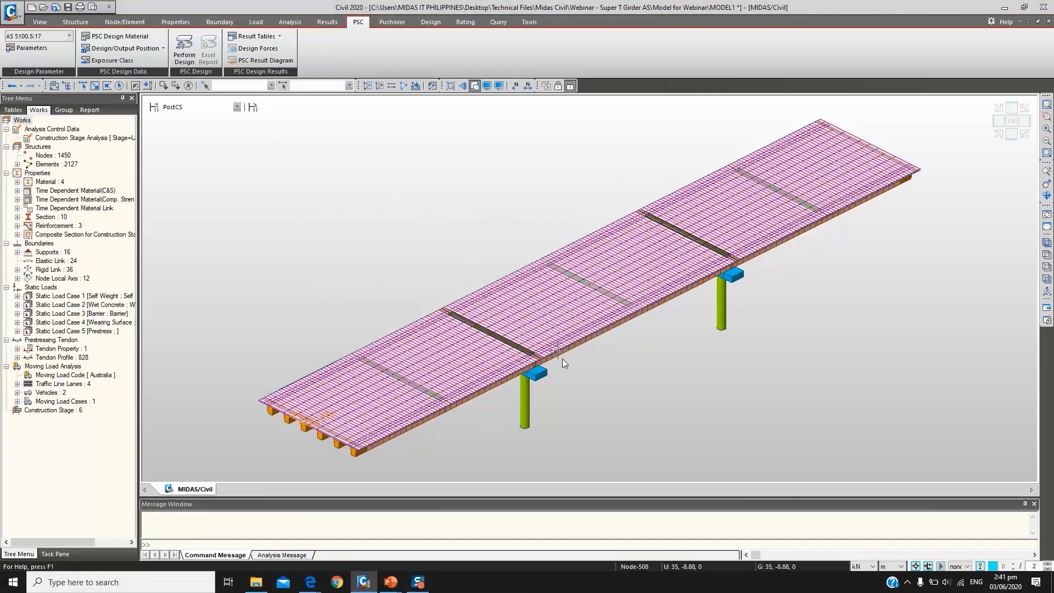
In the PSC design materials, give material 1 (C50) girder rebar to code AS17(RC) with grade D500L for main and sub-rebar
left_click(107, 42)
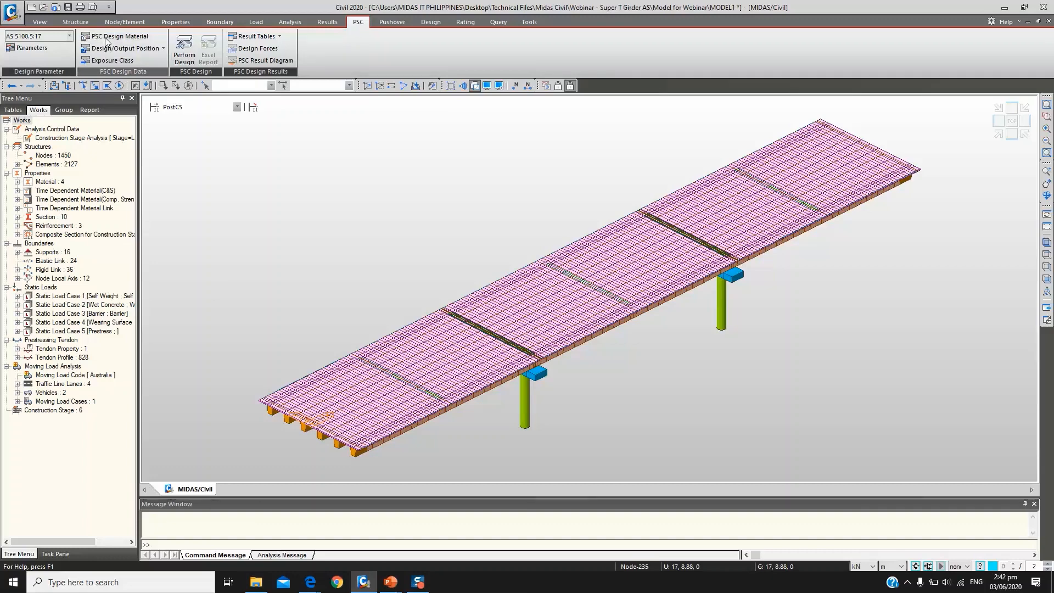
left_click_drag(473, 111, 424, 112)
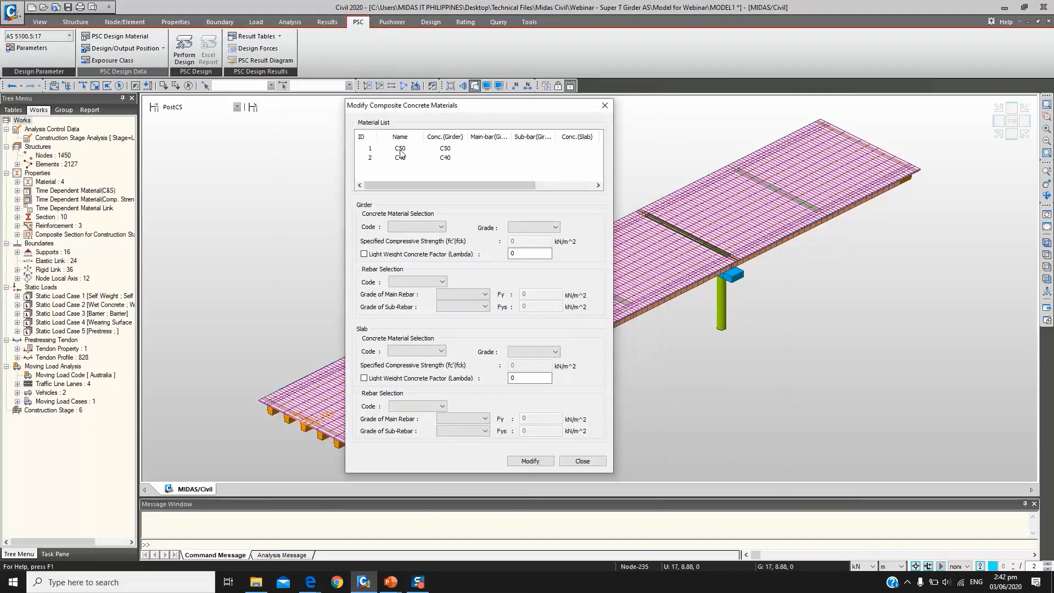
left_click(400, 150)
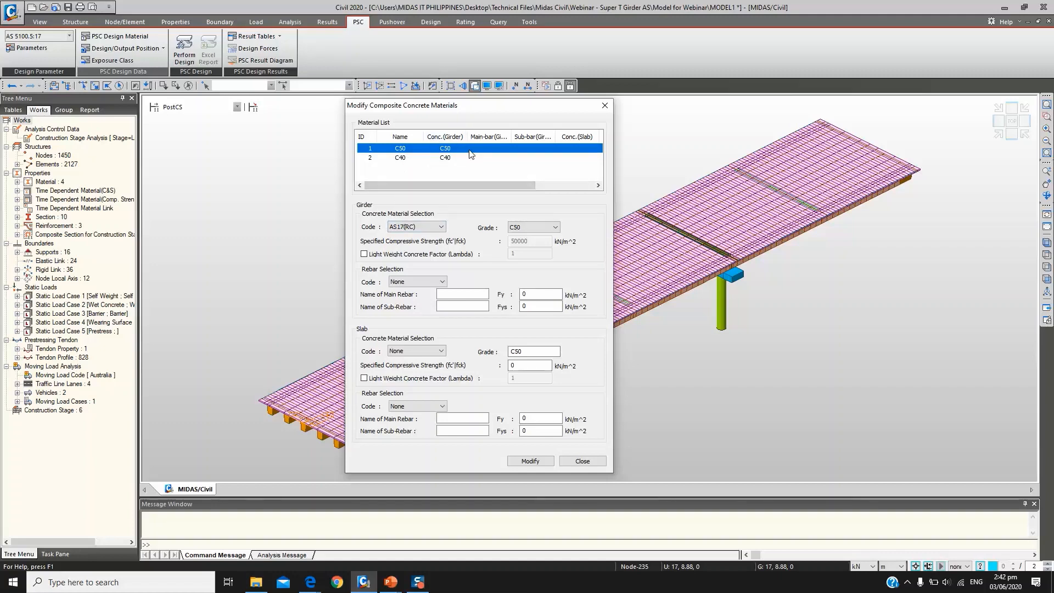
left_click(412, 282)
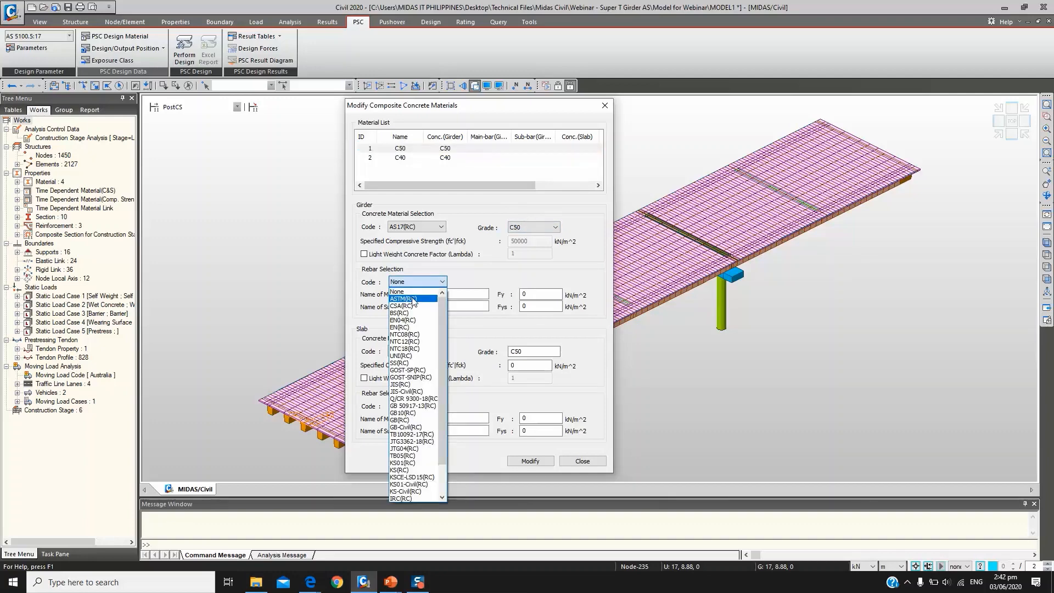
scroll(413, 384, "down", 5)
left_click(410, 496)
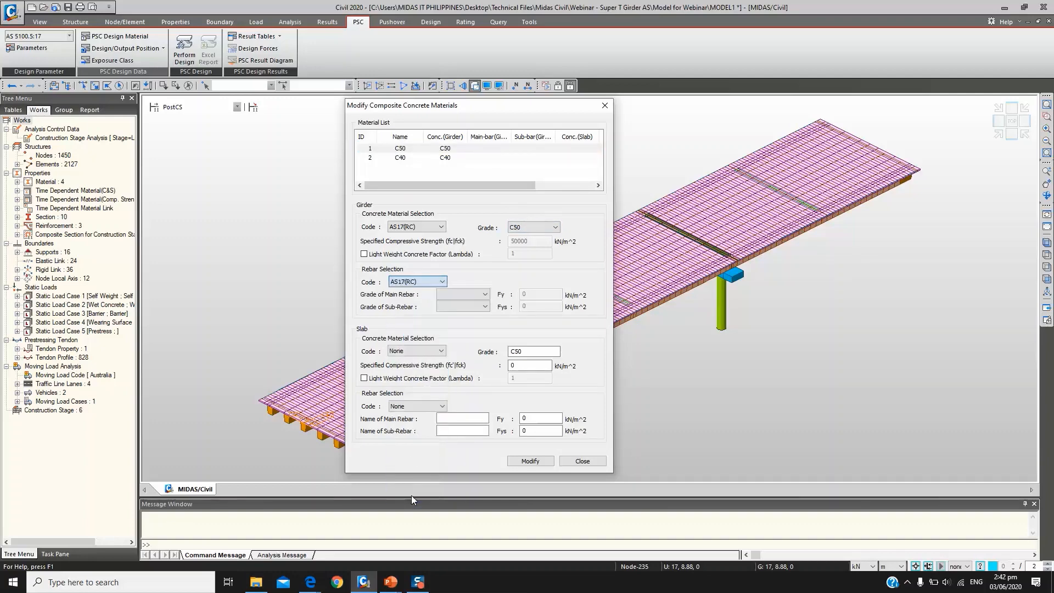
left_click(461, 295)
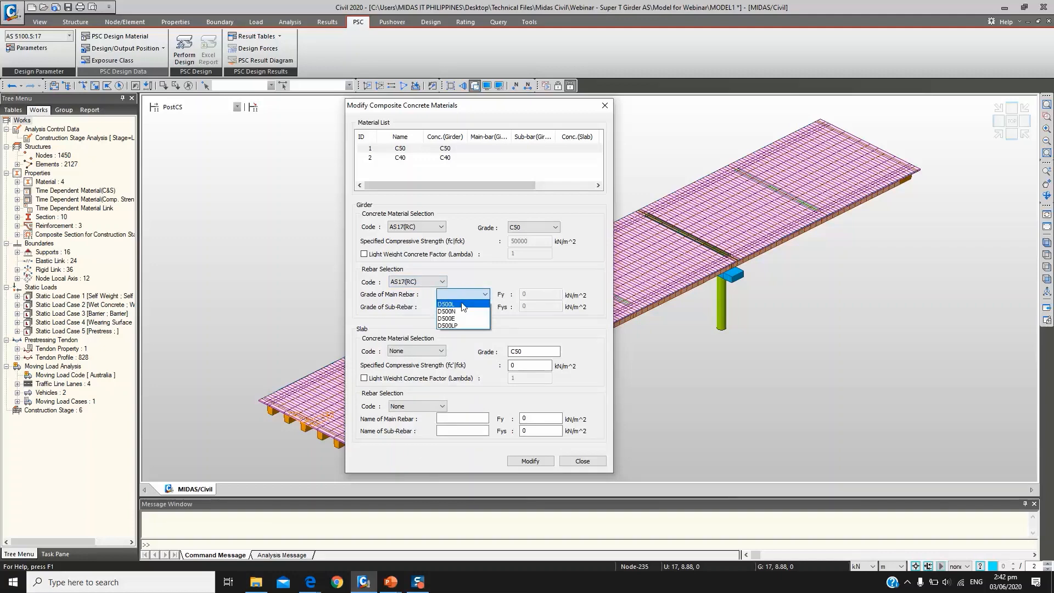
left_click(463, 304)
left_click(464, 306)
left_click(464, 316)
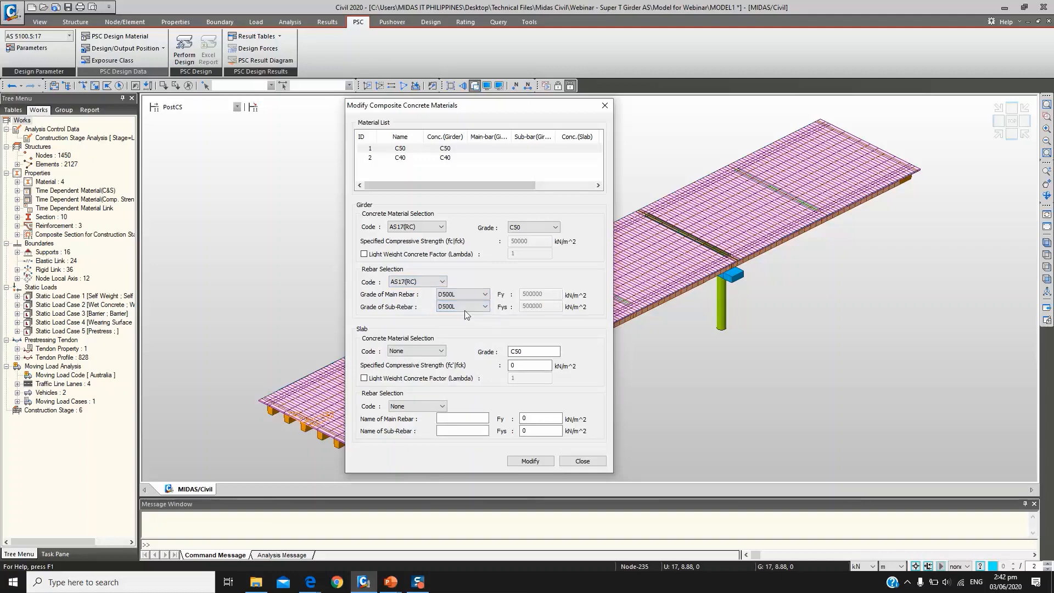
Set material 1's slab concrete to code AS17(RC), grade C40
left_click(426, 353)
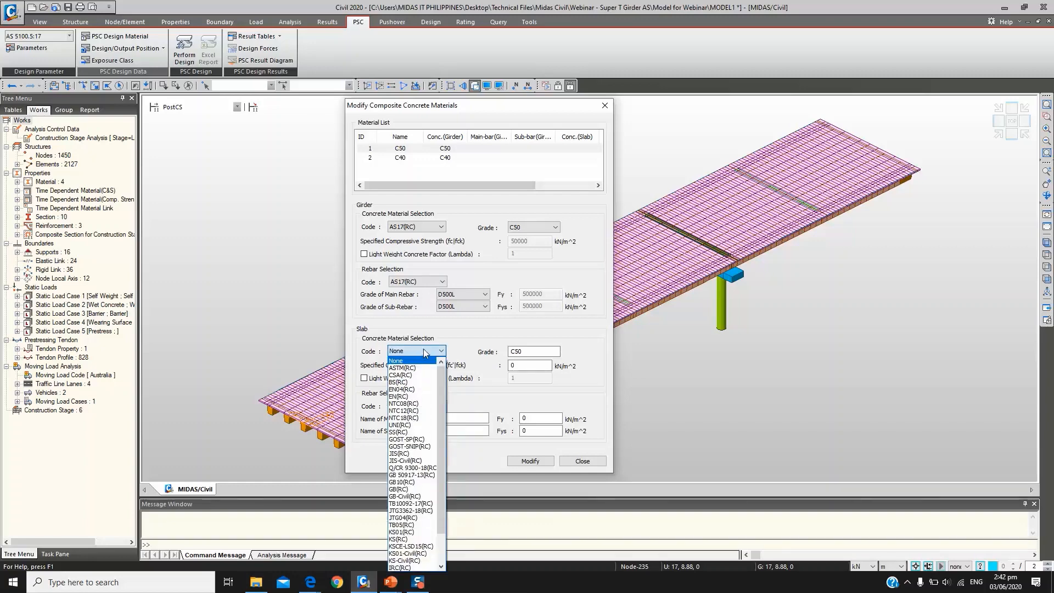
left_click(405, 367)
left_click(406, 356)
left_click(406, 355)
scroll(405, 467, "down", 2)
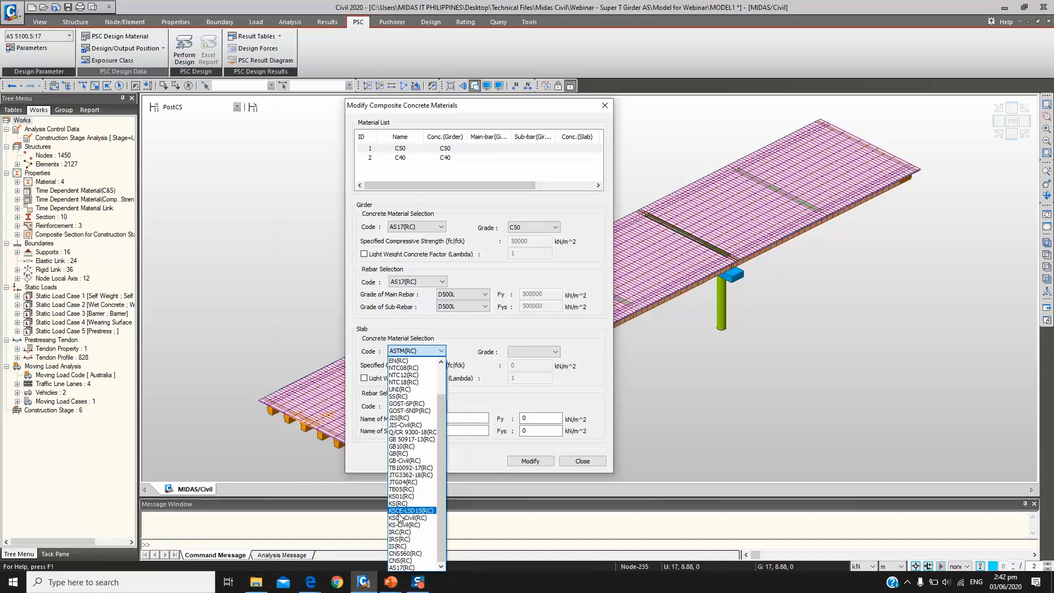
left_click(405, 561)
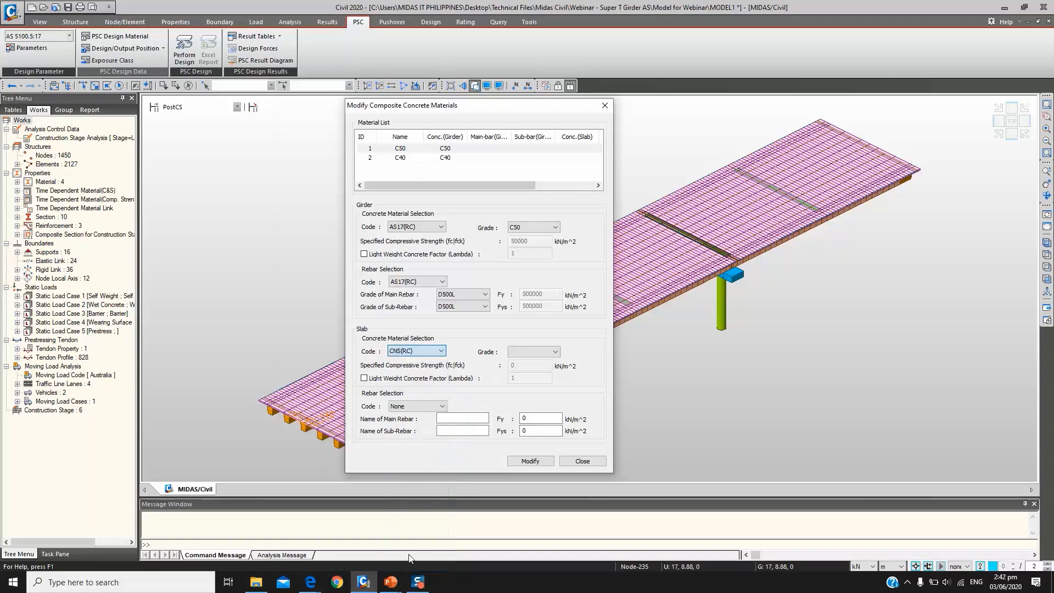
left_click(422, 351)
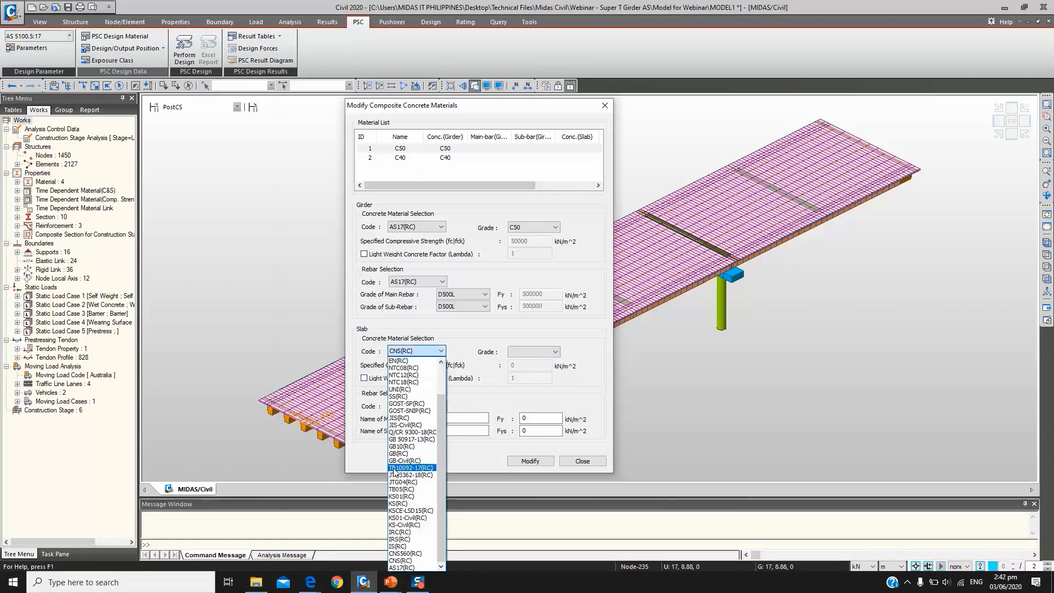
left_click(401, 568)
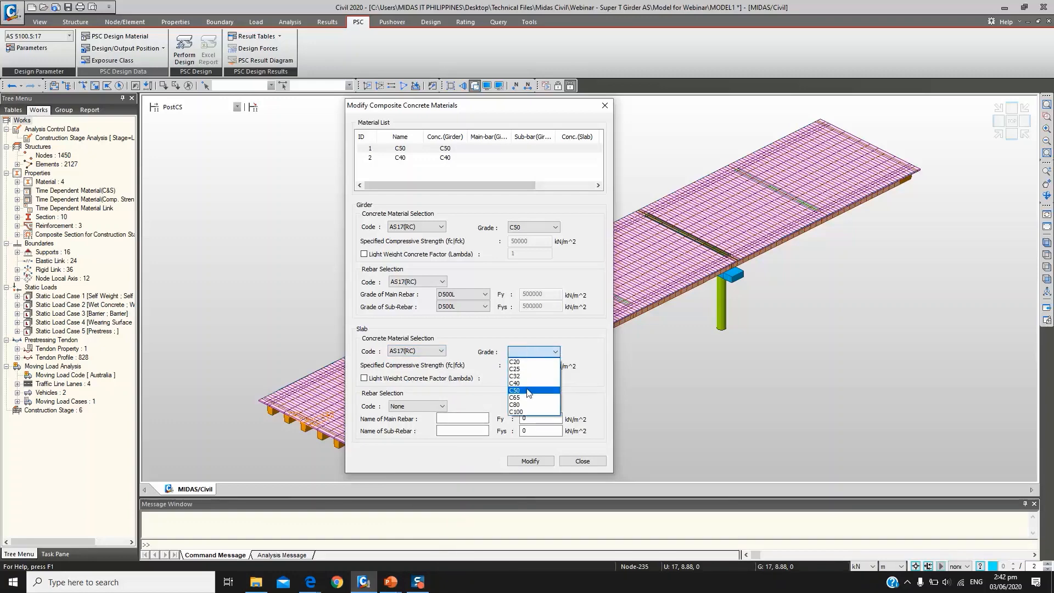
left_click(526, 383)
Set material 1's slab rebar to code AS17(RC) with D500L main and sub-rebar, and apply the changes to the material
left_click(426, 407)
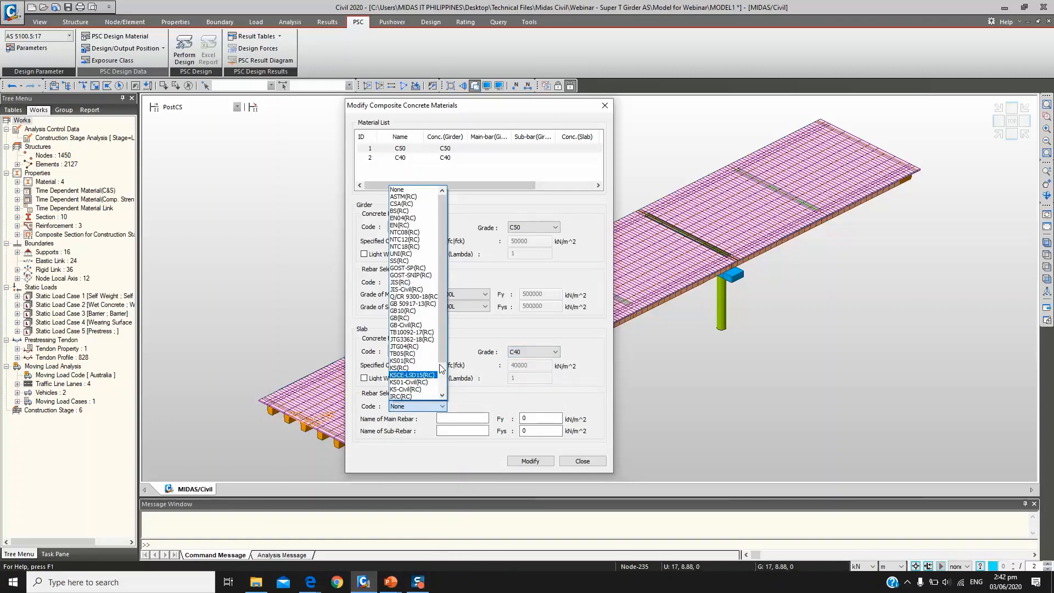
scroll(403, 384, "down", 2)
left_click(399, 397)
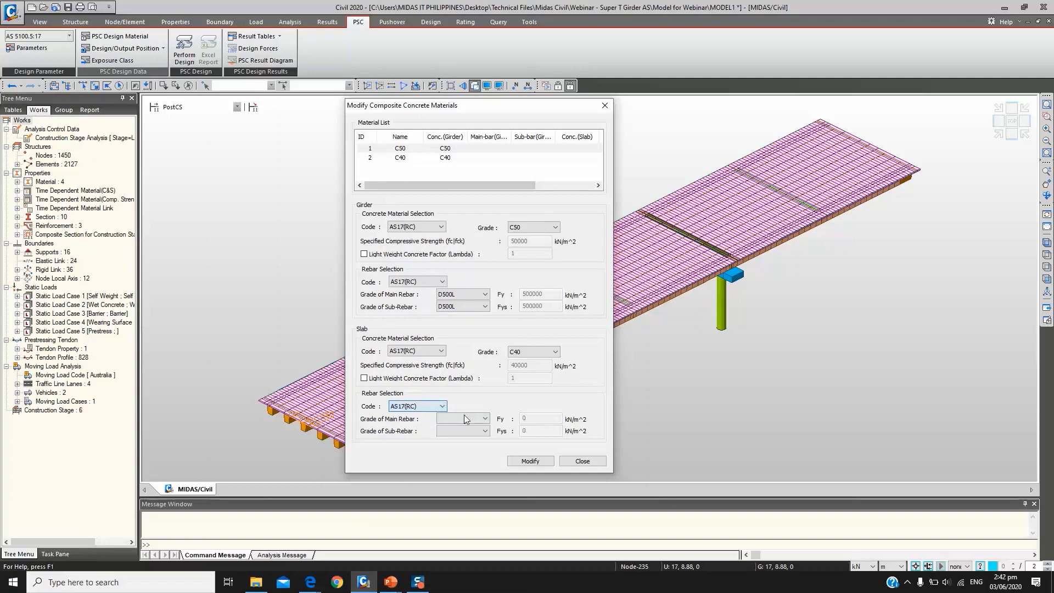
left_click(464, 419)
left_click(465, 431)
left_click(465, 432)
left_click(465, 432)
left_click(466, 432)
left_click(464, 441)
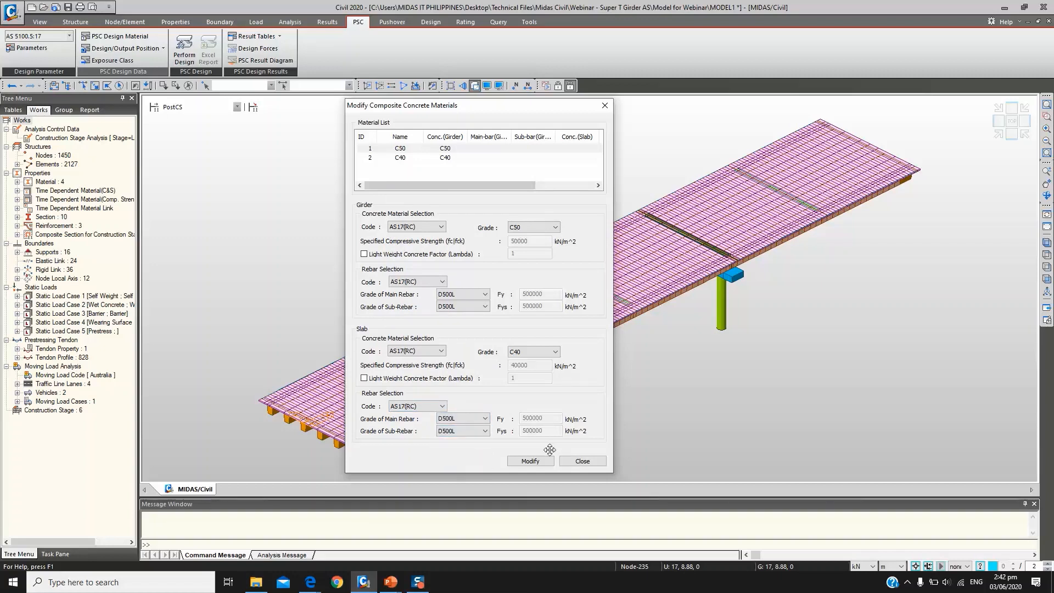
left_click(530, 460)
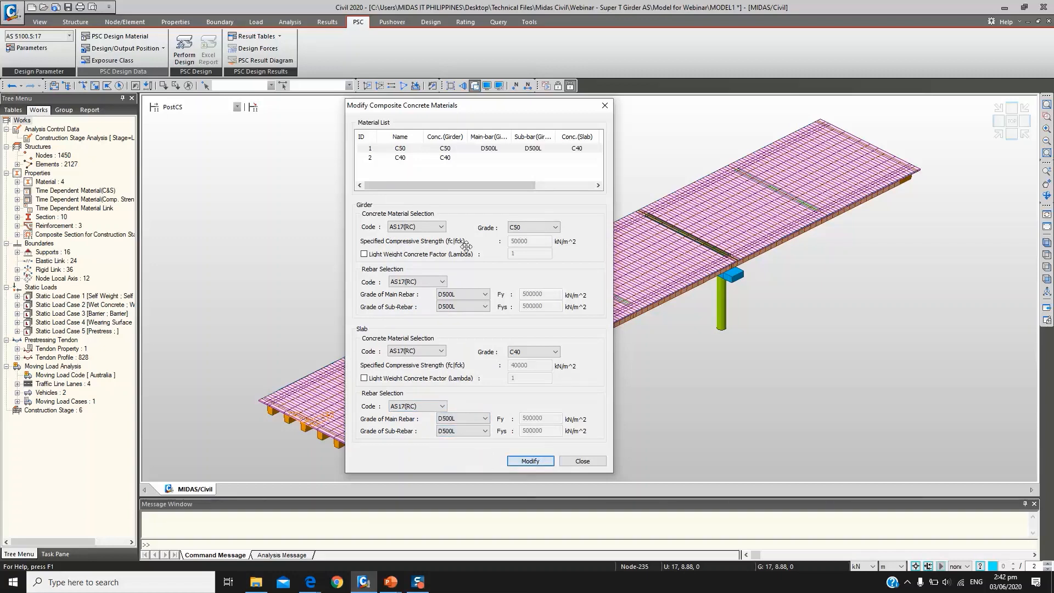
For material 2 (C40), set the girder concrete grade to C50 and the girder rebar to AS17(RC) with D500L main and sub-rebar
left_click(451, 158)
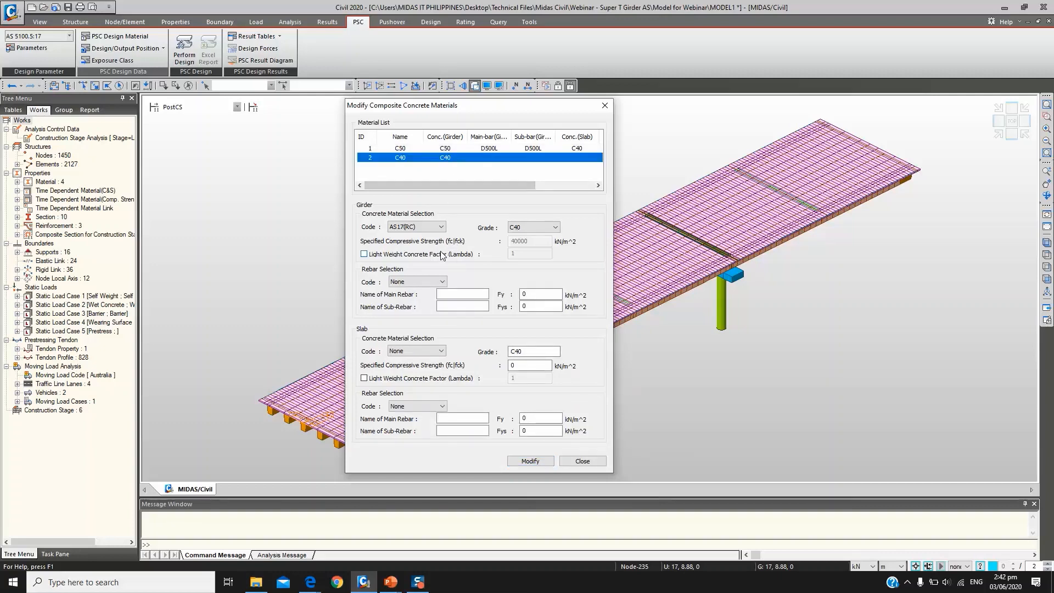
left_click(521, 229)
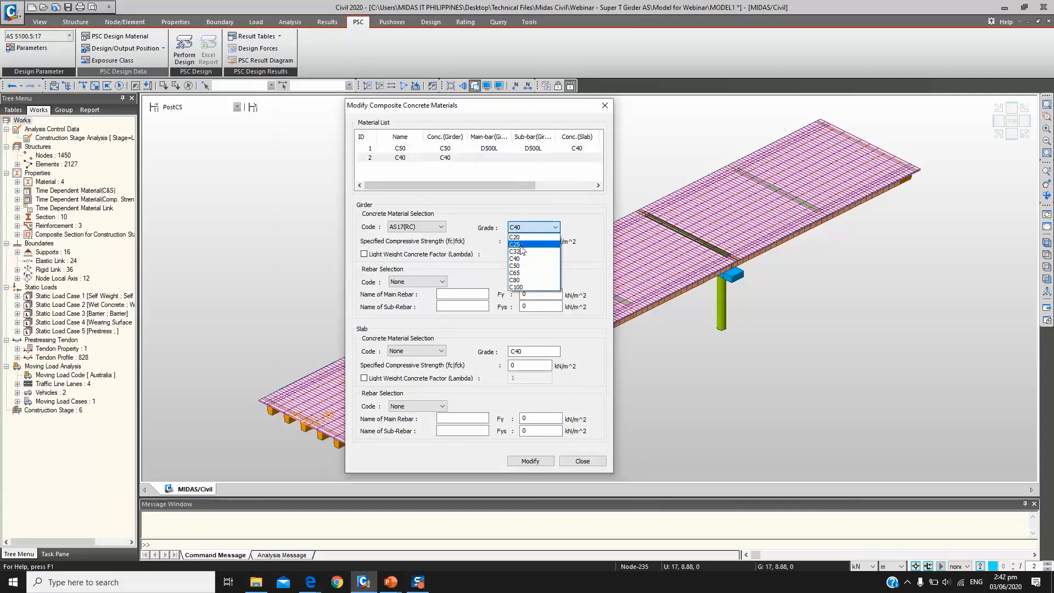
left_click(527, 268)
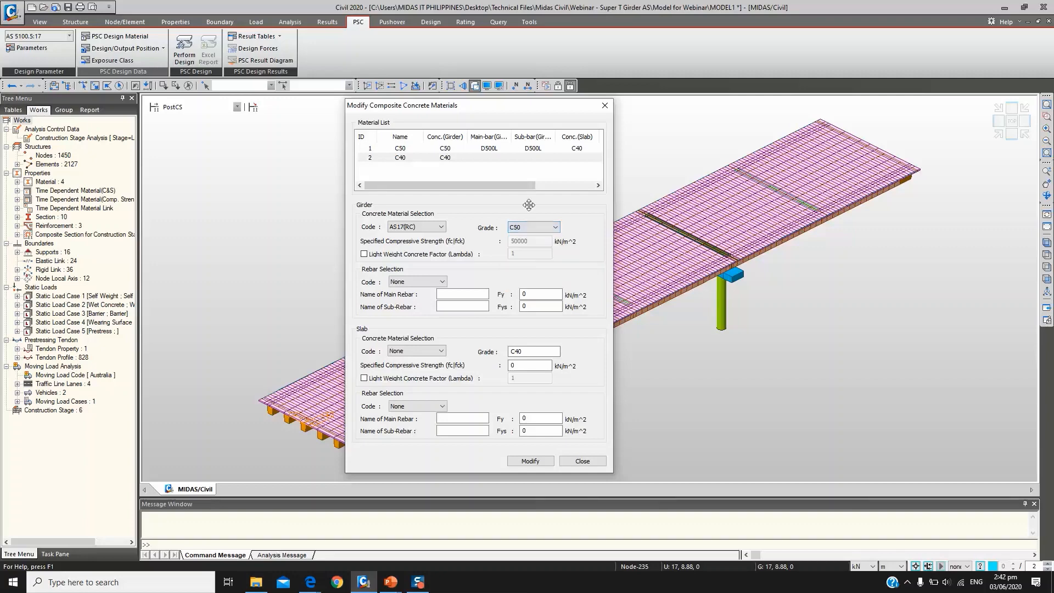
left_click(416, 281)
scroll(400, 455, "down", 3)
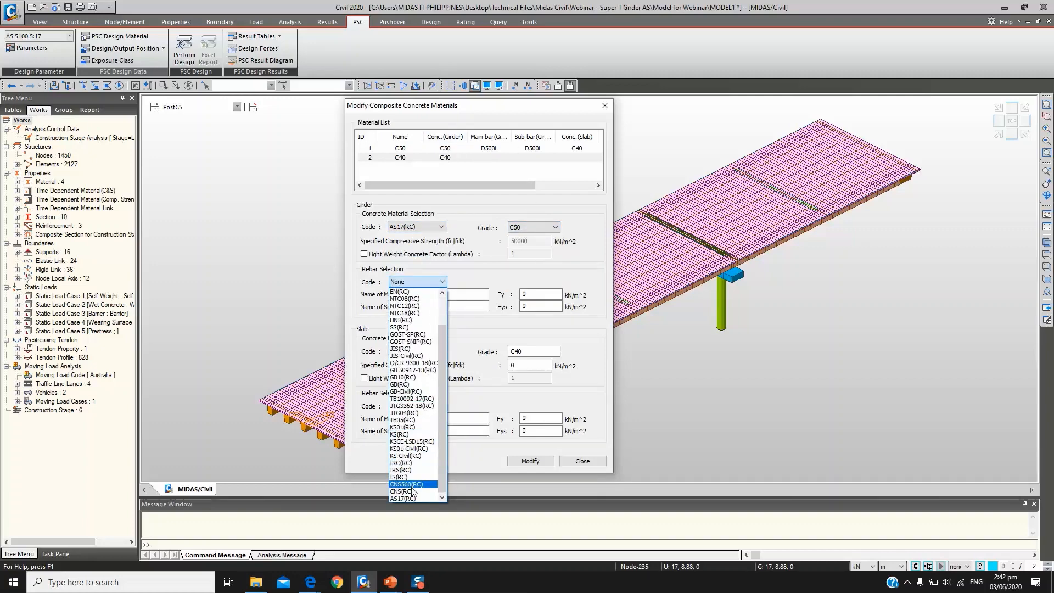
left_click(403, 497)
left_click(461, 295)
left_click(459, 305)
left_click(461, 307)
left_click(458, 316)
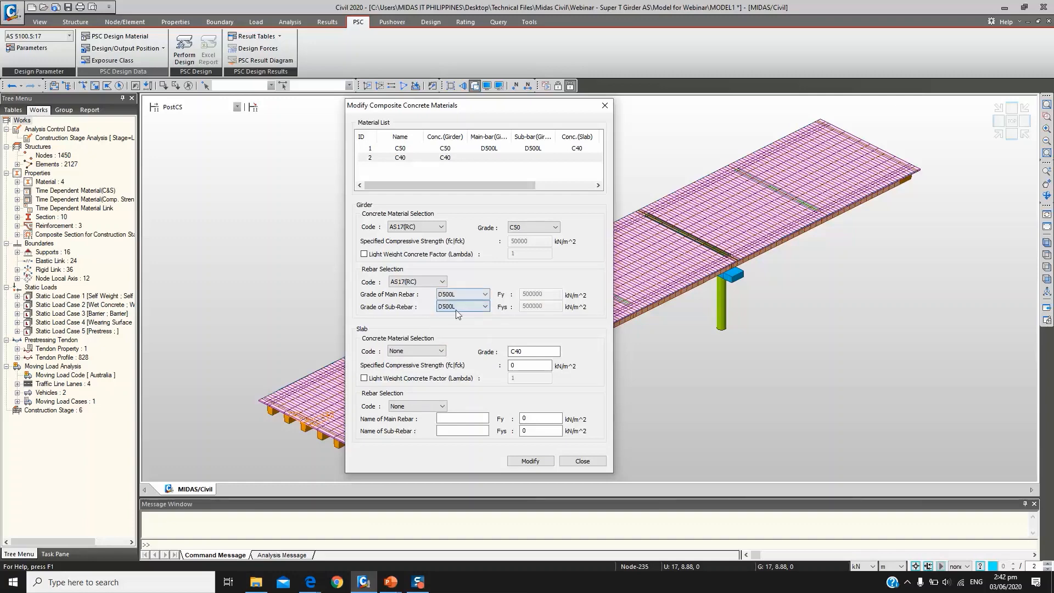
Set material 2's slab concrete to code AS17(RC), grade C40
left_click(416, 351)
scroll(423, 372, "down", 3)
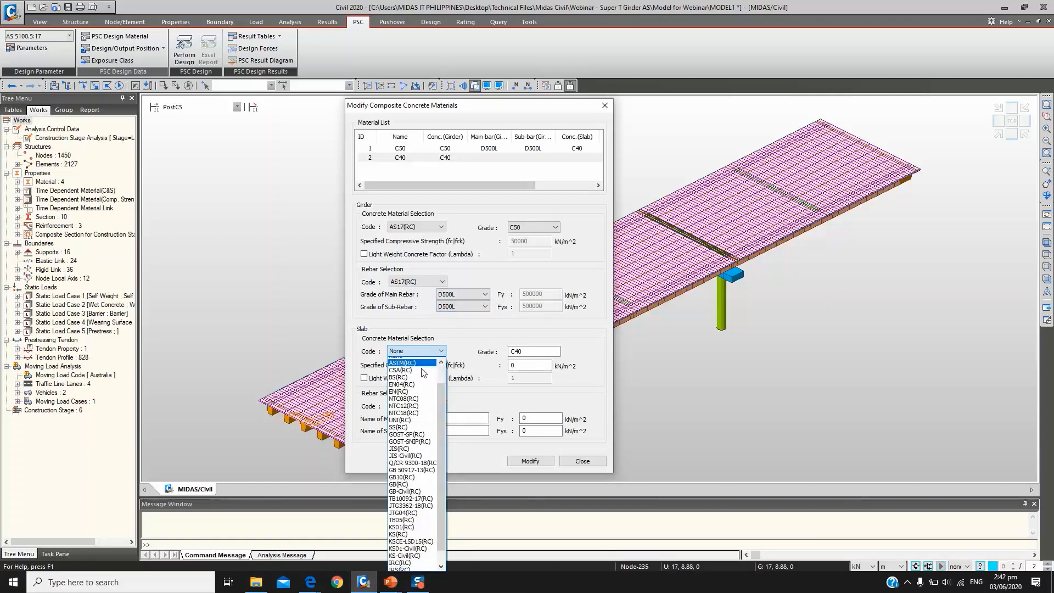
left_click(407, 568)
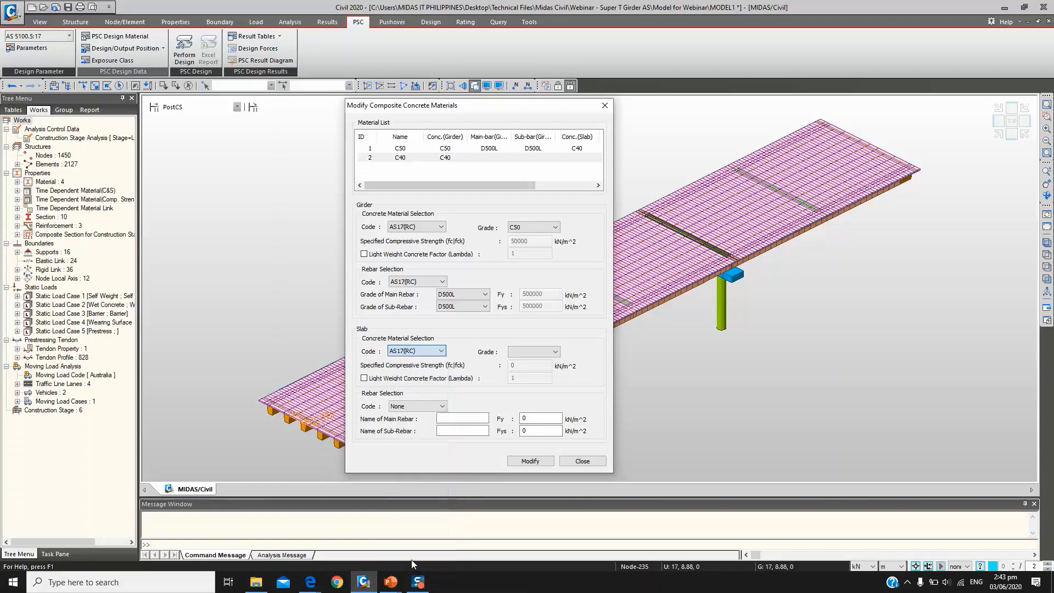
left_click(528, 355)
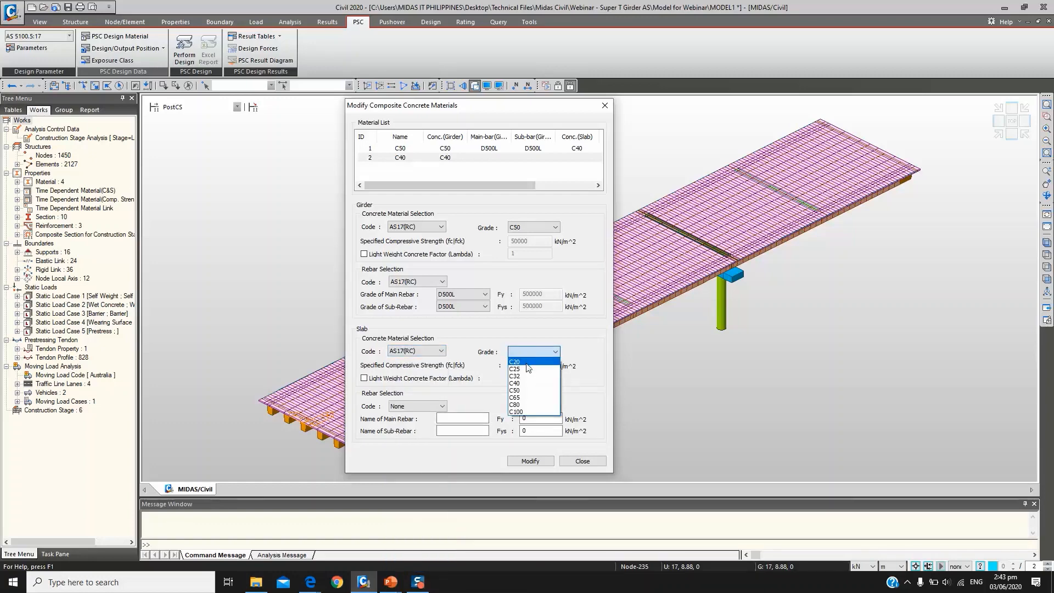
left_click(533, 384)
Set material 2's slab rebar to AS17(RC) with D500L main and sub-rebar, apply the changes and close the material settings
left_click(423, 407)
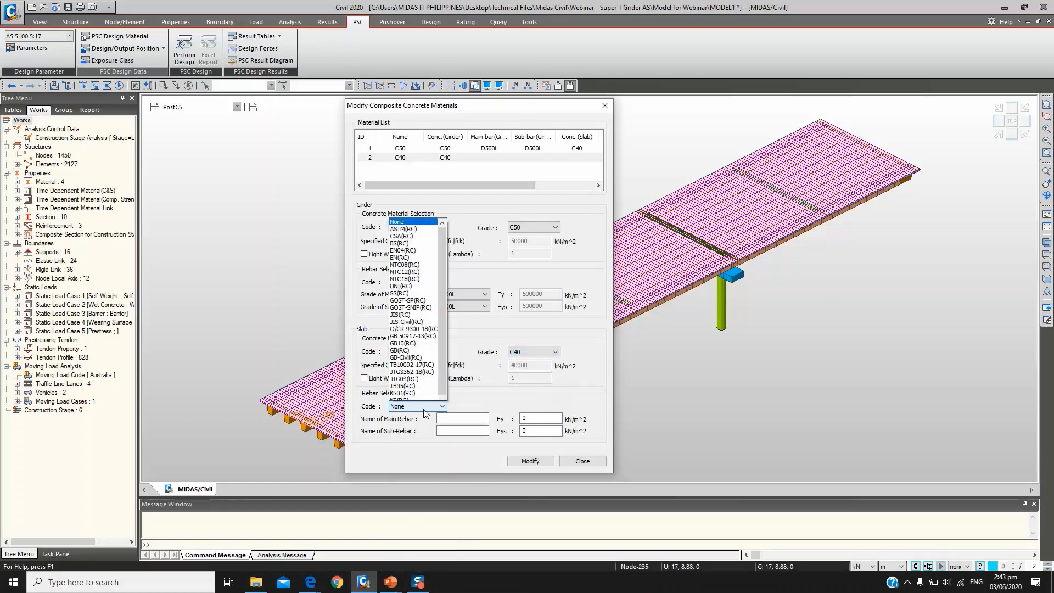
scroll(419, 264, "down", 2)
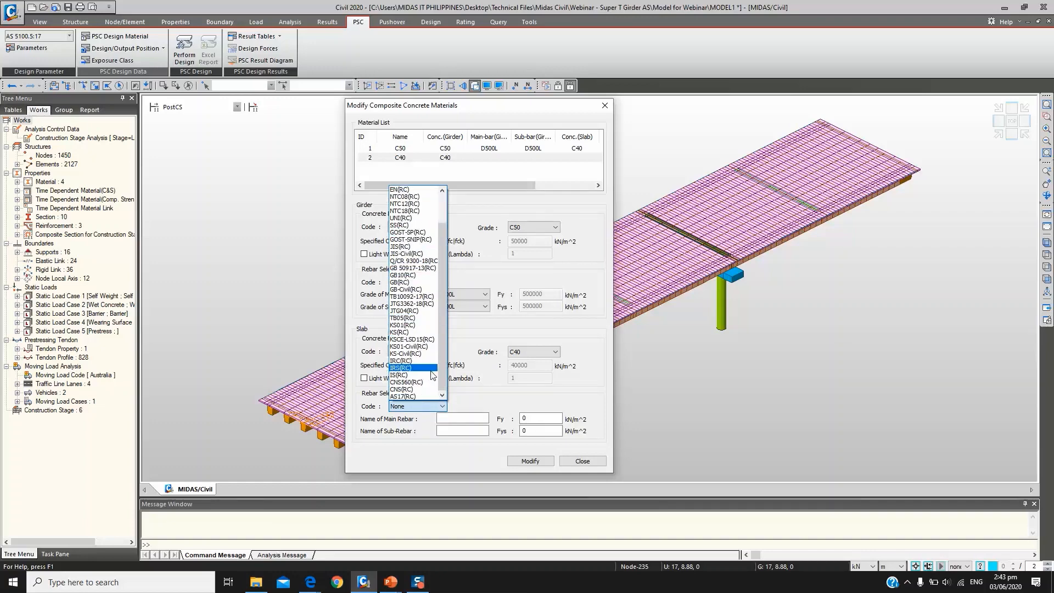
left_click(421, 396)
left_click(462, 418)
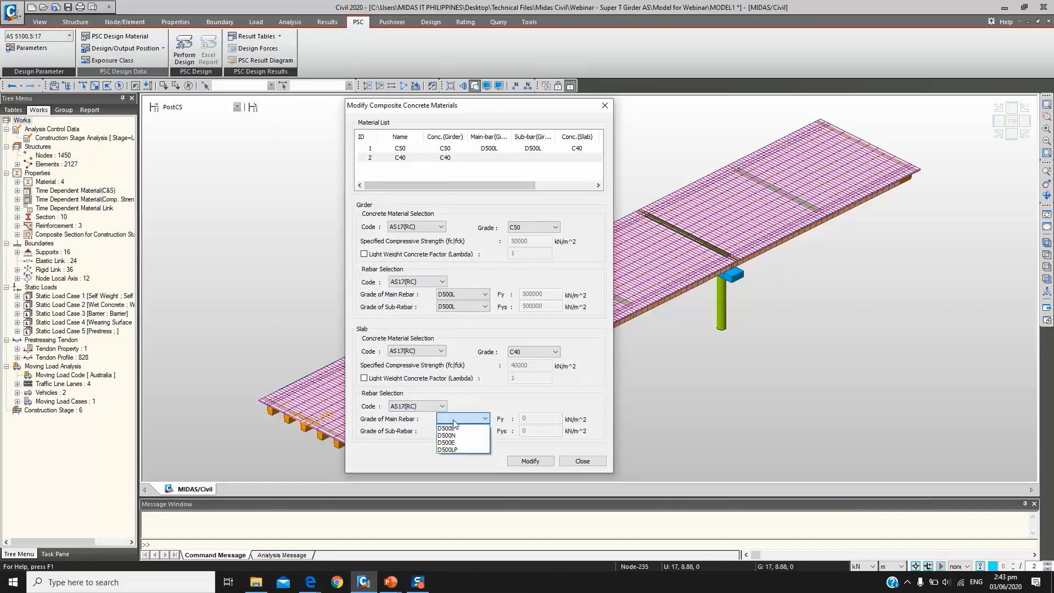
left_click(460, 429)
left_click(460, 430)
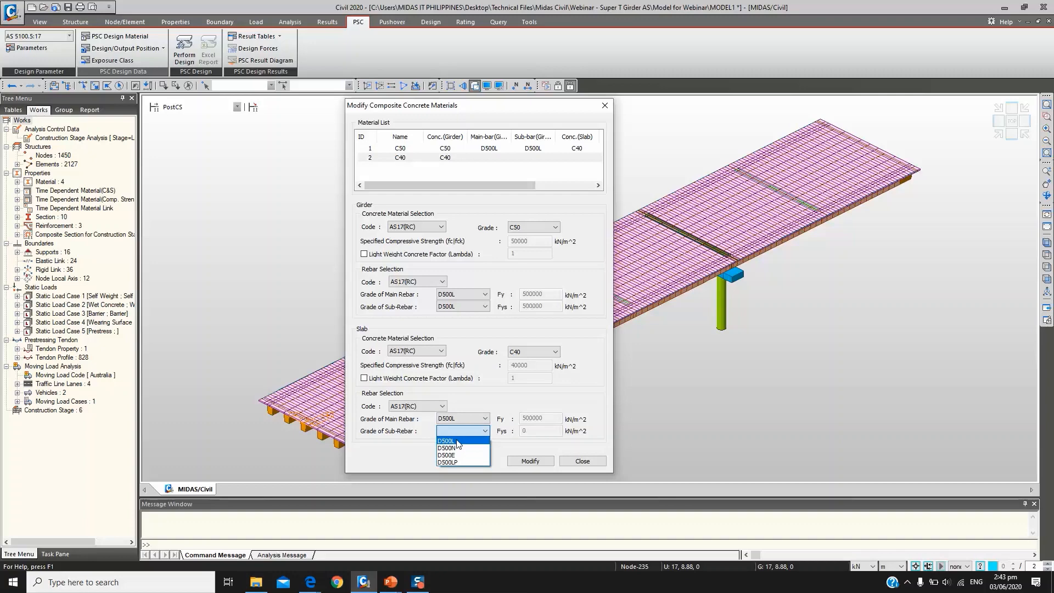
left_click(466, 438)
left_click(530, 461)
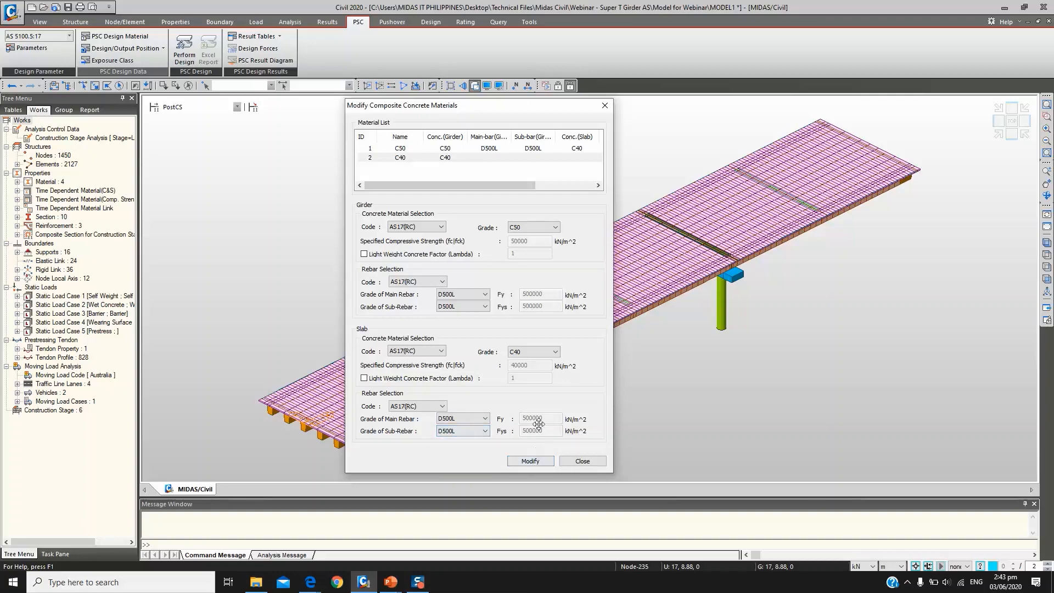
left_click(571, 462)
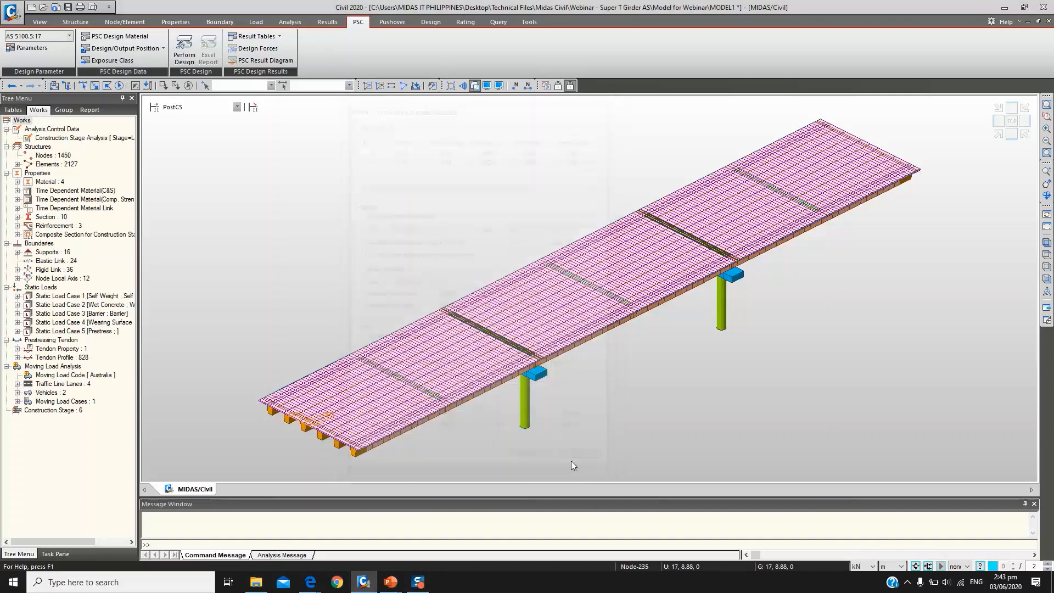
left_click(152, 48)
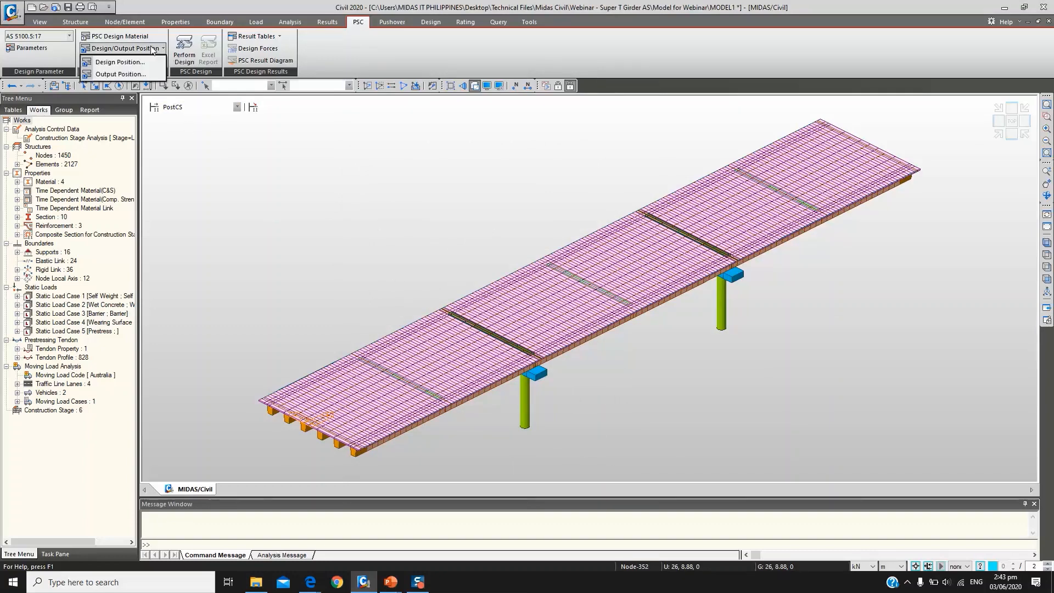
left_click(119, 62)
scroll(510, 406, "up", 3)
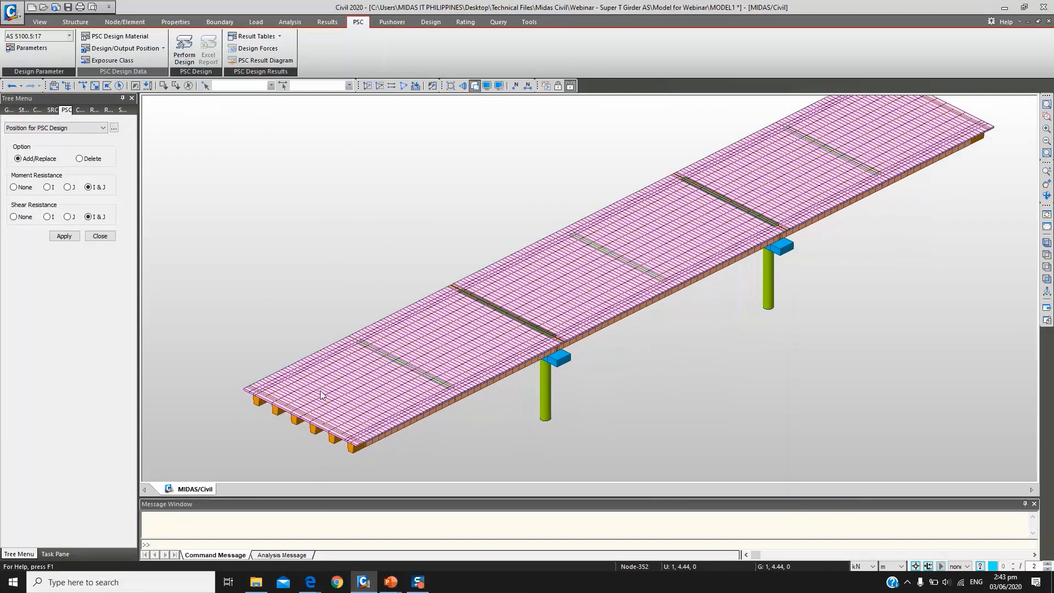
scroll(739, 361, "down", 3)
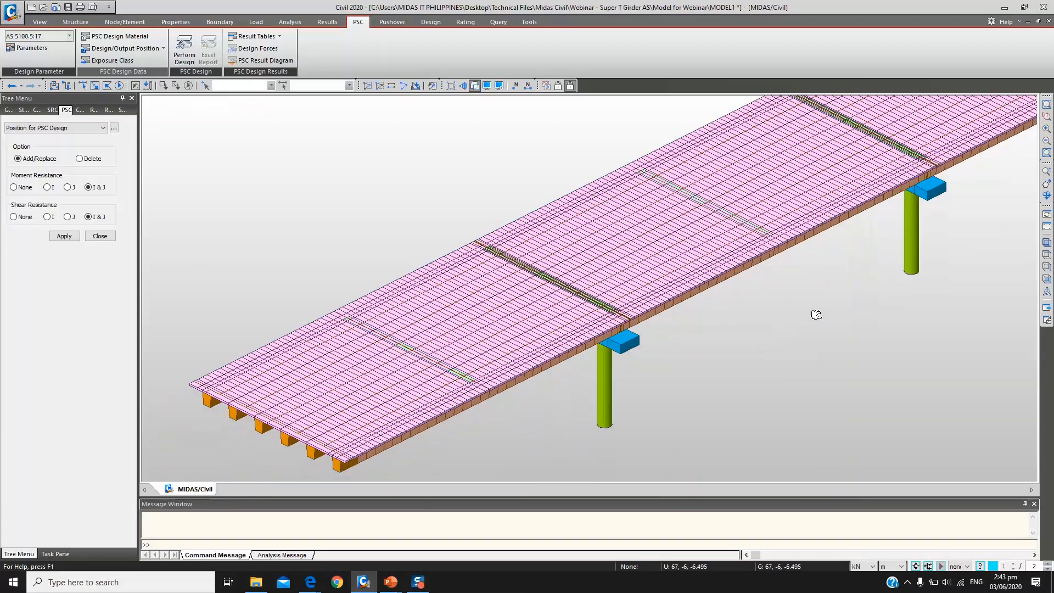
middle_click_drag(677, 393, 353, 292)
scroll(356, 295, "up", 1)
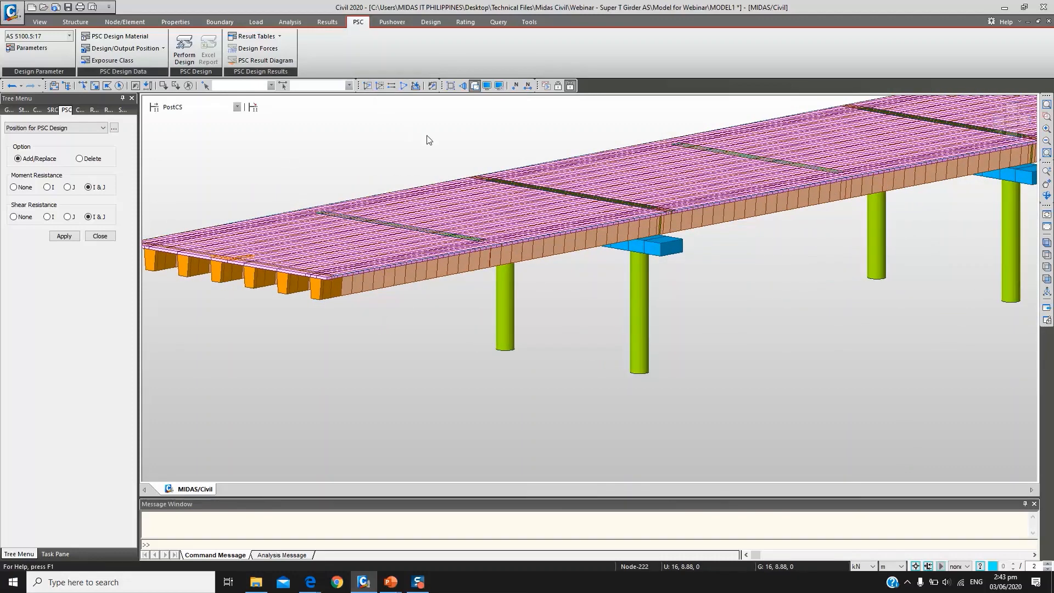
left_click(998, 134)
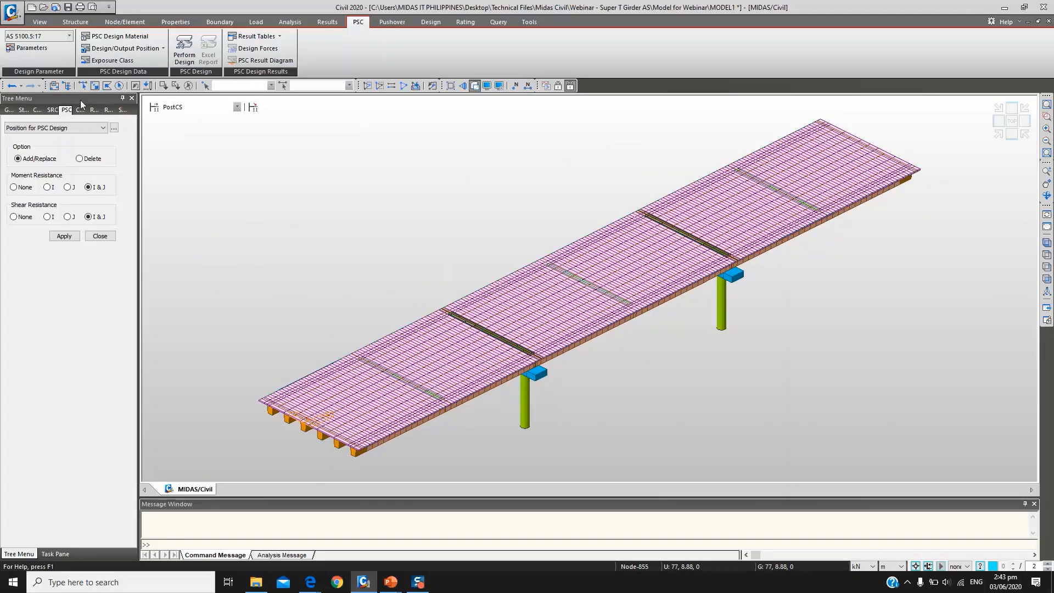
left_click(67, 86)
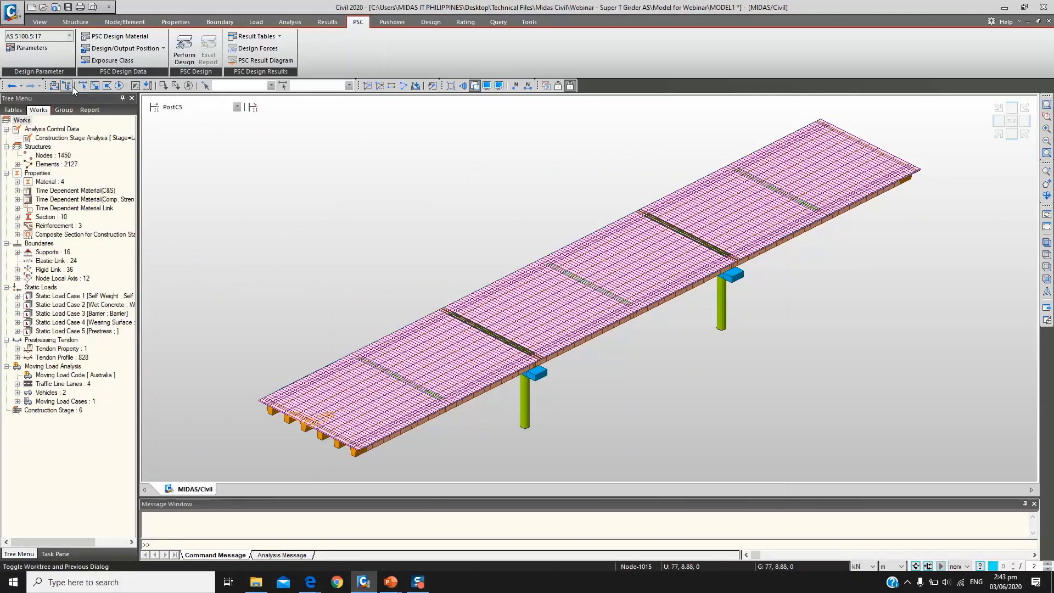
Show a second tree menu listing the model works and open the PSC design position settings alongside it
right_click(657, 83)
left_click(681, 104)
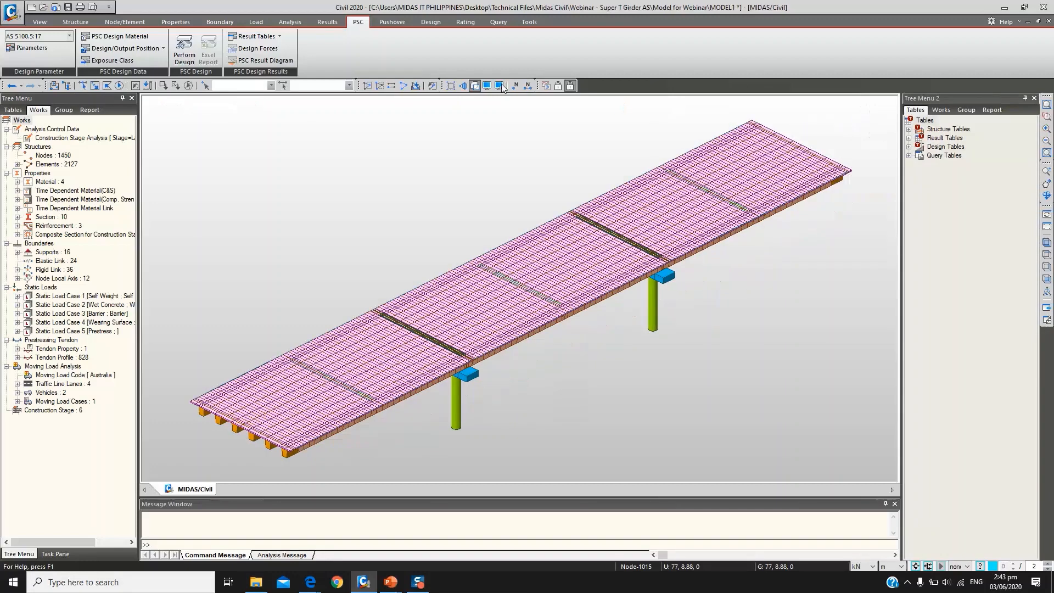
left_click(94, 49)
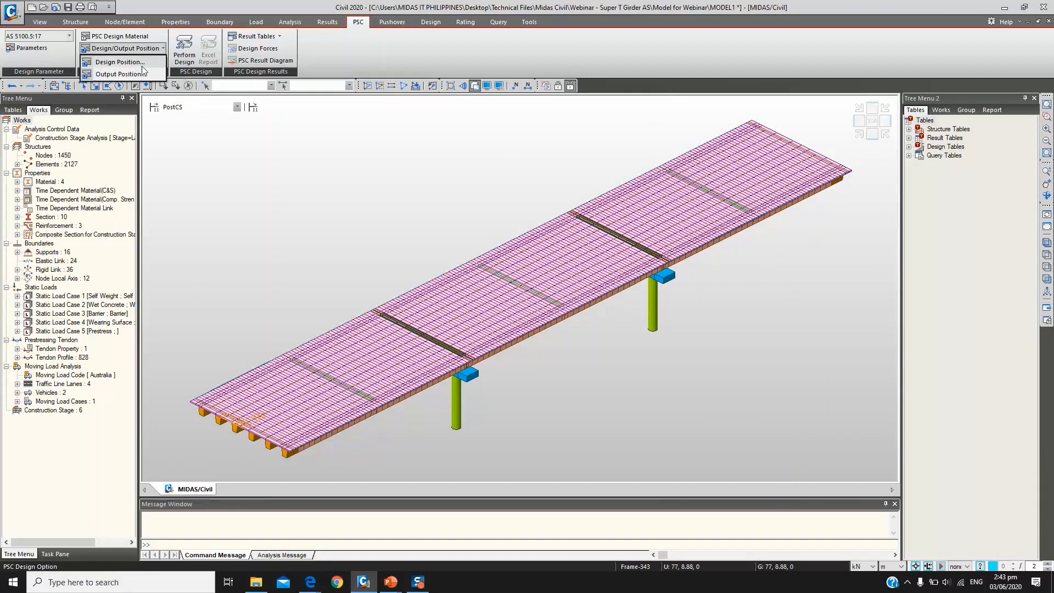
left_click(118, 61)
left_click(952, 113)
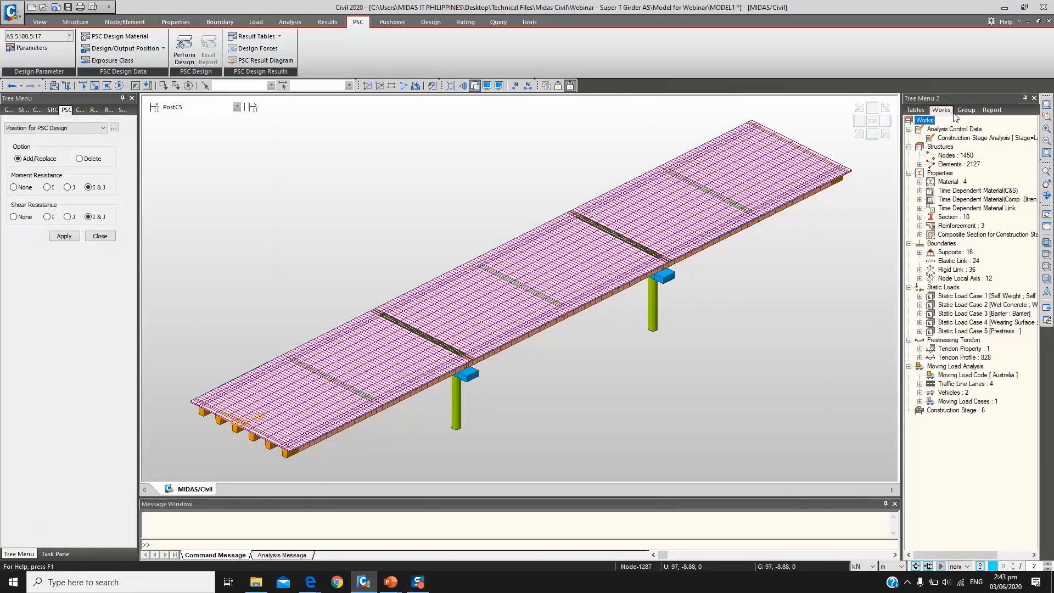
Select the elements with section 3 COMP-T4 and activate only those in the model view
double_click(952, 182)
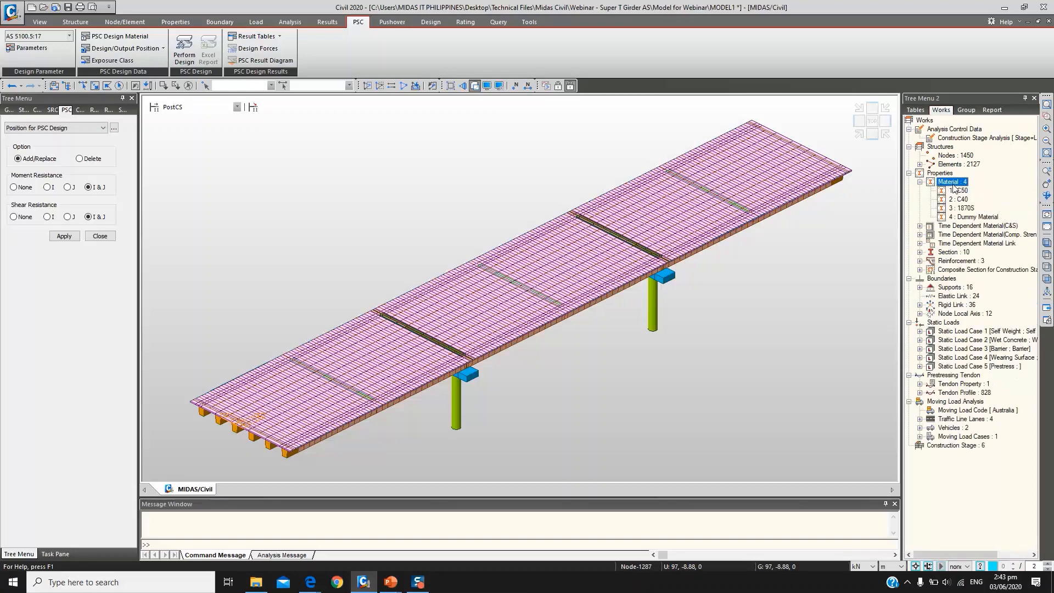
double_click(955, 252)
left_click(962, 278)
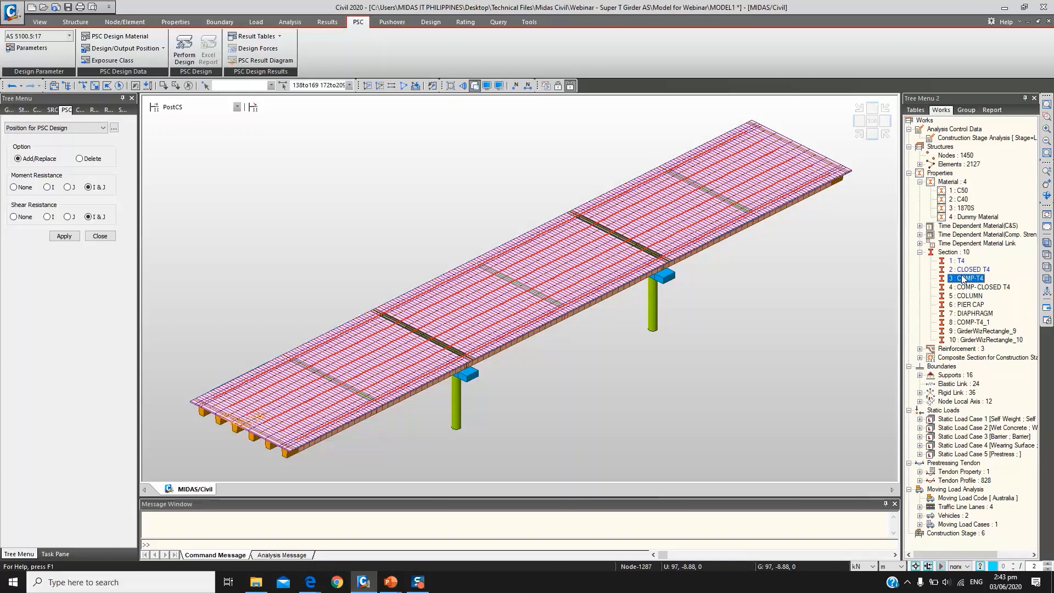
right_click(962, 279)
left_click(986, 354)
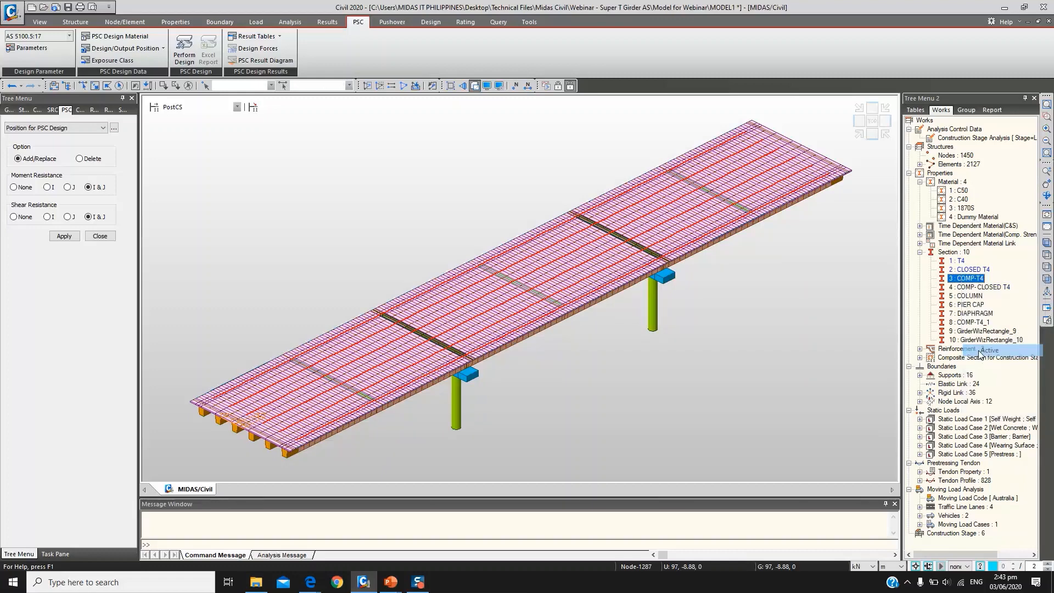
scroll(496, 375, "up", 2)
scroll(496, 375, "up", 2)
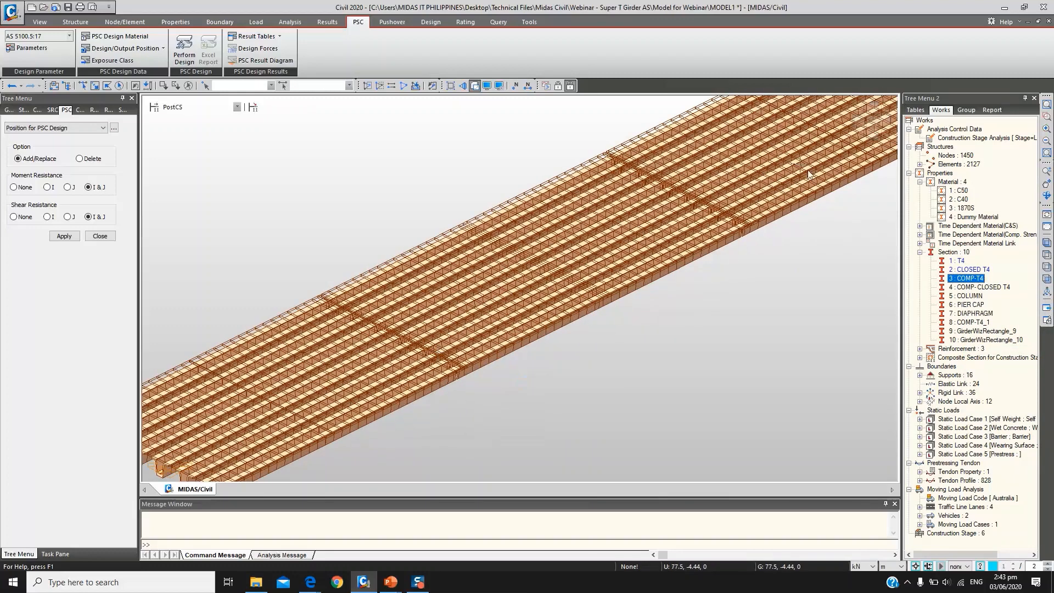
From the front view, select the COMP-T4 girders and assign design position I & J for moment and shear resistance
left_click(858, 125)
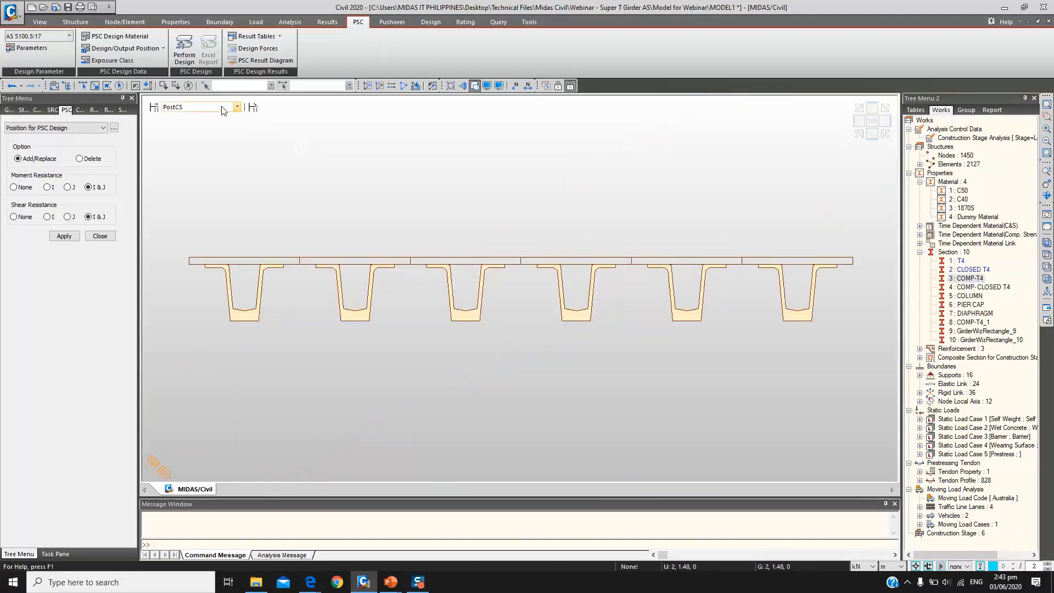
left_click(95, 85)
left_click_drag(245, 344, 222, 314)
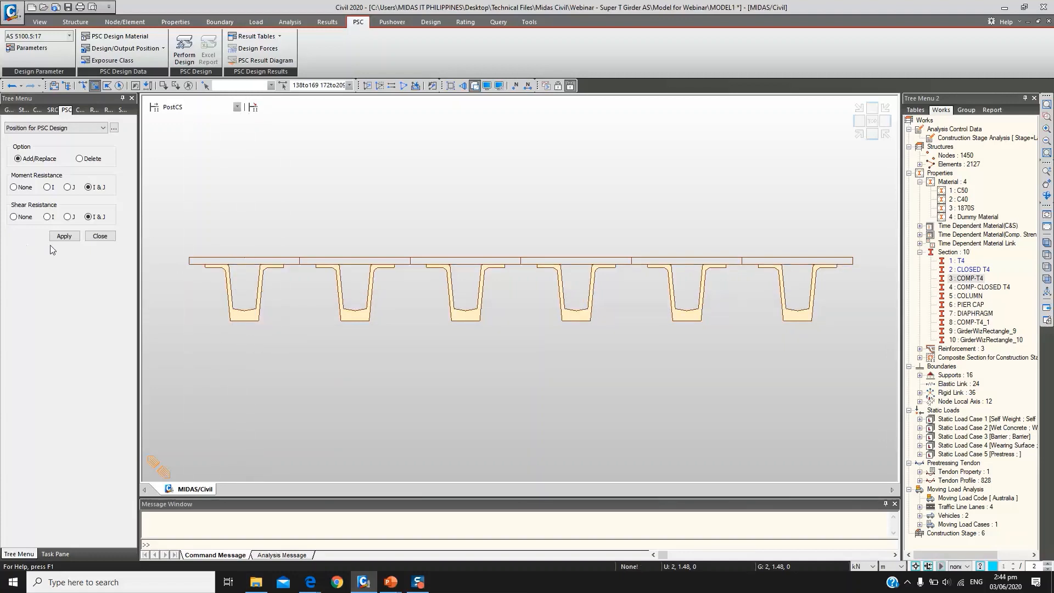
left_click(64, 236)
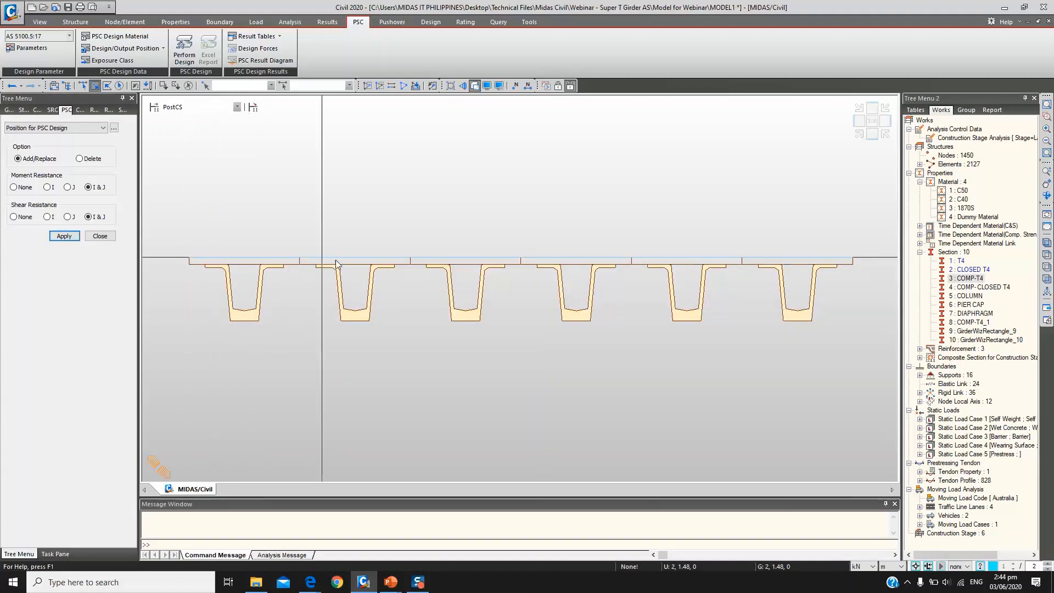
Assign PSC output position I & J for positive and negative moment, shear and torsional resistance to the selected girders in isometric view
left_click(859, 134)
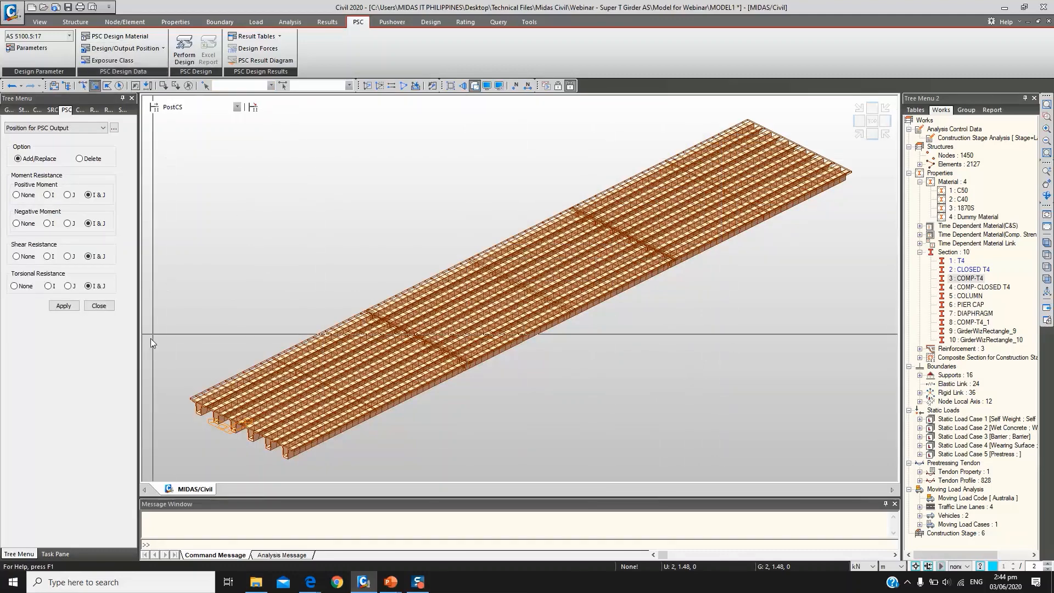
scroll(169, 423, "up", 5)
middle_click_drag(198, 424, 218, 425, "ctrl")
scroll(238, 422, "up", 1)
left_click_drag(318, 391, 296, 407)
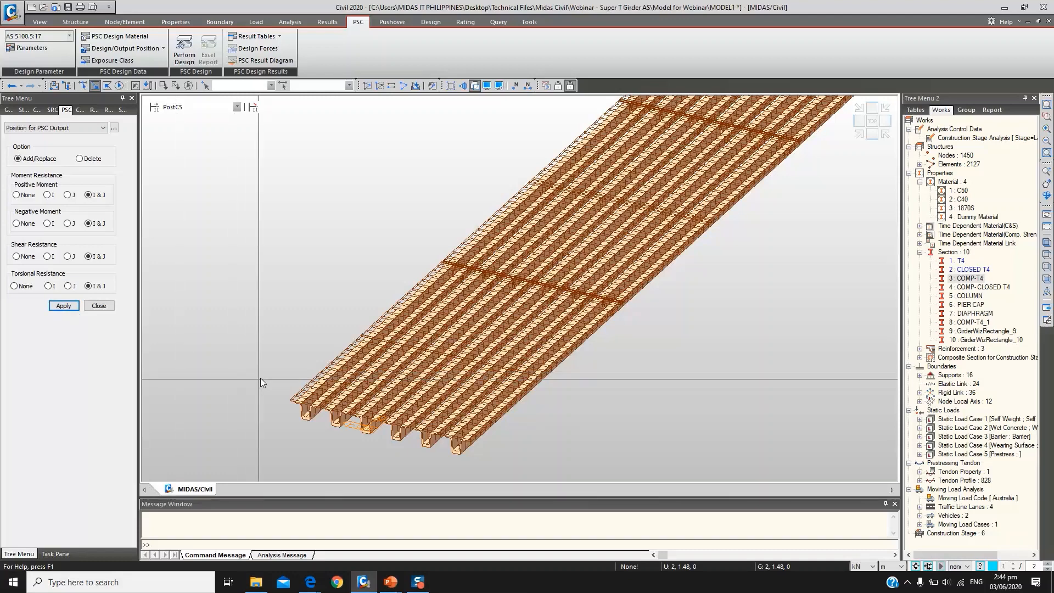
left_click(320, 375)
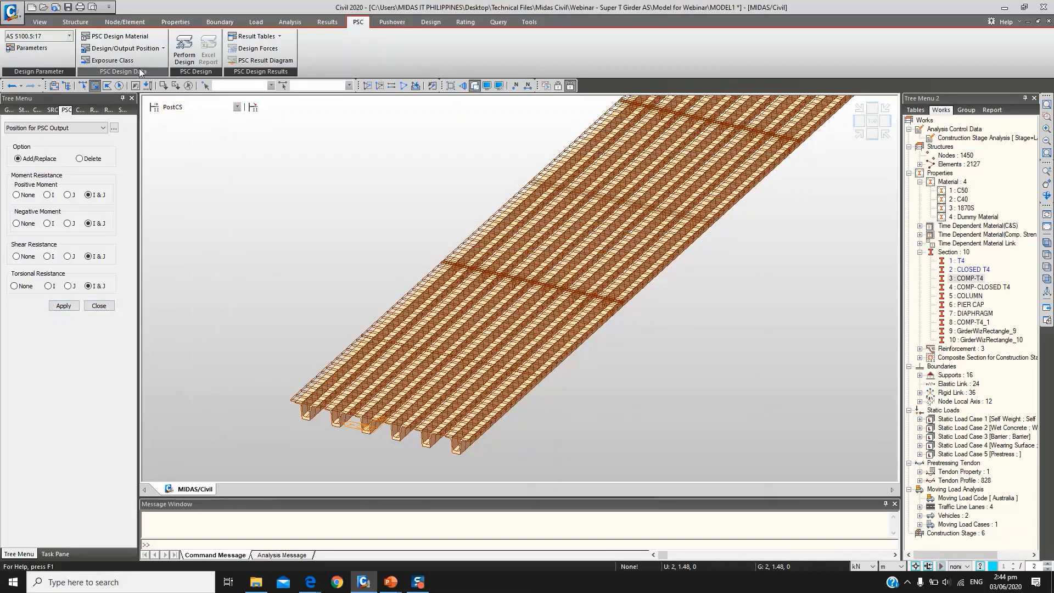
Open the exposure class settings and consult Table 4.3, Exposure Classifications, in the AS 5100.5-2017 PDF in Microsoft Edge
left_click(126, 63)
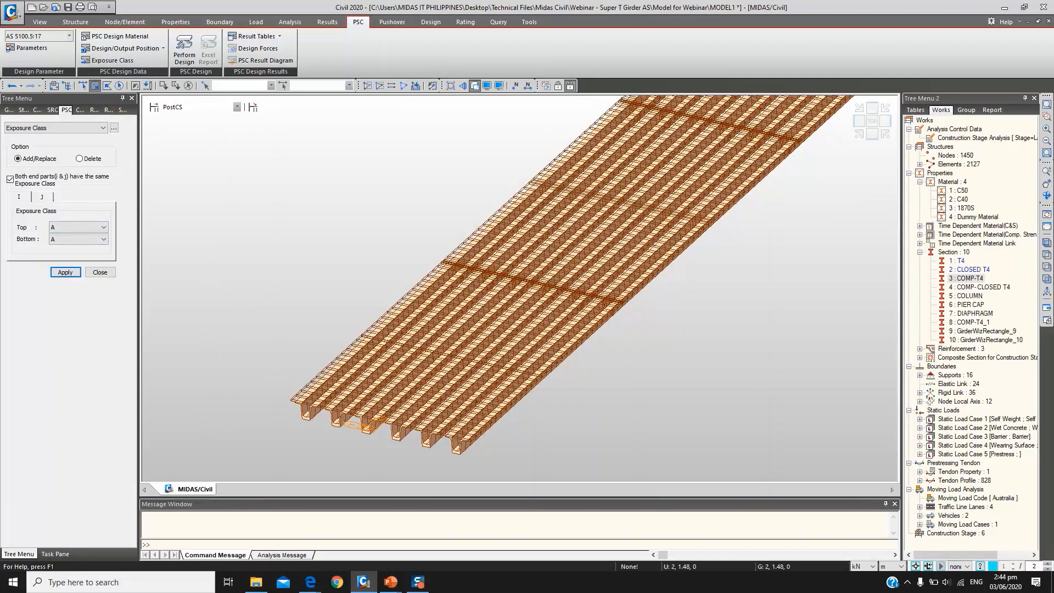
left_click_drag(1053, 87, 425, 1)
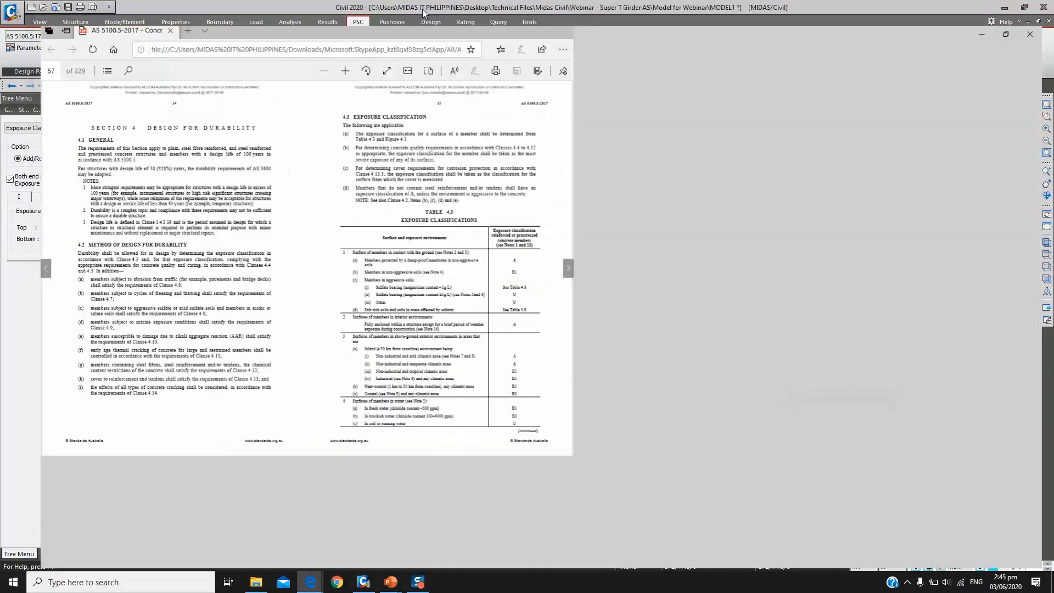
scroll(771, 339, "up", 5, "ctrl")
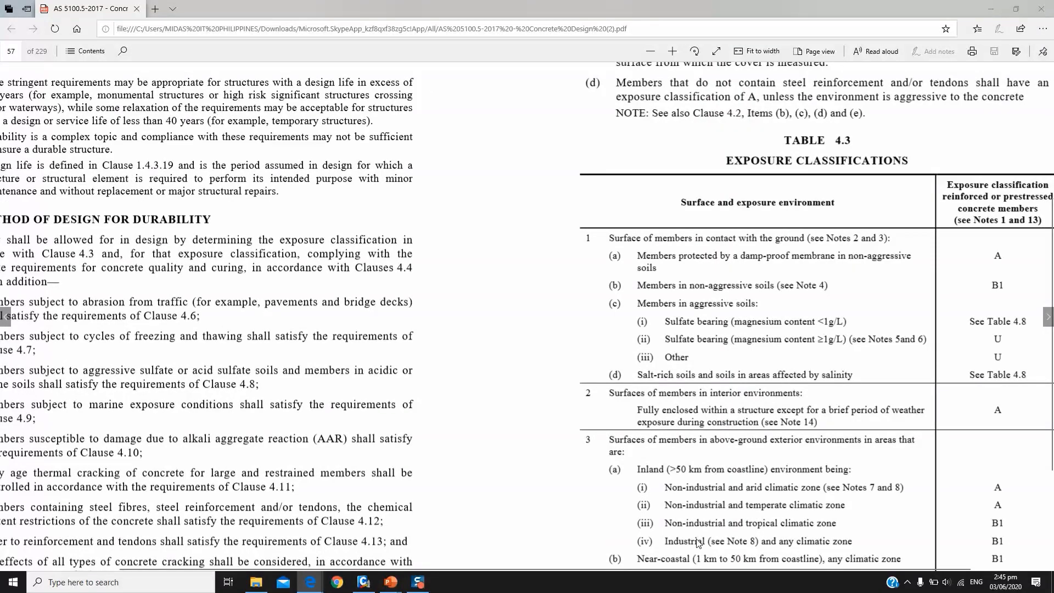
scroll(697, 542, "down", 5, "ctrl")
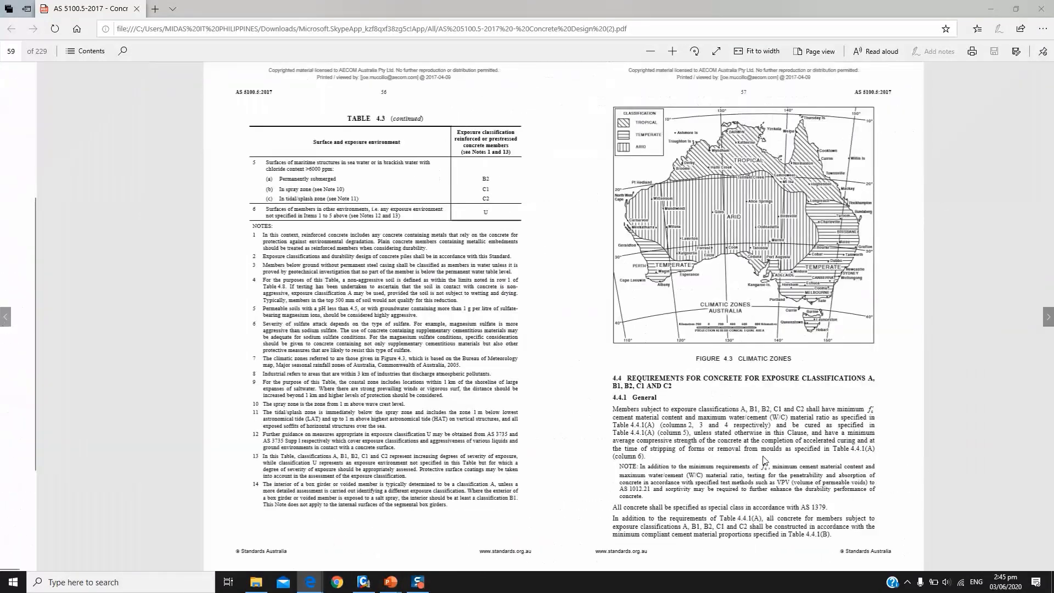
scroll(762, 449, "up", 3)
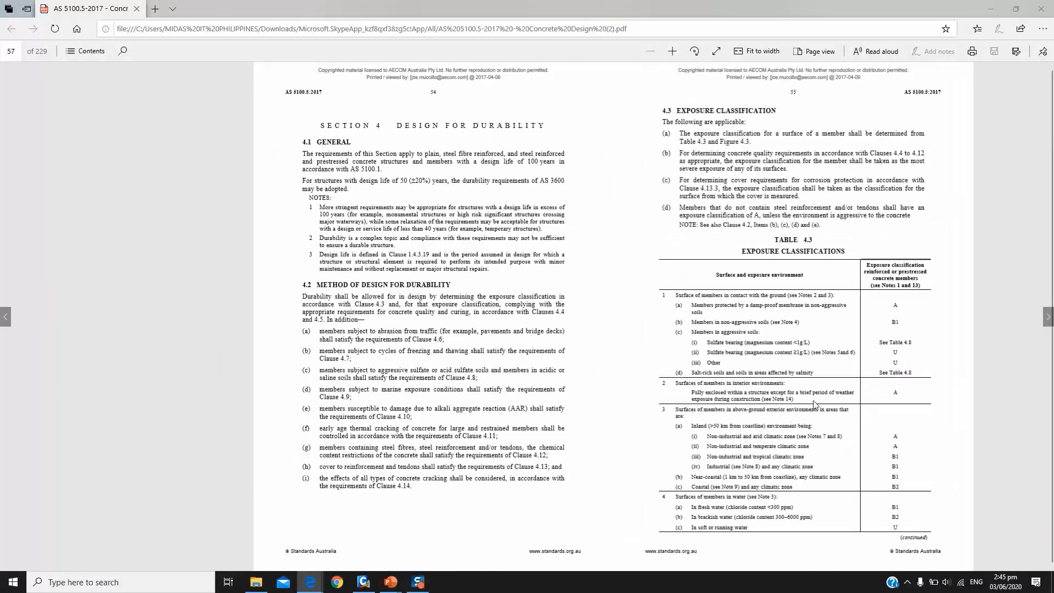
scroll(854, 315, "up", 5, "ctrl")
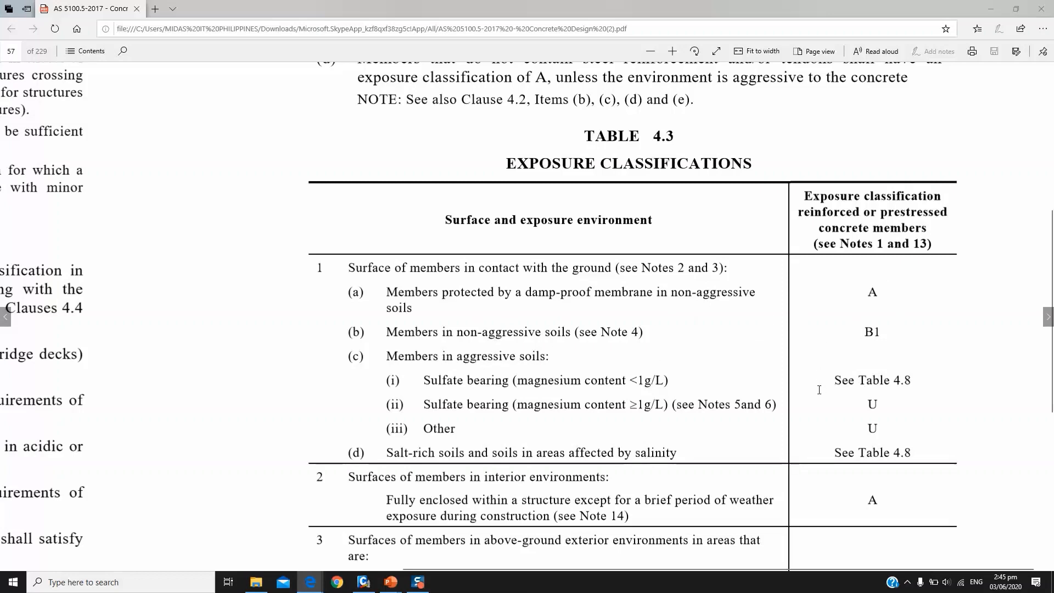
scroll(804, 395, "down", 5)
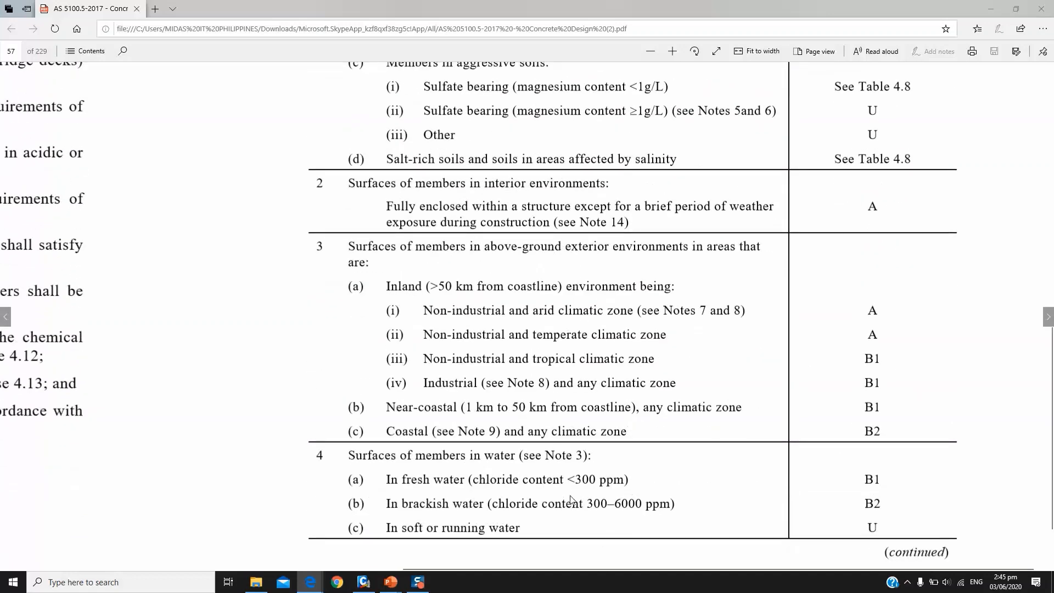
Consult the exposure environments in Table 4.3, return to midas Civil and select exposure class A for the top
scroll(565, 497, "down", 1)
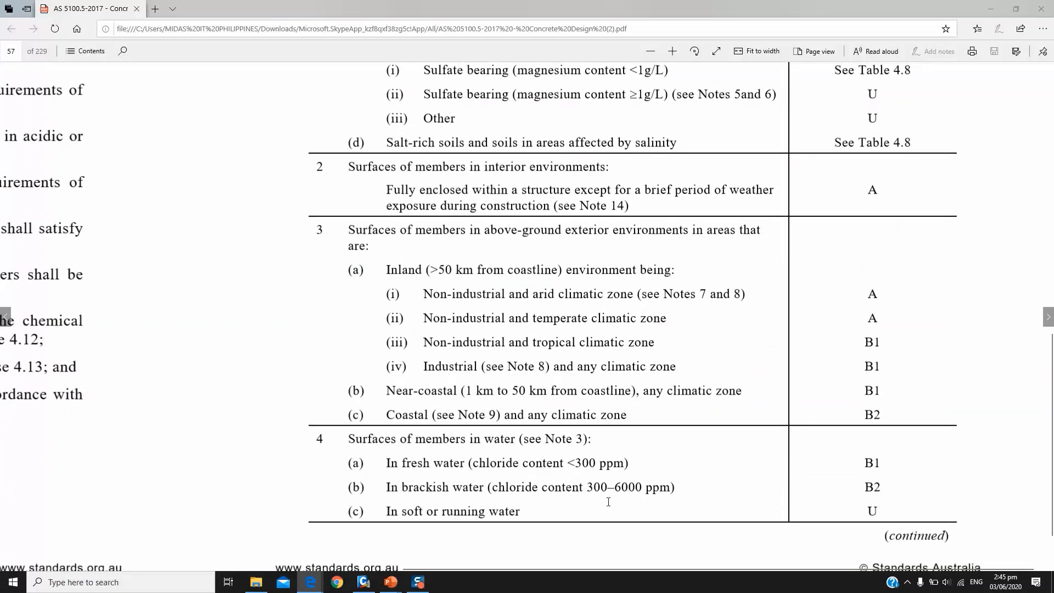
scroll(687, 461, "up", 3)
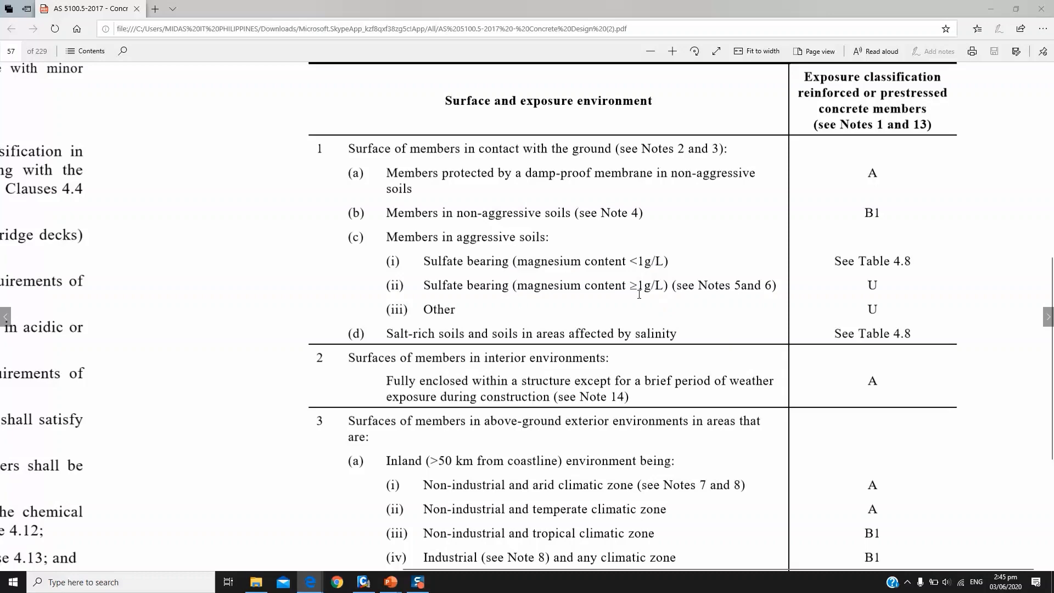
left_click(991, 10)
left_click(80, 227)
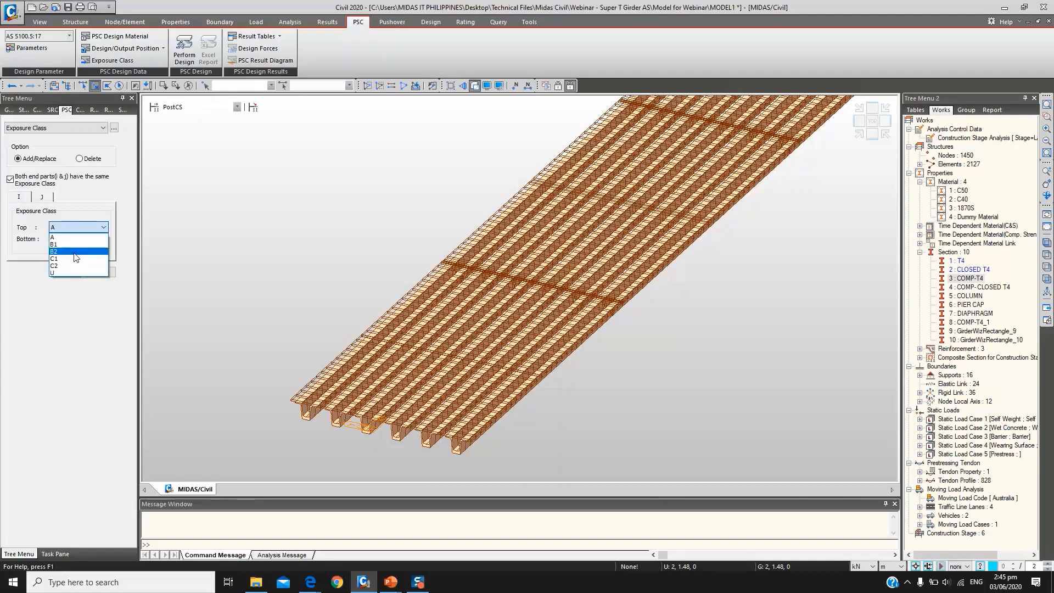
left_click(85, 233)
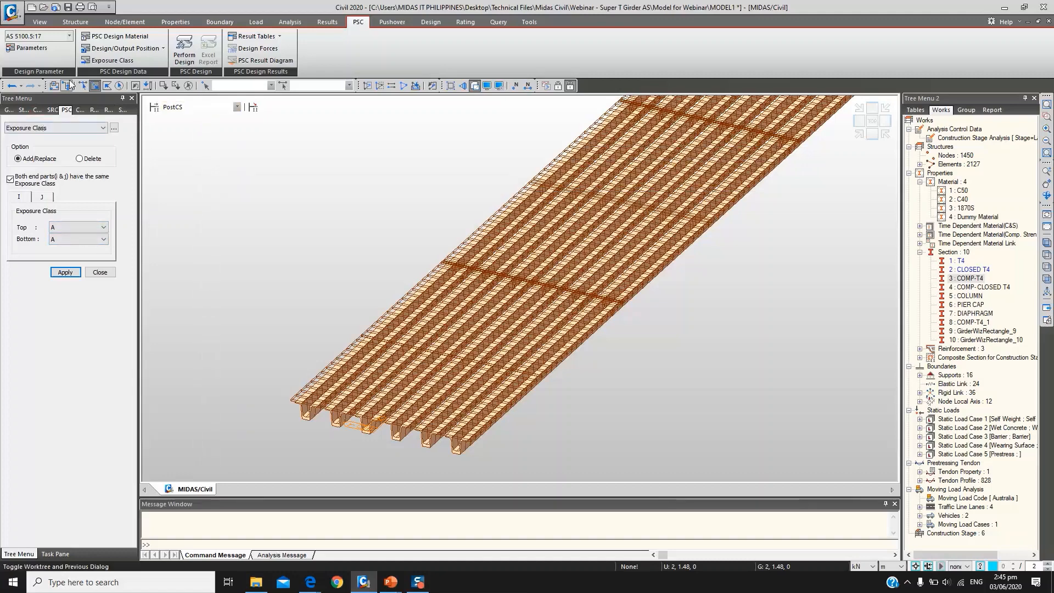
Perform the PSC design and open the flexure strength check table for both element parts, positive and negative
left_click(186, 62)
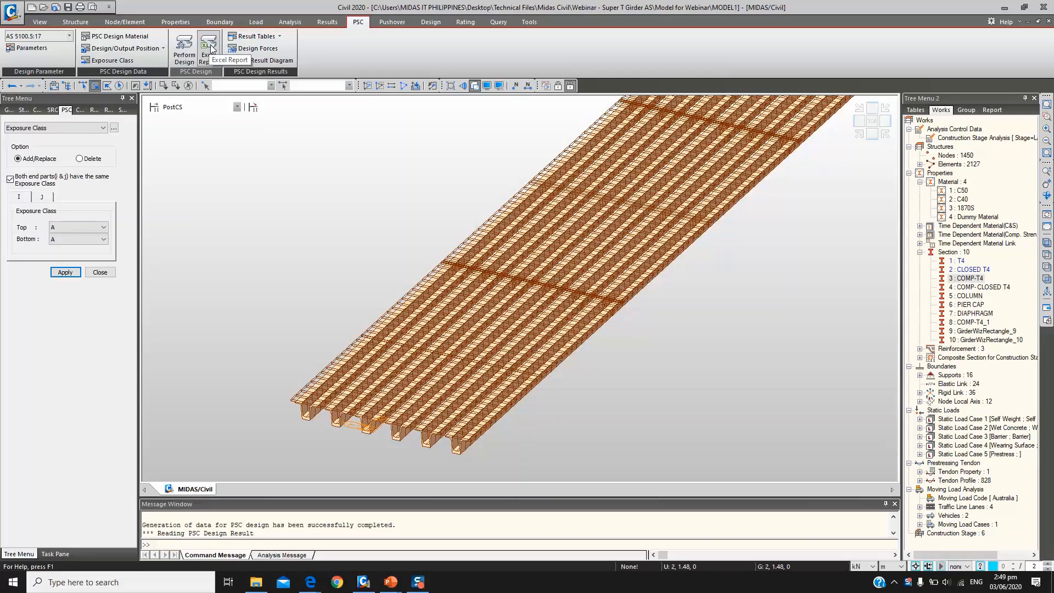
left_click(250, 37)
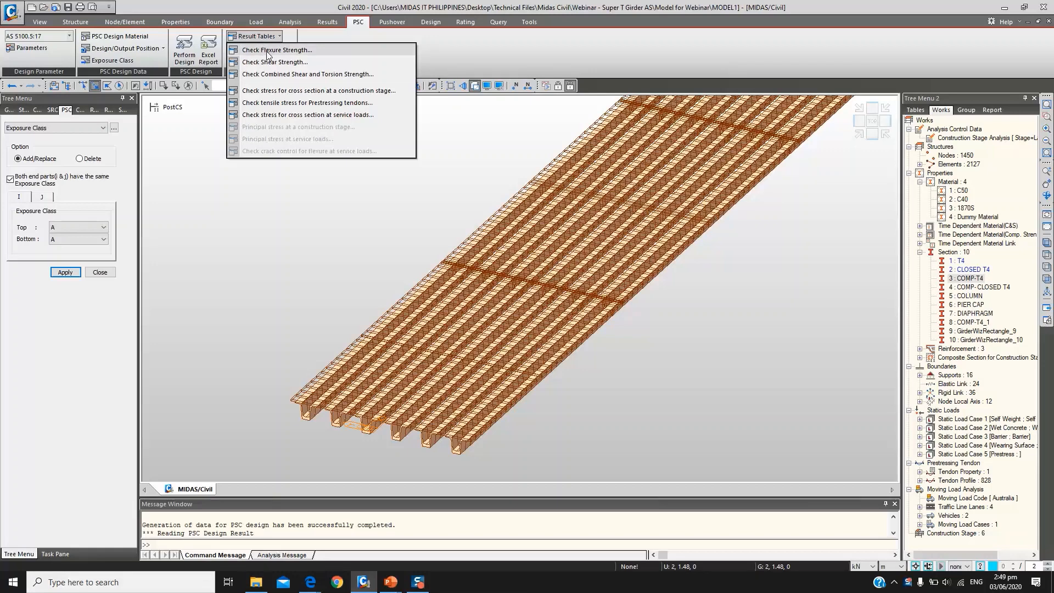
left_click(268, 51)
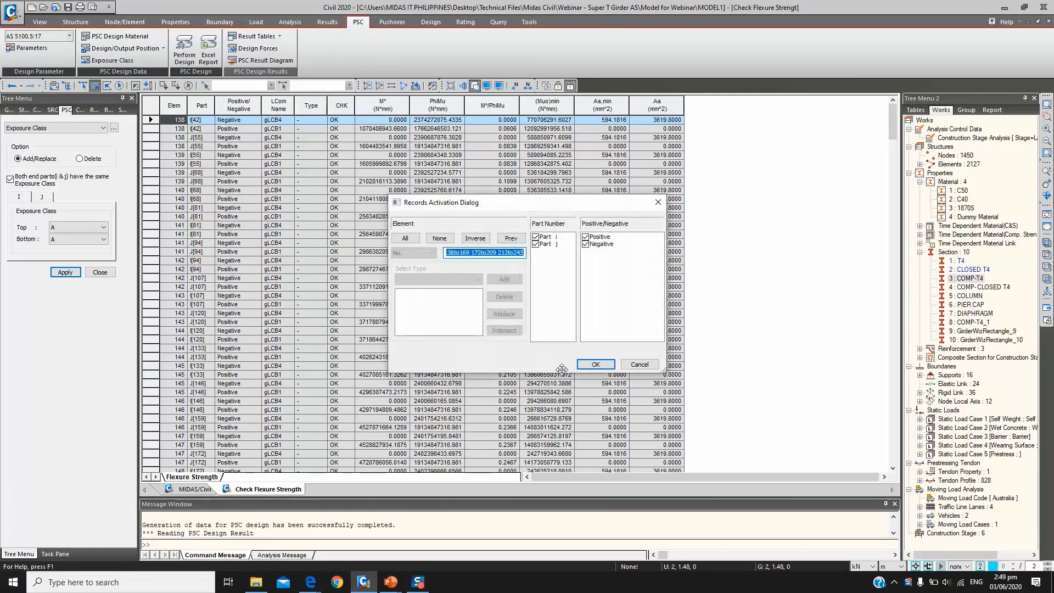
left_click(595, 364)
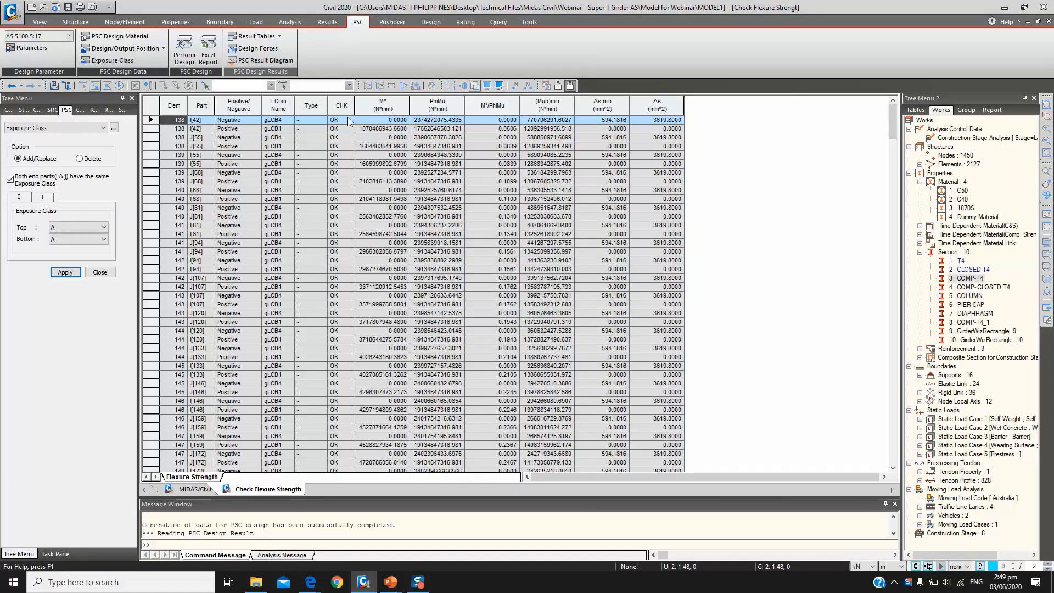
Examine the check status and moment ratios of the girder elements throughout the flexure strength table
scroll(346, 137, "down", 7)
scroll(343, 156, "down", 13)
scroll(342, 155, "down", 20)
scroll(345, 157, "down", 13)
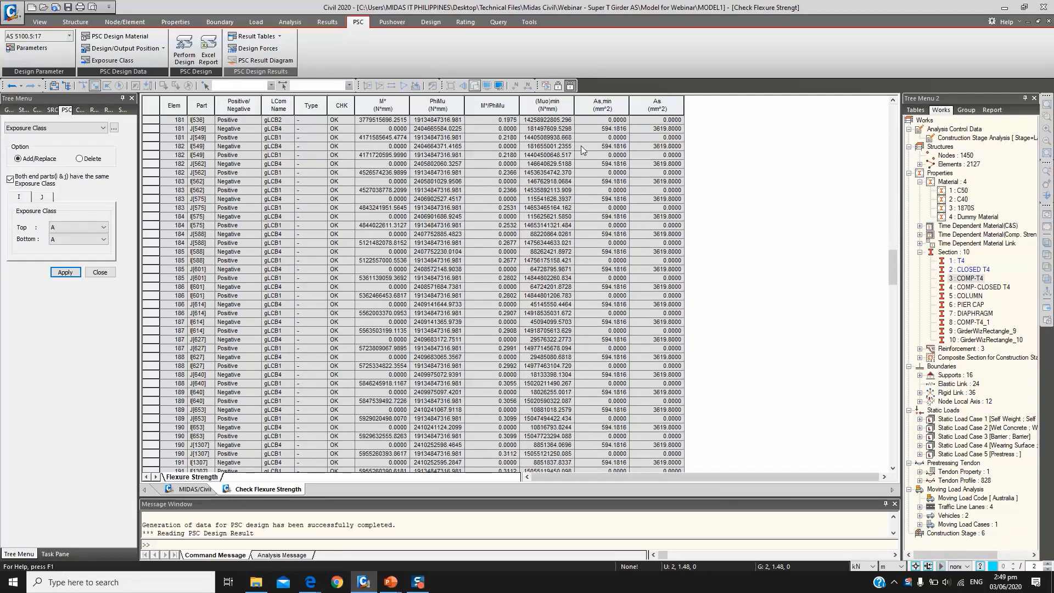
scroll(436, 137, "down", 4)
scroll(508, 149, "down", 20)
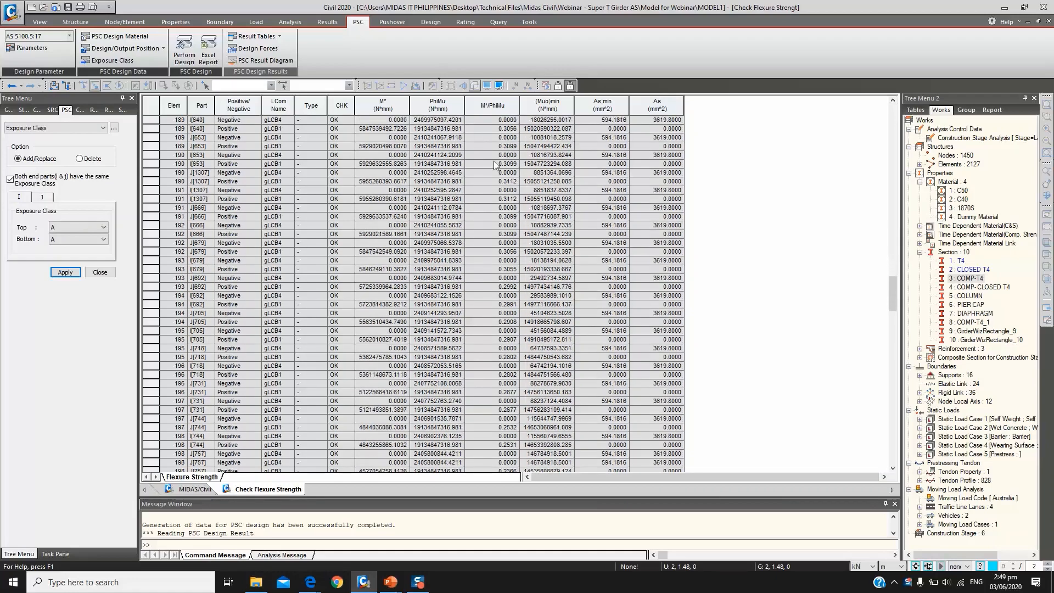
scroll(477, 175, "down", 20)
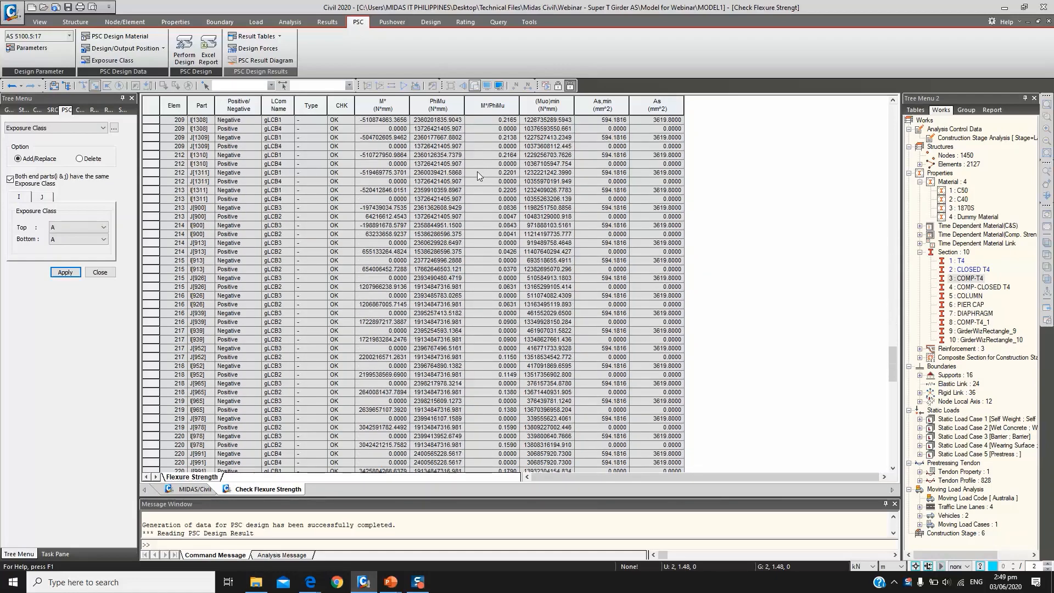
scroll(476, 175, "down", 8)
Open the shear strength check table for parts i and j and review the girder elements' results
left_click(257, 37)
left_click(275, 63)
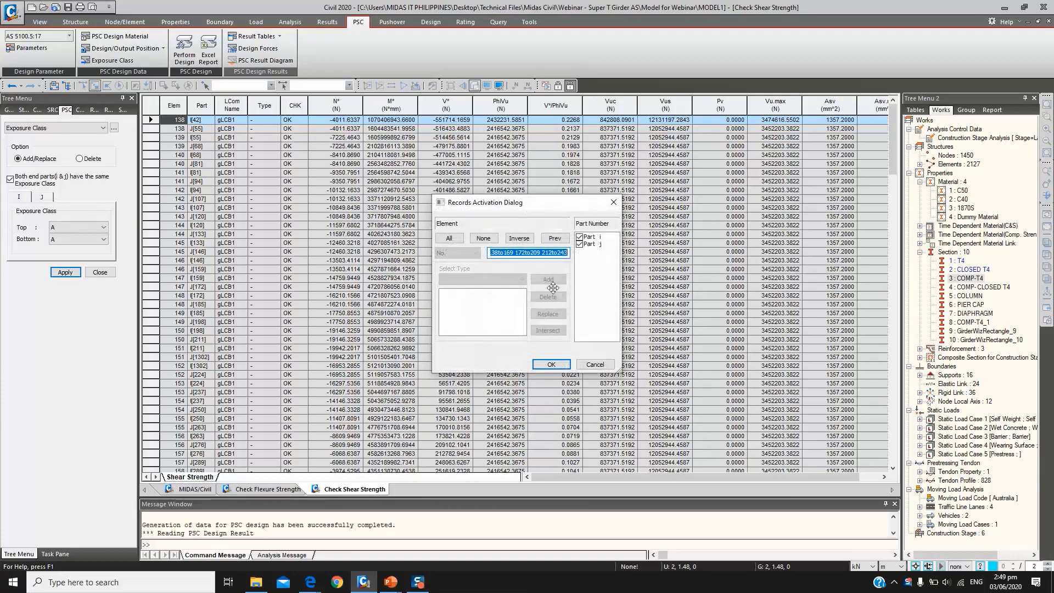
left_click(550, 367)
scroll(543, 337, "down", 14)
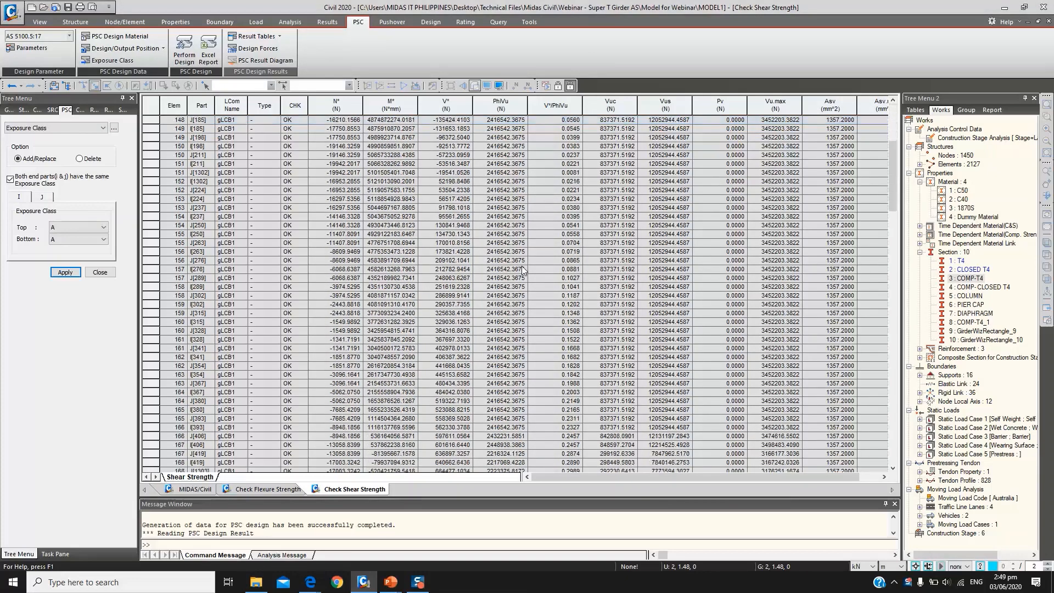
scroll(522, 270, "down", 7)
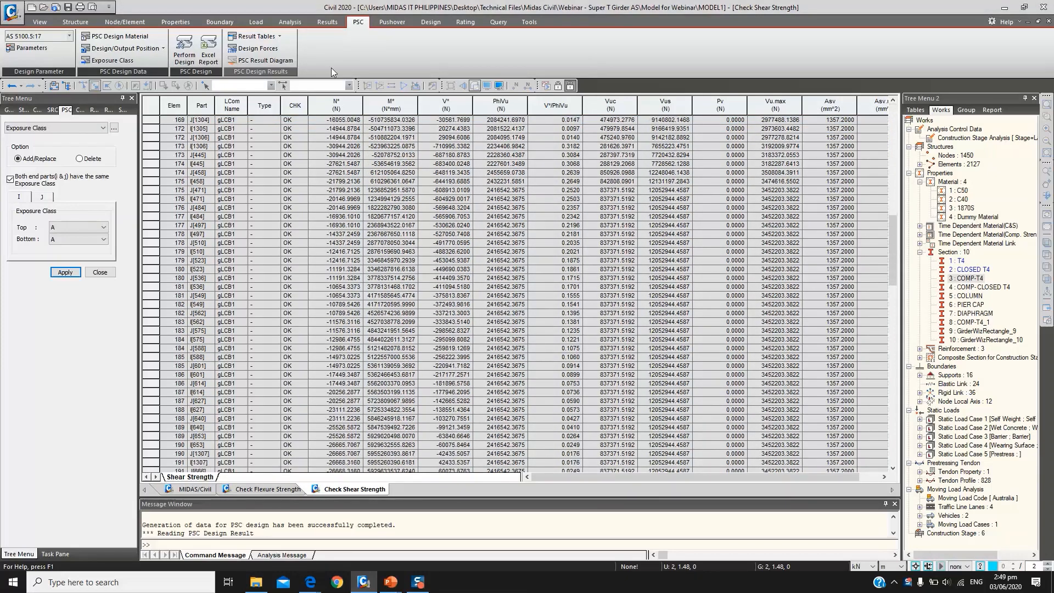
scroll(265, 35, "down", 5)
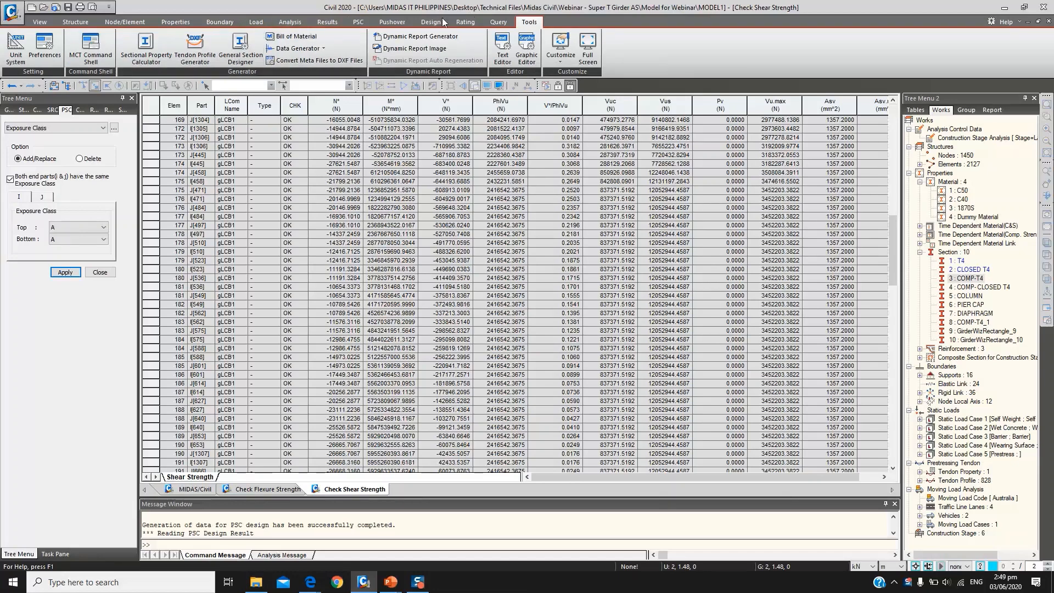
Open the combined shear and torsion strength check table for parts i and j and review it to the last element
left_click(358, 22)
left_click(256, 36)
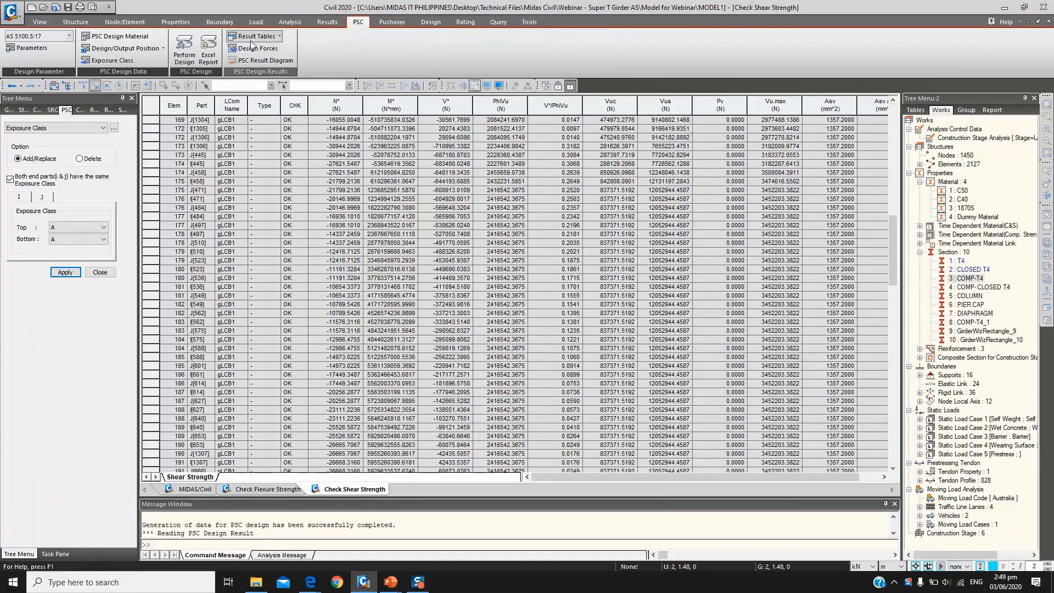
left_click(291, 99)
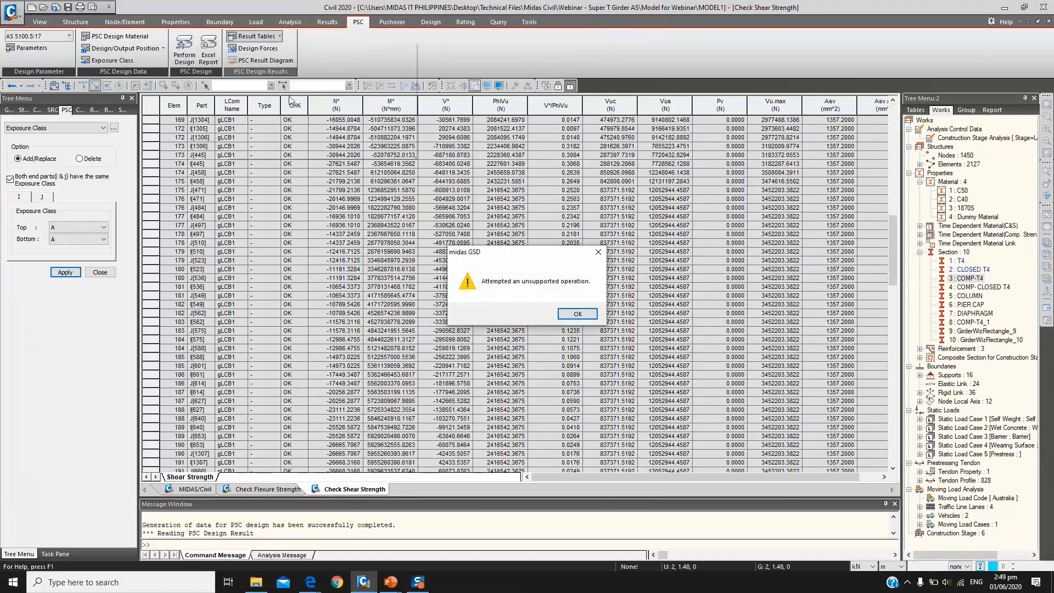
left_click(578, 314)
left_click(266, 39)
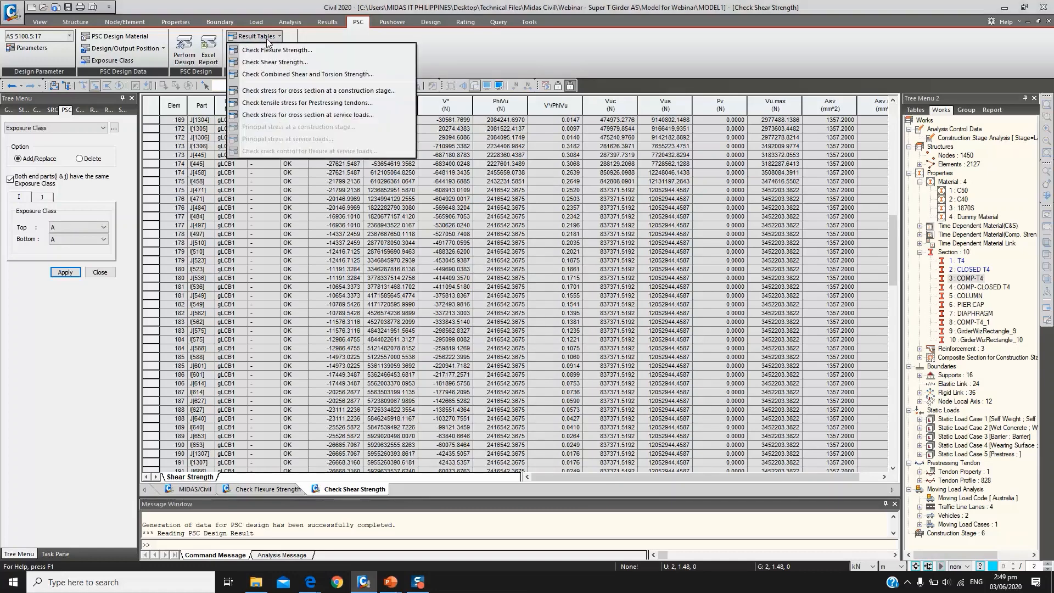
left_click(287, 74)
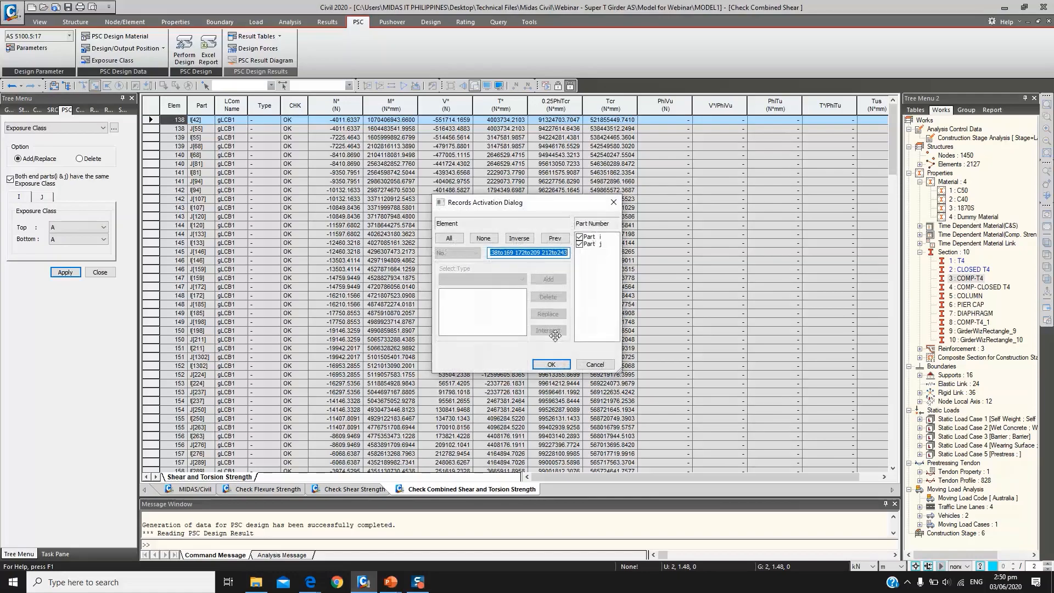
left_click(550, 363)
scroll(423, 191, "down", 15)
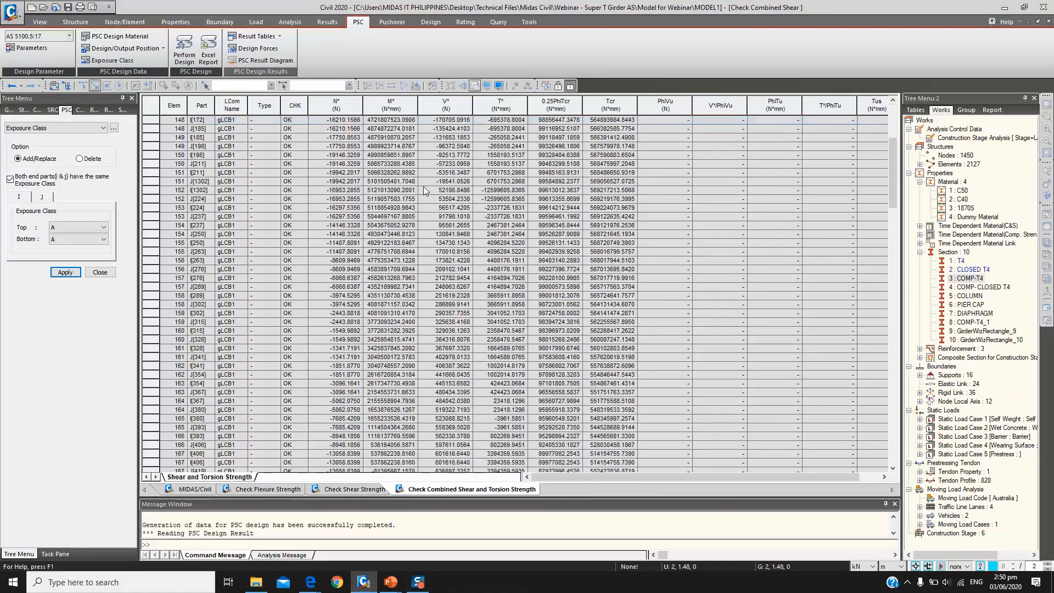
scroll(423, 186, "down", 16)
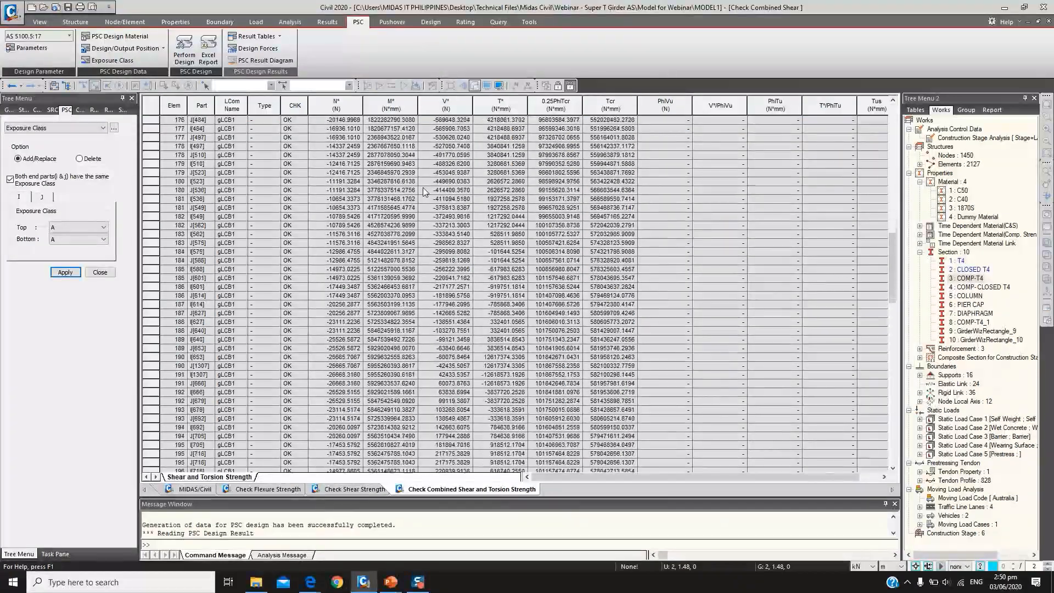
scroll(403, 291, "down", 18)
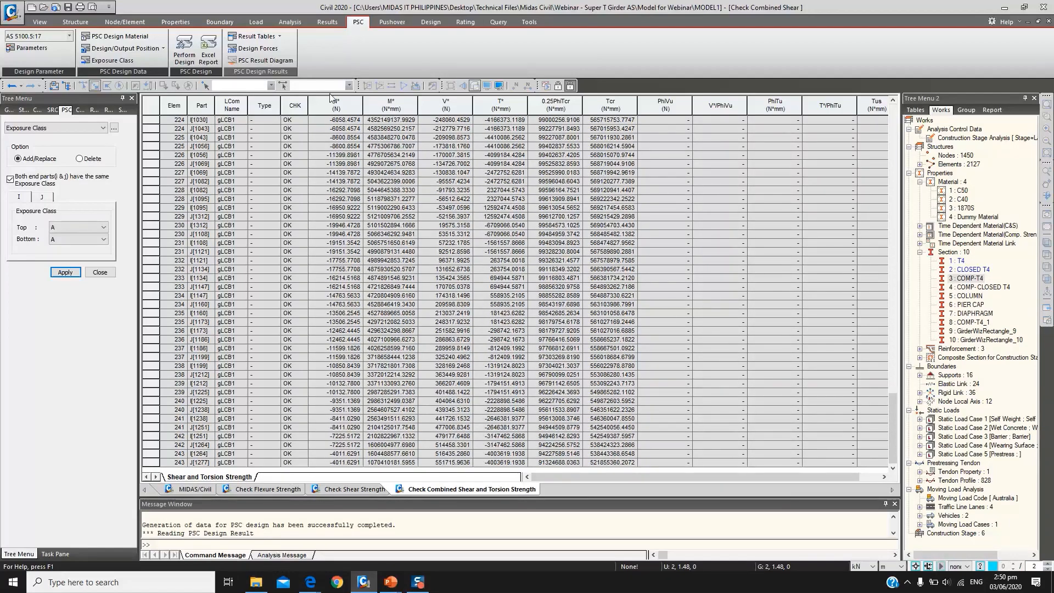
Return to the model view and display the PSC force diagram for positive Flexure-y under ALL COMBINATION
left_click(201, 489)
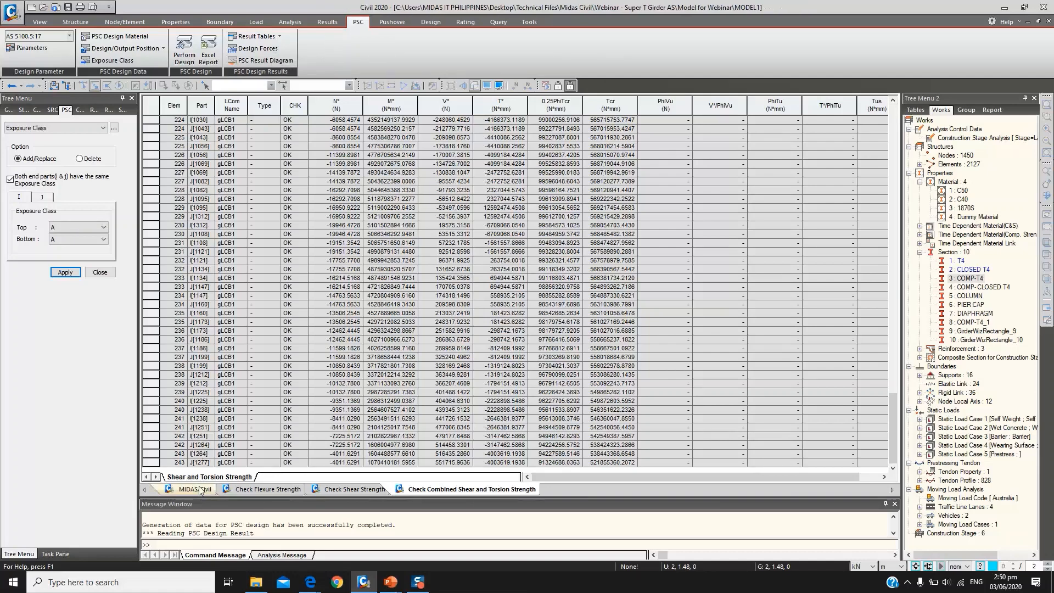
left_click(261, 59)
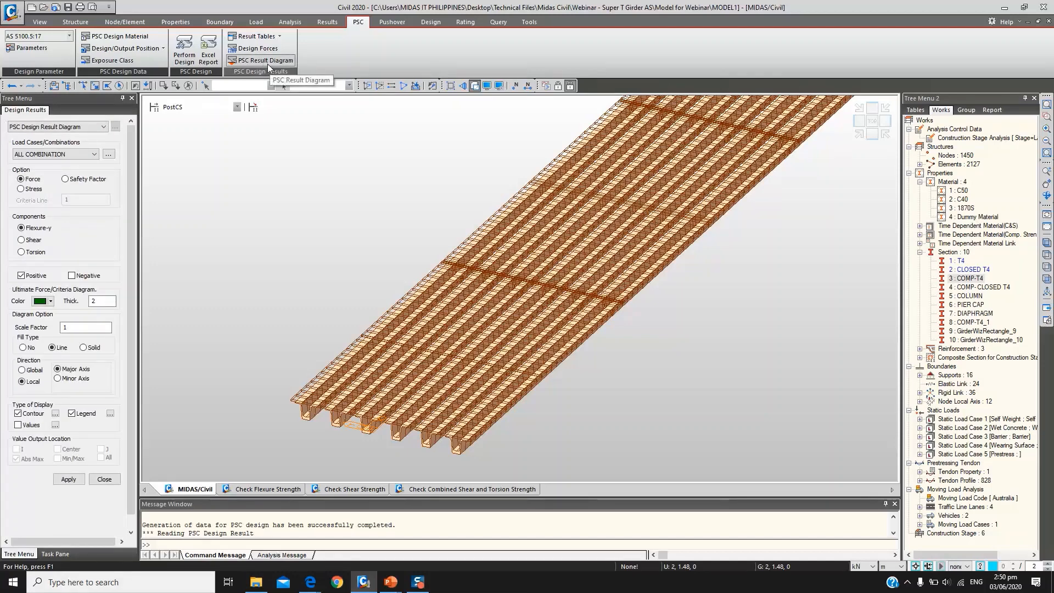
left_click(62, 156)
left_click(61, 156)
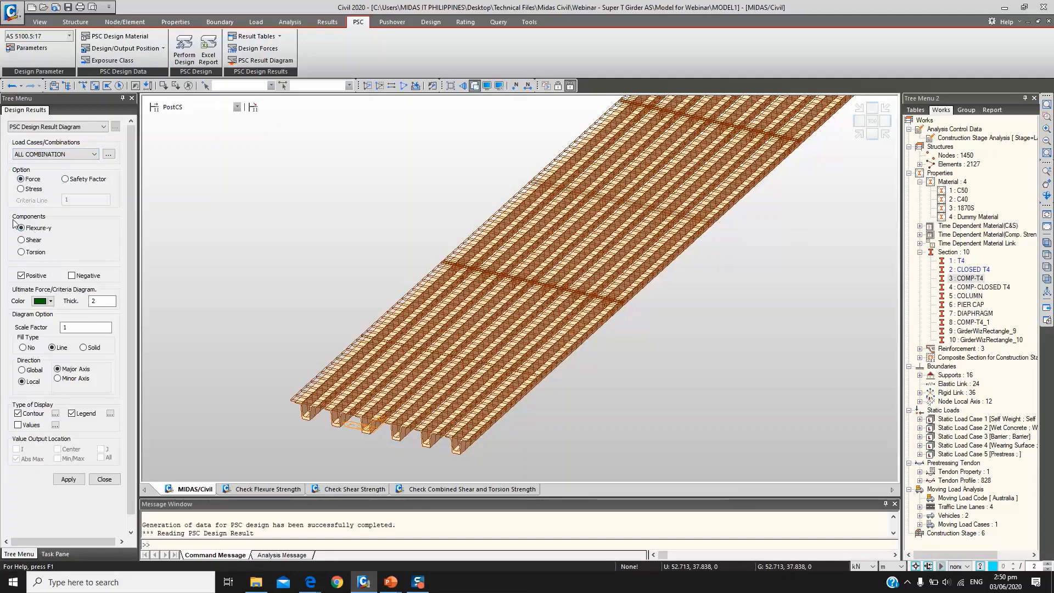
left_click(68, 479)
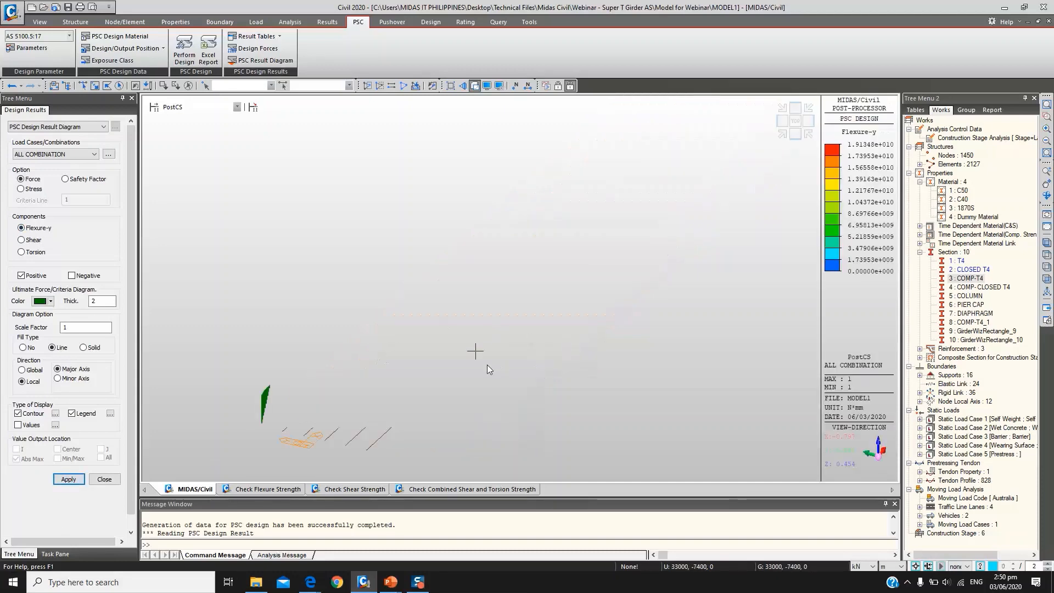
scroll(429, 387, "down", 2)
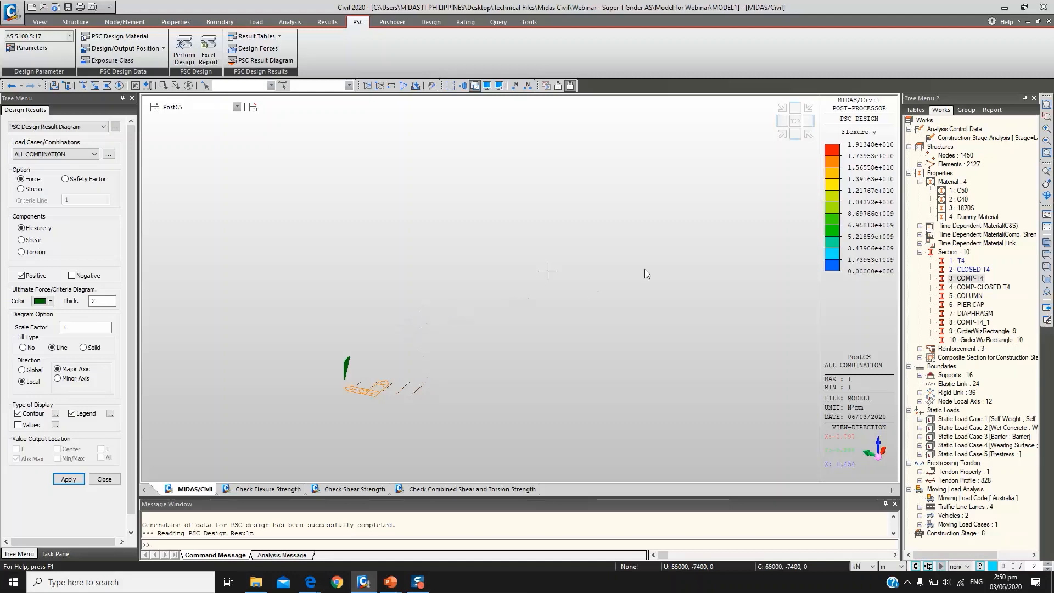
middle_click_drag(278, 406, 279, 404)
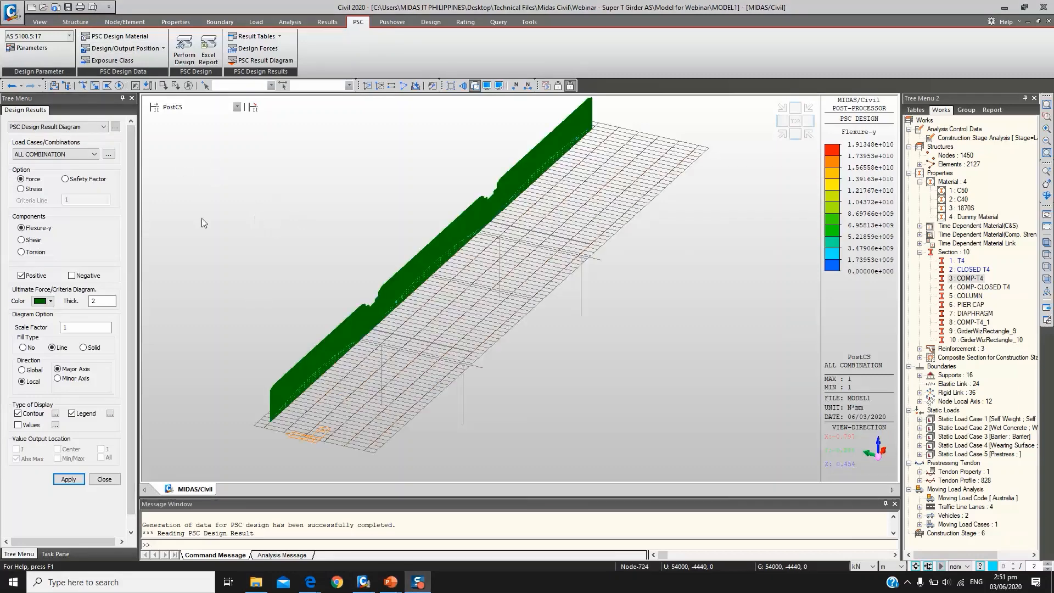
Switch the PSC force diagram to the Shear component and inspect it along the girder spans
left_click(21, 240)
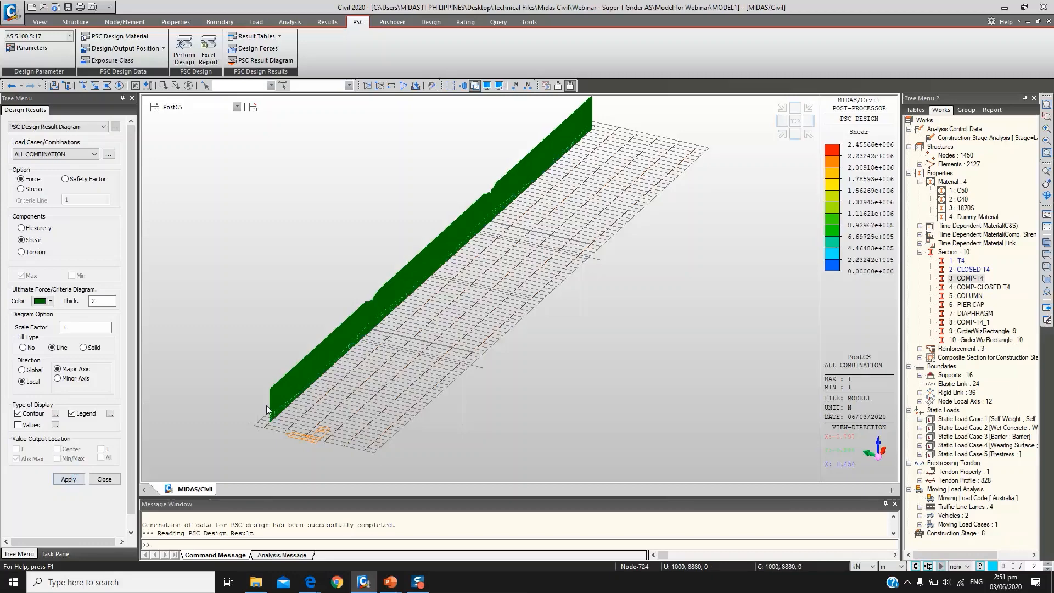
scroll(355, 351, "up", 3)
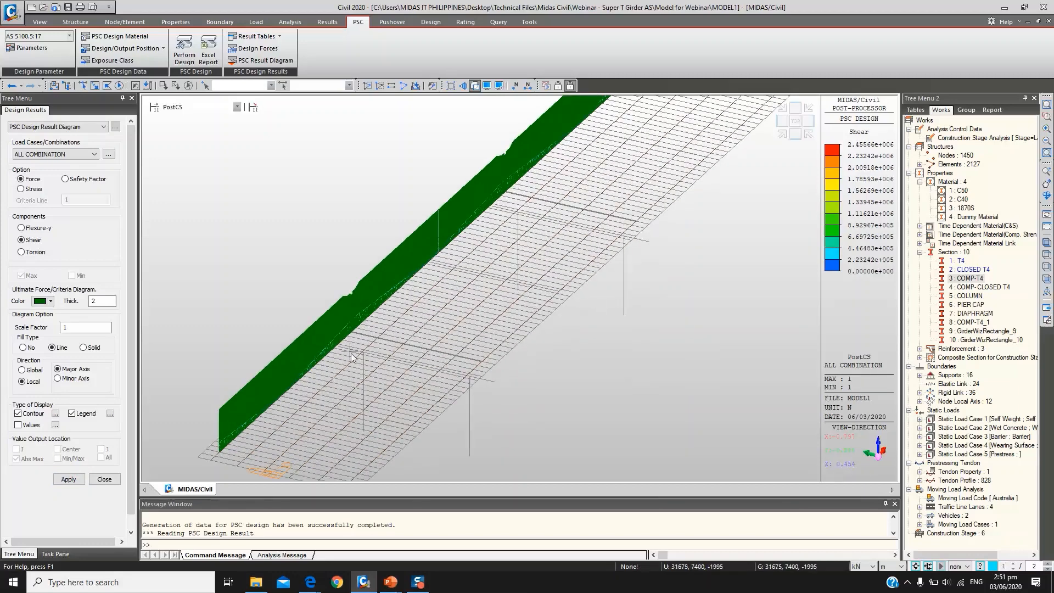
middle_click_drag(506, 445, 489, 430, "ctrl")
scroll(436, 329, "up", 3)
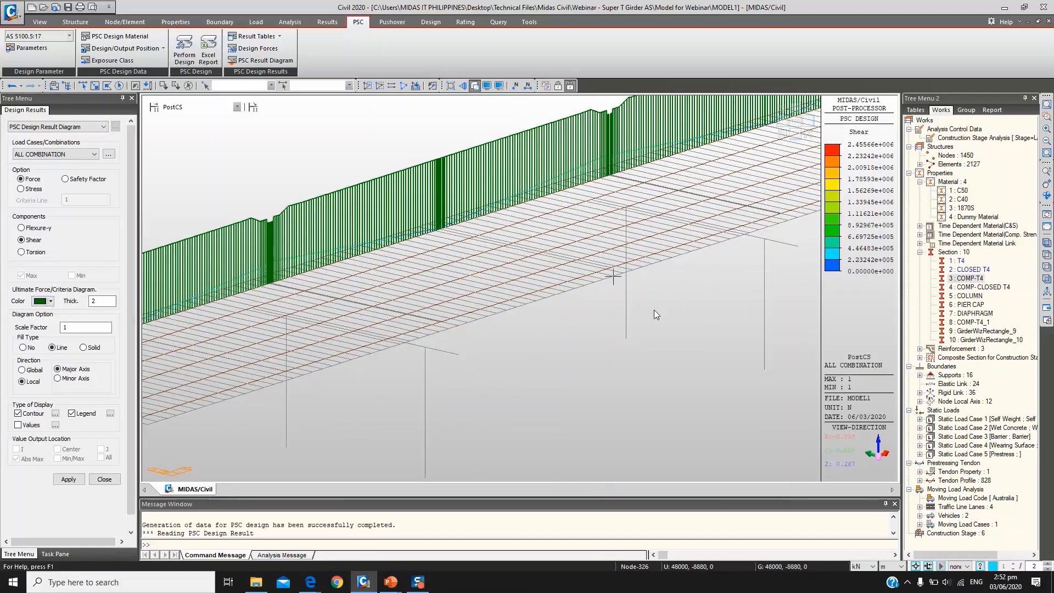
scroll(615, 329, "down", 4)
scroll(538, 367, "down", 2)
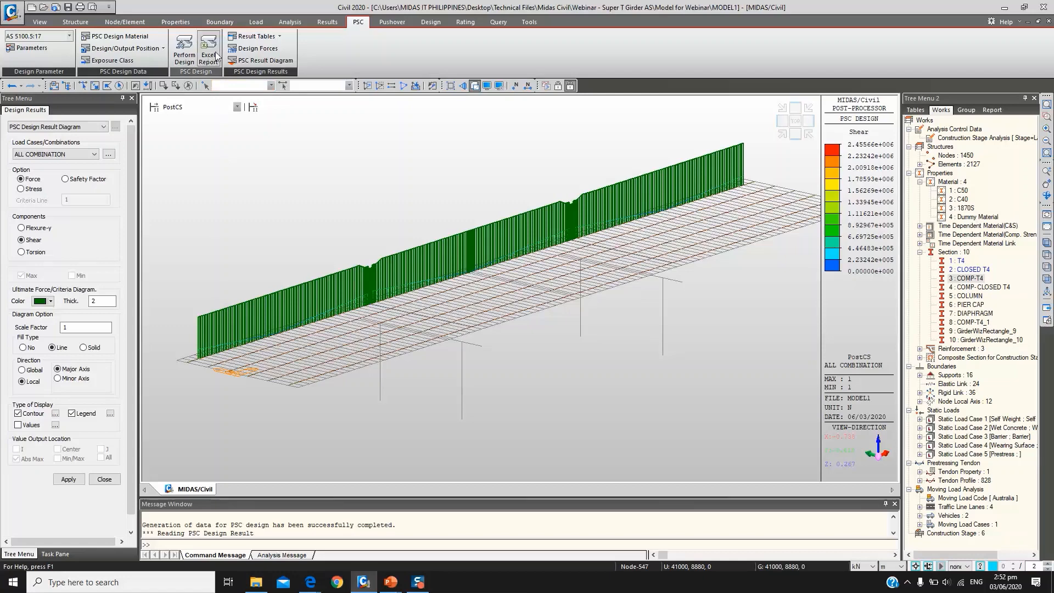
Display the Torsion force diagram, and replace it with the torsion safety factor diagram using a criteria line of 0.75
left_click(33, 256)
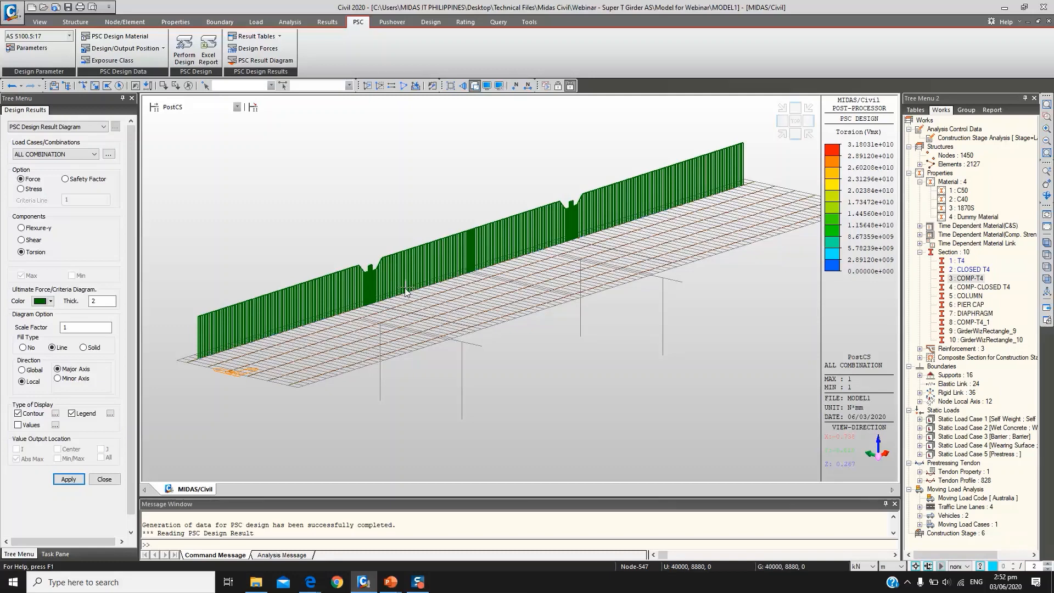
left_click(65, 178)
double_click(71, 200)
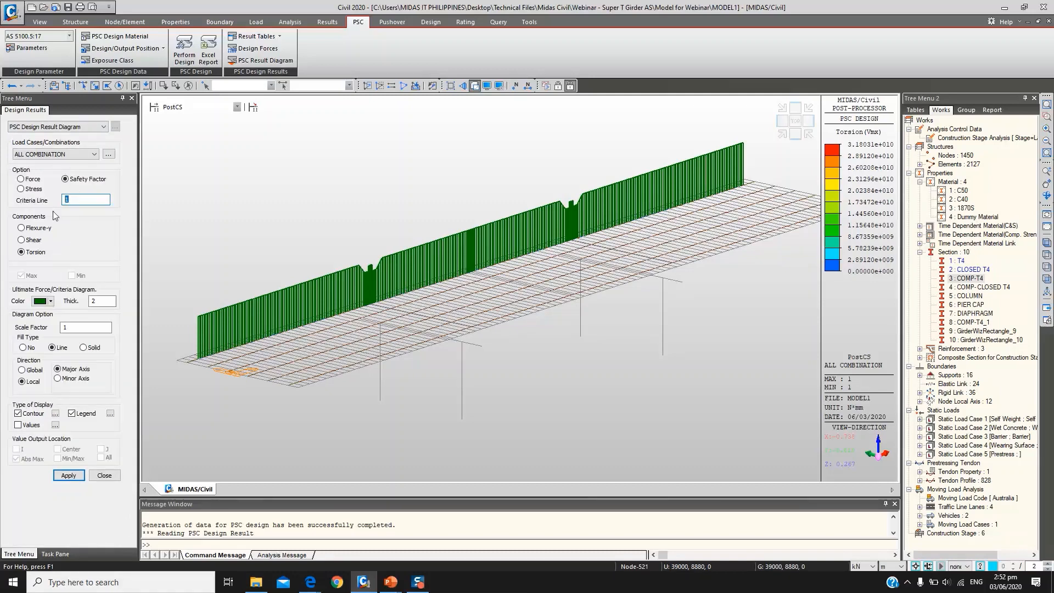
type("0.75")
left_click(63, 480)
scroll(350, 354, "up", 2)
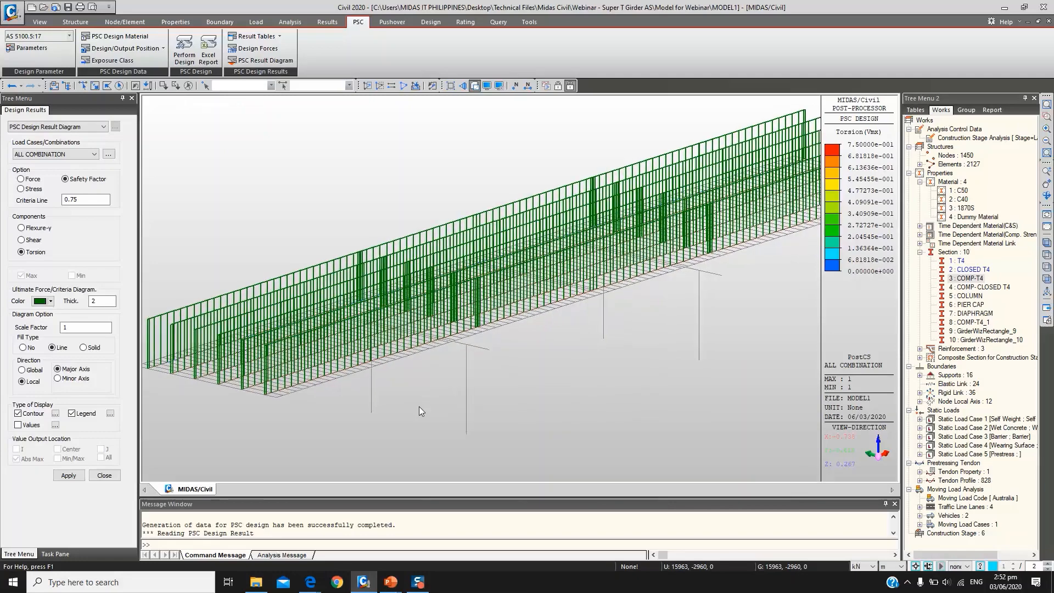
Generate the PSC design Excel report for the girder elements and show the resulting workbook full screen in Excel
middle_click_drag(346, 419, 461, 398)
mouse_move(337, 391)
middle_mouse_down("ctrl")
mouse_move(340, 401)
mouse_move(354, 397)
middle_mouse_up("ctrl")
scroll(358, 398, "up", 1)
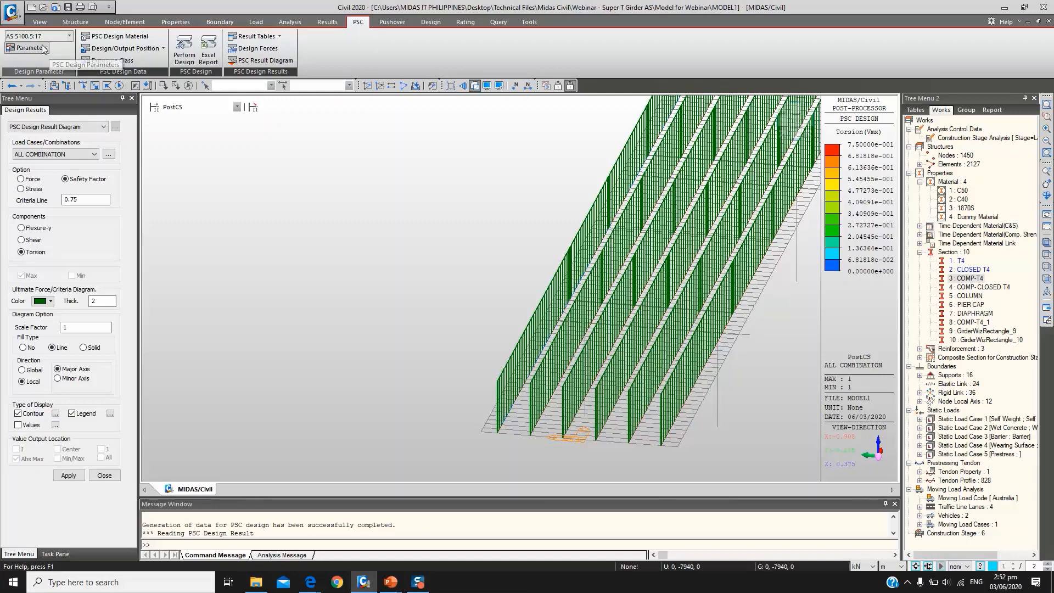
left_click(204, 47)
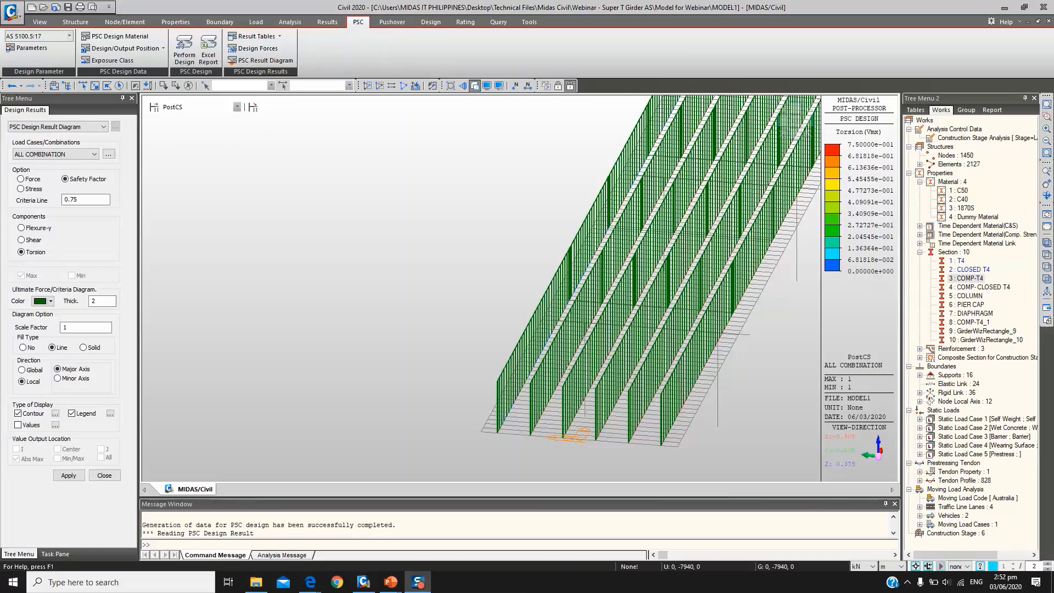
left_click_drag(930, 318, 501, 221)
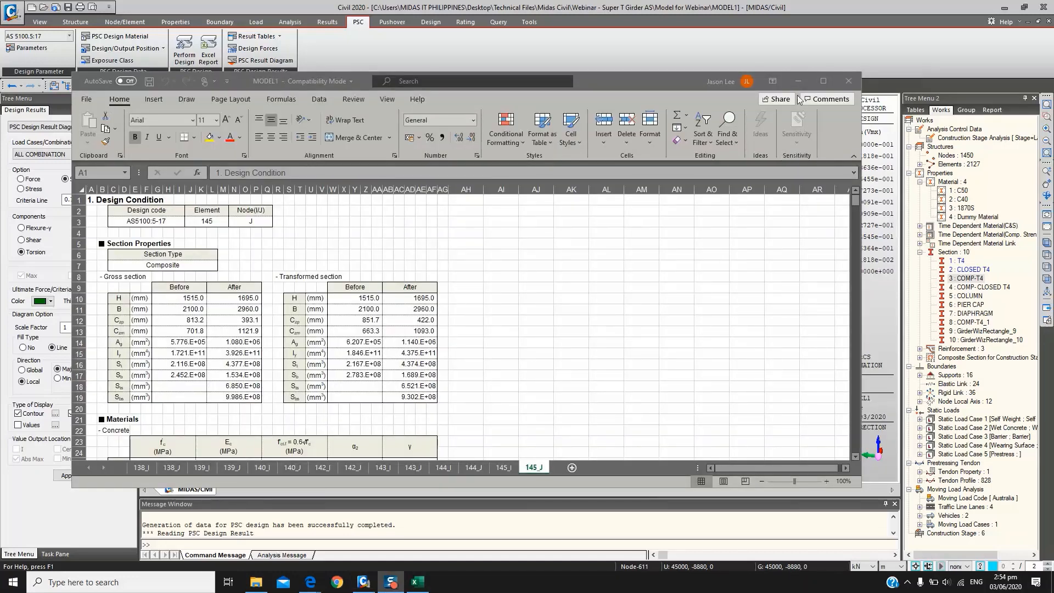
left_click(823, 81)
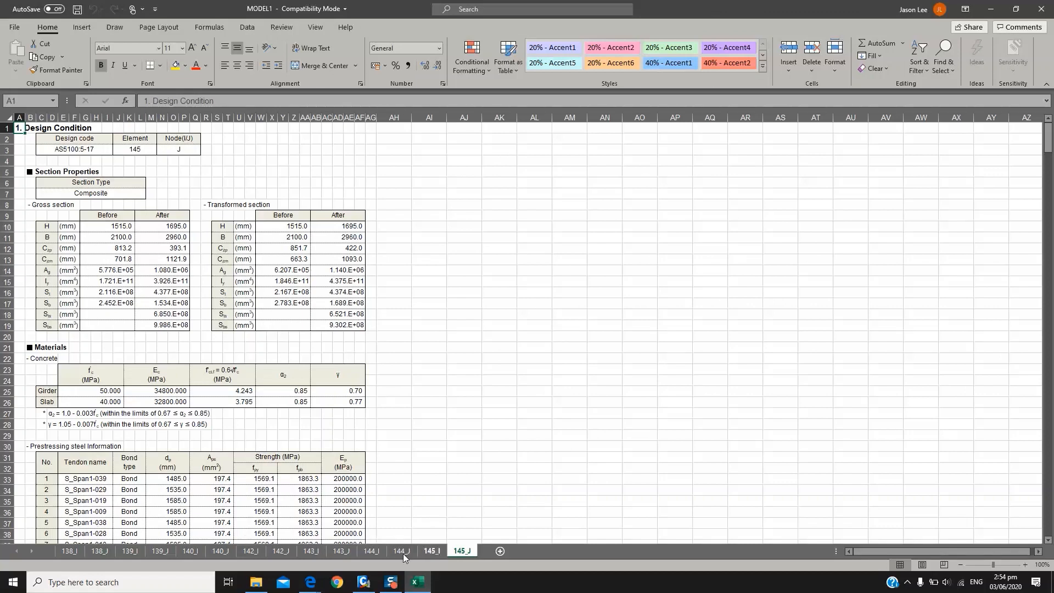
Open the 138_I sheet of the report and review its design condition, section properties and concrete material data
left_click(70, 551)
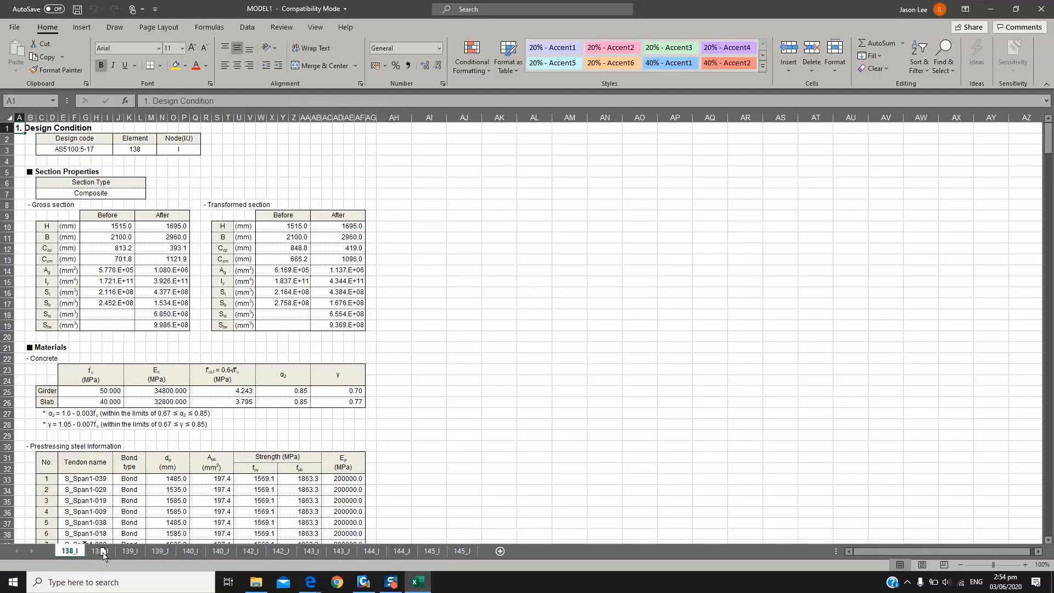
scroll(201, 449, "down", 20)
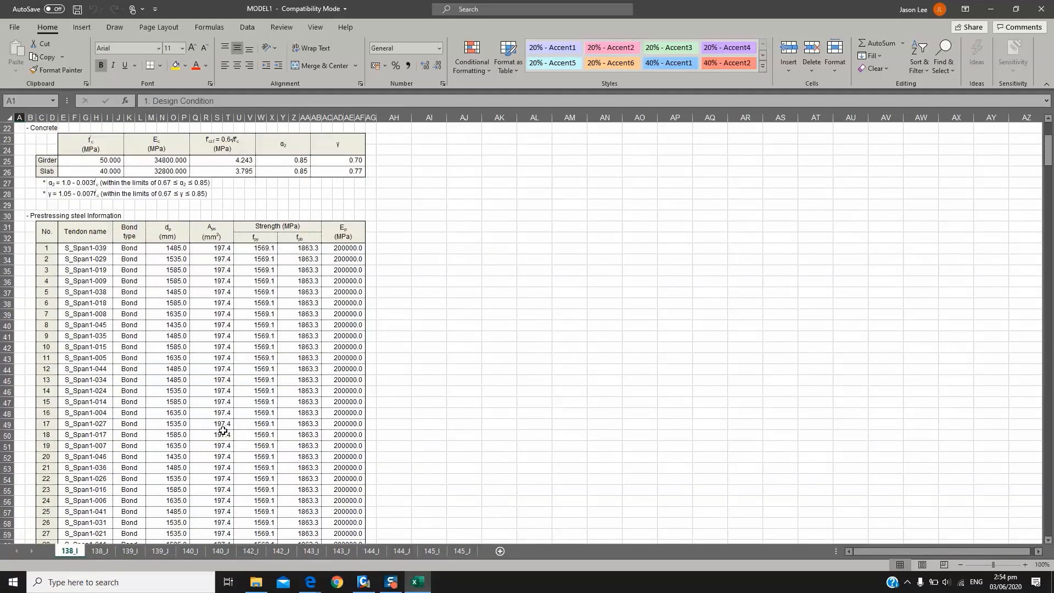
scroll(225, 422, "down", 8)
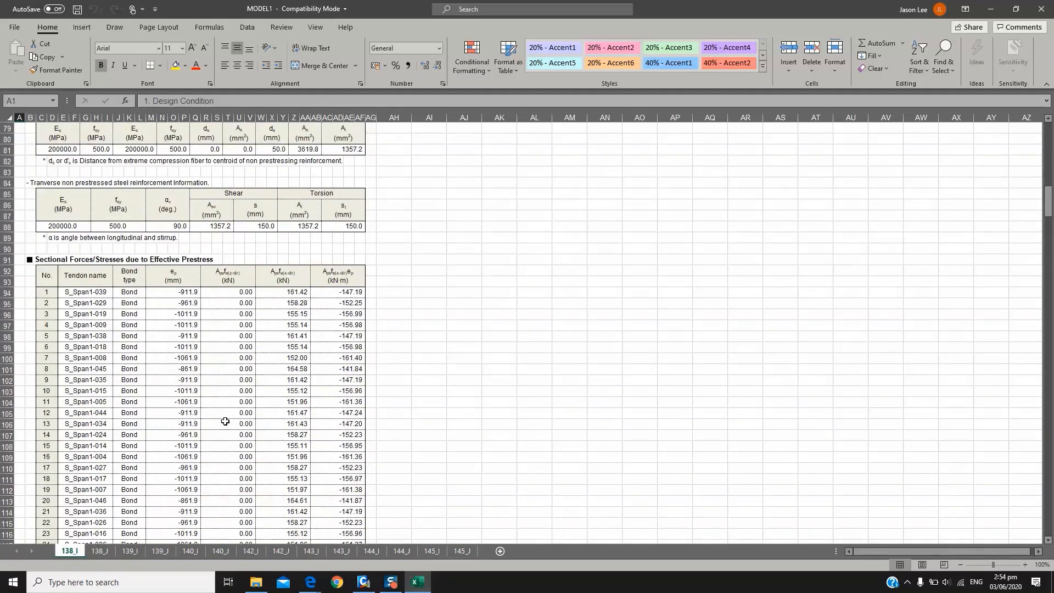
scroll(225, 422, "up", 16)
scroll(225, 422, "up", 13)
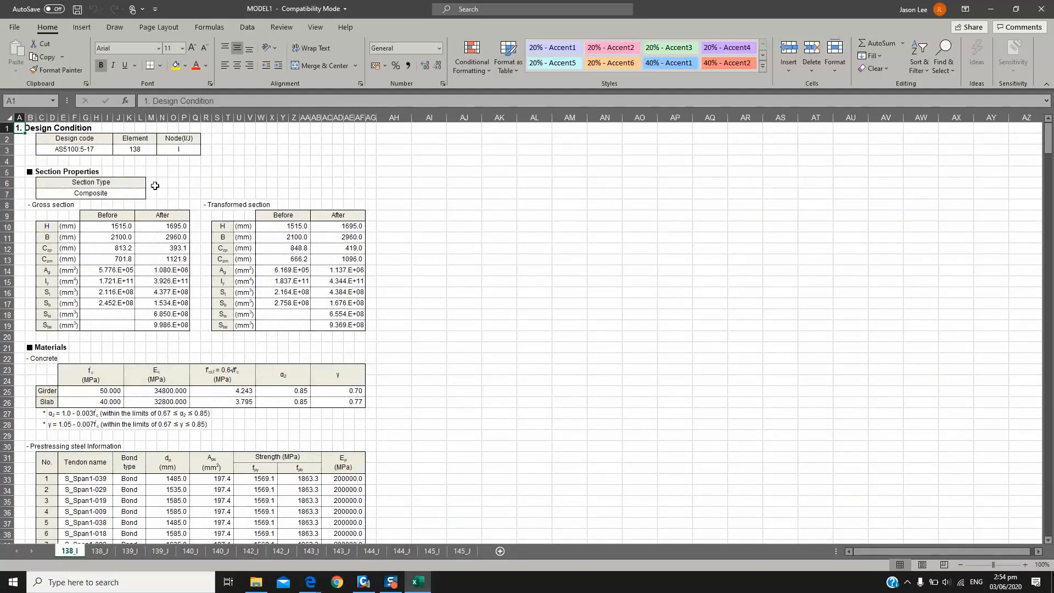
scroll(157, 181, "up", 4, "ctrl")
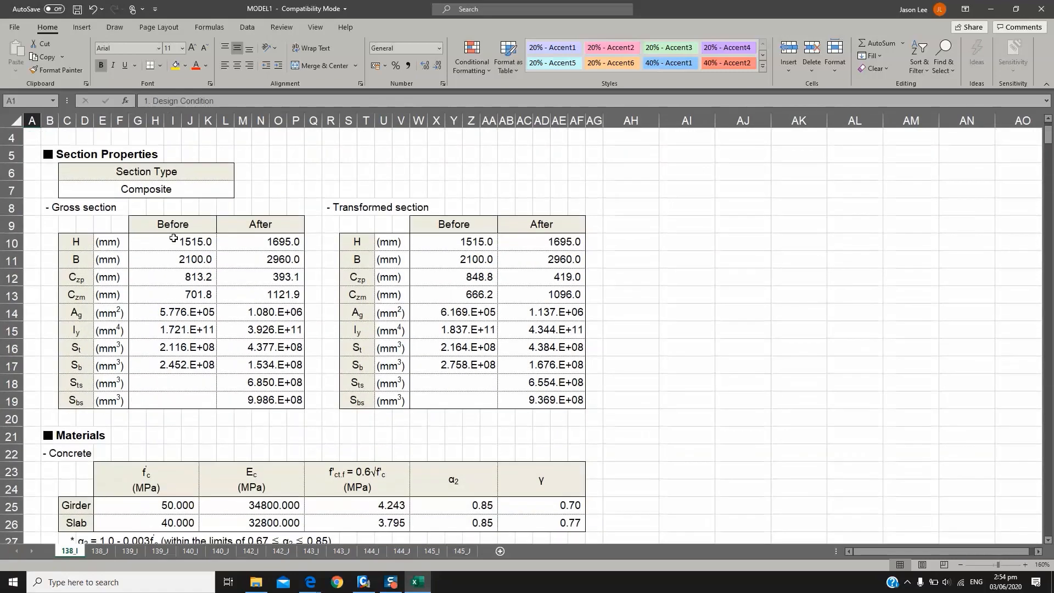
scroll(173, 237, "up", 1)
scroll(173, 238, "down", 8)
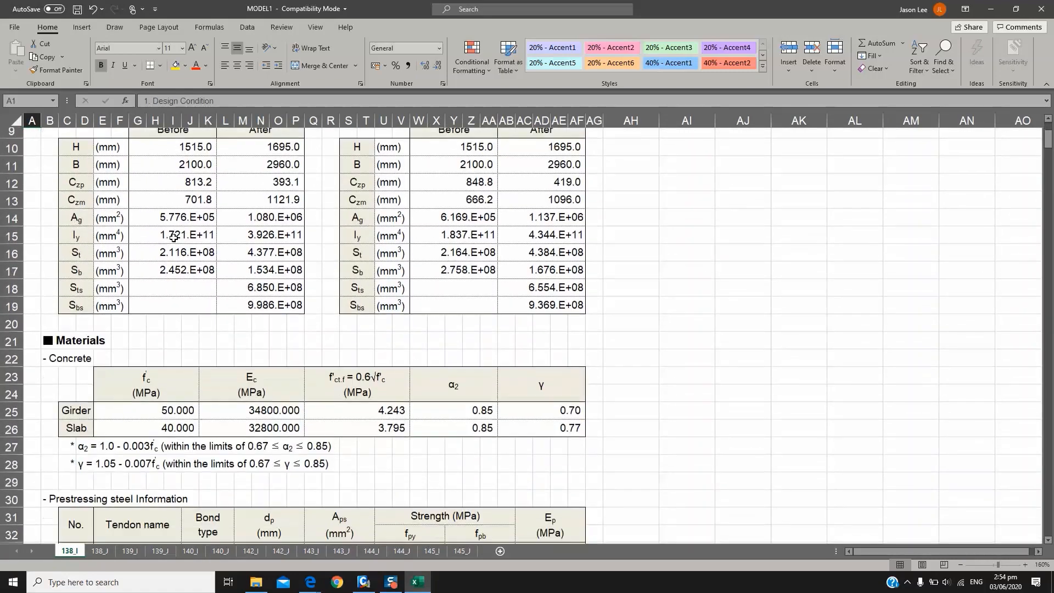
scroll(173, 238, "up", 6)
scroll(173, 237, "up", 2)
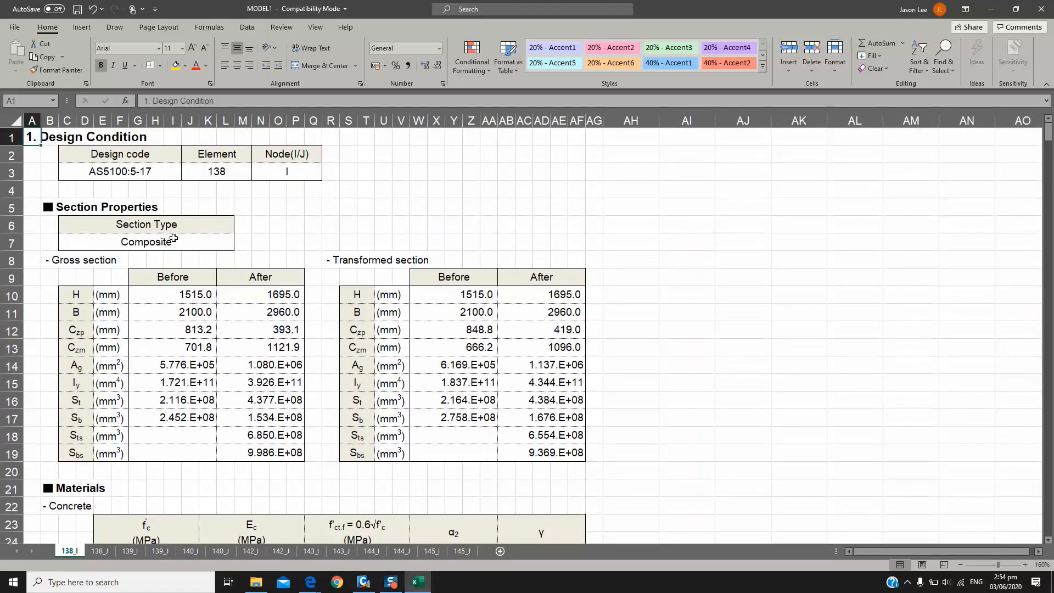
Examine the prestressing steel, longitudinal and transverse reinforcement, and effective prestress force tables for element 138
scroll(174, 238, "down", 8)
scroll(173, 256, "down", 1)
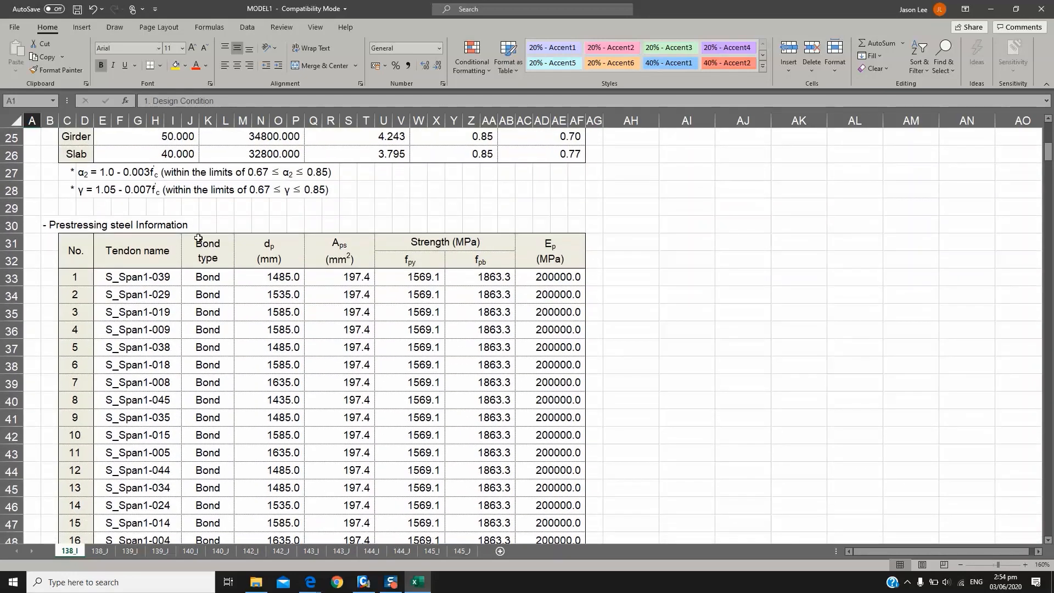
scroll(169, 238, "down", 11)
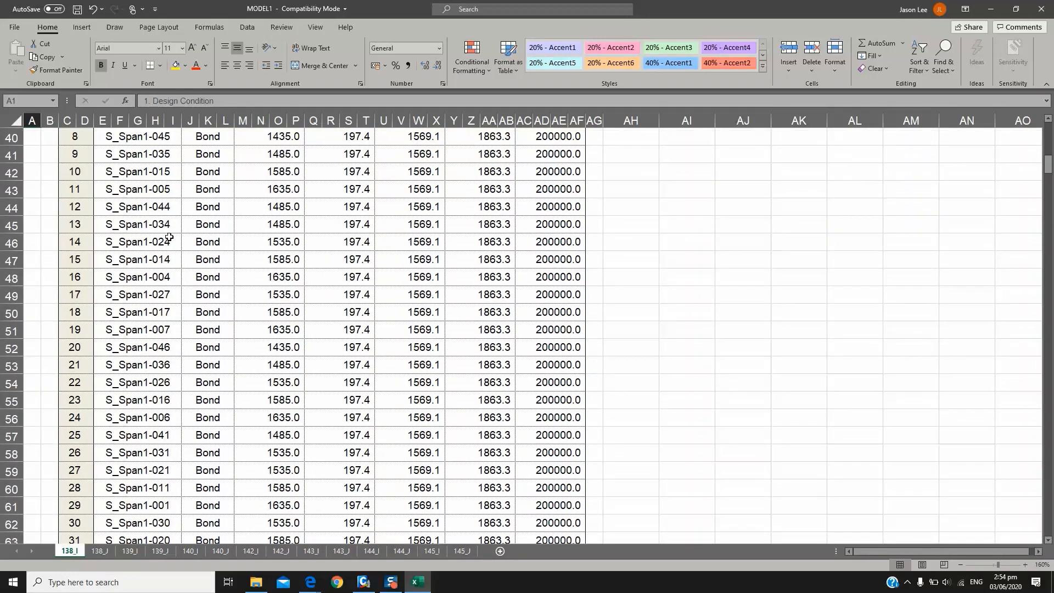
scroll(169, 237, "down", 3)
scroll(169, 237, "down", 1)
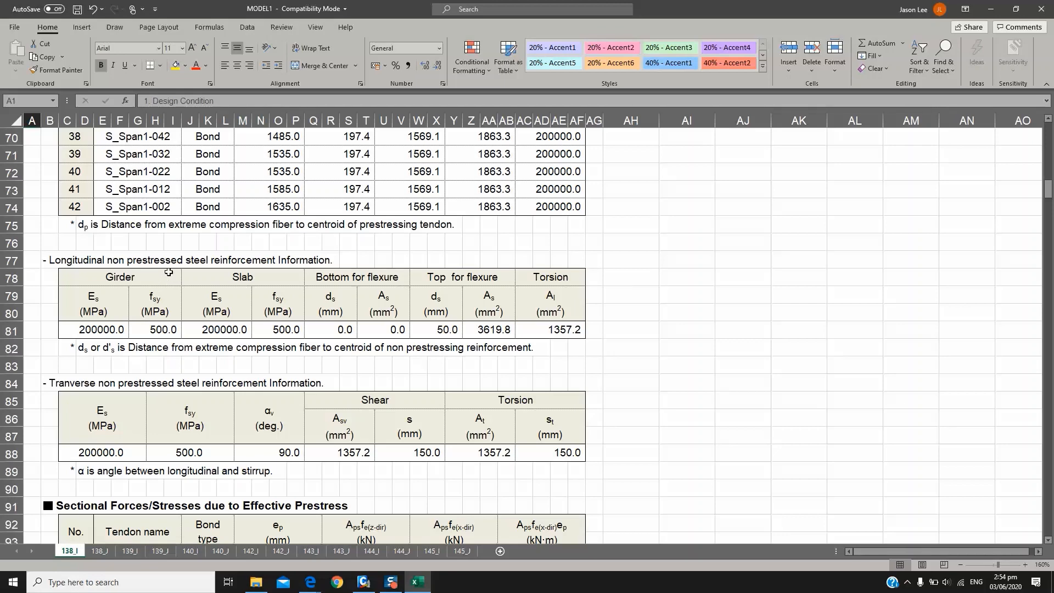
scroll(170, 274, "down", 1)
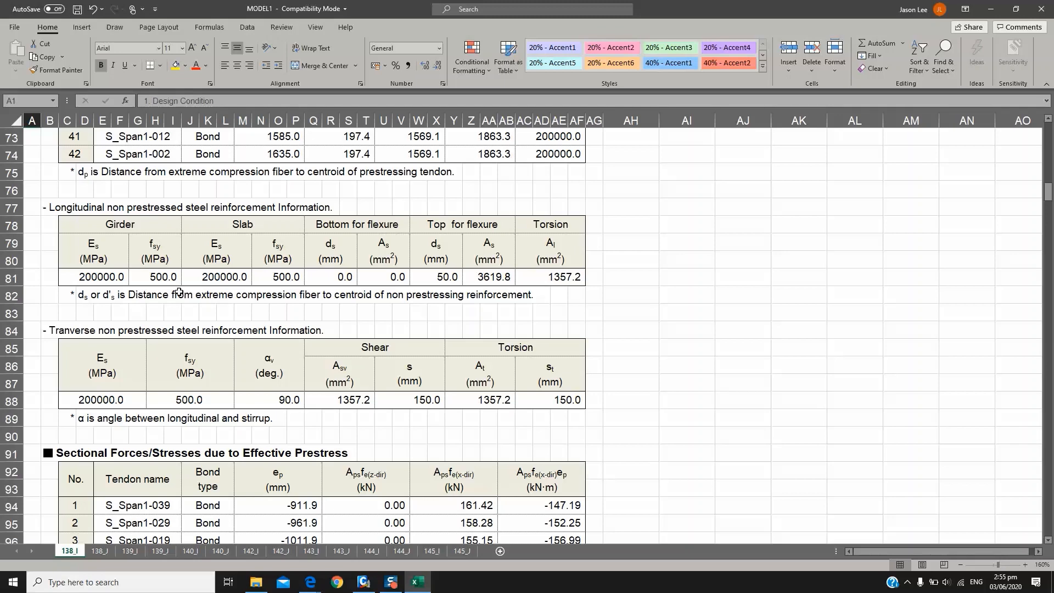
scroll(179, 293, "down", 5)
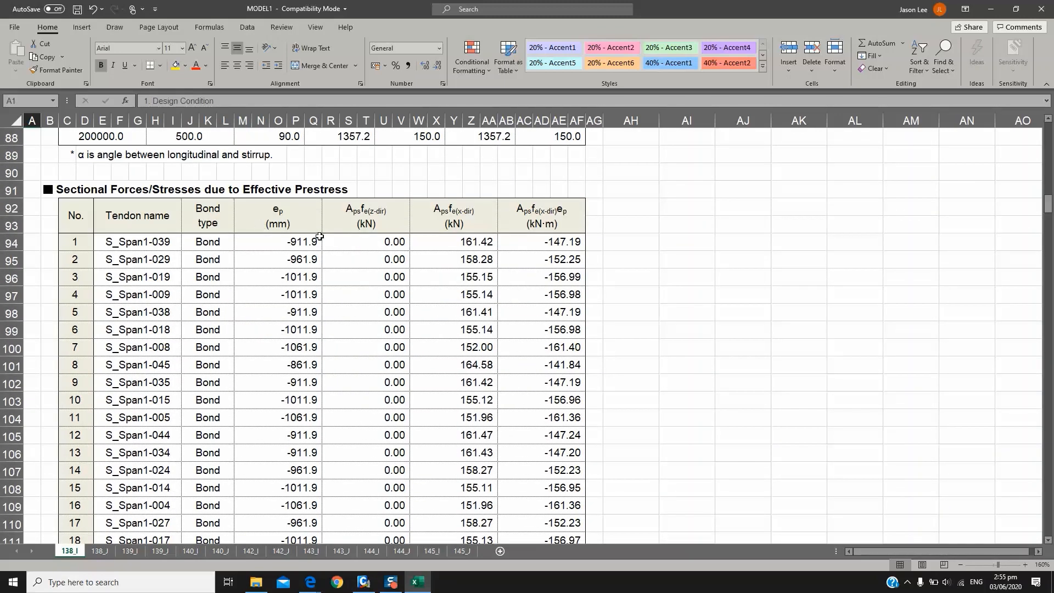
scroll(334, 243, "down", 9)
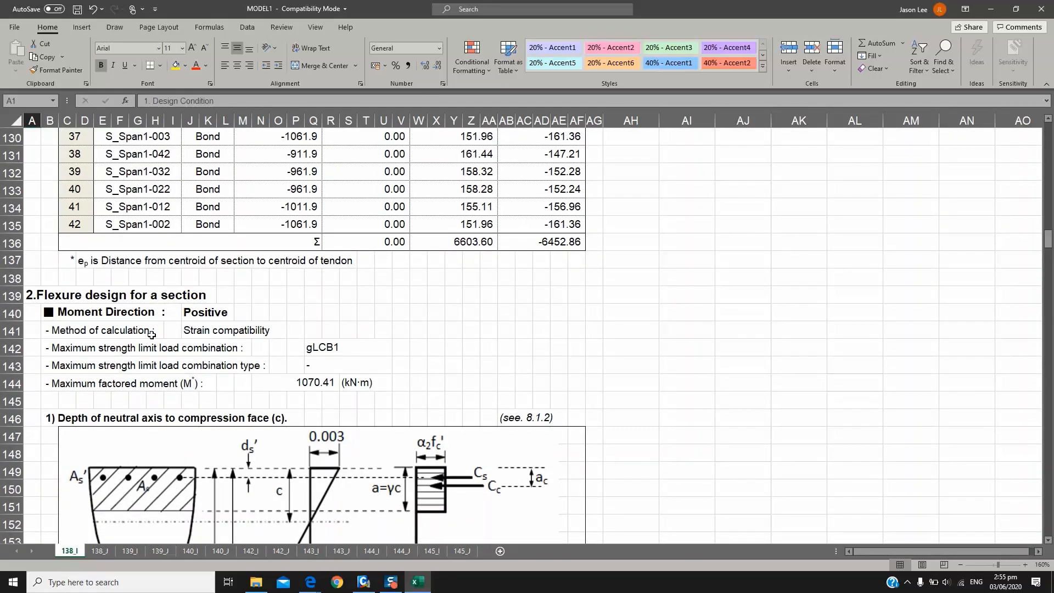
Review the positive-moment flexure design, covering neutral axis depth, tendon forces, flexural resistance and minimum strength requirements
scroll(164, 352, "down", 4)
scroll(318, 356, "down", 5)
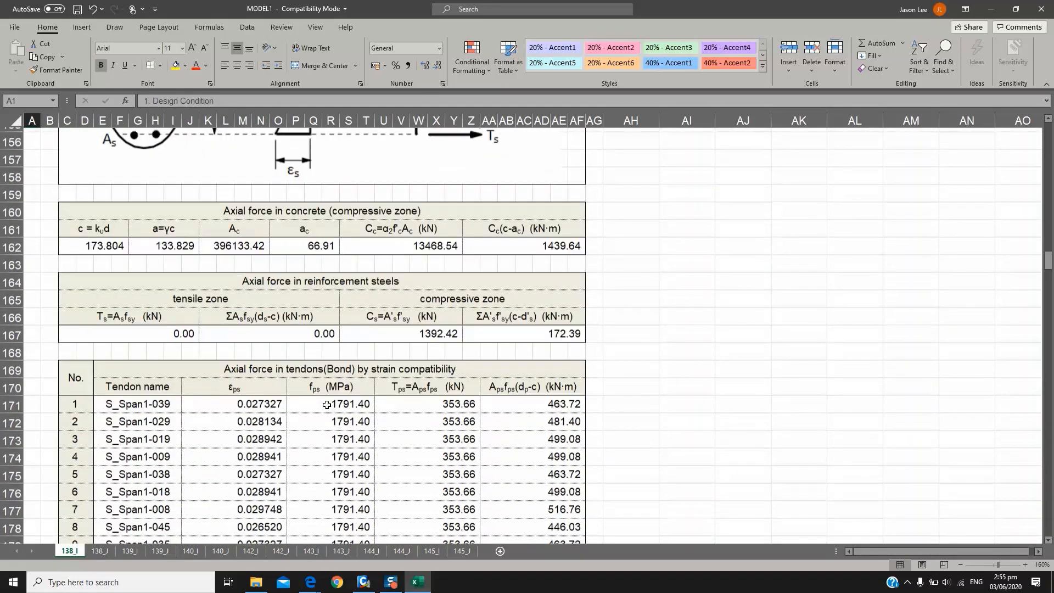
scroll(359, 327, "down", 14)
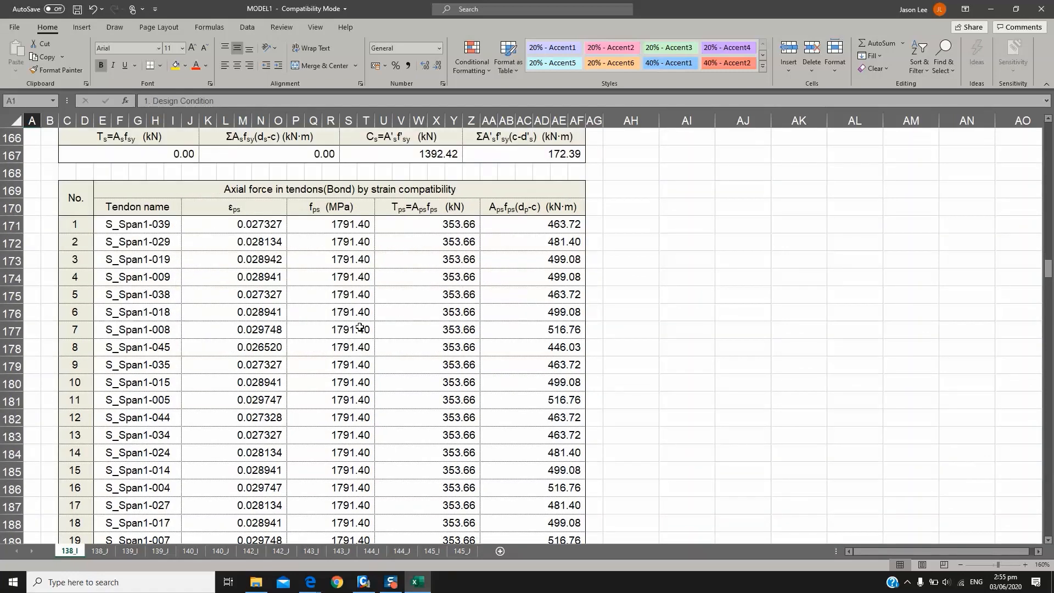
scroll(359, 327, "down", 4)
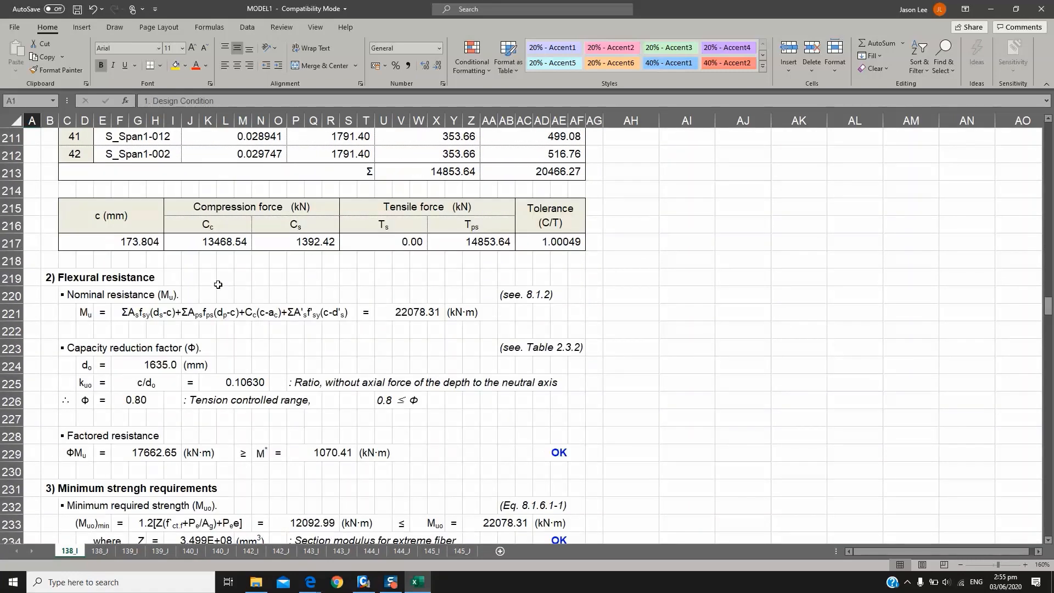
scroll(219, 283, "down", 2)
scroll(132, 386, "down", 1)
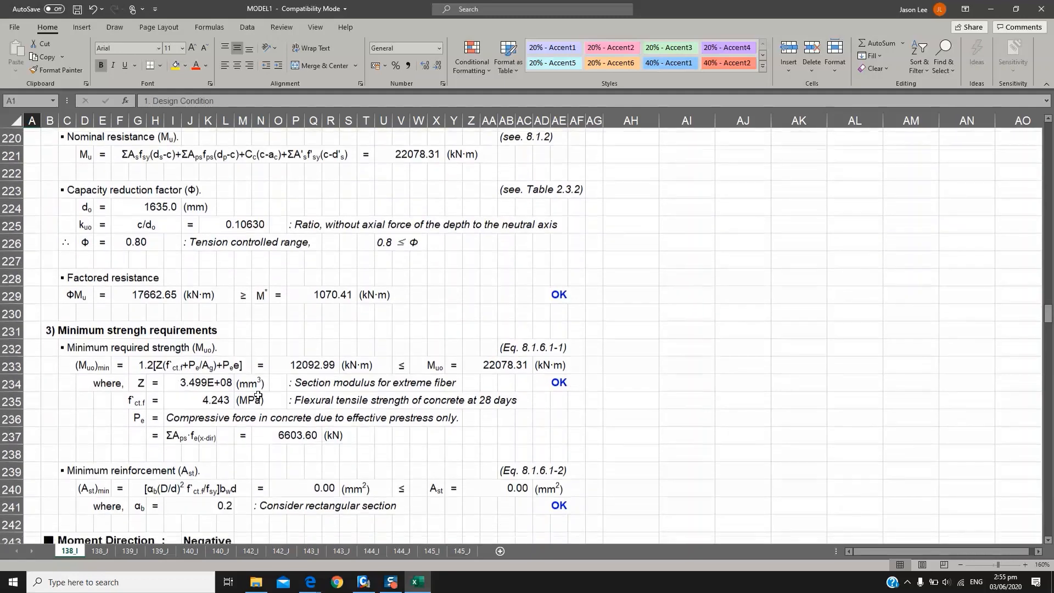
scroll(527, 316, "down", 2)
scroll(549, 307, "up", 1)
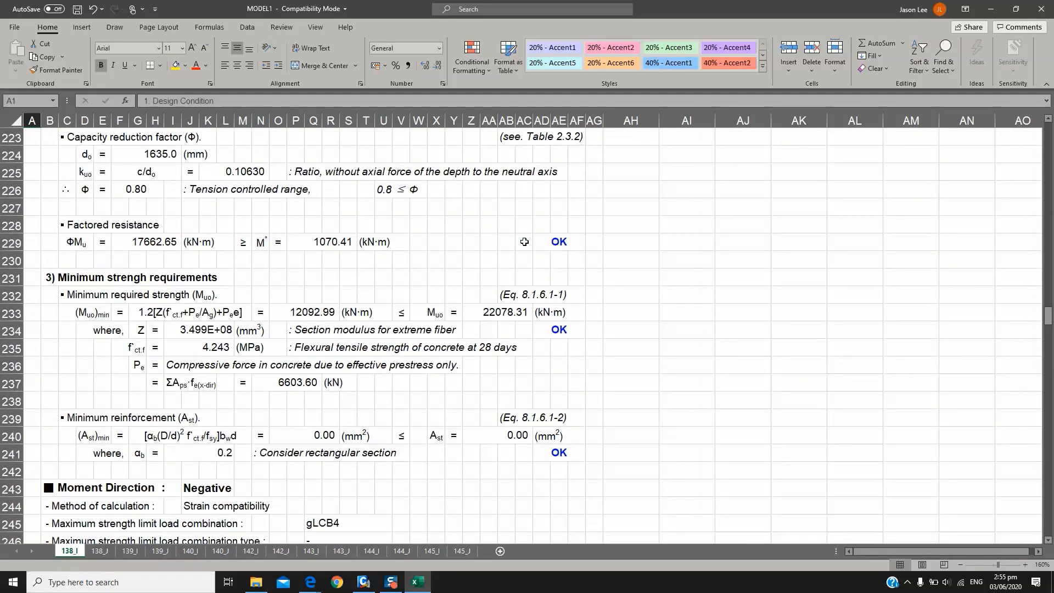
Review the negative-moment flexure design through its tendon force table and minimum reinforcement check
scroll(475, 341, "down", 1)
scroll(476, 340, "down", 5)
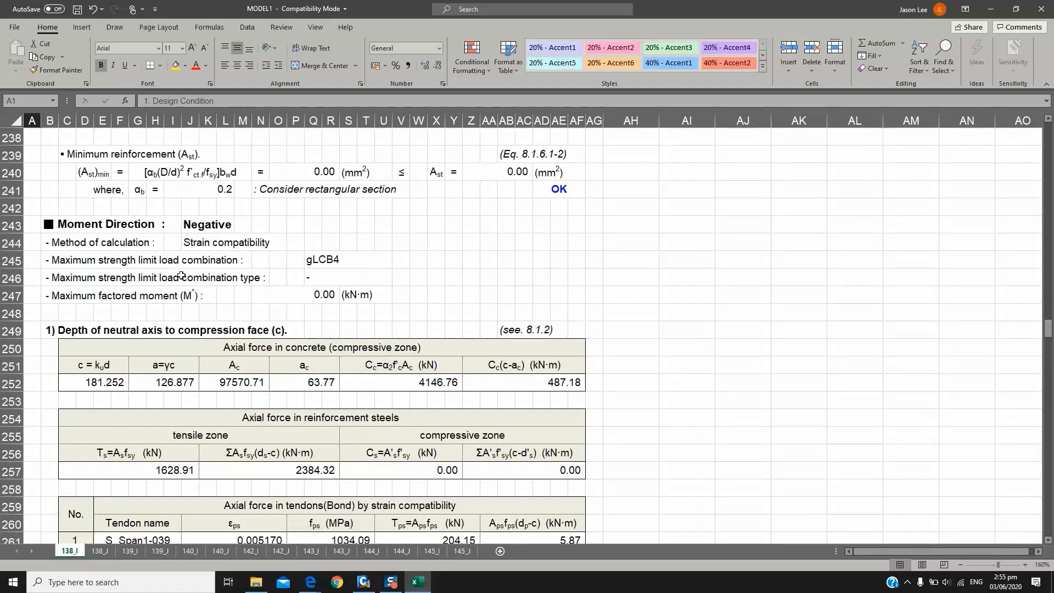
scroll(132, 316, "down", 1)
scroll(139, 318, "down", 20)
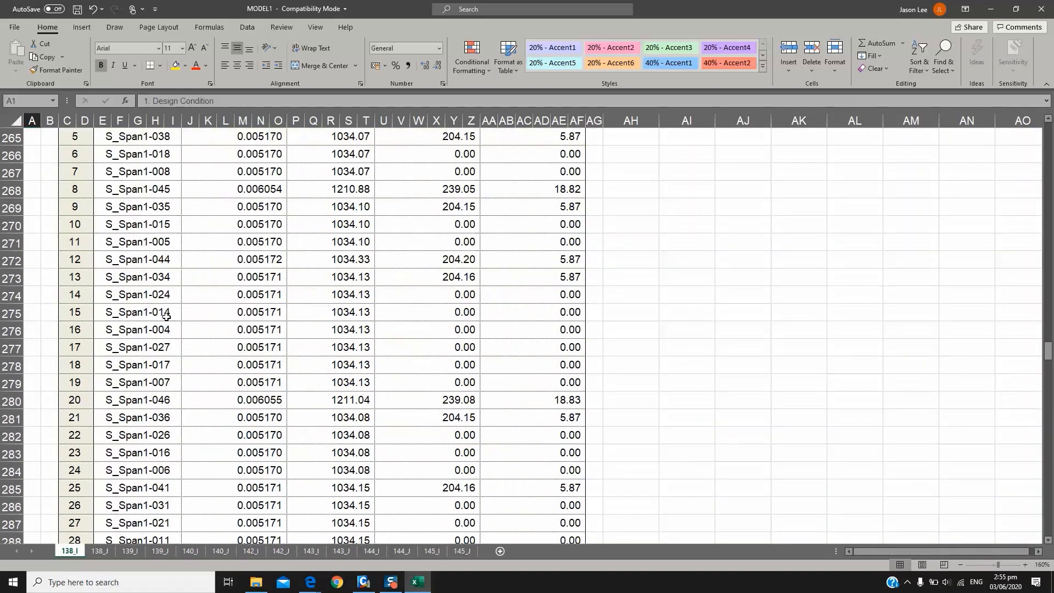
scroll(223, 359, "down", 5)
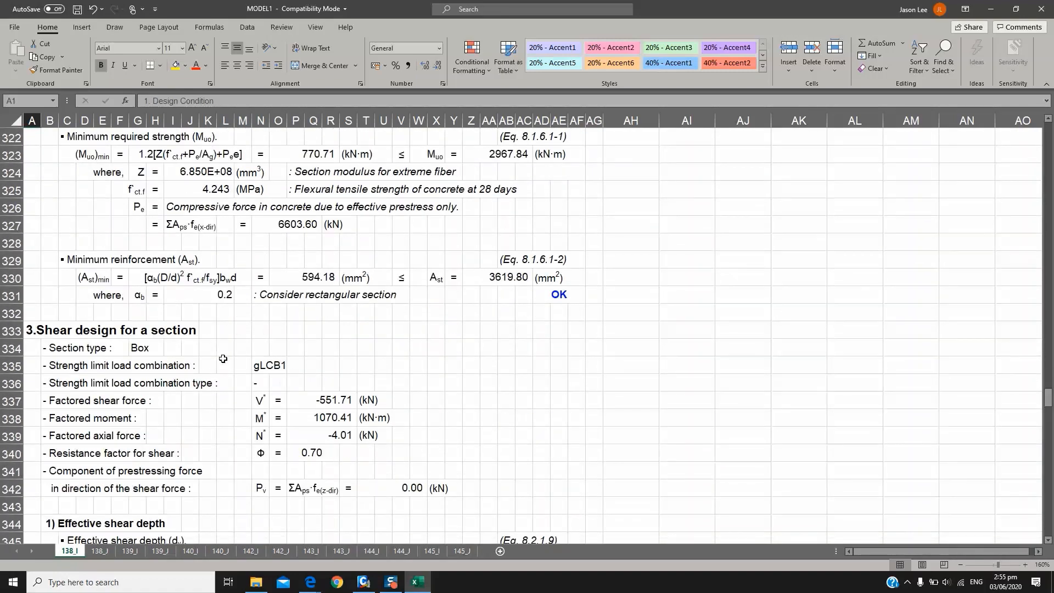
Review the shear design section, covering effective shear depth, longitudinal strain, design shear strength and transverse reinforcement checks
scroll(223, 358, "down", 1)
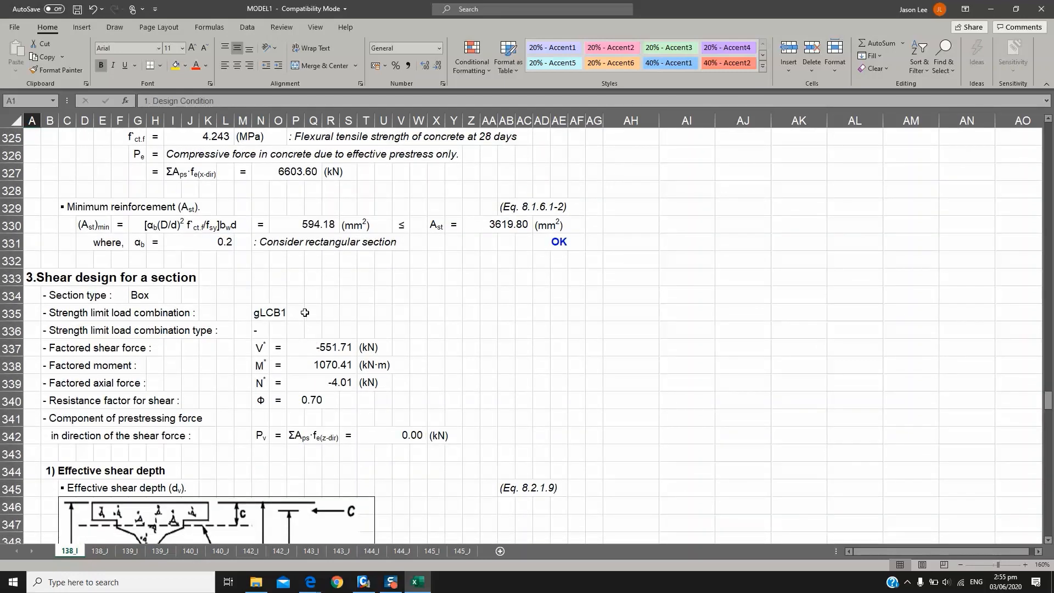
scroll(305, 313, "down", 2)
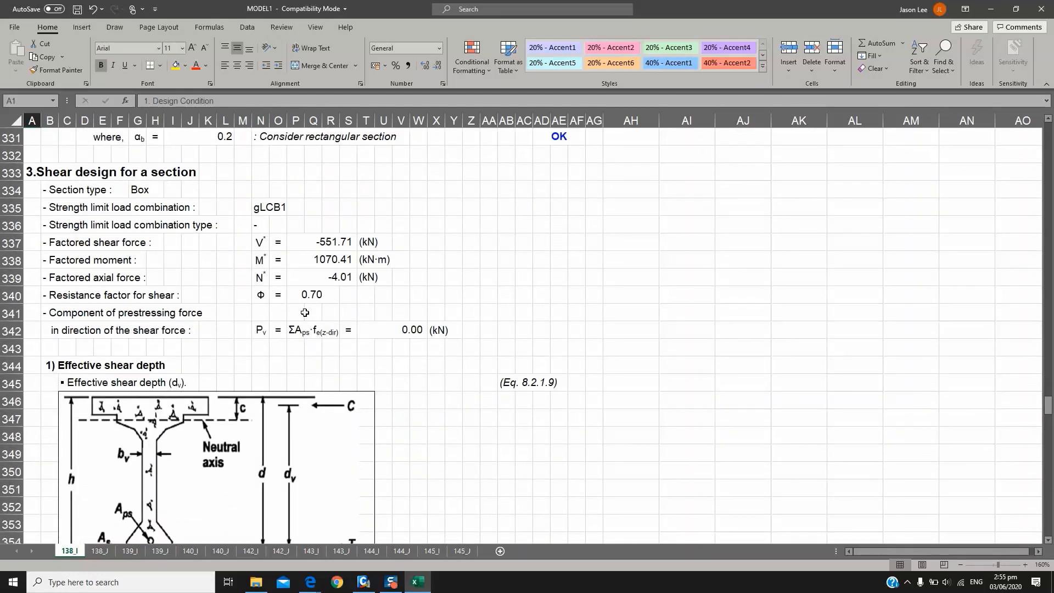
scroll(305, 312, "down", 1)
scroll(305, 312, "down", 17)
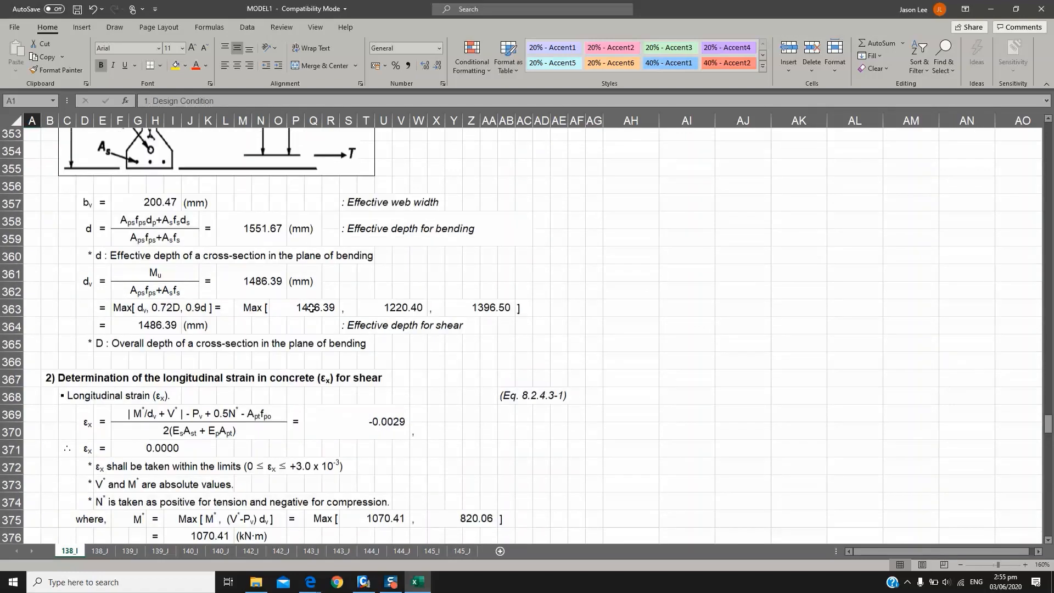
scroll(314, 311, "down", 9)
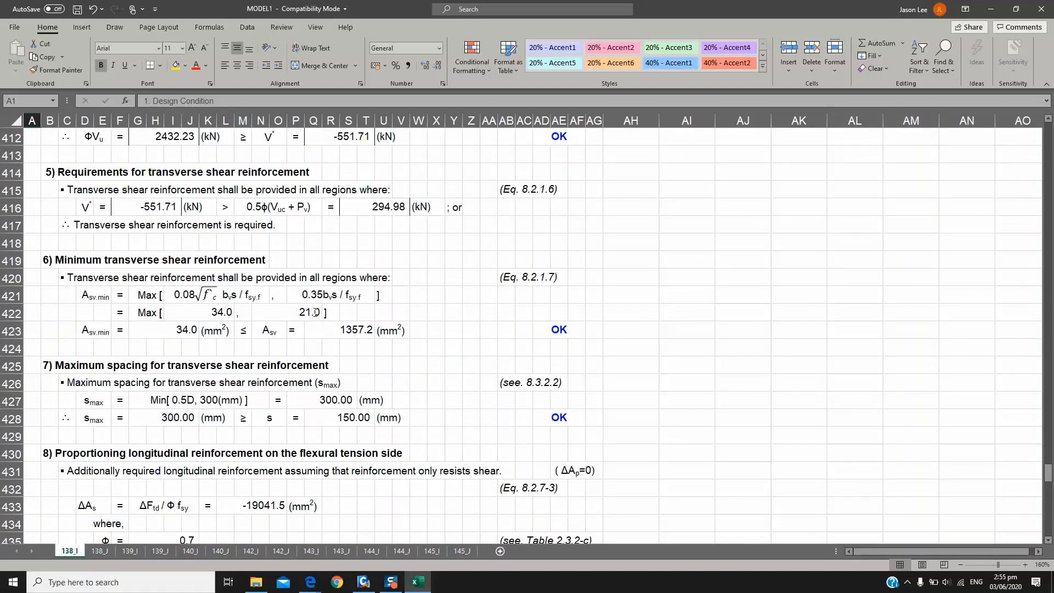
scroll(313, 312, "up", 3)
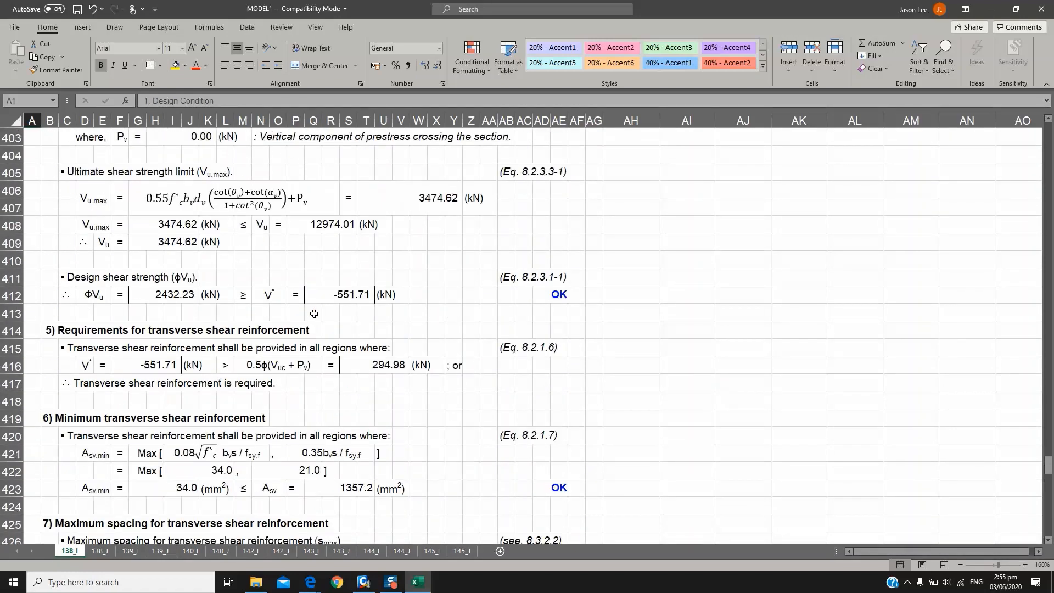
scroll(314, 313, "down", 2)
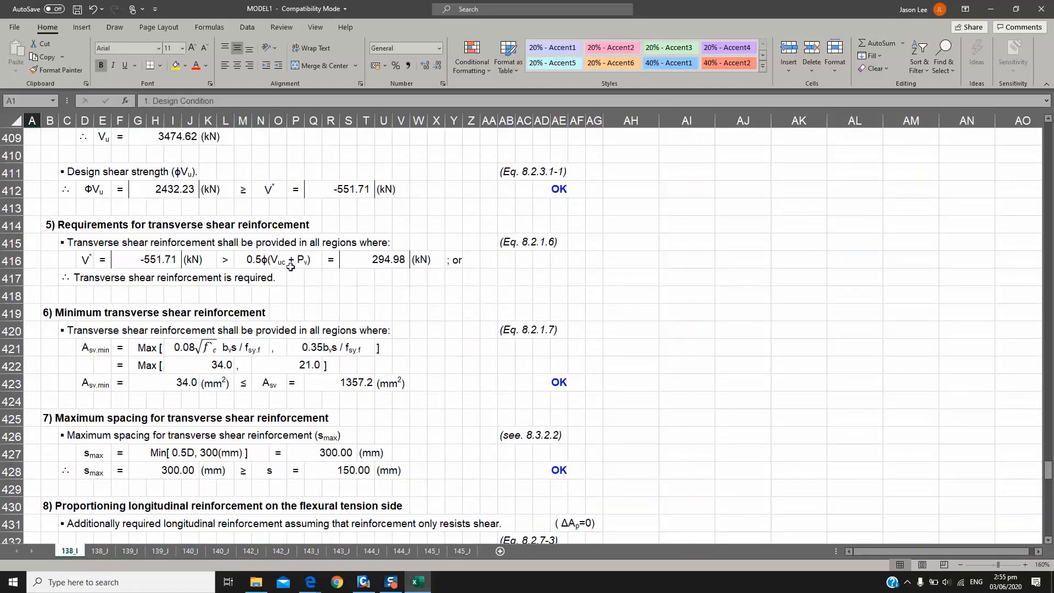
scroll(276, 295, "down", 4)
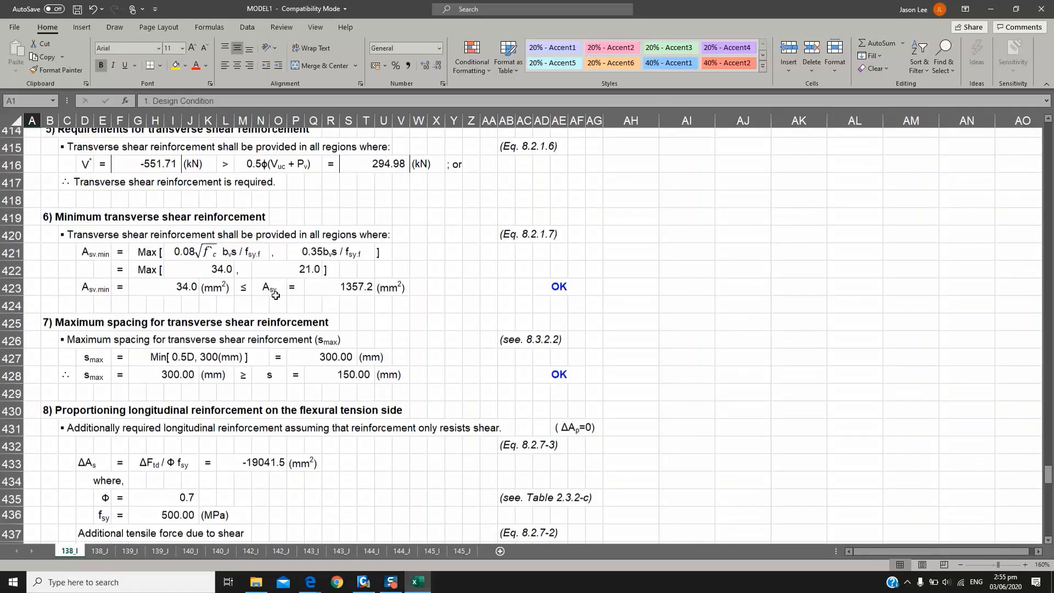
Review the torsional design section, including its notation, factored forces and the torsional cracking moment check
scroll(276, 295, "down", 12)
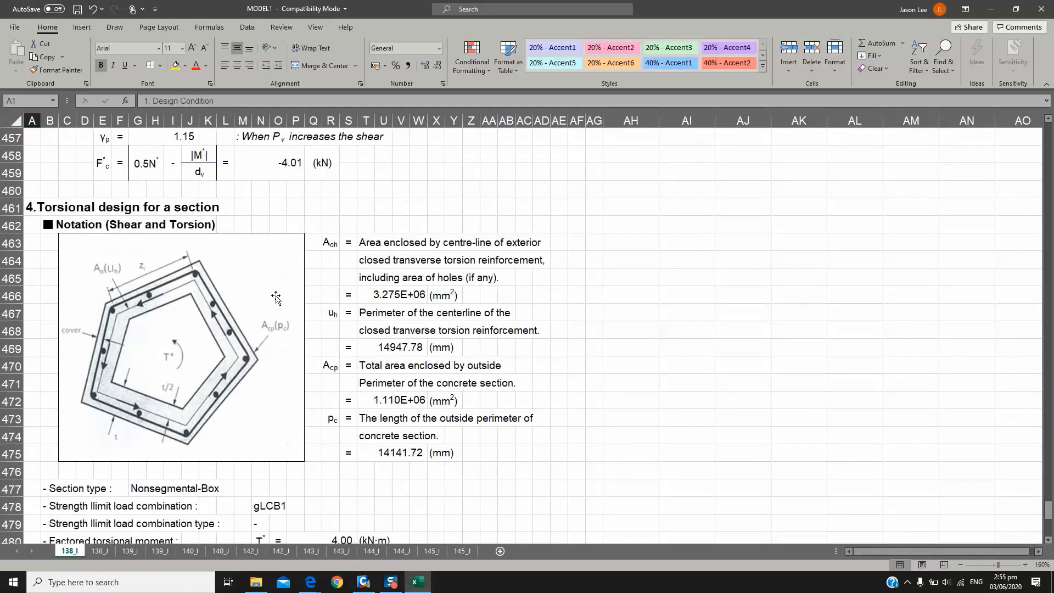
scroll(306, 404, "down", 5)
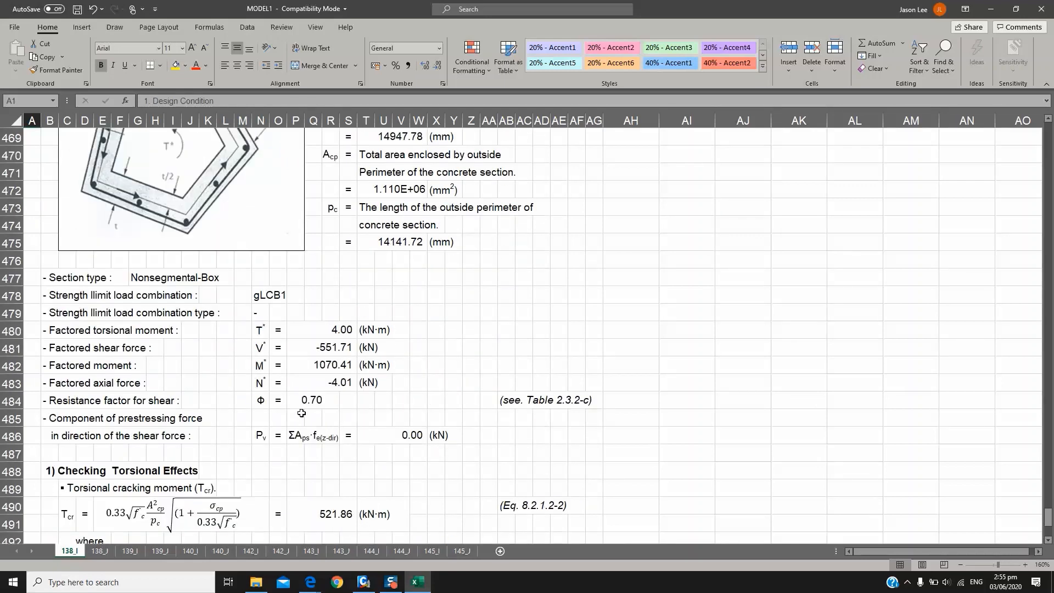
scroll(306, 404, "down", 5)
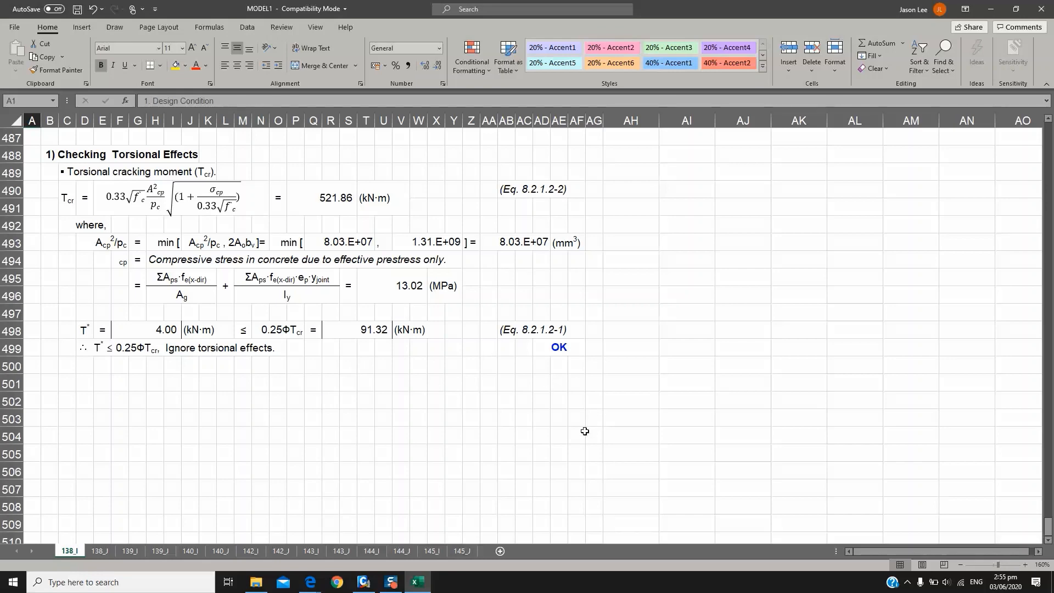
scroll(628, 387, "up", 2)
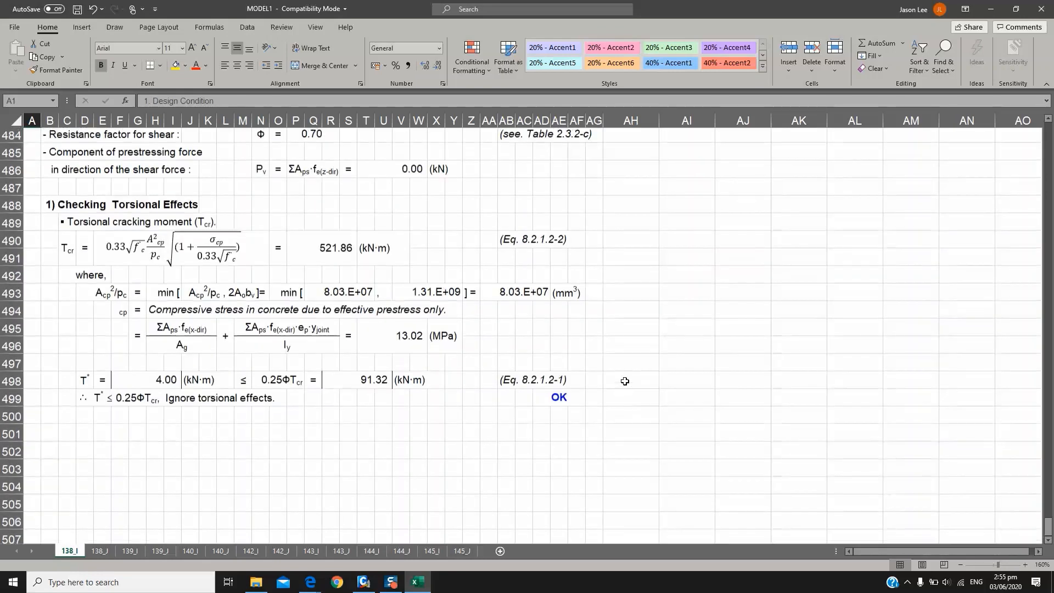
scroll(617, 366, "up", 5)
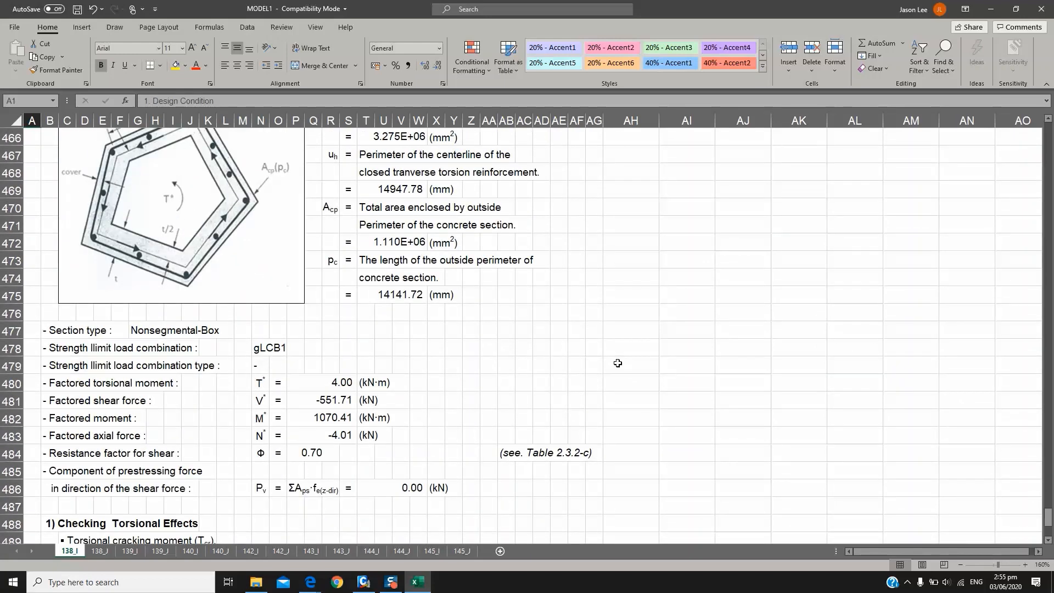
scroll(618, 363, "up", 1)
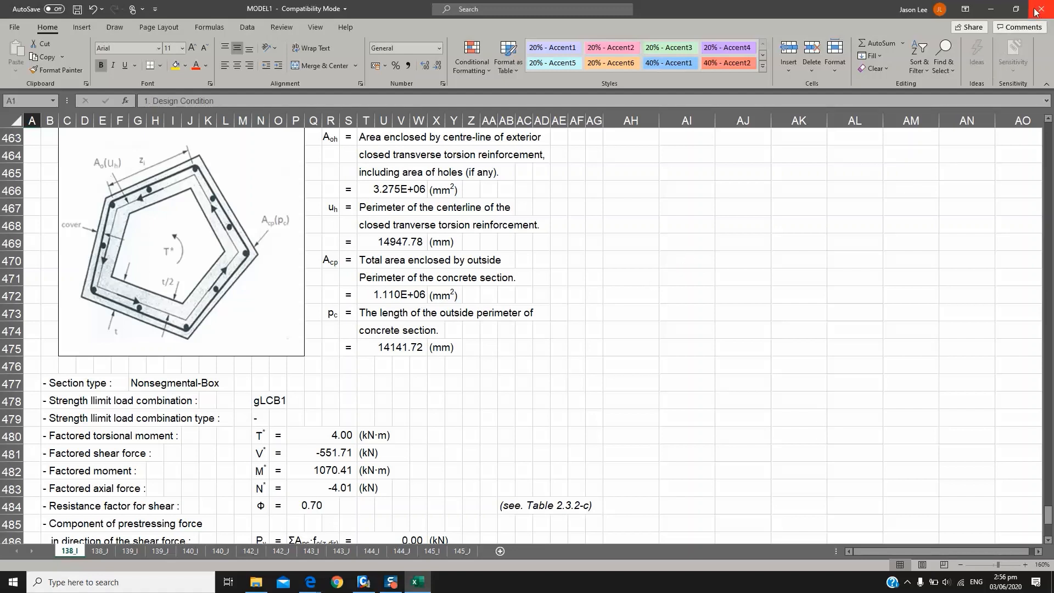
Put the Excel report aside, switch back to midas Civil and restore the bridge model's initial view
left_click(991, 10)
scroll(378, 434, "up", 2)
middle_click_drag(439, 356, 313, 373)
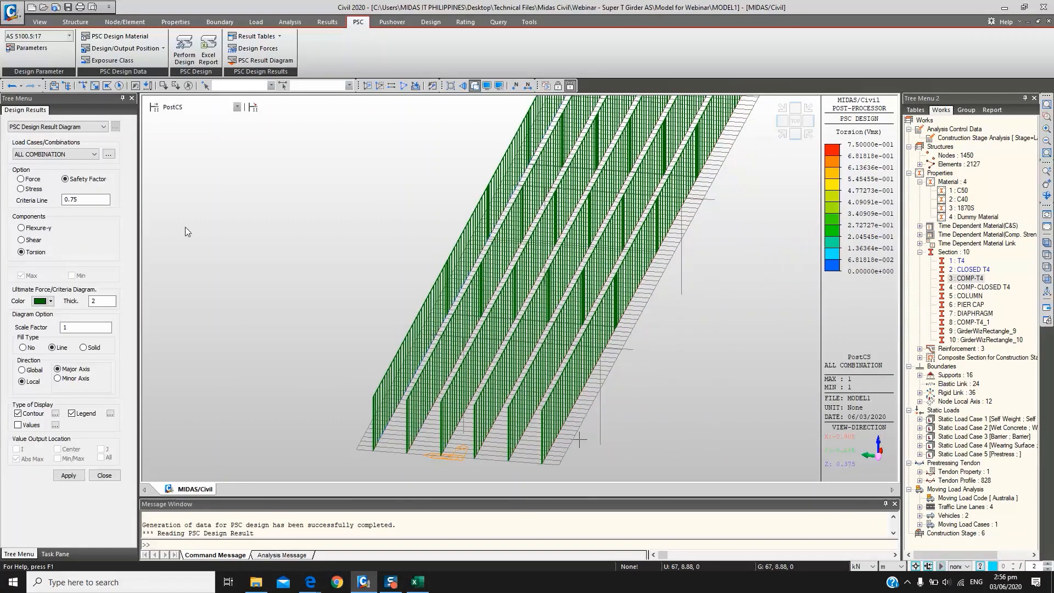
left_click(38, 22)
left_click(37, 44)
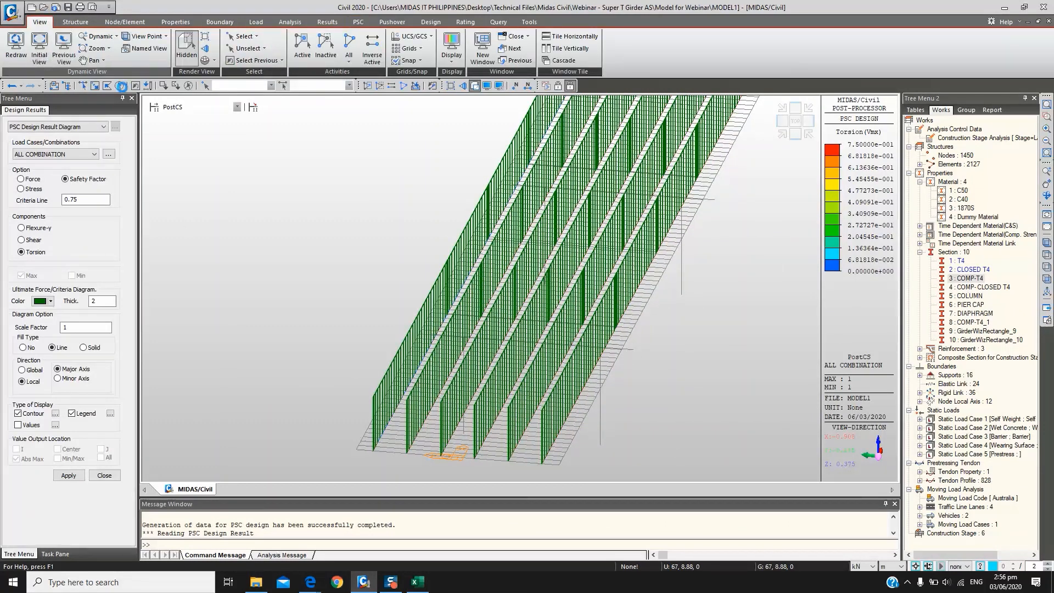